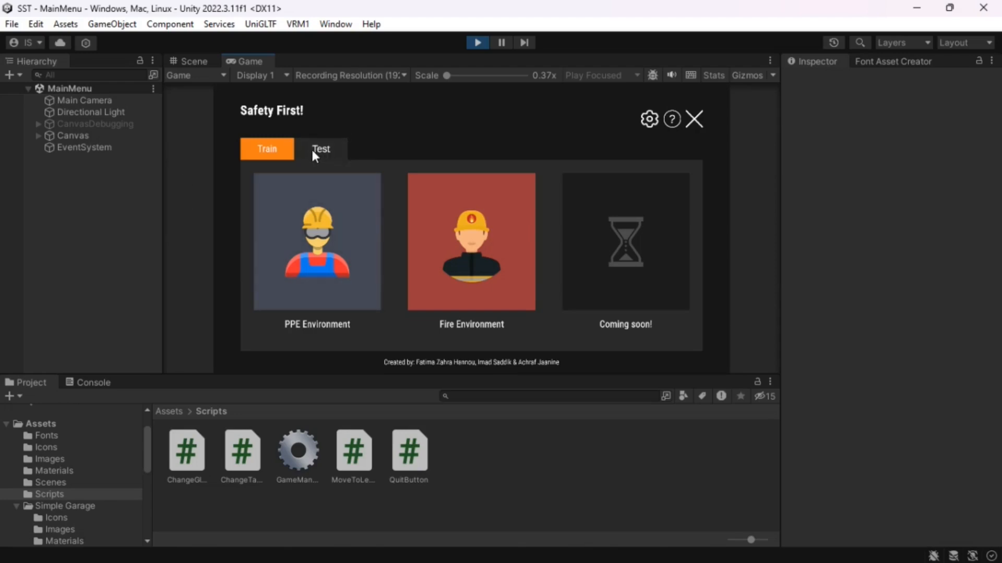
# - Switch the Safety First menu back and forth between its Train and Test tabs
pyautogui.click(329, 153)
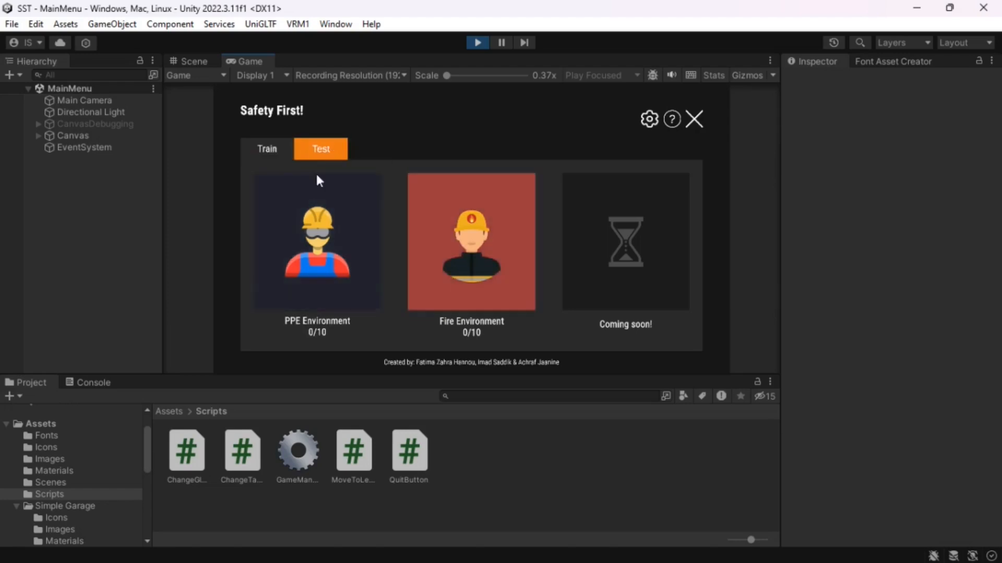
pyautogui.click(260, 149)
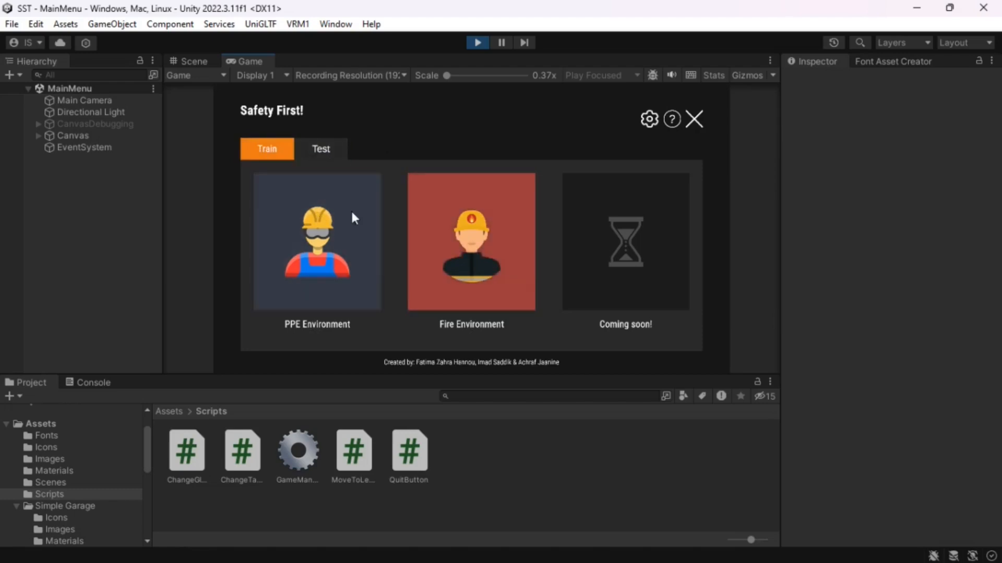
pyautogui.click(313, 149)
pyautogui.click(271, 151)
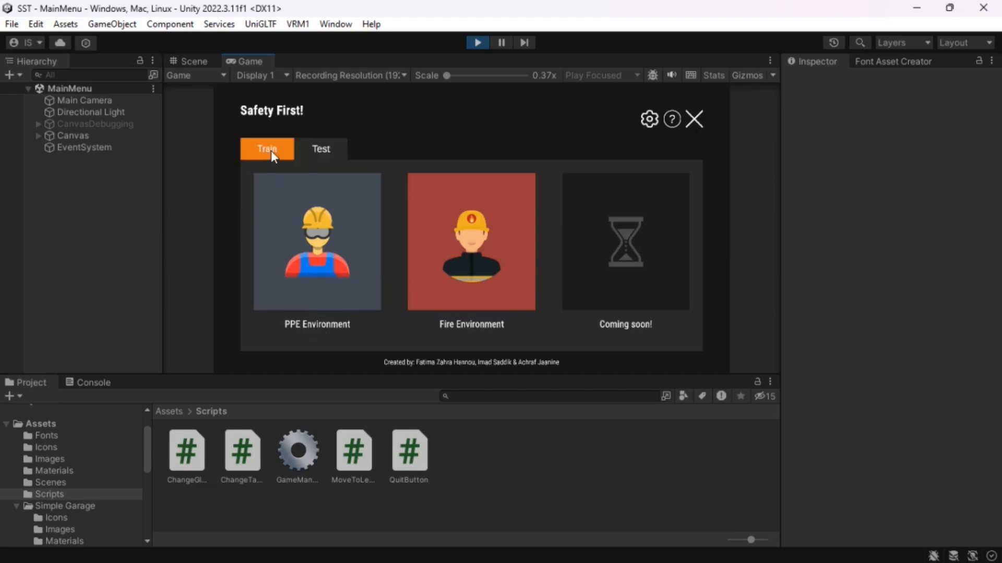
pyautogui.click(306, 150)
pyautogui.click(278, 151)
# - Open the settings panel and controller key description, close it, then launch the PPE Environment scene
pyautogui.click(645, 122)
pyautogui.click(671, 120)
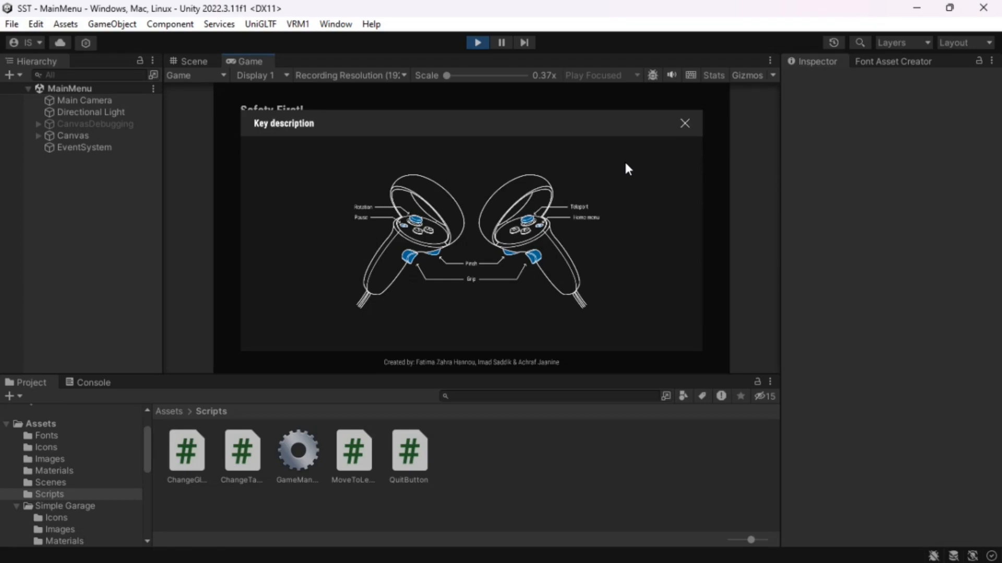
pyautogui.click(685, 123)
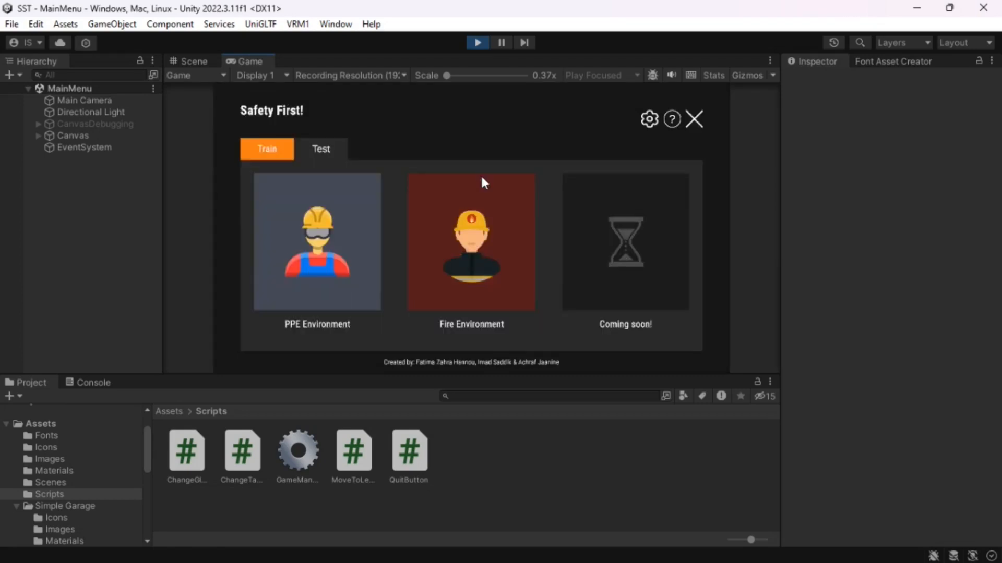
pyautogui.click(312, 251)
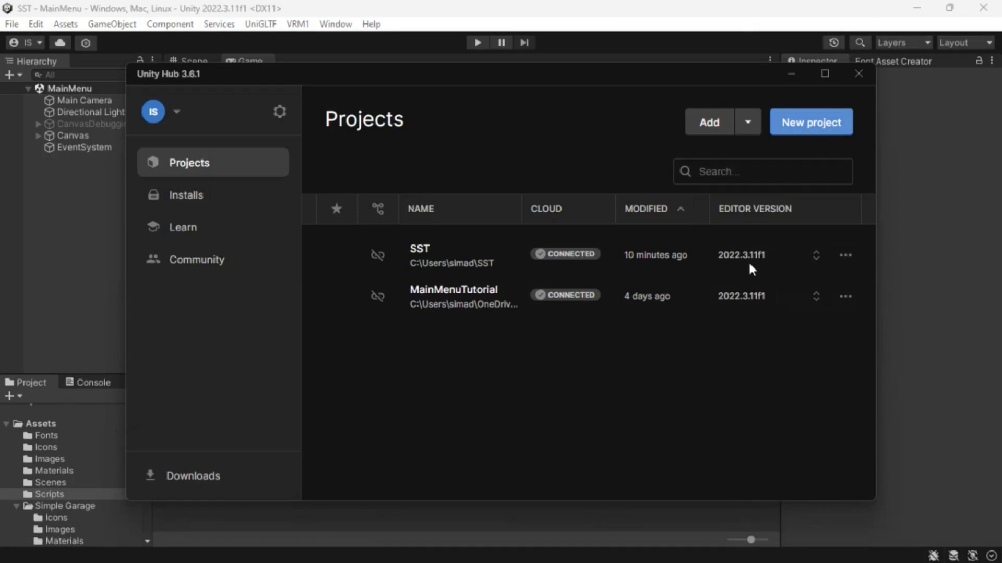
# - Start a new project in Unity Hub and scroll through the loading templates
pyautogui.click(773, 129)
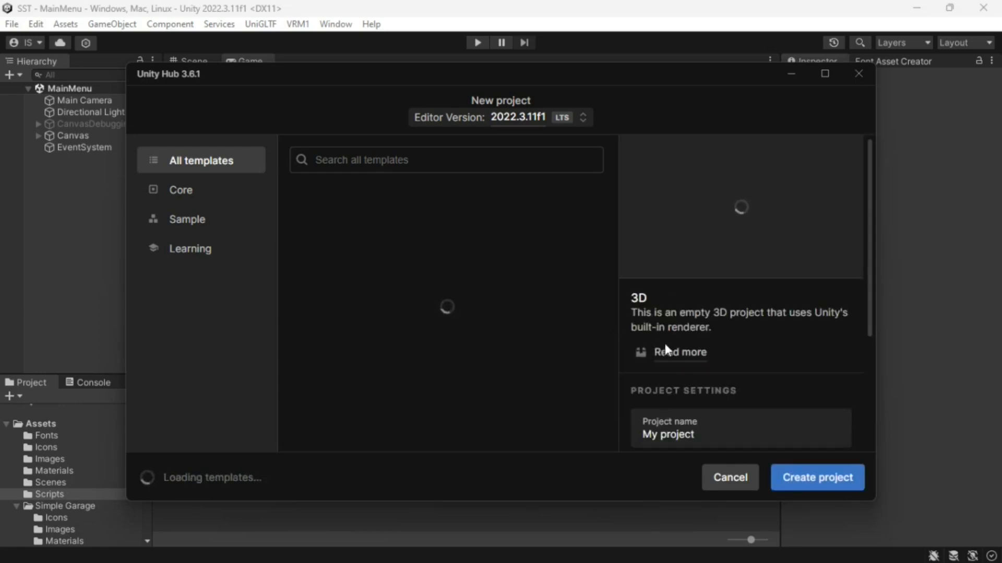
pyautogui.scroll(-3, 701, 331)
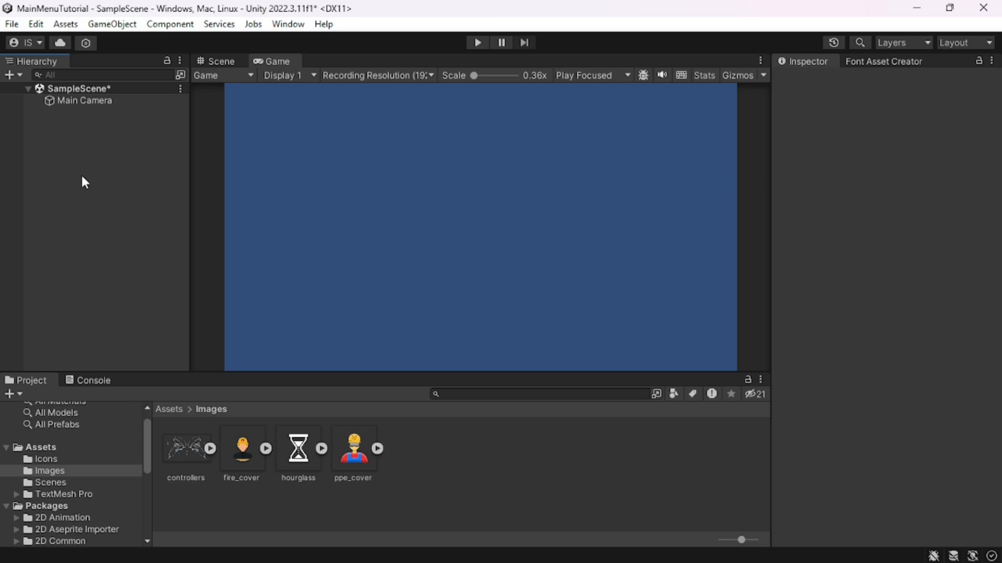
# - Add a UI Canvas to the SampleScene hierarchy and select it
pyautogui.rightClick(83, 183)
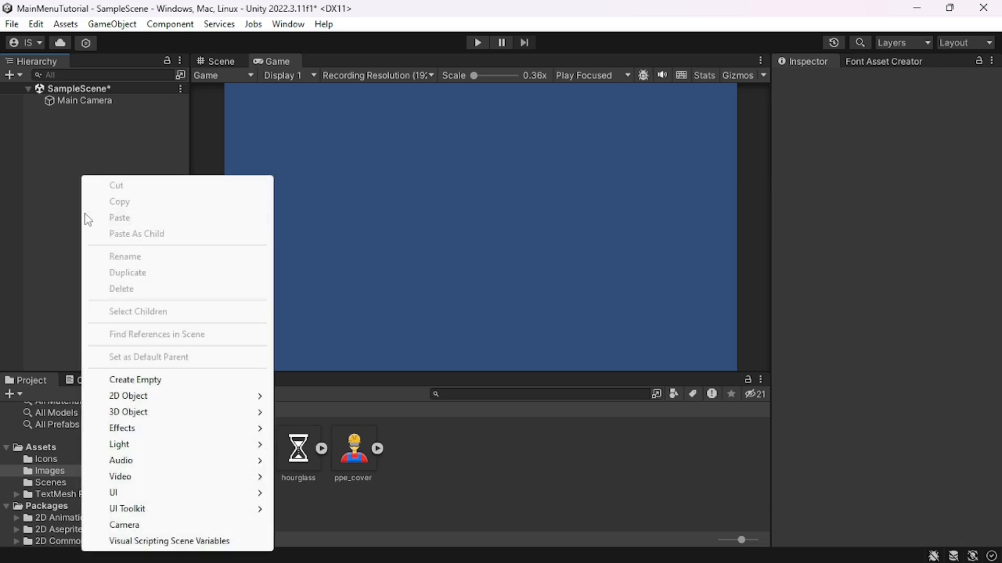
pyautogui.moveTo(148, 496)
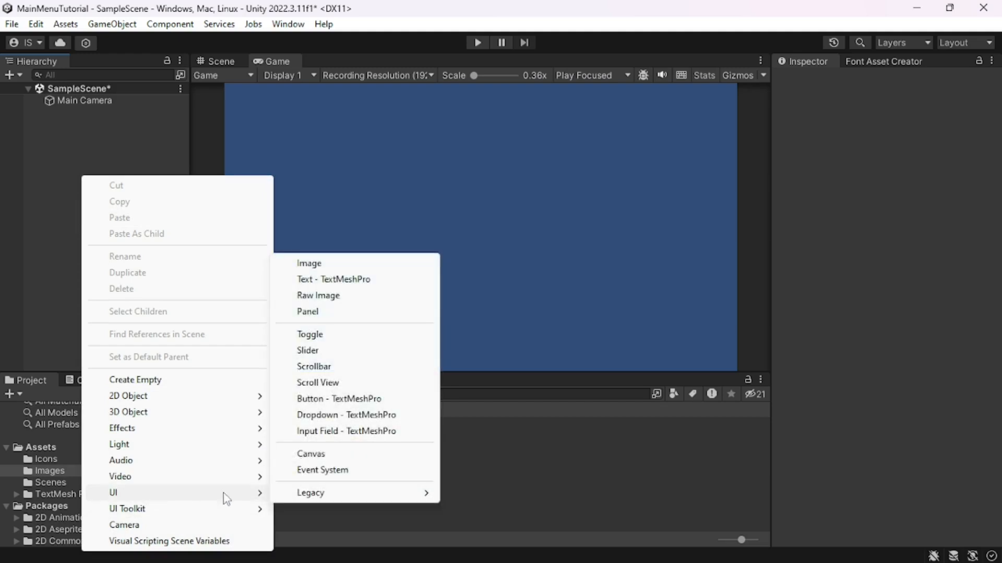
pyautogui.click(311, 454)
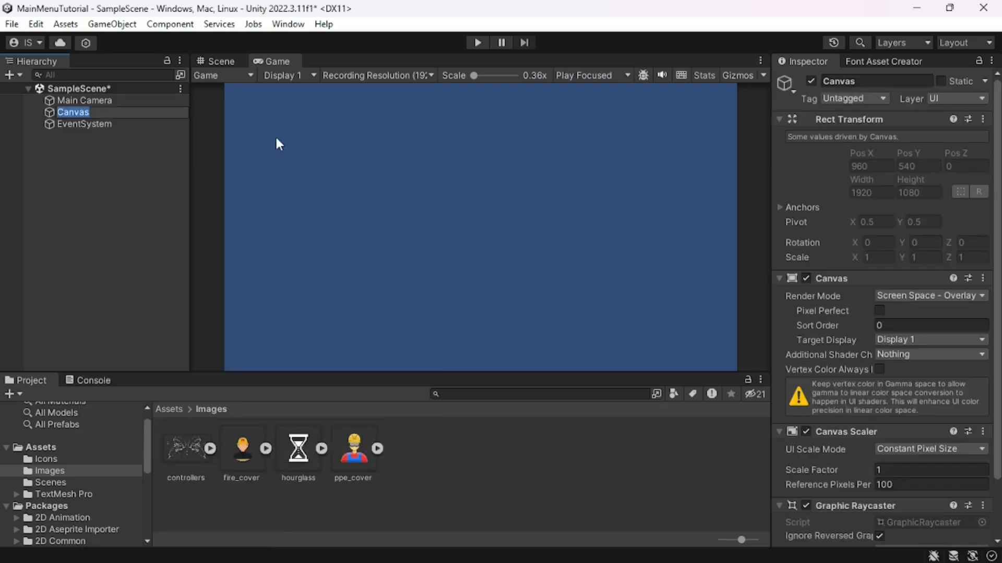
pyautogui.click(127, 133)
pyautogui.click(93, 112)
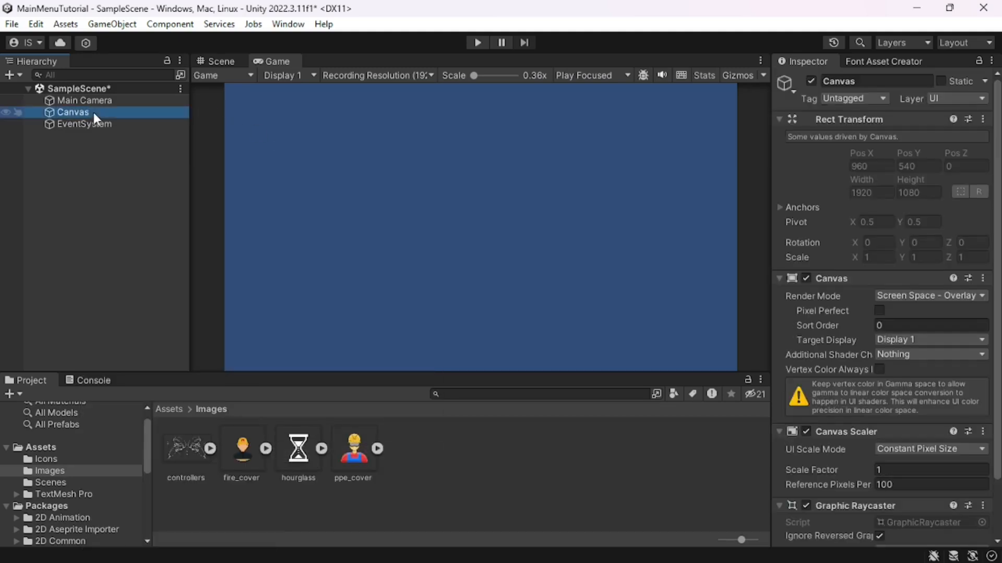
# - Set the Canvas Scaler to Scale With Screen Size with a 1920 × 1080 reference resolution
pyautogui.scroll(-1, 829, 286)
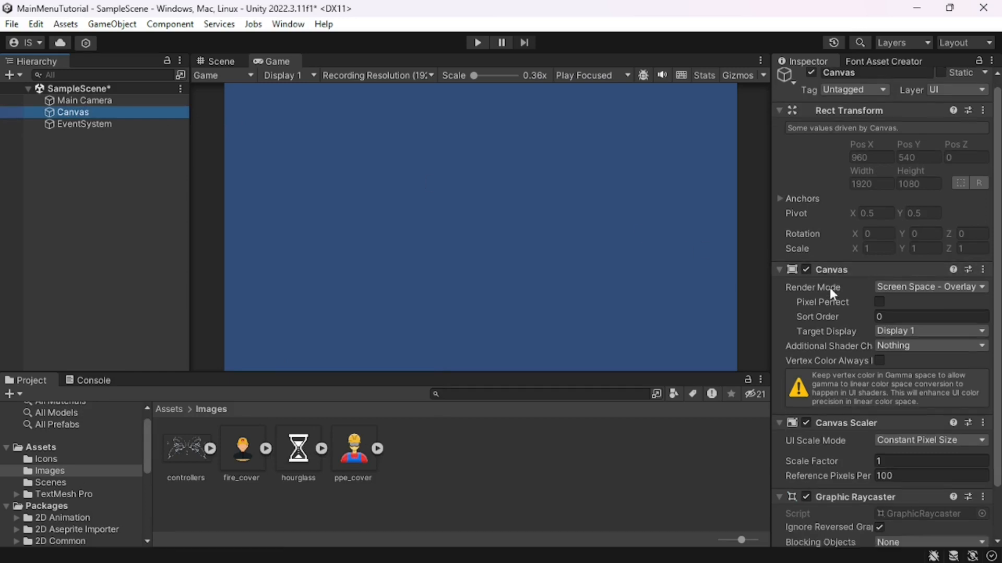
pyautogui.scroll(-3, 828, 286)
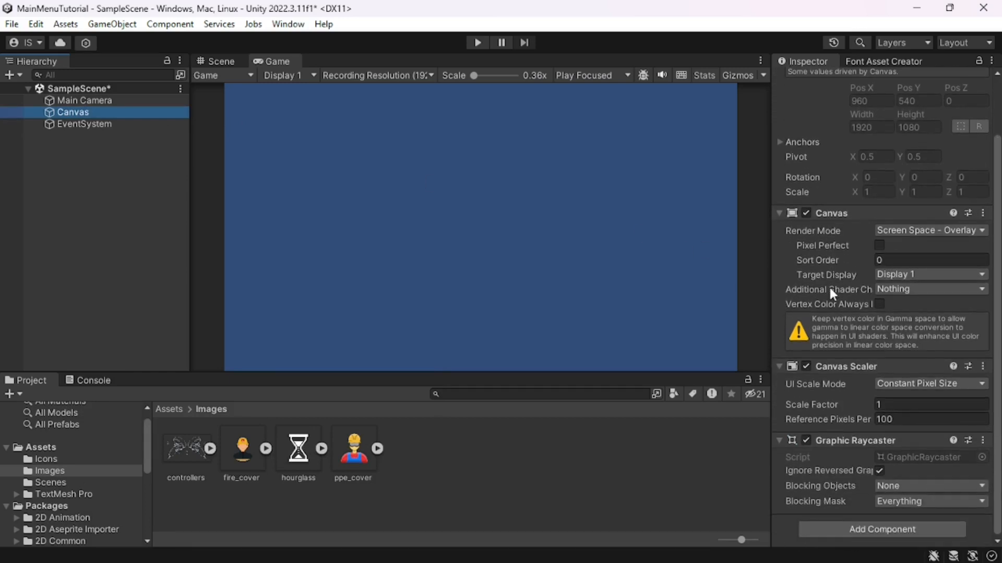
pyautogui.click(895, 383)
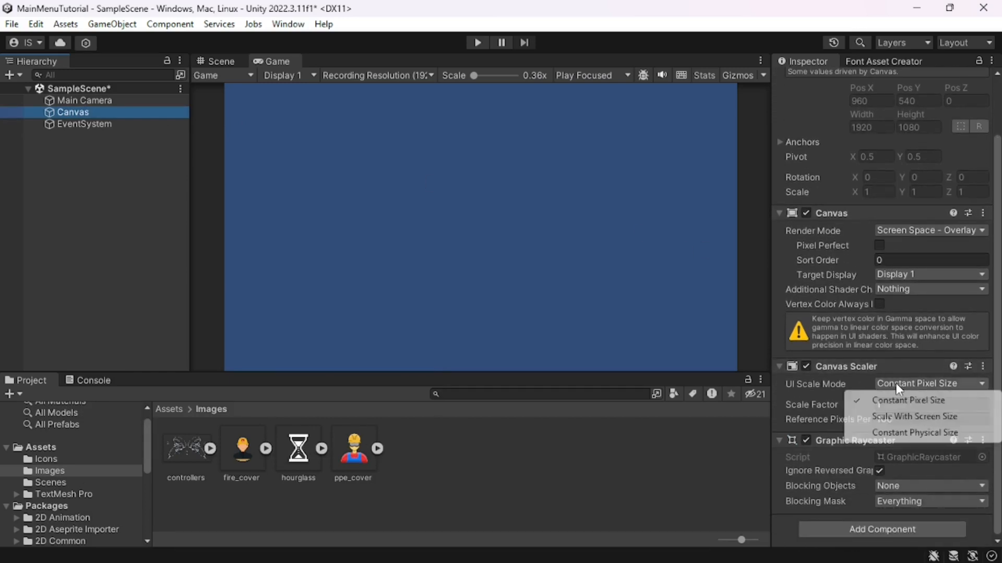
pyautogui.click(890, 416)
pyautogui.click(869, 419)
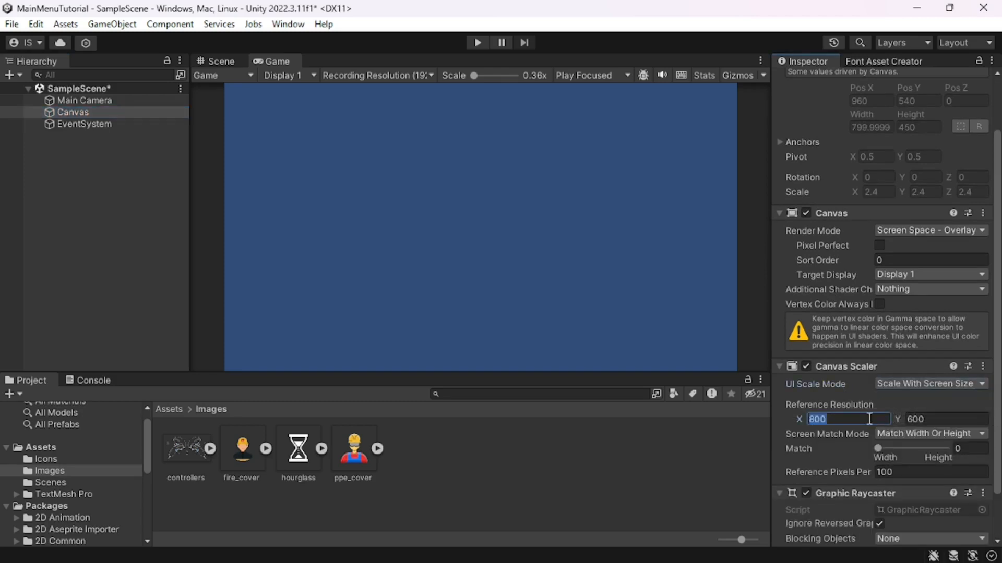
pyautogui.write('1920')
pyautogui.press('Tab')
pyautogui.write('1080')
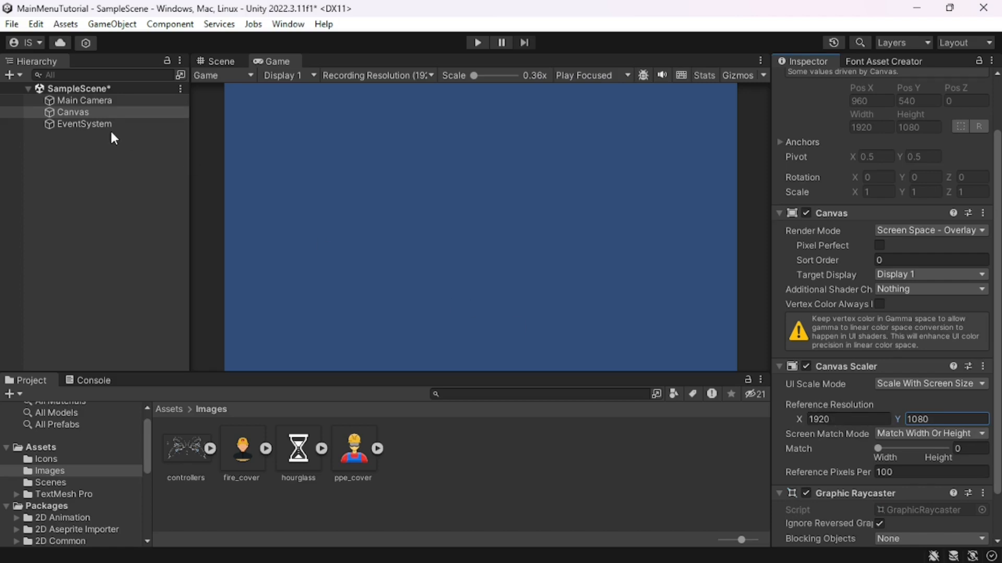
# - Create an empty child named 'Container' under Canvas and add an Image component
pyautogui.rightClick(73, 112)
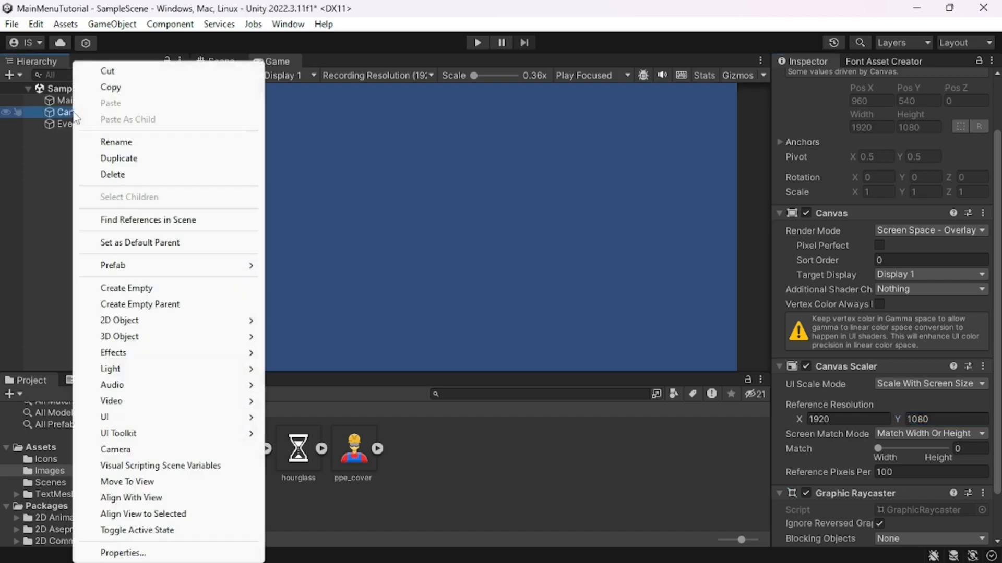
pyautogui.click(177, 289)
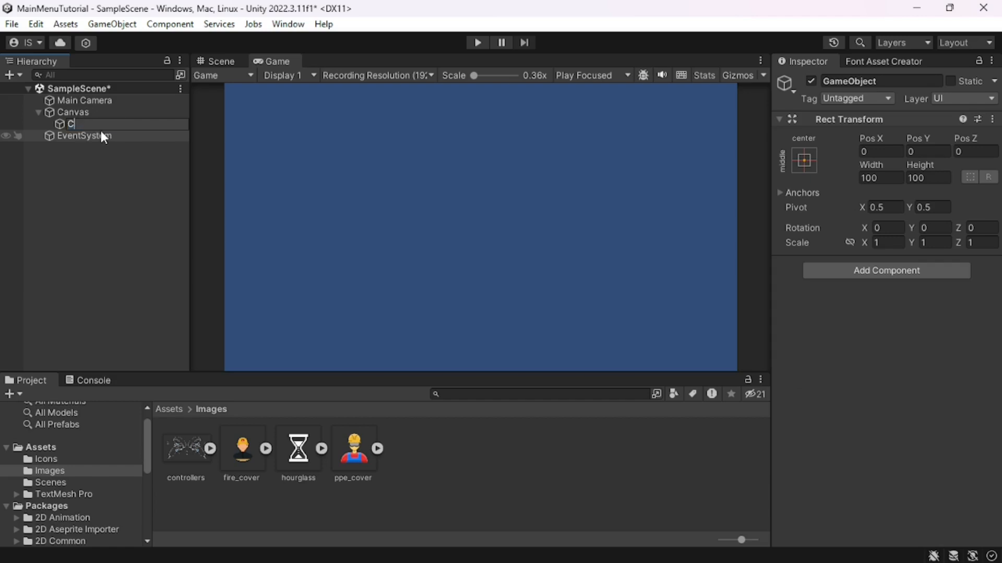
pyautogui.write('Container')
pyautogui.press('Return')
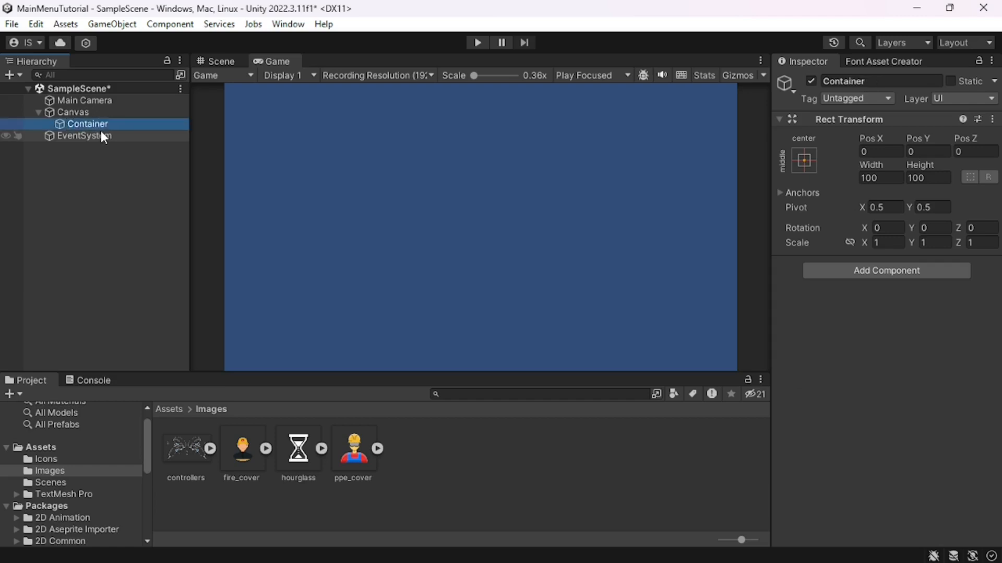
pyautogui.click(871, 271)
pyautogui.write('ima')
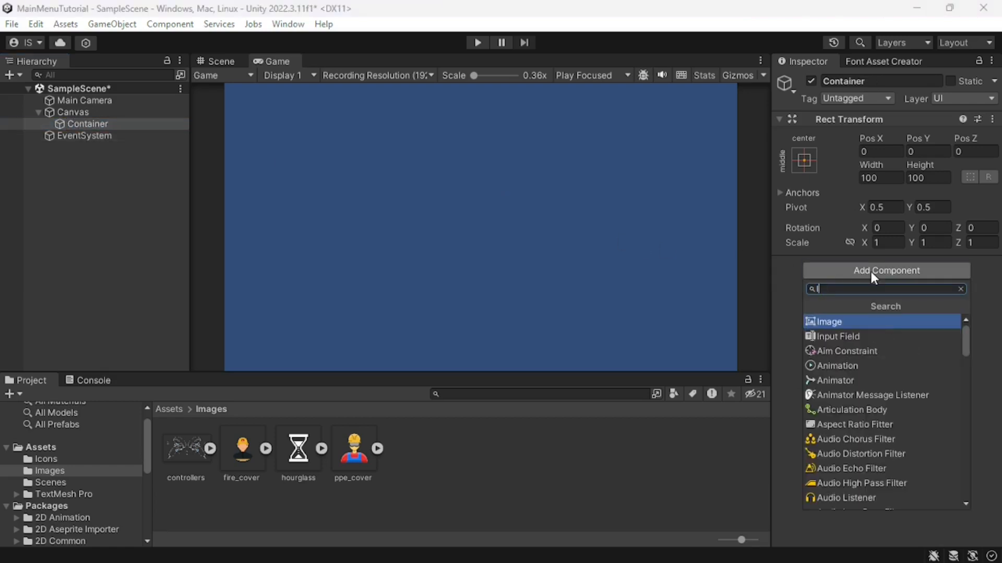
pyautogui.press('Return')
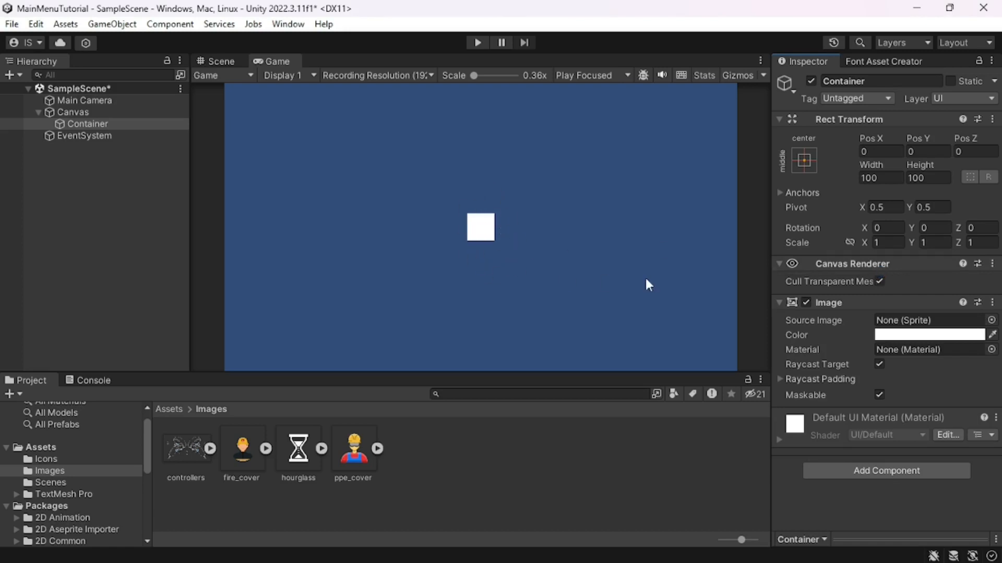
# - Darken Container's image to near-black and stretch it to fill the whole canvas
pyautogui.click(891, 335)
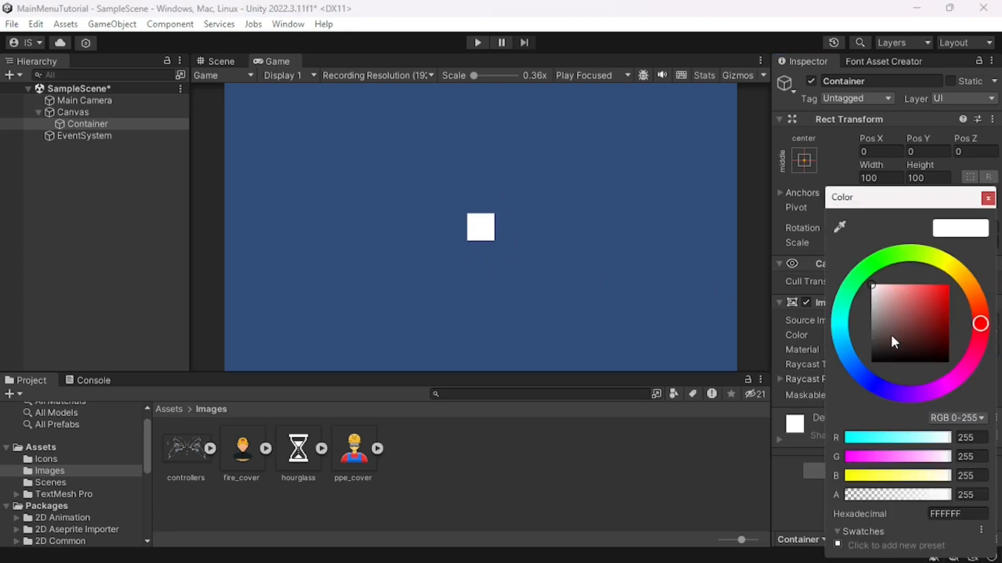
pyautogui.moveTo(878, 329)
pyautogui.mouseDown()
pyautogui.moveTo(856, 337)
pyautogui.moveTo(855, 356)
pyautogui.mouseUp()
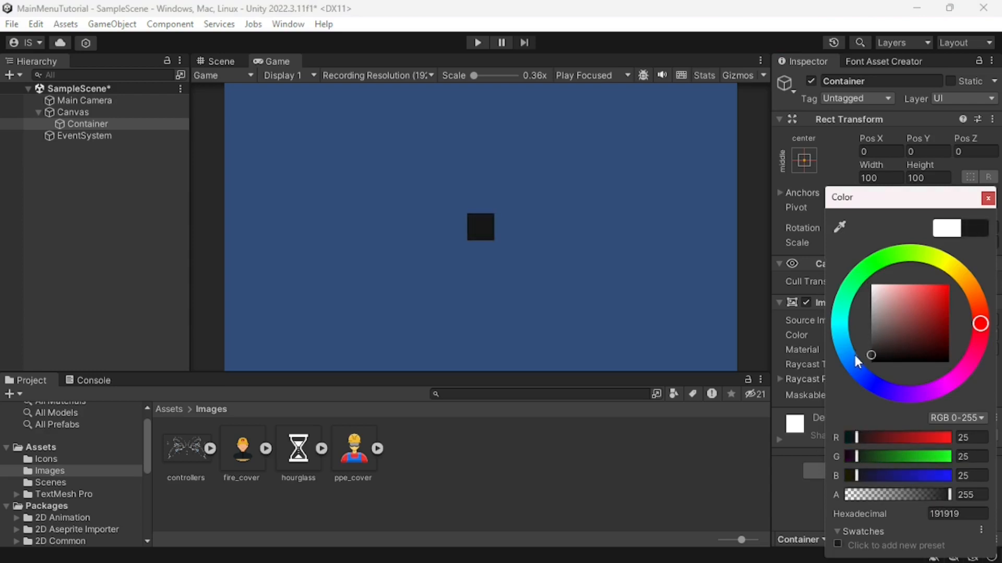
pyautogui.click(987, 198)
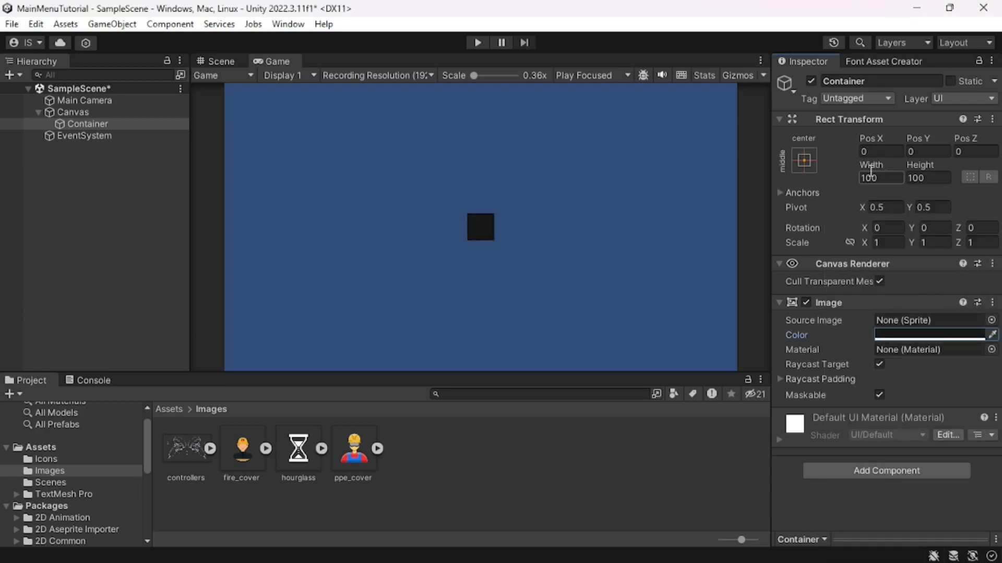
pyautogui.click(805, 155)
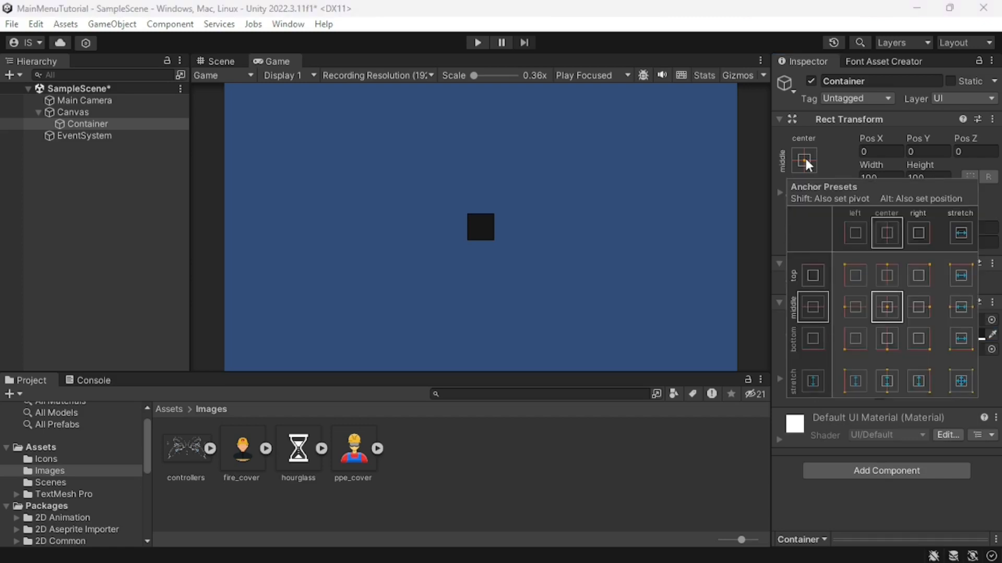
pyautogui.keyDown('alt'); pyautogui.click(961, 382); pyautogui.keyUp('alt')
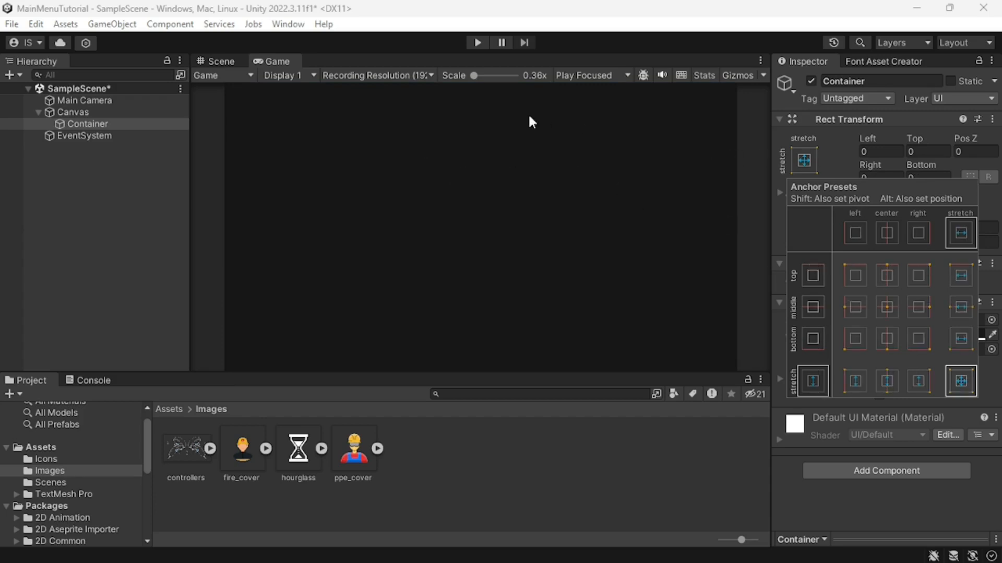
pyautogui.click(791, 436)
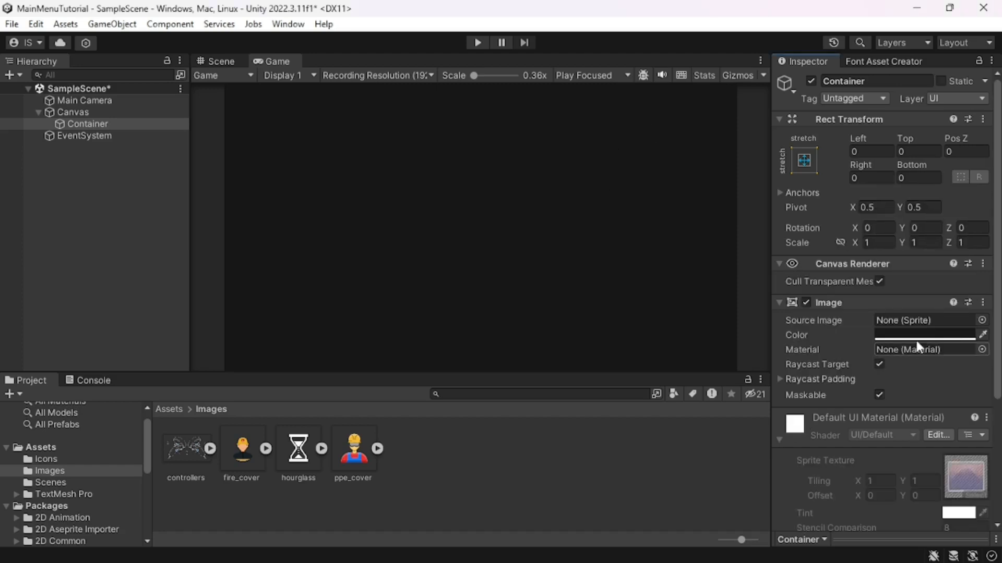
# - Tint Container's image colour reddish
pyautogui.click(935, 337)
pyautogui.click(964, 515)
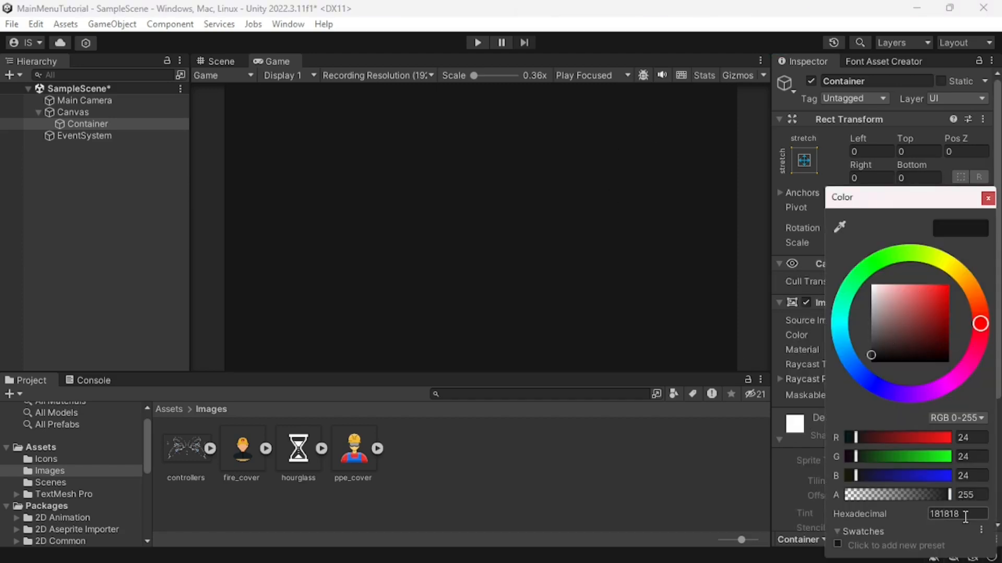
pyautogui.moveTo(888, 349)
pyautogui.mouseDown()
pyautogui.moveTo(918, 345)
pyautogui.moveTo(904, 306)
pyautogui.moveTo(900, 334)
pyautogui.moveTo(912, 307)
pyautogui.moveTo(881, 290)
pyautogui.moveTo(907, 285)
pyautogui.moveTo(887, 295)
pyautogui.moveTo(884, 327)
pyautogui.moveTo(898, 320)
pyautogui.mouseUp()
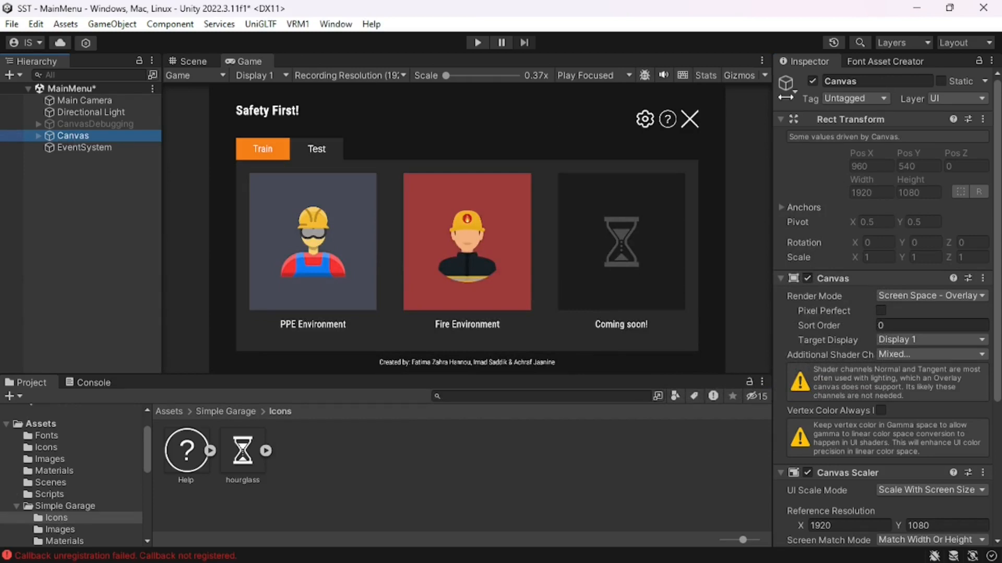
# - Hide the SST Canvas and enable CanvasDebugging to show the reference menu
pyautogui.click(811, 81)
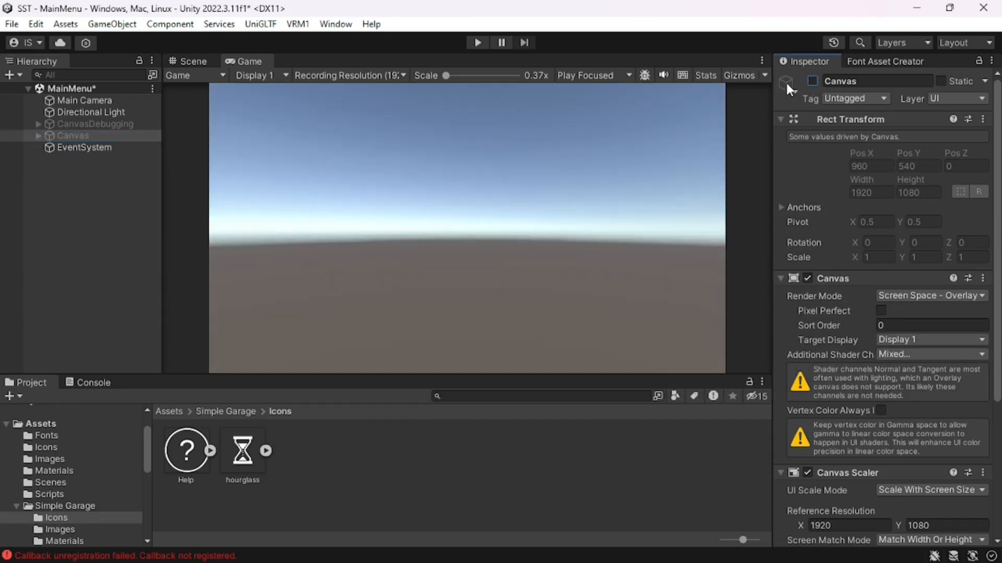
pyautogui.click(134, 122)
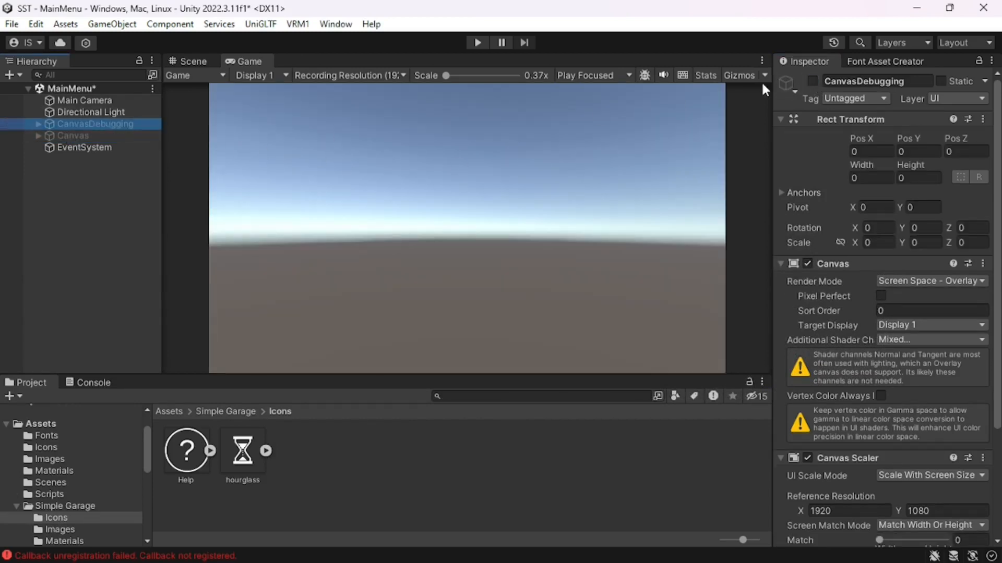
pyautogui.click(812, 81)
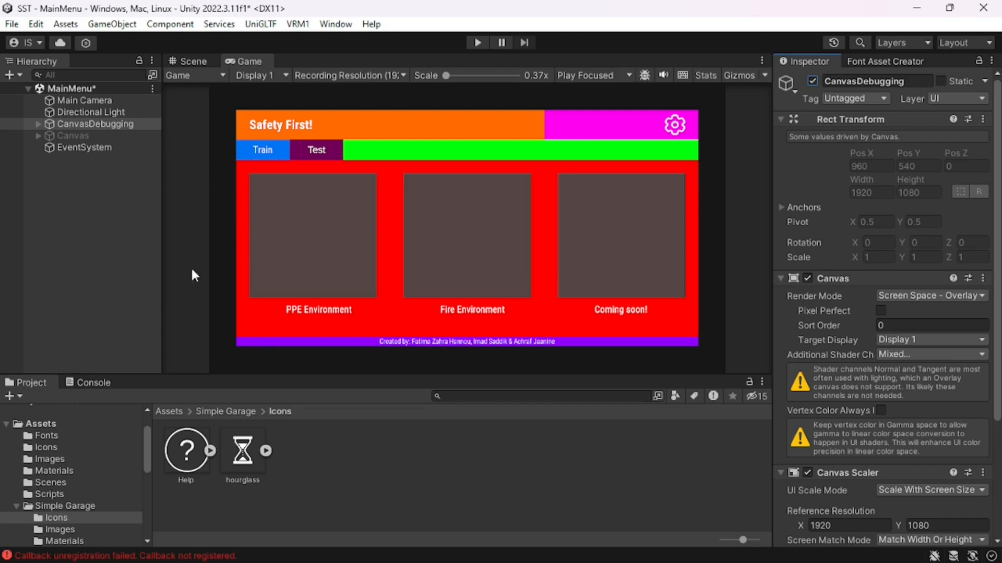
# - Expand CanvasDebugging's Container and inspect Row1–Row4, toggling Row1 off and on
pyautogui.click(38, 124)
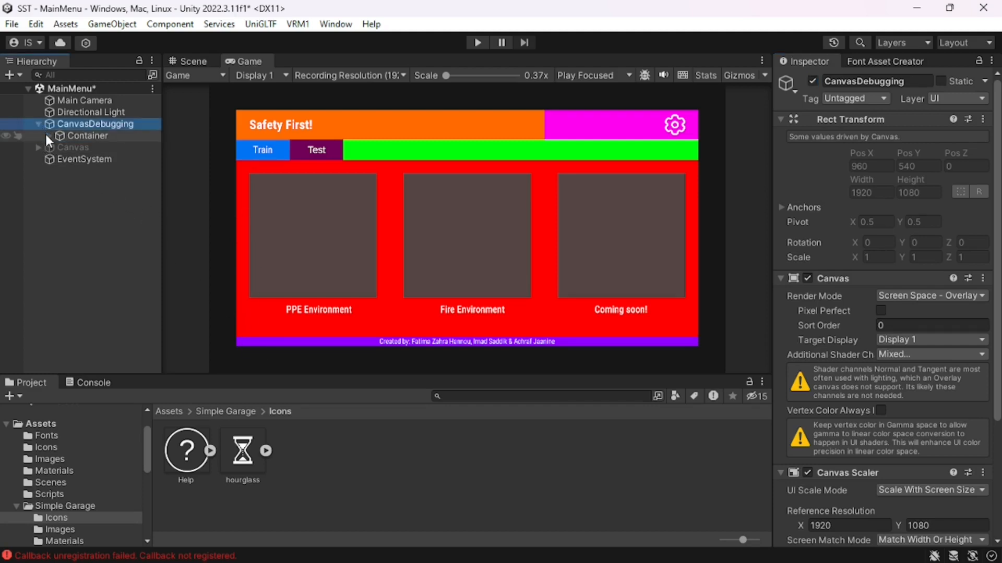
pyautogui.click(49, 134)
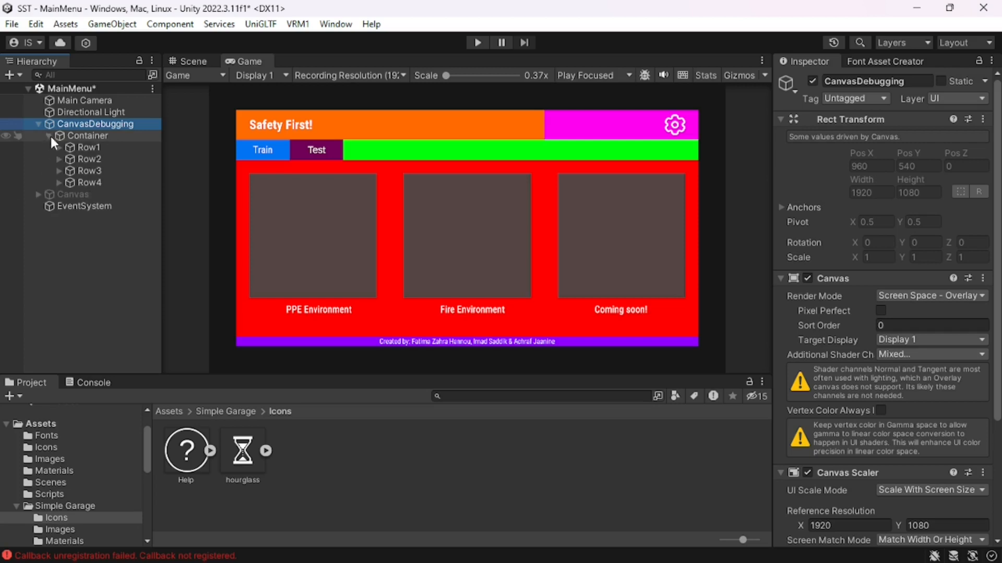
pyautogui.click(84, 159)
pyautogui.click(89, 149)
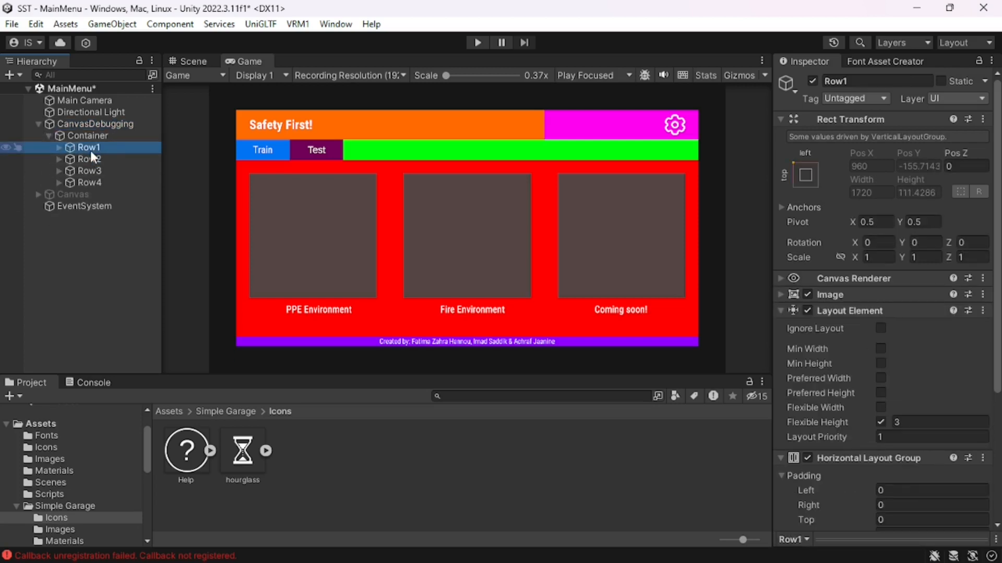
pyautogui.click(812, 80)
pyautogui.click(812, 81)
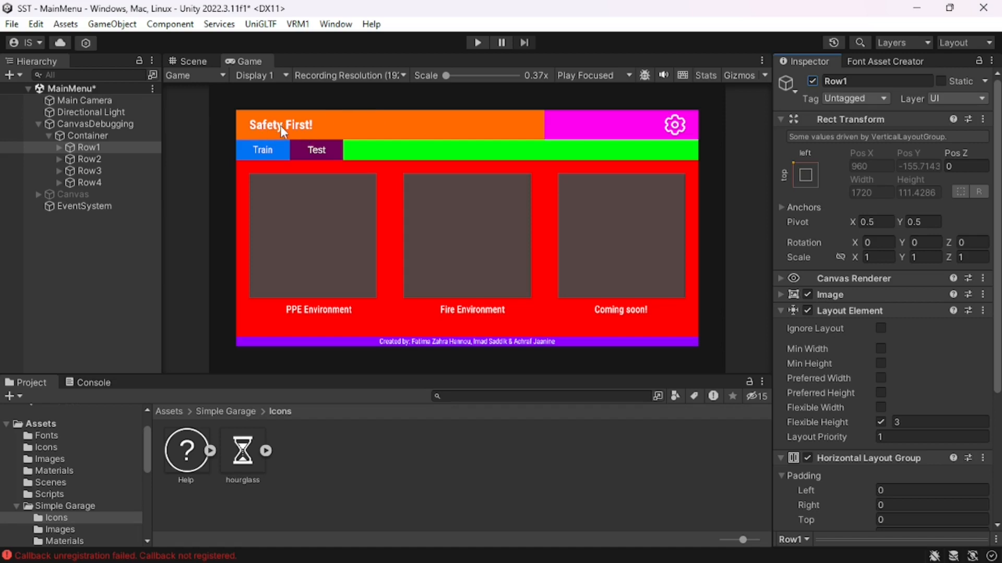
pyautogui.click(89, 159)
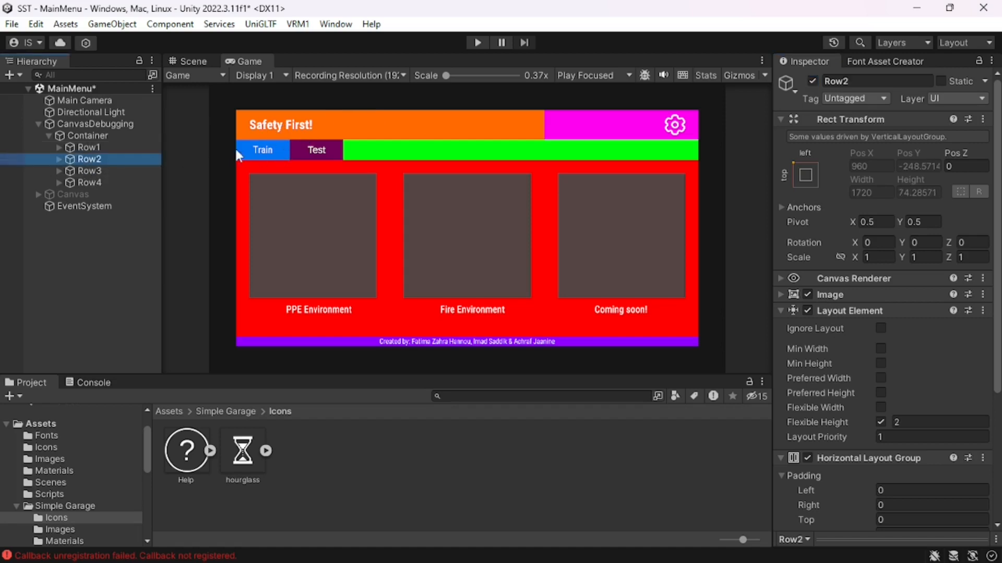
pyautogui.click(105, 170)
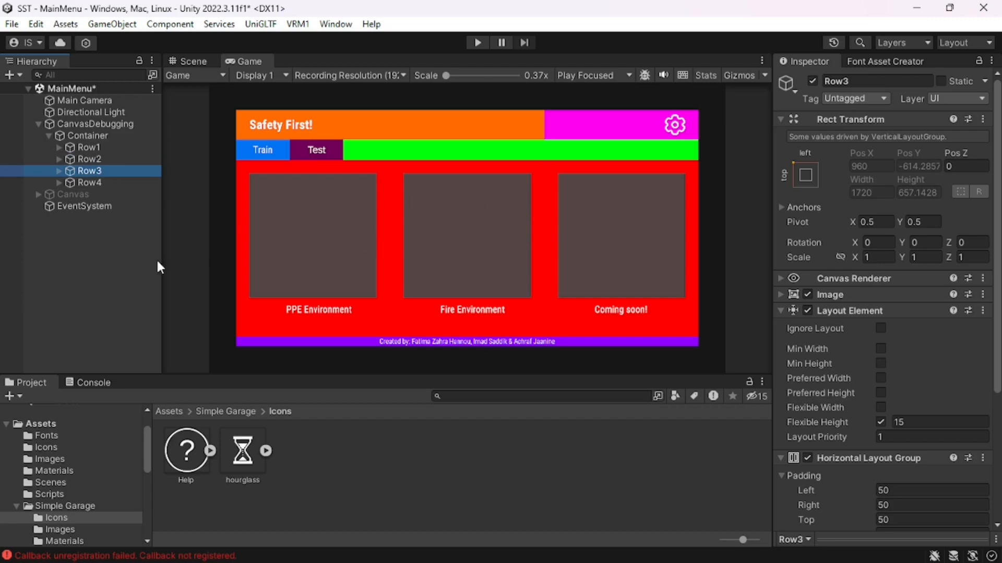
pyautogui.click(106, 183)
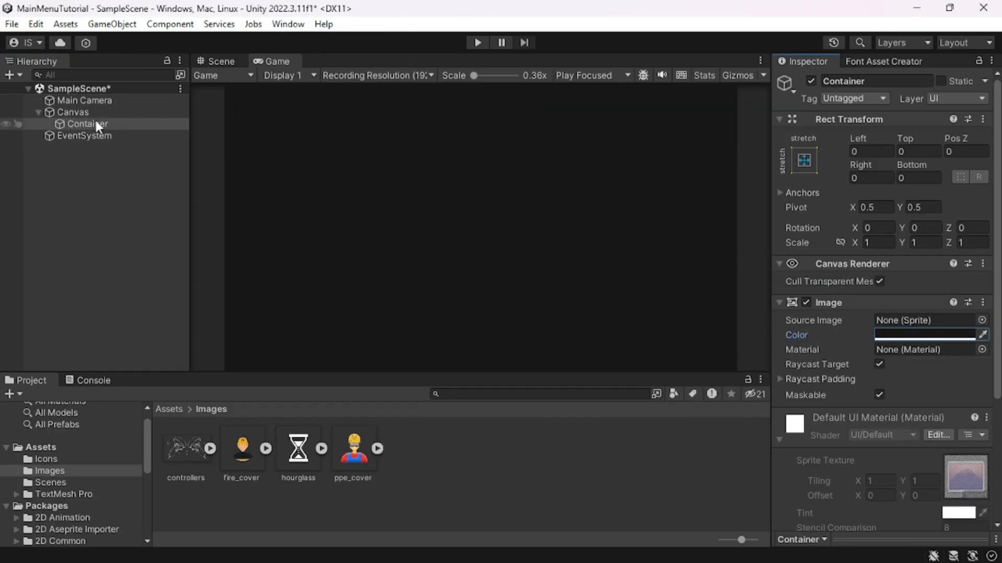
# - Create an empty child 'Row1' under Container and duplicate it three times
pyautogui.rightClick(95, 125)
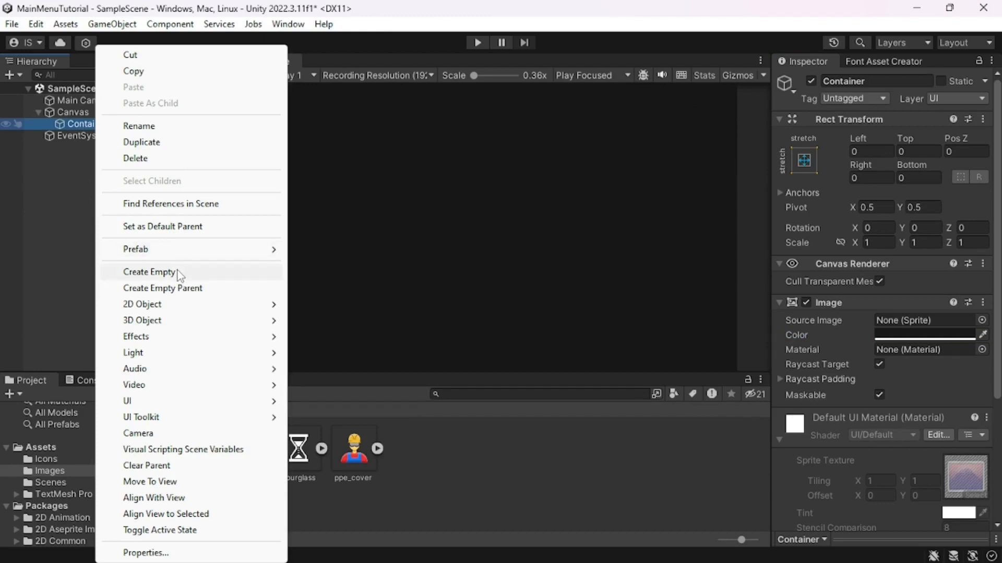
pyautogui.click(177, 272)
pyautogui.write('Row1')
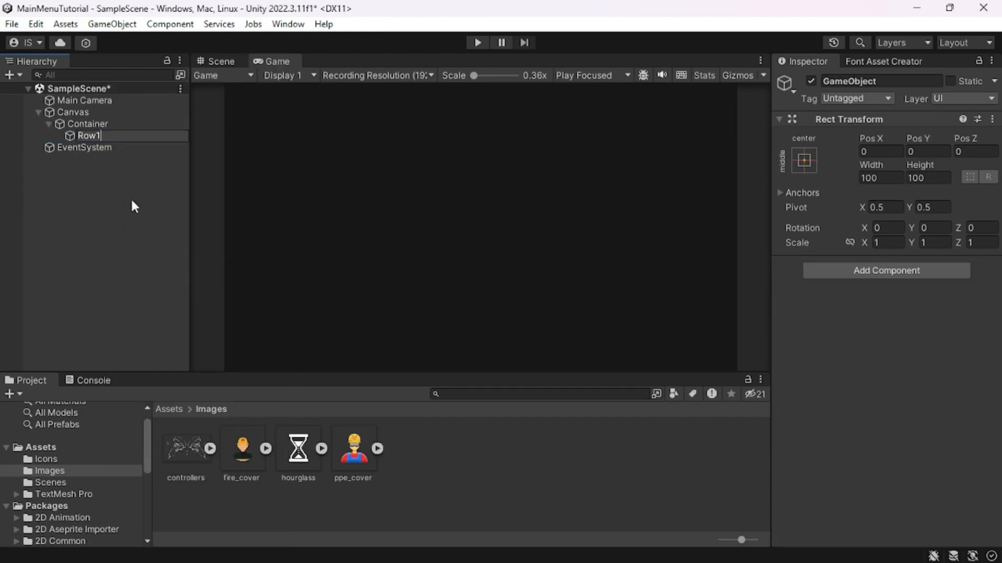
pyautogui.press('Return')
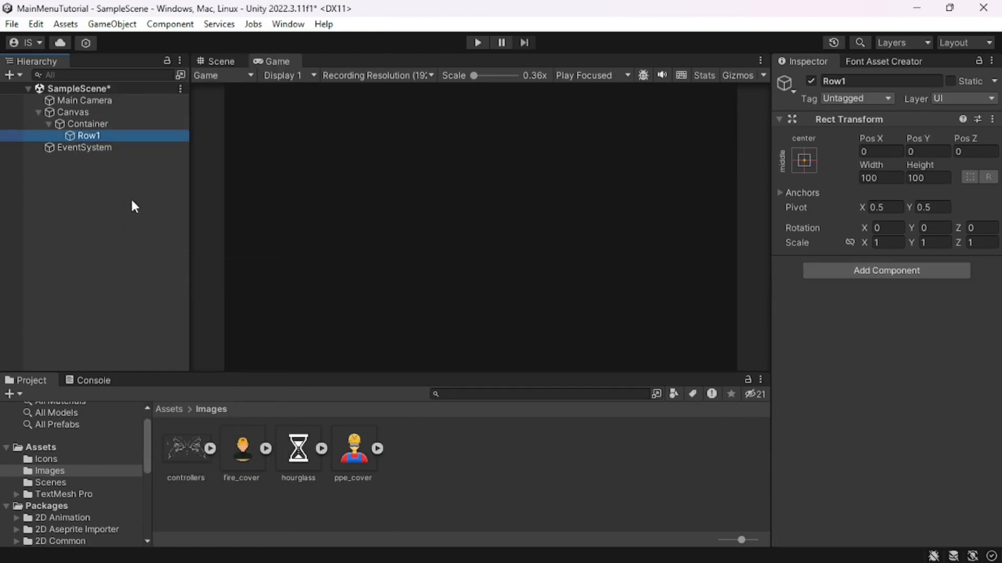
pyautogui.hotkey('ctrl', 'd')
pyautogui.hotkey('ctrl', 'd')
pyautogui.hotkey('ctrl', 'd')
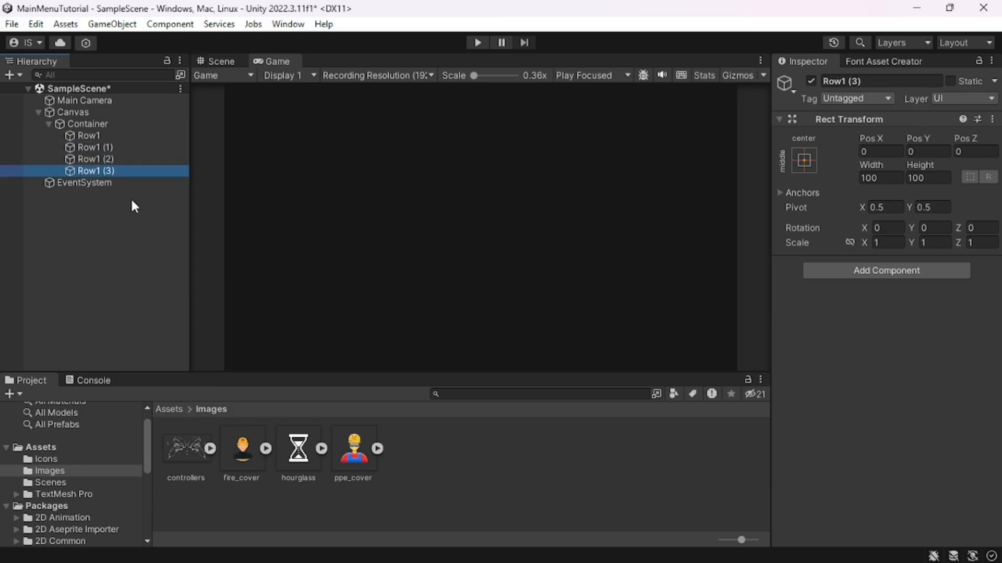
# - Rename the three copies Row2, Row3 and Row4
pyautogui.click(106, 150)
pyautogui.press('F2')
pyautogui.press('Right')
pyautogui.press('BackSpace')
pyautogui.press('BackSpace')
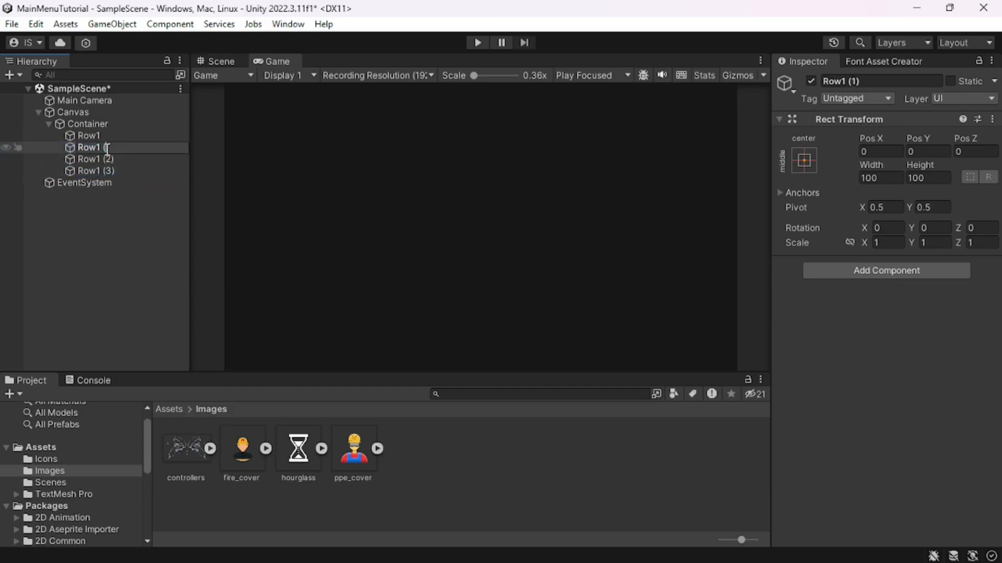
pyautogui.press('BackSpace')
pyautogui.press('BackSpace')
pyautogui.press('BackSpace')
pyautogui.write('2')
pyautogui.press('Return')
pyautogui.press('Down')
pyautogui.press('F2')
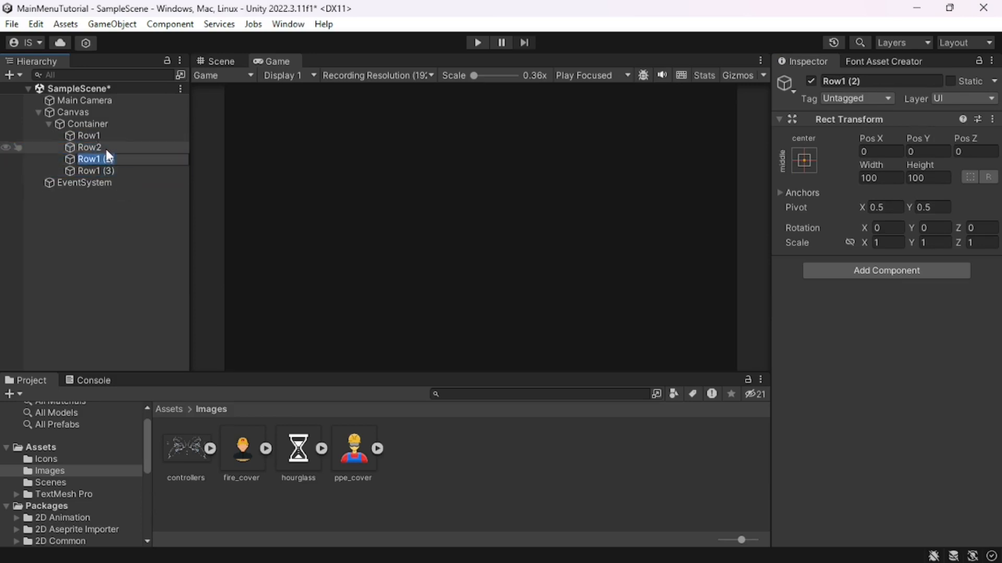
pyautogui.write('Row3')
pyautogui.press('Return')
pyautogui.press('Down')
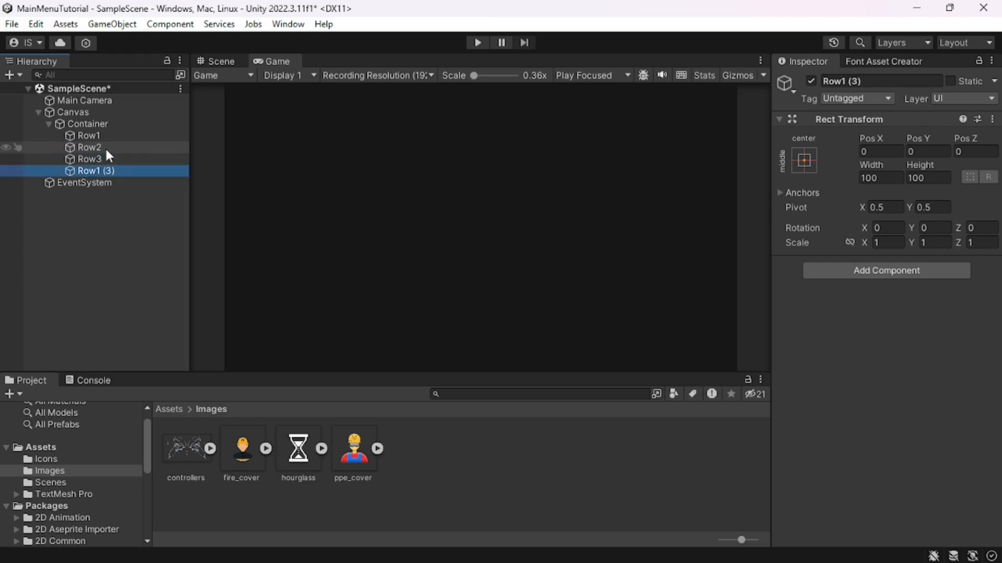
pyautogui.press('F2')
pyautogui.press('Right')
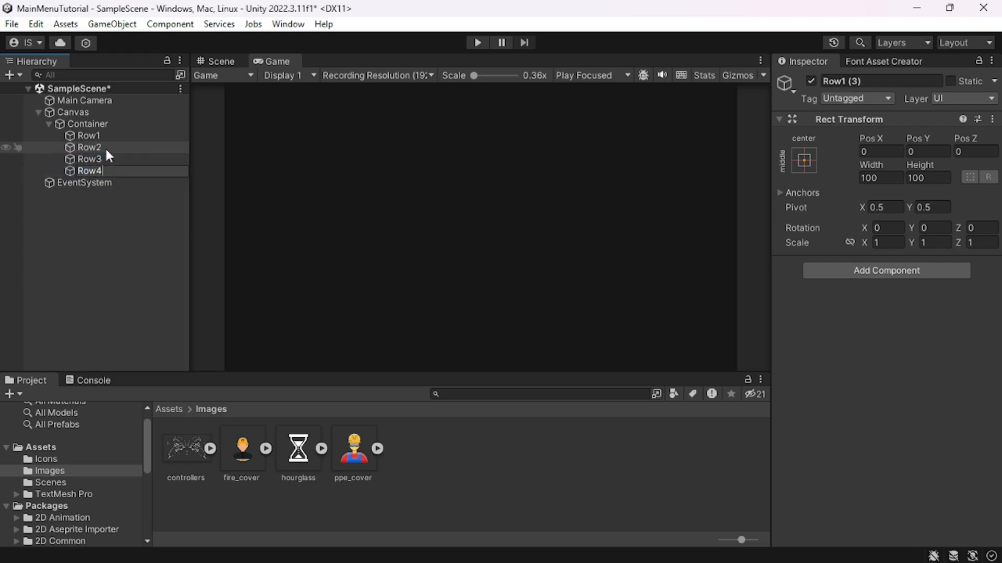
pyautogui.press('Return')
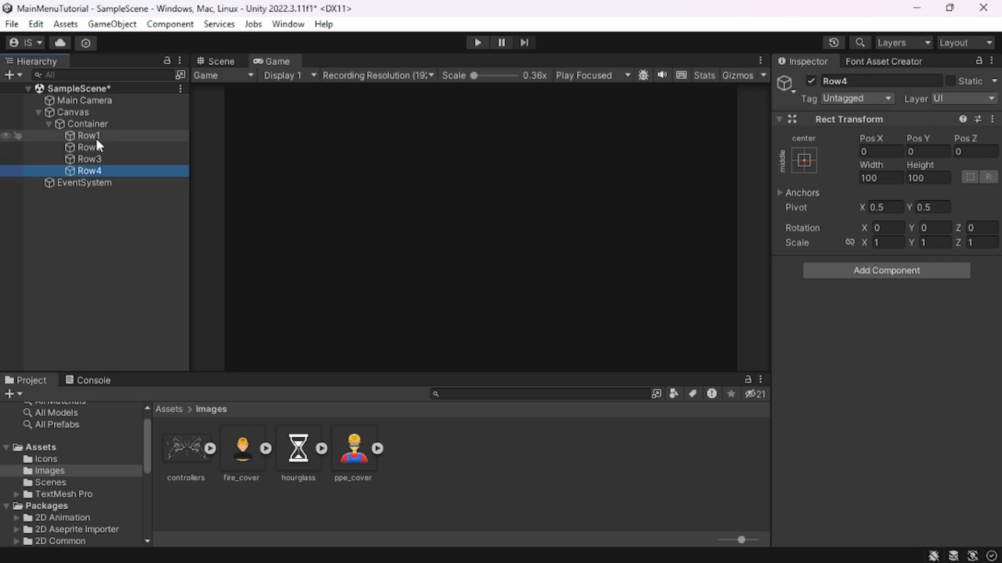
pyautogui.keyDown('shift'); pyautogui.click(96, 138); pyautogui.keyUp('shift')
pyautogui.click(91, 139)
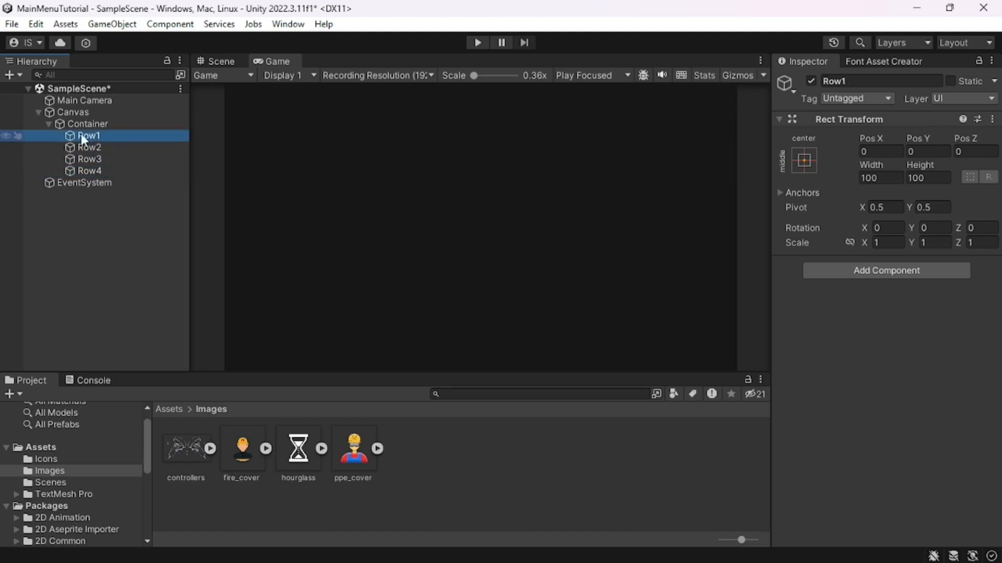
# - Add an Image component to all four rows at once
pyautogui.keyDown('shift'); pyautogui.click(105, 171); pyautogui.keyUp('shift')
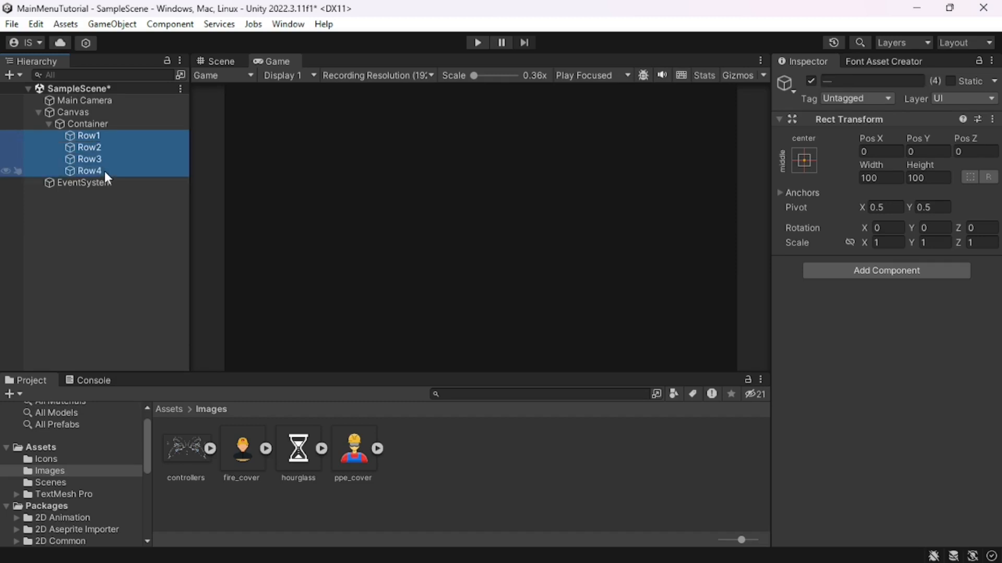
pyautogui.click(878, 271)
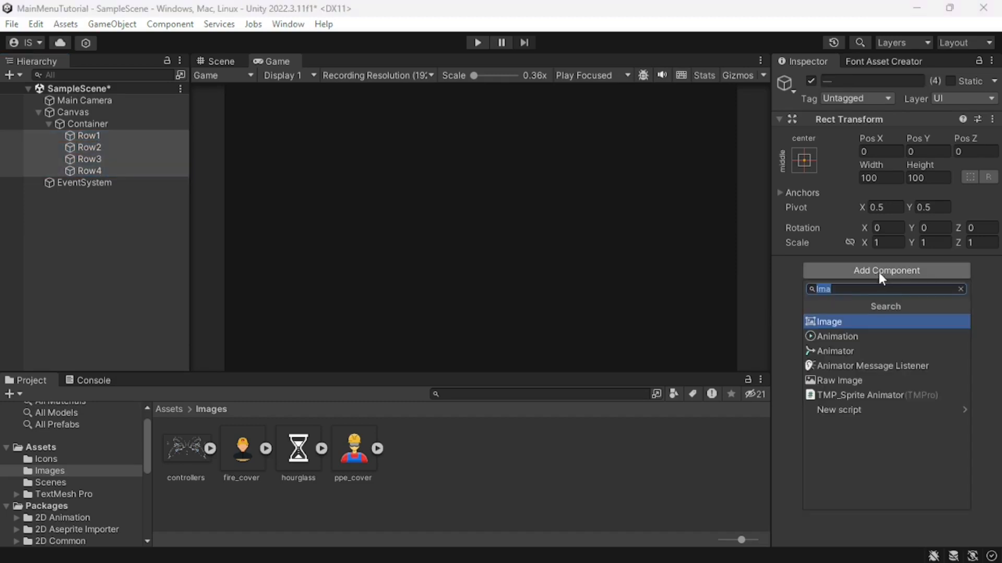
pyautogui.click(825, 322)
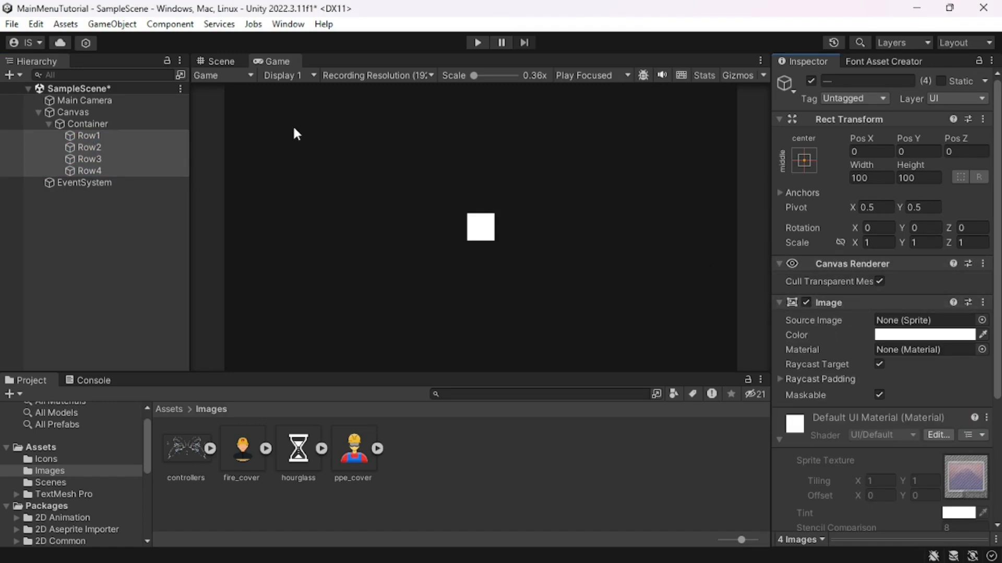
# - Colour Row1's image a muted grey-brown and Row2's image green
pyautogui.click(102, 136)
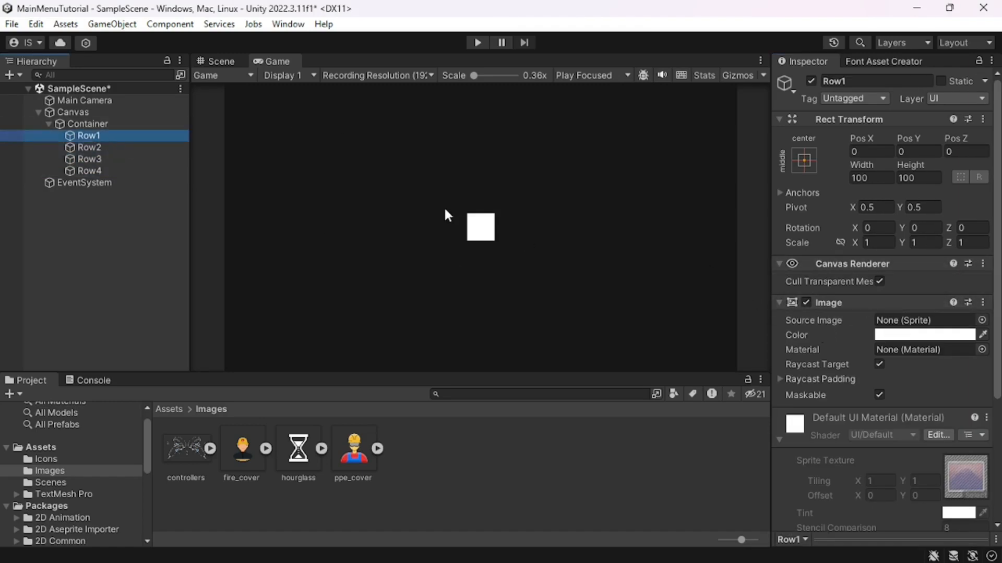
pyautogui.click(923, 334)
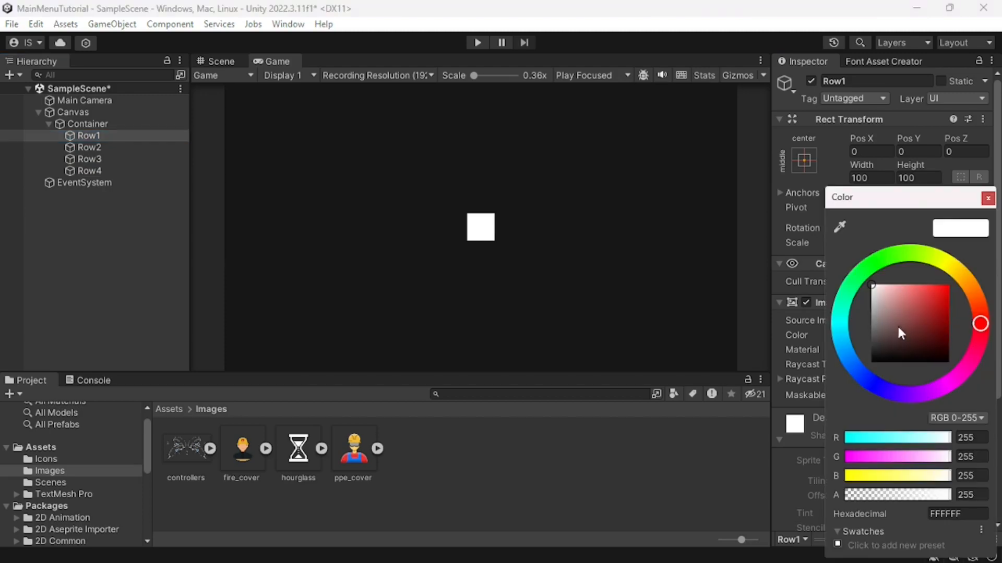
pyautogui.click(875, 308)
pyautogui.moveTo(877, 311); pyautogui.dragTo(884, 317)
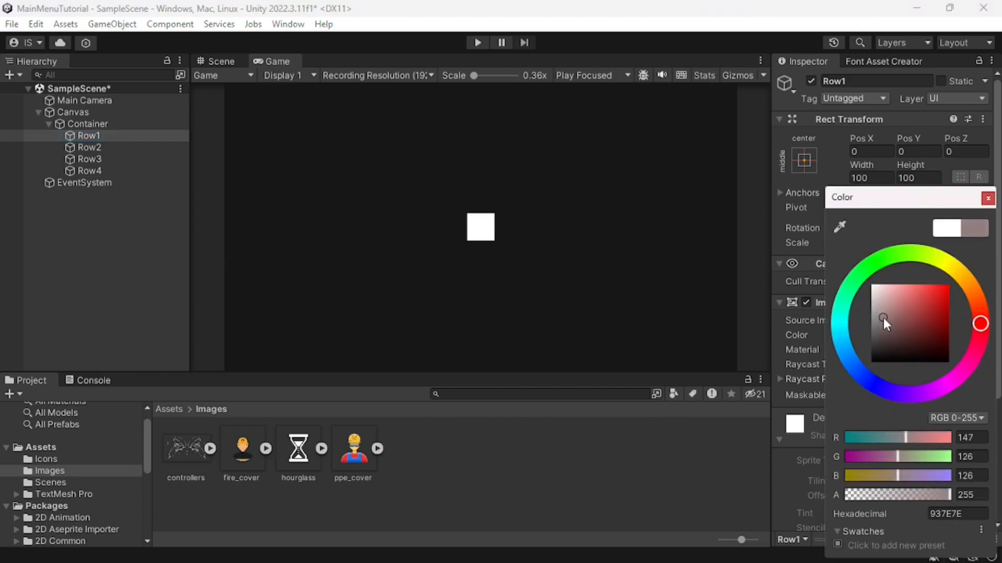
pyautogui.click(988, 198)
pyautogui.click(89, 147)
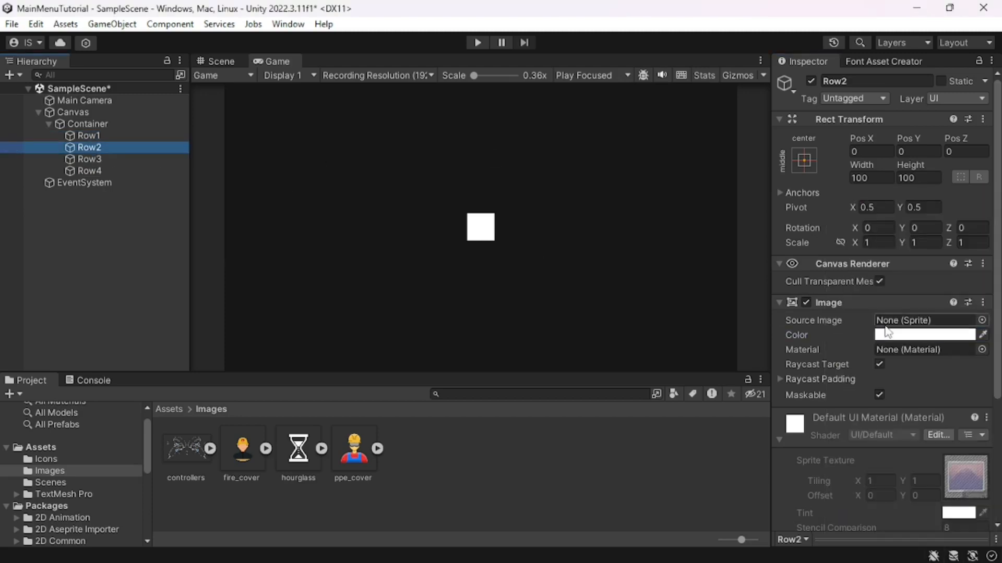
pyautogui.click(907, 335)
pyautogui.moveTo(949, 277); pyautogui.dragTo(919, 256)
pyautogui.click(928, 302)
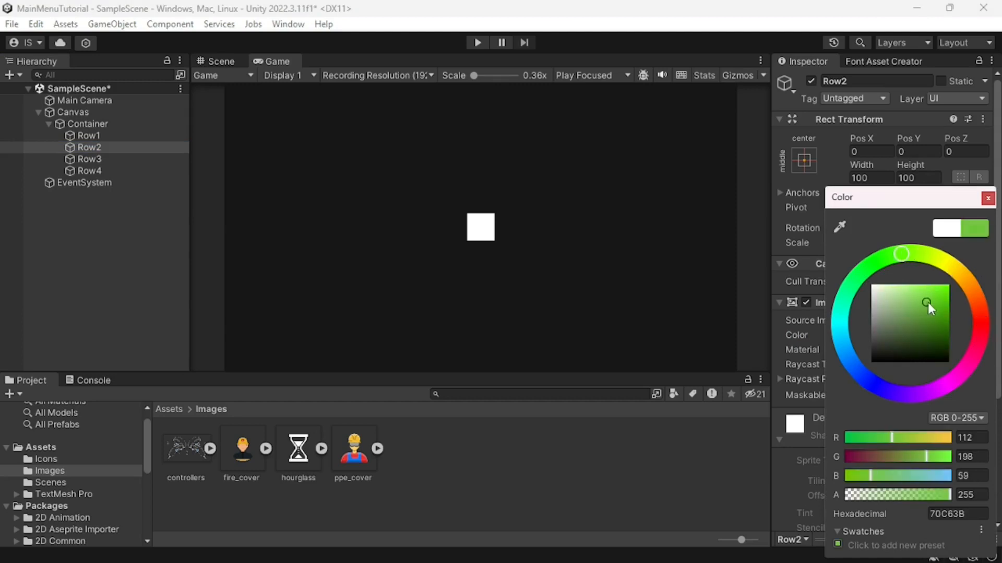
pyautogui.click(988, 198)
# - Colour Row3's image a strong red and Row4's image purple
pyautogui.click(129, 159)
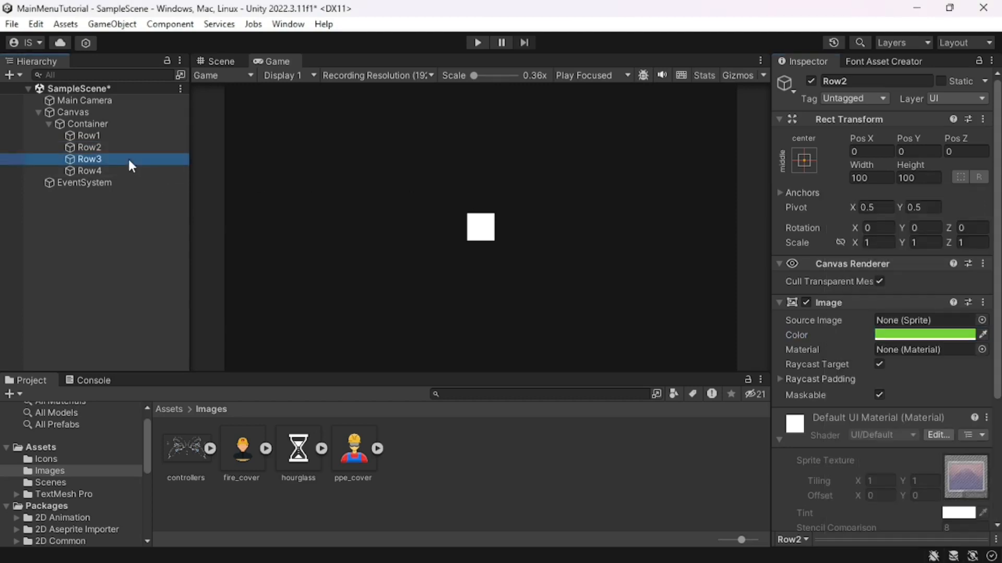
pyautogui.click(909, 335)
pyautogui.moveTo(928, 311)
pyautogui.mouseDown()
pyautogui.moveTo(916, 323)
pyautogui.moveTo(936, 297)
pyautogui.mouseUp()
pyautogui.click(988, 198)
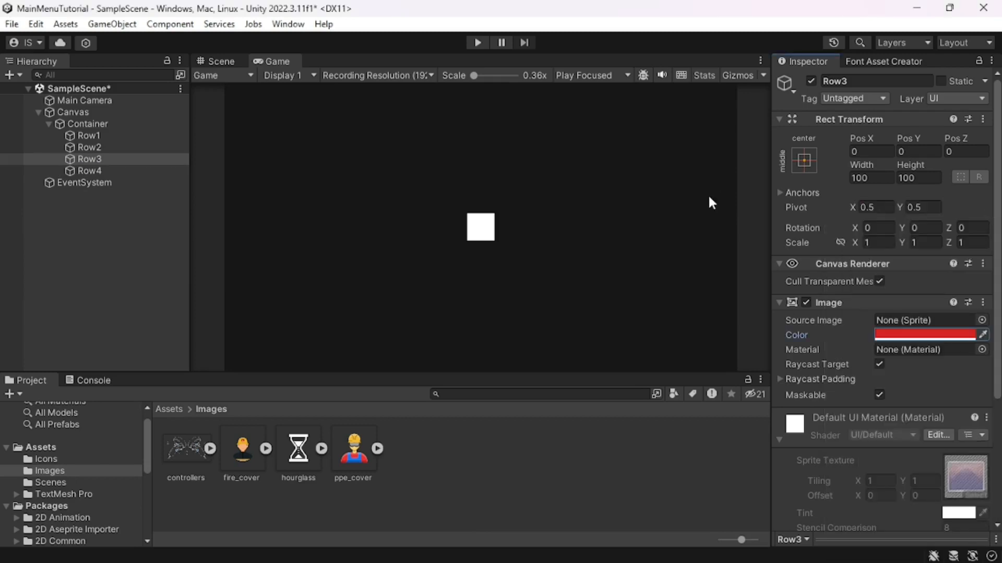
pyautogui.click(177, 170)
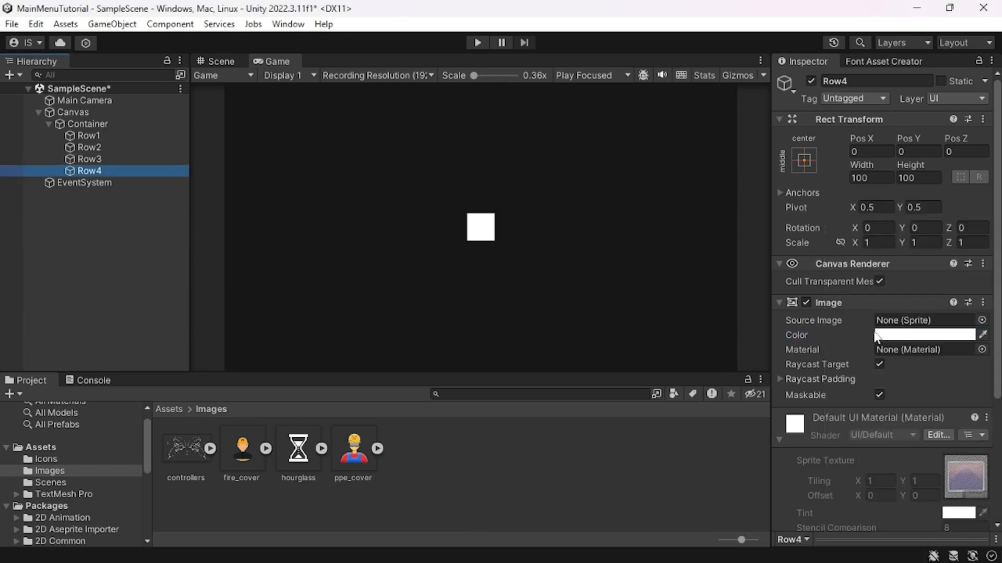
pyautogui.click(877, 337)
pyautogui.moveTo(945, 273); pyautogui.dragTo(941, 399)
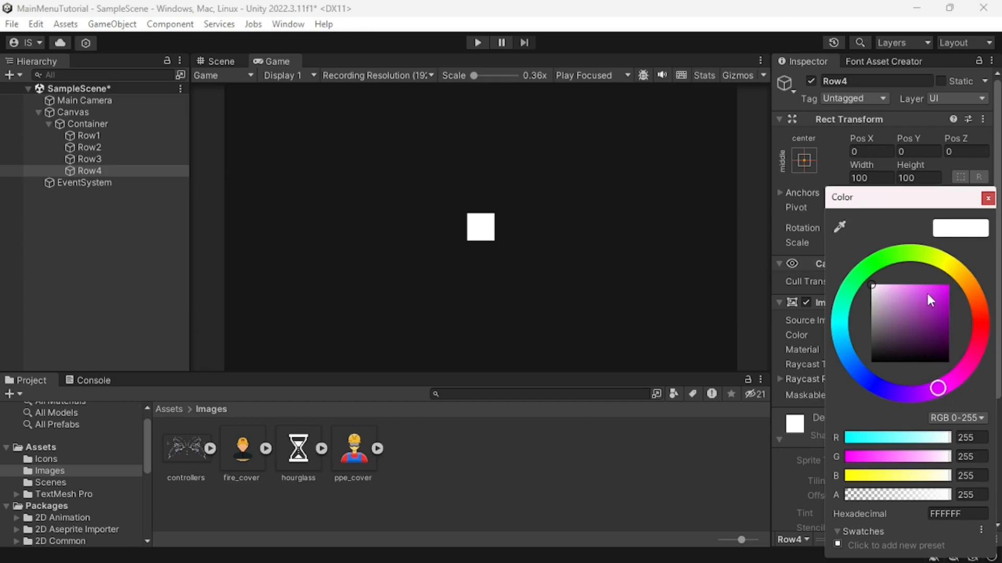
pyautogui.moveTo(930, 300); pyautogui.dragTo(928, 286)
pyautogui.moveTo(939, 390); pyautogui.dragTo(913, 396)
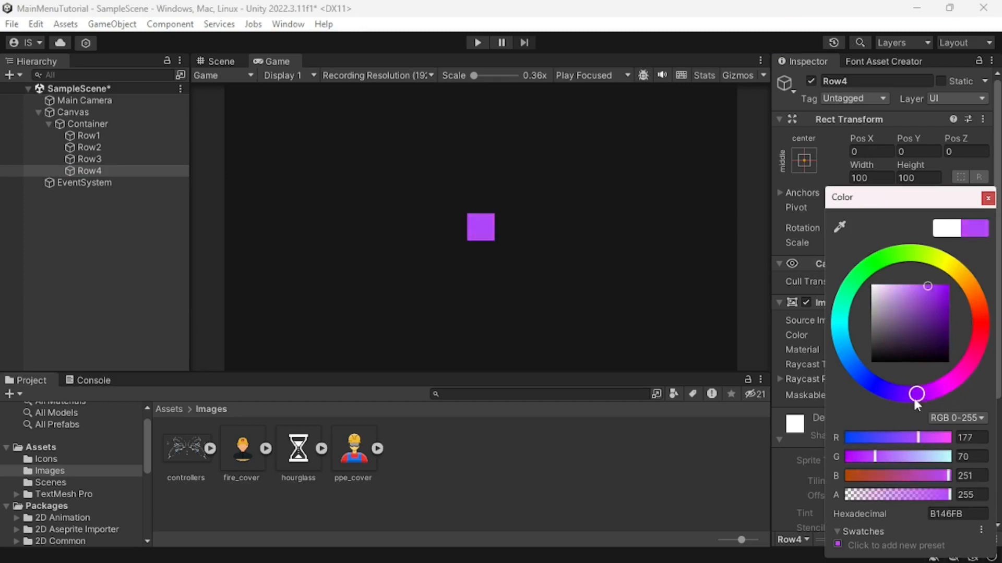
pyautogui.click(988, 198)
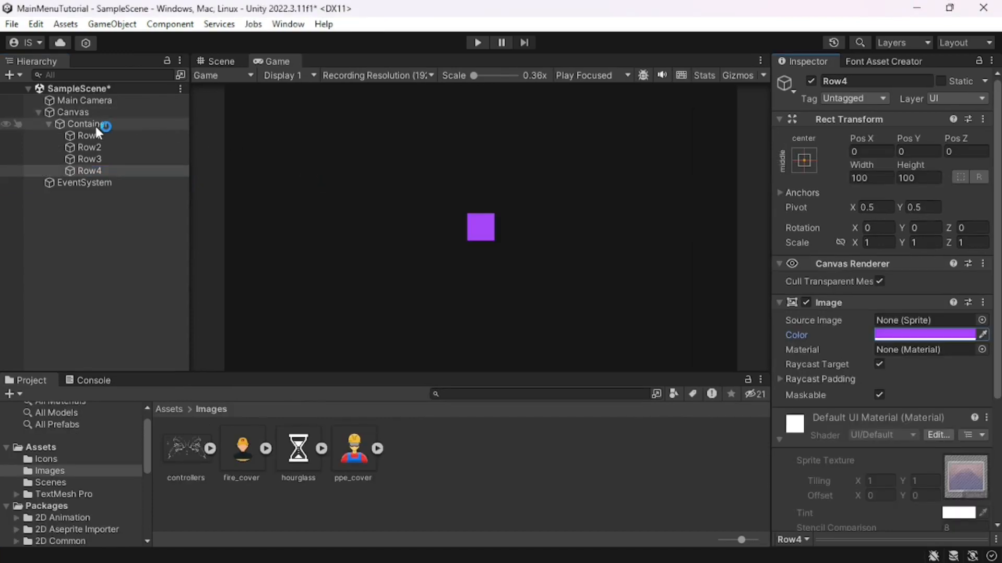
pyautogui.click(95, 127)
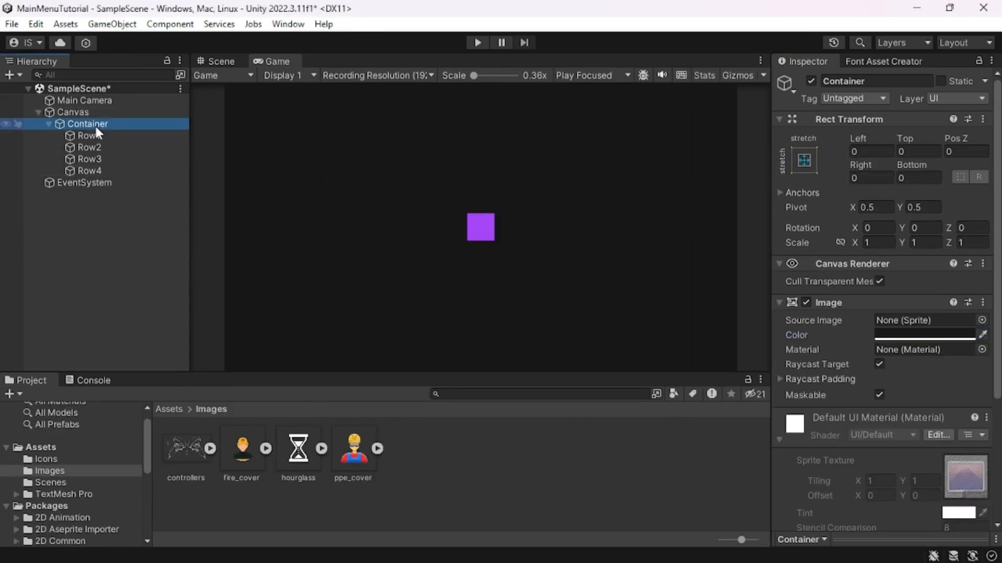
# - Add a Vertical Layout Group to Container controlling child width and height, with height force-expand off
pyautogui.scroll(-3, 839, 411)
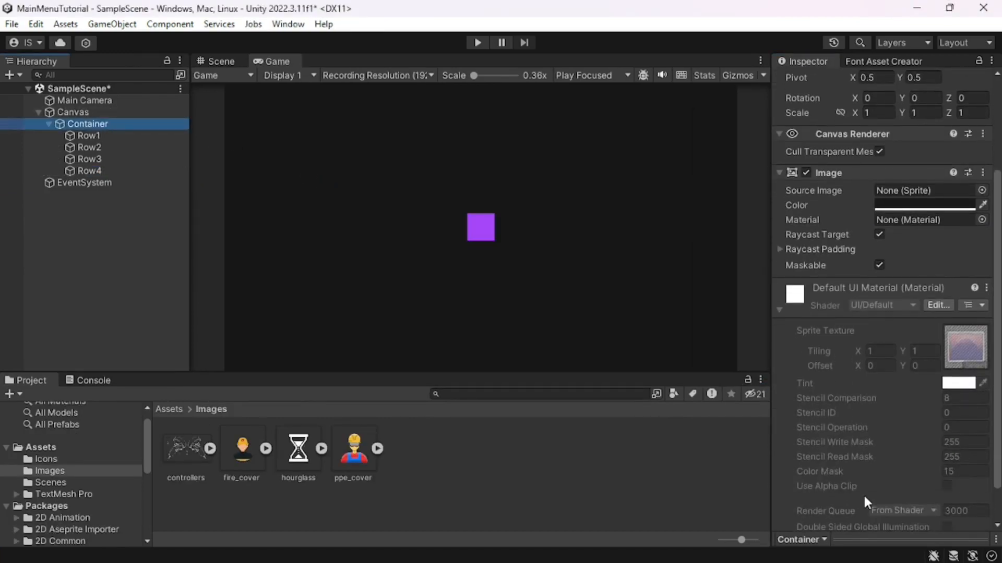
pyautogui.scroll(-2, 863, 493)
pyautogui.click(879, 511)
pyautogui.write('verti')
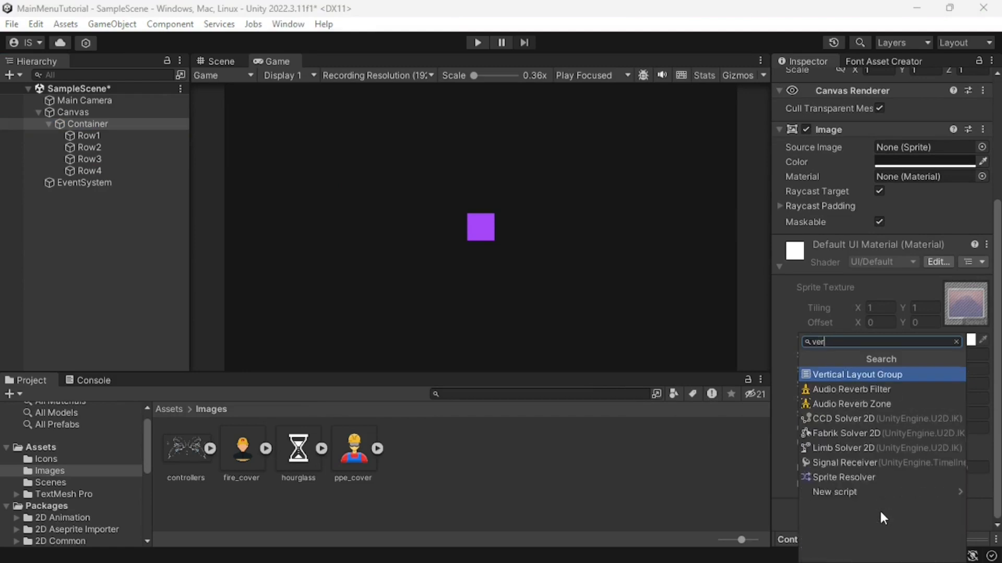
pyautogui.click(849, 374)
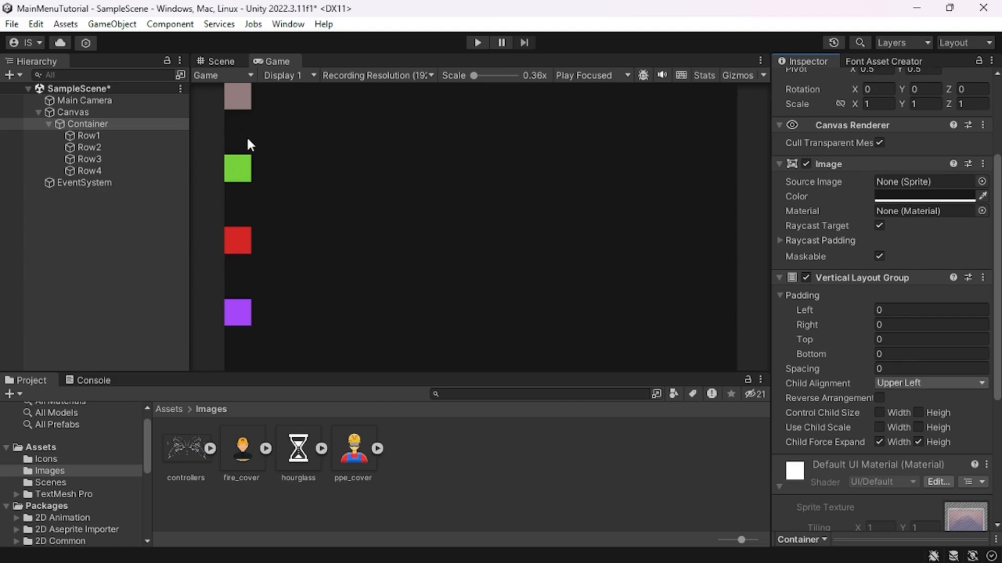
pyautogui.click(879, 413)
pyautogui.click(918, 412)
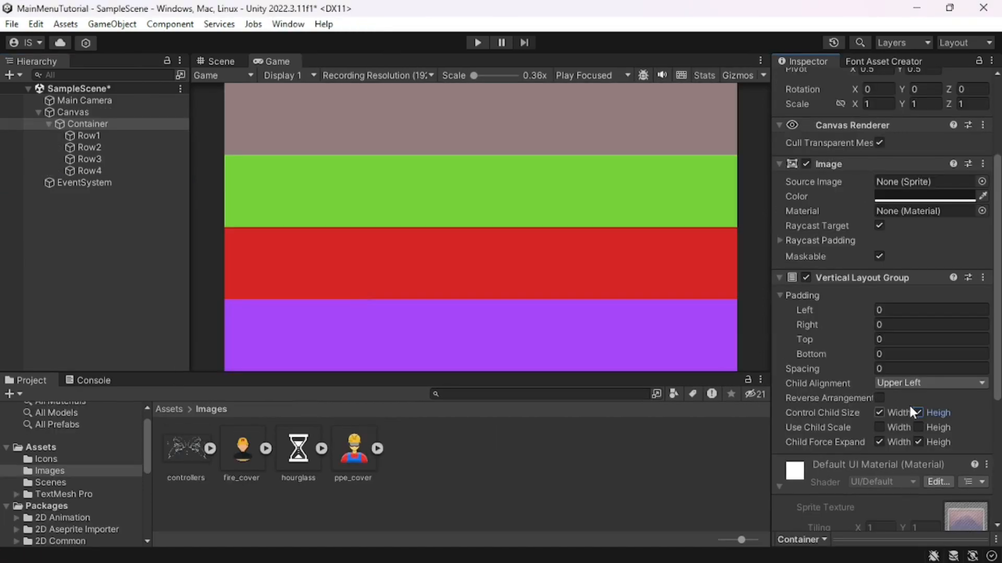
pyautogui.click(918, 443)
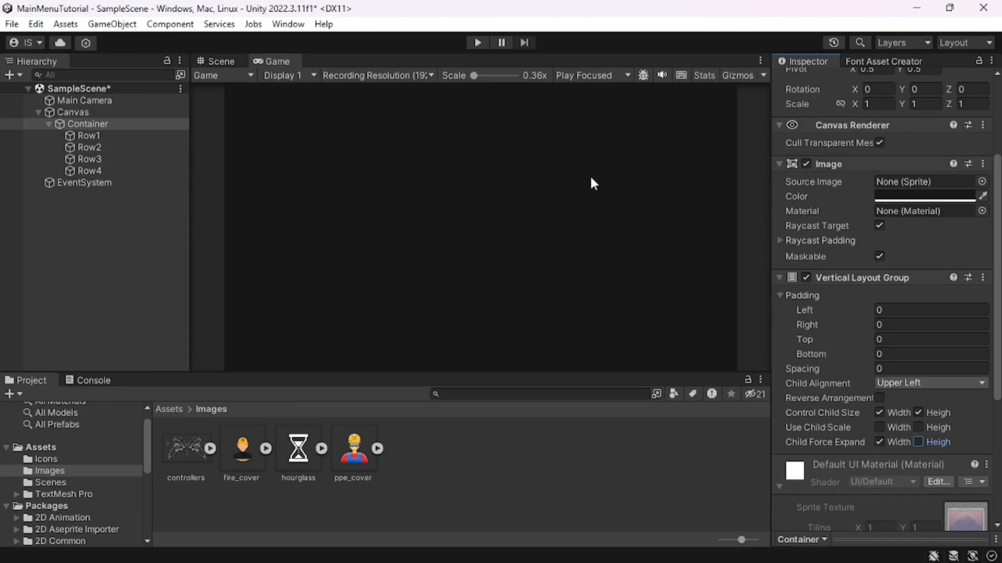
pyautogui.click(147, 136)
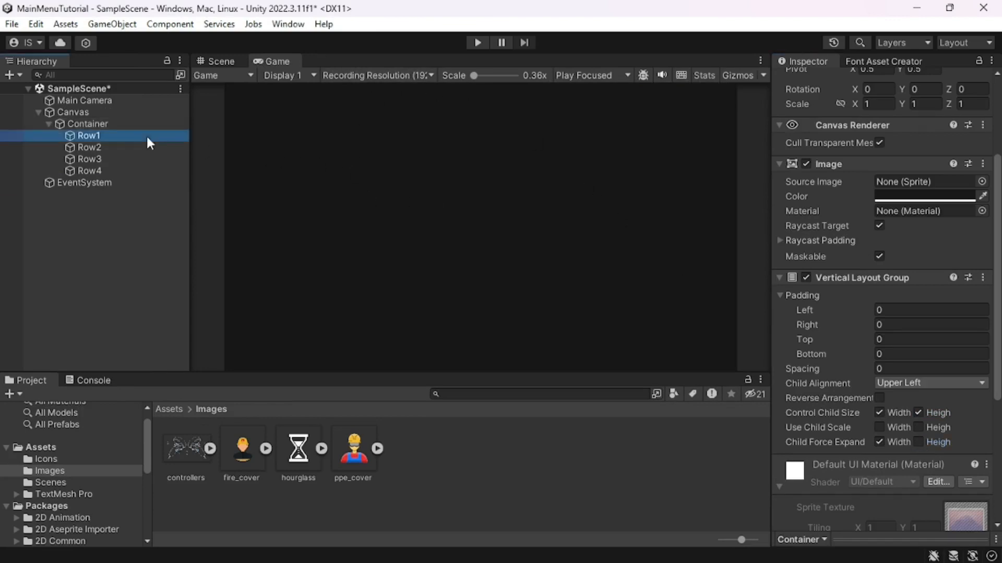
# - Add a Layout Element component to all four rows Row1–Row4
pyautogui.keyDown('shift'); pyautogui.click(103, 173); pyautogui.keyUp('shift')
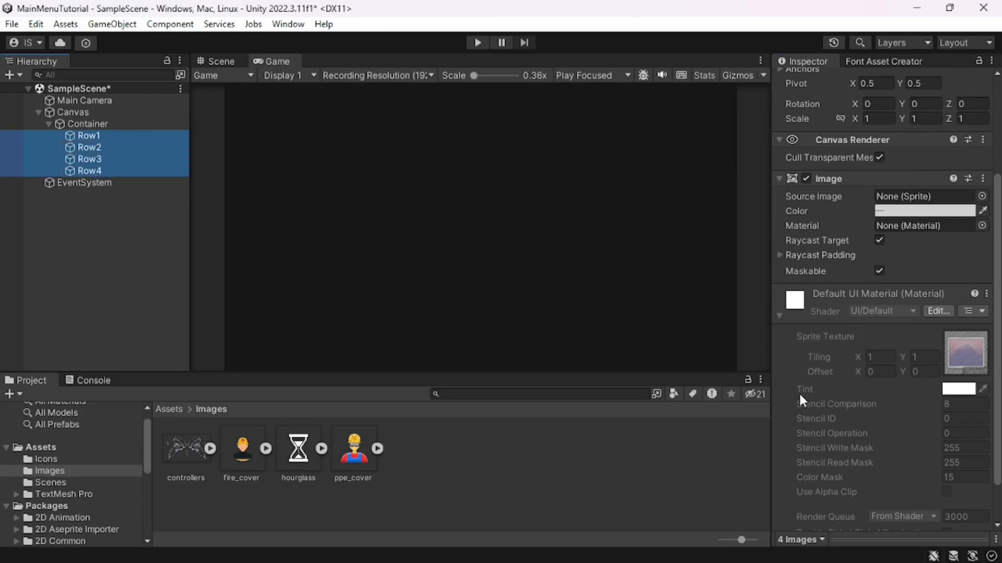
pyautogui.scroll(-2, 799, 400)
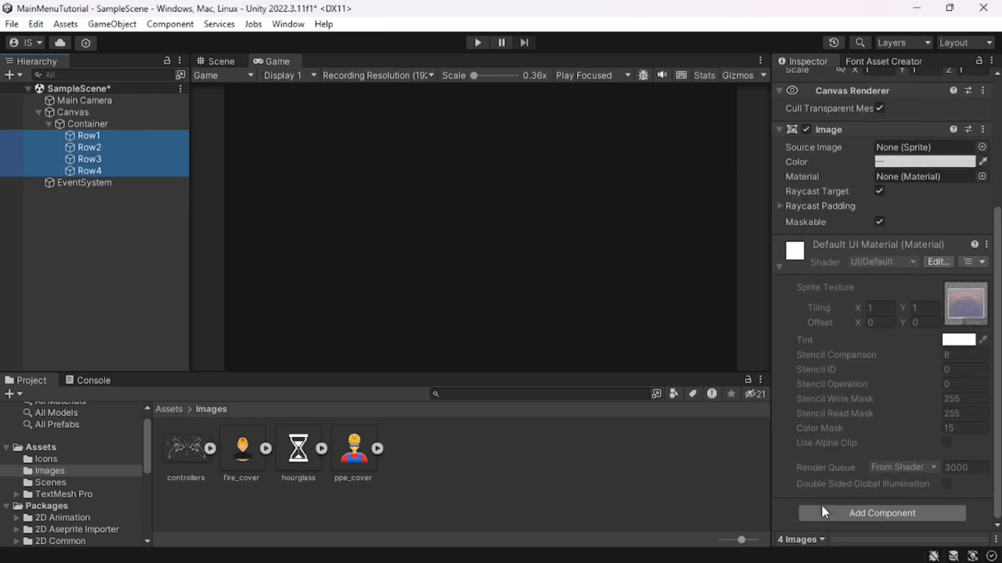
pyautogui.click(869, 514)
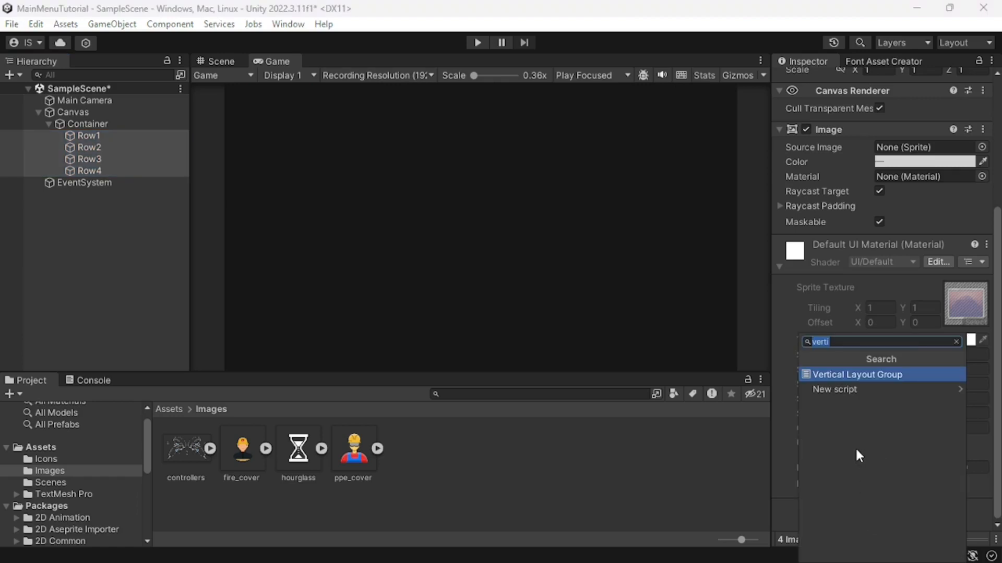
pyautogui.write('layou')
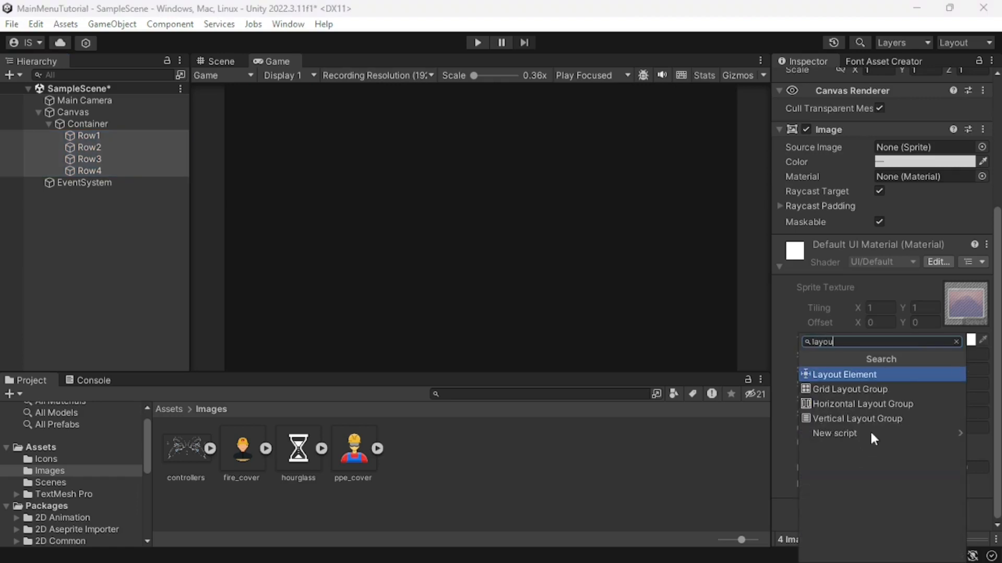
pyautogui.click(871, 374)
pyautogui.scroll(-2, 847, 375)
pyautogui.scroll(-4, 846, 375)
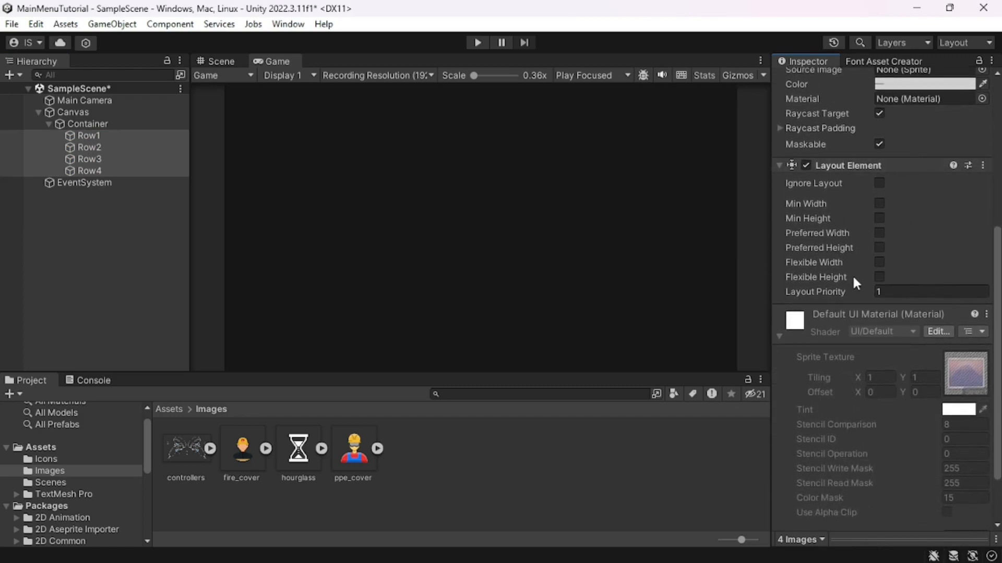
pyautogui.scroll(1, 853, 275)
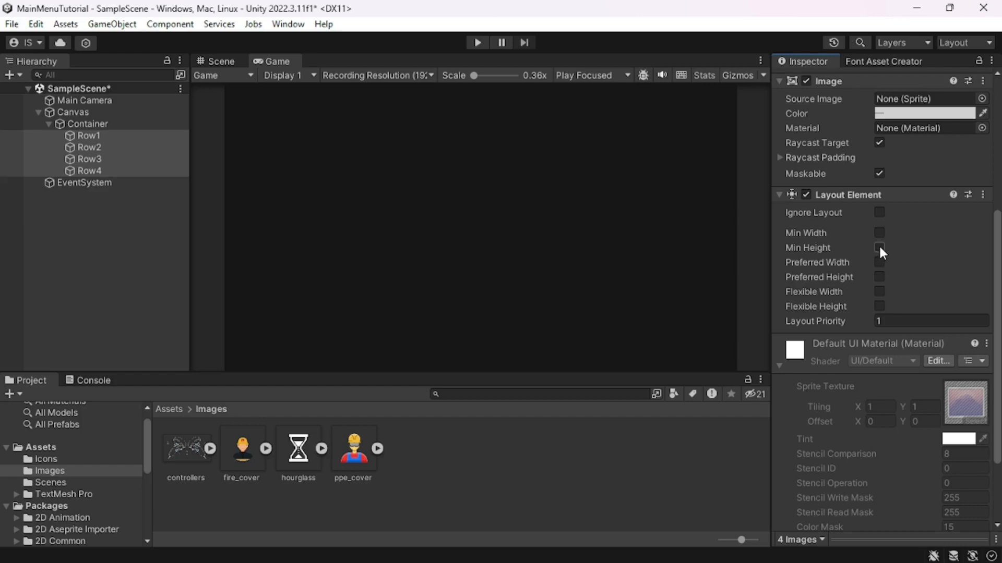
# - Enable Preferred Height on the rows and enter 100
pyautogui.click(880, 261)
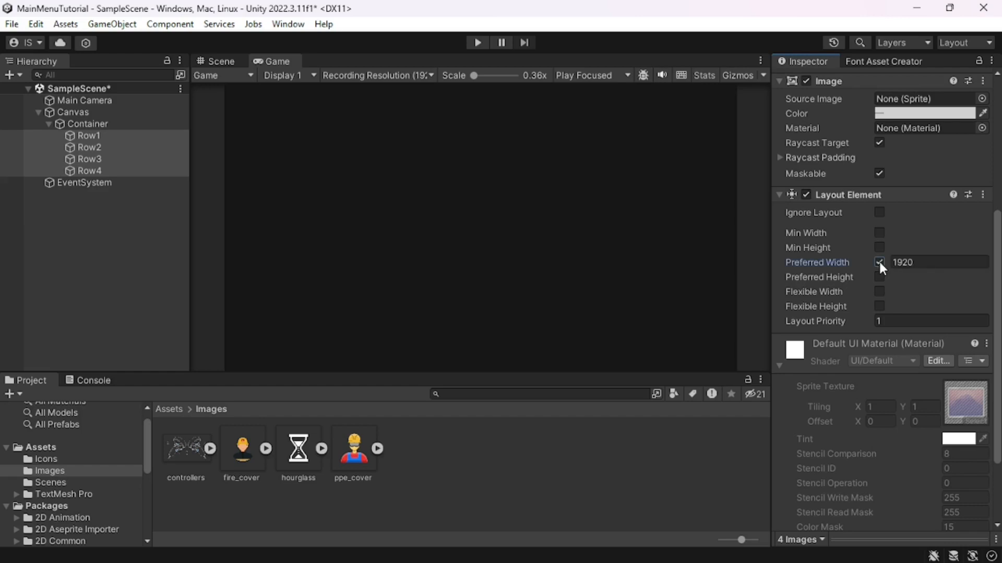
pyautogui.click(879, 261)
pyautogui.click(879, 276)
pyautogui.click(913, 277)
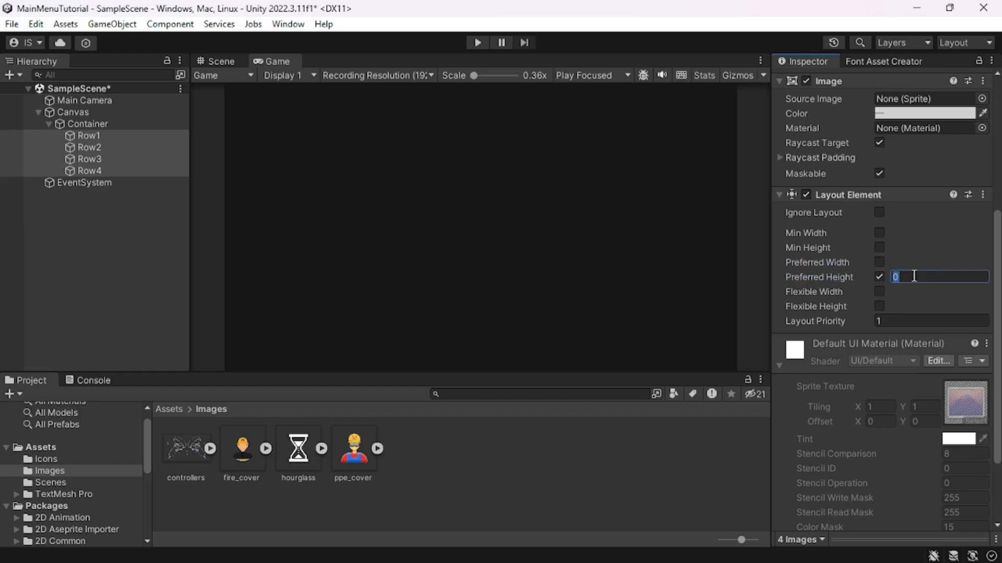
pyautogui.write('100')
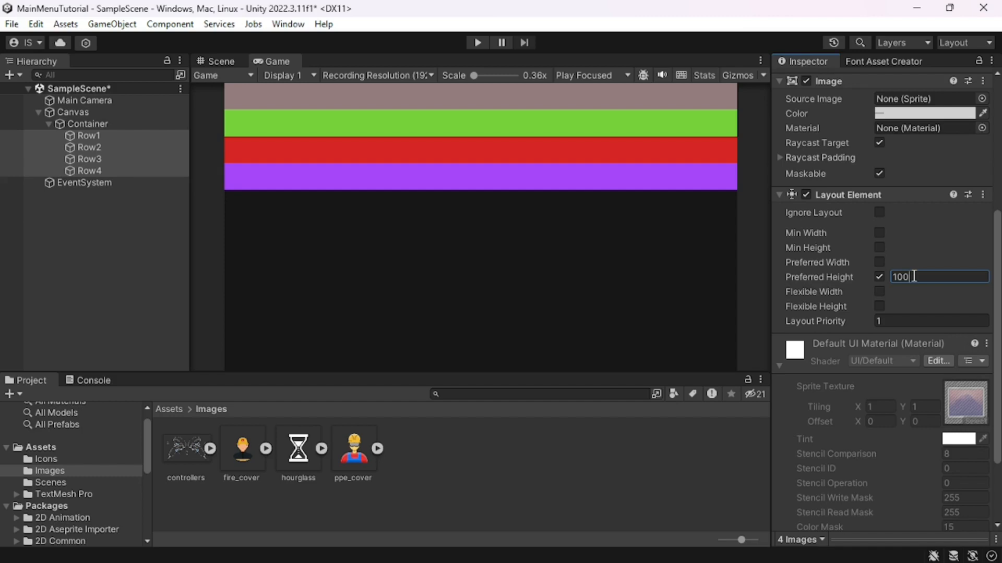
# - Review Container's layout and try a preferred height of 500 on Row1
pyautogui.click(111, 115)
pyautogui.click(108, 124)
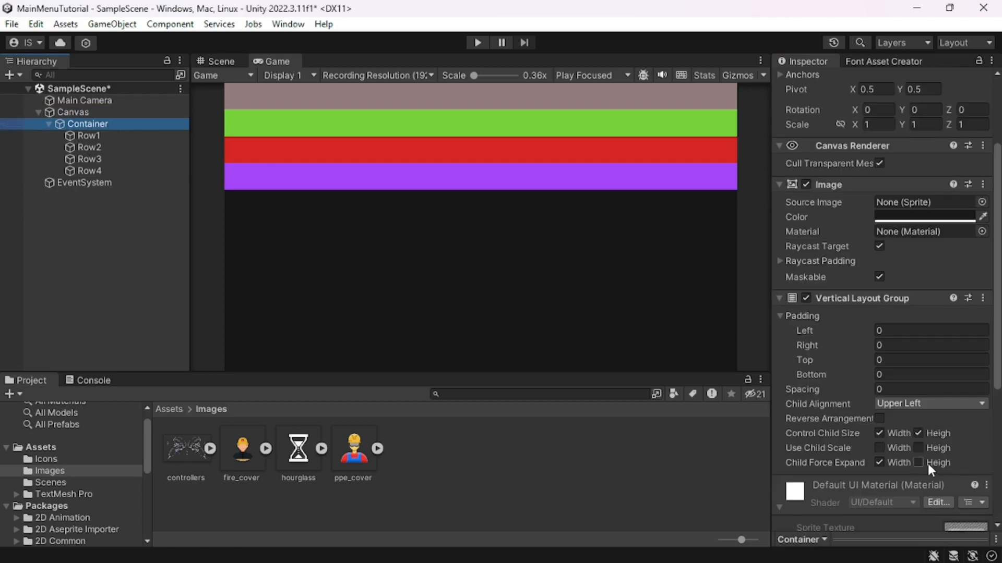
pyautogui.click(85, 135)
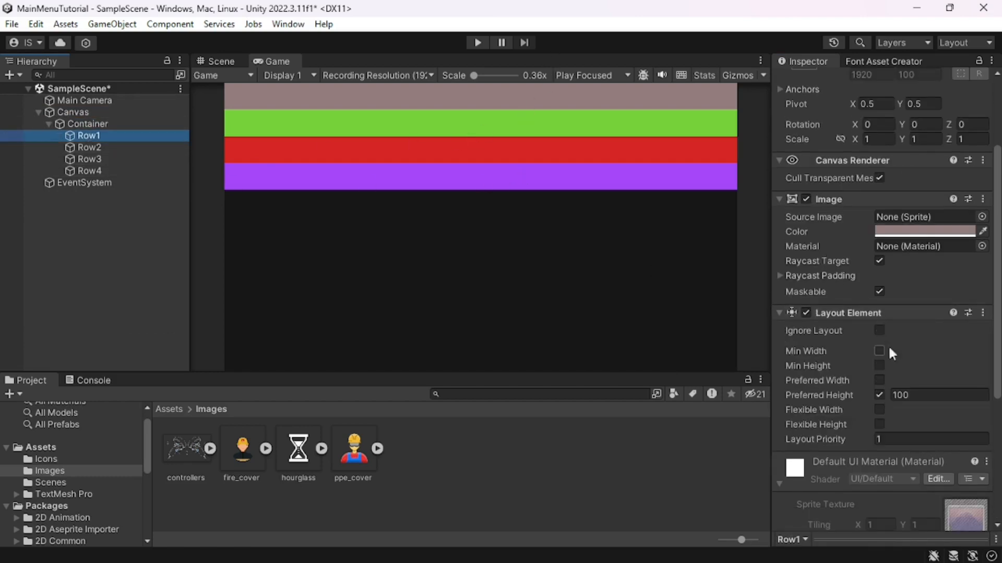
pyautogui.click(916, 396)
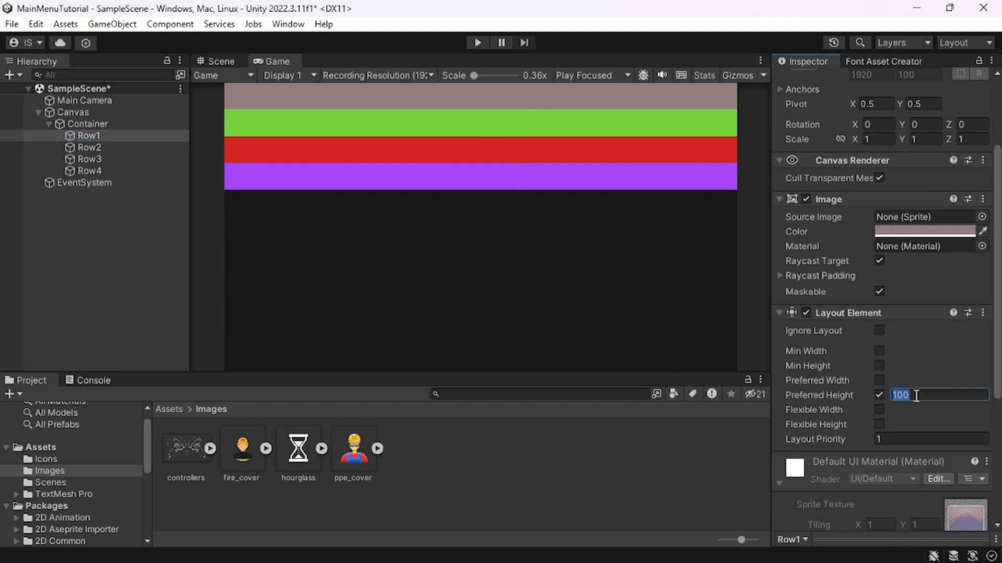
pyautogui.write('500')
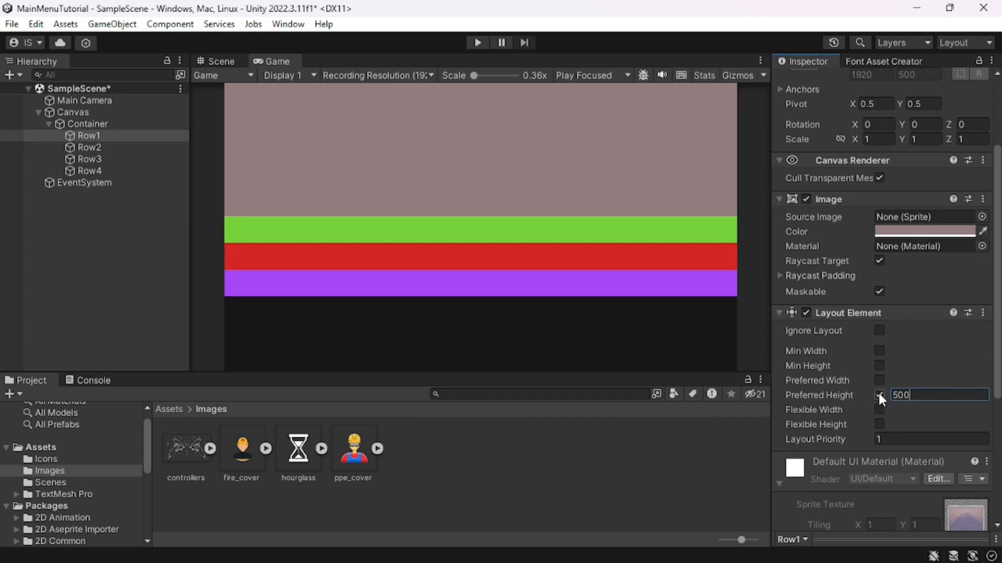
# - Switch all four rows from Preferred Height to Flexible Height
pyautogui.keyDown('shift'); pyautogui.click(124, 169); pyautogui.keyUp('shift')
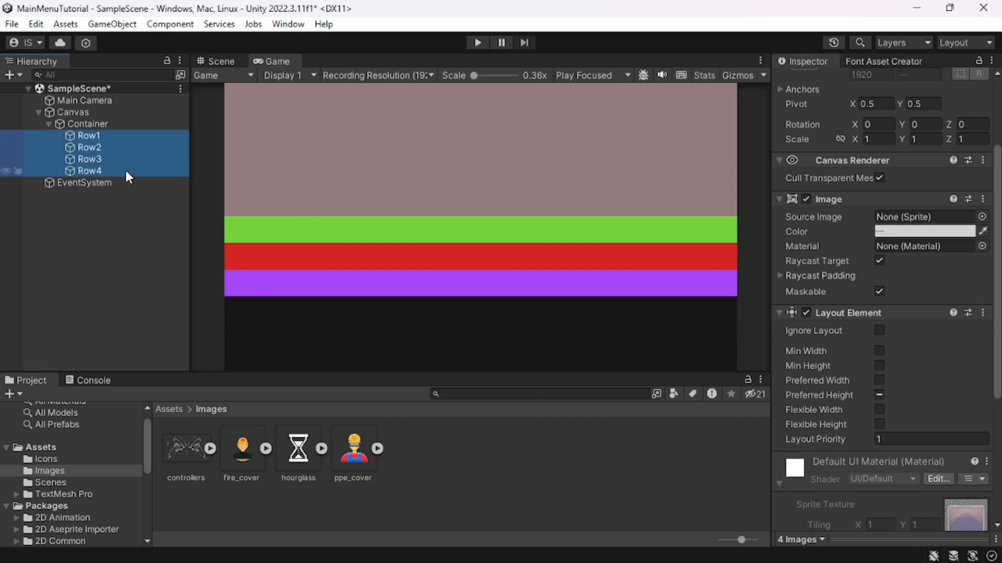
pyautogui.click(879, 395)
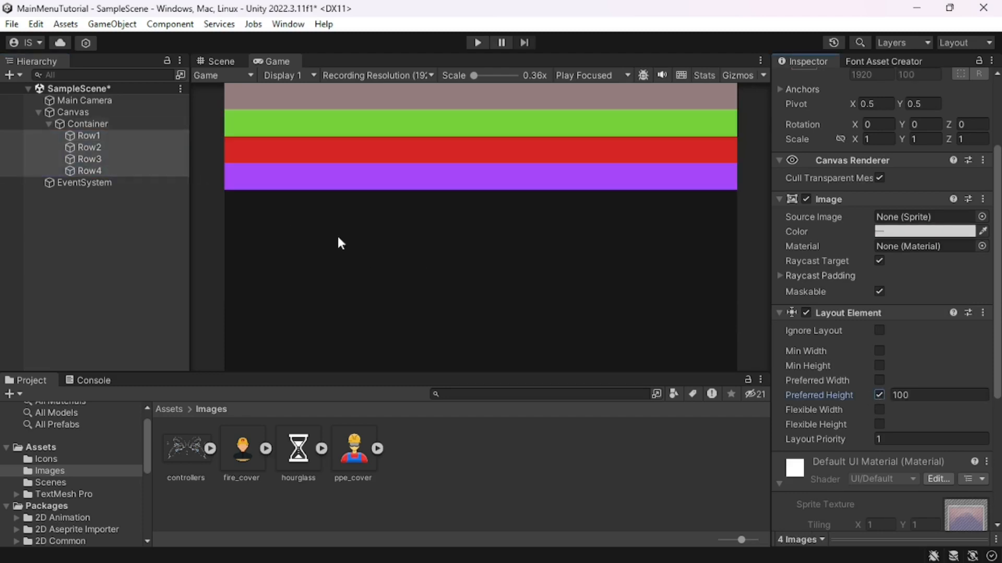
pyautogui.click(879, 395)
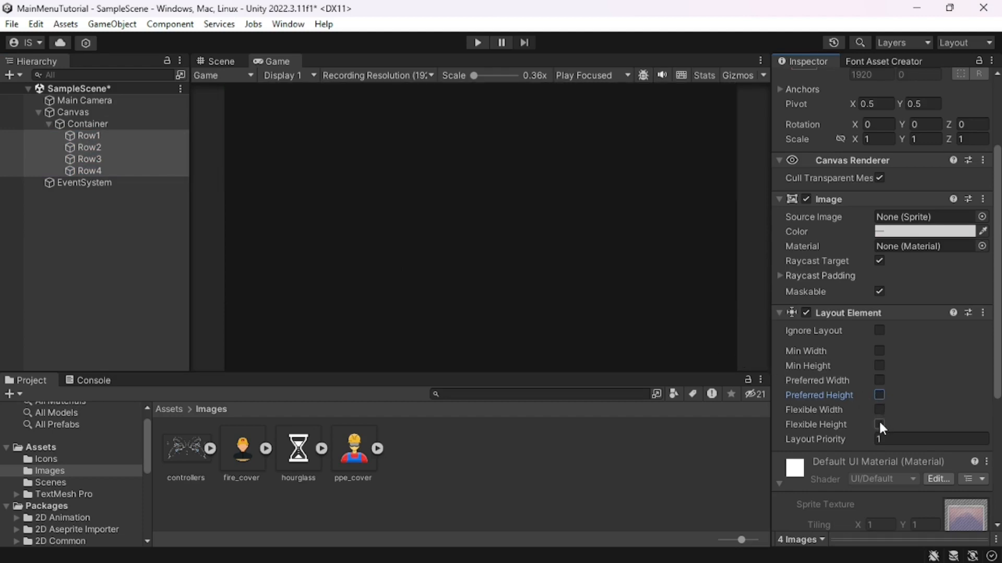
pyautogui.click(880, 425)
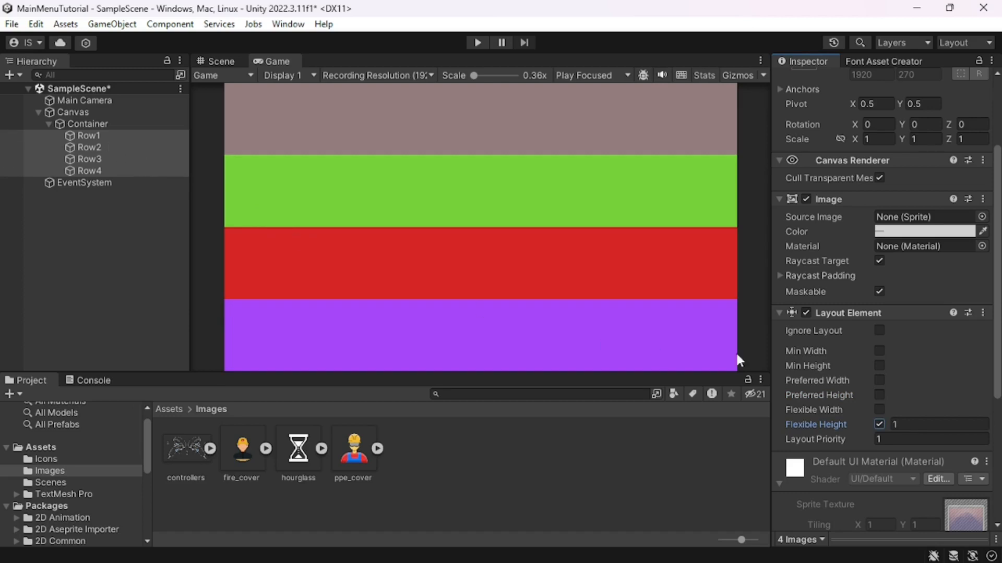
# - Set Row1's Flexible Height to 3 and check Row2–Row4 stay at 1
pyautogui.click(131, 136)
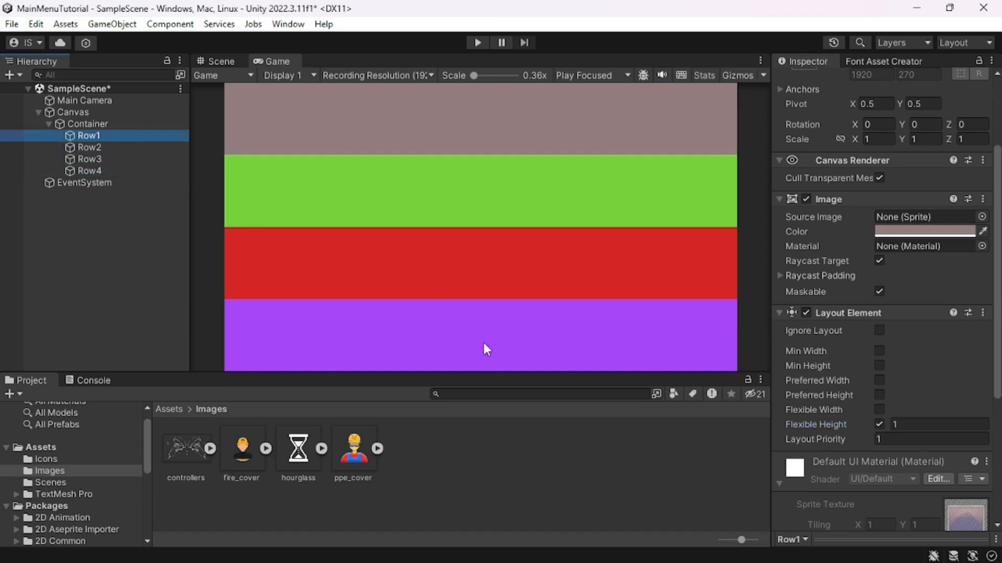
pyautogui.click(940, 426)
pyautogui.write('3')
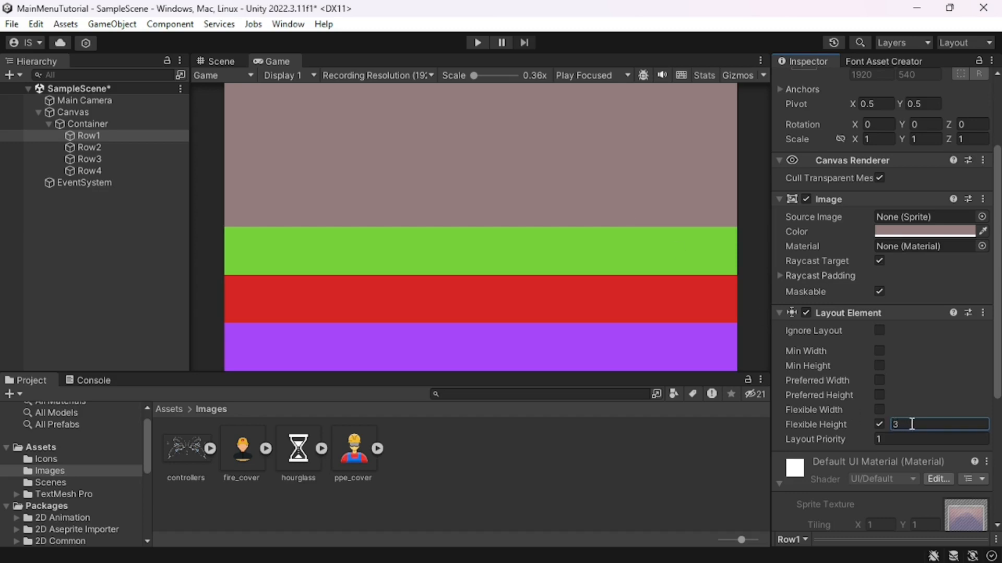
pyautogui.write('3')
pyautogui.press('Return')
pyautogui.click(129, 148)
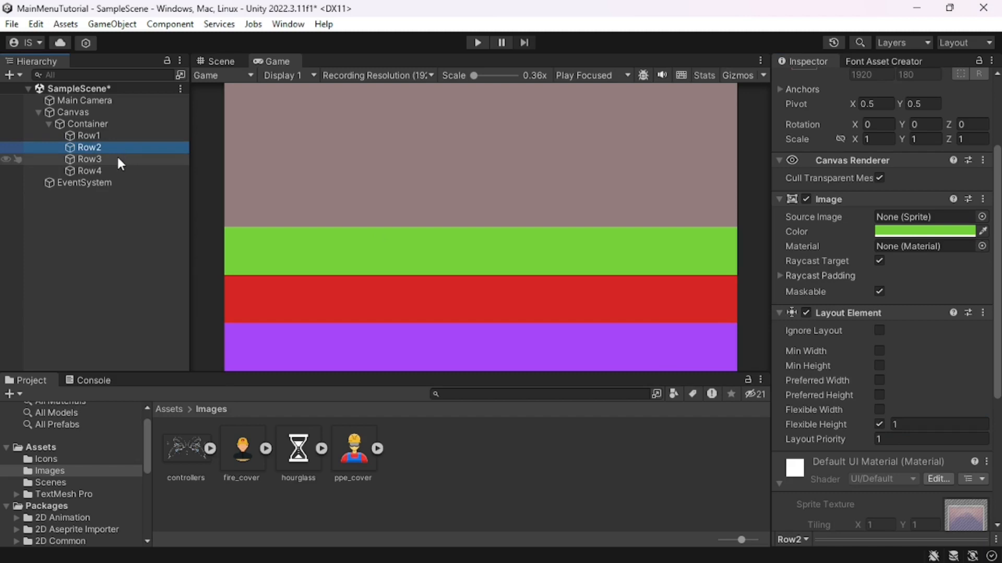
pyautogui.click(92, 159)
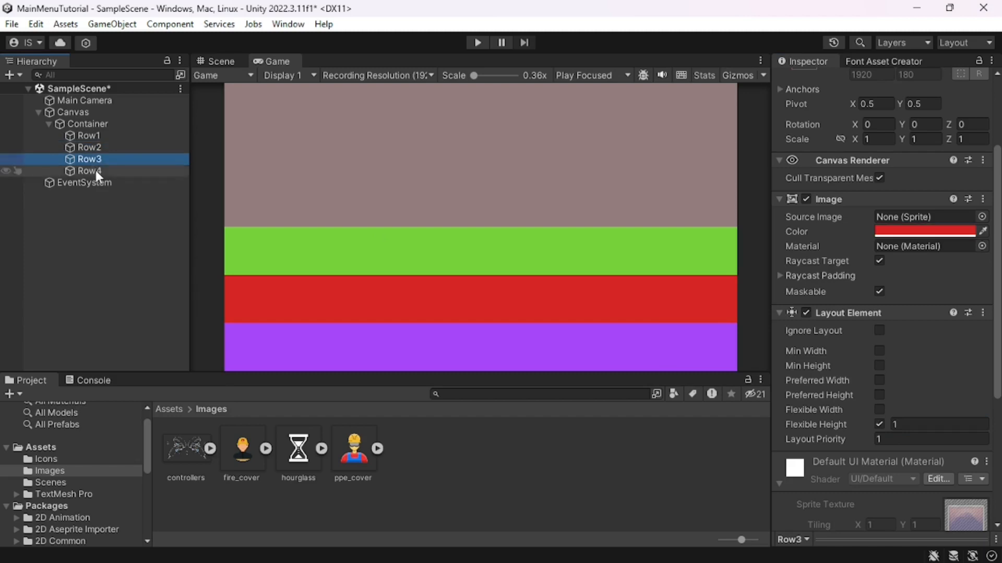
pyautogui.click(95, 170)
pyautogui.click(120, 135)
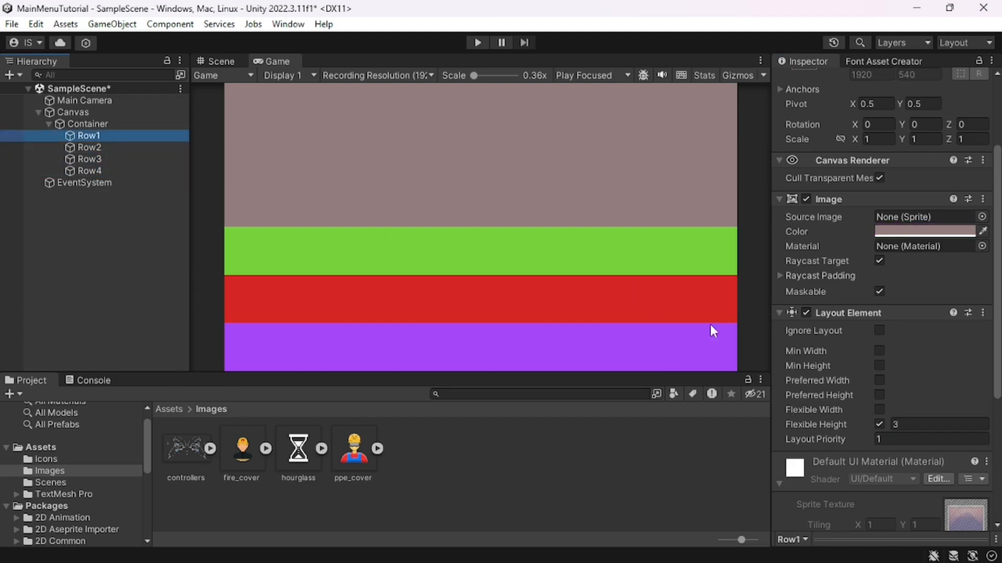
pyautogui.click(905, 423)
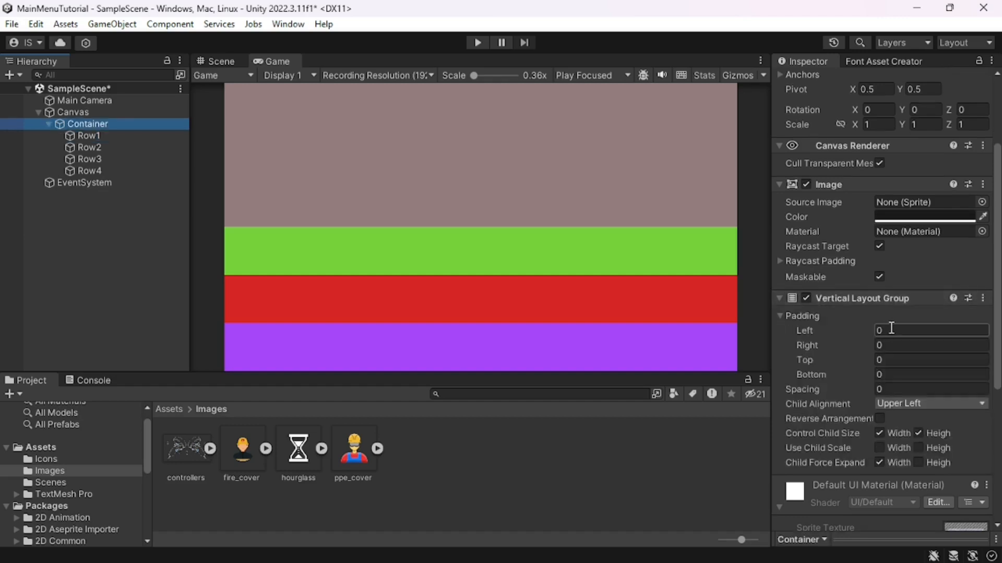
# - Set the Container's Vertical Layout Group padding to 50 for Left, Right, Top and Bottom
pyautogui.click(898, 331)
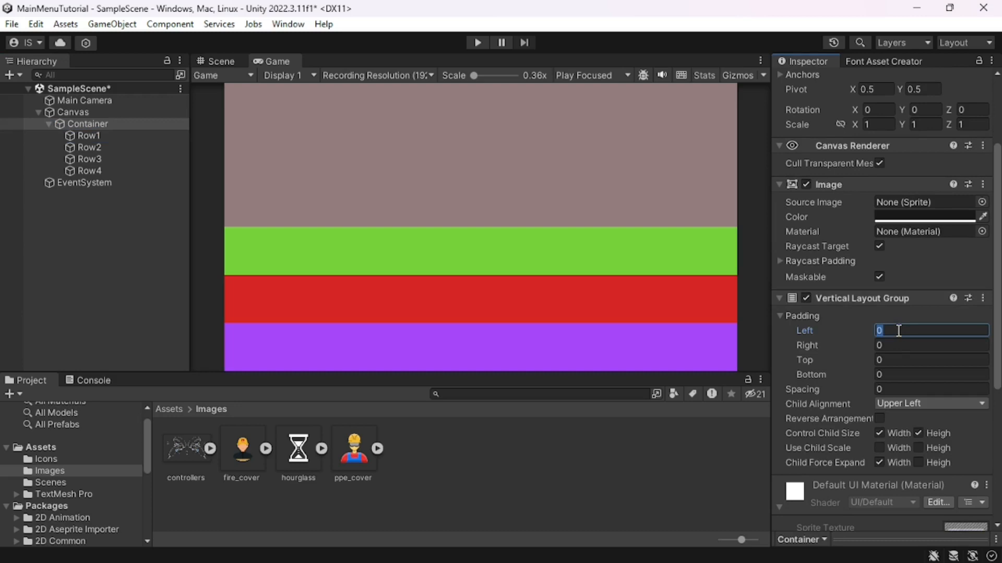
pyautogui.write('50')
pyautogui.press('Tab')
pyautogui.write('50')
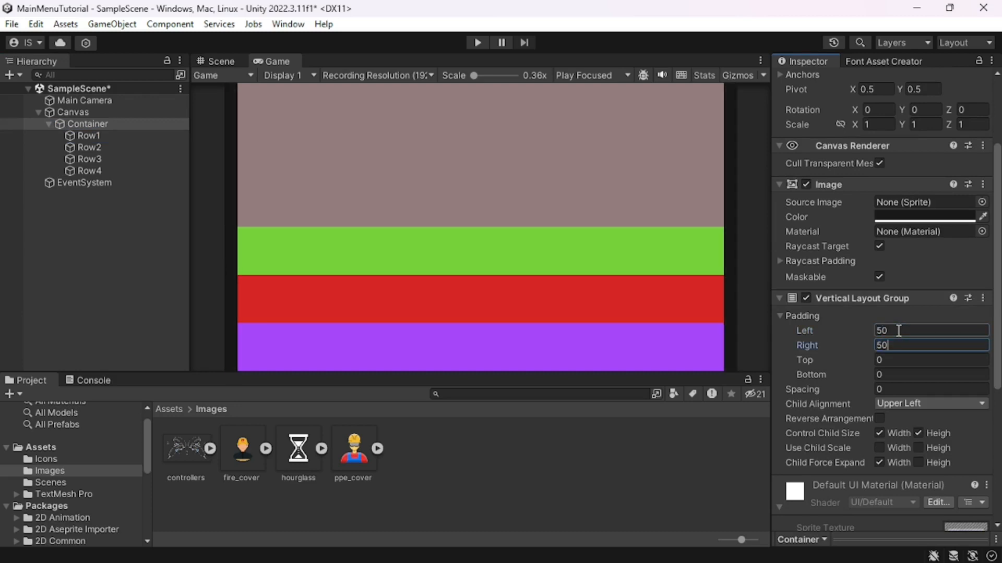
pyautogui.press('Tab')
pyautogui.write('50')
pyautogui.press('Tab')
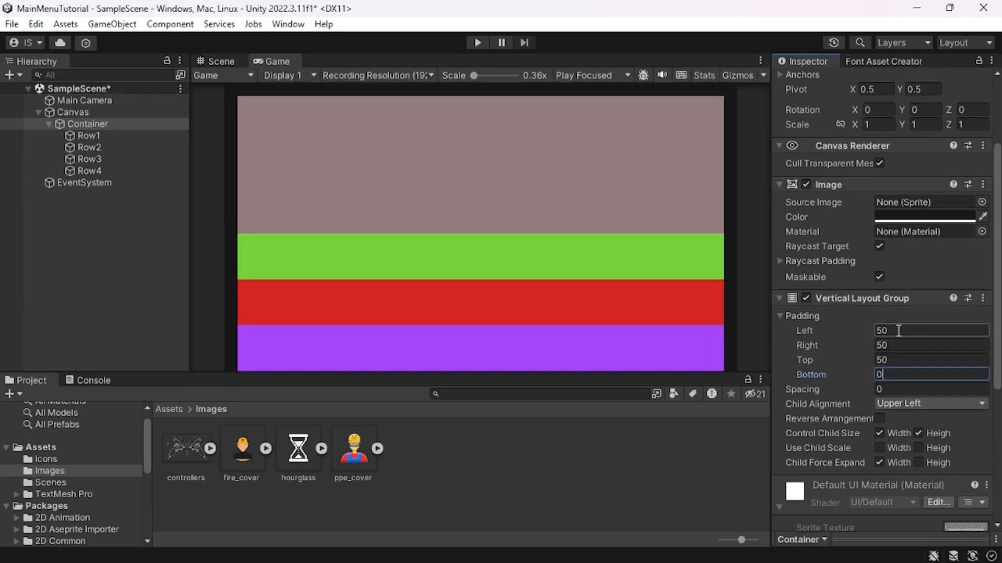
pyautogui.write('50')
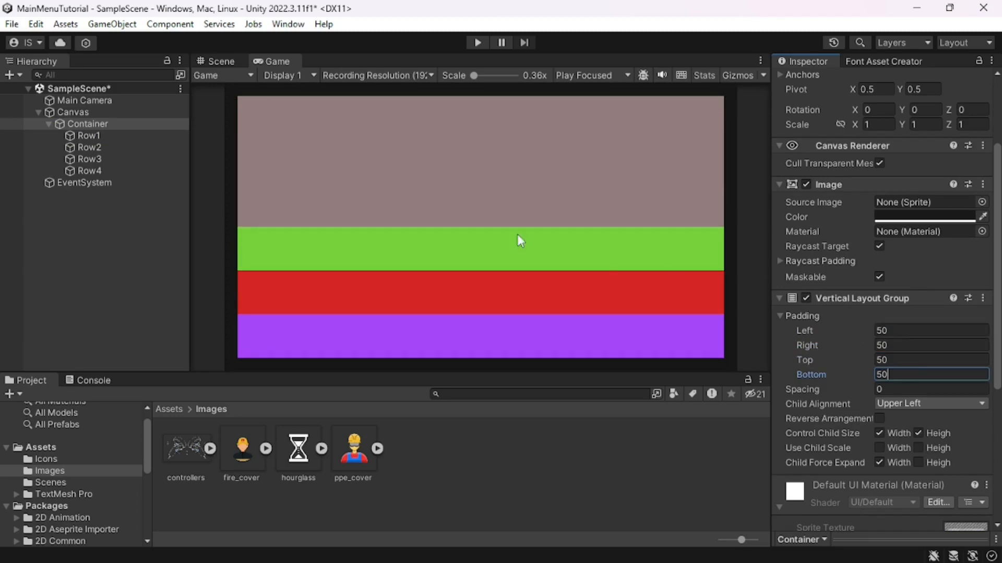
# - Set Row1's flexible height to 2 and try 5, then 8, for the red Row3
pyautogui.click(107, 135)
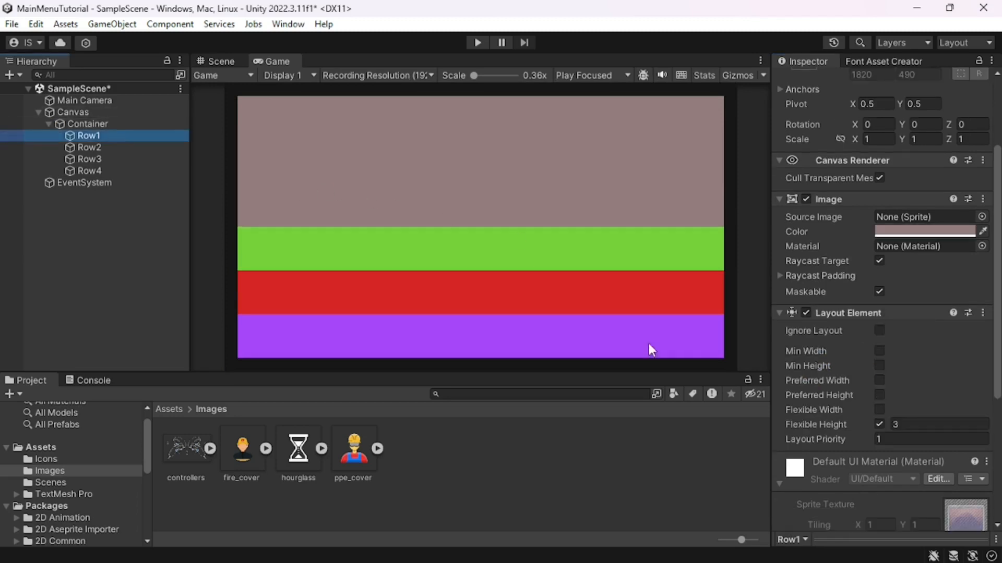
pyautogui.click(917, 425)
pyautogui.press('BackSpace')
pyautogui.write('2')
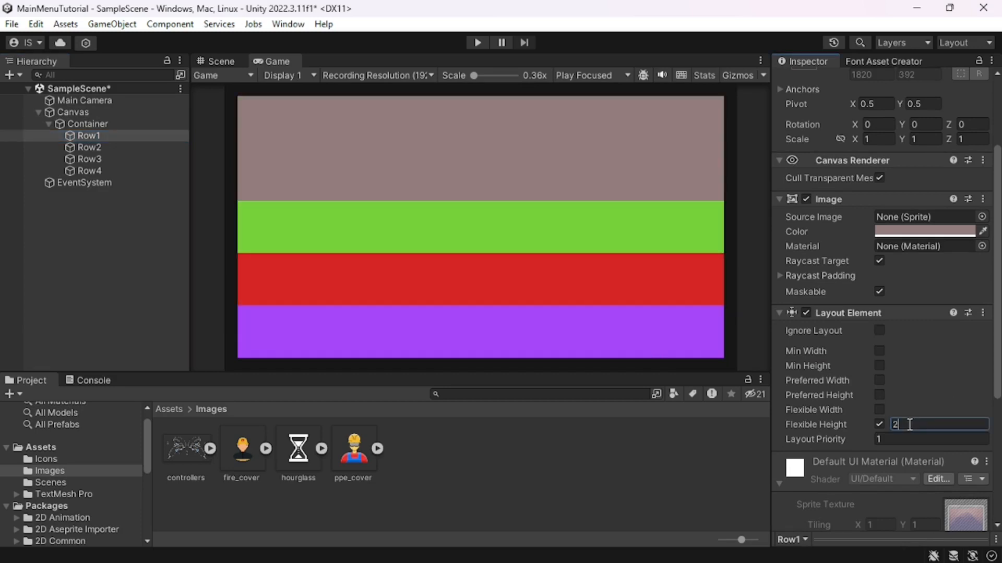
pyautogui.click(120, 157)
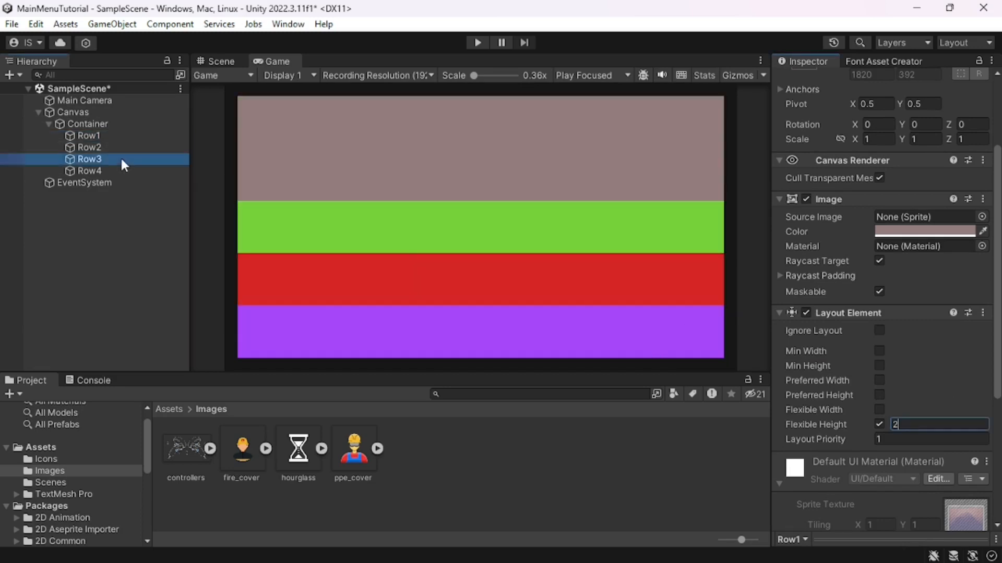
pyautogui.click(910, 423)
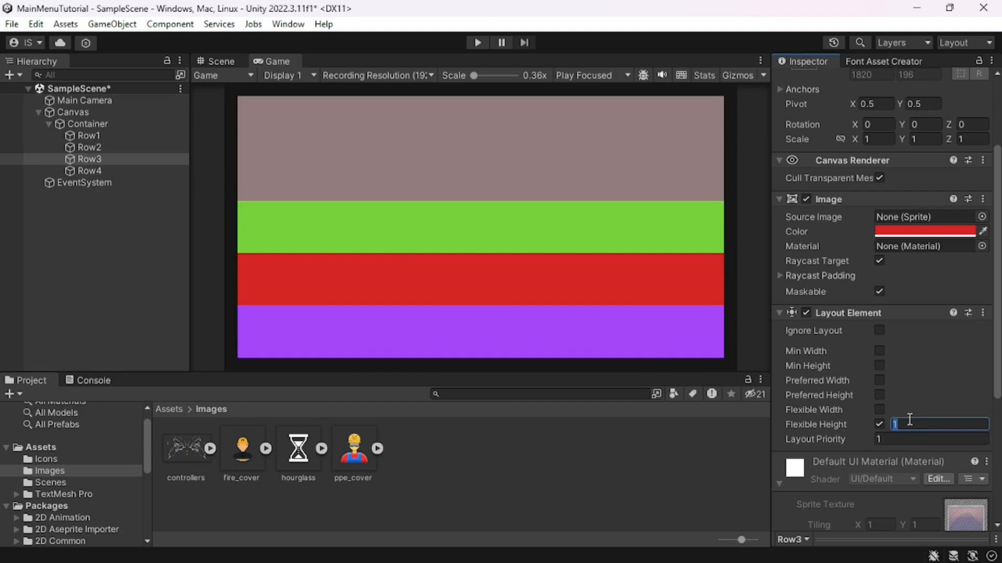
pyautogui.write('5')
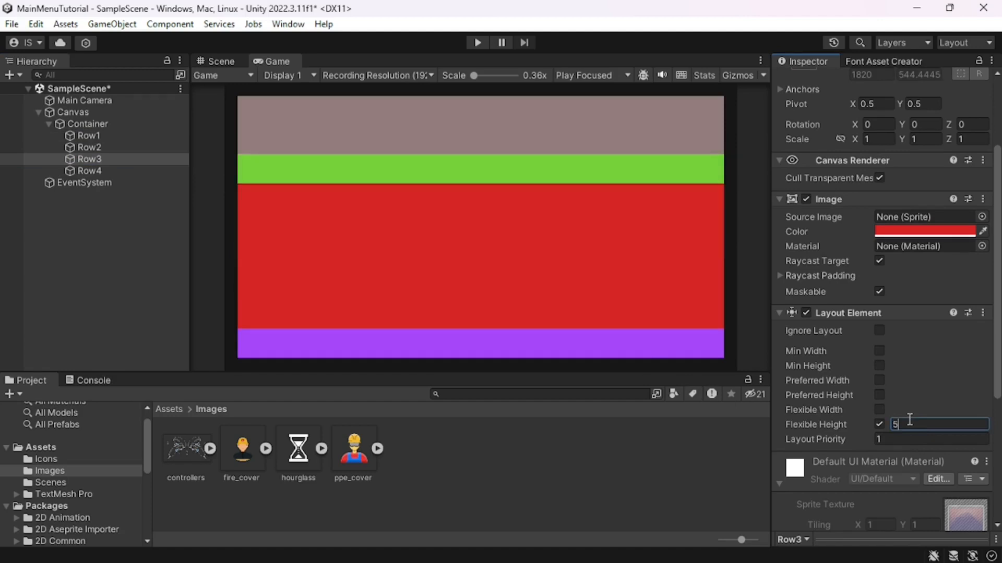
pyautogui.click(98, 134)
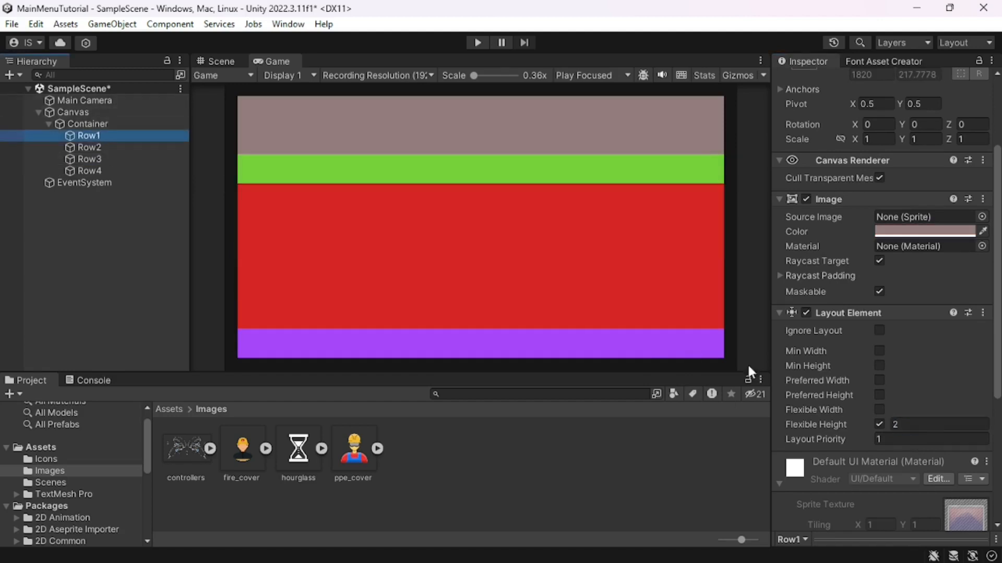
pyautogui.click(86, 159)
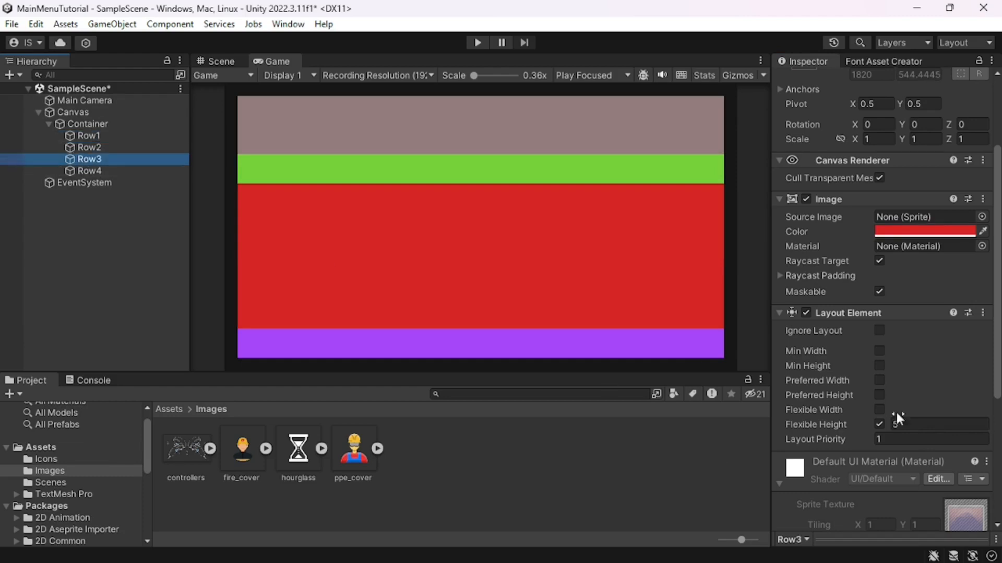
pyautogui.click(924, 425)
pyautogui.write('8')
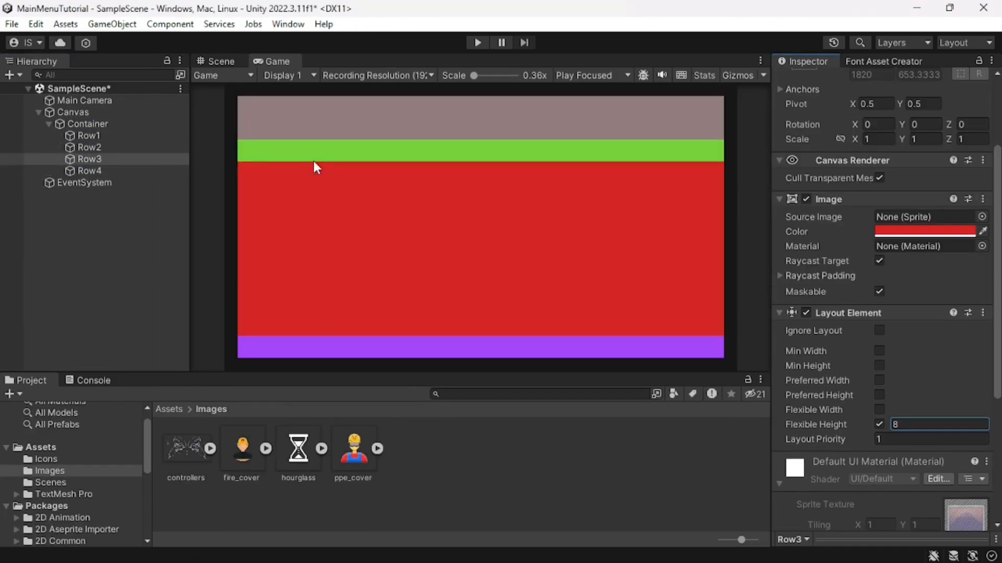
# - Set the green Row2's flexible height to 2 and retype Row3's flexible height value
pyautogui.click(139, 135)
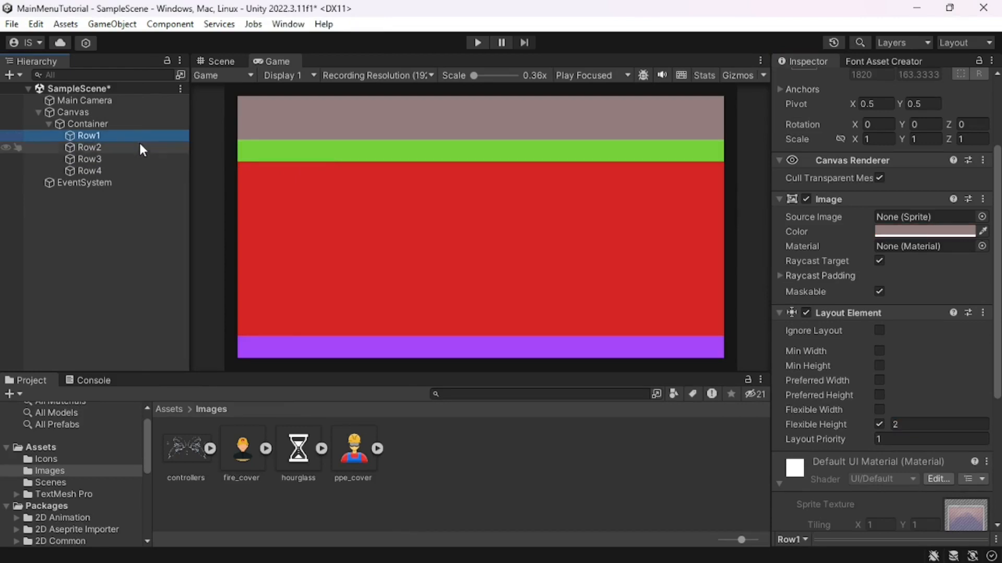
pyautogui.click(140, 147)
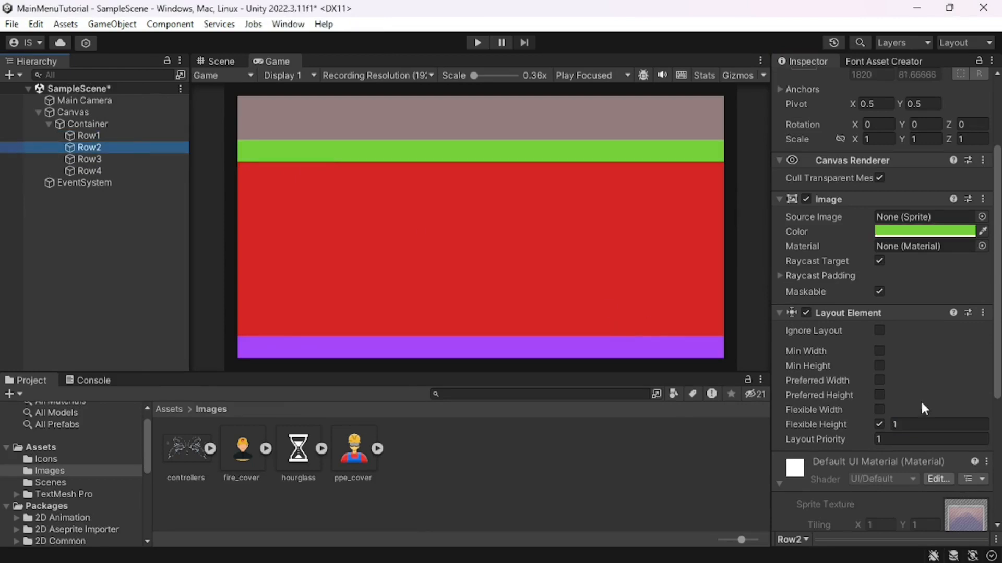
pyautogui.click(924, 424)
pyautogui.write('2')
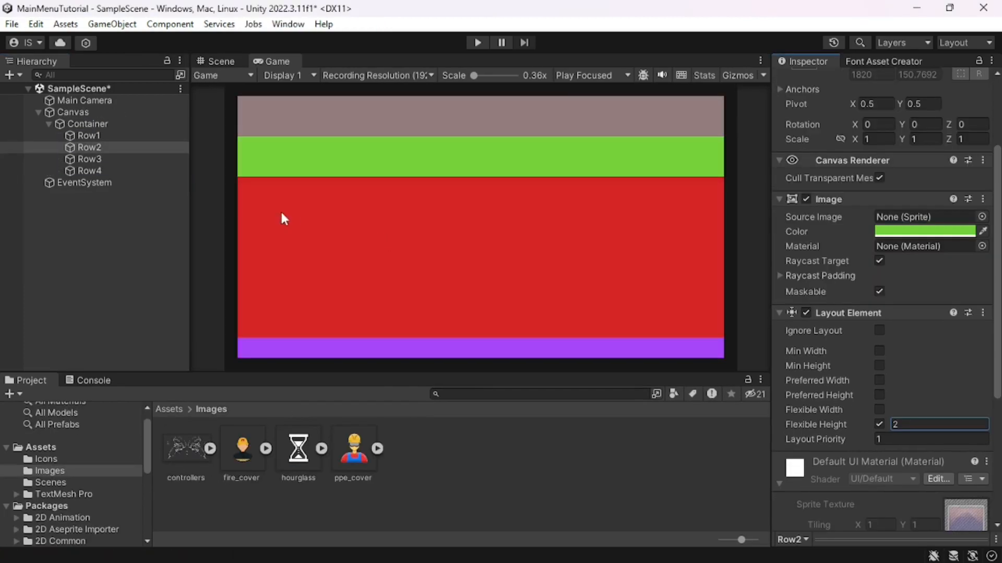
pyautogui.click(105, 158)
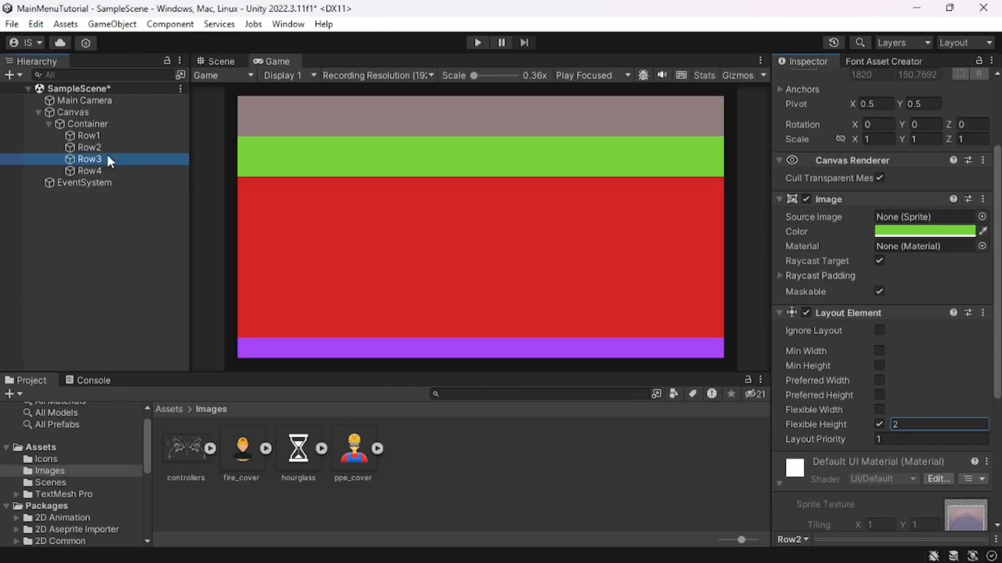
pyautogui.click(925, 426)
pyautogui.write('10')
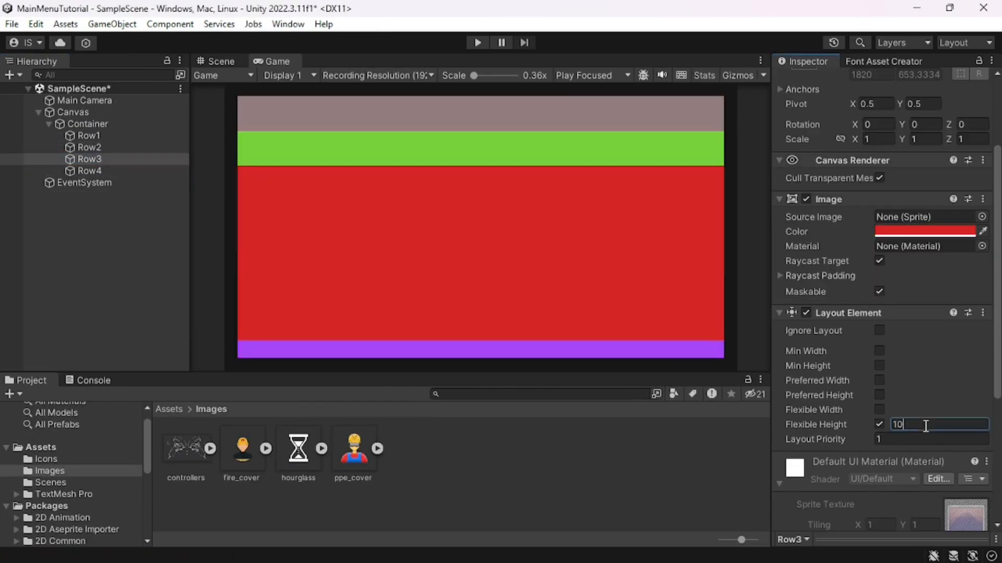
pyautogui.press('BackSpace')
pyautogui.write('2')
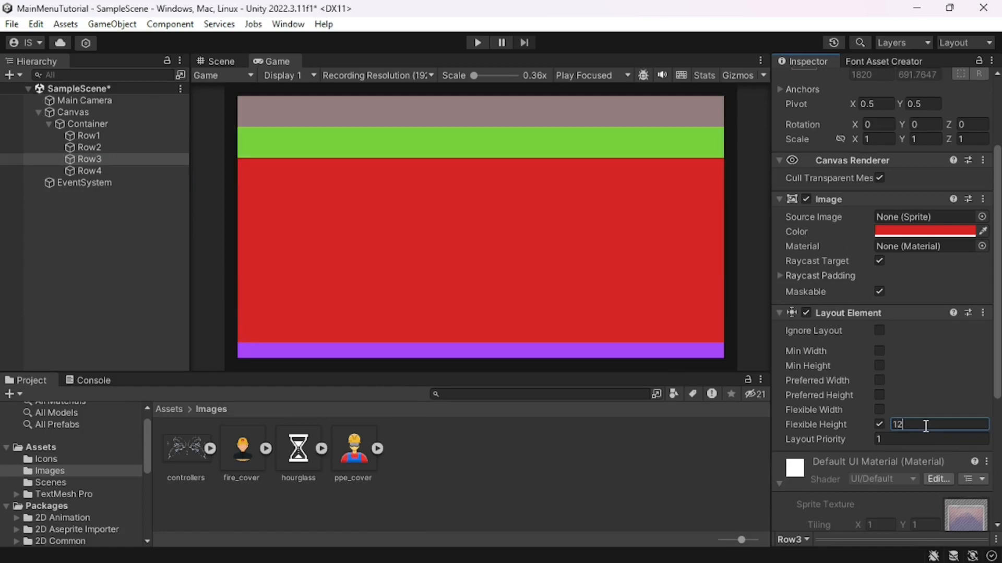
pyautogui.press('BackSpace')
pyautogui.write('5')
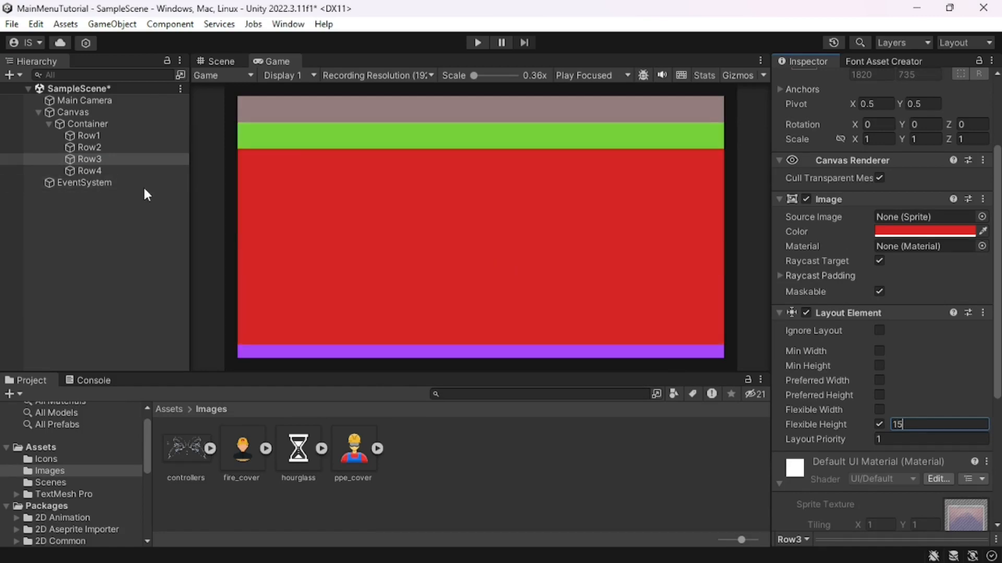
# - Change the purple Row4's flexible height, entering 2 and then 14
pyautogui.click(129, 170)
pyautogui.click(930, 425)
pyautogui.write('2')
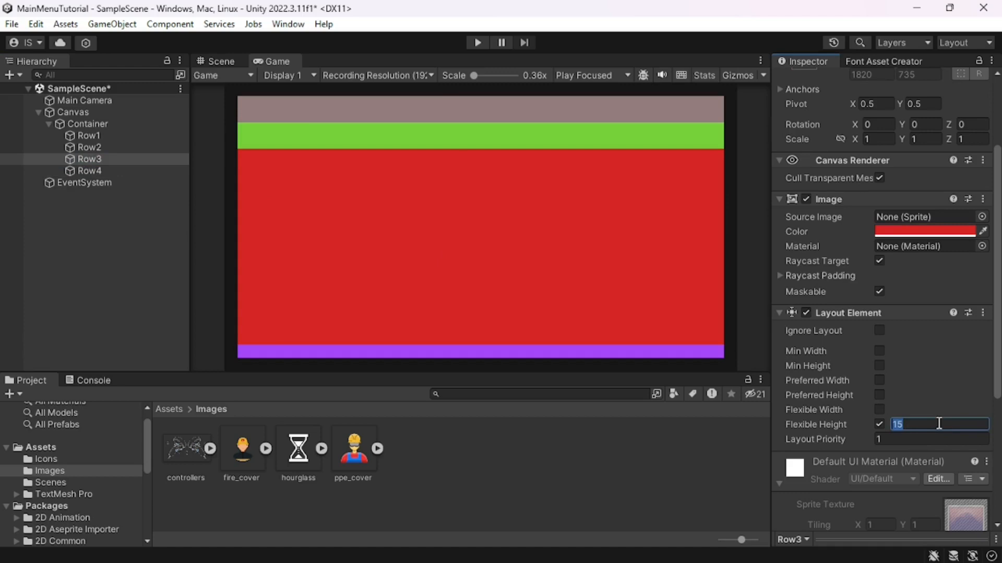
pyautogui.write('14')
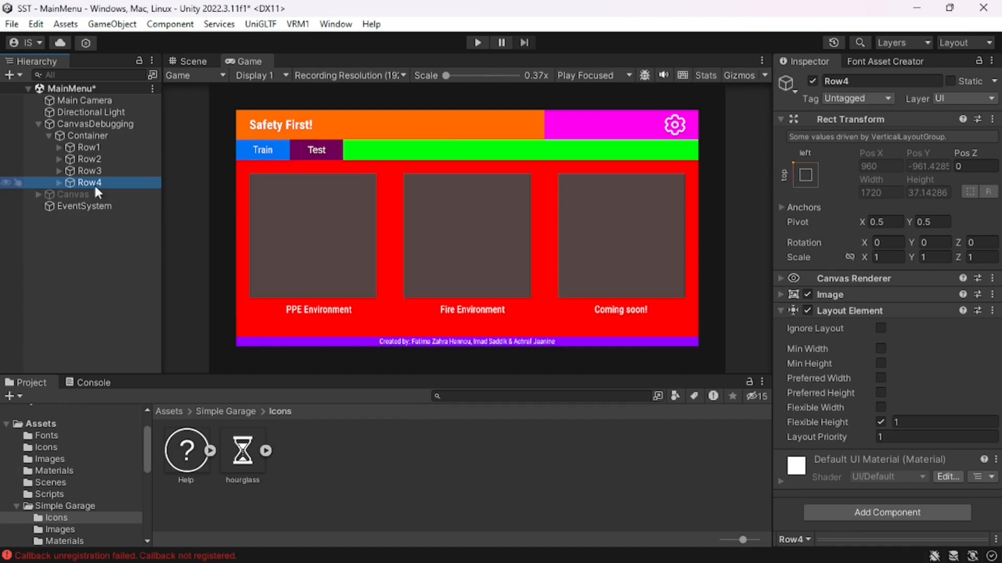
pyautogui.click(76, 147)
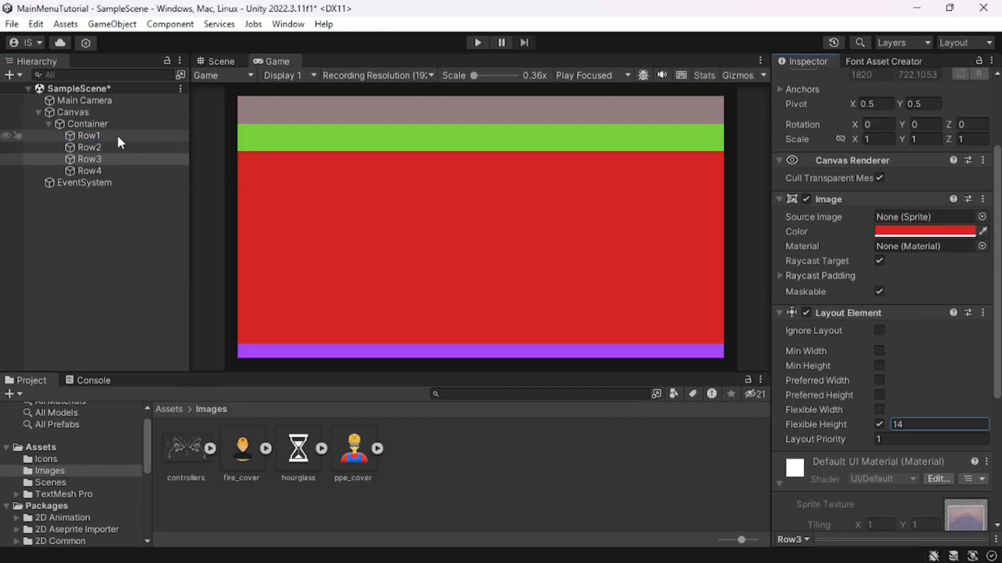
# - Create two empty children under Row1 named Col1 and Col2
pyautogui.click(118, 137)
pyautogui.rightClick(118, 138)
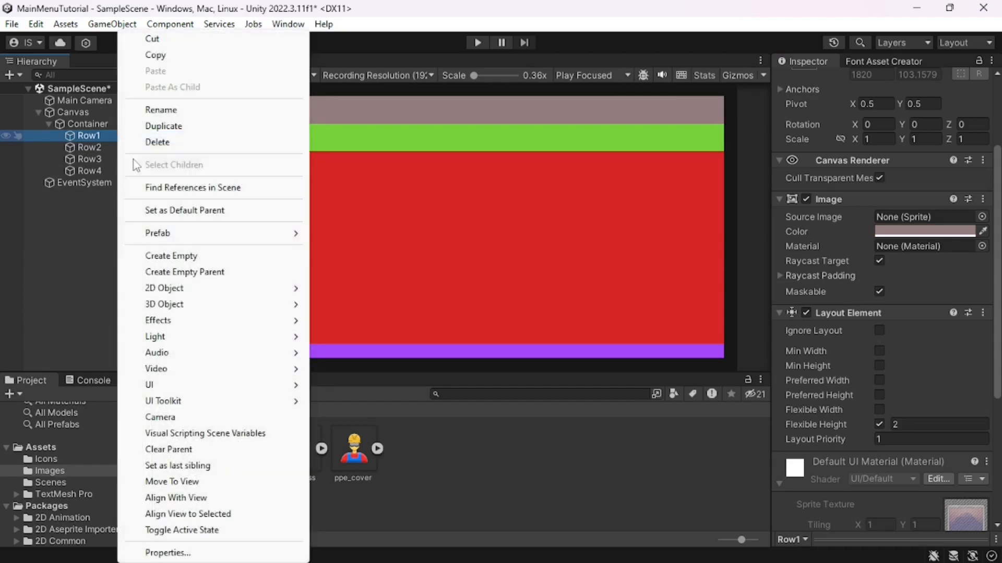
pyautogui.click(175, 256)
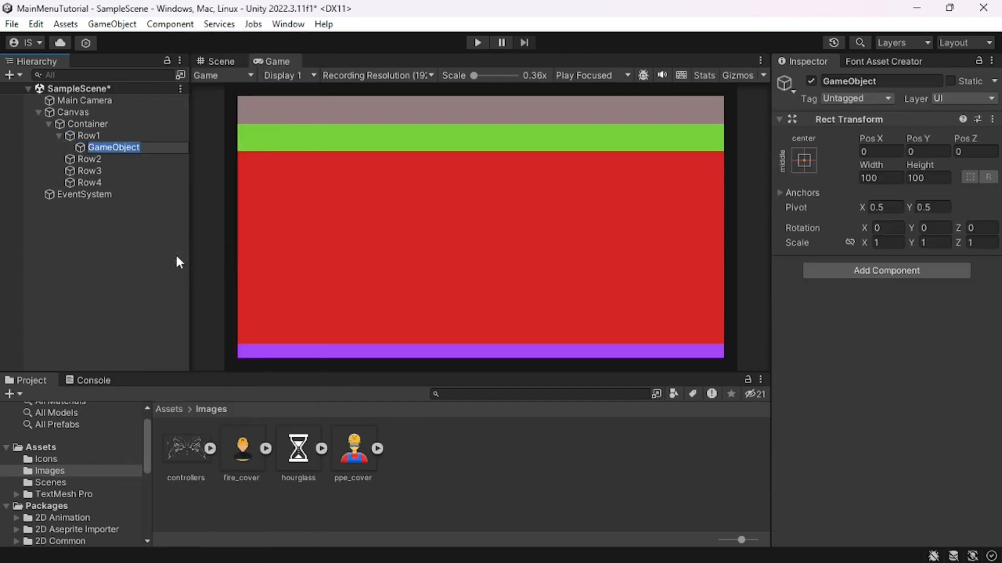
pyautogui.write('Col1')
pyautogui.press('Return')
pyautogui.hotkey('ctrl', 'd')
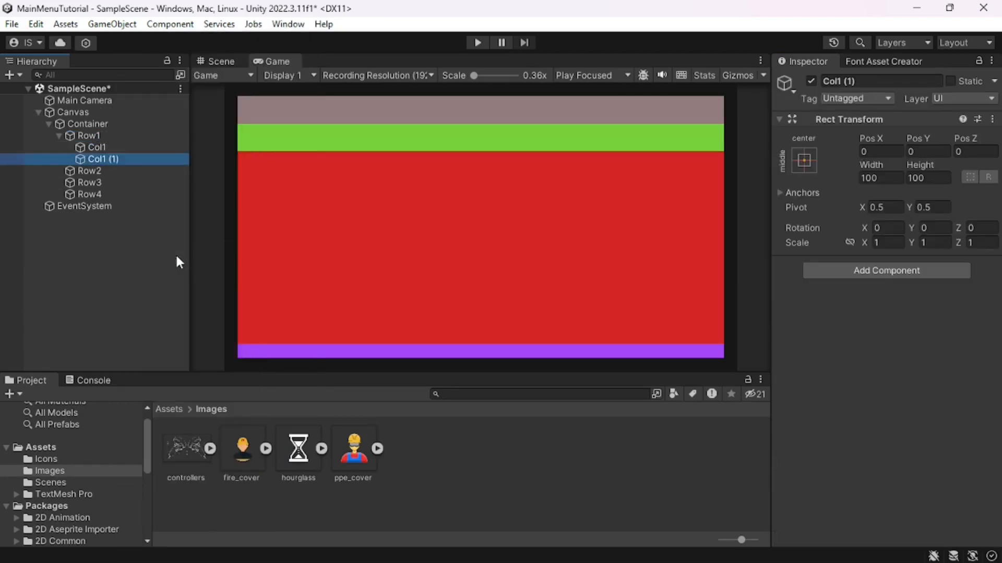
pyautogui.press('F2')
pyautogui.press('BackSpace')
pyautogui.press('BackSpace')
pyautogui.press('BackSpace')
pyautogui.press('BackSpace')
pyautogui.press('BackSpace')
pyautogui.write('2')
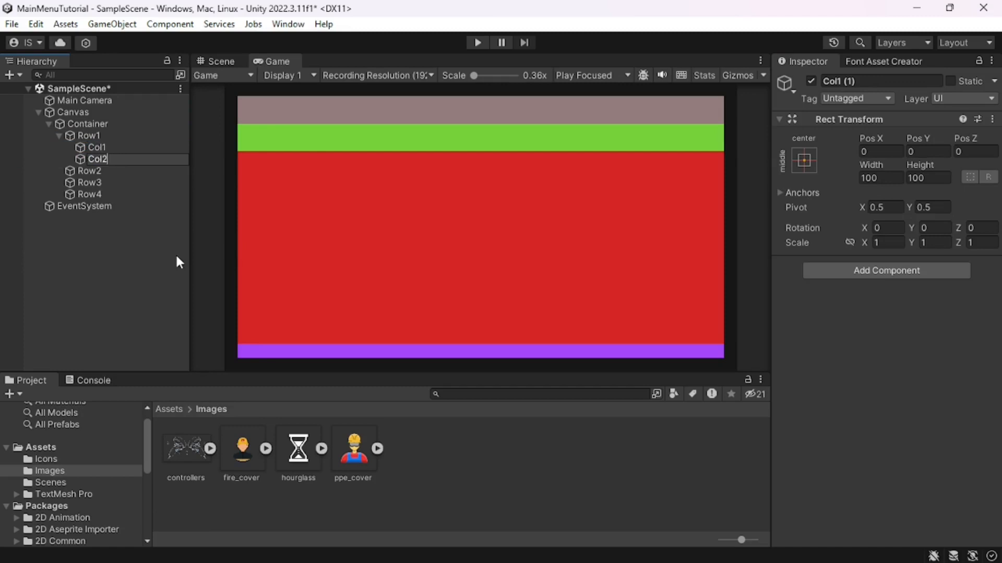
pyautogui.press('Return')
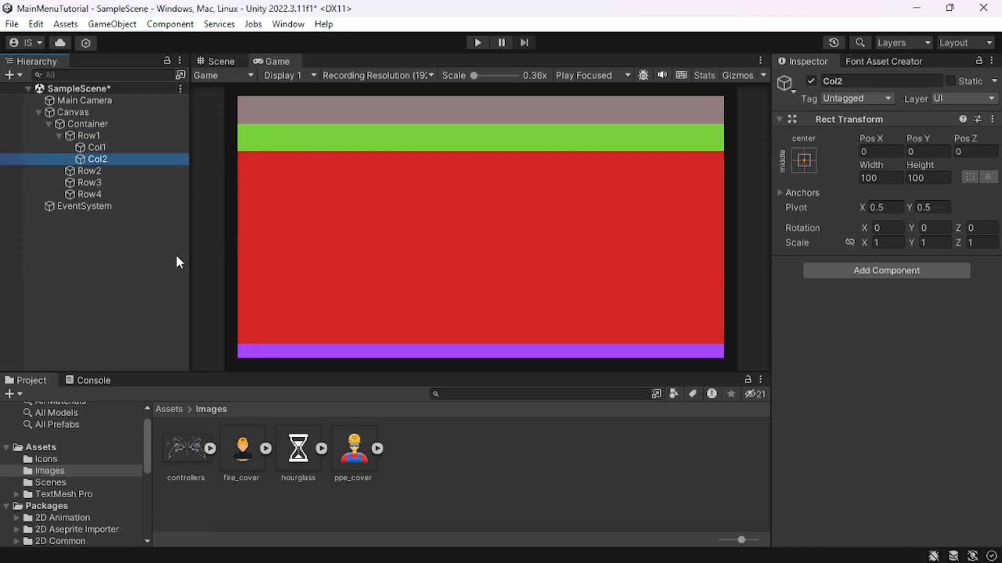
# - Add a Horizontal Layout Group component to Row1
pyautogui.click(90, 135)
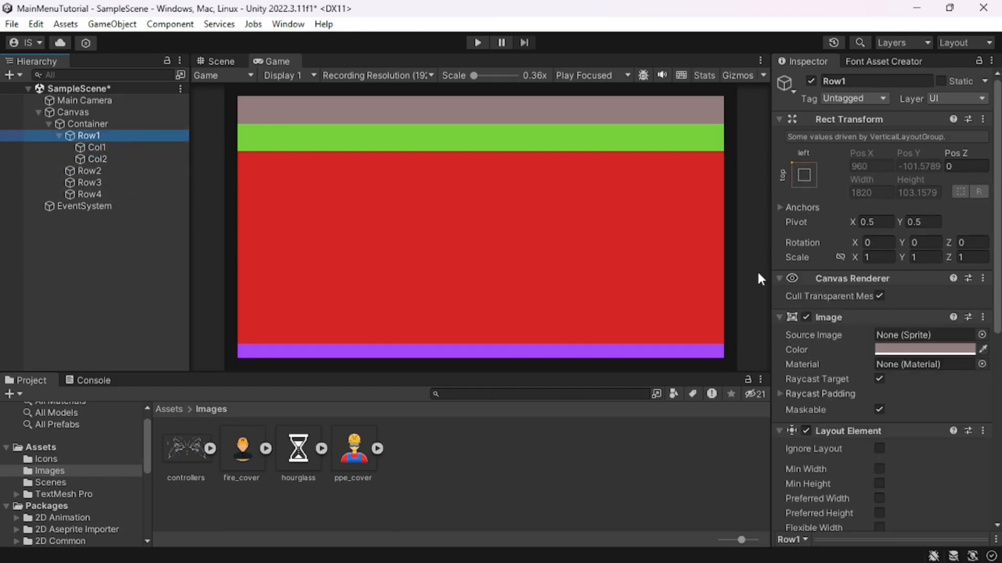
pyautogui.scroll(-6, 816, 346)
pyautogui.click(841, 509)
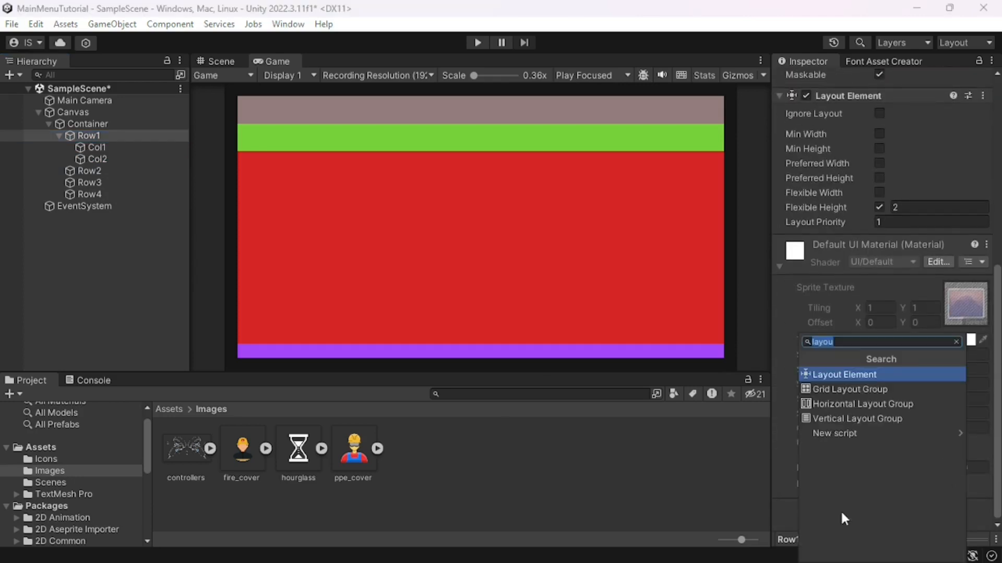
pyautogui.write('Hori')
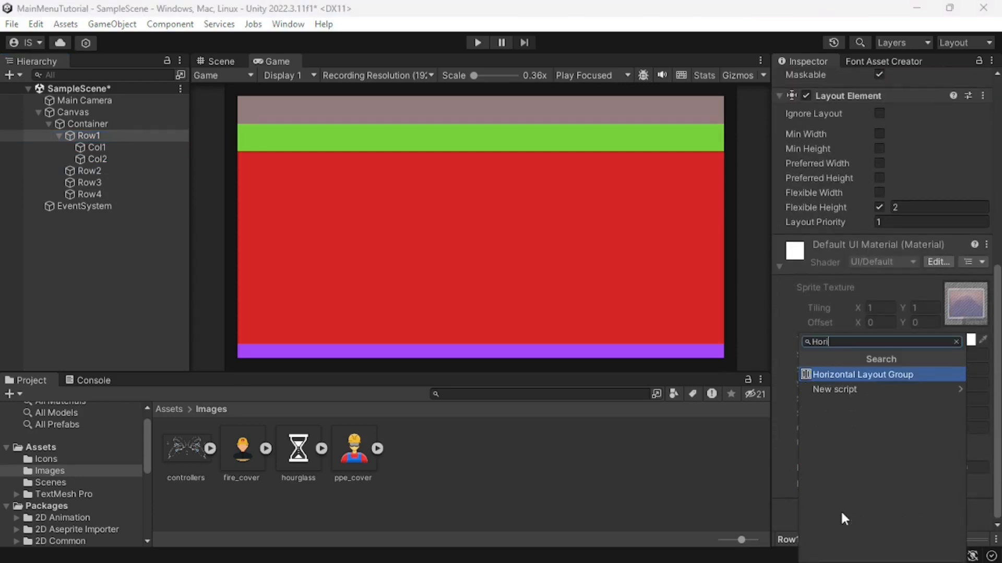
pyautogui.press('Return')
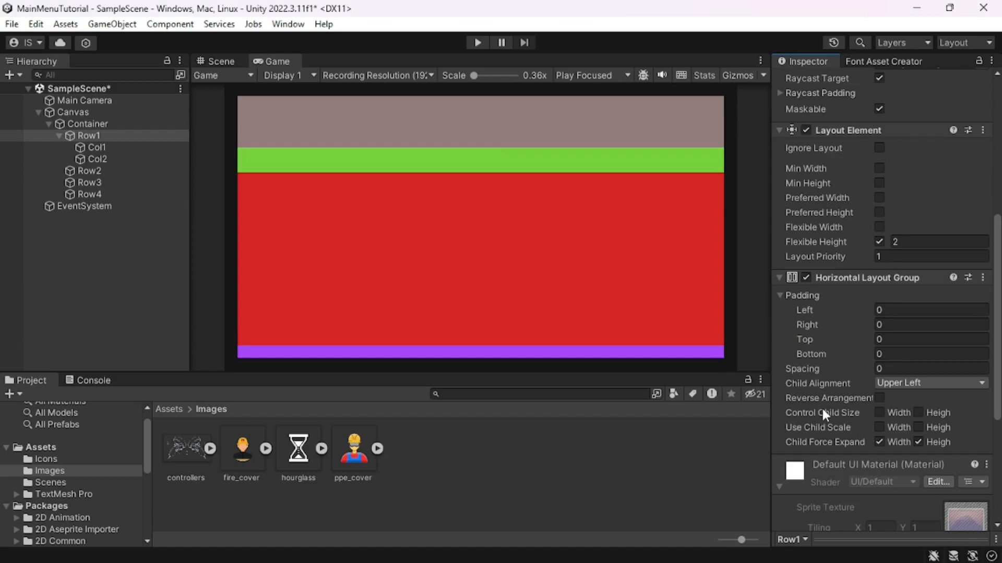
pyautogui.scroll(-5, 823, 412)
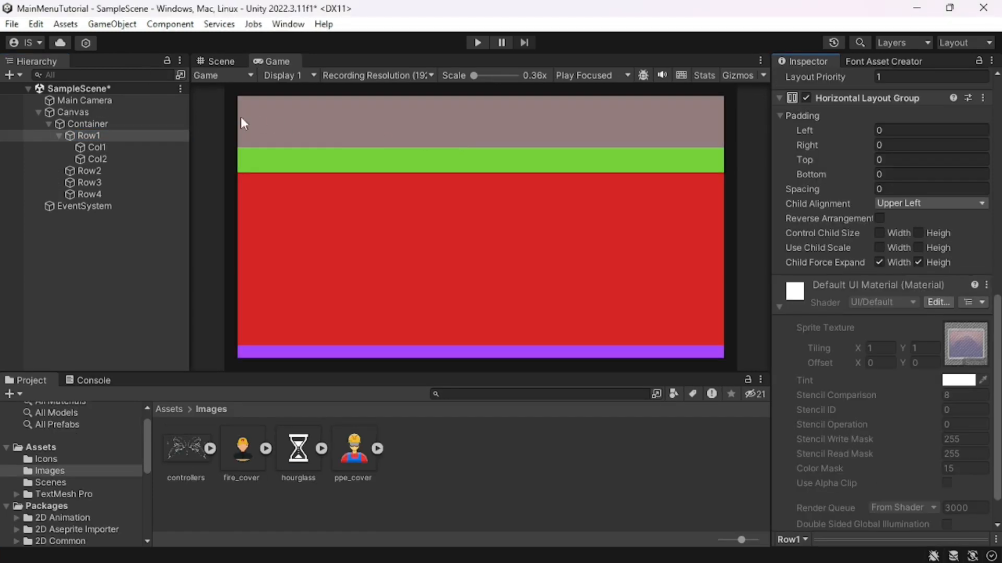
# - Add an Image component to both Col1 and Col2
pyautogui.click(119, 149)
pyautogui.keyDown('shift'); pyautogui.click(109, 158); pyautogui.keyUp('shift')
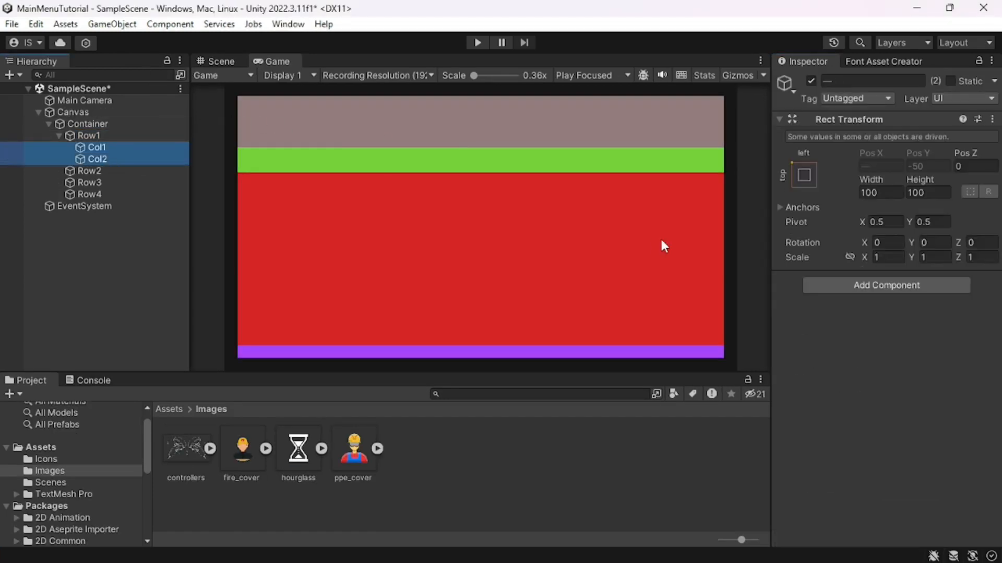
pyautogui.click(823, 286)
pyautogui.write('Image')
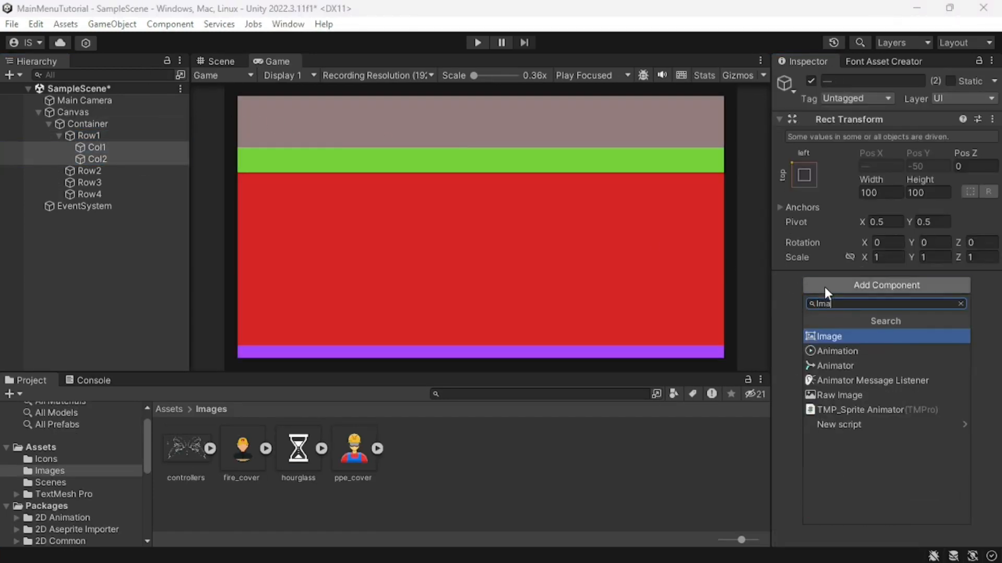
pyautogui.press('Return')
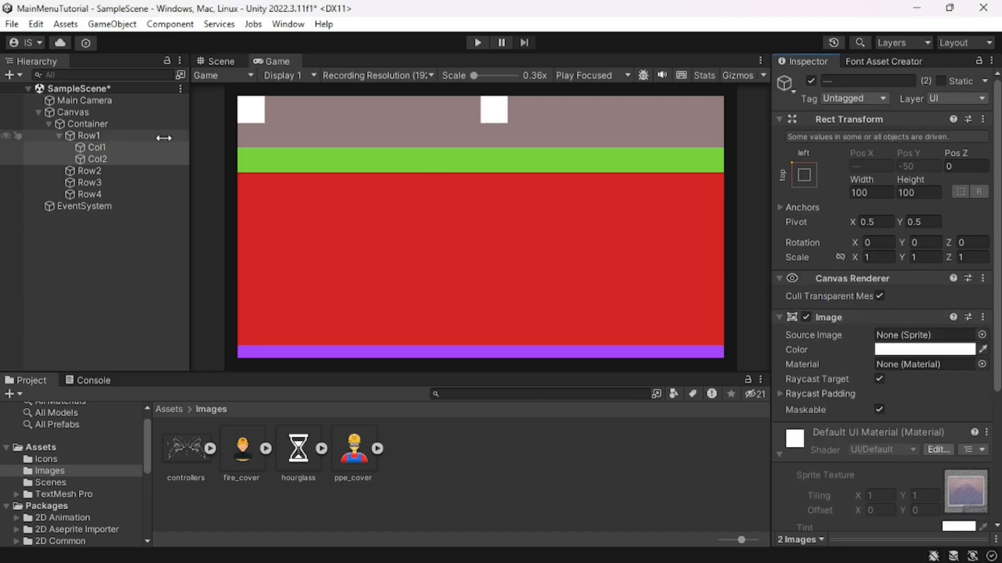
# - Colour Col1's Image orange
pyautogui.click(121, 149)
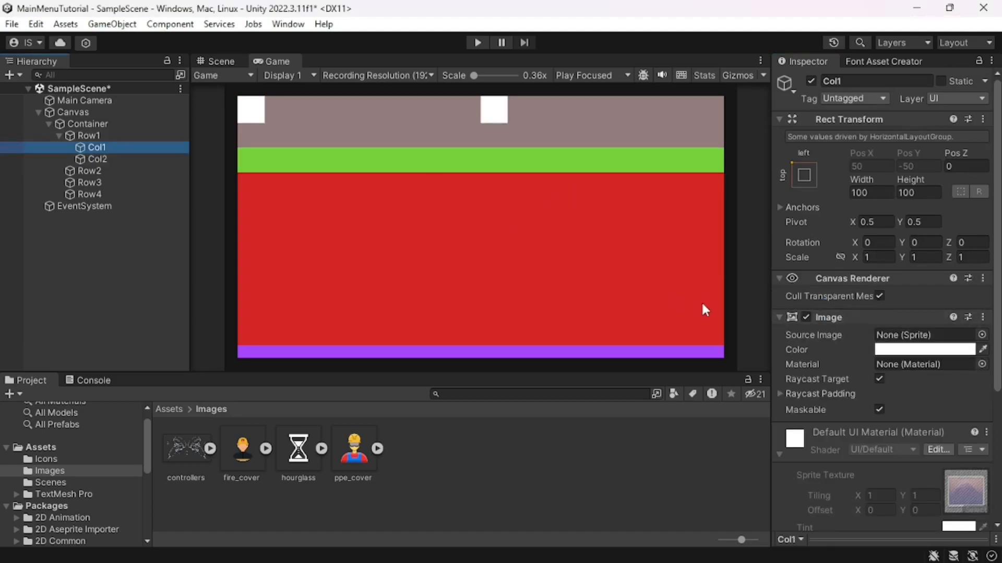
pyautogui.click(923, 350)
pyautogui.click(966, 280)
pyautogui.click(977, 300)
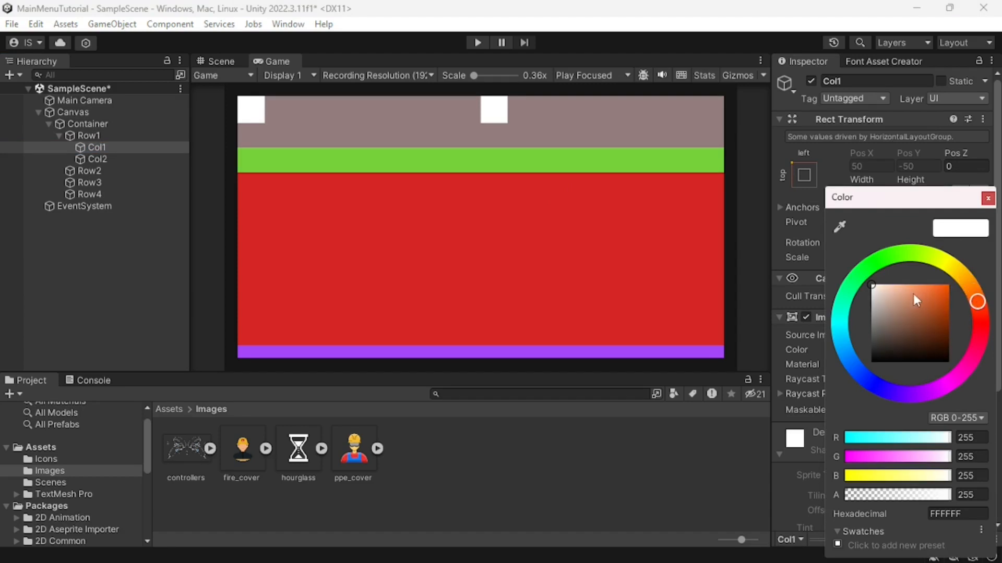
pyautogui.moveTo(913, 293); pyautogui.dragTo(927, 285)
pyautogui.click(987, 199)
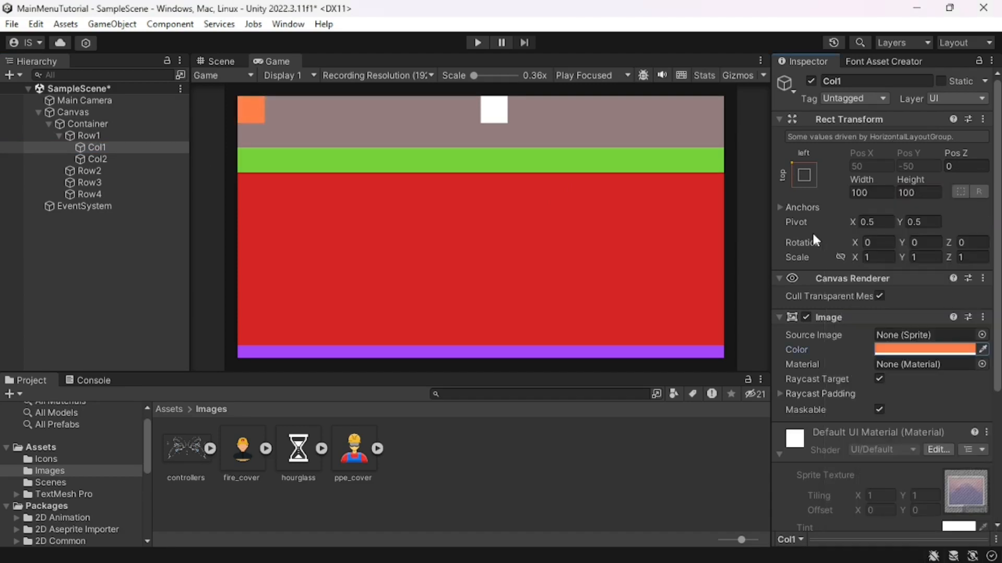
# - Colour Col2's Image navy blue
pyautogui.click(170, 158)
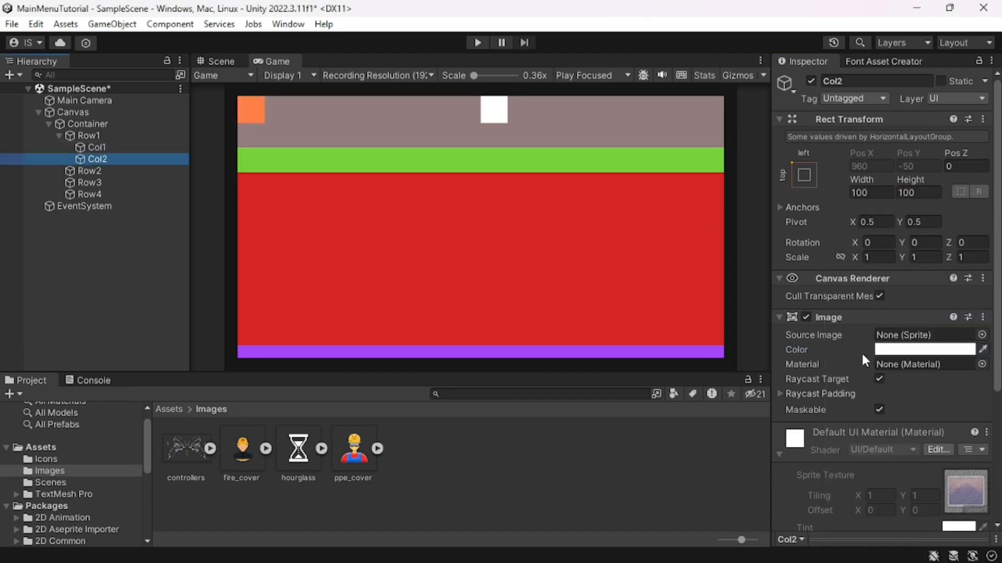
pyautogui.click(882, 349)
pyautogui.moveTo(933, 327)
pyautogui.mouseDown()
pyautogui.moveTo(865, 351)
pyautogui.moveTo(957, 330)
pyautogui.moveTo(953, 305)
pyautogui.mouseUp()
pyautogui.moveTo(857, 382); pyautogui.dragTo(847, 361)
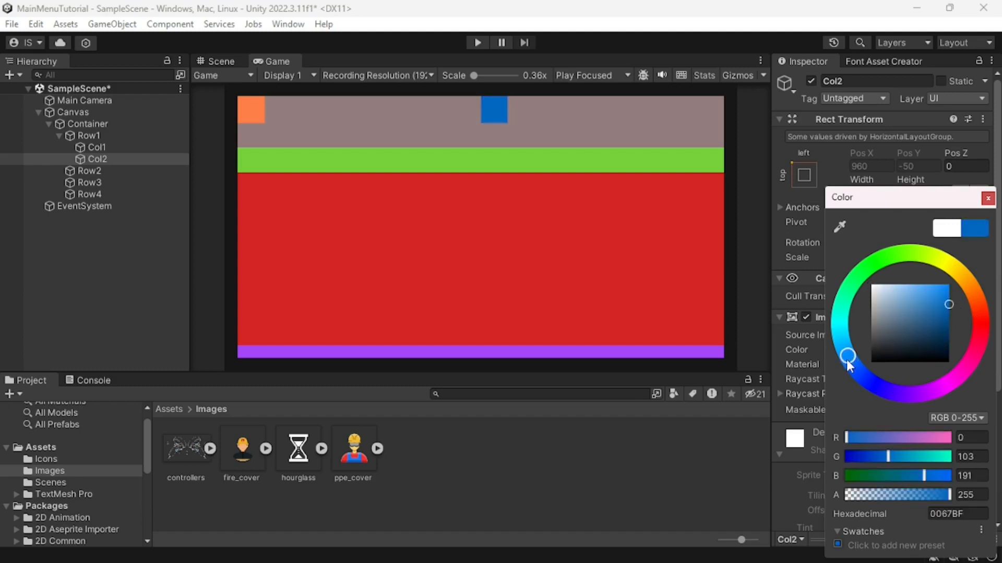
pyautogui.moveTo(939, 318); pyautogui.dragTo(966, 324)
pyautogui.click(987, 199)
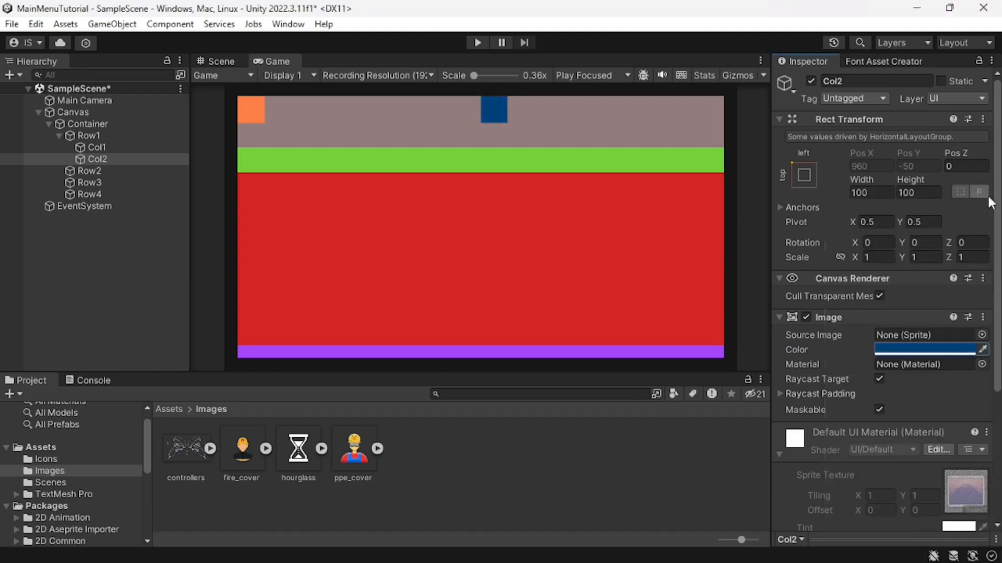
# - Tick Control Child Size Width and Height on Row1's Horizontal Layout Group
pyautogui.click(104, 135)
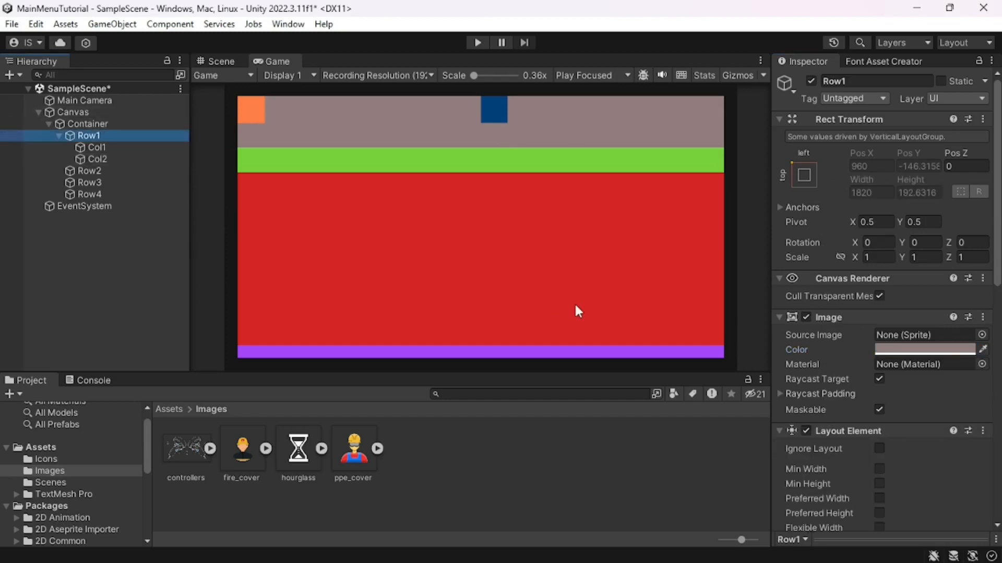
pyautogui.scroll(-10, 873, 421)
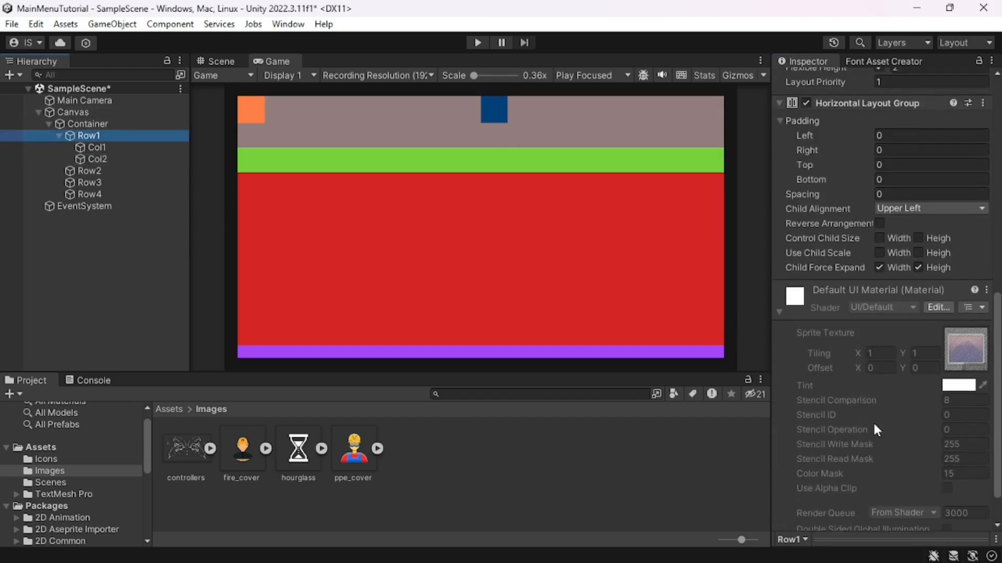
pyautogui.scroll(1, 872, 316)
pyautogui.click(879, 270)
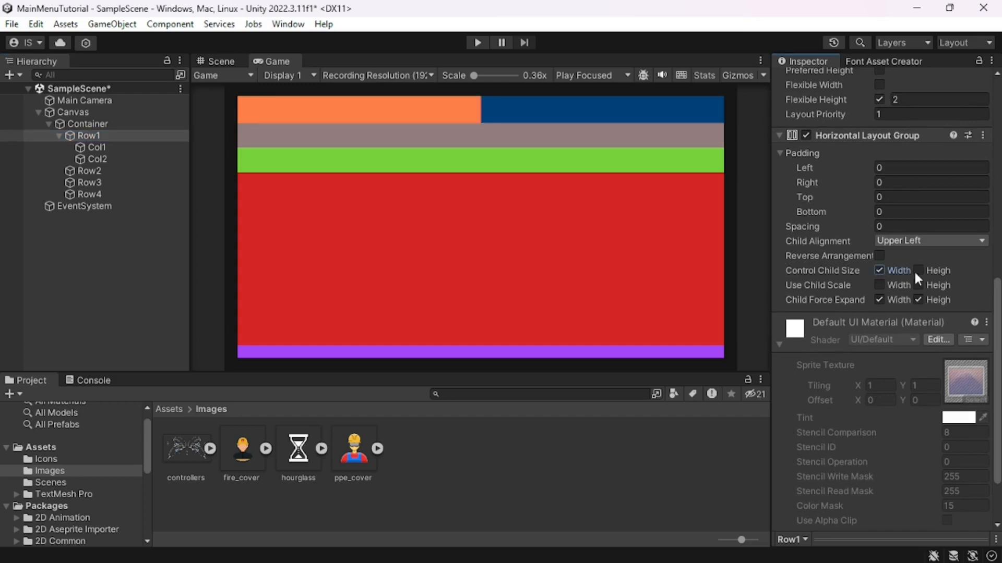
pyautogui.click(918, 270)
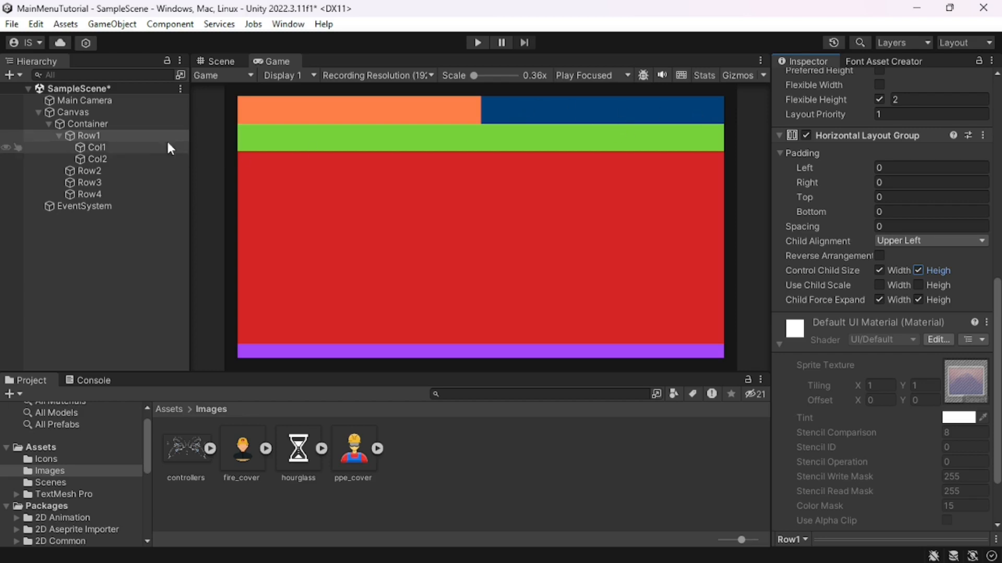
pyautogui.click(121, 147)
# - Add a TextMeshPro text object inside Col1 named GameTitle
pyautogui.rightClick(120, 147)
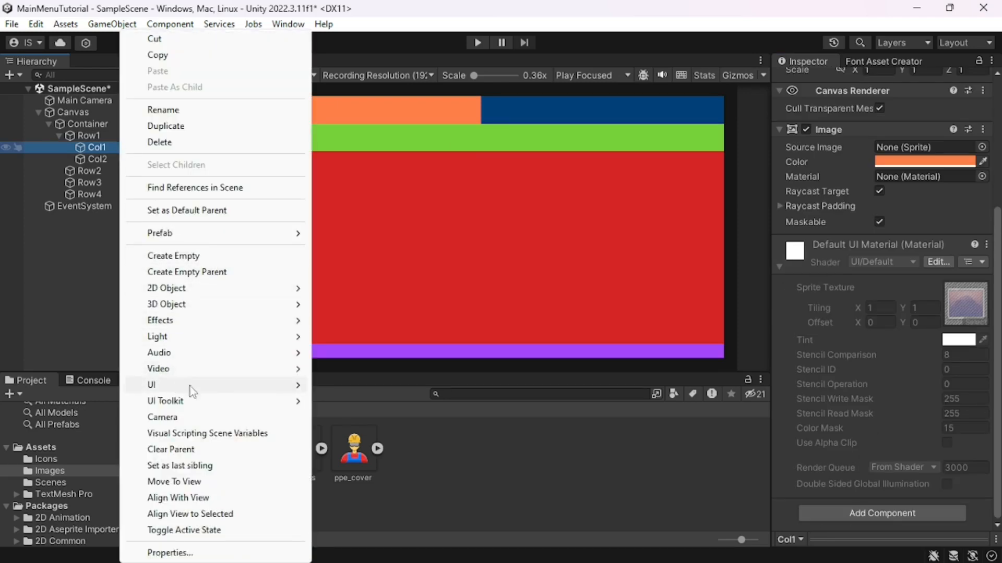
pyautogui.moveTo(209, 388)
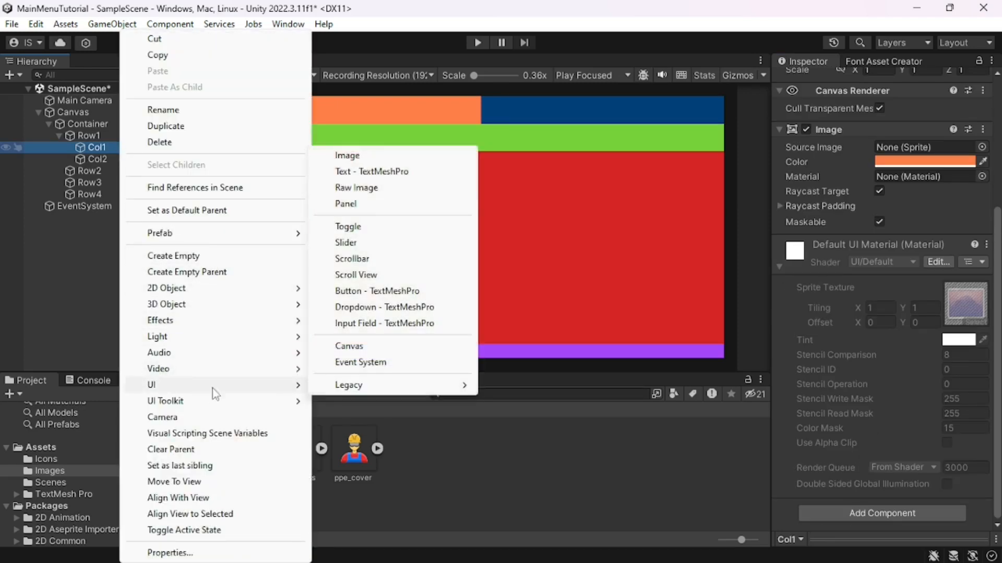
pyautogui.click(380, 171)
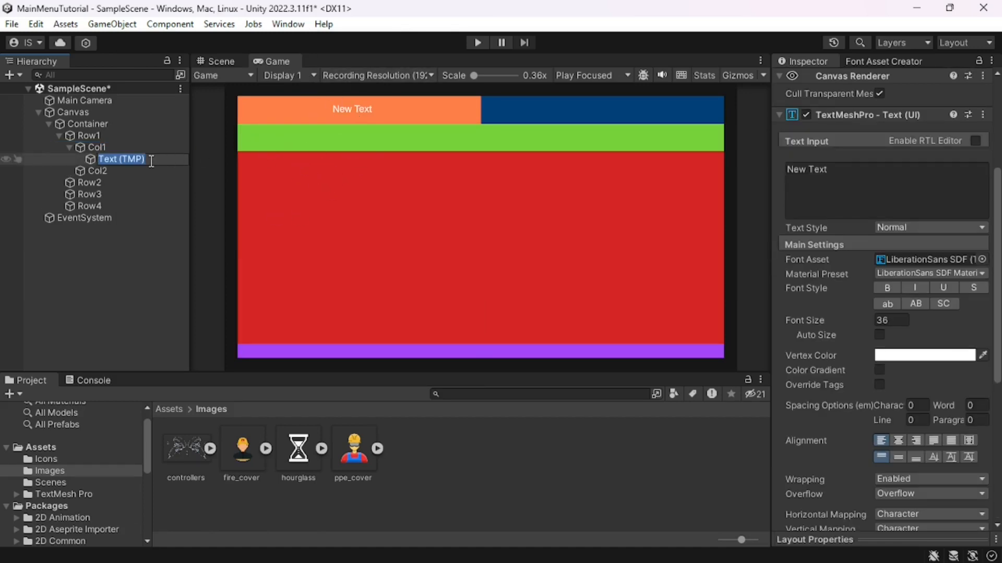
pyautogui.write('Tt')
pyautogui.press('BackSpace')
pyautogui.press('BackSpace')
pyautogui.write('GameTitle')
pyautogui.press('Return')
# - Replace GameTitle's text with 'Safety First!' and view it in the Scene editor
pyautogui.click(860, 180)
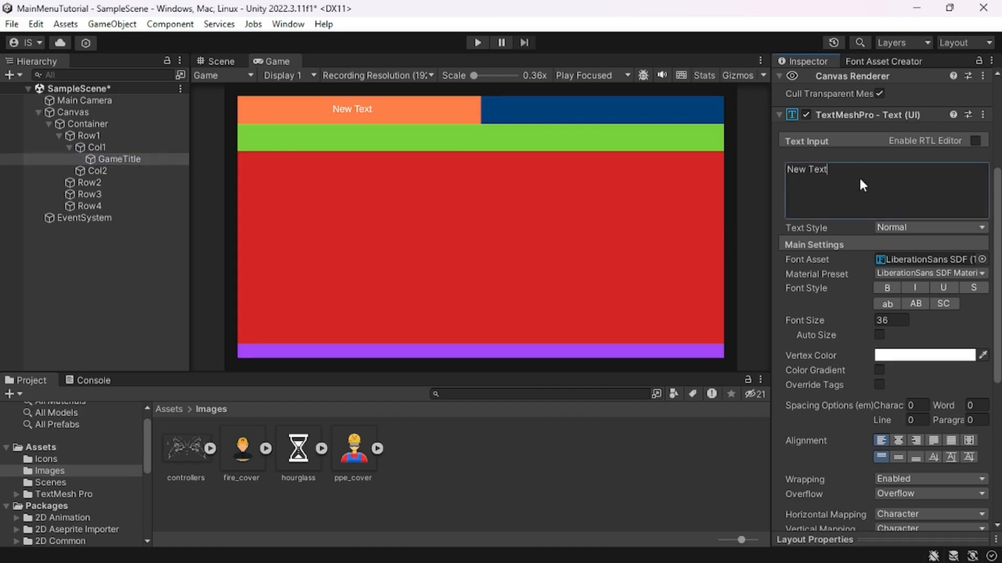
pyautogui.hotkey('ctrl', 'a')
pyautogui.write('Safety Firs')
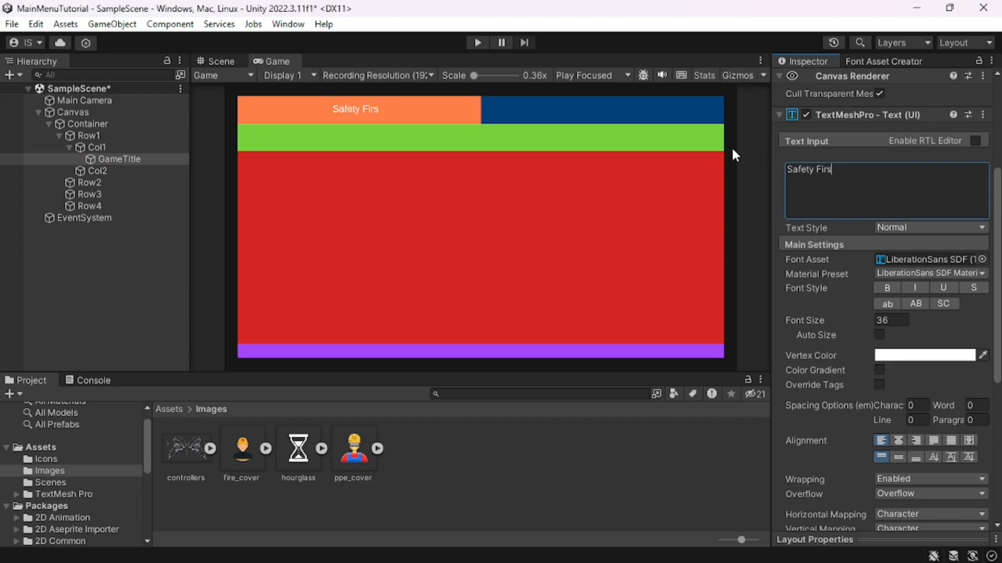
pyautogui.write('t!')
pyautogui.click(221, 62)
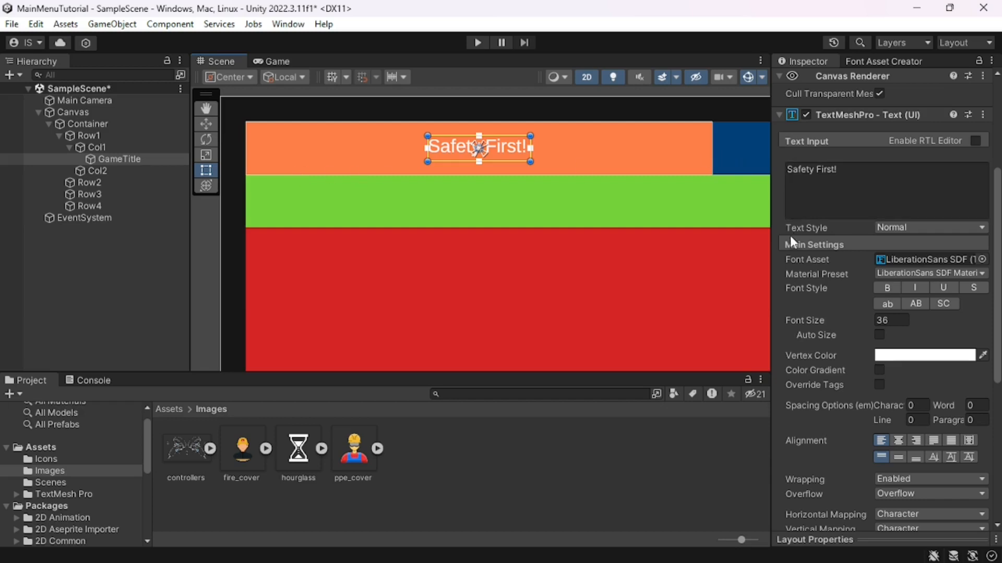
pyautogui.scroll(5, 779, 237)
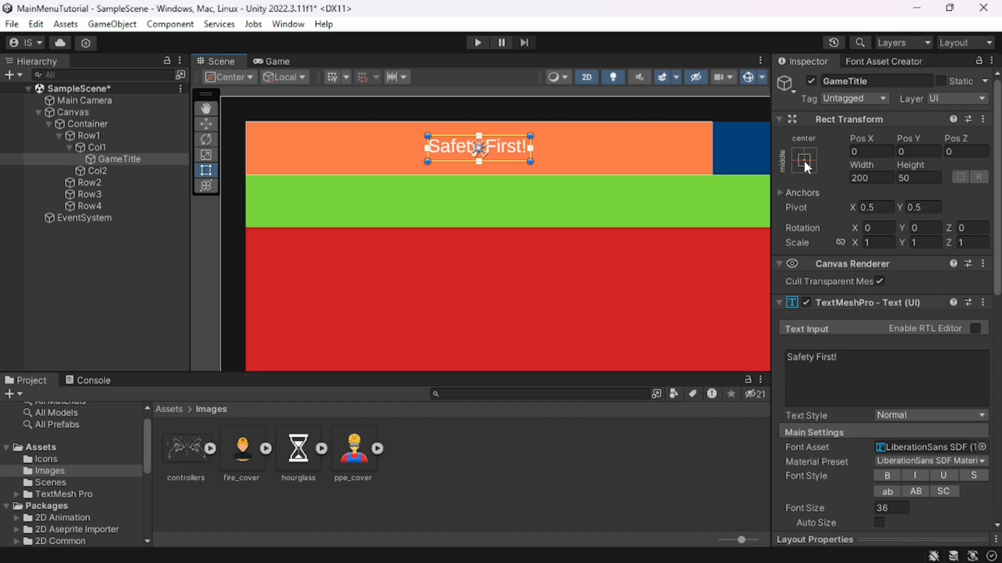
# - Apply the stretch-stretch anchor preset with position so GameTitle fills Col1
pyautogui.click(805, 162)
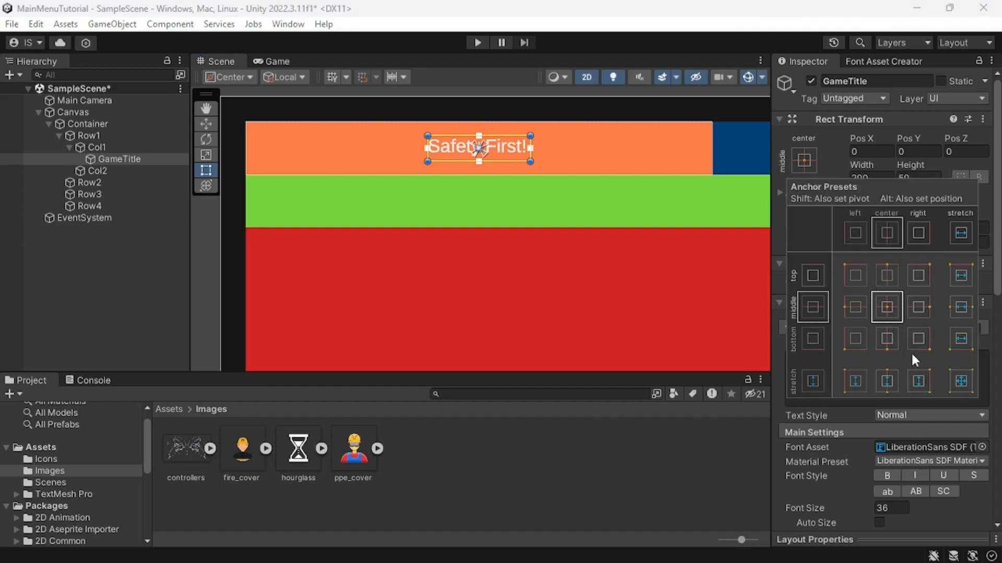
pyautogui.click(958, 380)
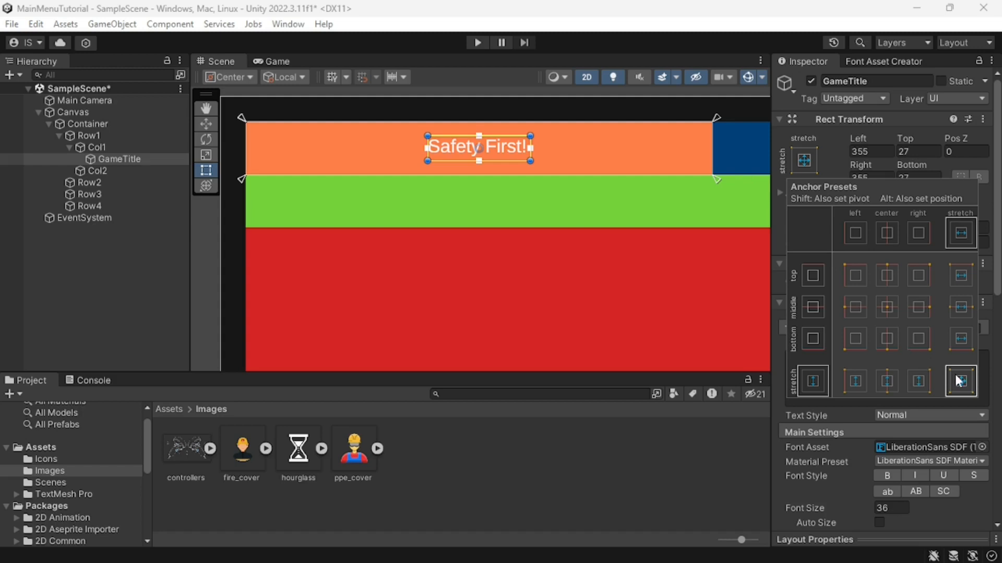
pyautogui.press('alt')
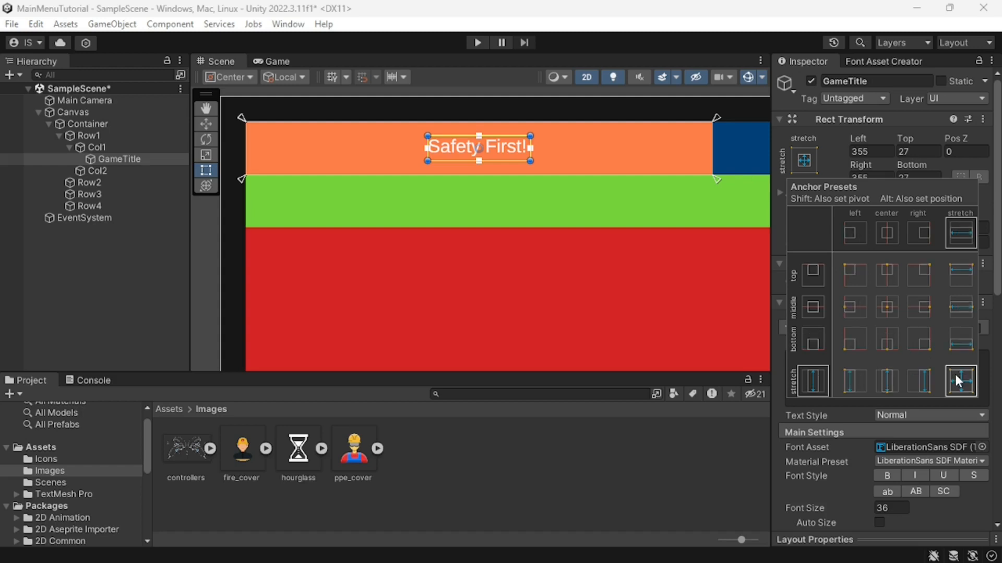
pyautogui.keyDown('alt'); pyautogui.click(956, 375); pyautogui.keyUp('alt')
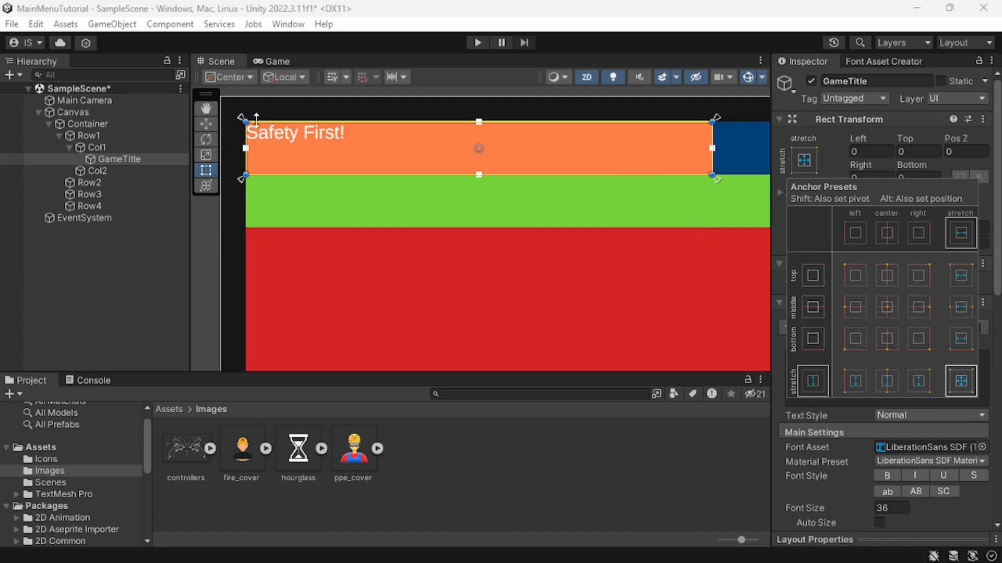
pyautogui.click(818, 132)
pyautogui.scroll(-3, 839, 448)
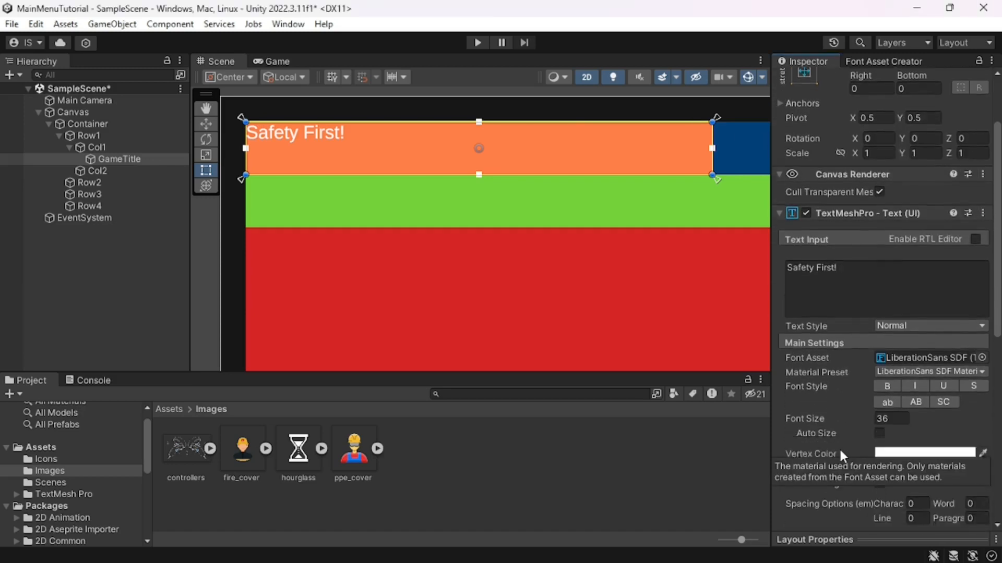
pyautogui.scroll(-6, 839, 447)
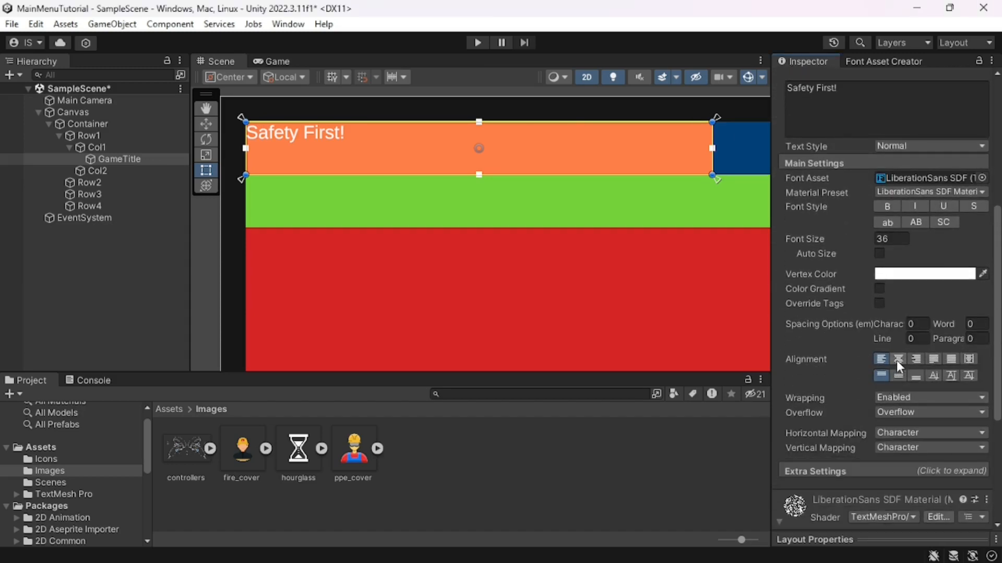
# - Set GameTitle's text alignment to Middle and its Left offset to 50
pyautogui.click(896, 361)
pyautogui.click(898, 375)
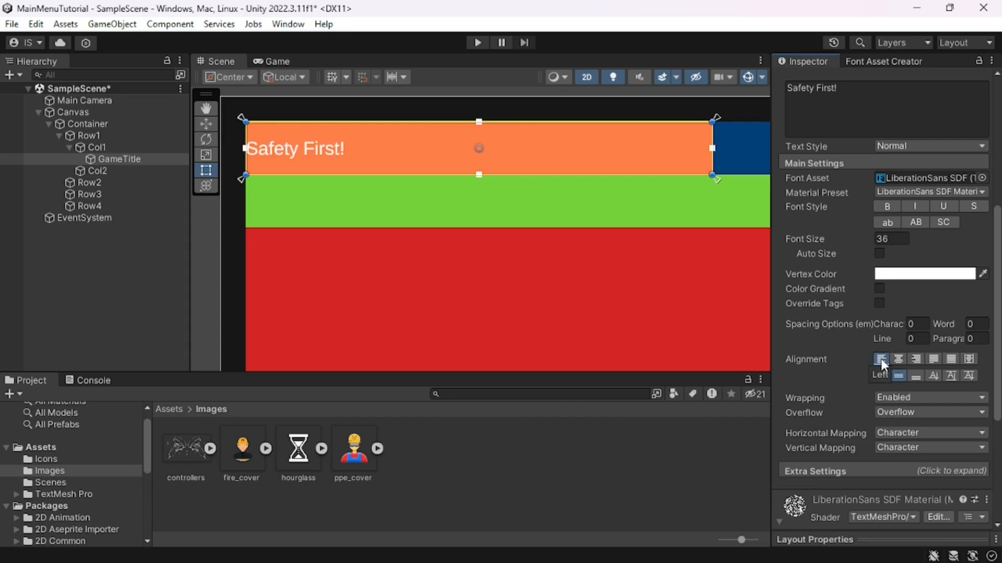
pyautogui.scroll(4, 835, 339)
pyautogui.scroll(-2, 823, 336)
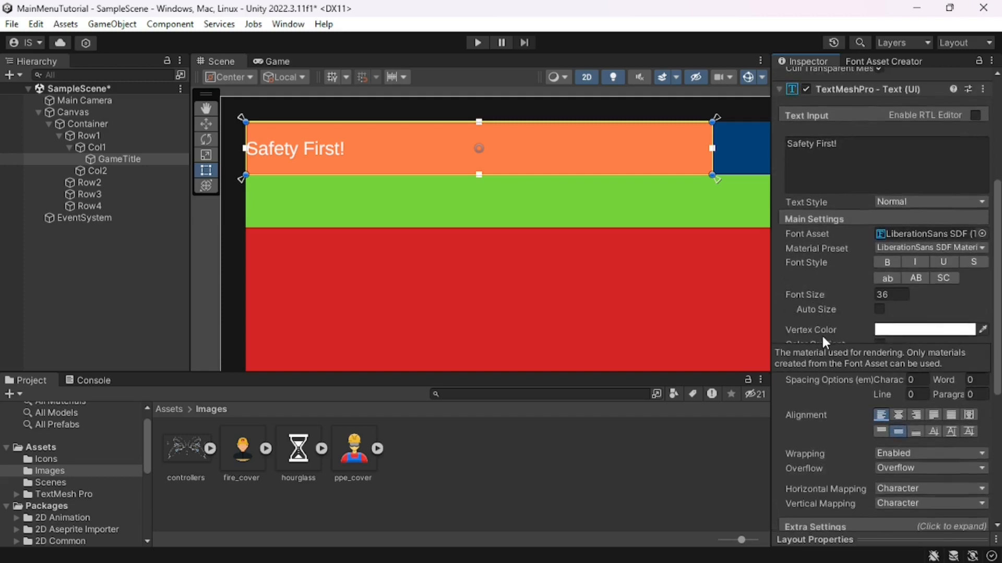
pyautogui.scroll(5, 822, 339)
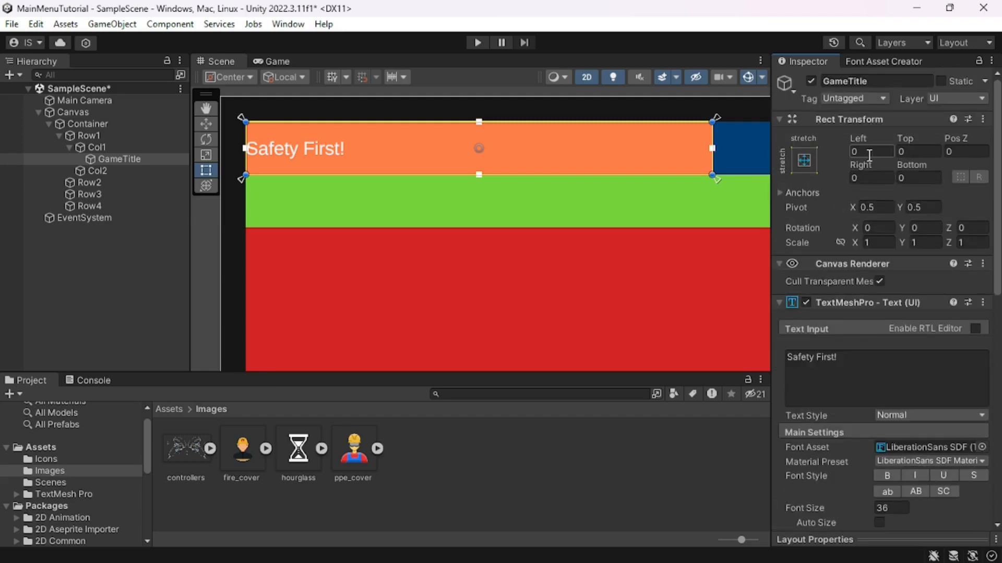
pyautogui.write('50')
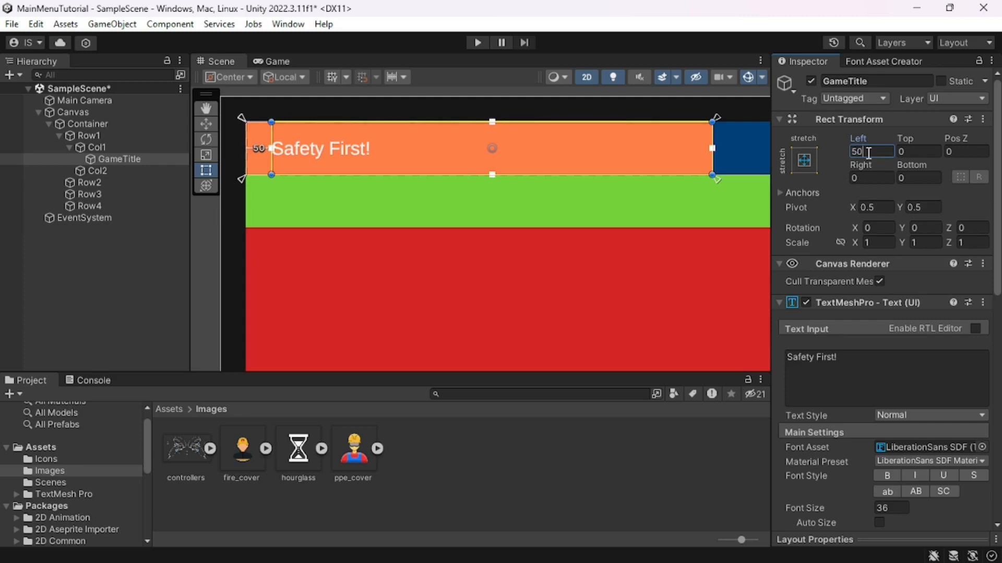
# - Return to the Game view and set GameTitle's font size to 48
pyautogui.click(277, 60)
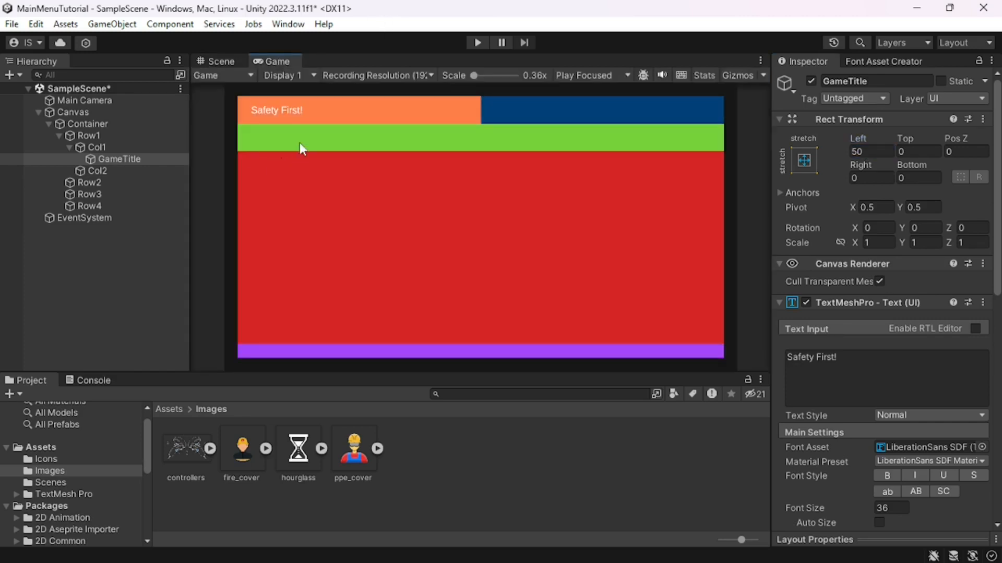
pyautogui.scroll(-5, 922, 377)
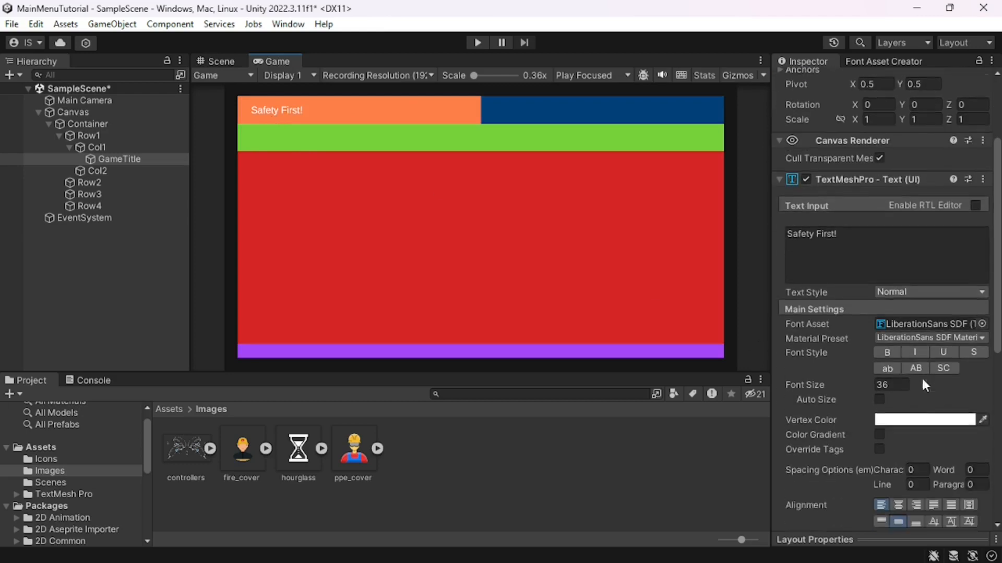
pyautogui.click(891, 360)
pyautogui.moveTo(892, 361); pyautogui.dragTo(808, 354)
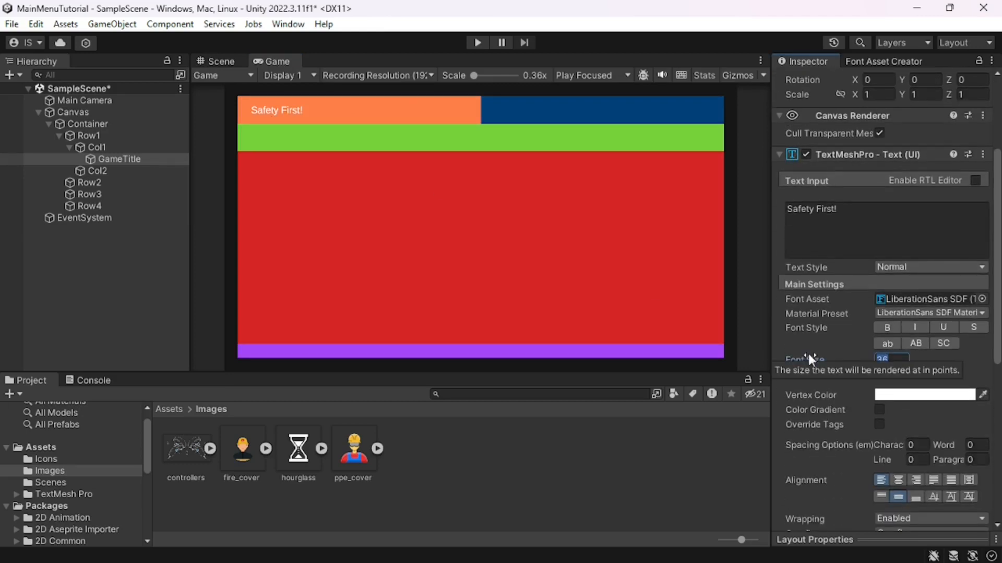
pyautogui.write('48')
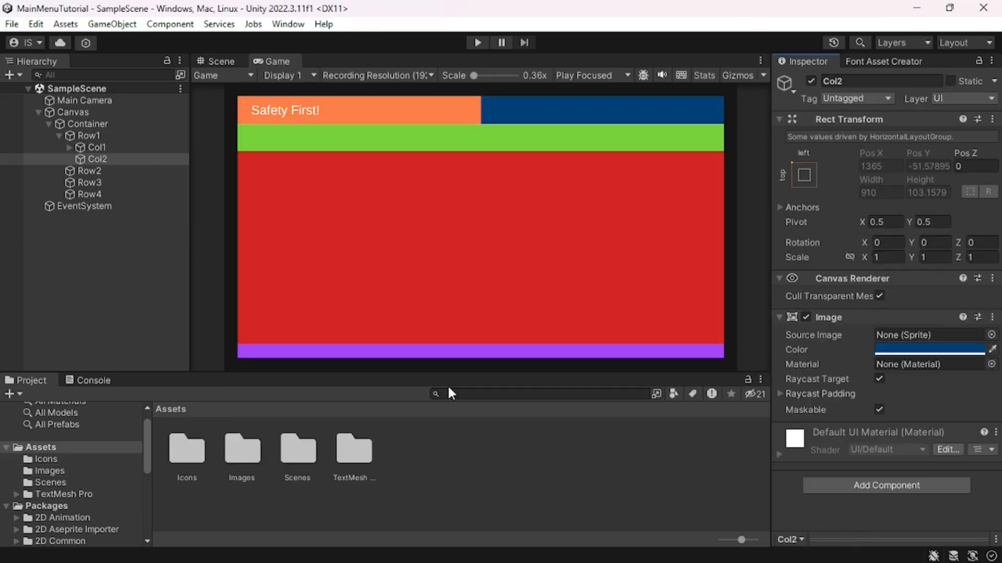
# - Create empty children under Col2 named Settings, Help and Close
pyautogui.rightClick(104, 159)
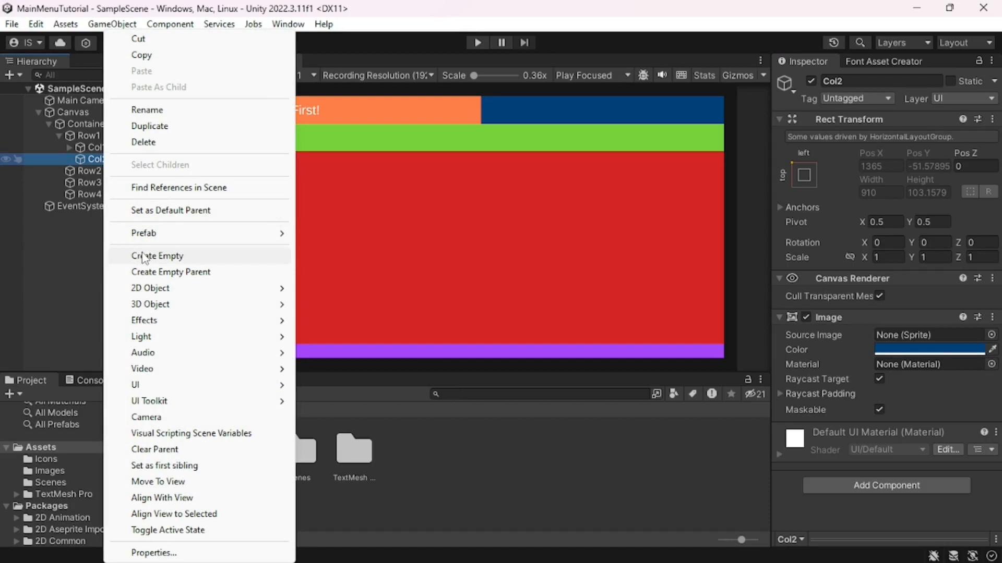
pyautogui.click(144, 255)
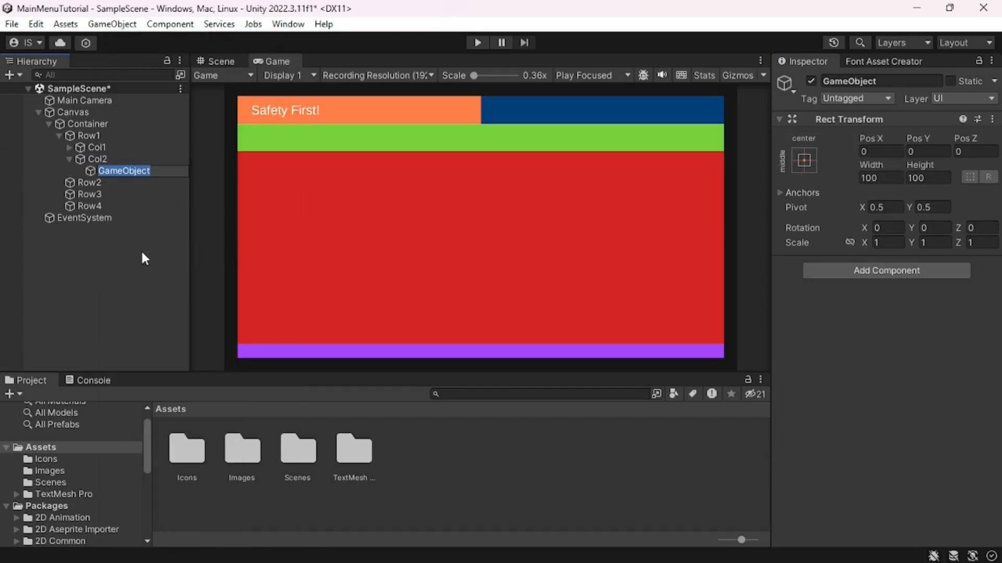
pyautogui.write('Settings')
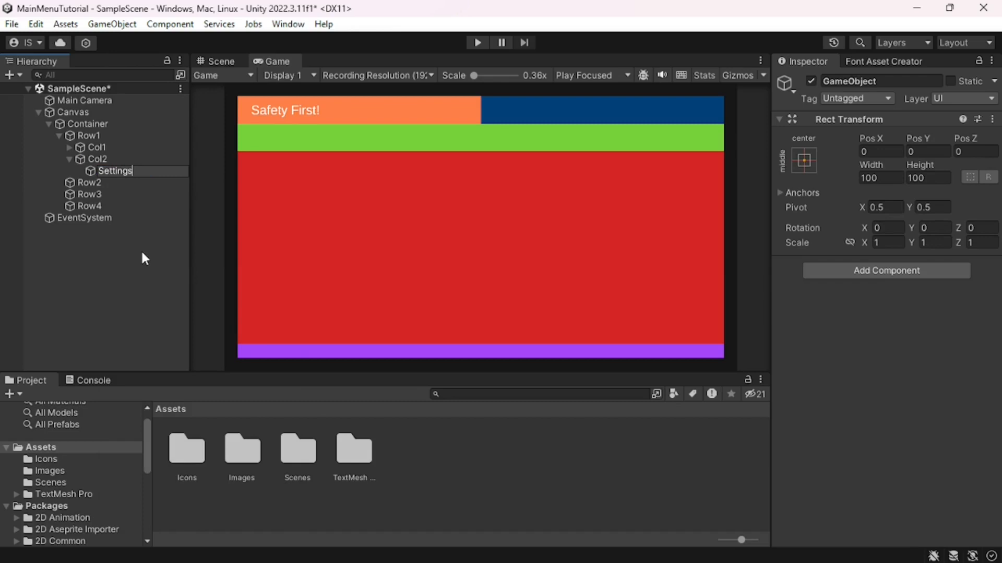
pyautogui.press('Return')
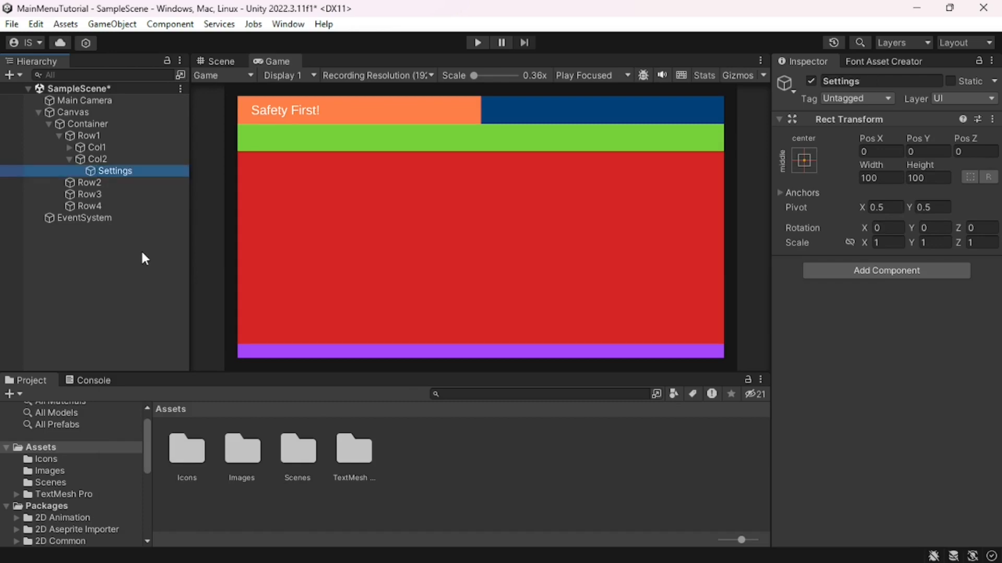
pyautogui.hotkey('ctrl', 'd')
pyautogui.hotkey('ctrl', 'd')
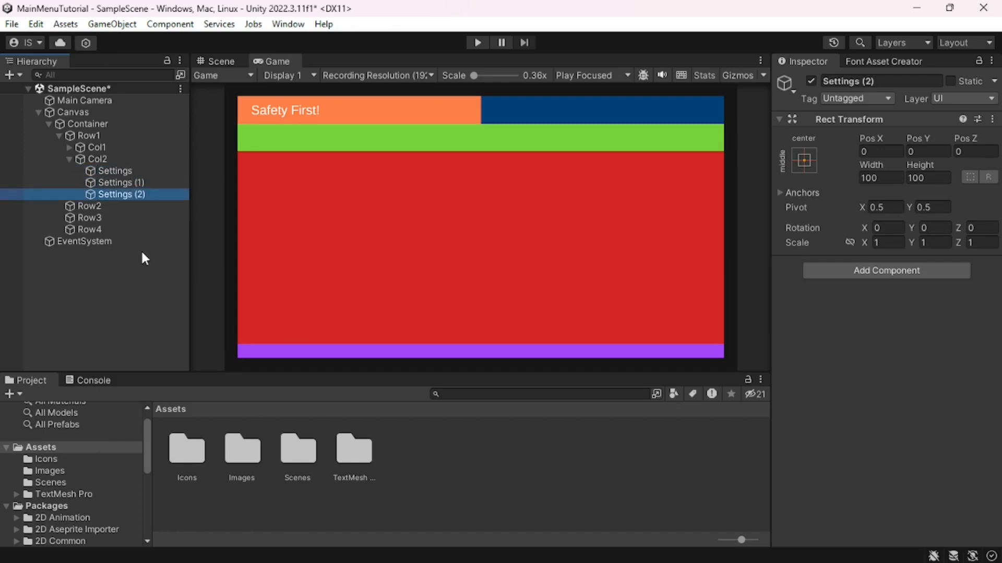
pyautogui.click(113, 183)
pyautogui.click(113, 183)
pyautogui.write('Help')
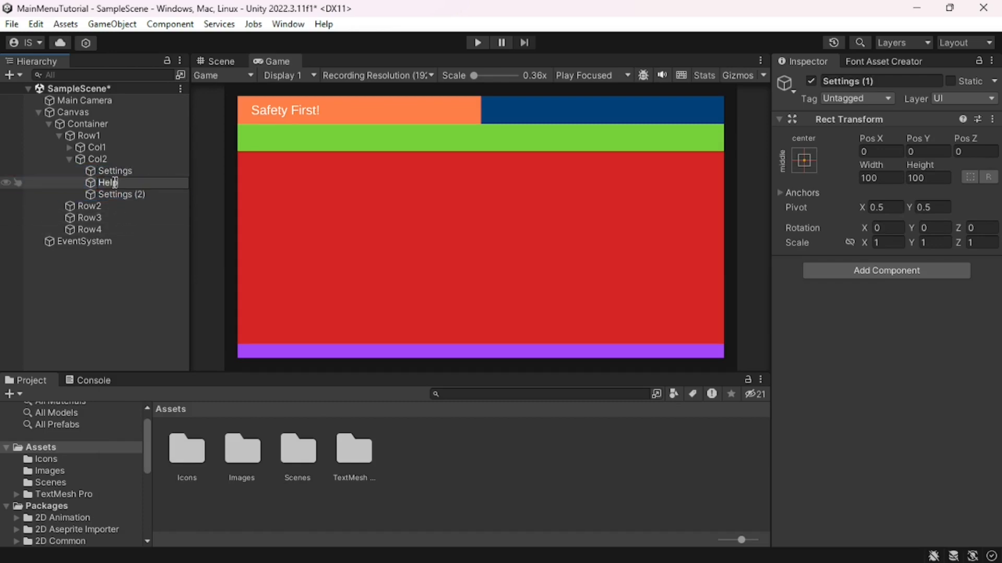
pyautogui.press('Return')
pyautogui.press('Down')
pyautogui.press('F2')
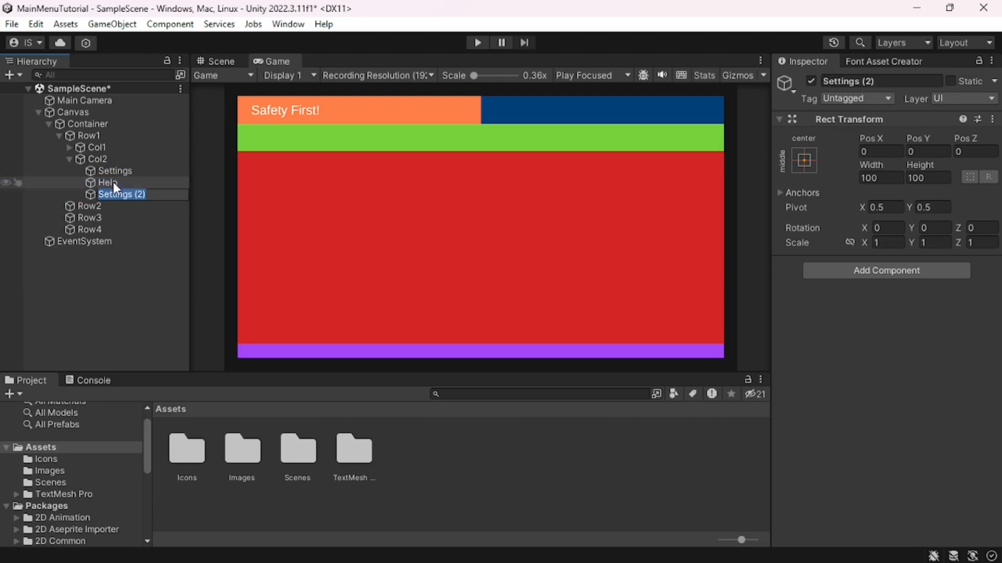
pyautogui.write('Close')
pyautogui.press('Return')
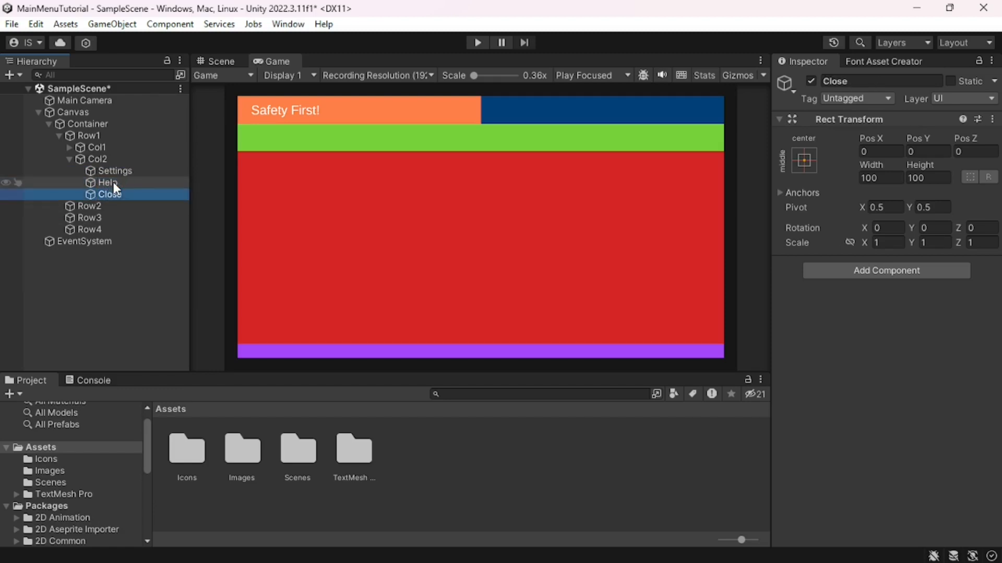
# - Add an Image component to Settings, Help and Close, and open the Icons folder
pyautogui.keyDown('ctrl'); pyautogui.click(114, 183); pyautogui.keyUp('ctrl')
pyautogui.keyDown('ctrl'); pyautogui.click(122, 170); pyautogui.keyUp('ctrl')
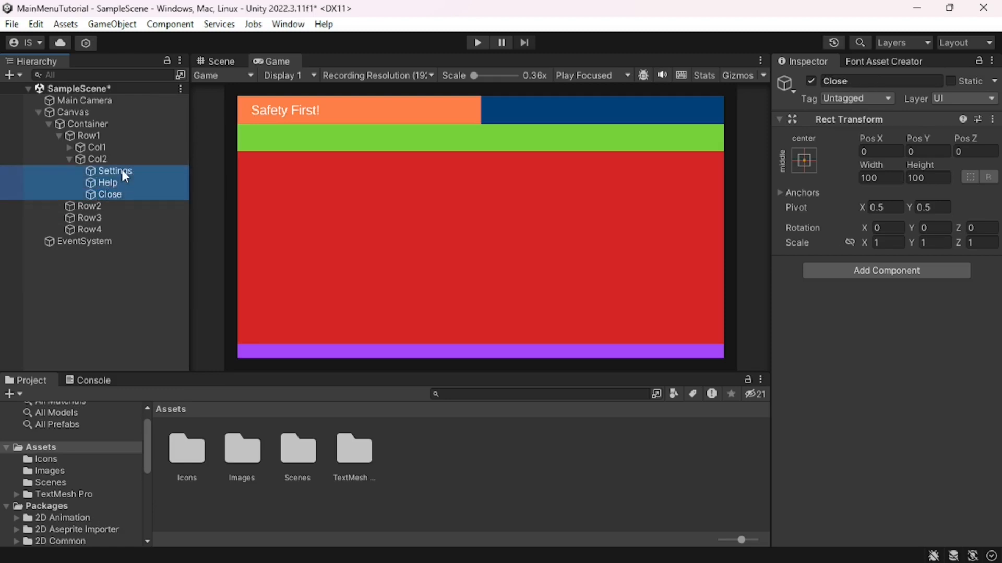
pyautogui.click(808, 270)
pyautogui.write('Ima')
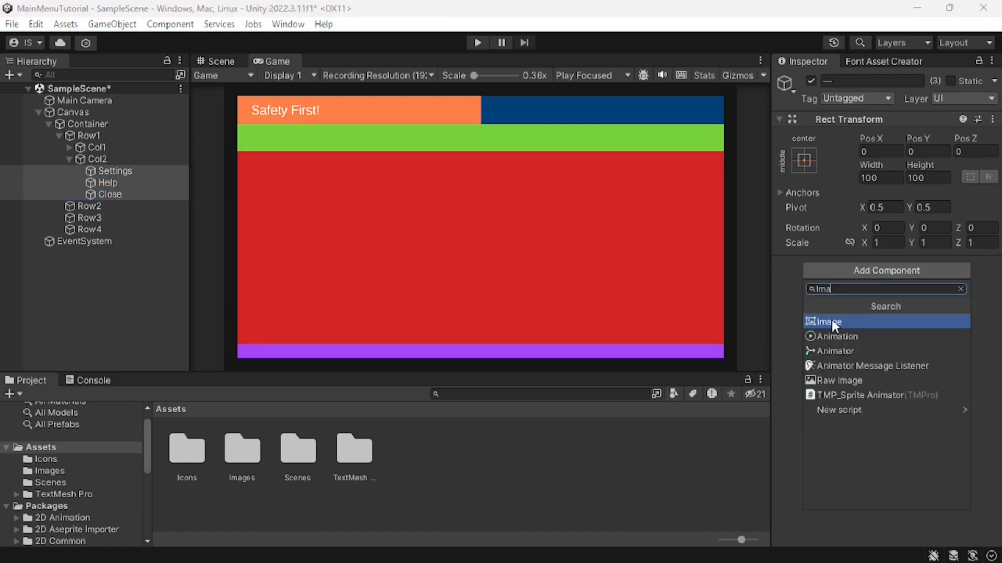
pyautogui.click(831, 320)
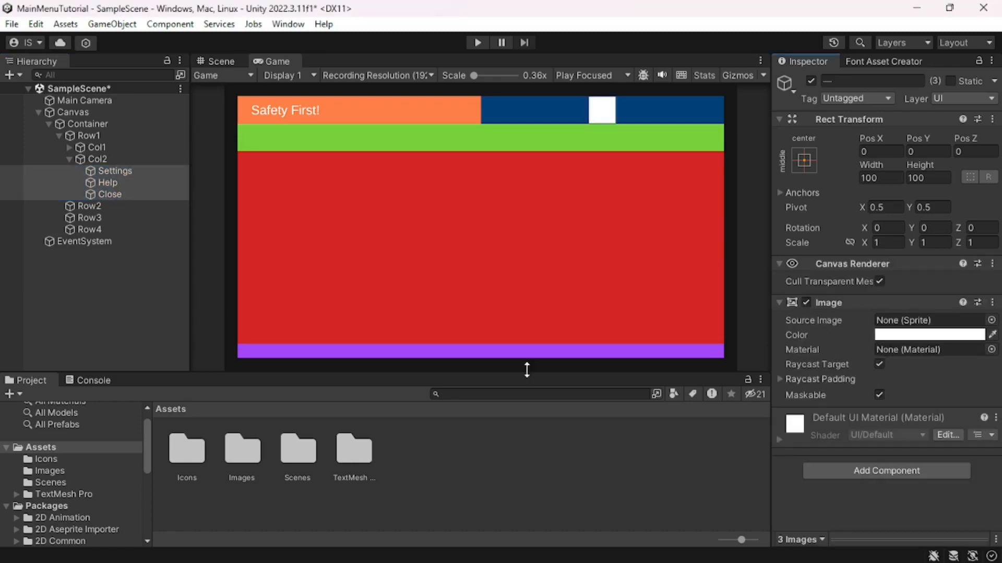
pyautogui.doubleClick(189, 453)
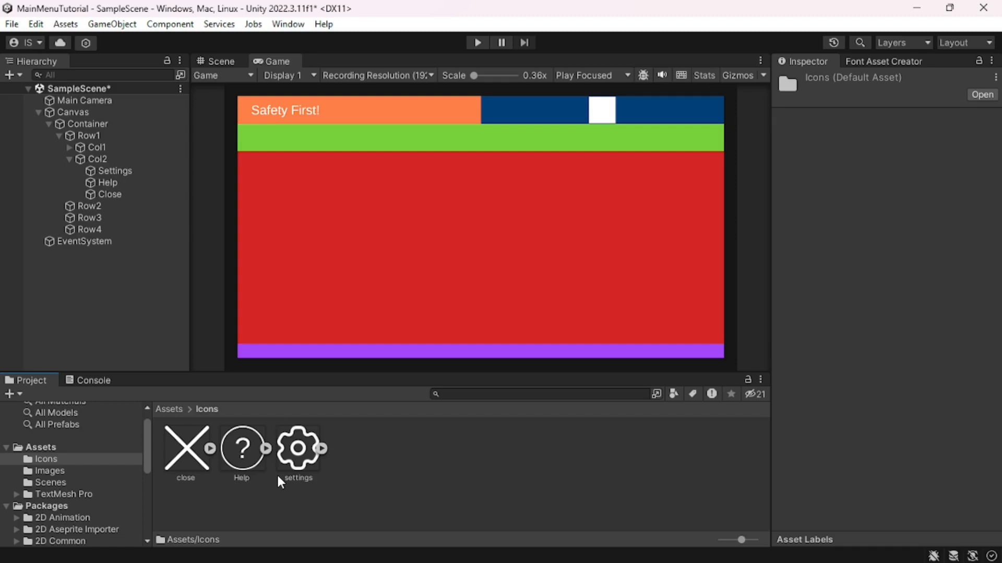
# - Assign the settings, Help and close sprites as Source Image of Settings, Help and Close
pyautogui.click(126, 170)
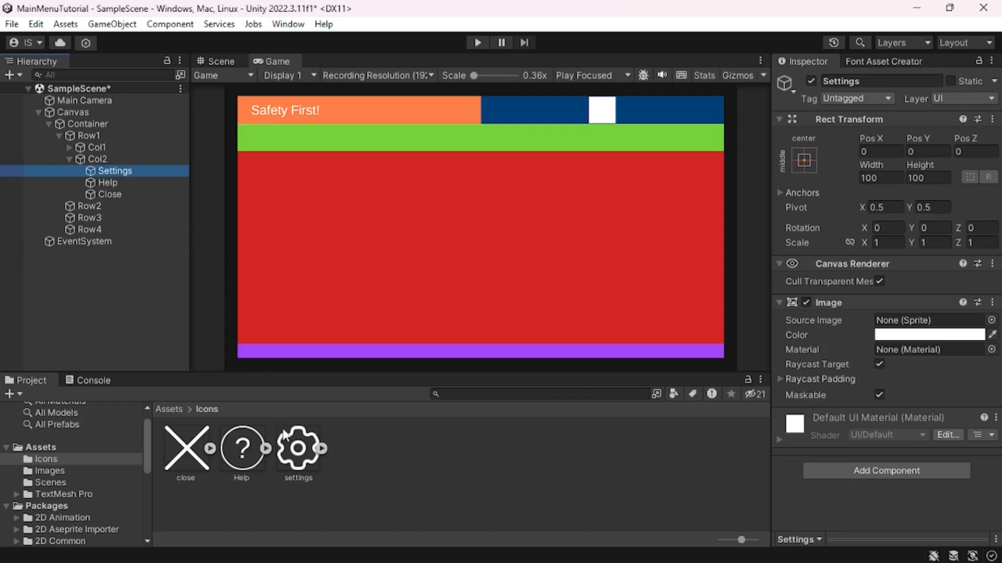
pyautogui.moveTo(284, 434); pyautogui.dragTo(899, 326)
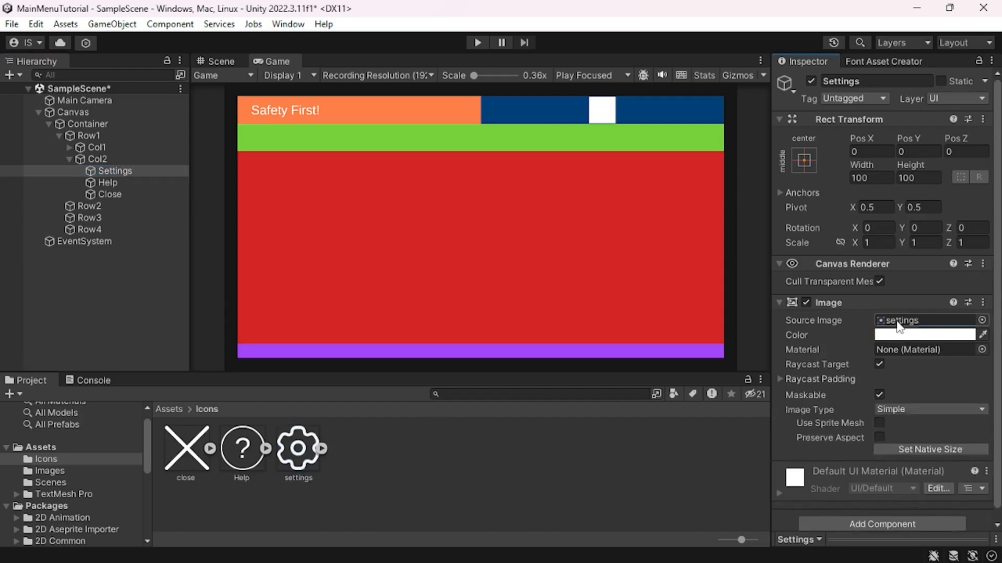
pyautogui.click(117, 183)
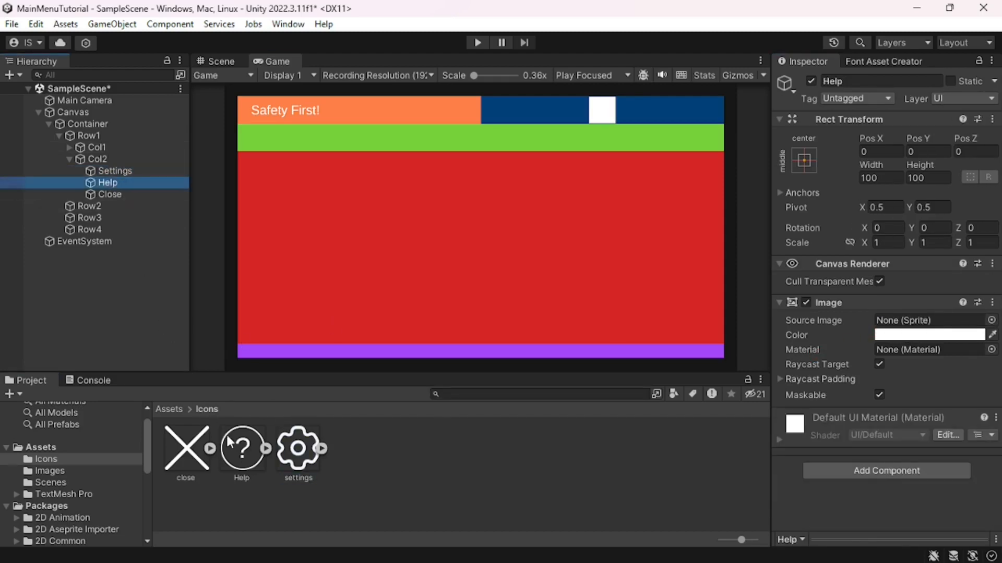
pyautogui.moveTo(228, 442); pyautogui.dragTo(937, 326)
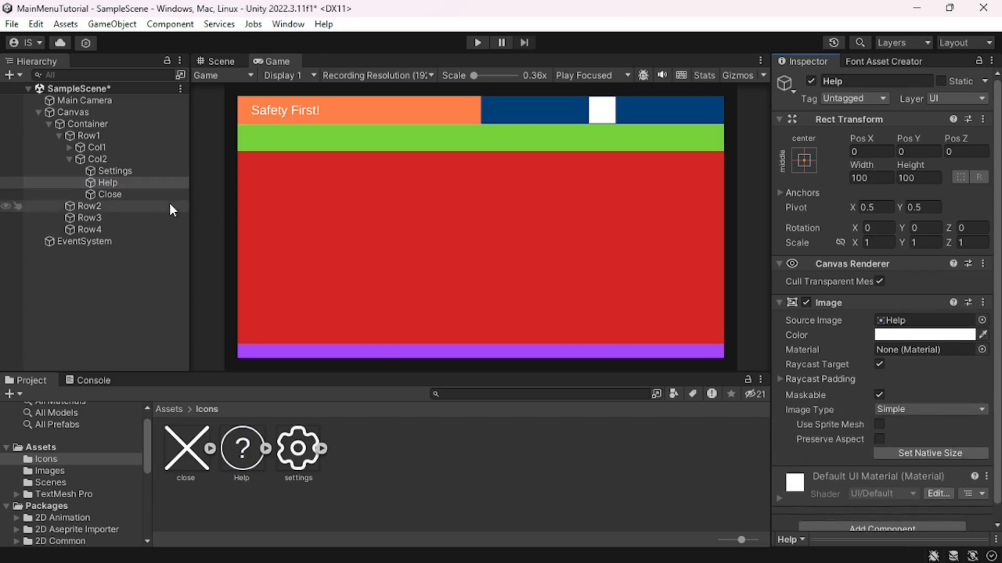
pyautogui.click(148, 194)
pyautogui.moveTo(183, 452); pyautogui.dragTo(881, 319)
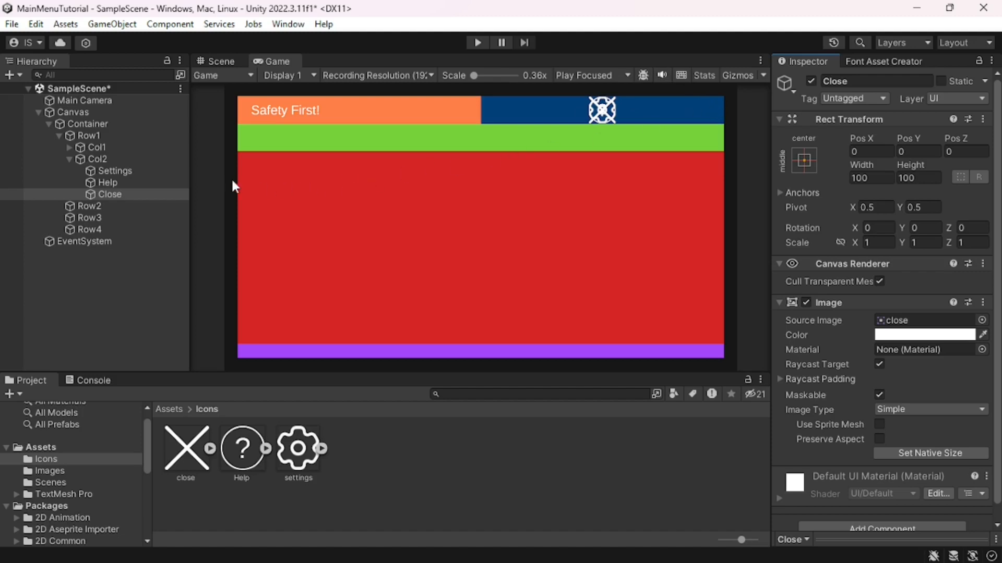
pyautogui.click(125, 171)
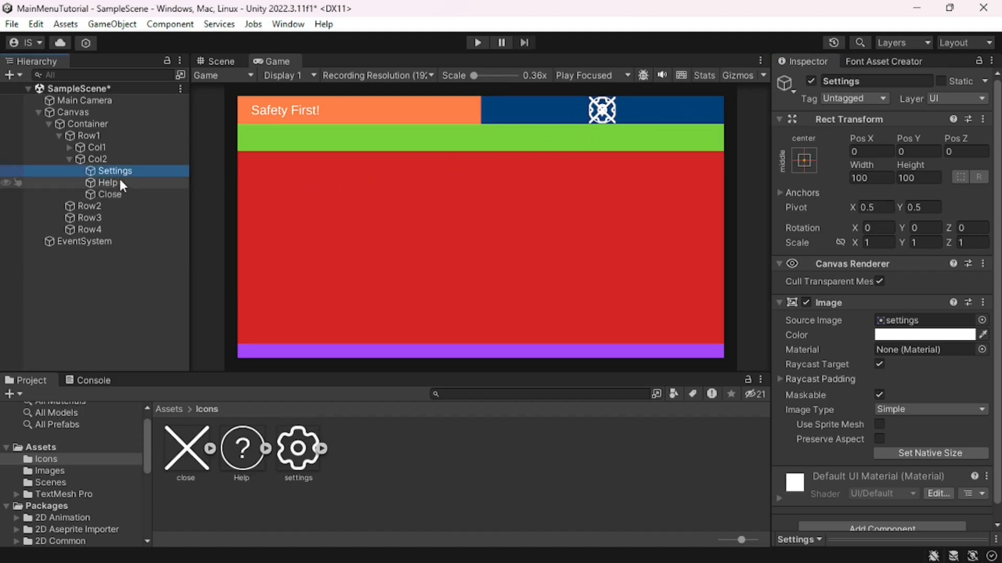
pyautogui.keyDown('shift'); pyautogui.click(113, 192); pyautogui.keyUp('shift')
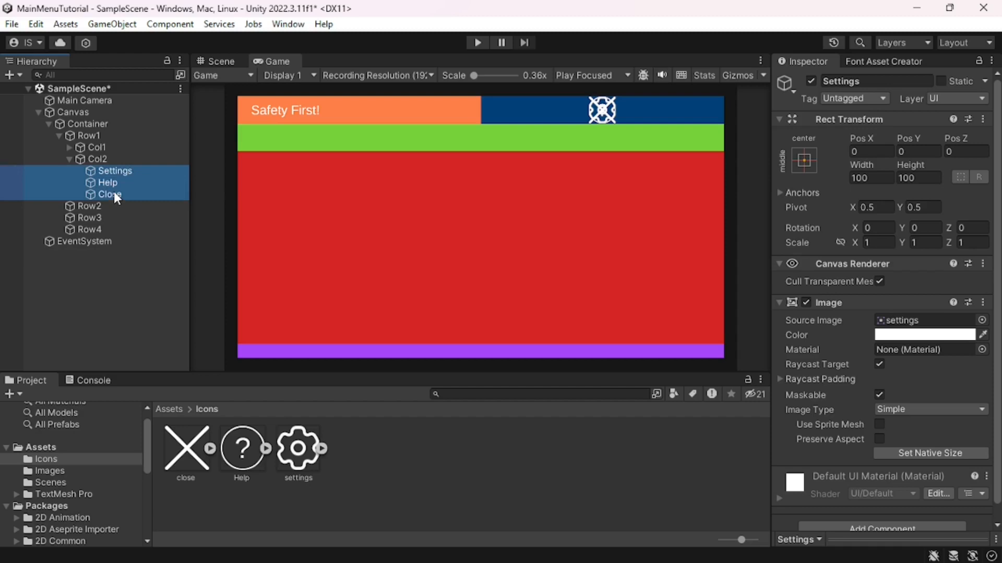
# - Anchor the header icons to the middle-right edge of the title row
pyautogui.click(222, 61)
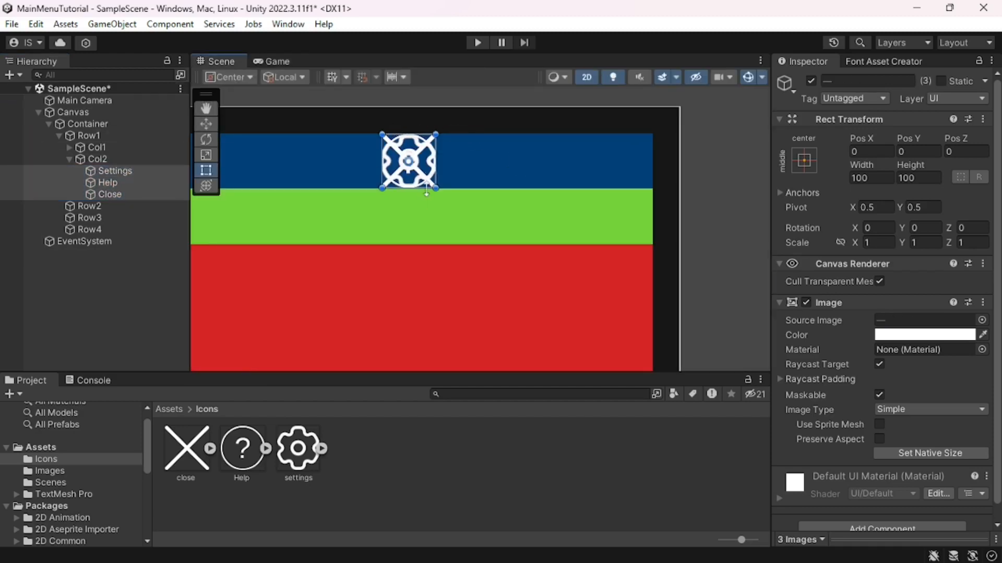
pyautogui.click(803, 160)
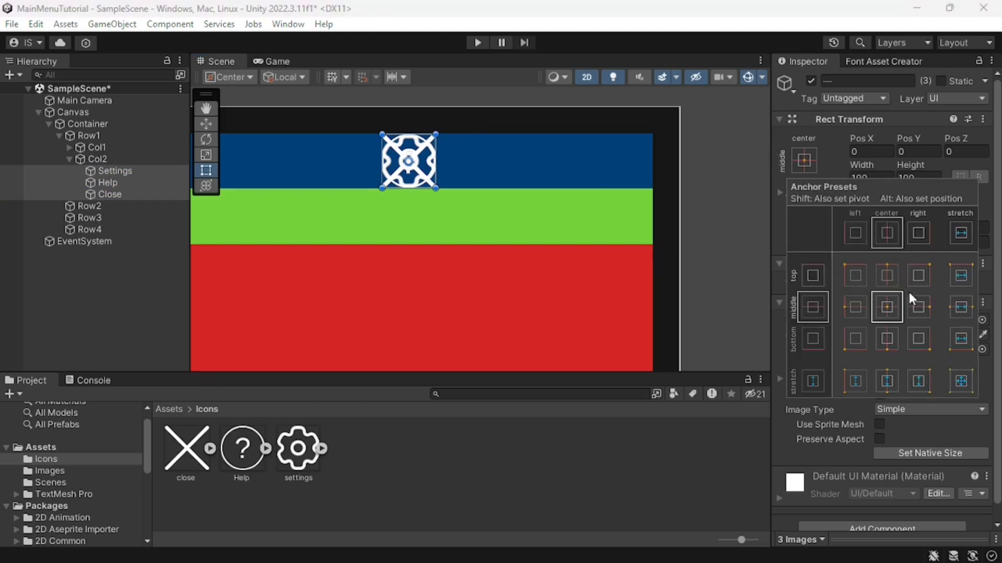
pyautogui.click(918, 307)
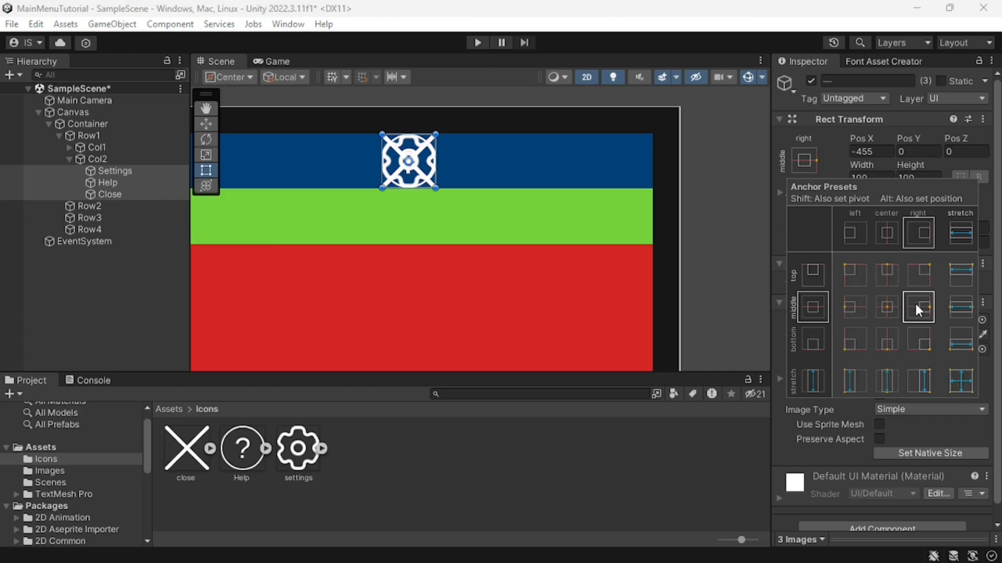
pyautogui.keyDown('alt'); pyautogui.click(918, 308); pyautogui.keyUp('alt')
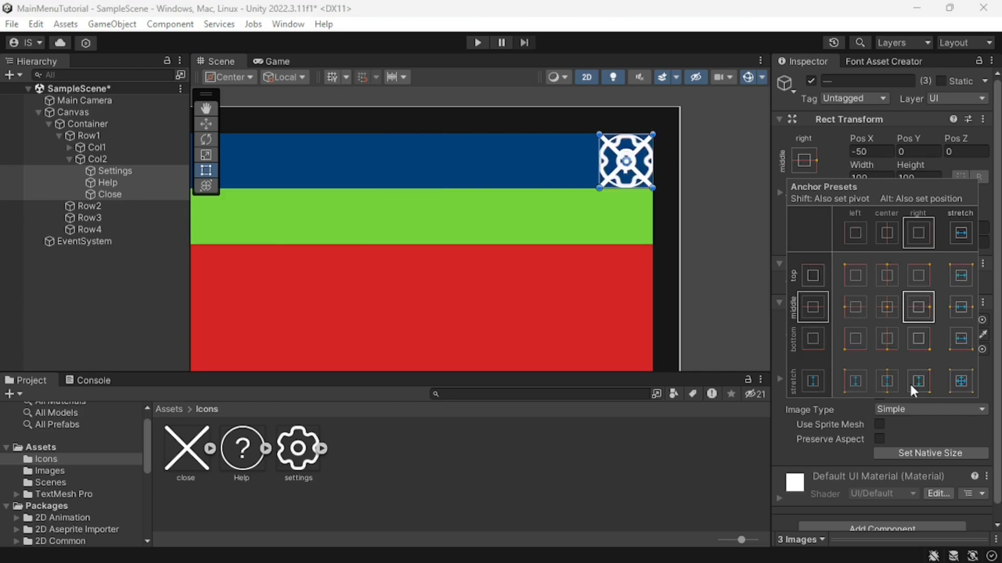
pyautogui.press('alt')
# - Select the Settings, Help and Close icons together and reset their horizontal position
pyautogui.click(134, 168)
pyautogui.keyDown('shift'); pyautogui.click(128, 190); pyautogui.keyUp('shift')
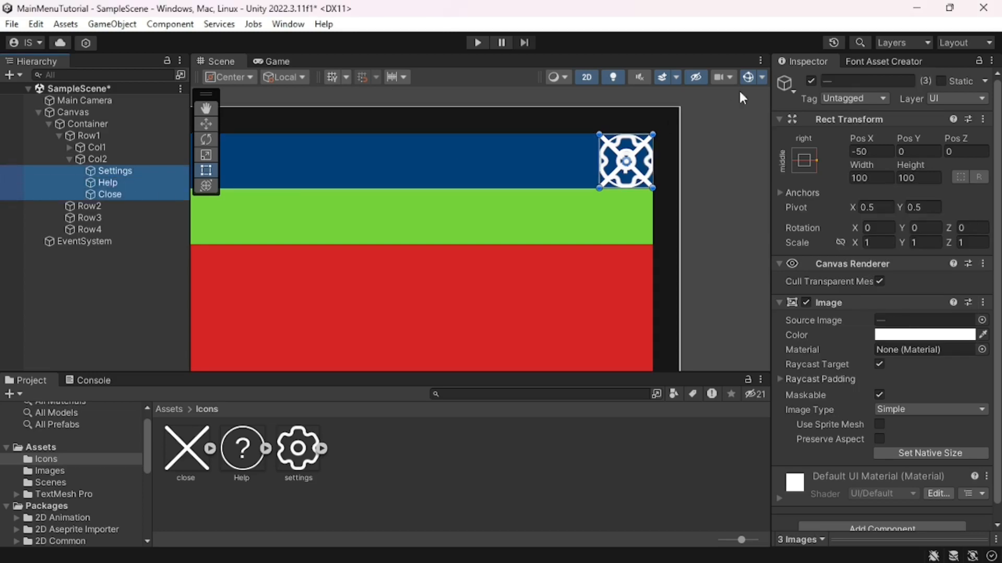
pyautogui.click(868, 152)
pyautogui.press('BackSpace')
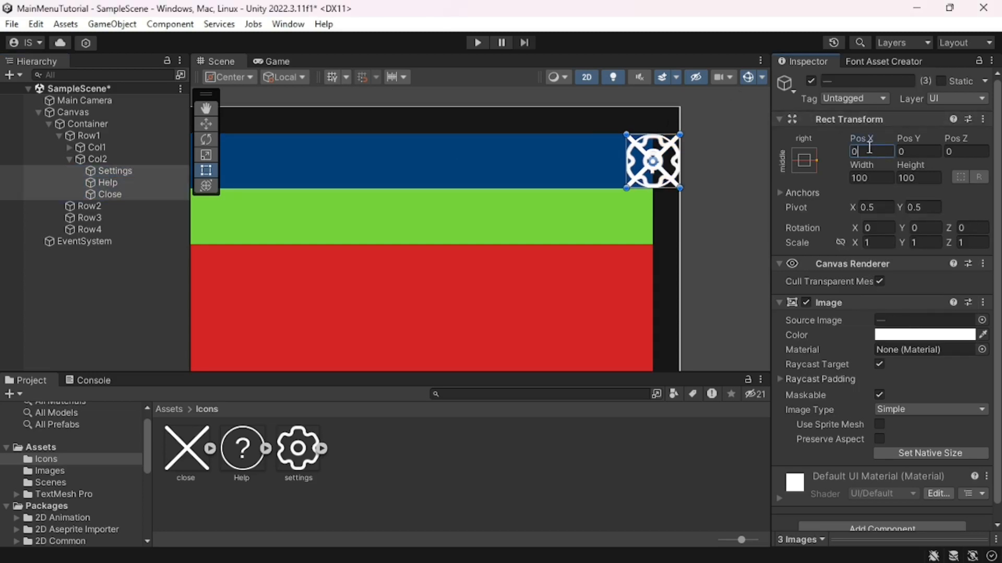
pyautogui.write('00')
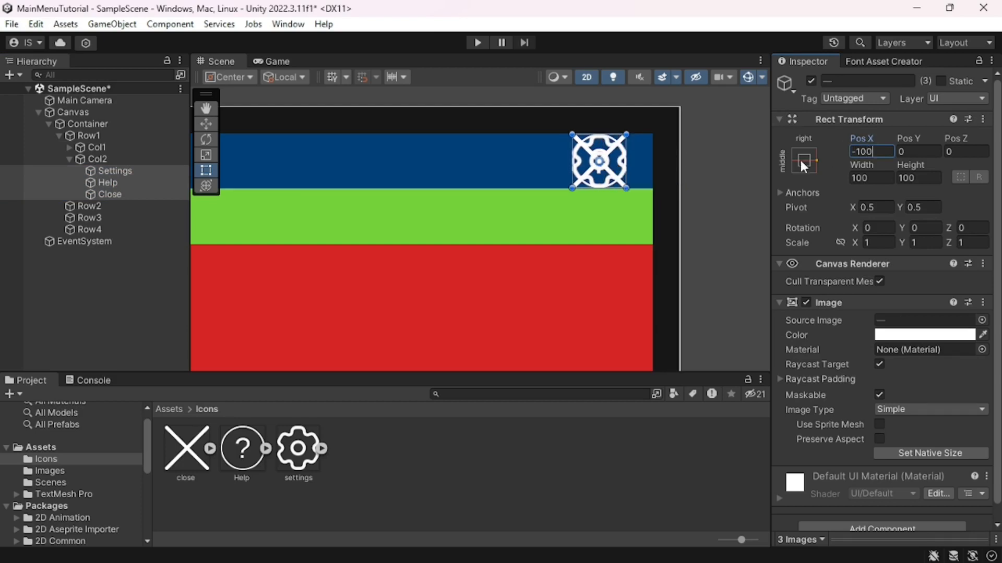
# - Scale the three header icons down to 0.5
pyautogui.click(125, 171)
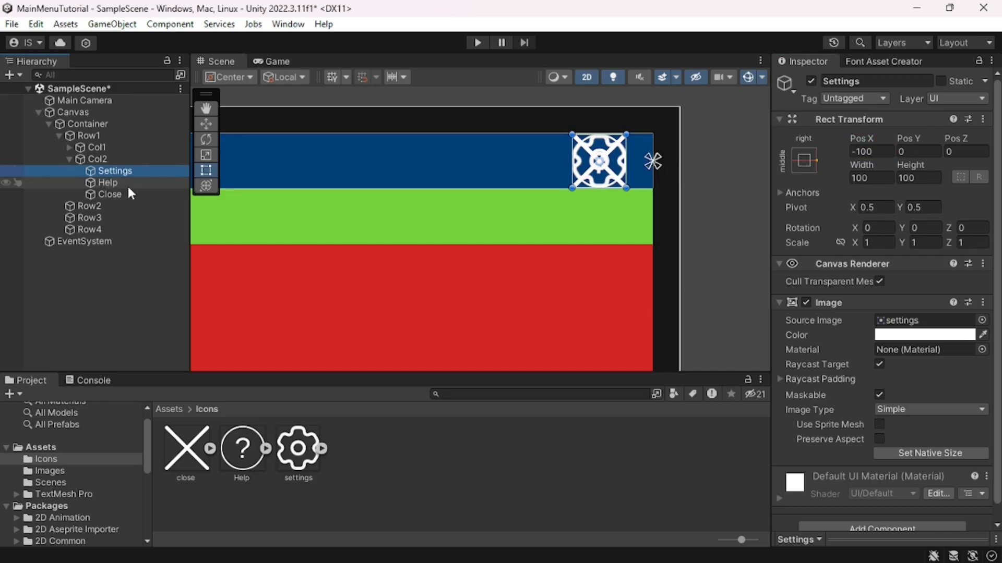
pyautogui.keyDown('shift'); pyautogui.click(120, 194); pyautogui.keyUp('shift')
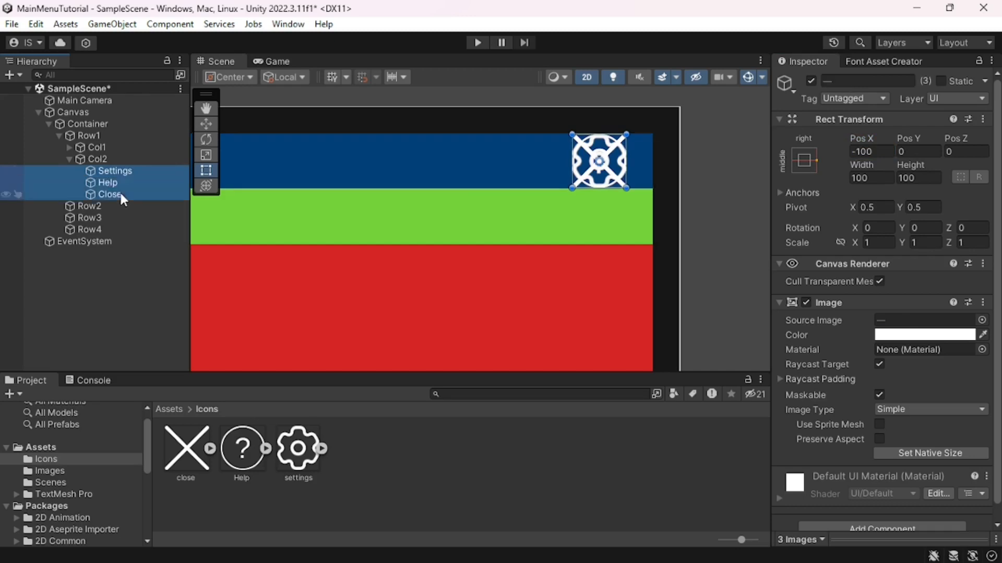
pyautogui.moveTo(844, 239); pyautogui.dragTo(838, 239)
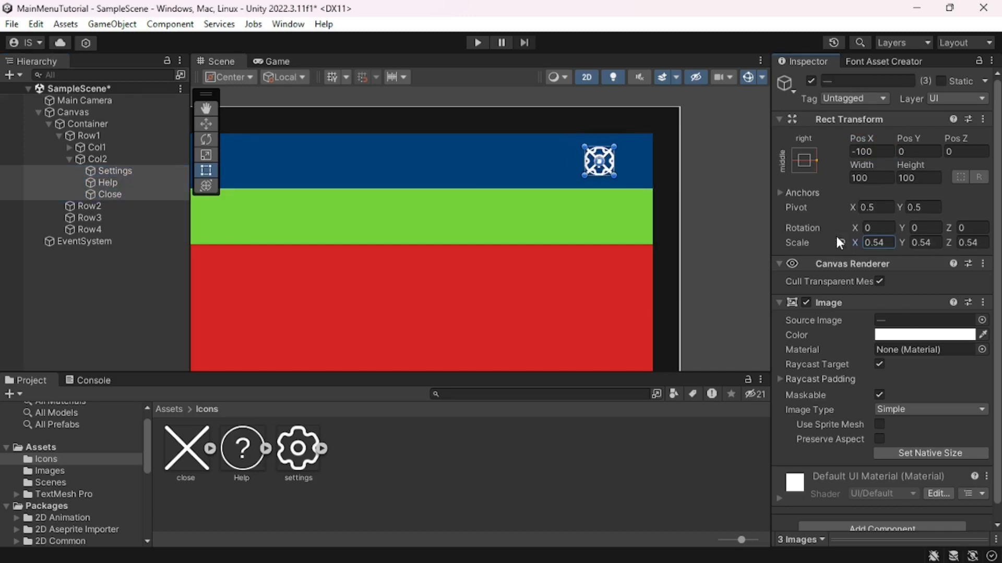
pyautogui.write('0.5')
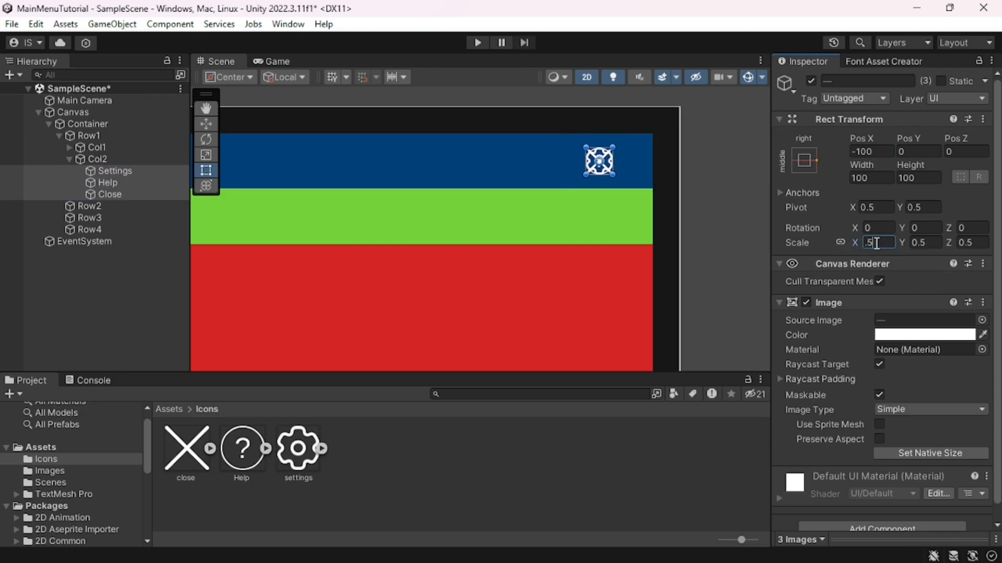
pyautogui.click(116, 184)
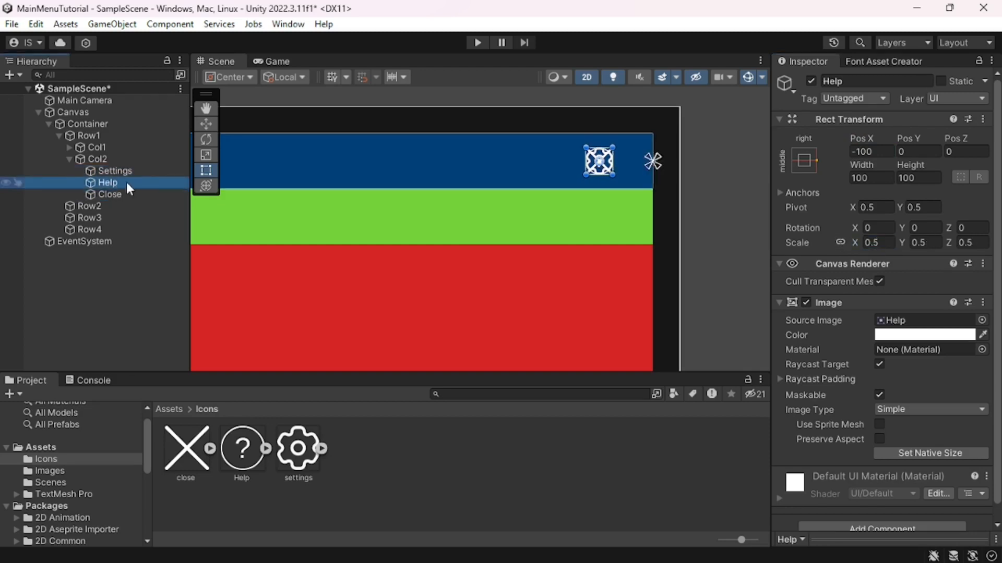
# - Offset the Settings and Help icons left of Close via Pos X, then preview in Game view
pyautogui.click(122, 171)
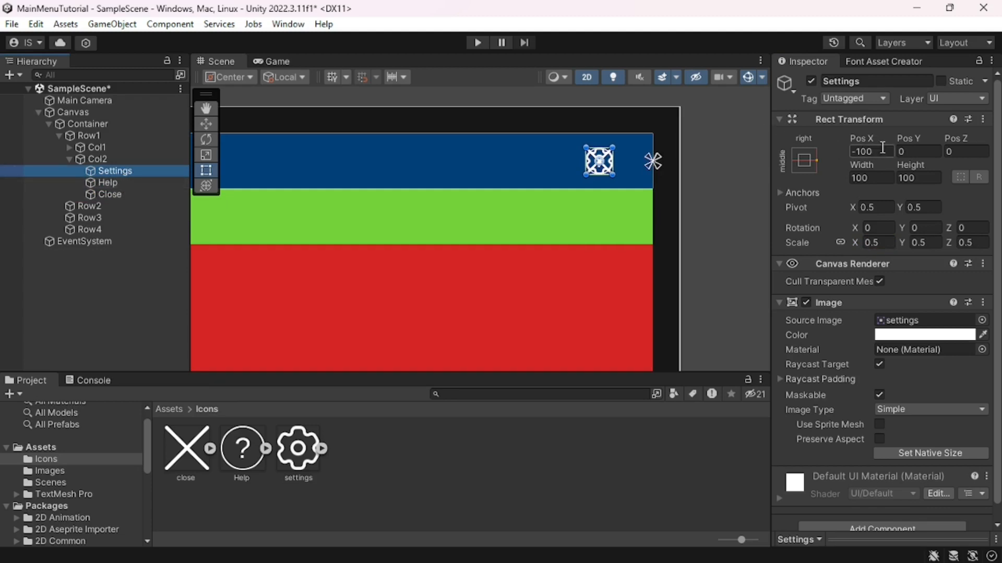
pyautogui.click(882, 151)
pyautogui.write('-5')
pyautogui.press('BackSpace')
pyautogui.write('200')
pyautogui.click(121, 182)
pyautogui.click(888, 152)
pyautogui.write('-100')
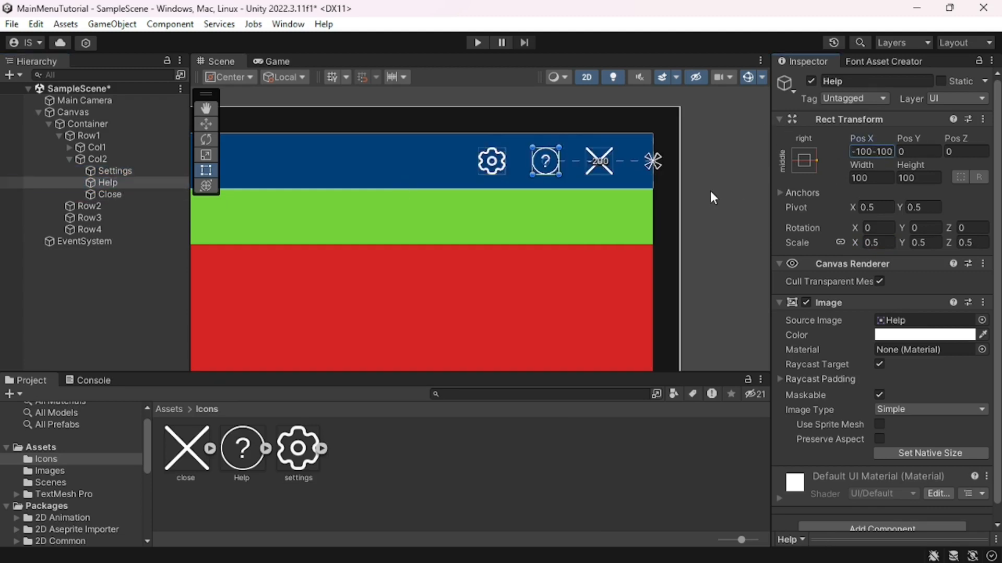
pyautogui.click(709, 192)
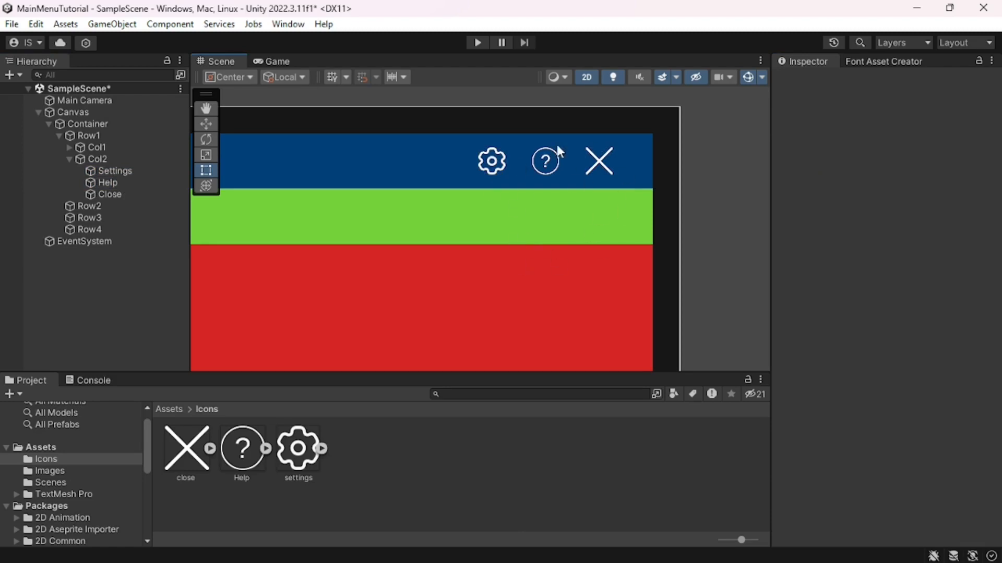
pyautogui.click(283, 63)
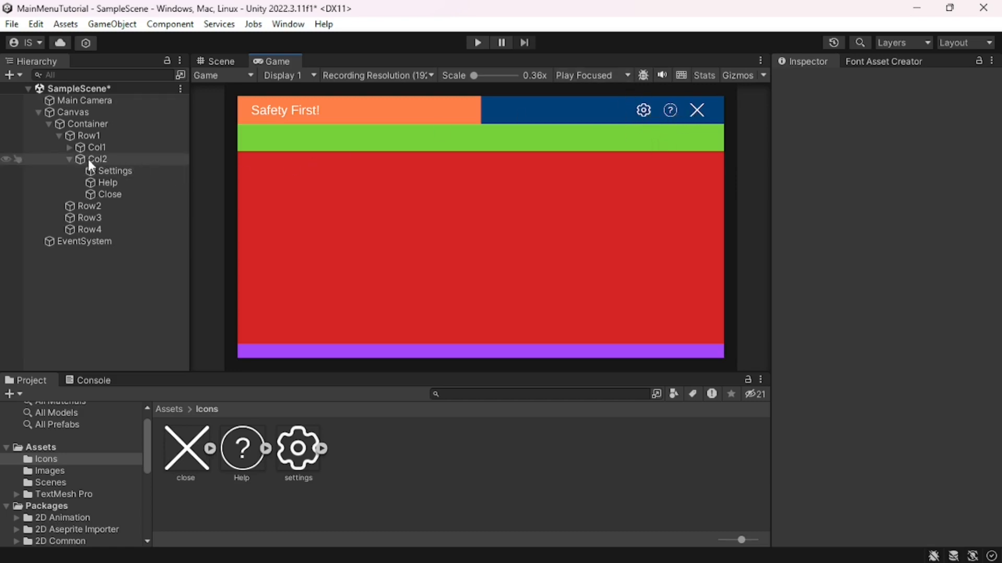
# - Fold up Col2 and Row1 in the Hierarchy and select Row2
pyautogui.click(69, 159)
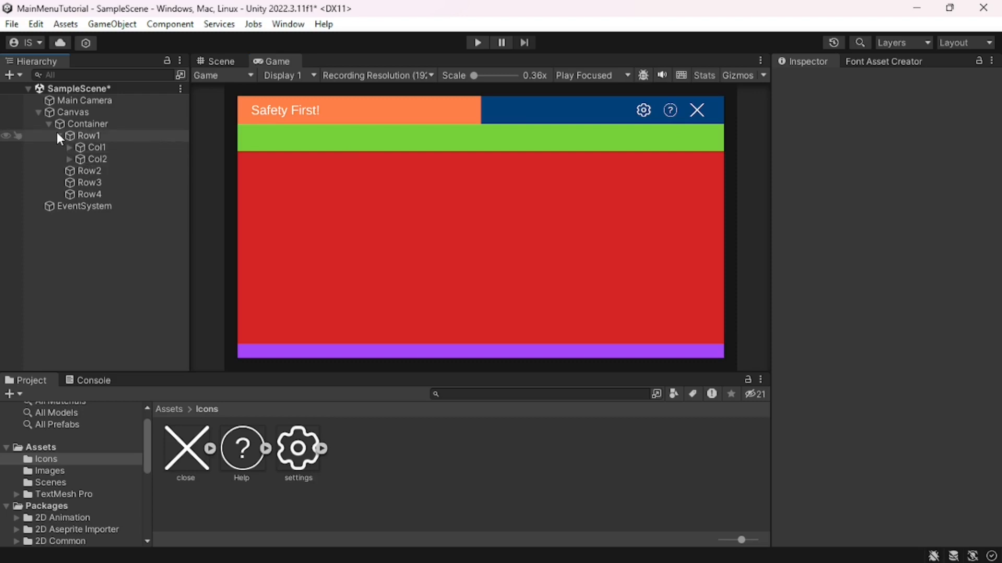
pyautogui.click(58, 135)
pyautogui.click(82, 149)
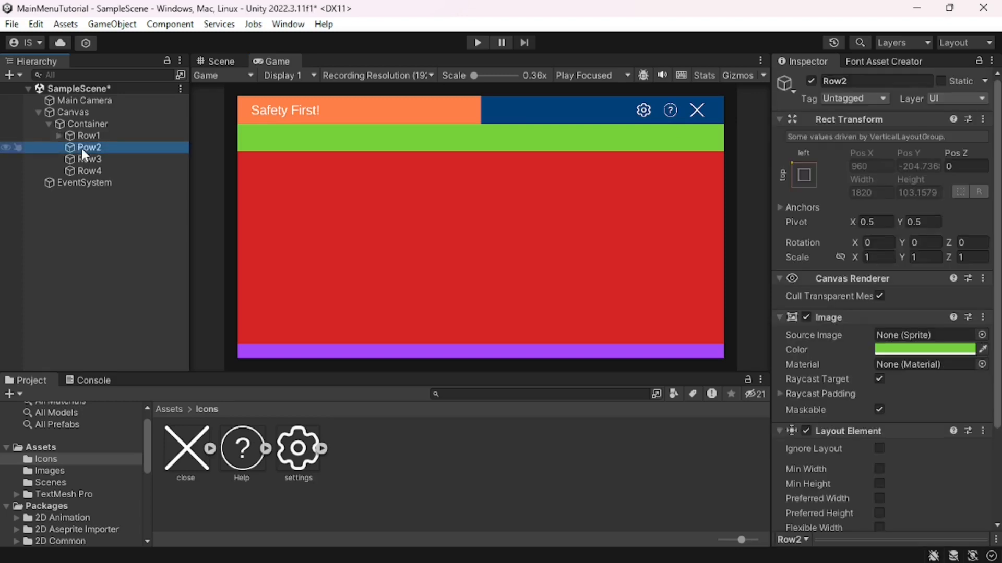
# - Create an empty child of Row2 named TrainTab
pyautogui.rightClick(81, 148)
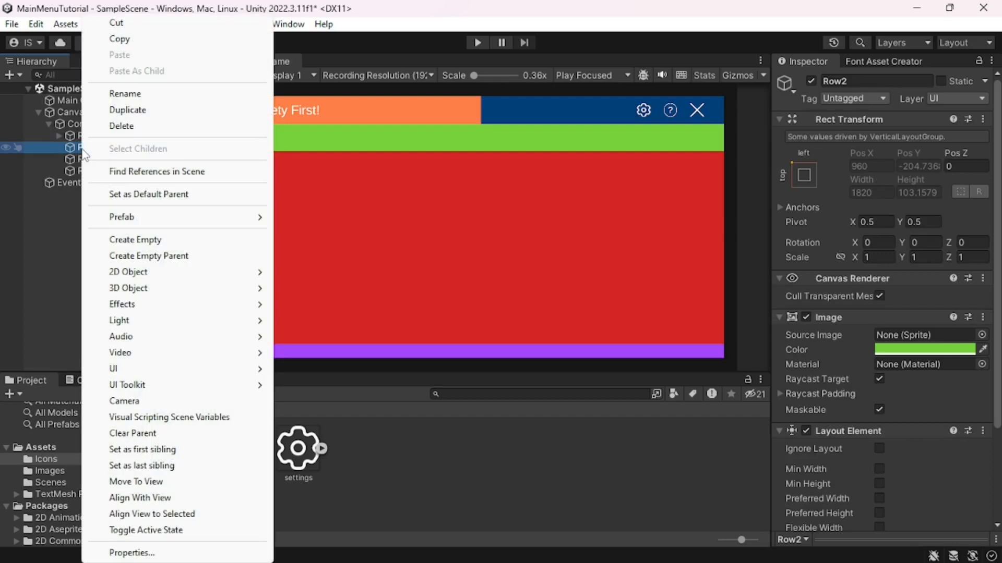
pyautogui.click(151, 241)
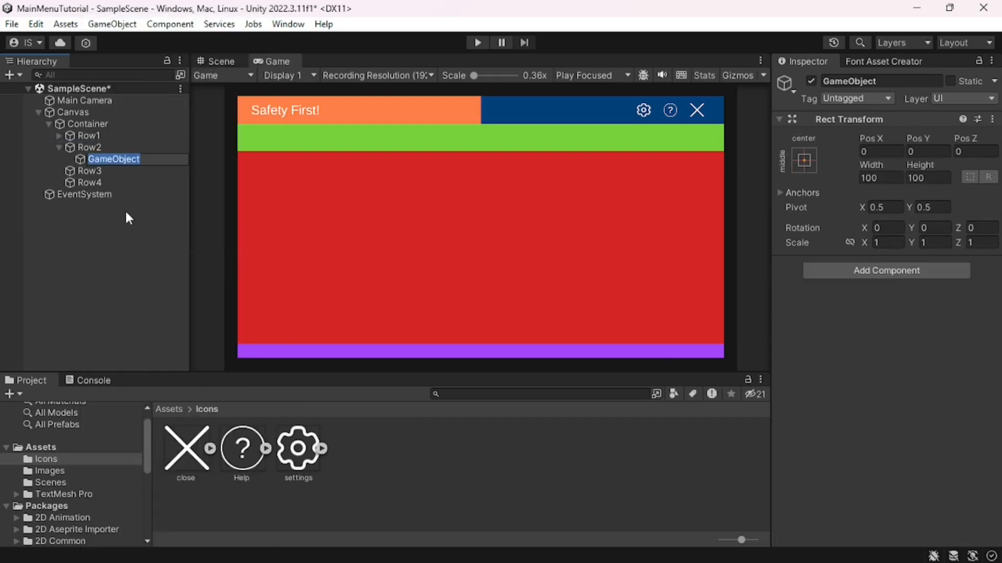
pyautogui.write('TrainTab')
pyautogui.press('Return')
# - Duplicate TrainTab, rename the copy TestTab, and switch to the SST reference project
pyautogui.hotkey('ctrl', 'd')
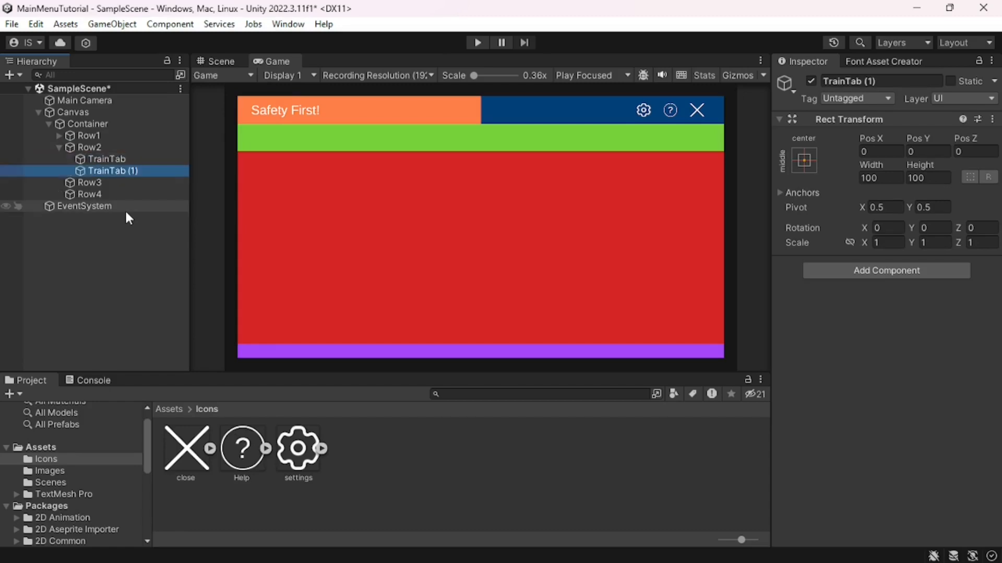
pyautogui.press('F2')
pyautogui.press('End')
pyautogui.press('BackSpace')
pyautogui.press('BackSpace')
pyautogui.press('BackSpace')
pyautogui.press('BackSpace')
pyautogui.press('Home')
pyautogui.press('Delete')
pyautogui.press('Delete')
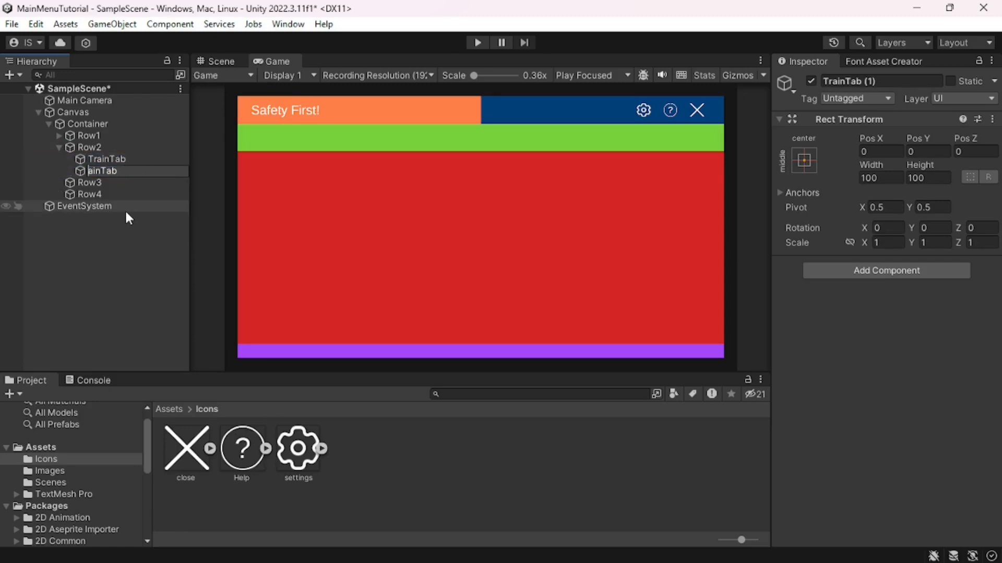
pyautogui.press('Delete')
pyautogui.press('Delete')
pyautogui.press('Delete')
pyautogui.write('Test')
pyautogui.press('Return')
pyautogui.hotkey('alt', 'Tab')
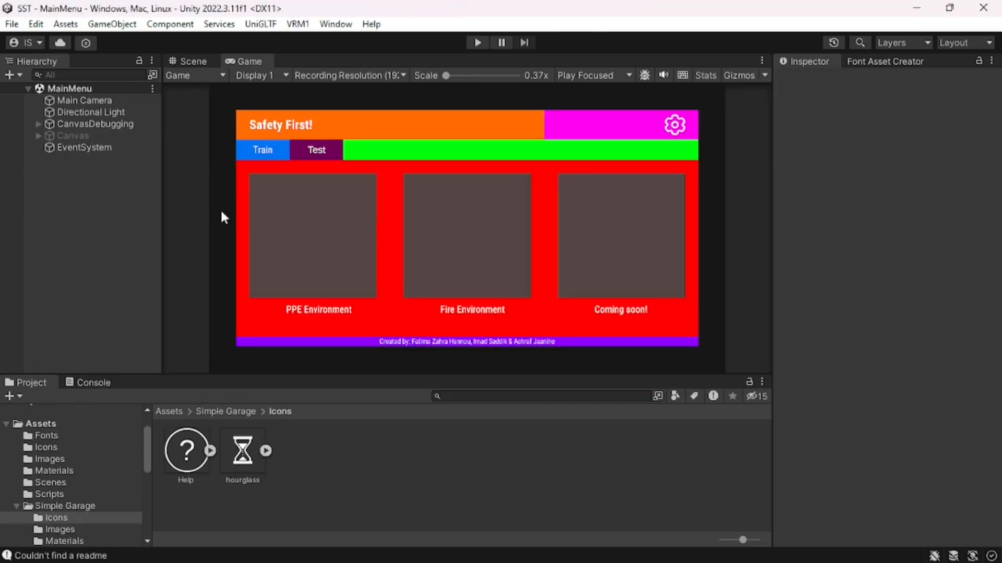
# - Expand CanvasDebugging, Container and Row2 in the reference Hierarchy to see Row2's Col1 and Col2
pyautogui.click(38, 137)
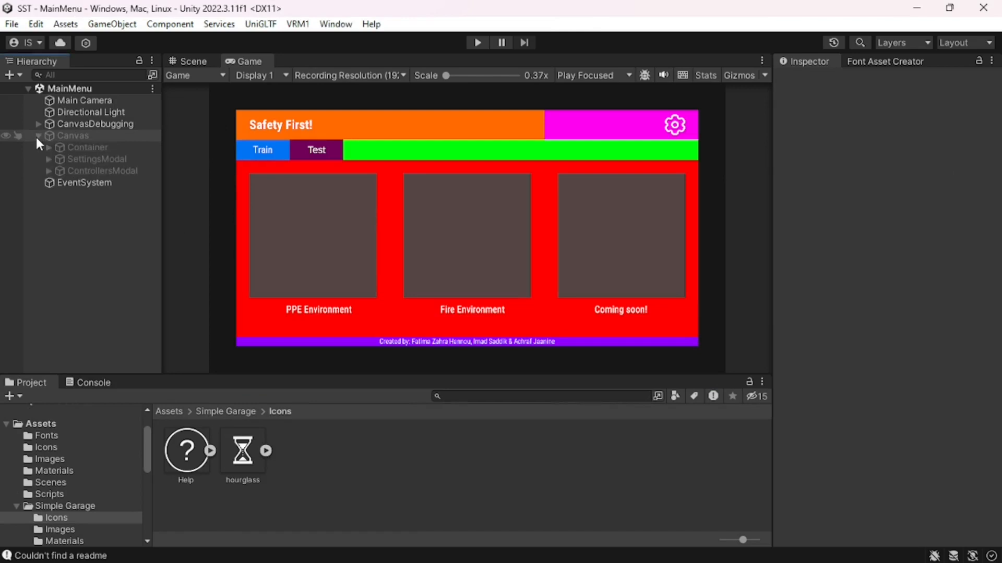
pyautogui.click(38, 136)
pyautogui.click(38, 124)
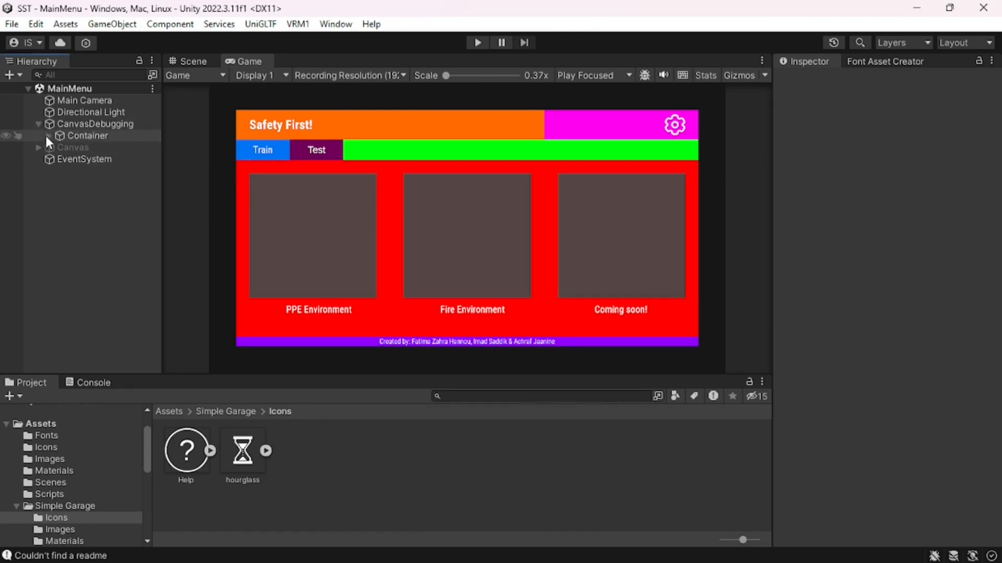
pyautogui.click(49, 135)
pyautogui.click(59, 159)
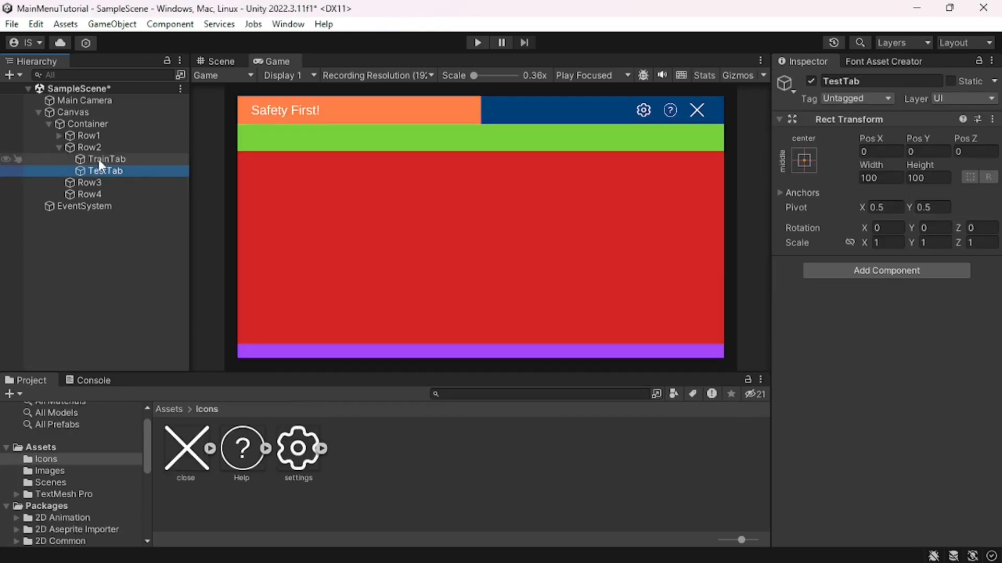
# - Add a Horizontal Layout Group to Row2 and enable Control Child Size height
pyautogui.click(88, 148)
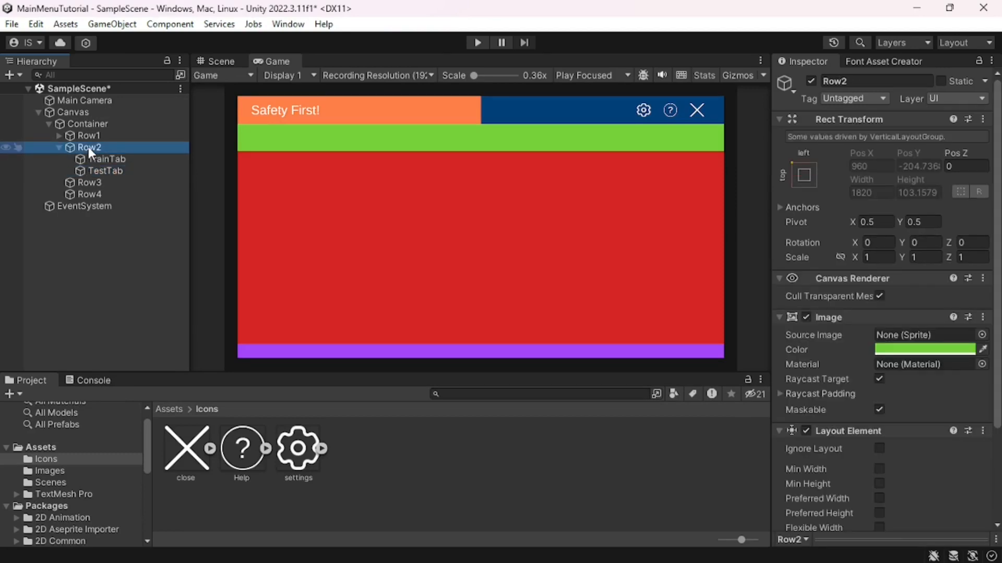
pyautogui.scroll(-3, 823, 347)
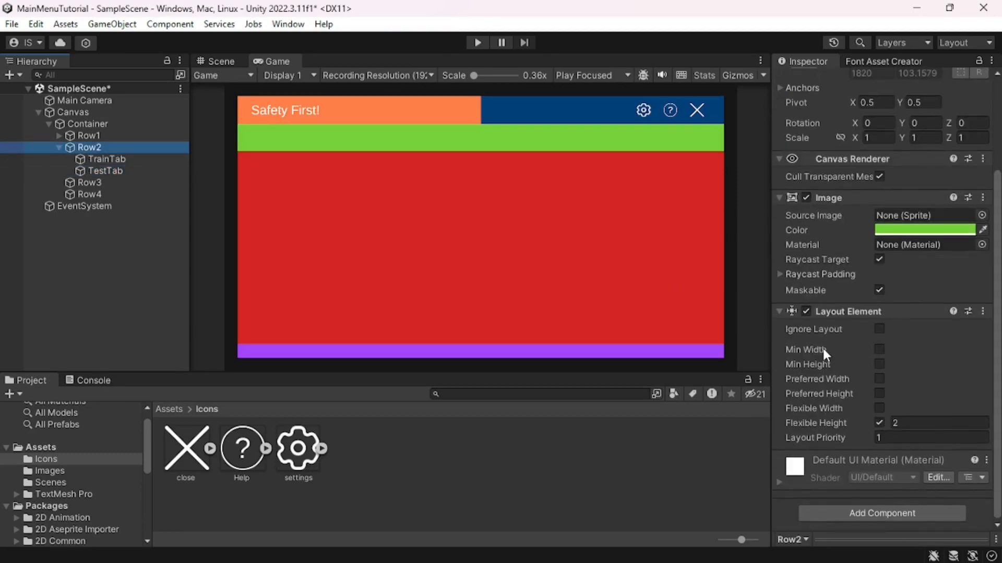
pyautogui.click(834, 510)
pyautogui.write('Ho')
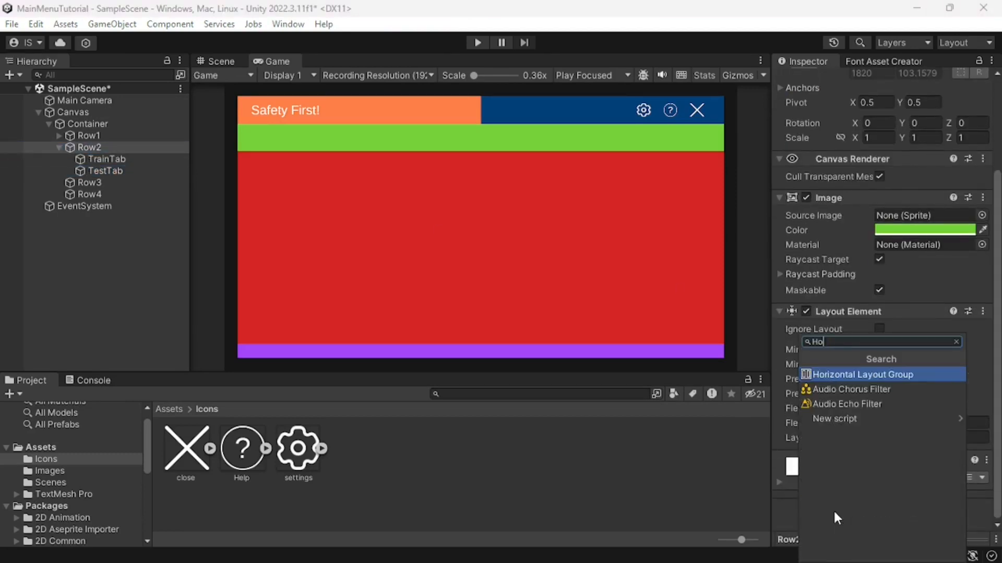
pyautogui.write('ri')
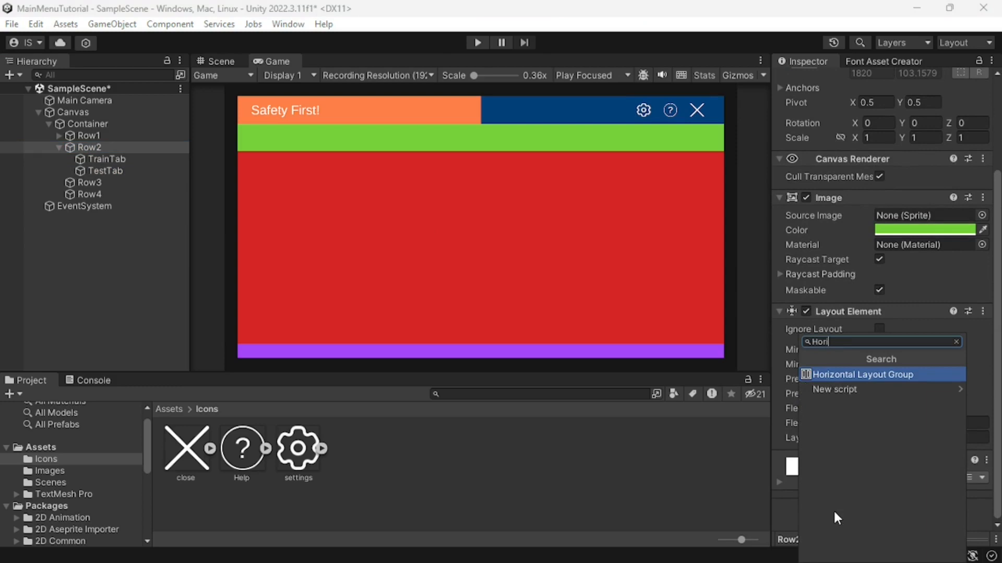
pyautogui.click(907, 375)
pyautogui.scroll(-3, 822, 452)
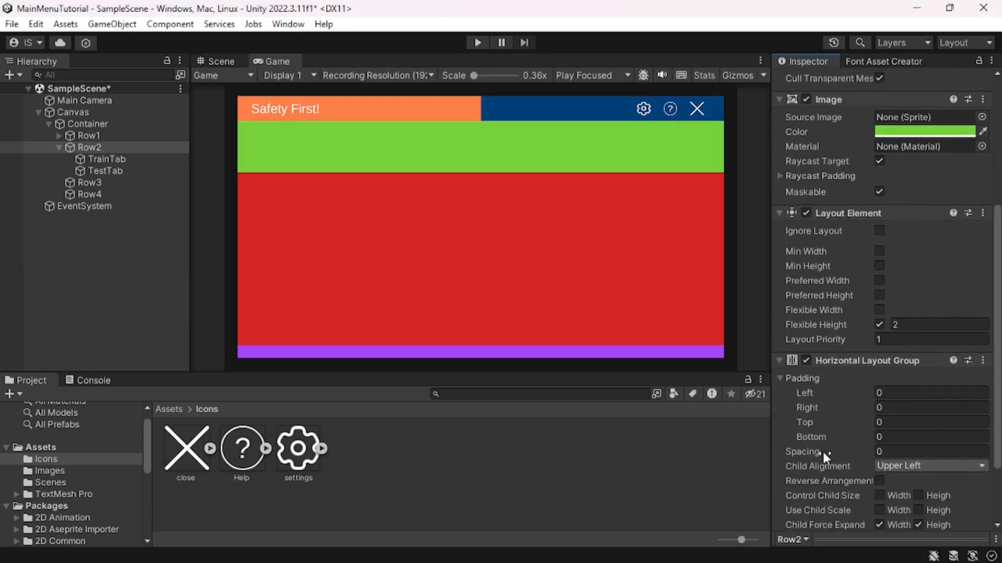
pyautogui.scroll(-1, 822, 451)
pyautogui.scroll(-2, 822, 452)
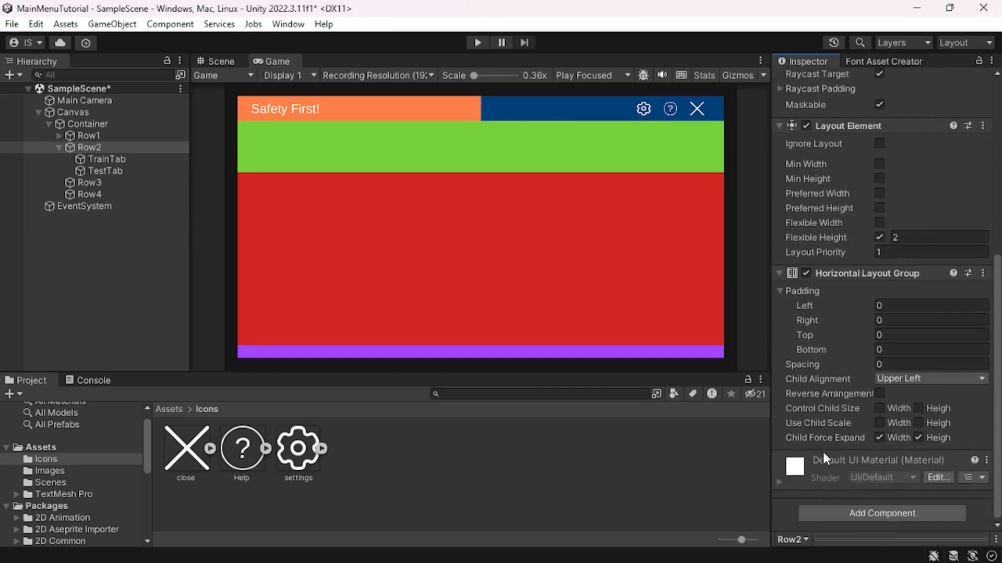
pyautogui.click(918, 409)
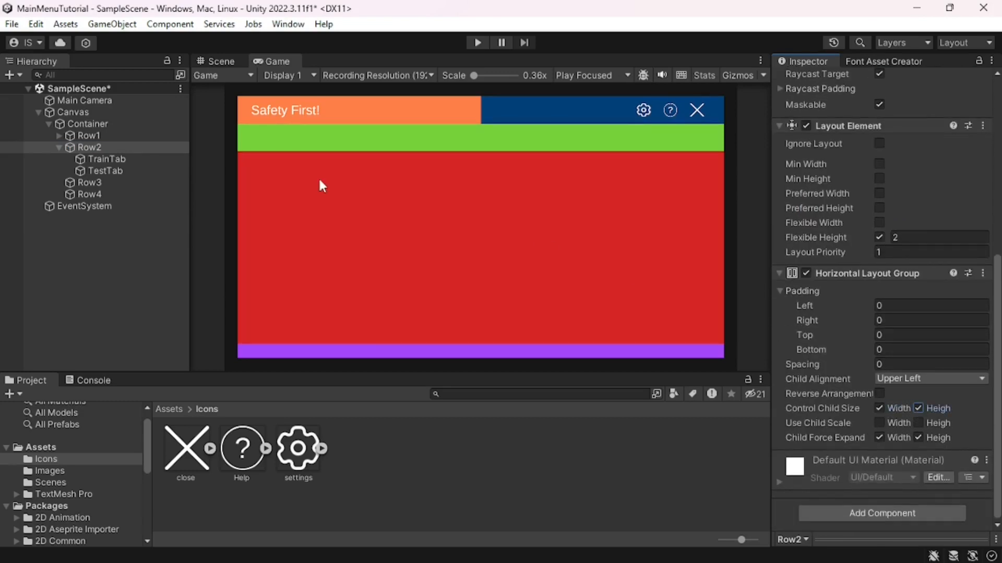
pyautogui.click(129, 159)
# - Add an Image component to both TrainTab and TestTab
pyautogui.hotkey('shift', 'Down')
pyautogui.hotkey('shift', 'Down')
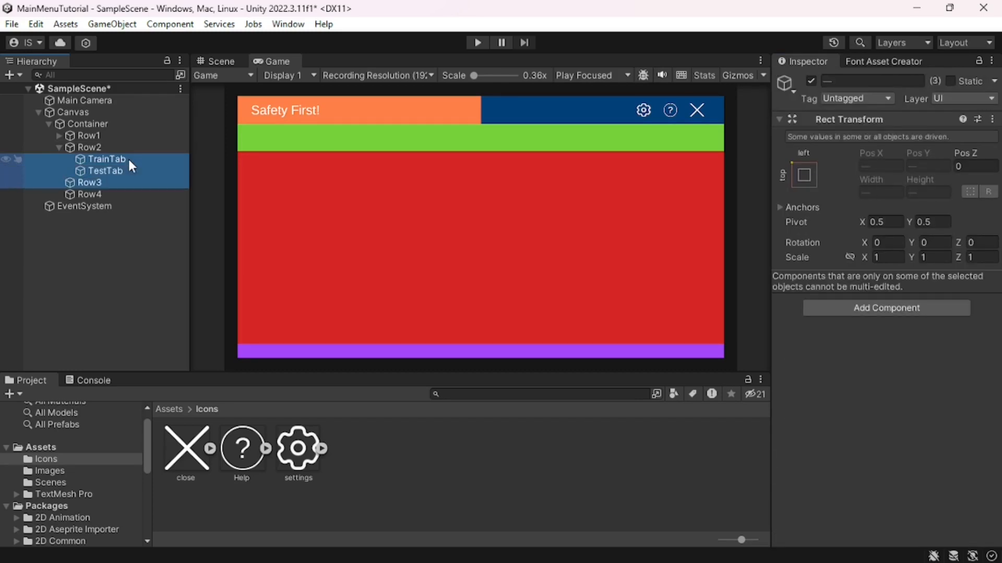
pyautogui.hotkey('shift', 'Up')
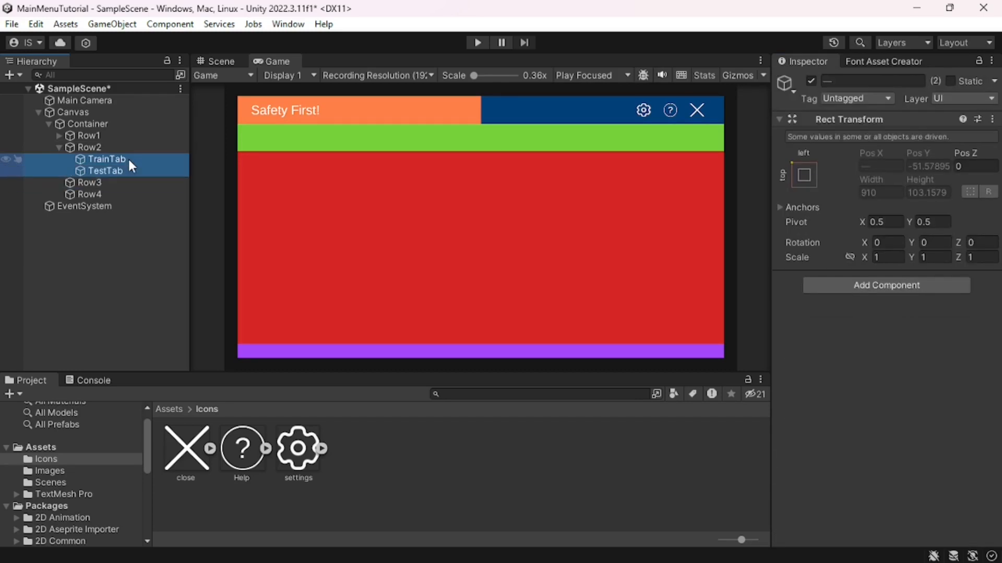
pyautogui.click(858, 289)
pyautogui.write('Ima')
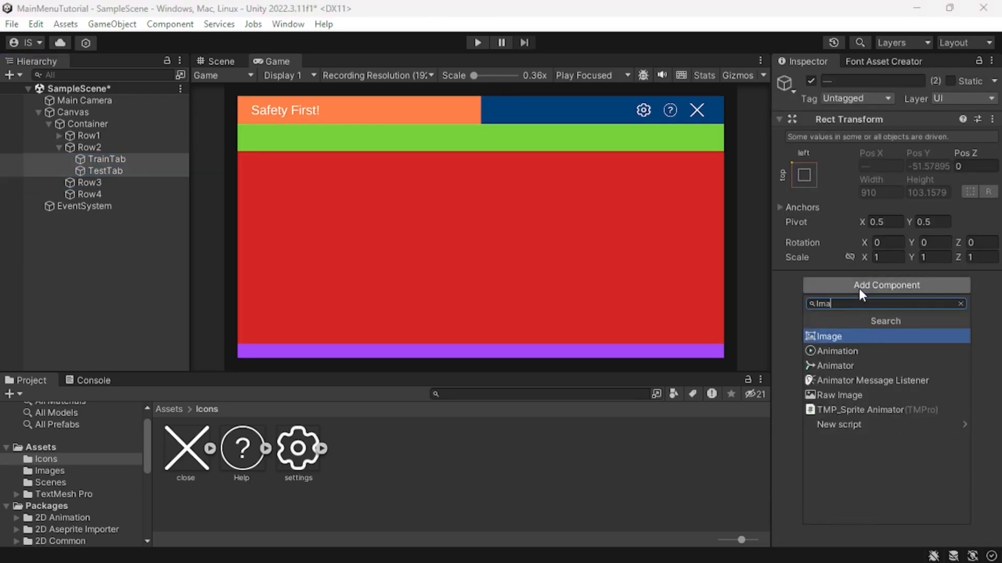
pyautogui.press('Return')
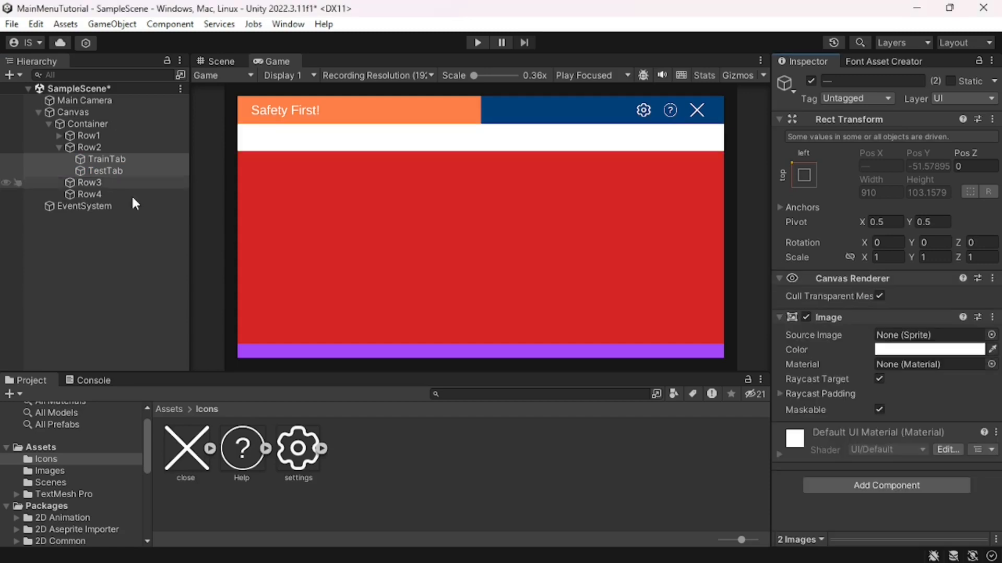
# - Colour TestTab's image a bright saturated yellow
pyautogui.click(117, 171)
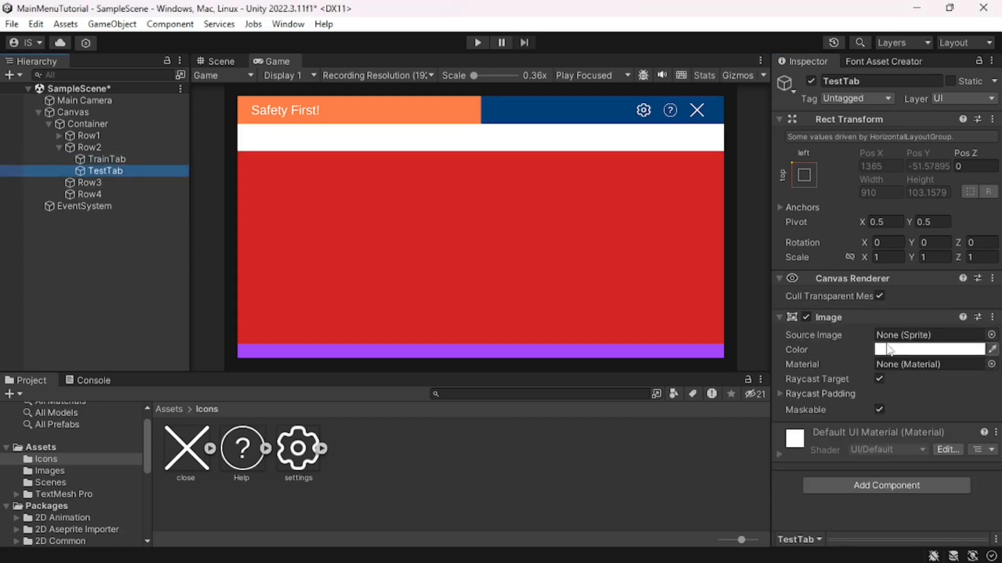
pyautogui.click(898, 349)
pyautogui.click(945, 262)
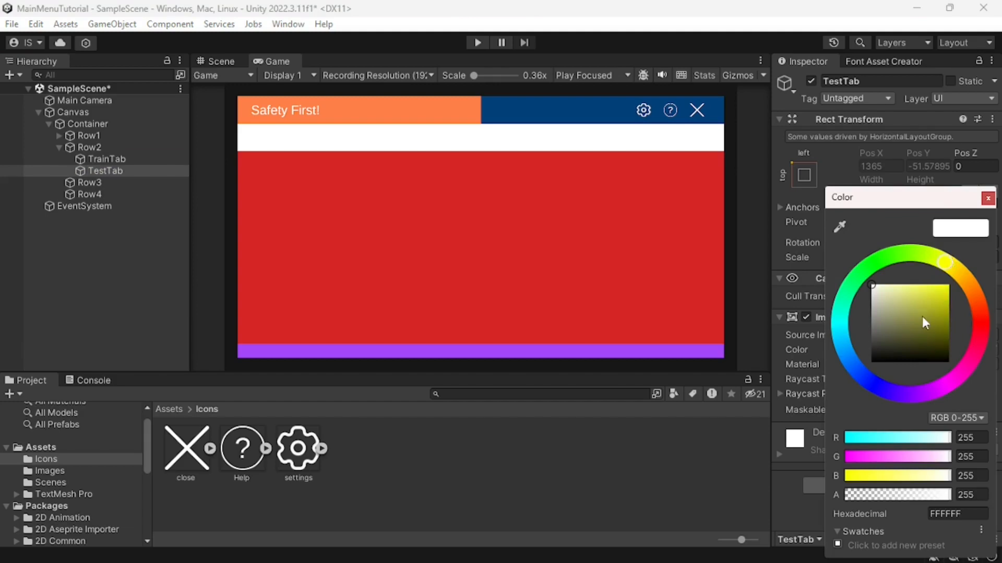
pyautogui.moveTo(921, 316); pyautogui.dragTo(959, 271)
pyautogui.click(988, 198)
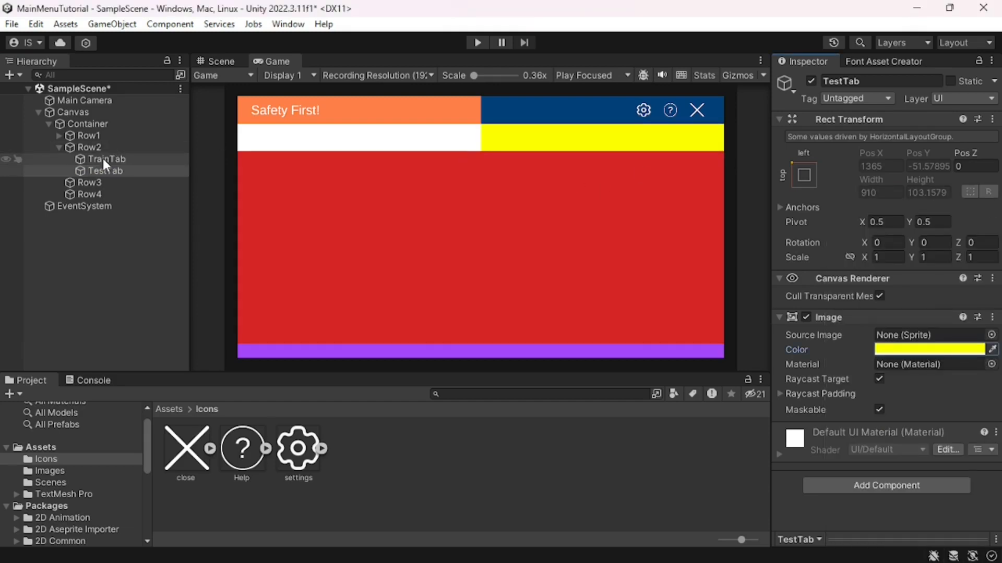
pyautogui.click(88, 147)
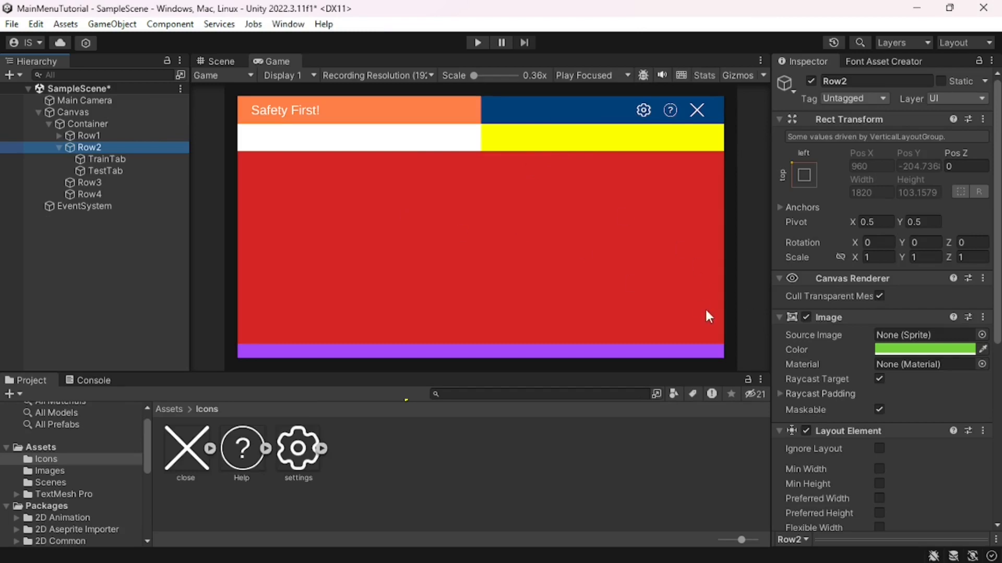
# - Stop Row2's tabs from stretching to fill the row, and select both tabs
pyautogui.scroll(-8, 815, 347)
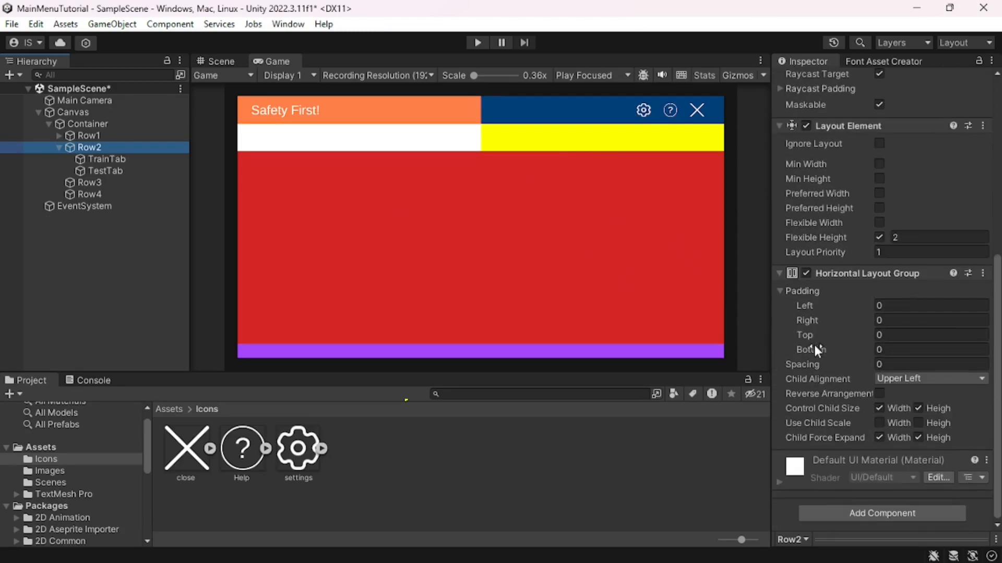
pyautogui.click(879, 437)
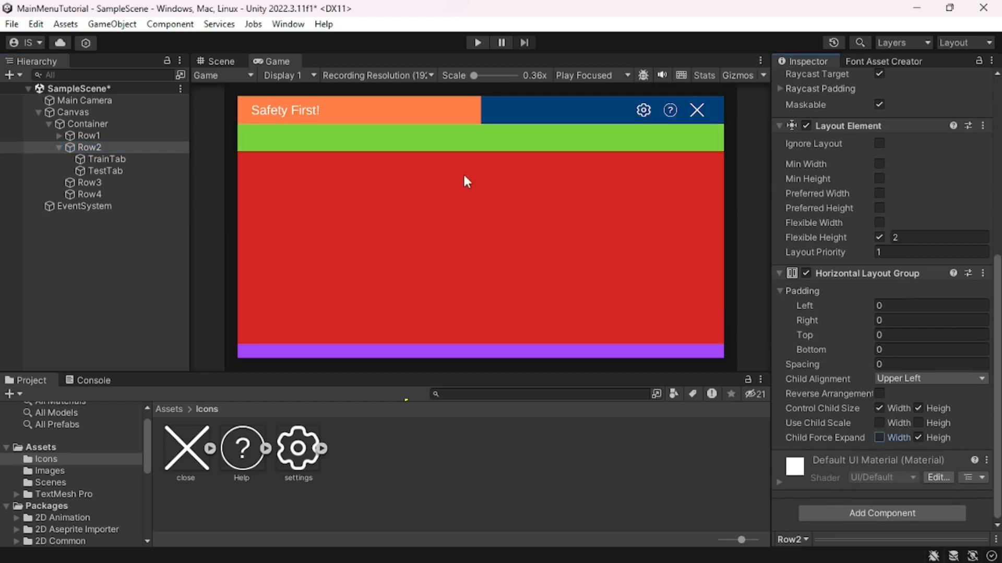
pyautogui.click(119, 158)
pyautogui.hotkey('shift', 'Down')
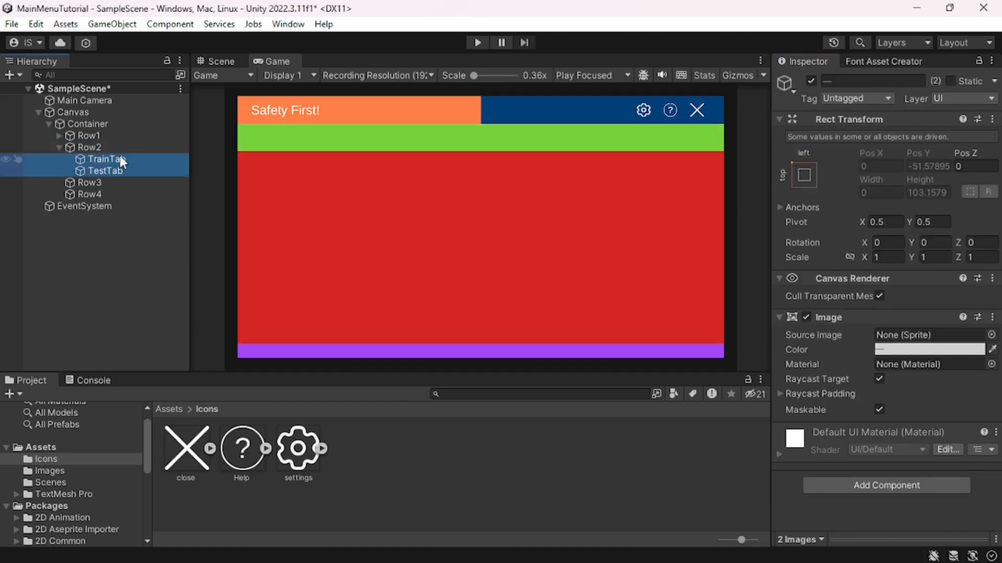
# - Add a Layout Element to both tabs with Preferred Width 200
pyautogui.click(831, 489)
pyautogui.write('Layou')
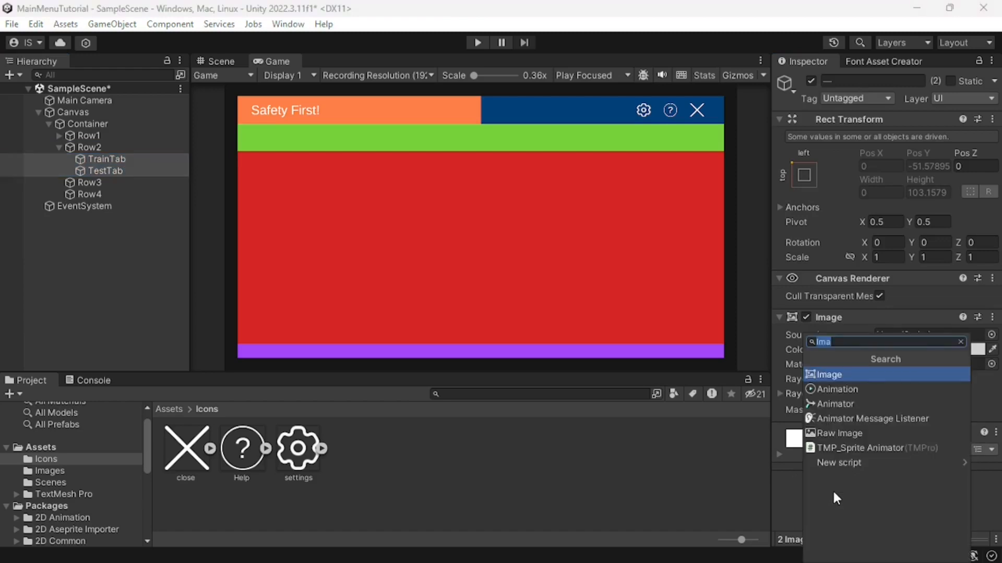
pyautogui.press('Return')
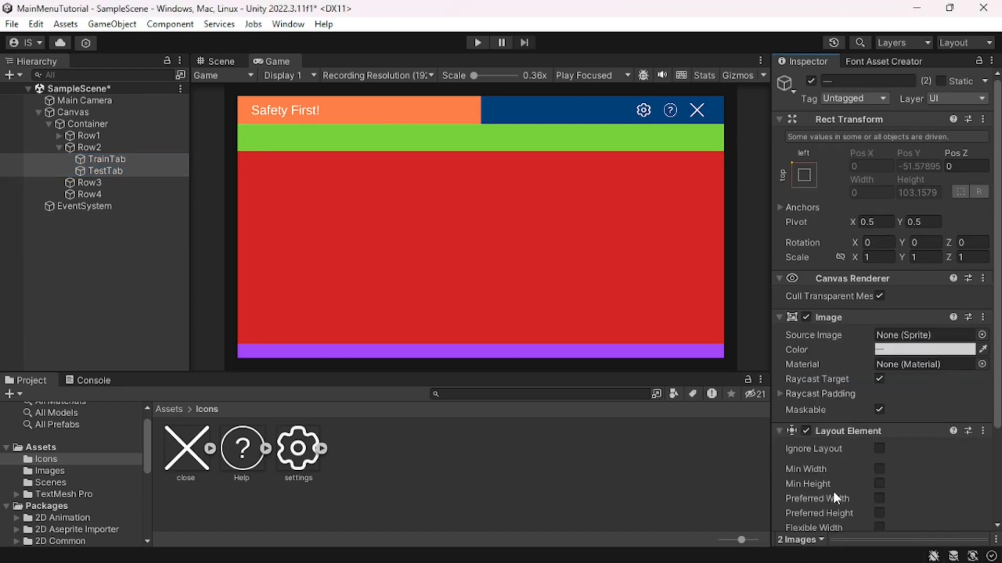
pyautogui.scroll(-5, 835, 416)
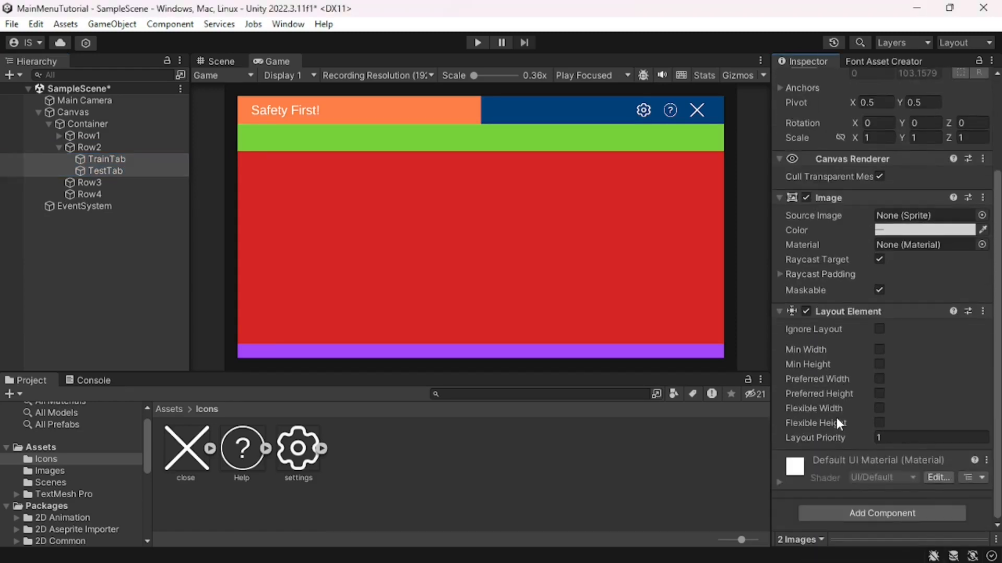
pyautogui.click(879, 379)
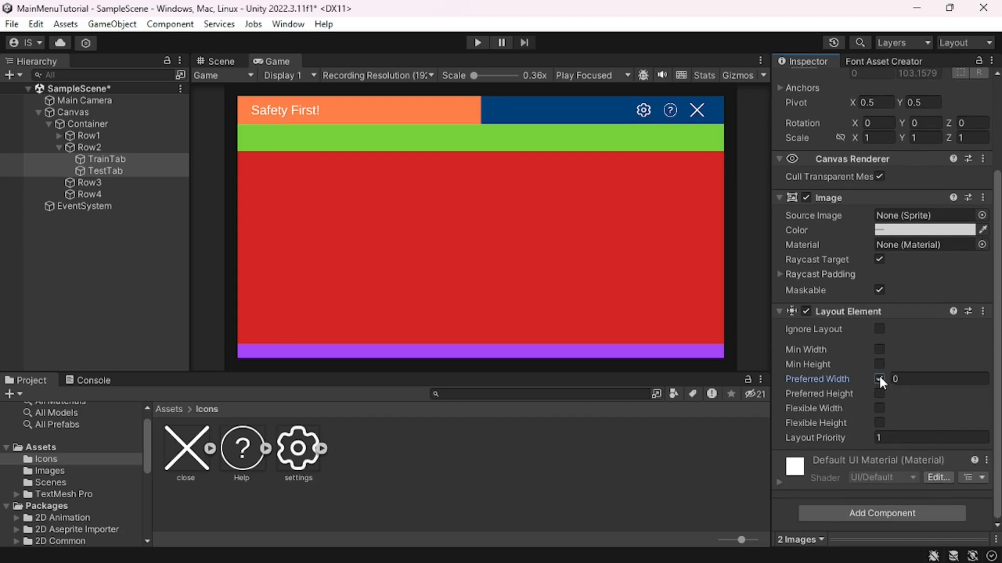
pyautogui.click(913, 377)
pyautogui.write('150')
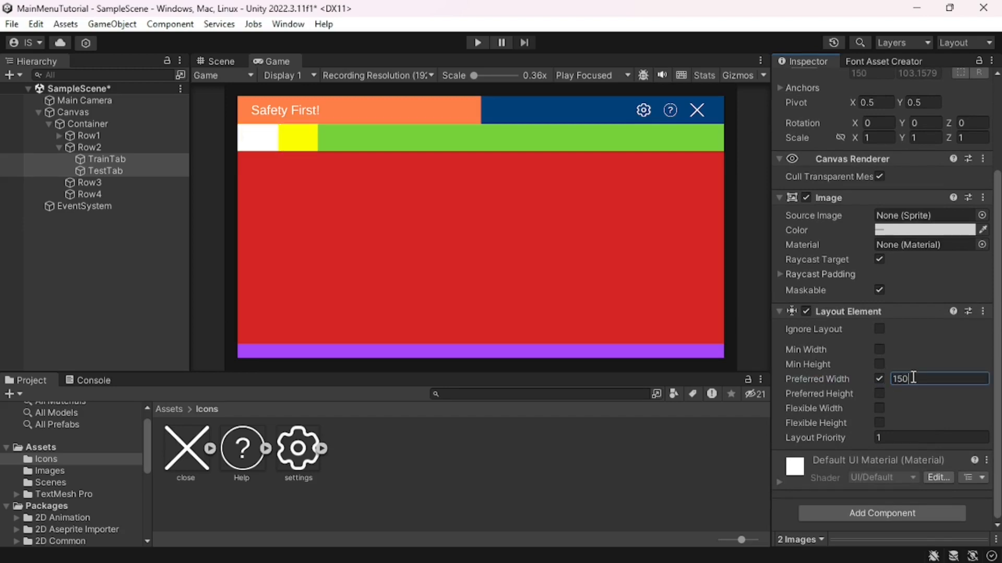
pyautogui.press('BackSpace')
pyautogui.press('BackSpace')
pyautogui.press('BackSpace')
pyautogui.write('200')
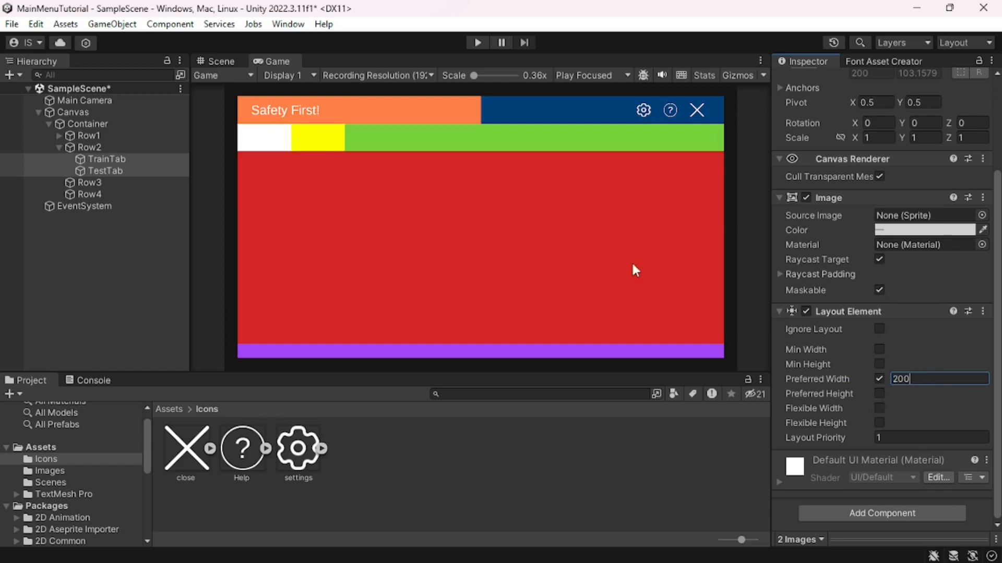
# - Colour TrainTab's image pink (FB4DE1)
pyautogui.click(121, 158)
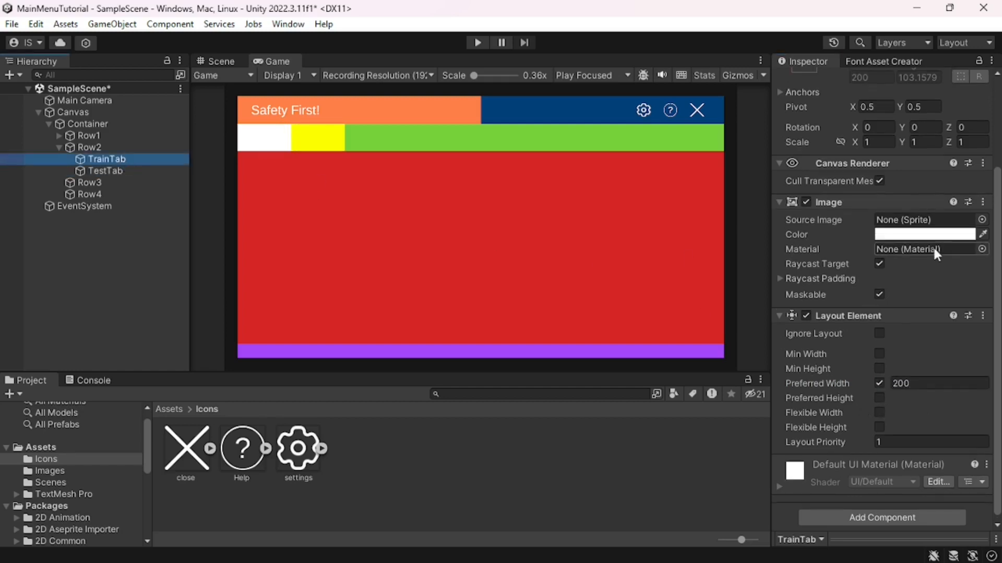
pyautogui.click(941, 235)
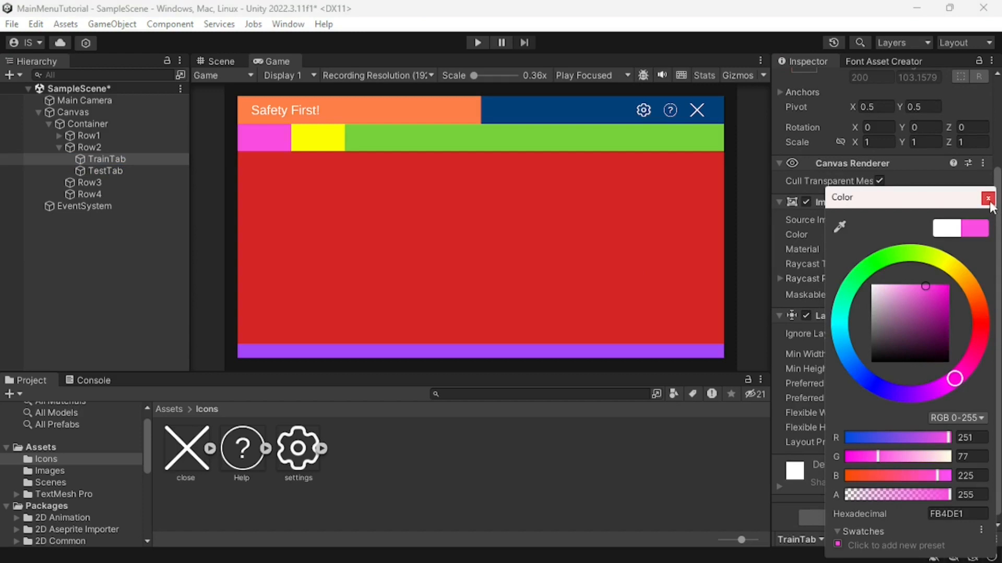
pyautogui.click(988, 199)
# - Add a TextMeshPro text child named Train under TrainTab
pyautogui.rightClick(103, 159)
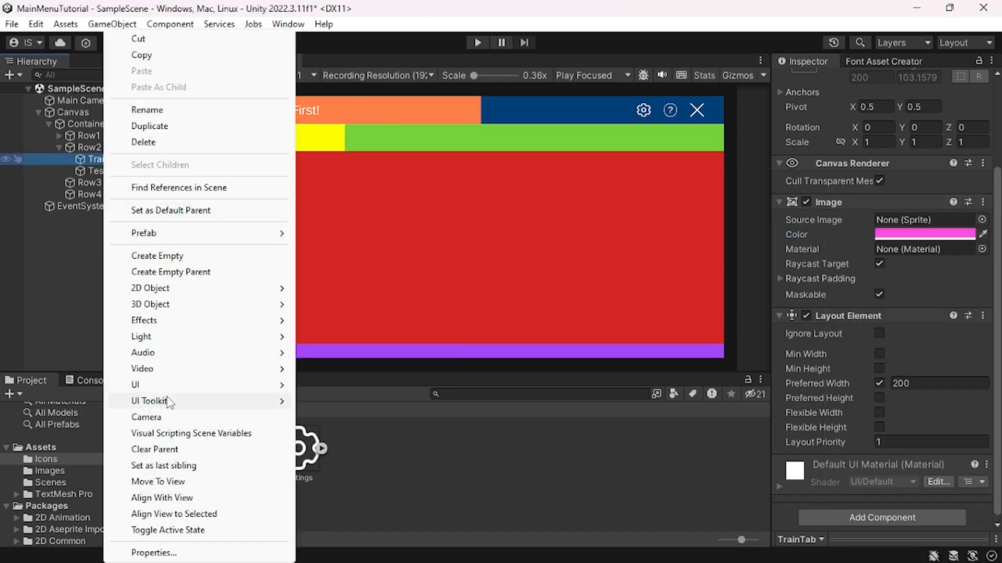
pyautogui.moveTo(204, 388)
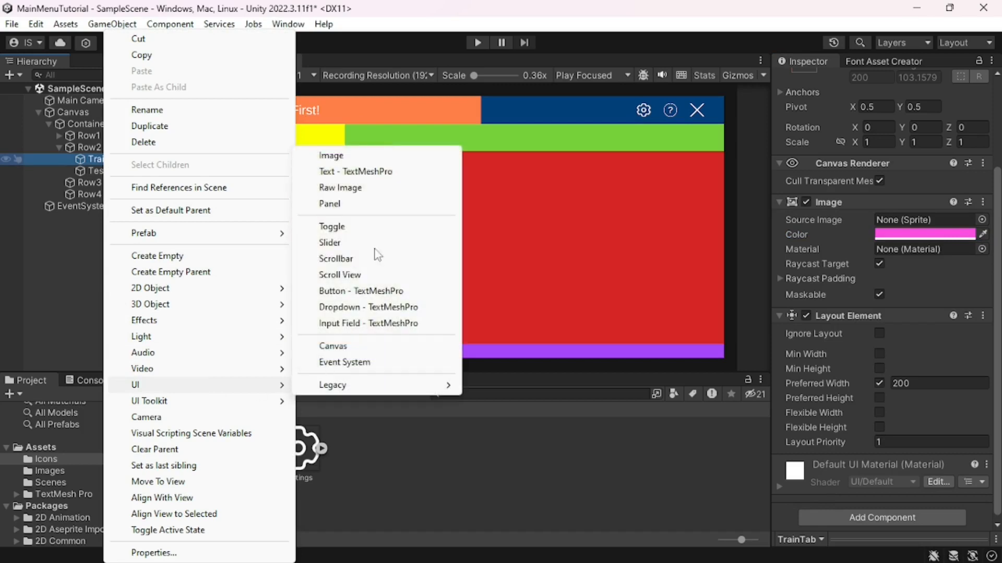
pyautogui.click(359, 177)
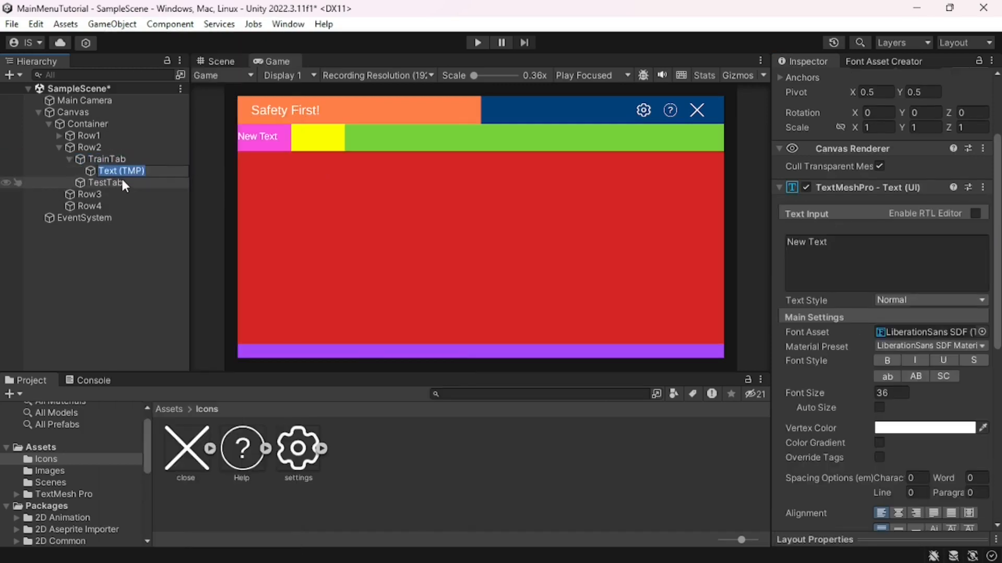
pyautogui.write('Train')
pyautogui.press('Return')
# - Add a TextMeshPro text child named Test under TestTab, then return to the Scene view
pyautogui.rightClick(122, 181)
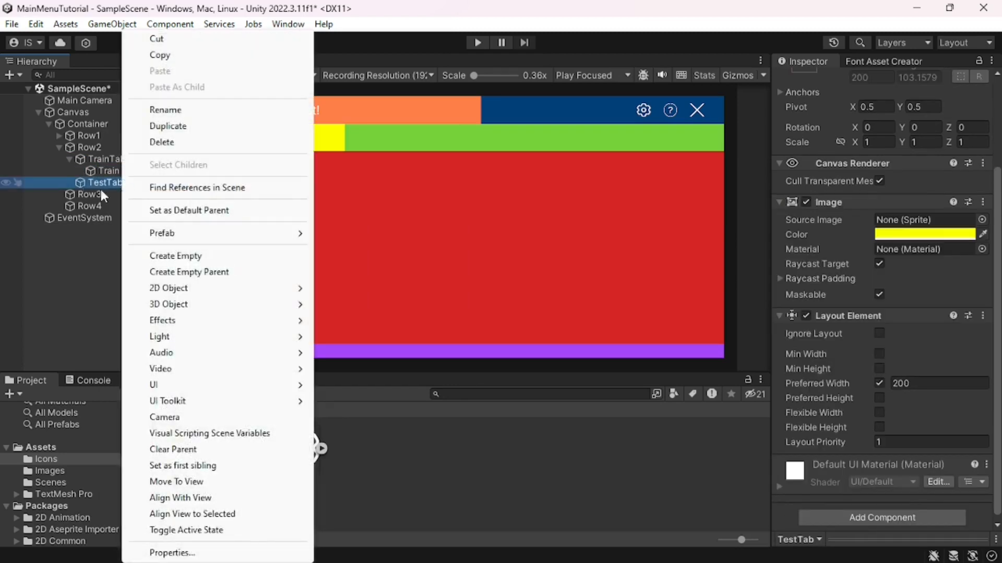
pyautogui.moveTo(159, 384)
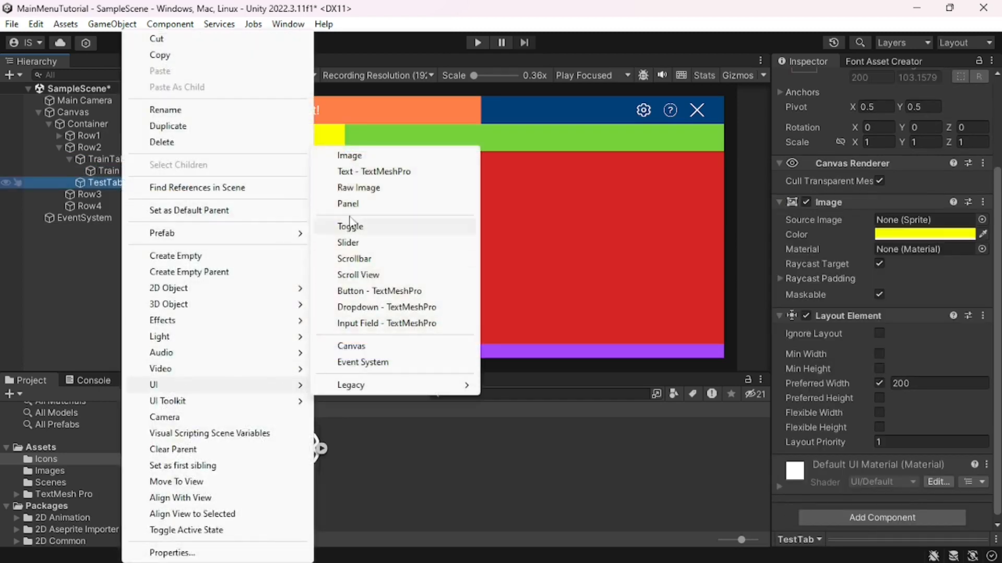
pyautogui.click(357, 171)
pyautogui.write('Test')
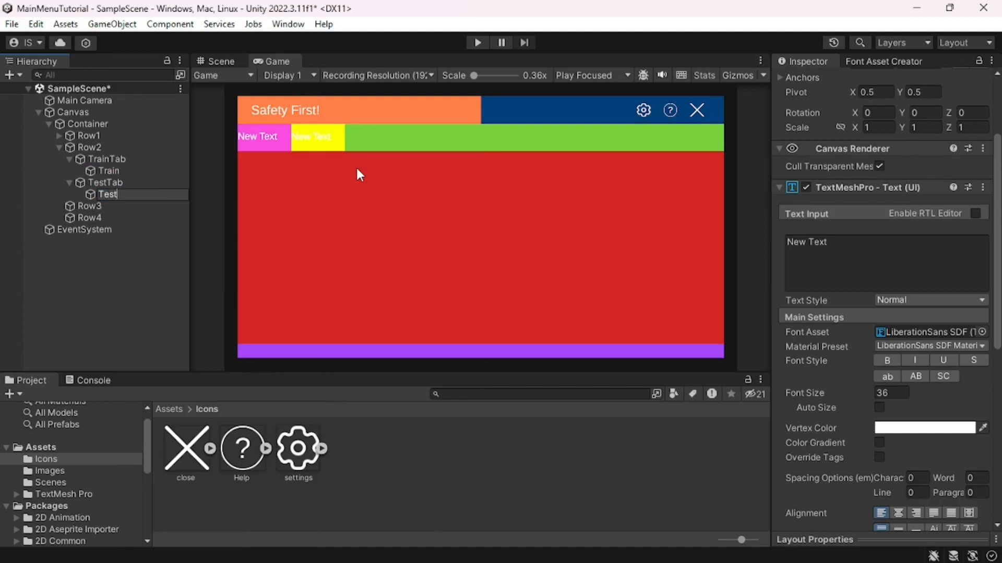
pyautogui.press('Return')
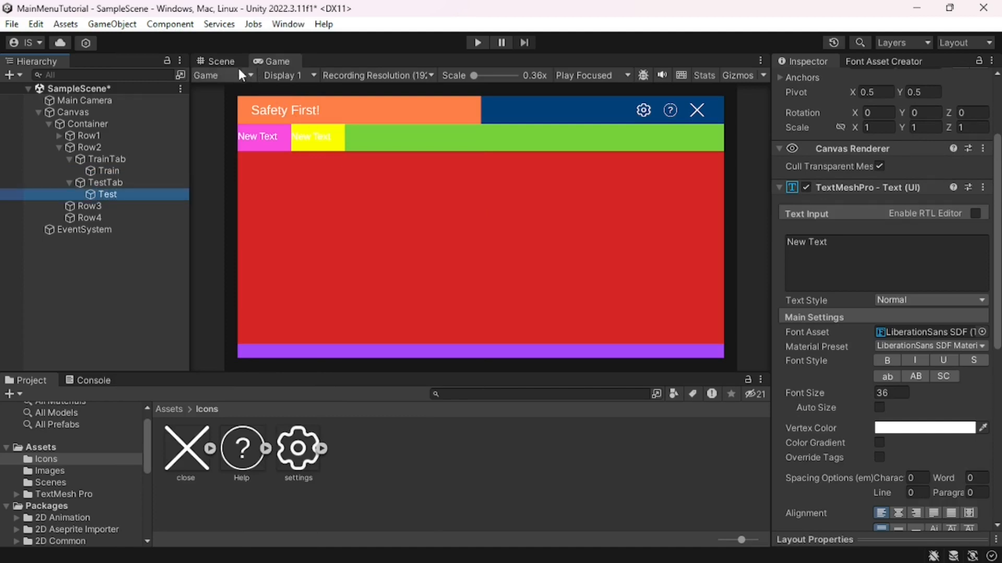
pyautogui.click(220, 62)
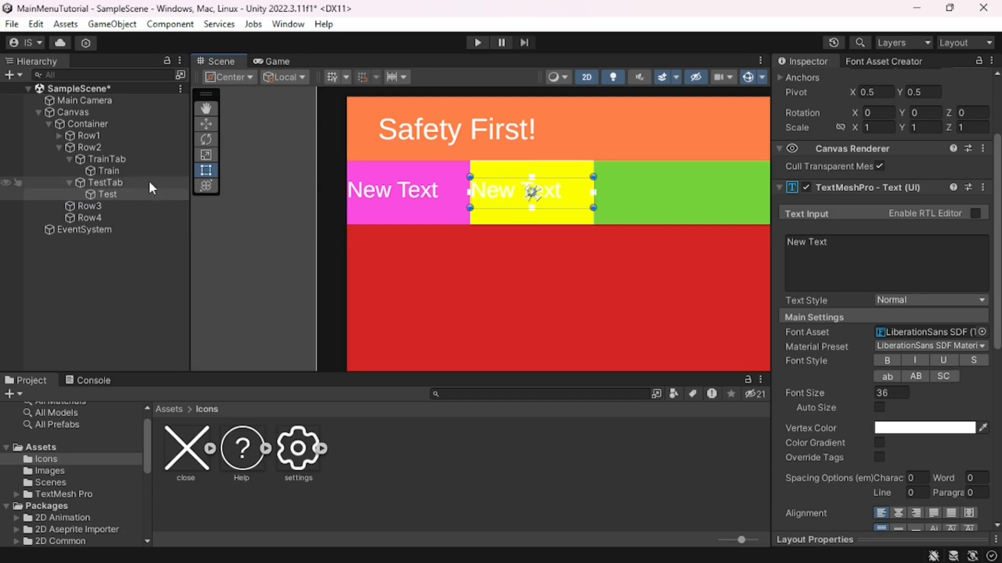
# - Stretch the Test label across the yellow tab, centre it both ways, and set its text to 'Test'
pyautogui.scroll(3, 851, 214)
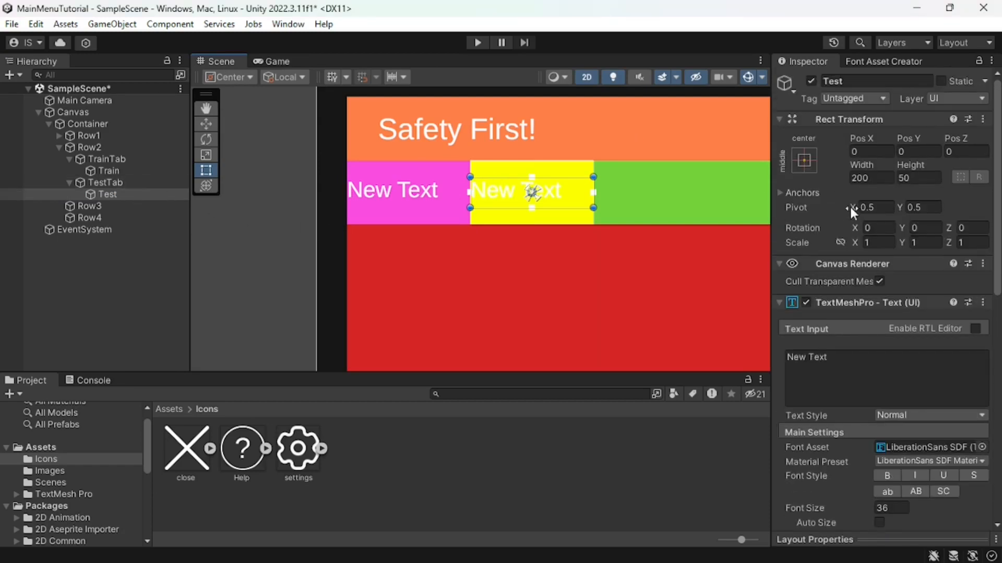
pyautogui.click(805, 161)
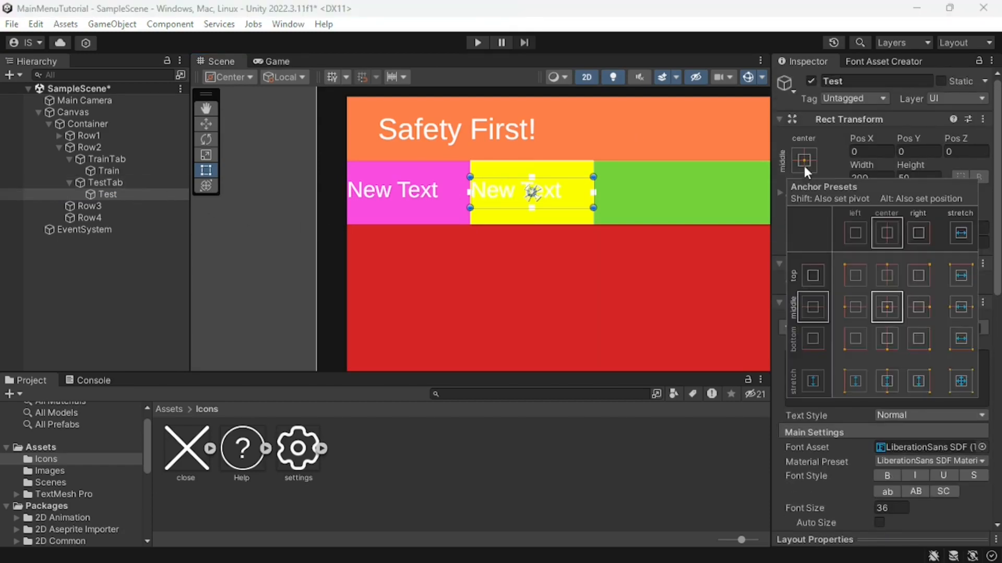
pyautogui.keyDown('alt'); pyautogui.keyDown('shift'); pyautogui.click(960, 381); pyautogui.keyUp('shift'); pyautogui.keyUp('alt')
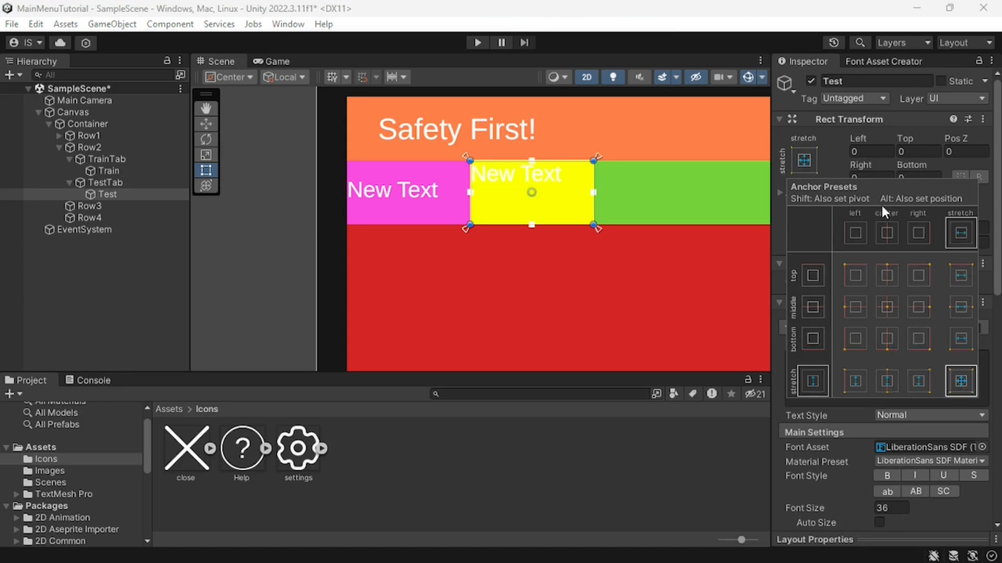
pyautogui.scroll(-8, 833, 148)
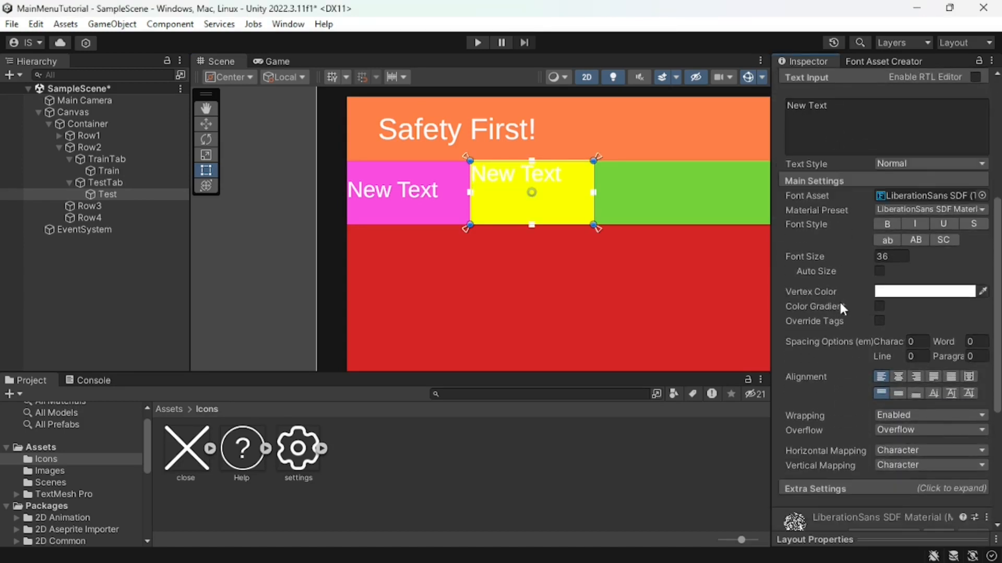
pyautogui.scroll(-2, 839, 299)
pyautogui.click(898, 345)
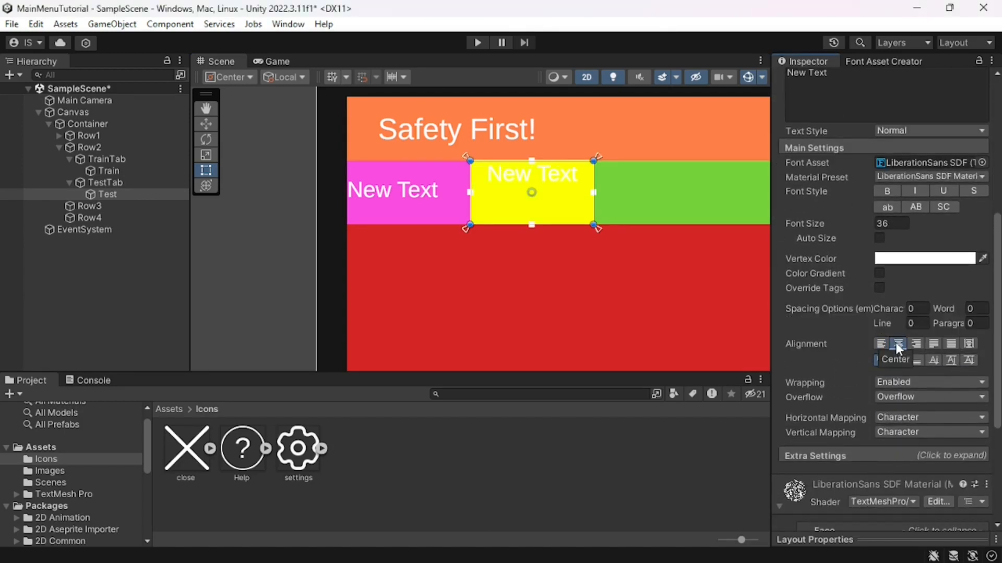
pyautogui.click(899, 360)
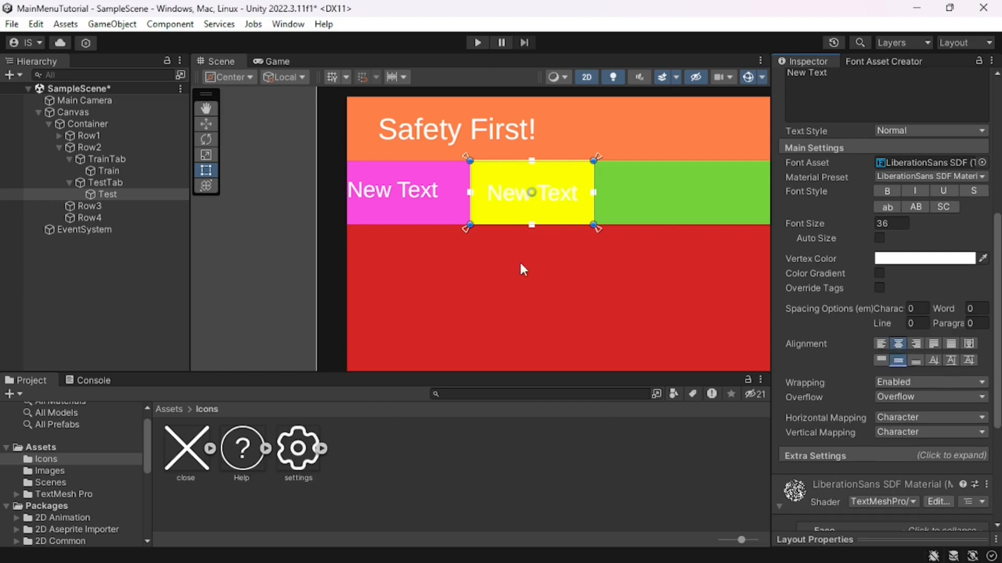
pyautogui.scroll(5, 792, 212)
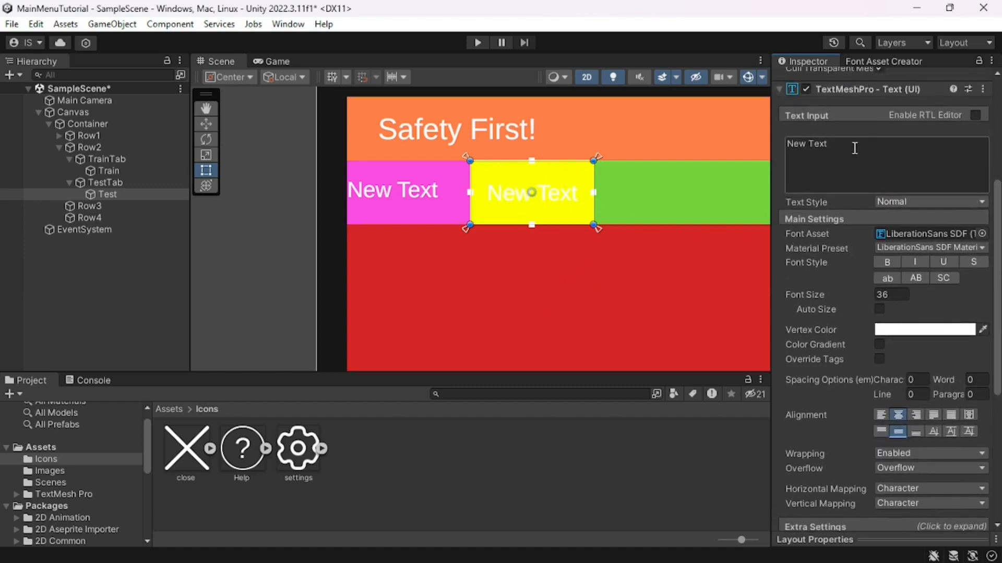
pyautogui.moveTo(866, 138); pyautogui.dragTo(726, 121)
pyautogui.write('Test')
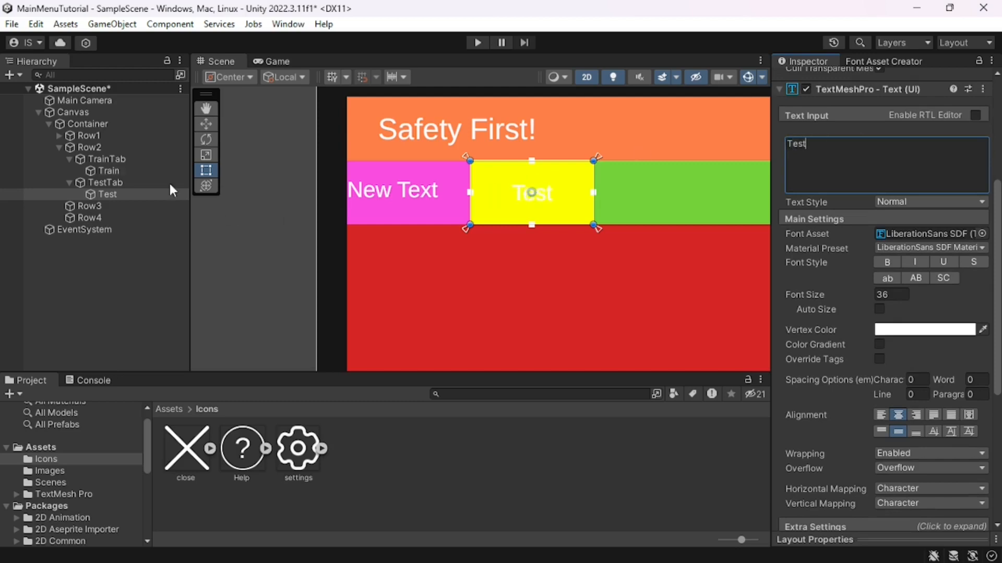
# - Set the Train label's text to 'Train', stretch it across the pink tab, centre it, and preview
pyautogui.click(119, 171)
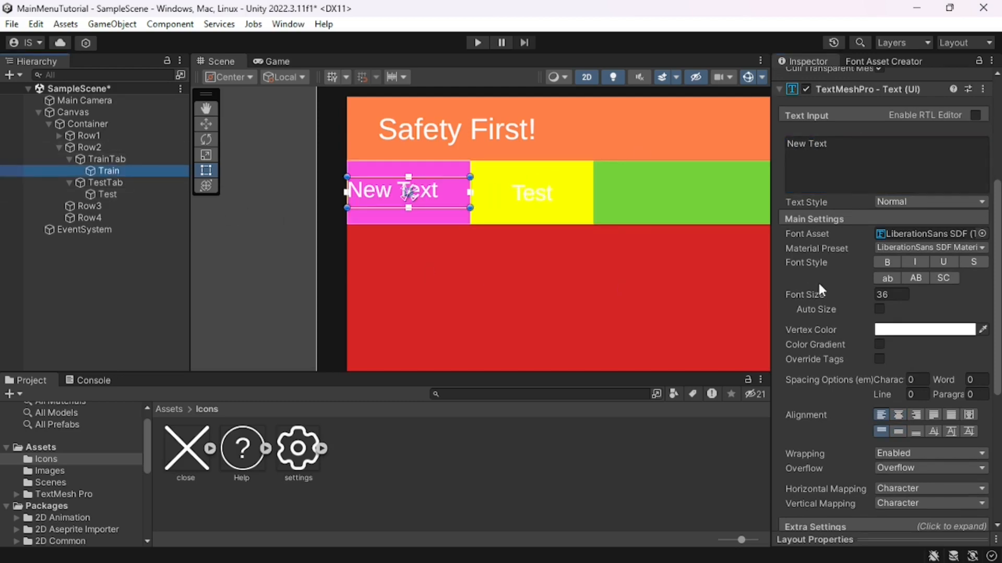
pyautogui.click(859, 183)
pyautogui.write('Train')
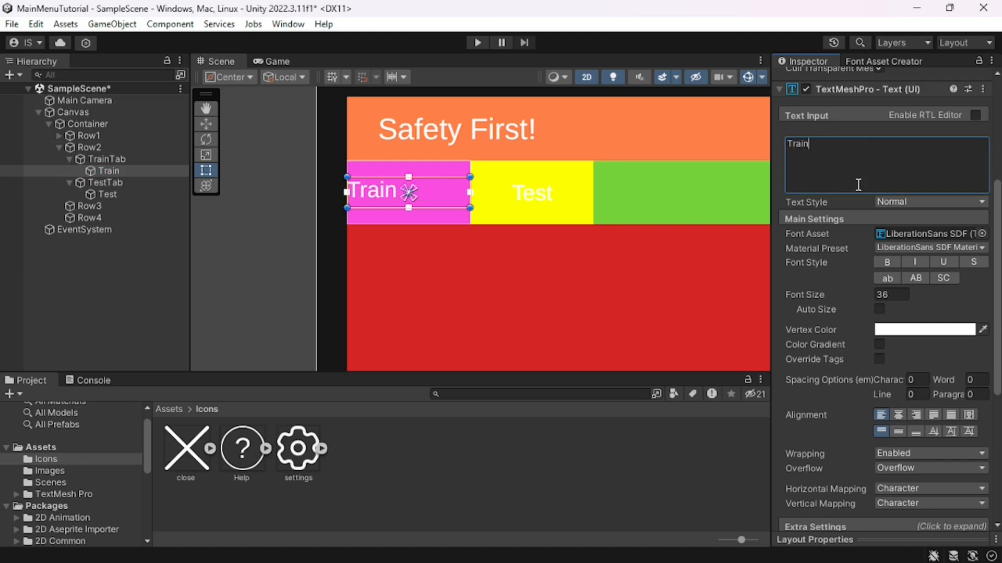
pyautogui.scroll(5, 805, 145)
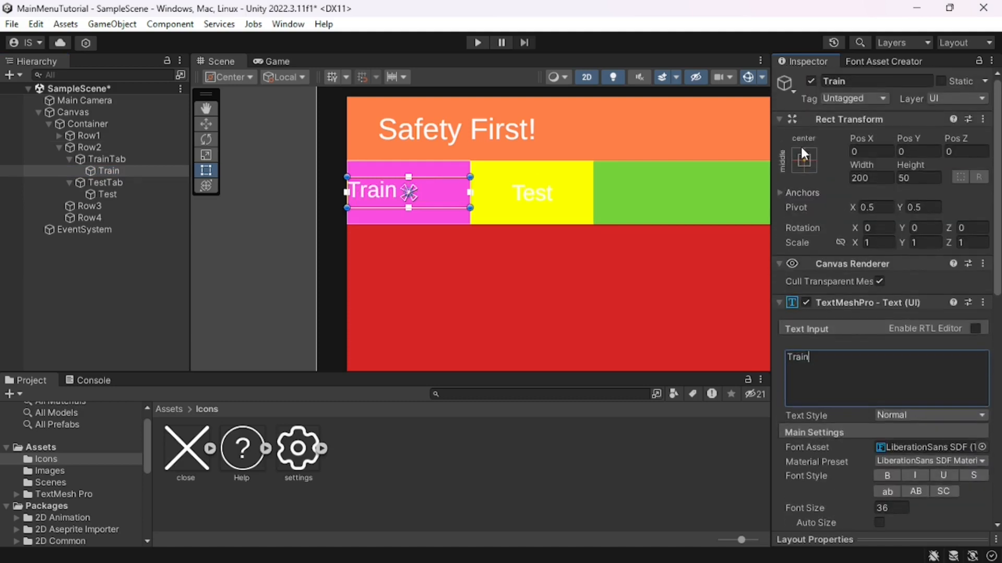
pyautogui.click(802, 158)
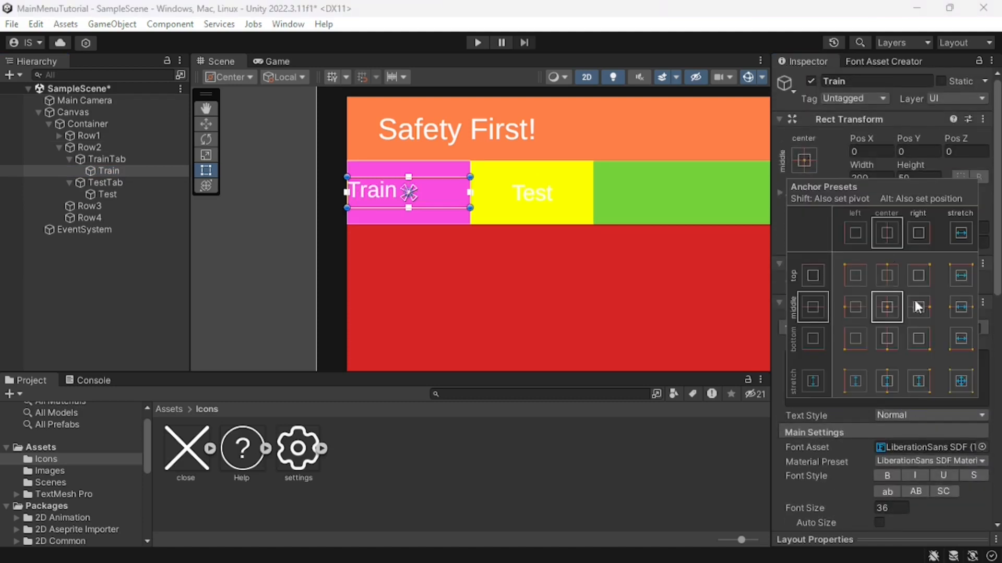
pyautogui.keyDown('alt'); pyautogui.click(957, 380); pyautogui.keyUp('alt')
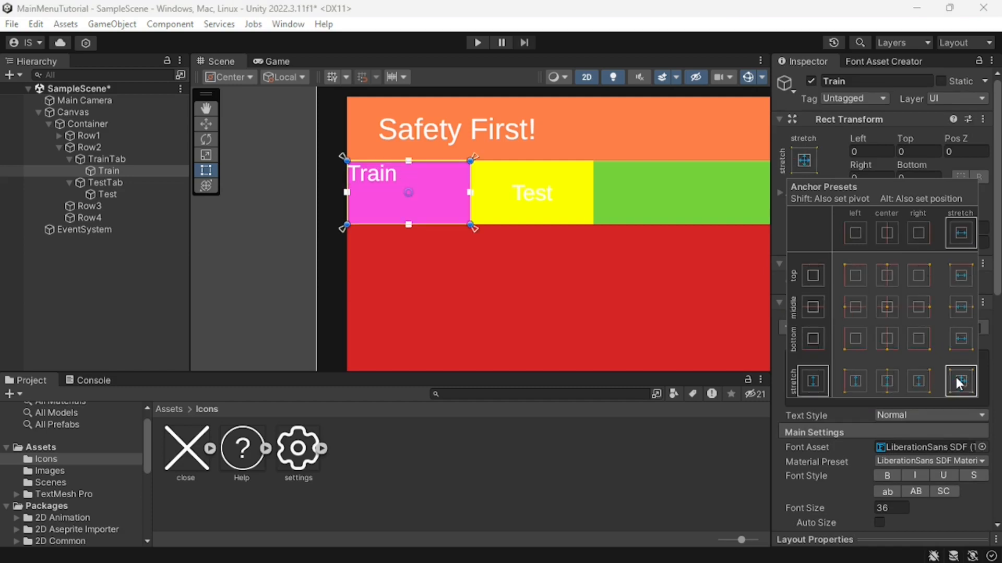
pyautogui.click(784, 443)
pyautogui.scroll(-6, 783, 441)
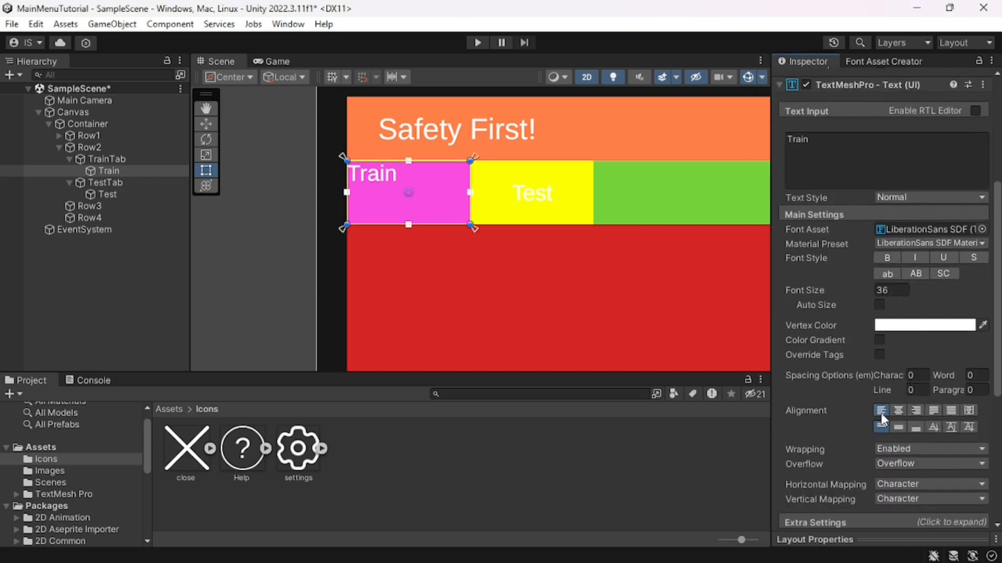
pyautogui.click(896, 410)
pyautogui.click(897, 427)
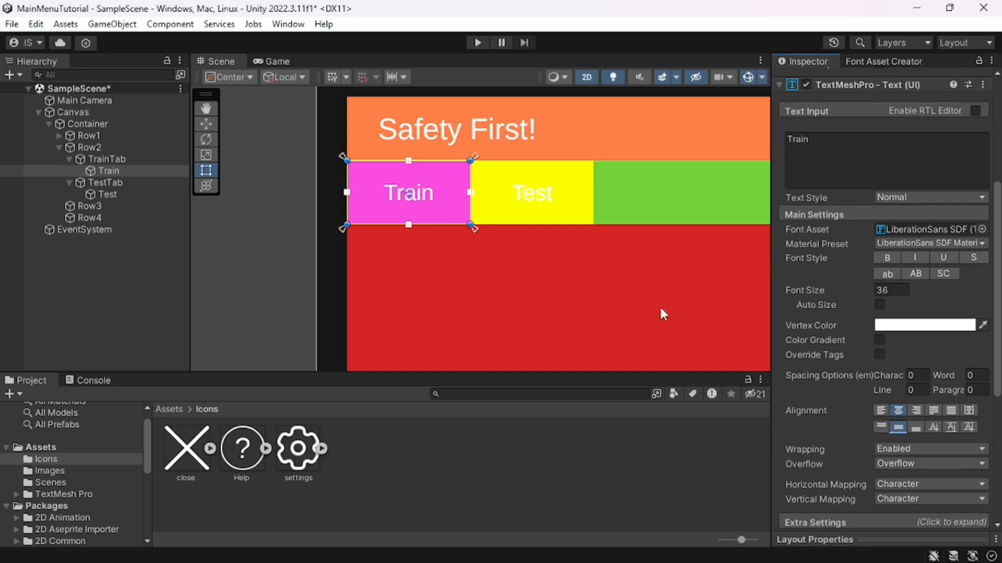
pyautogui.click(273, 62)
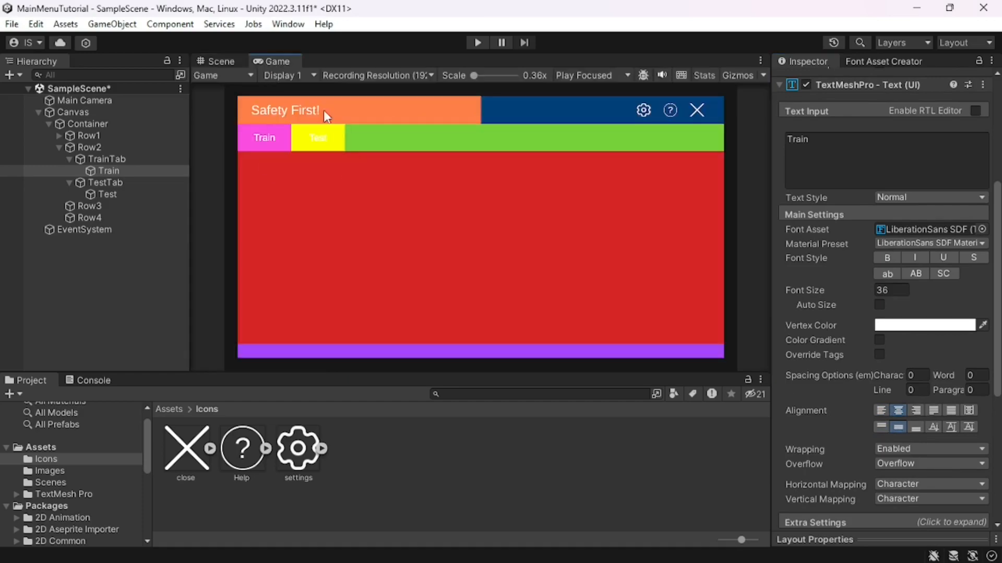
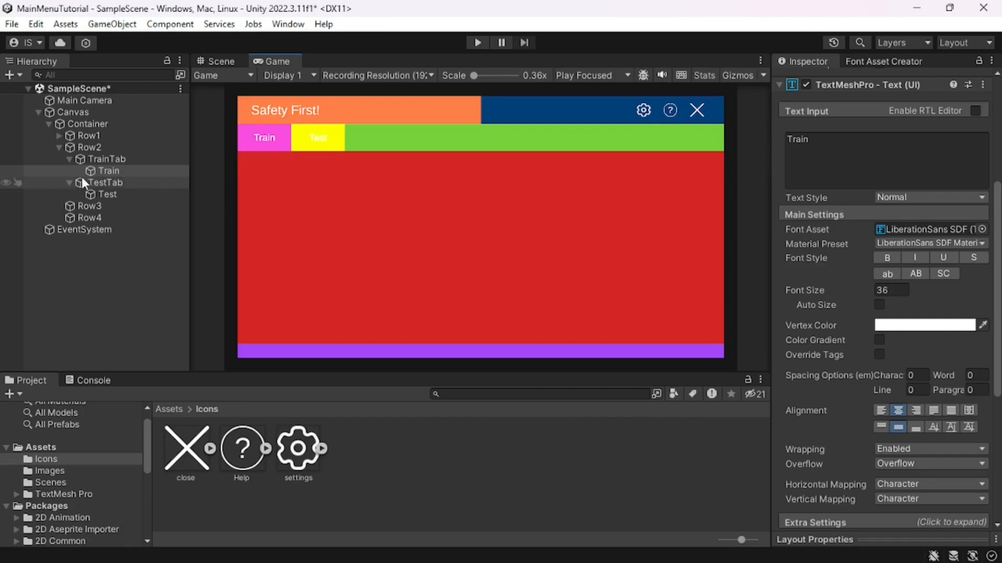
# - Collapse TrainTab, TestTab and Row2, select Row3, then switch to the finished SST MainMenu project
pyautogui.click(70, 183)
pyautogui.click(69, 160)
pyautogui.click(59, 148)
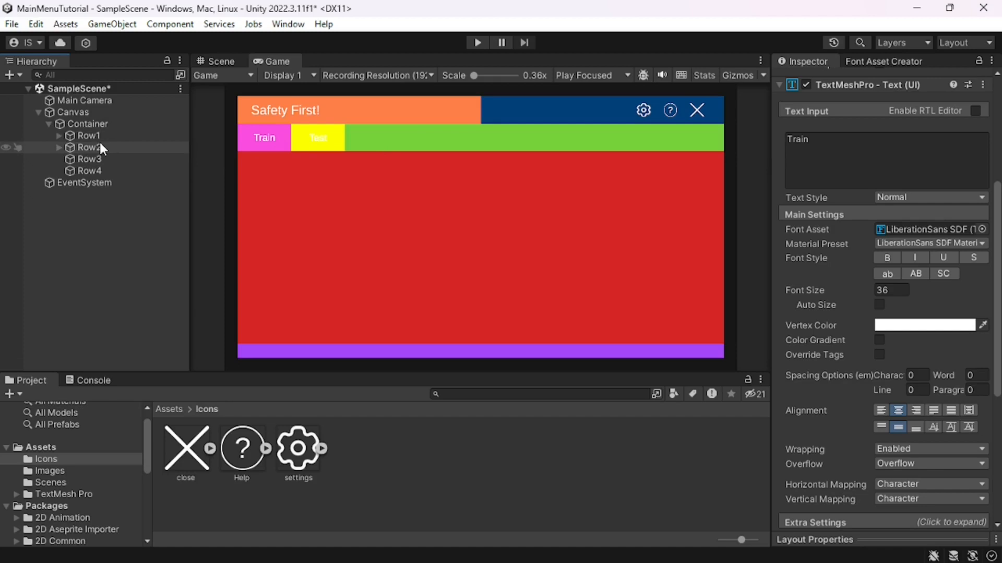
pyautogui.click(92, 157)
pyautogui.hotkey('alt', 'Tab')
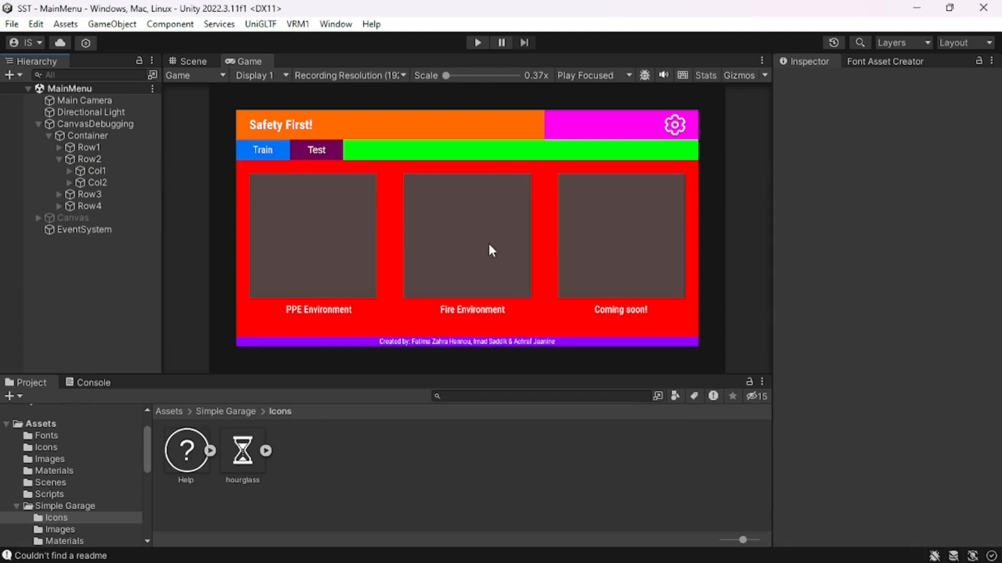
# - In the reference hierarchy, collapse Row2 and expand Row3 to show Col1, Col2 and Col3
pyautogui.click(58, 159)
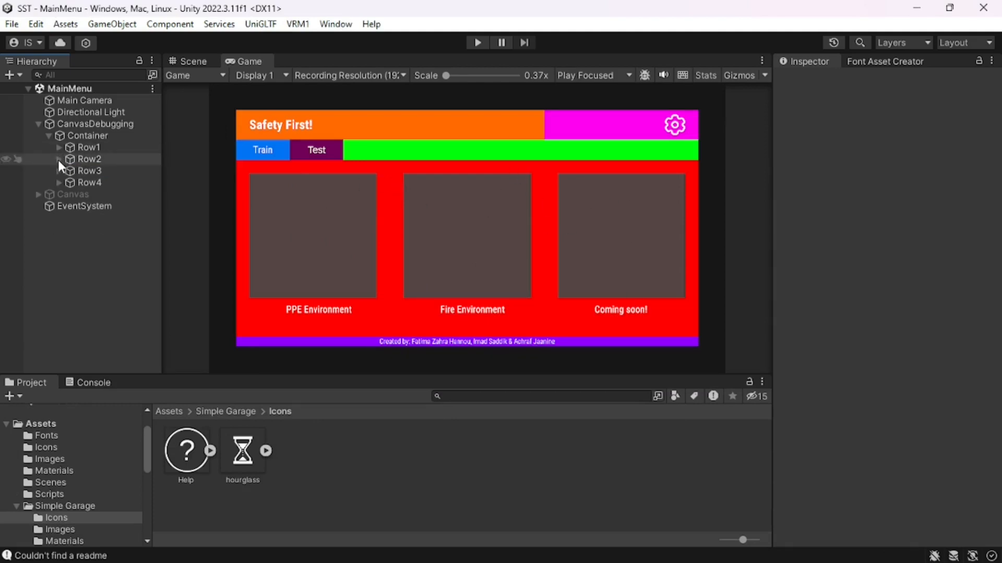
pyautogui.click(57, 171)
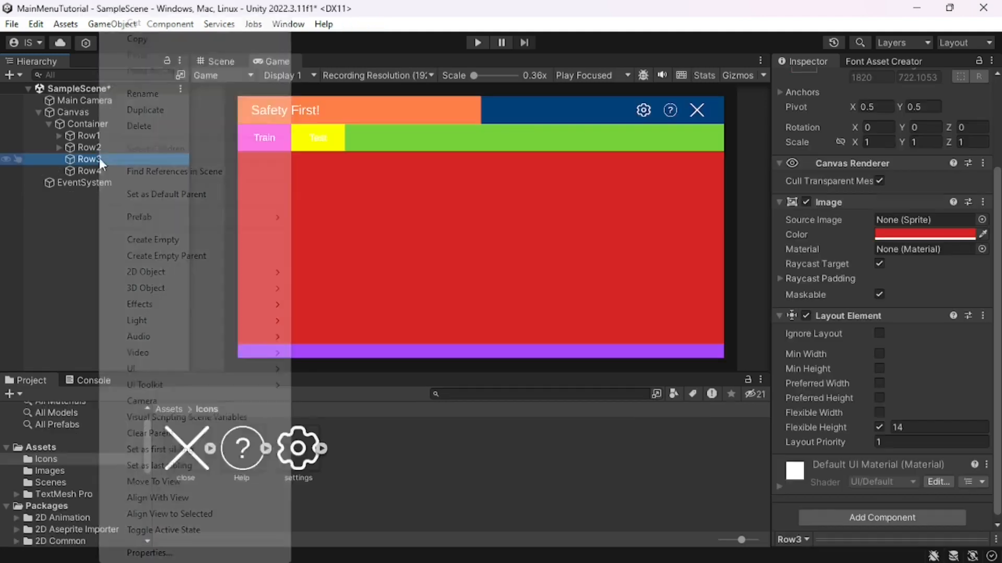
# - Create an empty child named Card1 under Row3 and duplicate it twice
pyautogui.rightClick(99, 157)
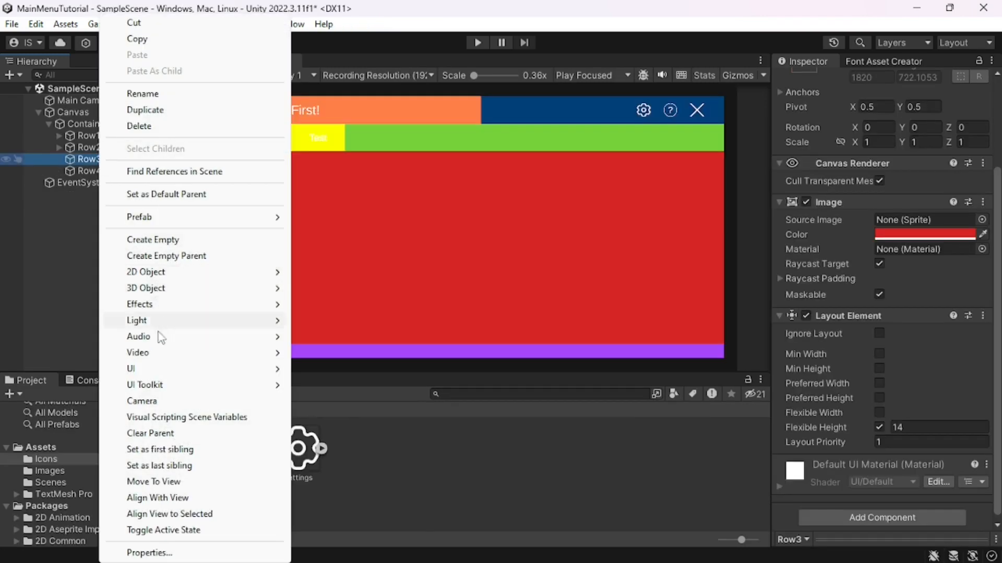
pyautogui.click(212, 239)
pyautogui.write('C')
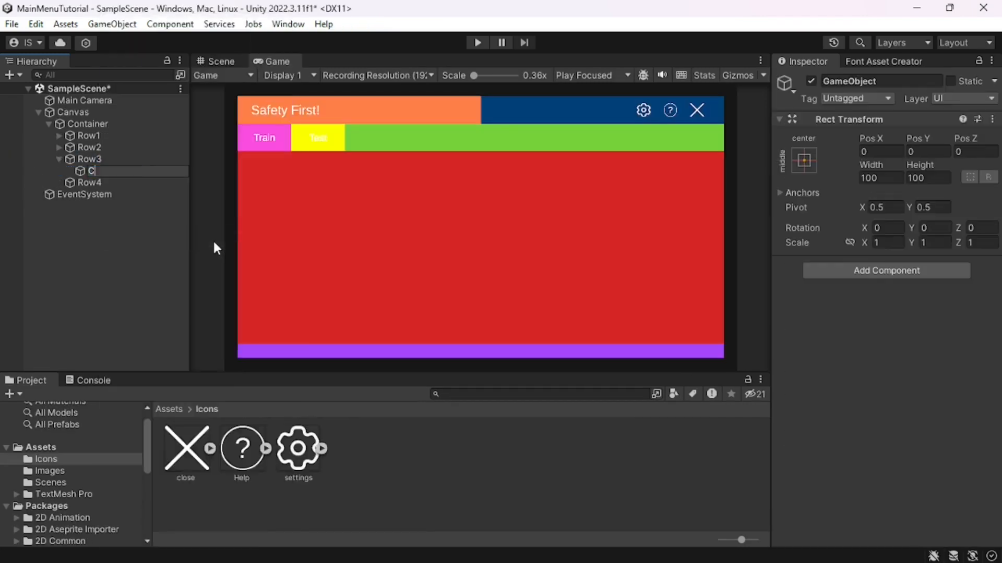
pyautogui.write('ard1')
pyautogui.press('Return')
pyautogui.hotkey('ctrl', 'd')
pyautogui.hotkey('ctrl', 'd')
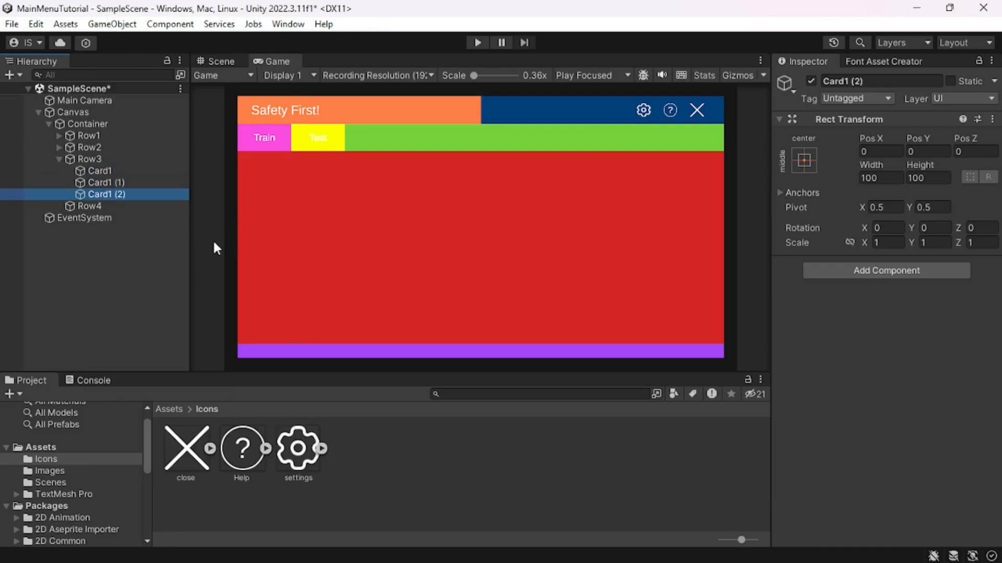
pyautogui.press('Up')
# - Rename the two duplicated cards to Card2 and Card3
pyautogui.press('F2')
pyautogui.press('End')
pyautogui.press('BackSpace')
pyautogui.press('BackSpace')
pyautogui.press('BackSpace')
pyautogui.press('BackSpace')
pyautogui.press('BackSpace')
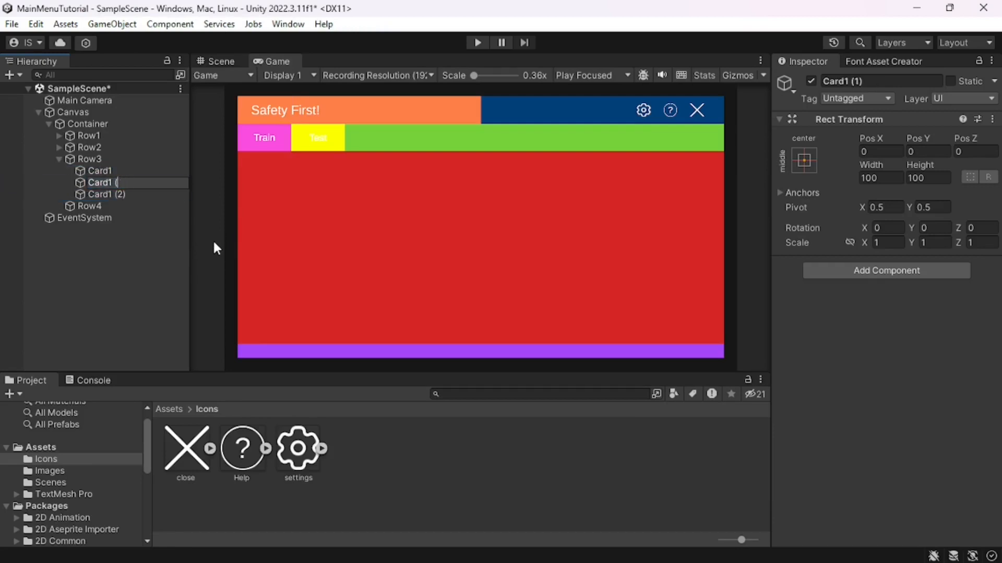
pyautogui.write('2')
pyautogui.press('Return')
pyautogui.press('Down')
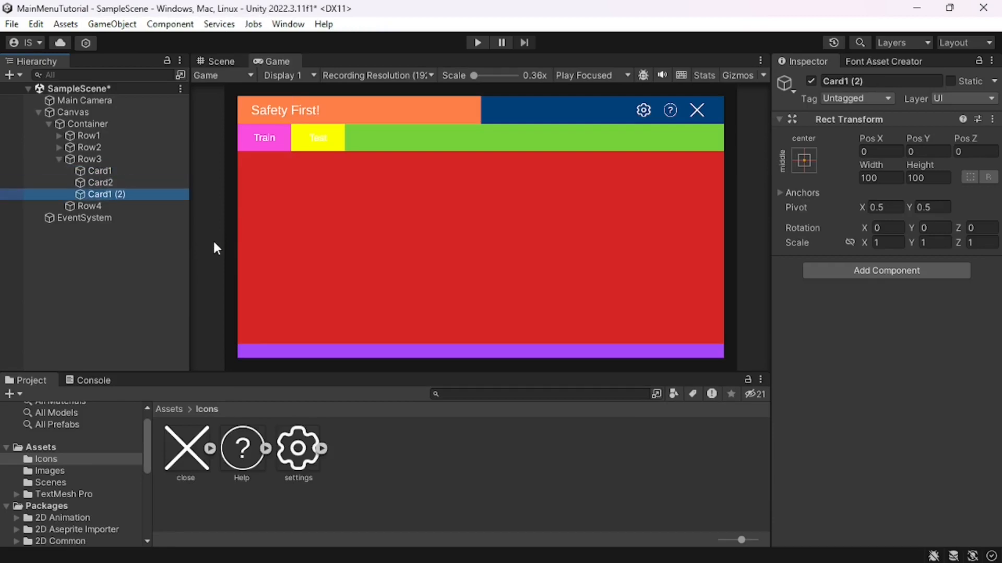
pyautogui.press('F2')
pyautogui.press('End')
pyautogui.press('BackSpace')
pyautogui.press('BackSpace')
pyautogui.press('BackSpace')
pyautogui.press('BackSpace')
pyautogui.press('BackSpace')
pyautogui.write('3')
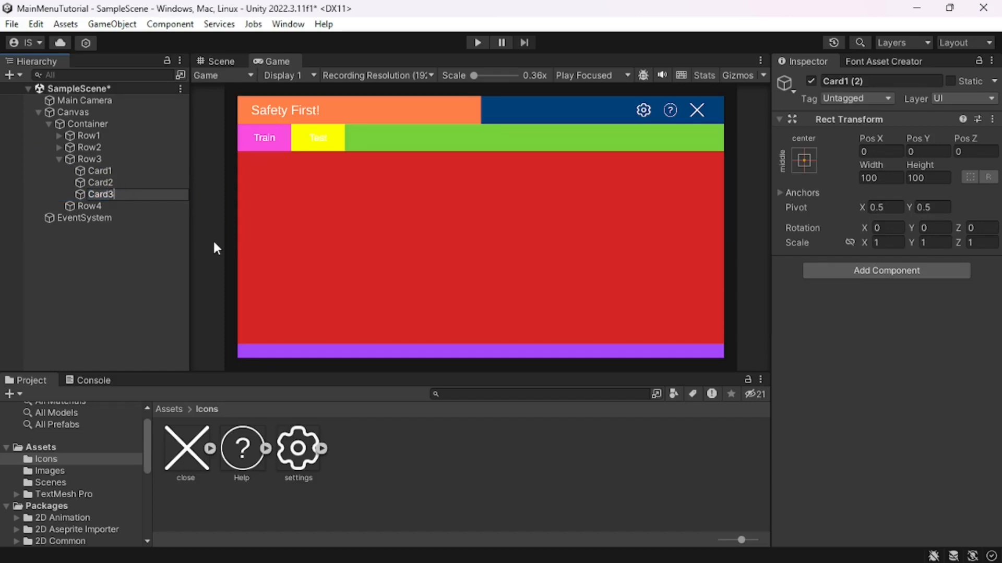
pyautogui.press('Return')
# - Give Card3 an Image component and darken its colour from white to grey
pyautogui.click(130, 170)
pyautogui.keyDown('shift'); pyautogui.click(96, 193); pyautogui.keyUp('shift')
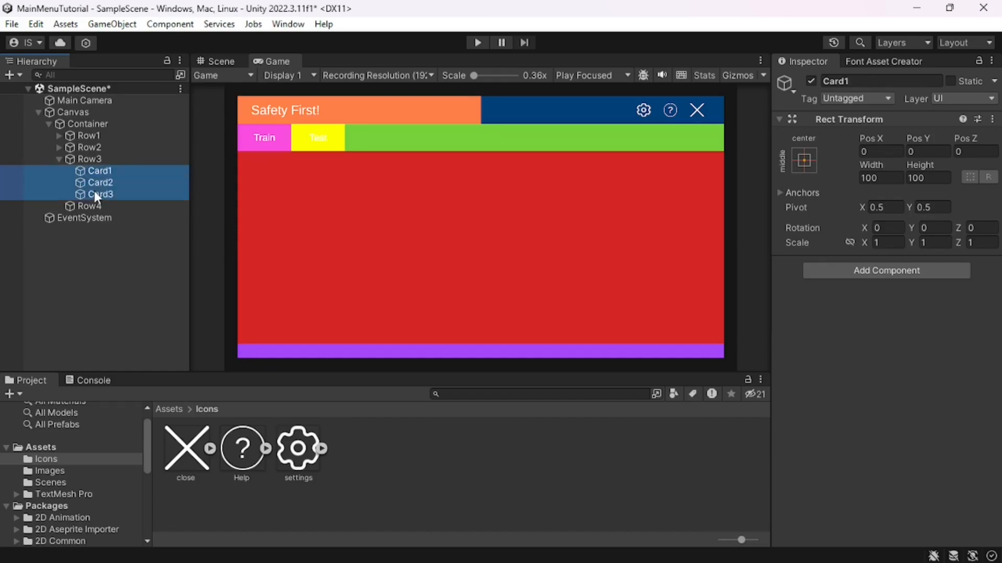
pyautogui.click(96, 193)
pyautogui.click(837, 272)
pyautogui.click(862, 336)
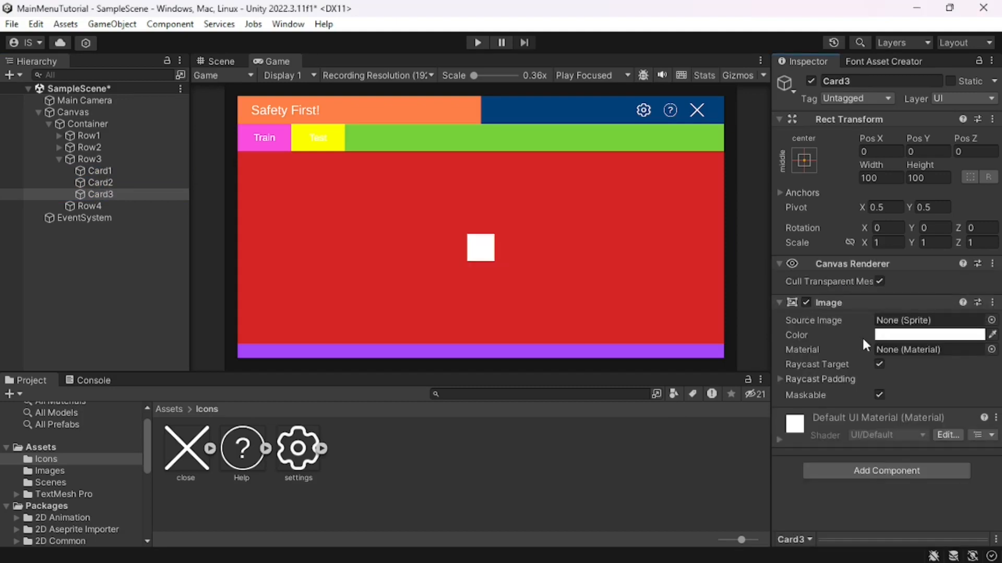
pyautogui.click(904, 335)
pyautogui.moveTo(905, 328); pyautogui.dragTo(858, 334)
pyautogui.click(987, 199)
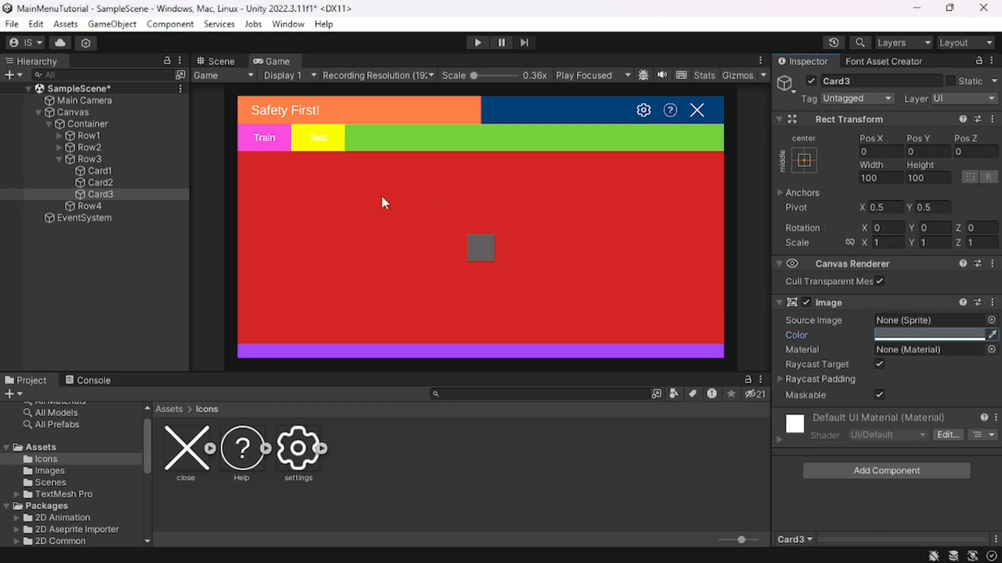
# - Add a Horizontal Layout Group to Row3 so its cards sit side by side
pyautogui.click(86, 161)
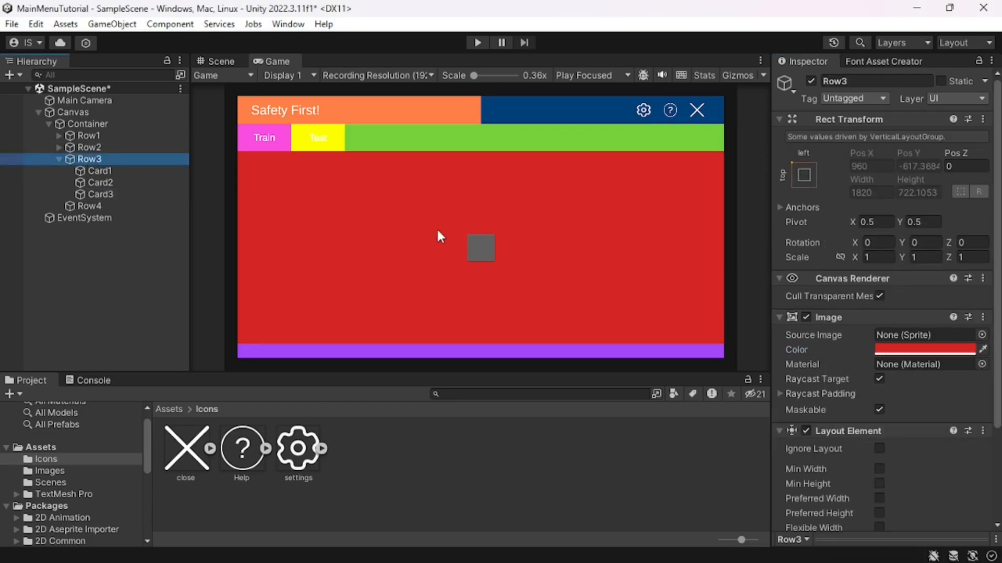
pyautogui.scroll(-3, 853, 380)
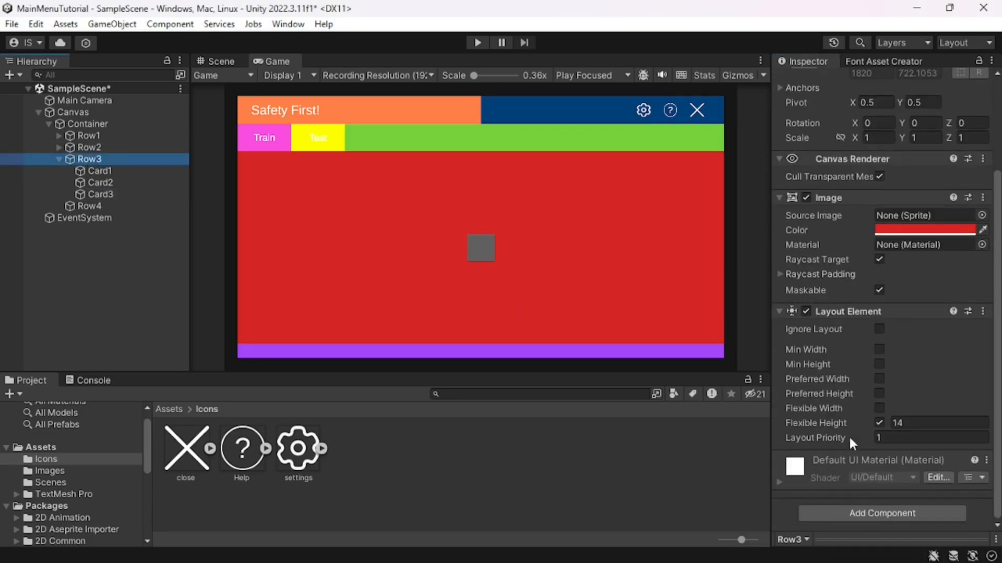
pyautogui.click(856, 513)
pyautogui.write('horiz')
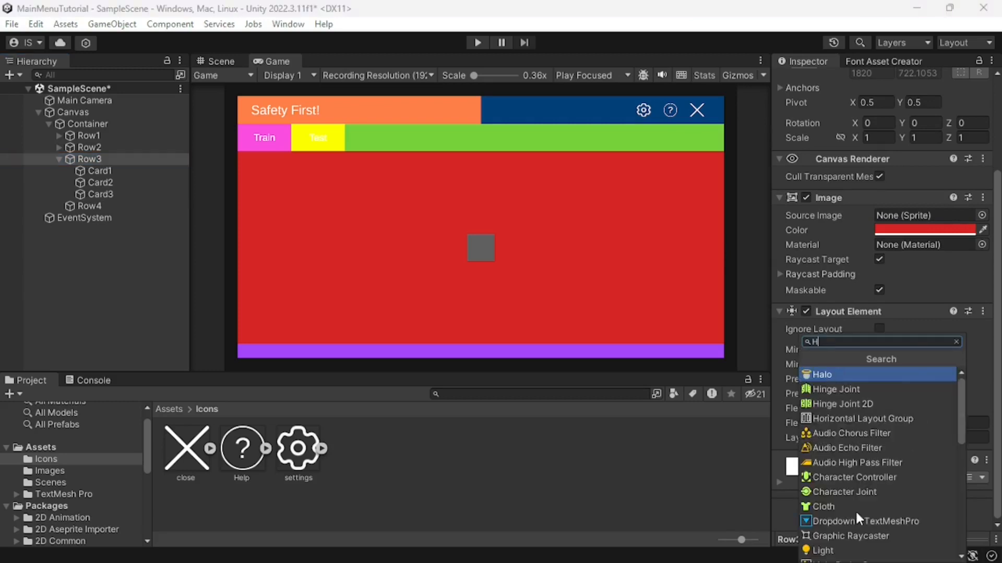
pyautogui.press('Return')
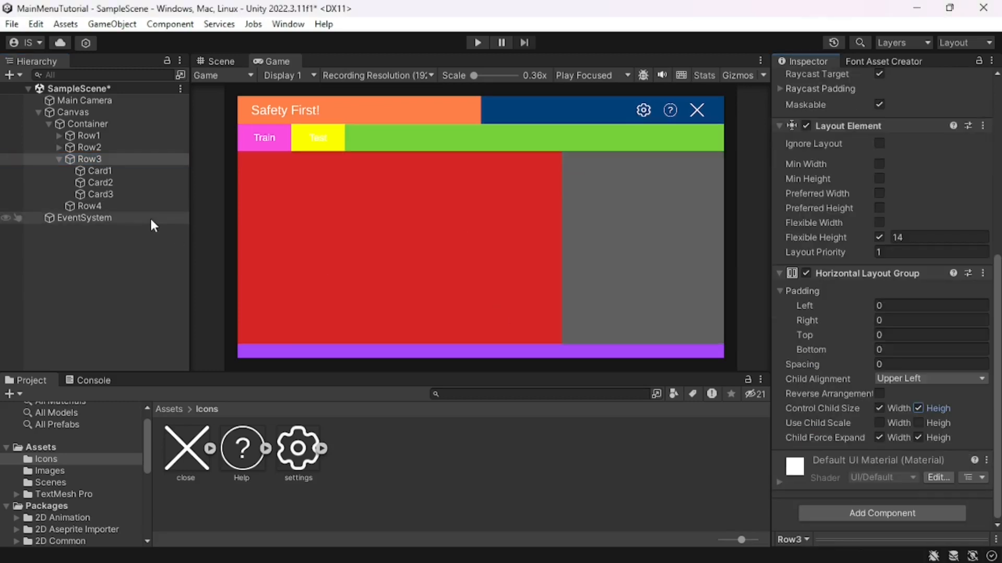
pyautogui.click(112, 184)
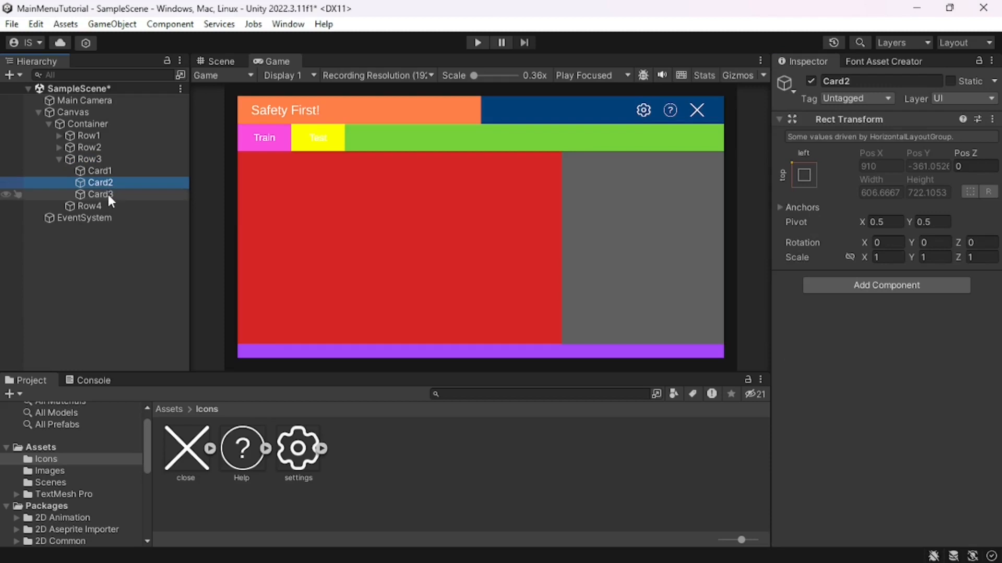
# - Add Image components to Card1 and Card2 so all three cards have backgrounds
pyautogui.click(108, 194)
pyautogui.click(139, 182)
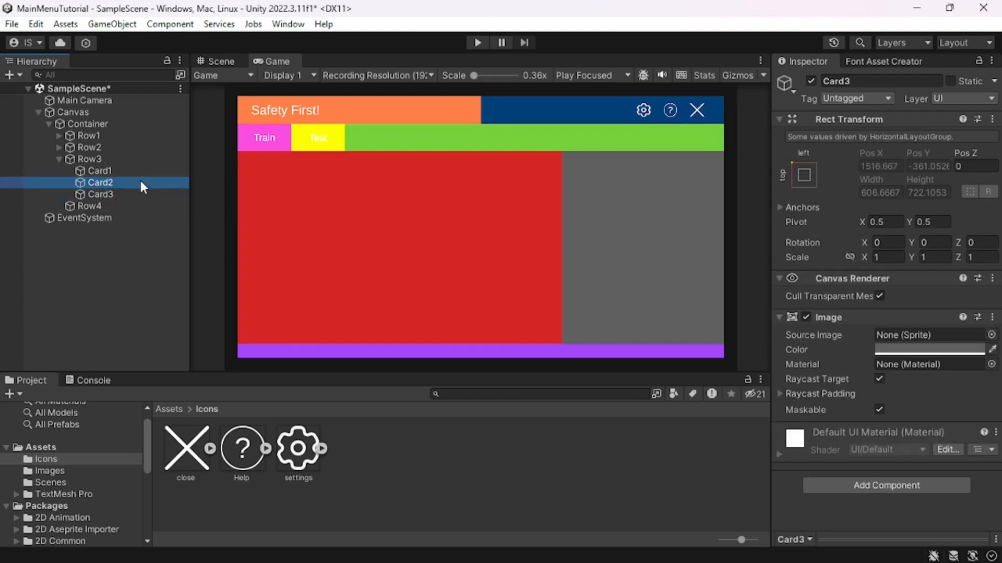
pyautogui.click(127, 173)
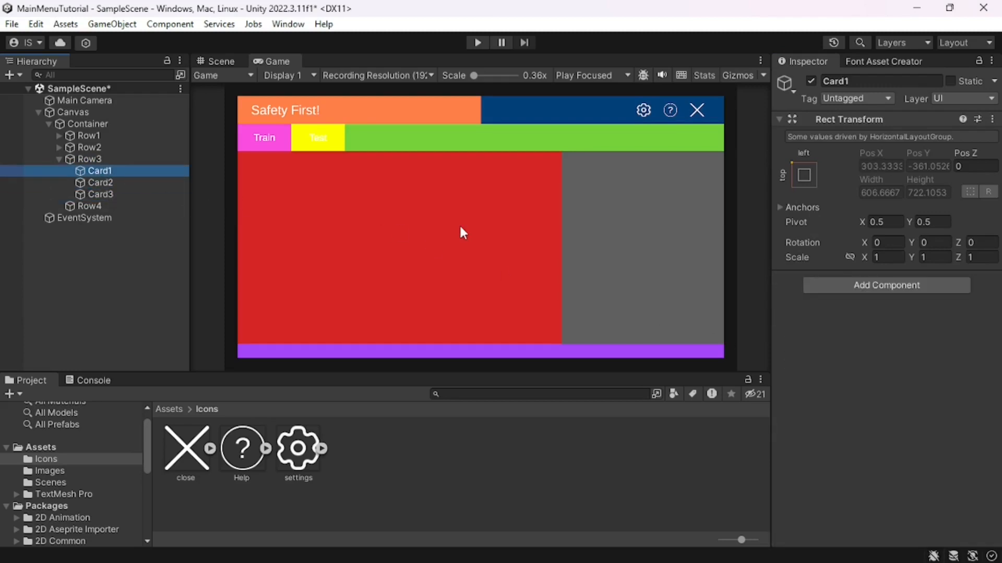
pyautogui.click(851, 287)
pyautogui.write('i')
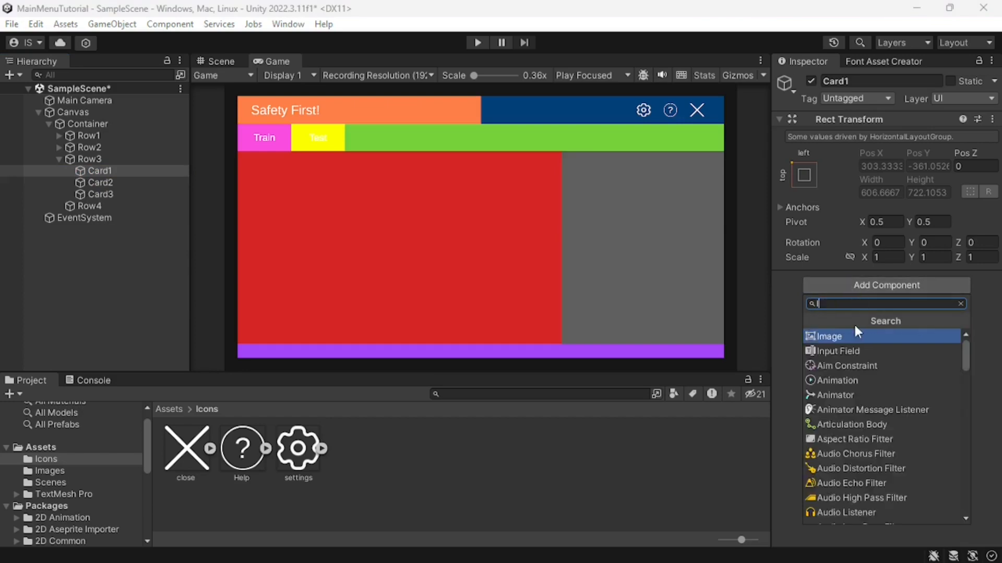
pyautogui.press('Return')
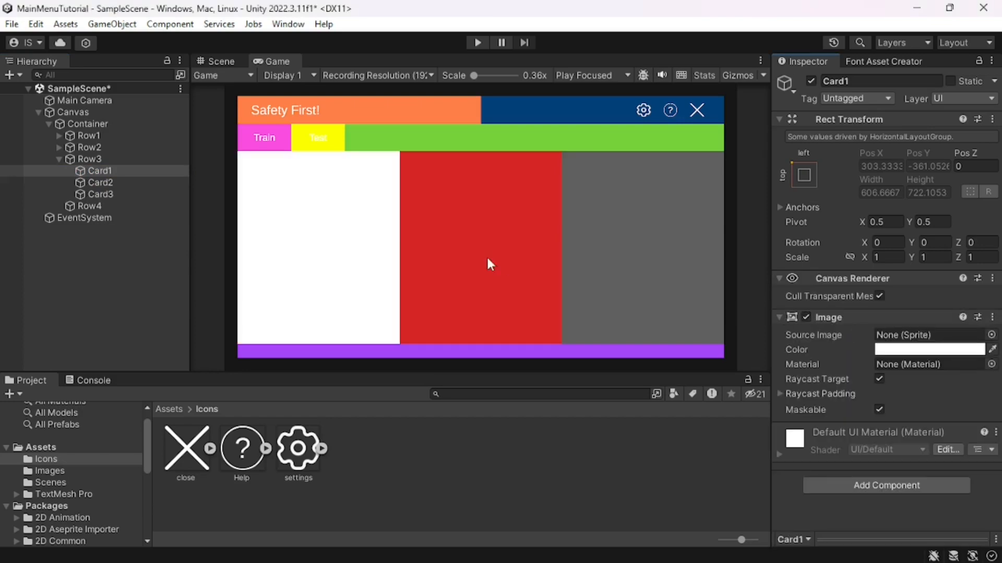
pyautogui.click(134, 182)
pyautogui.click(841, 285)
pyautogui.write('ima')
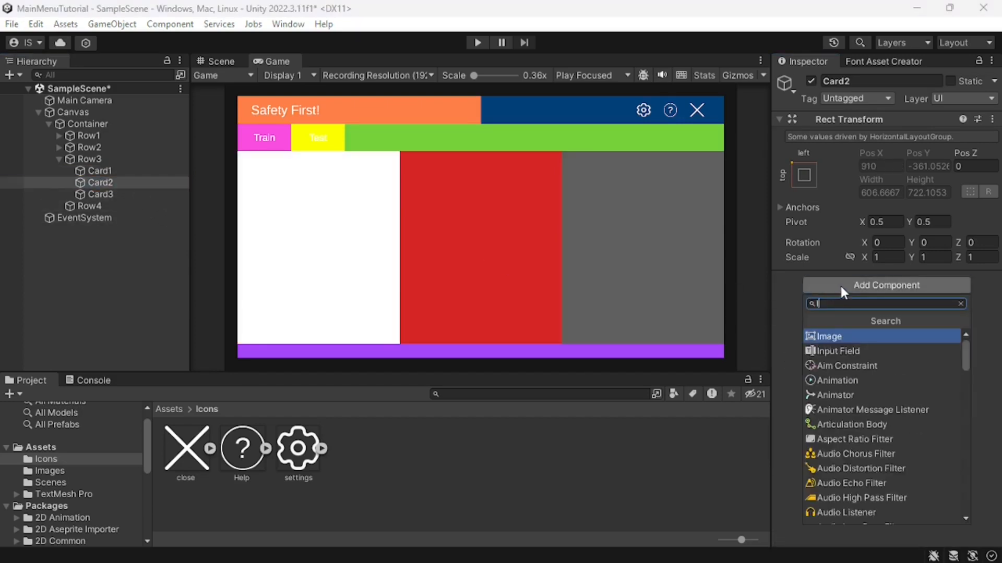
pyautogui.press('Return')
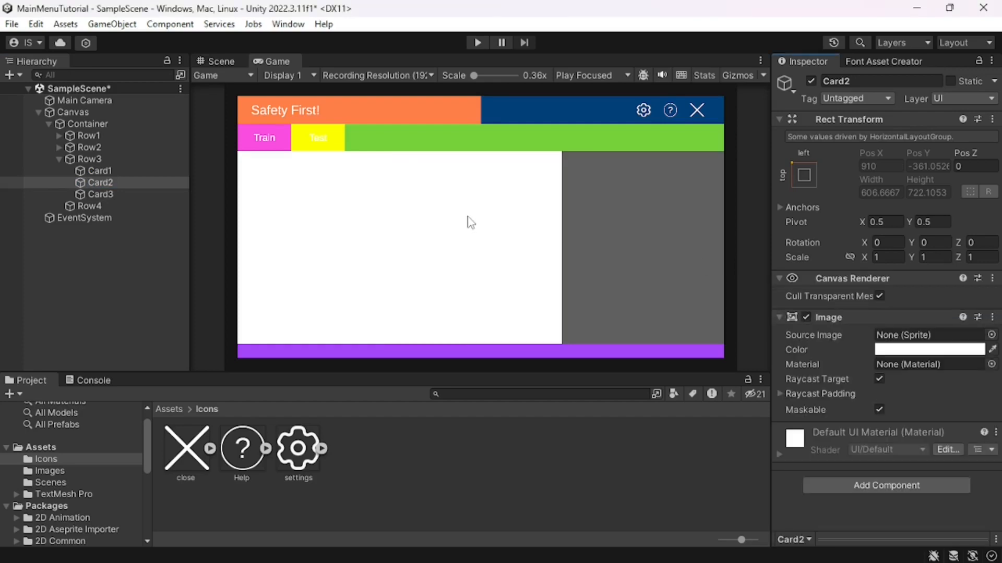
pyautogui.keyDown('ctrl'); pyautogui.click(119, 169); pyautogui.keyUp('ctrl')
pyautogui.click(73, 160)
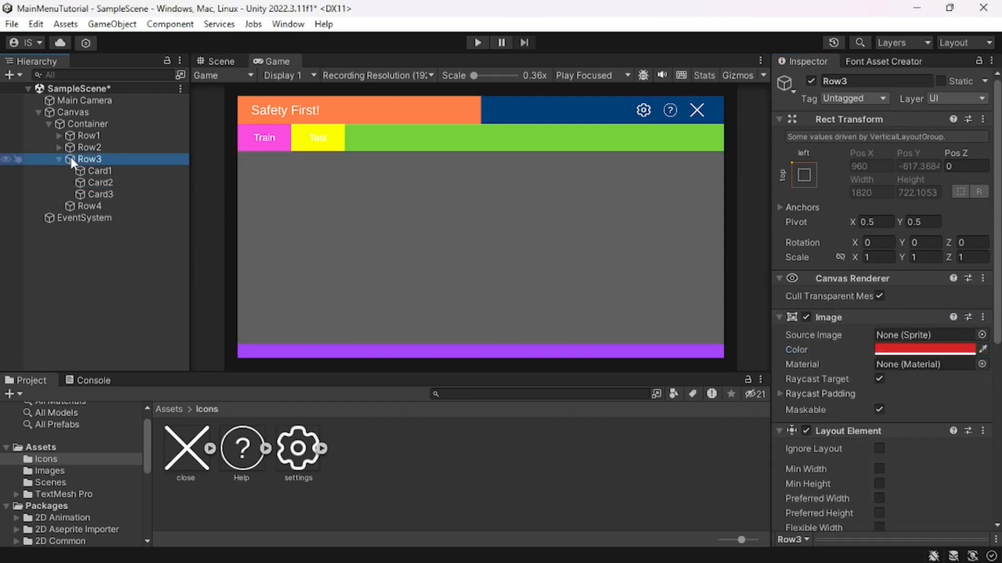
# - Set Row3's Horizontal Layout Group padding to 50 on left, right, top and bottom
pyautogui.click(57, 159)
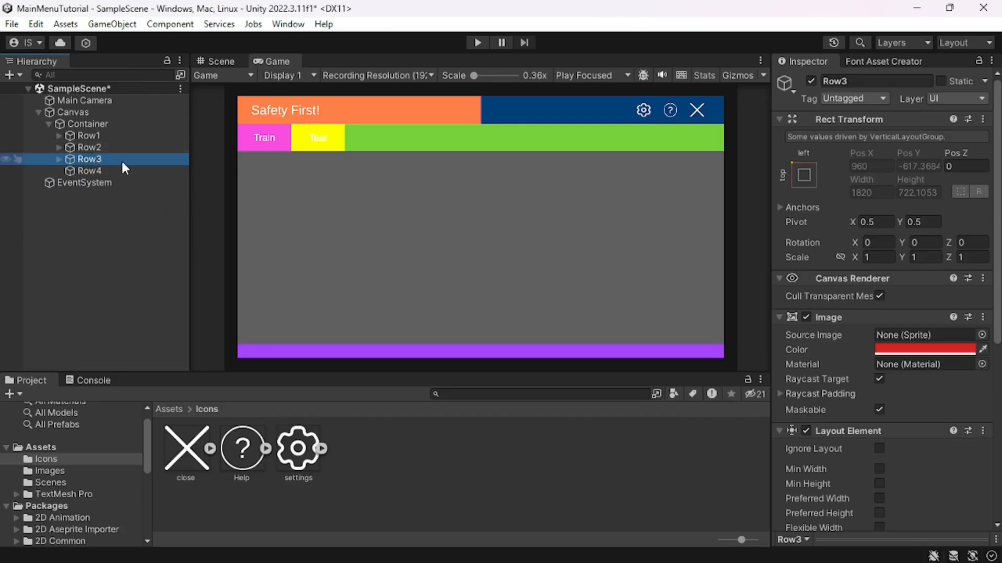
pyautogui.scroll(-8, 838, 405)
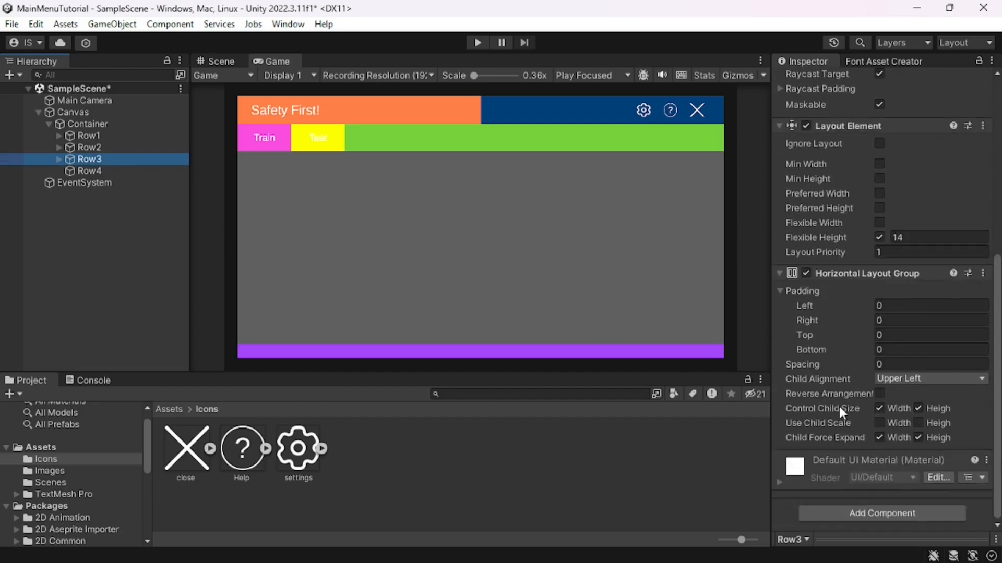
pyautogui.click(912, 306)
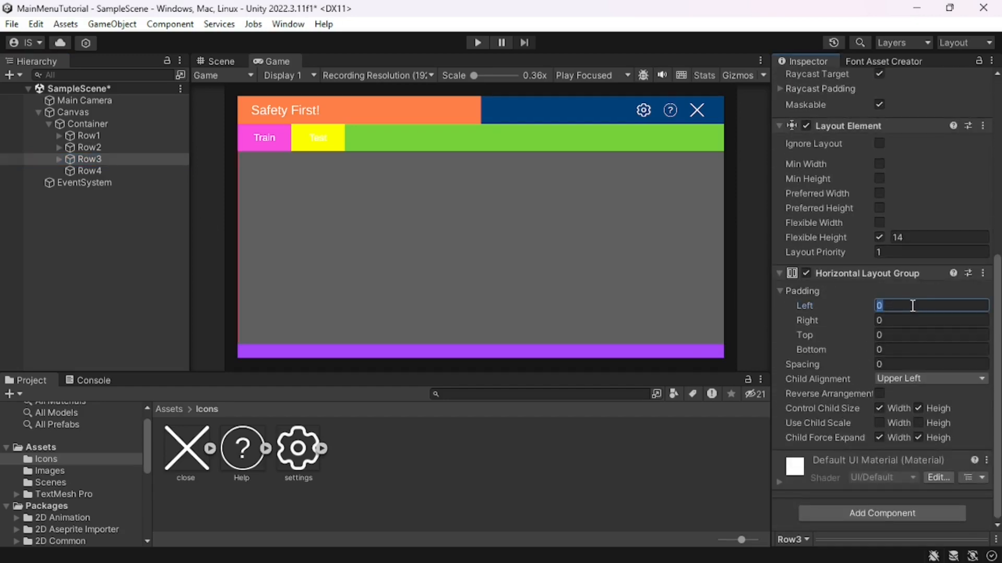
pyautogui.write('20')
pyautogui.hotkey('alt', 'Tab')
pyautogui.hotkey('alt', 'Tab')
pyautogui.click(912, 305)
pyautogui.write('50')
pyautogui.press('Tab')
pyautogui.write('50')
pyautogui.press('Tab')
pyautogui.write('50')
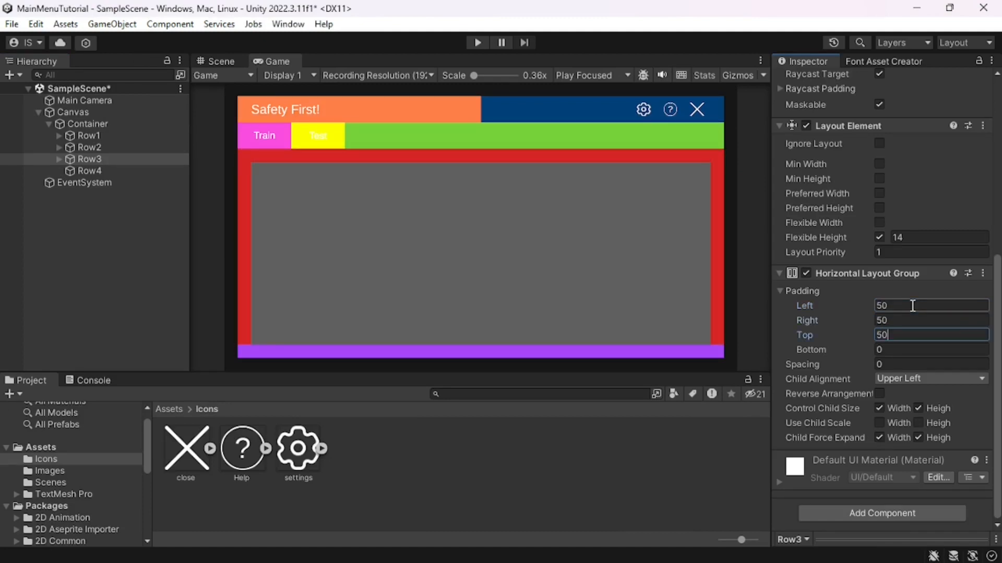
pyautogui.press('Tab')
pyautogui.write('50')
pyautogui.hotkey('alt', 'Tab')
pyautogui.hotkey('alt', 'Tab')
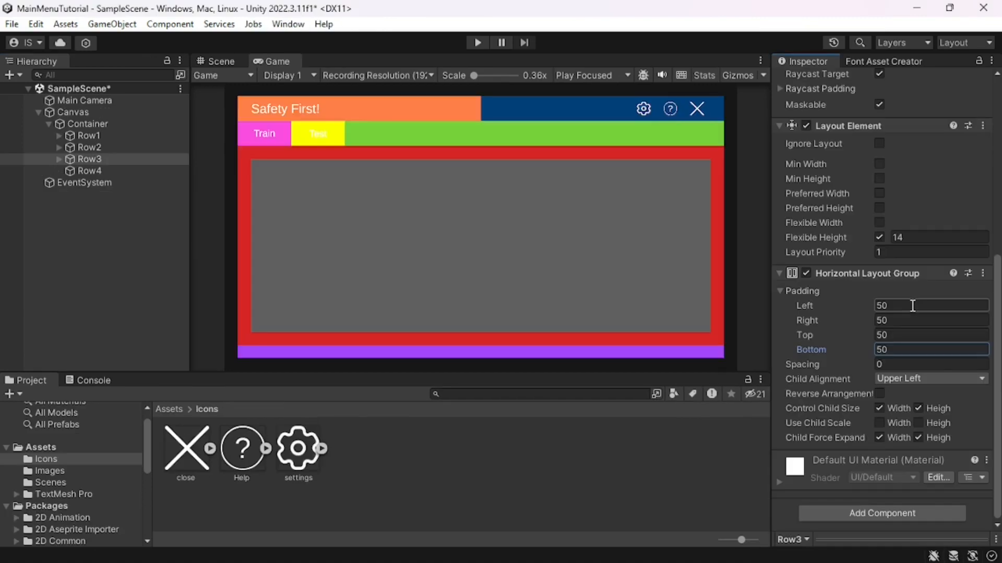
# - Set the spacing between Row3's cards to 50 and expand Row3 in the Hierarchy
pyautogui.click(895, 364)
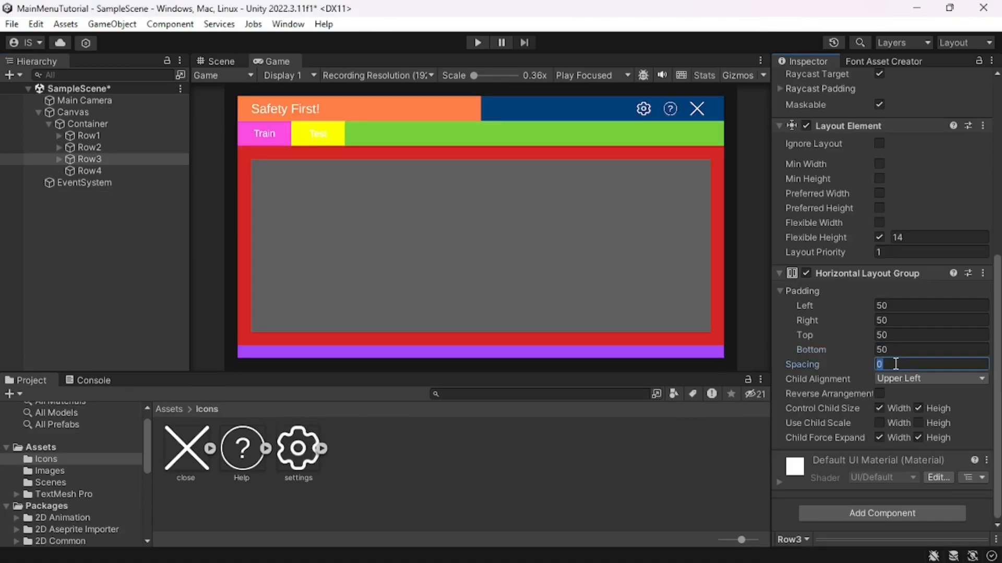
pyautogui.write('25')
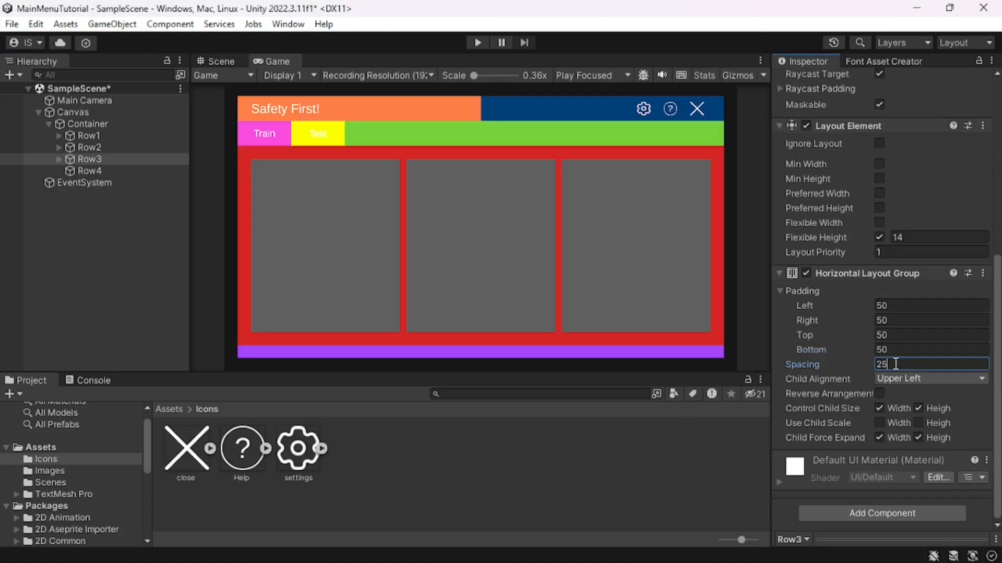
pyautogui.press('BackSpace')
pyautogui.press('BackSpace')
pyautogui.write('50')
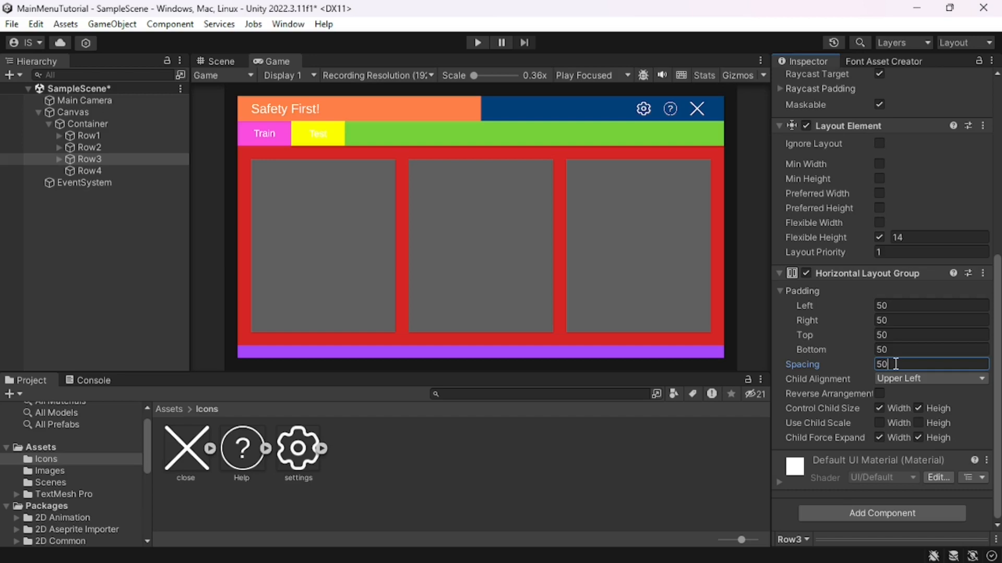
pyautogui.click(58, 159)
# - Create an empty ImageContainer child under Card1, duplicate it and rename the copy Text
pyautogui.click(86, 171)
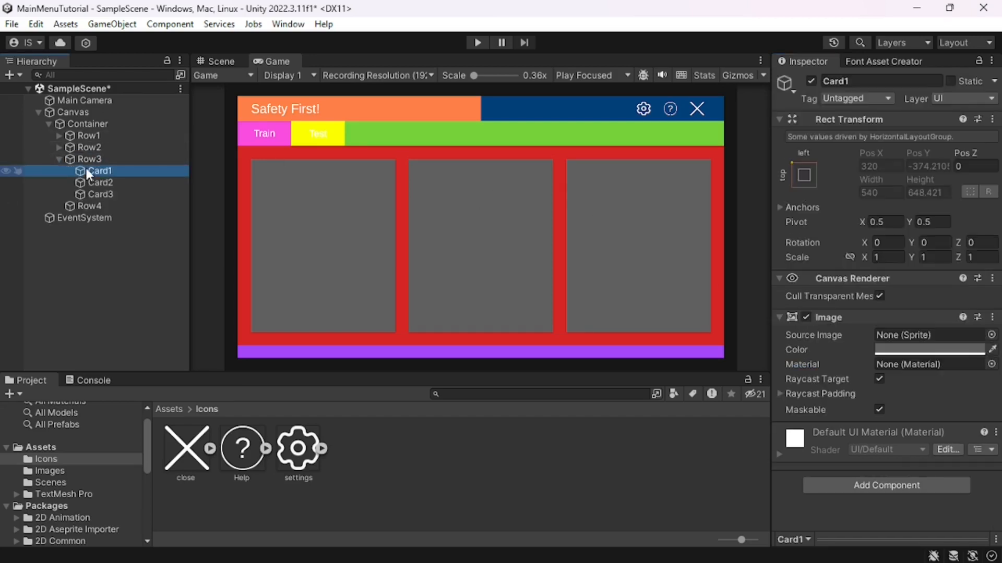
pyautogui.rightClick(99, 170)
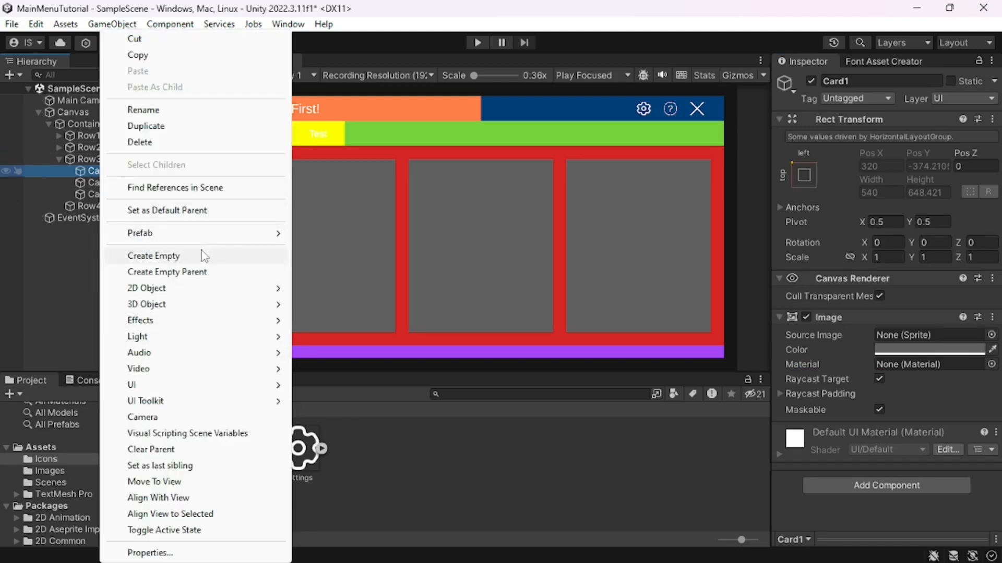
pyautogui.click(176, 255)
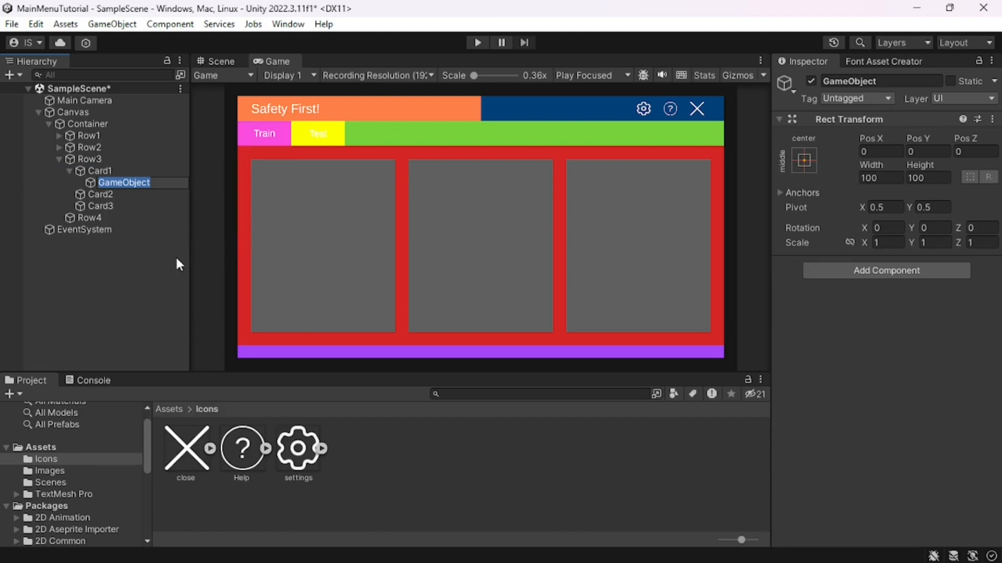
pyautogui.write('ImageContainer')
pyautogui.press('Return')
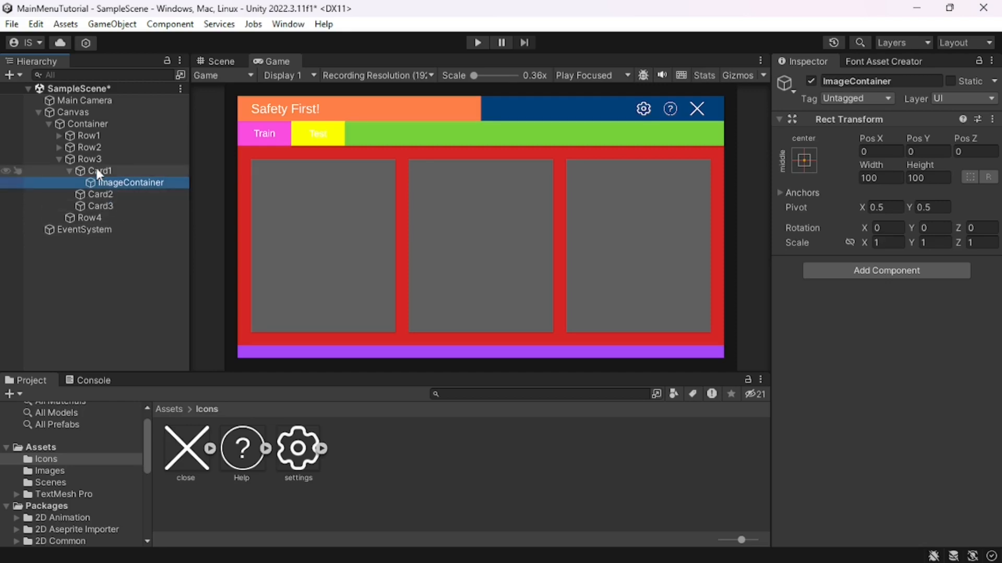
pyautogui.hotkey('ctrl', 'd')
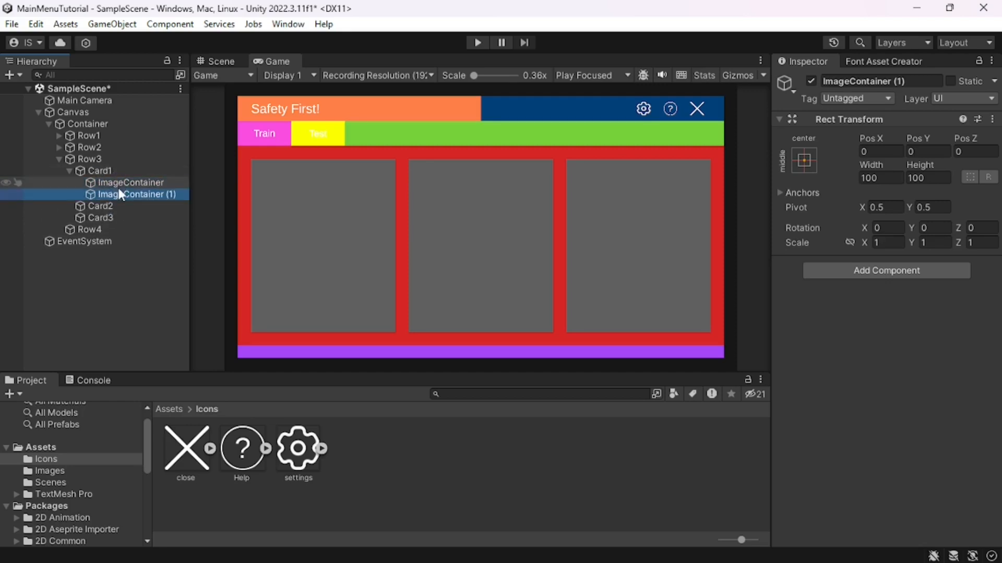
pyautogui.click(119, 193)
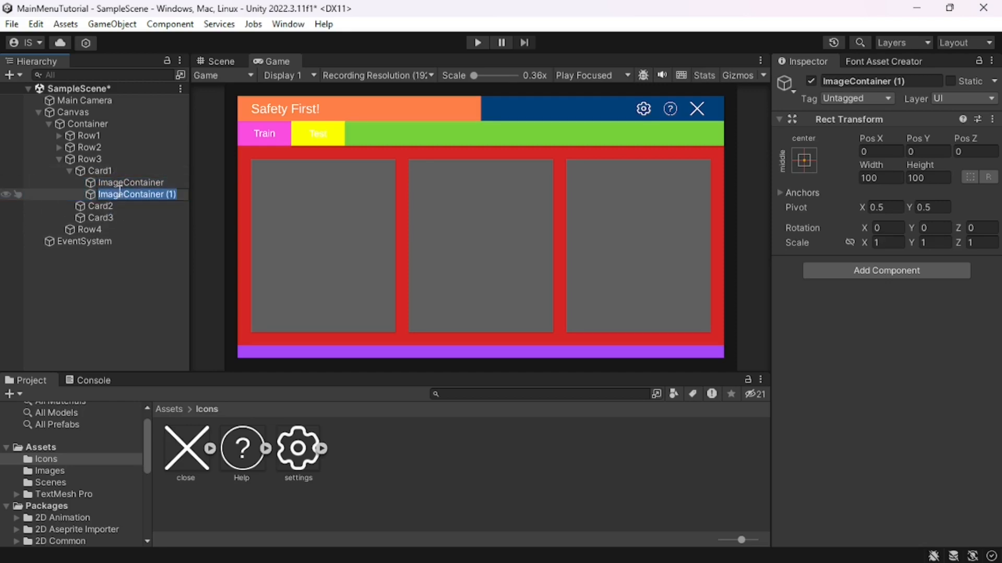
pyautogui.write('Text')
pyautogui.press('Return')
pyautogui.click(131, 181)
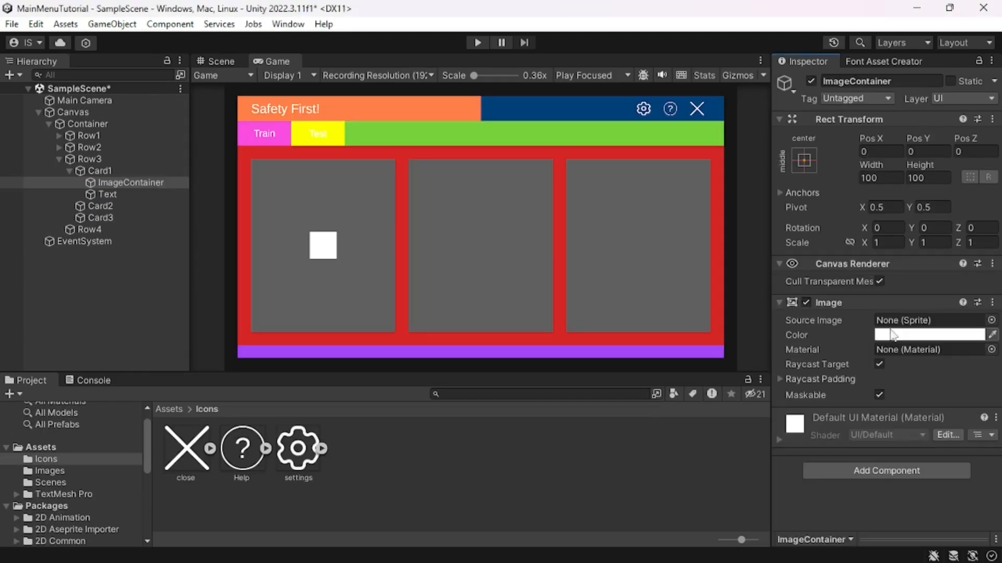
# - Set ImageContainer's Image colour to dark green (289F13)
pyautogui.click(898, 335)
pyautogui.click(884, 255)
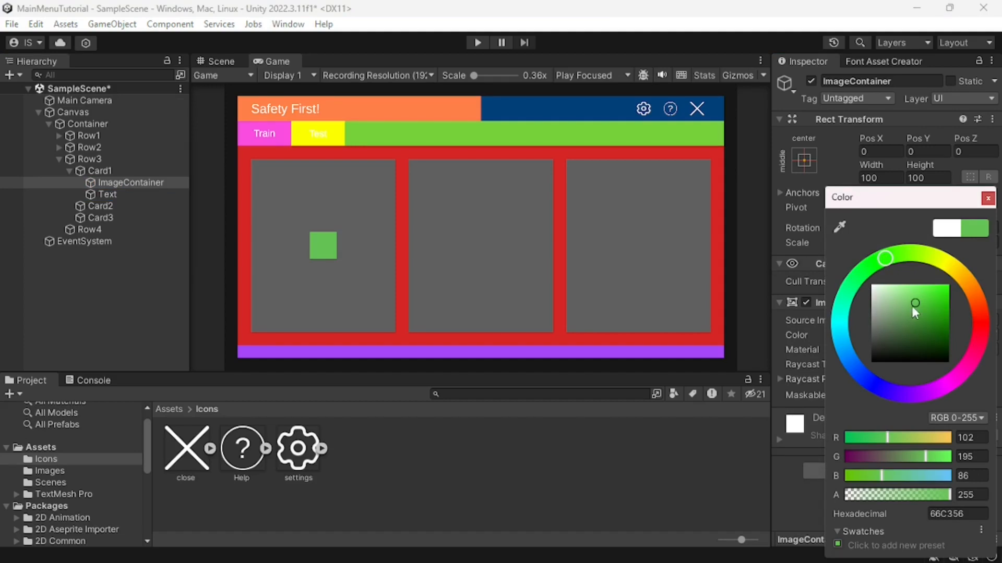
pyautogui.moveTo(912, 306); pyautogui.dragTo(942, 315)
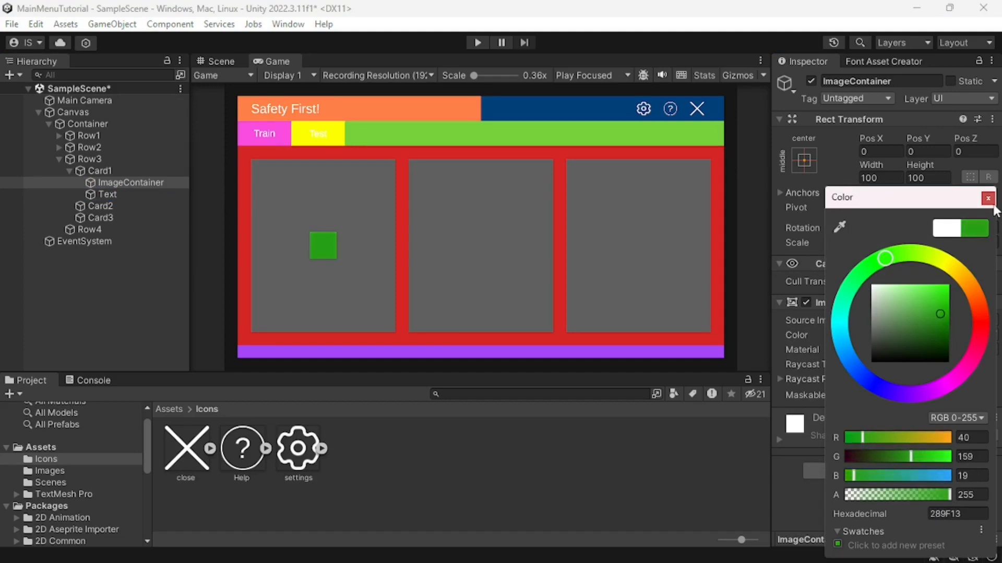
pyautogui.click(988, 199)
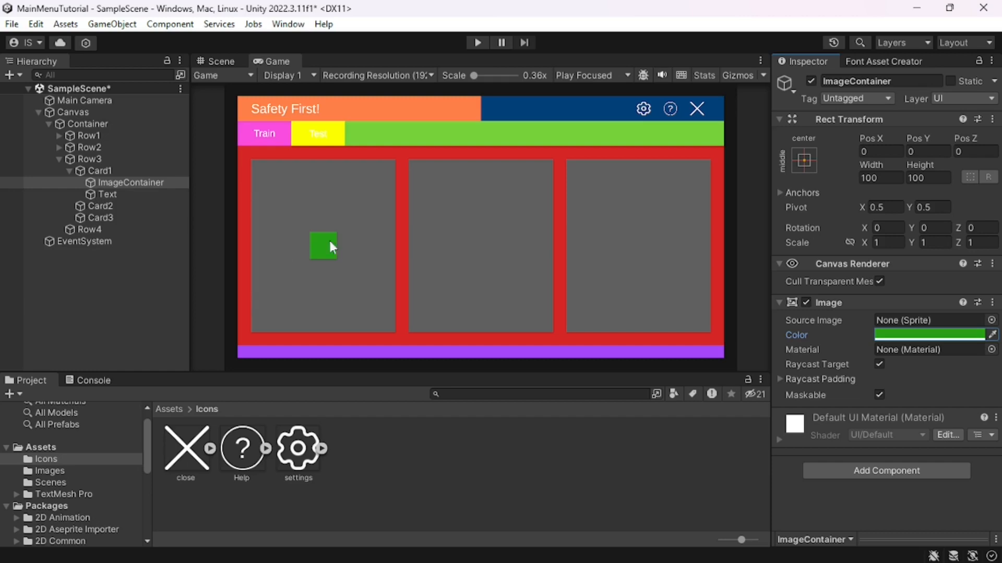
# - Add a Vertical Layout Group to Card1 with Control Child Size width and height ticked
pyautogui.click(147, 170)
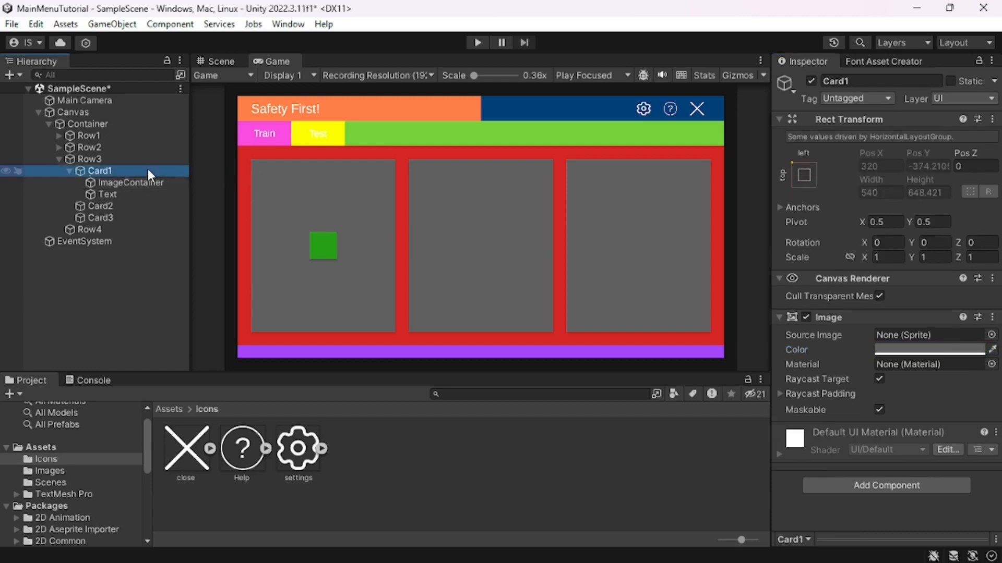
pyautogui.click(836, 480)
pyautogui.write('prob')
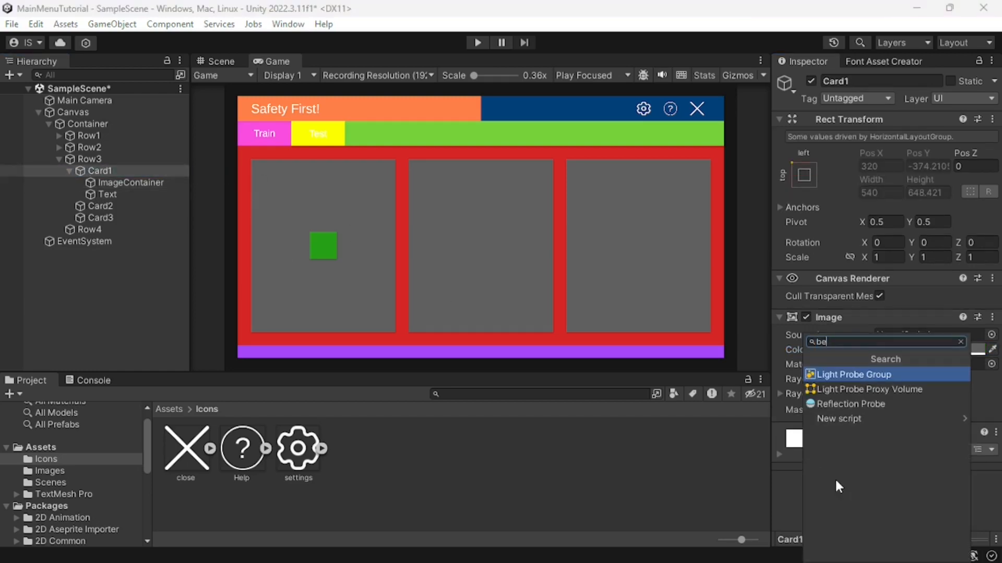
pyautogui.press('BackSpace')
pyautogui.press('BackSpace')
pyautogui.press('BackSpace')
pyautogui.press('BackSpace')
pyautogui.write('vert')
pyautogui.press('Return')
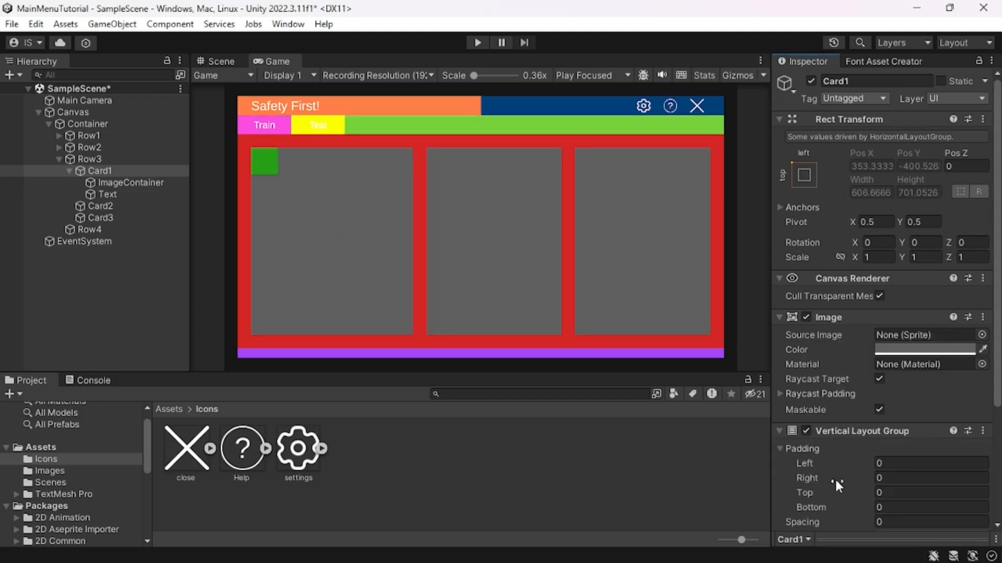
pyautogui.scroll(-3, 838, 425)
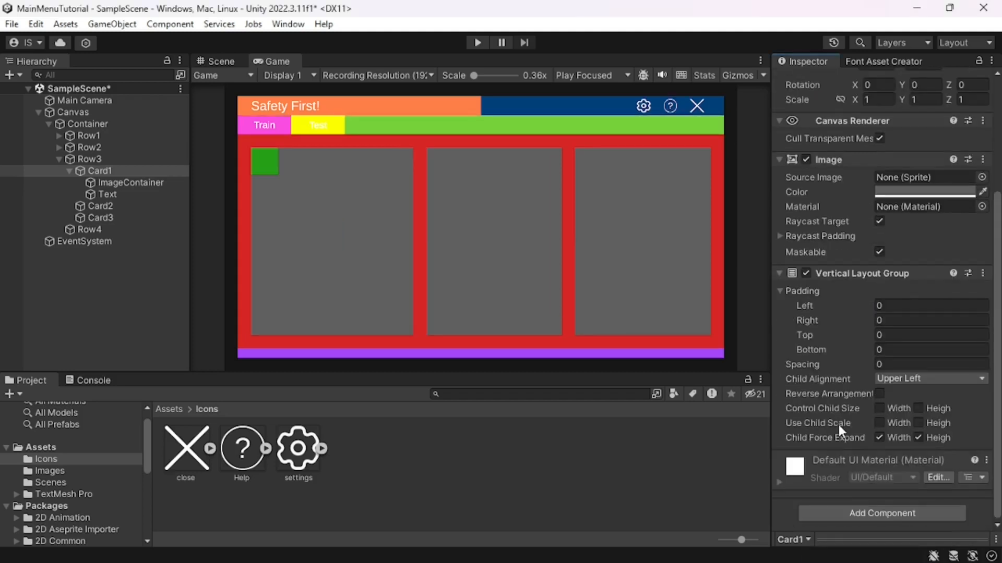
pyautogui.click(878, 409)
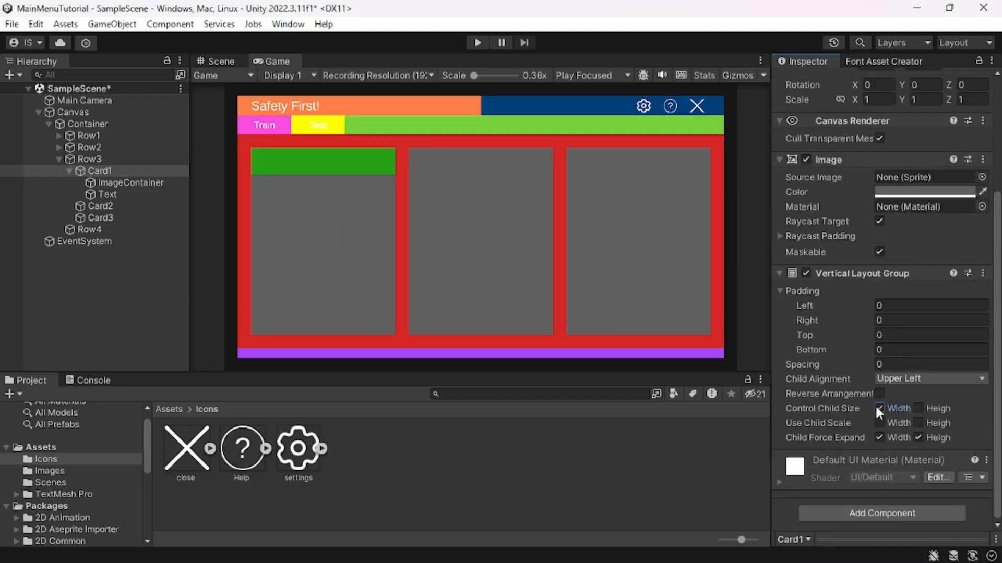
pyautogui.click(918, 409)
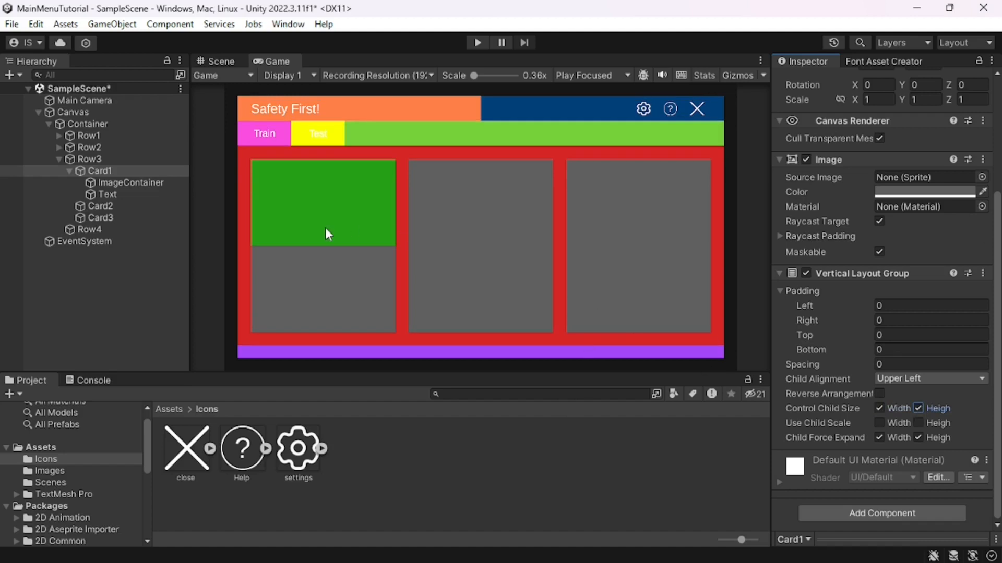
# - Add an Image component to the Text object so it shows as a white block
pyautogui.click(127, 195)
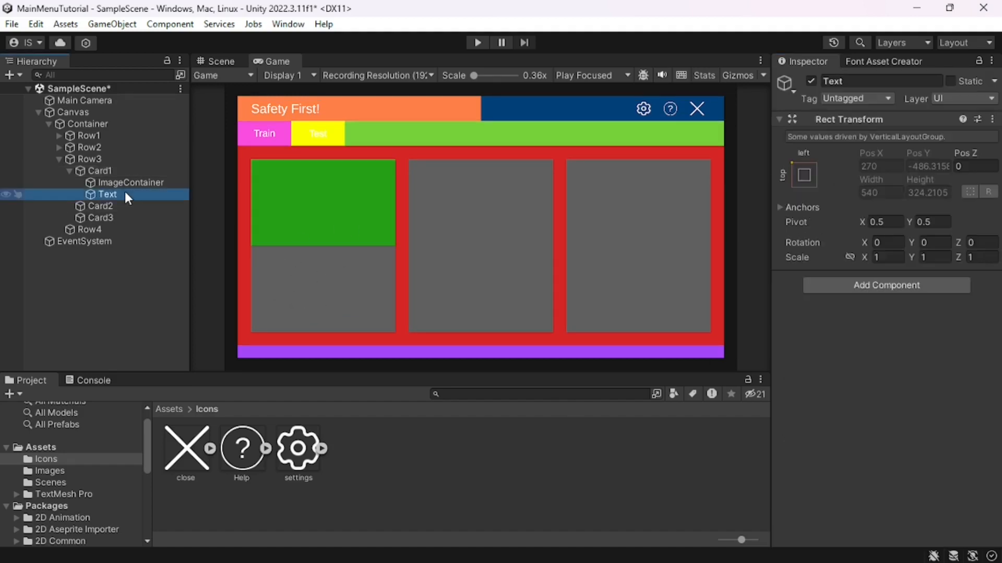
pyautogui.click(865, 287)
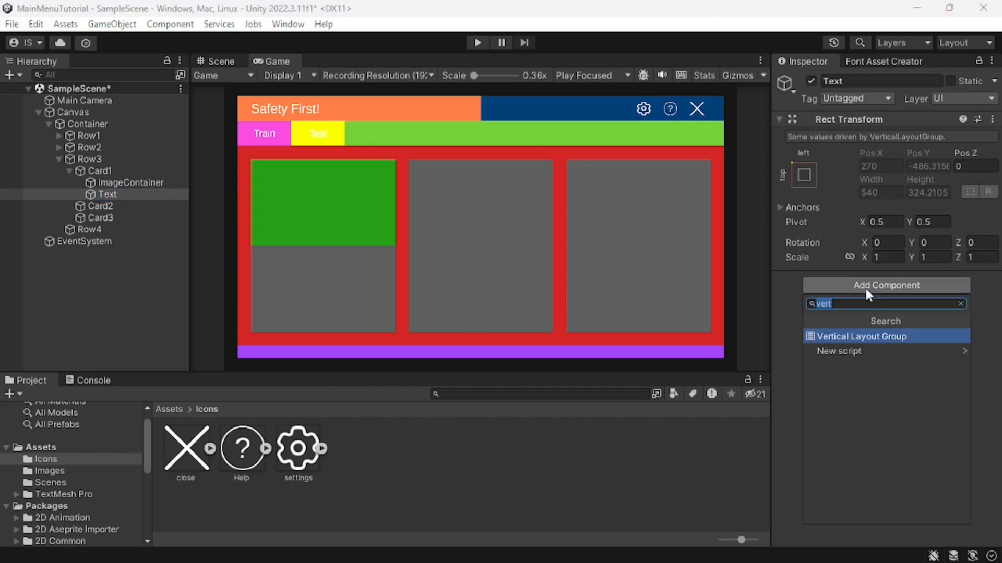
pyautogui.write('image')
pyautogui.press('Return')
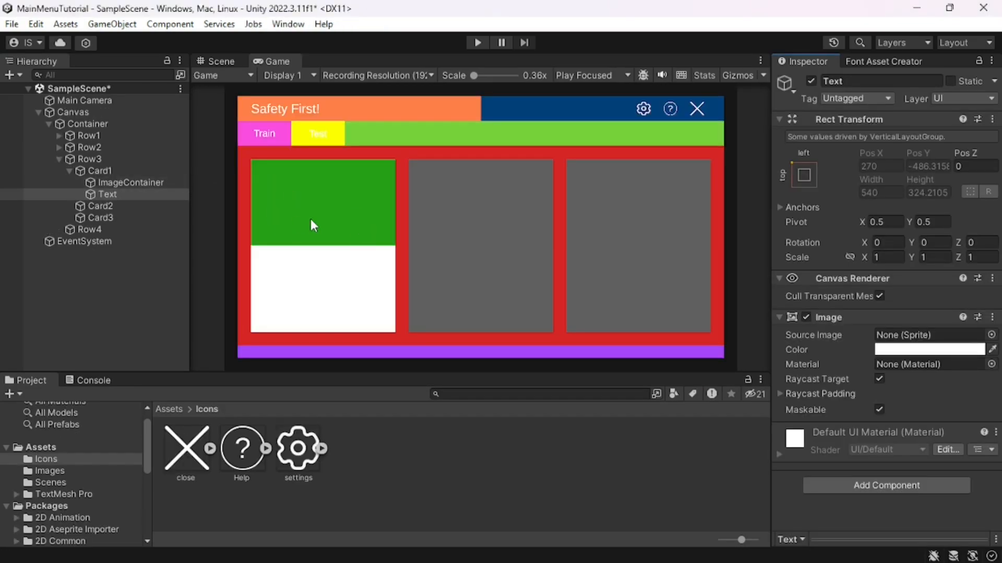
pyautogui.click(139, 169)
pyautogui.scroll(-3, 815, 365)
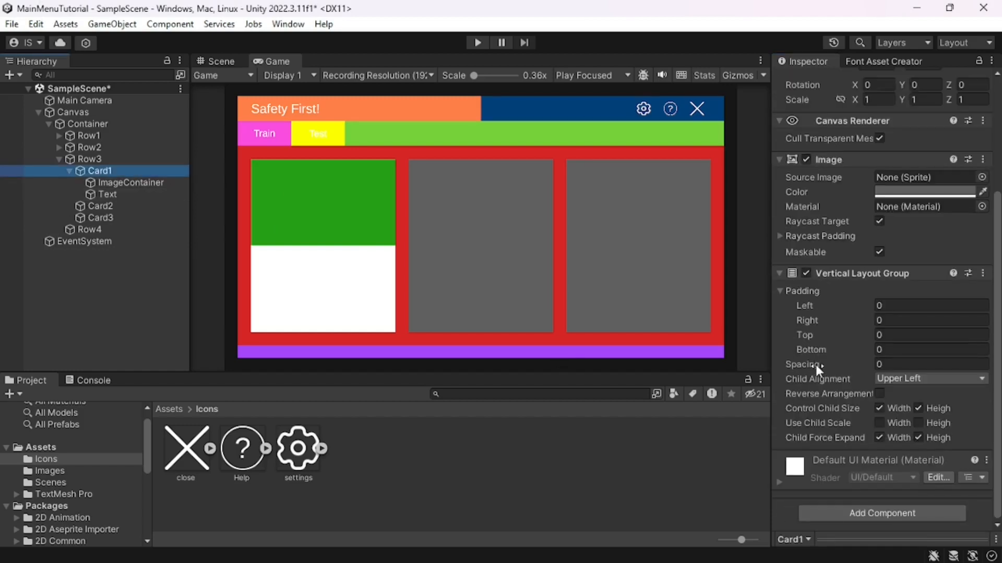
# - Untick Card1's Child Force Expand Height and give ImageContainer and Text Layout Elements with flexible height
pyautogui.click(918, 438)
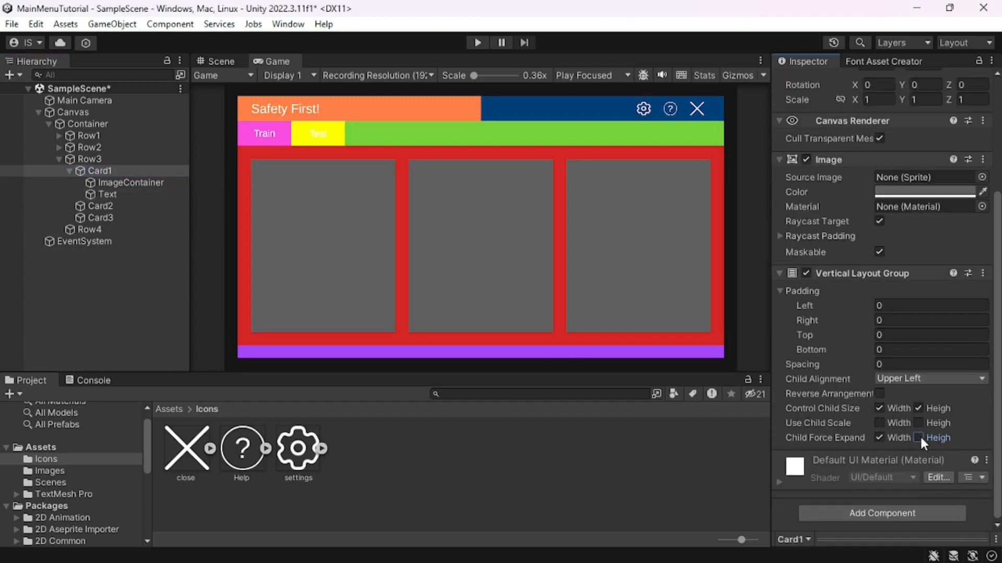
pyautogui.click(151, 183)
pyautogui.keyDown('shift'); pyautogui.click(152, 193); pyautogui.keyUp('shift')
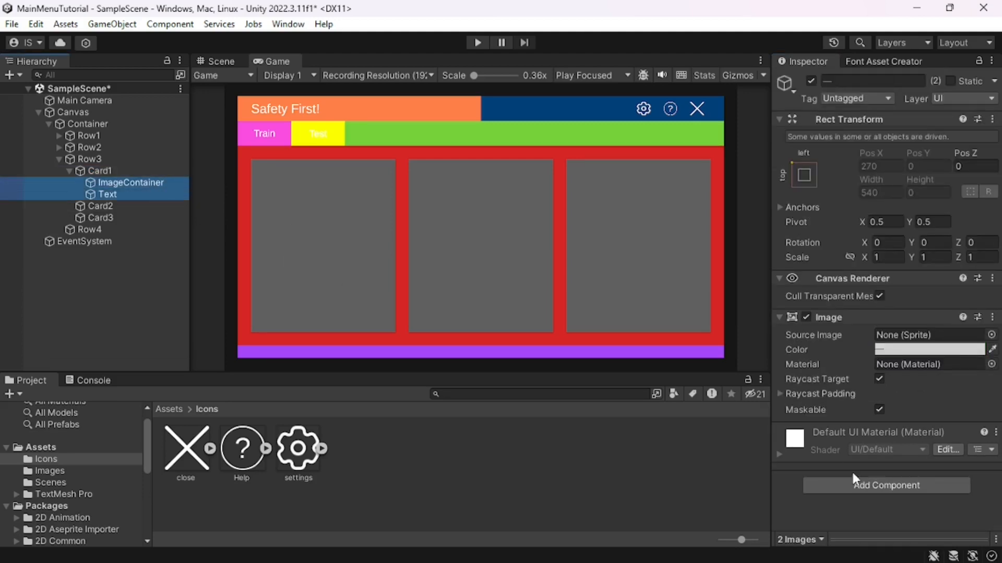
pyautogui.click(857, 487)
pyautogui.write('lay')
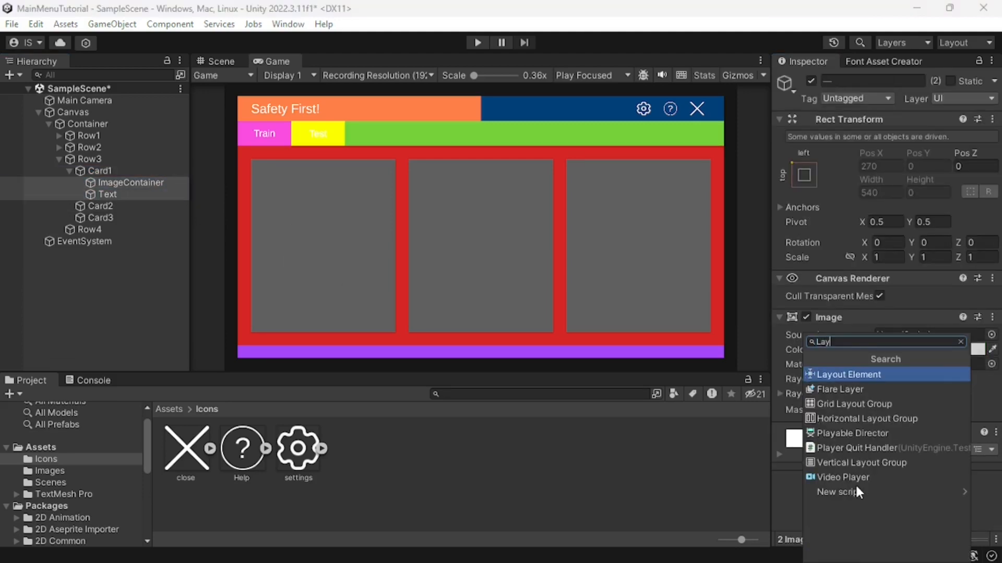
pyautogui.press('Return')
pyautogui.scroll(-5, 835, 428)
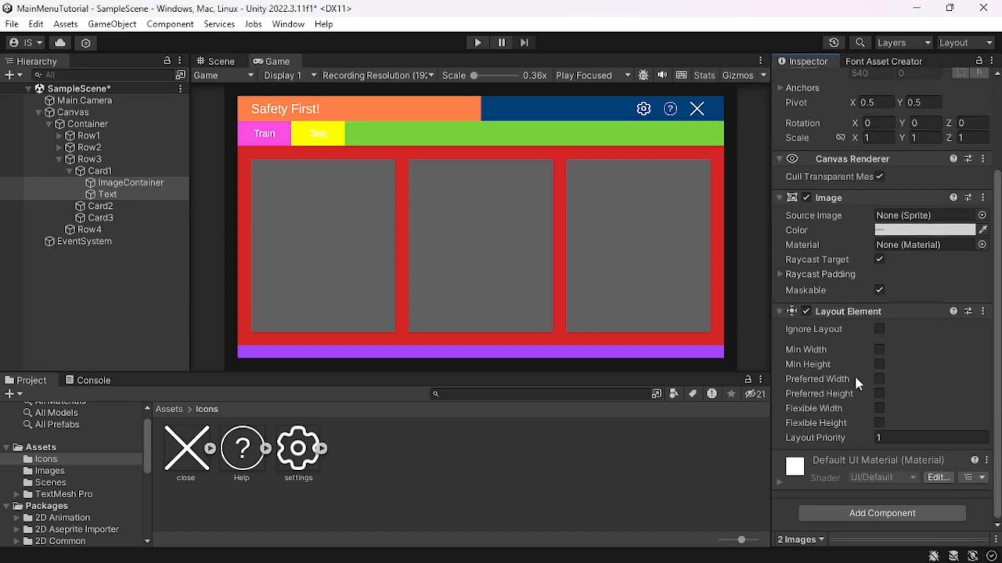
pyautogui.click(879, 424)
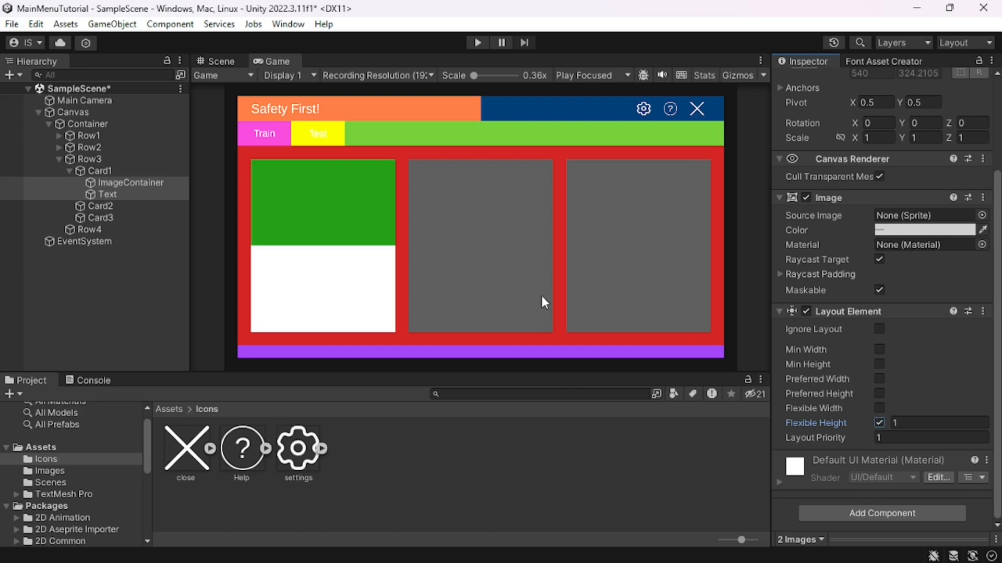
# - Set ImageContainer's flexible height to 6 so green fills most of Card1
pyautogui.click(148, 181)
pyautogui.click(923, 427)
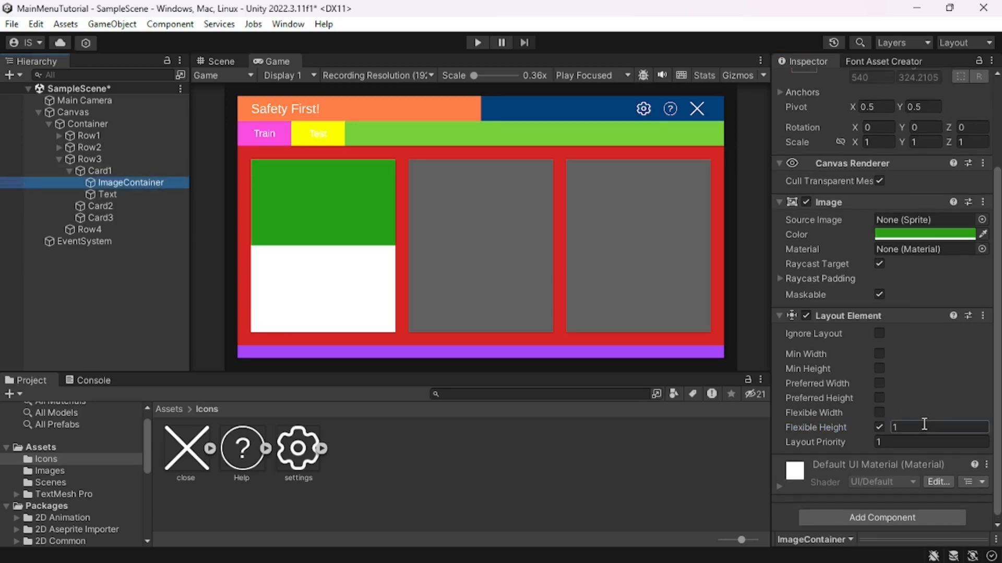
pyautogui.write('5')
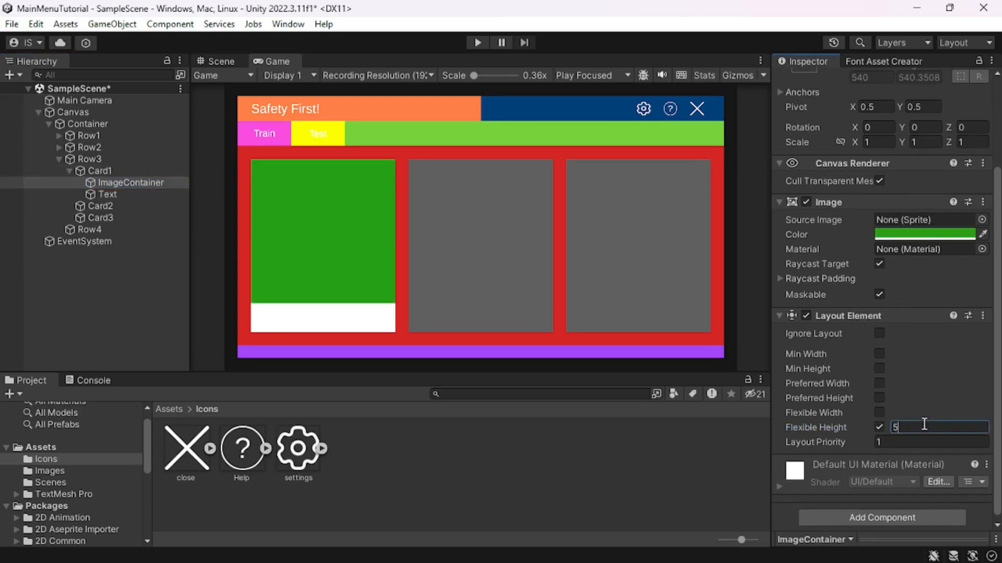
pyautogui.press('BackSpace')
pyautogui.write('6')
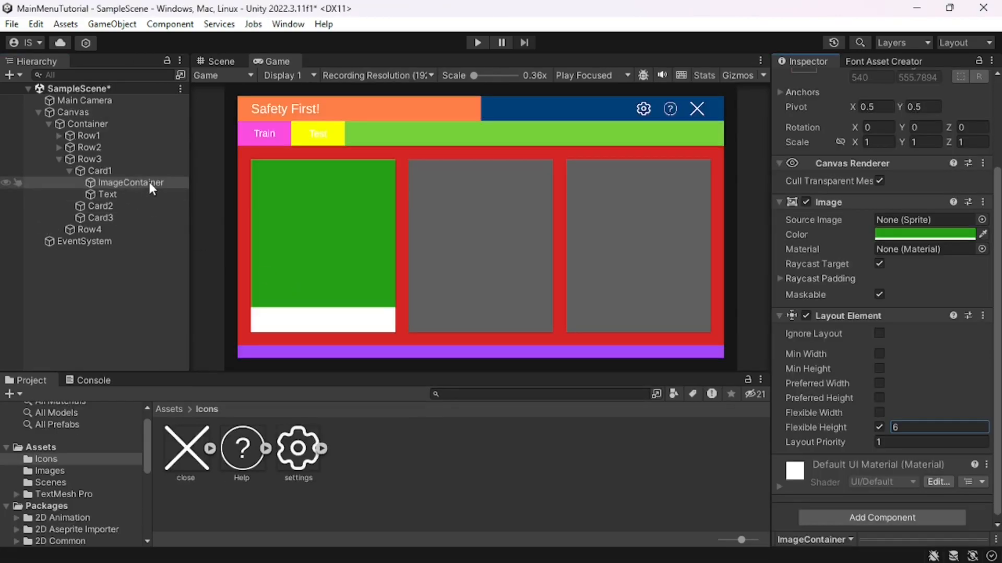
# - Create an empty child named Image under ImageContainer and open the Images assets folder
pyautogui.rightClick(120, 183)
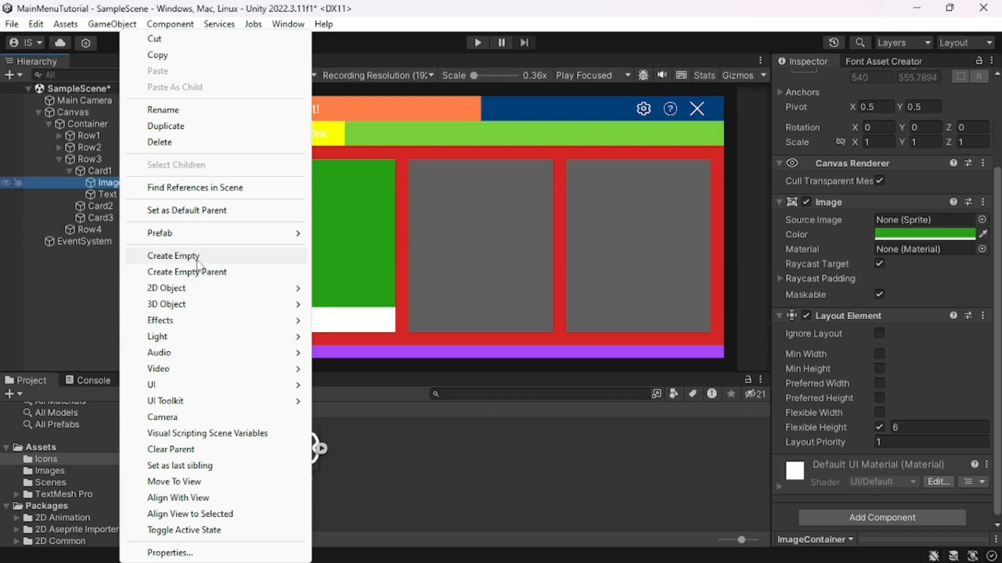
pyautogui.click(200, 257)
pyautogui.write('Image')
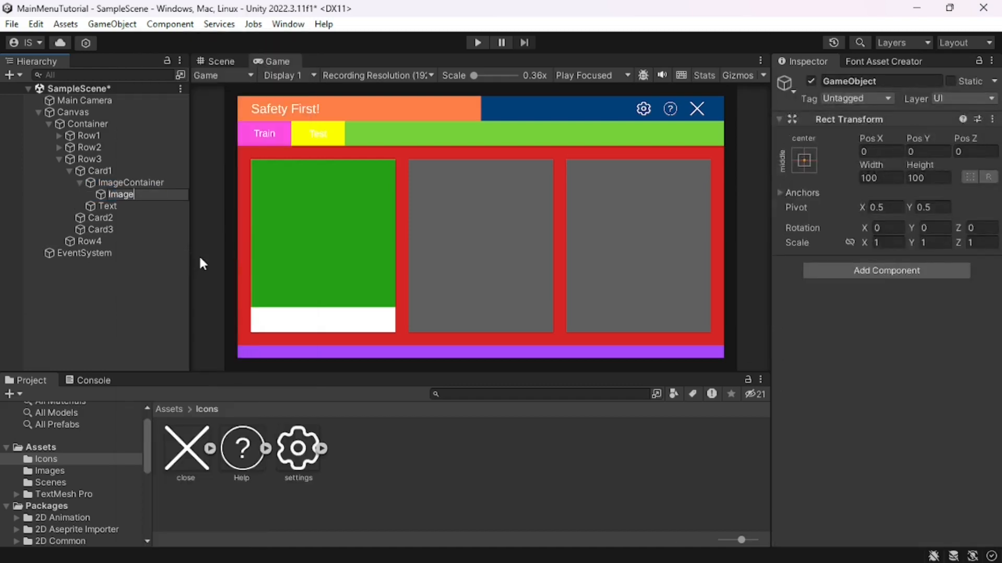
pyautogui.press('Return')
pyautogui.click(167, 408)
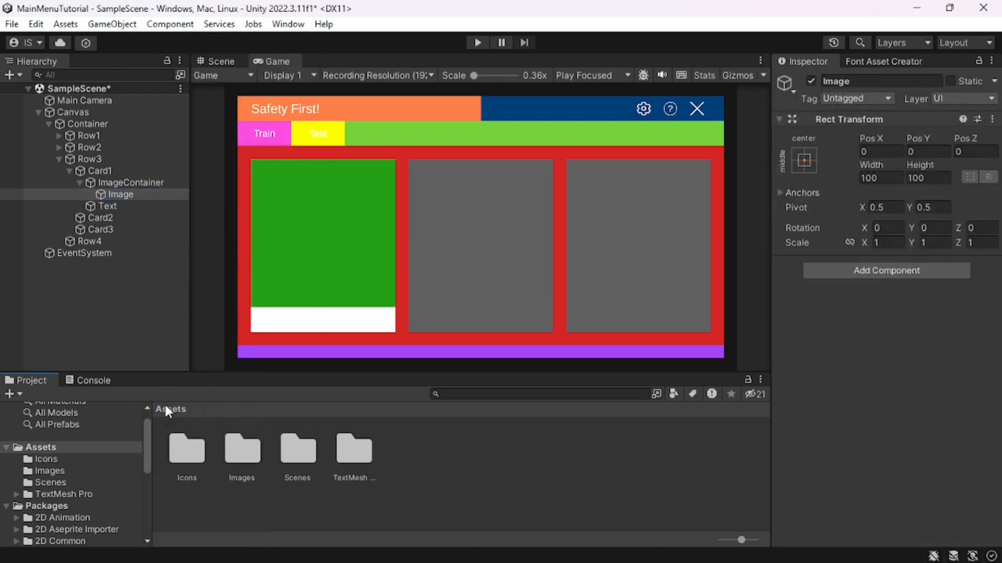
pyautogui.doubleClick(240, 452)
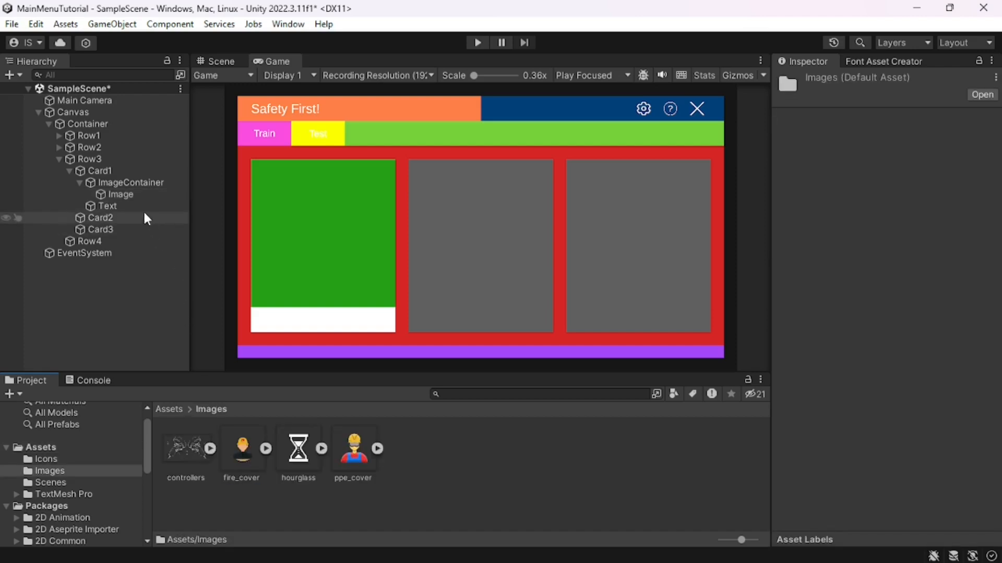
# - Add an Image component to the Image object with ppe_cover as its Source Image
pyautogui.click(131, 191)
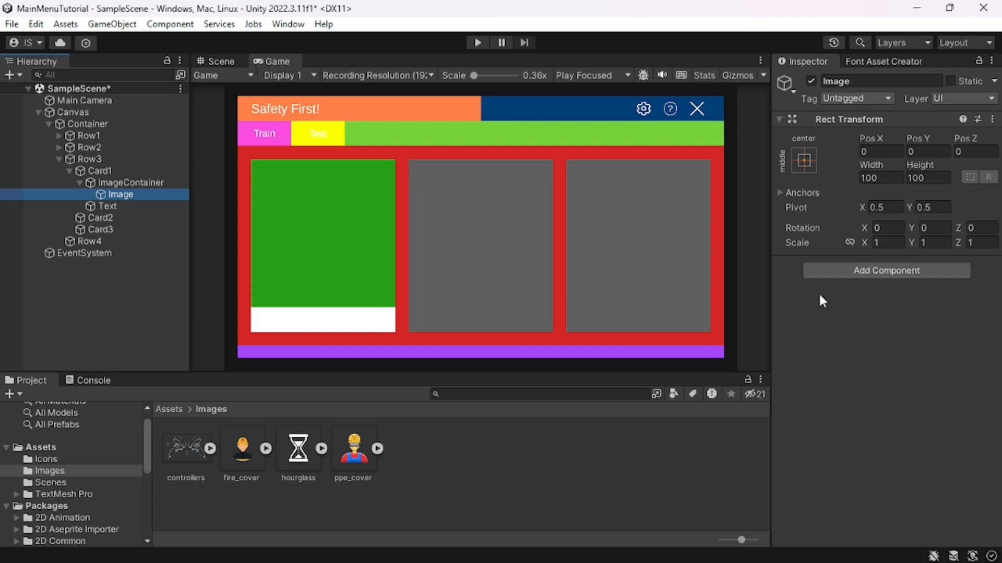
pyautogui.click(869, 271)
pyautogui.write('ima')
pyautogui.press('Return')
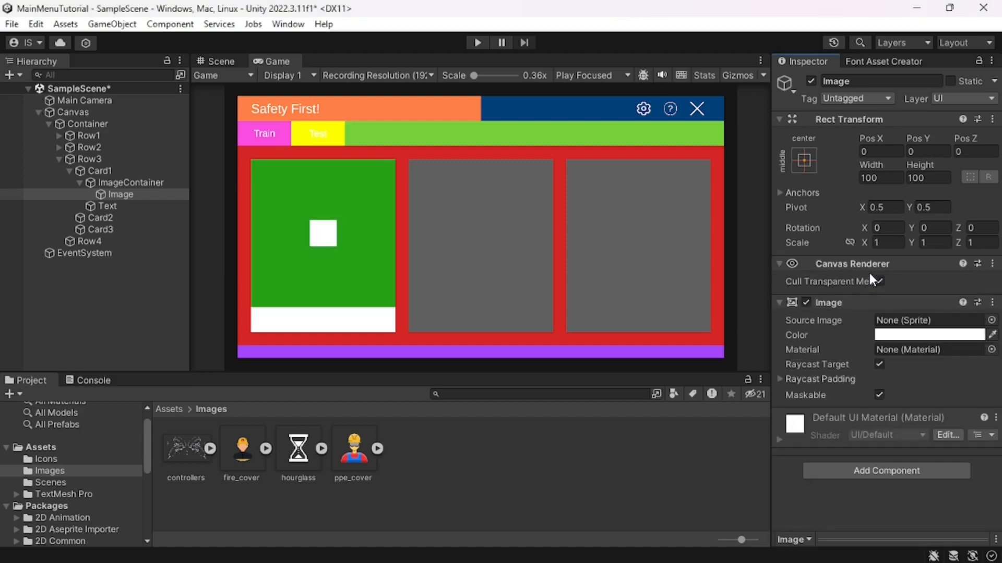
pyautogui.moveTo(354, 441); pyautogui.dragTo(899, 320)
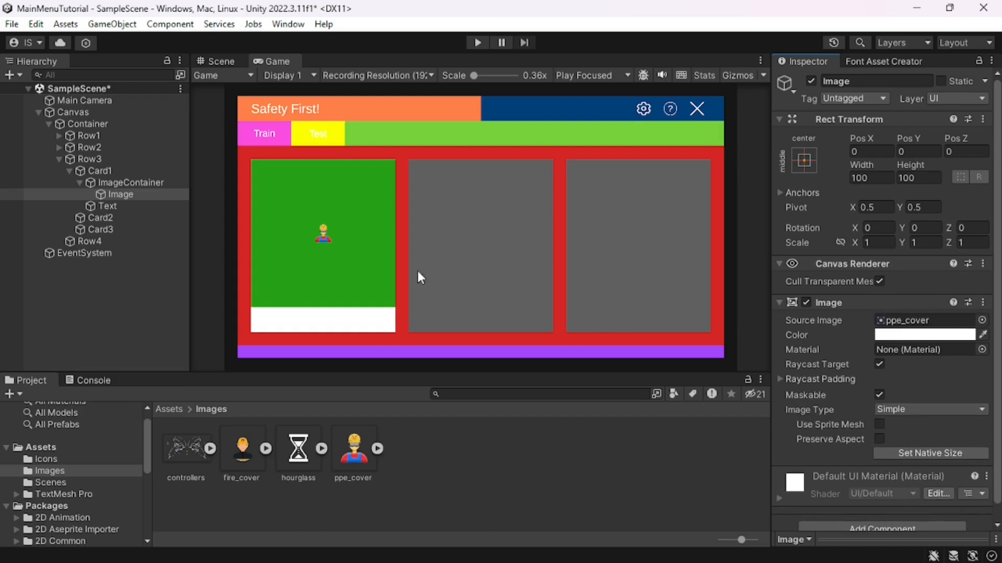
# - Link the scale axes and set the picture's scale to 5
pyautogui.click(840, 241)
pyautogui.click(877, 242)
pyautogui.write('3')
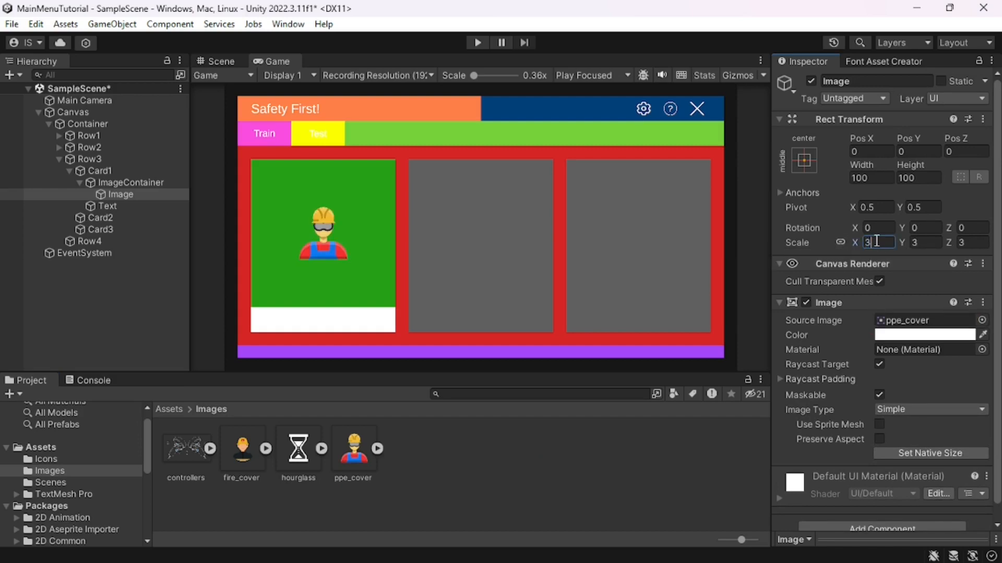
pyautogui.press('BackSpace')
pyautogui.write('4')
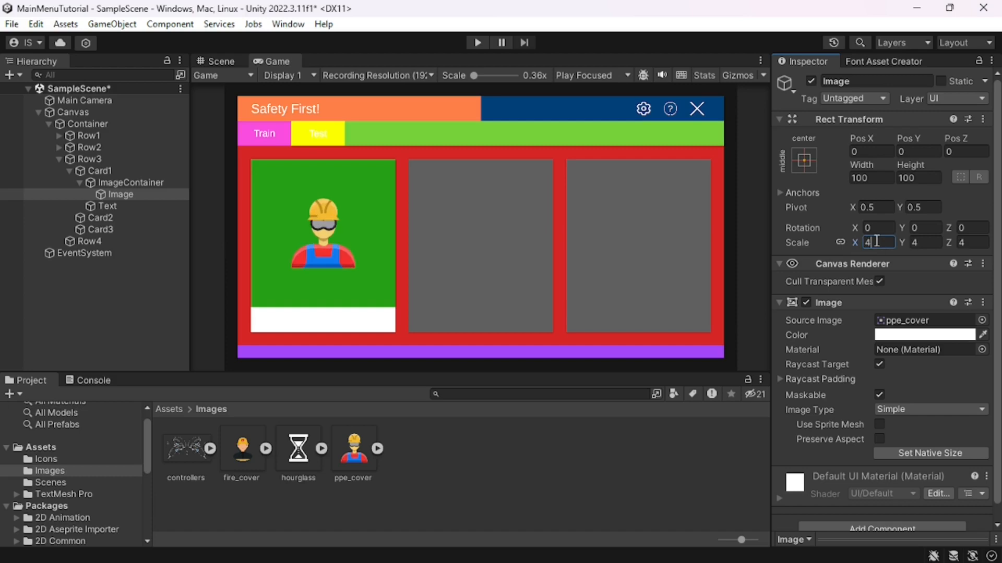
pyautogui.press('BackSpace')
pyautogui.write('5')
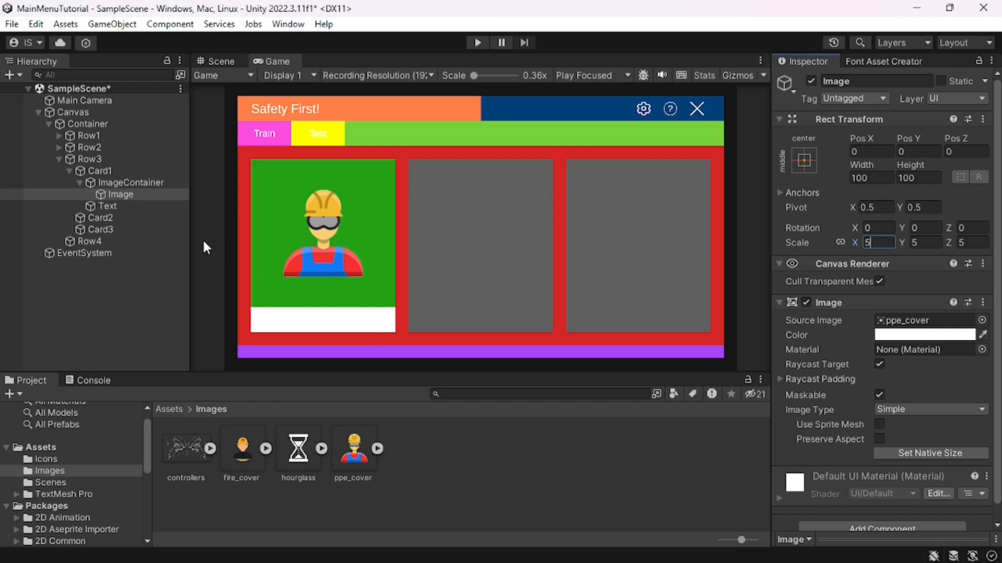
pyautogui.click(115, 205)
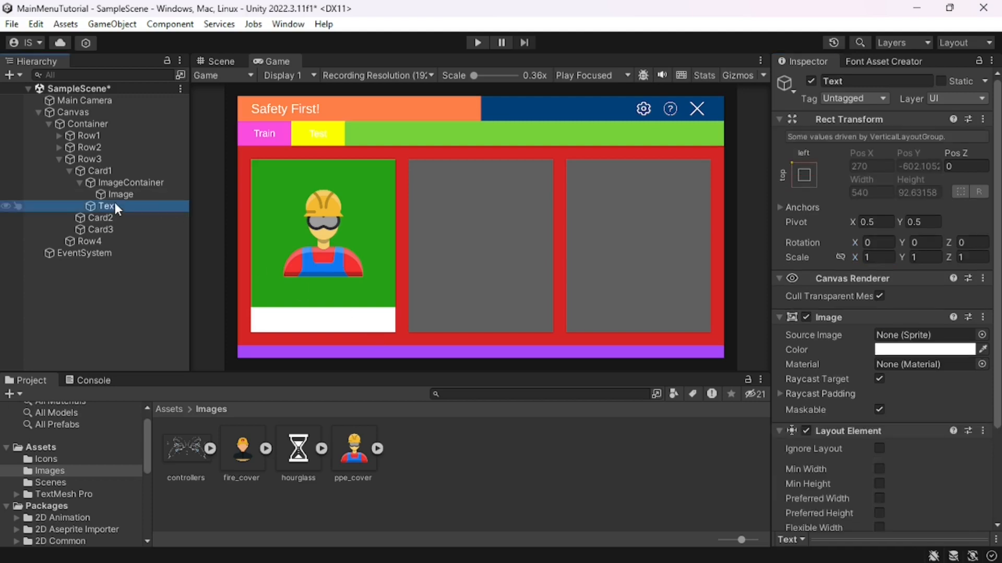
# - Rename Text to TextContainer and add a TextMeshPro child PPE reading 'PPE Environment'
pyautogui.click(115, 205)
pyautogui.write('TextContainer')
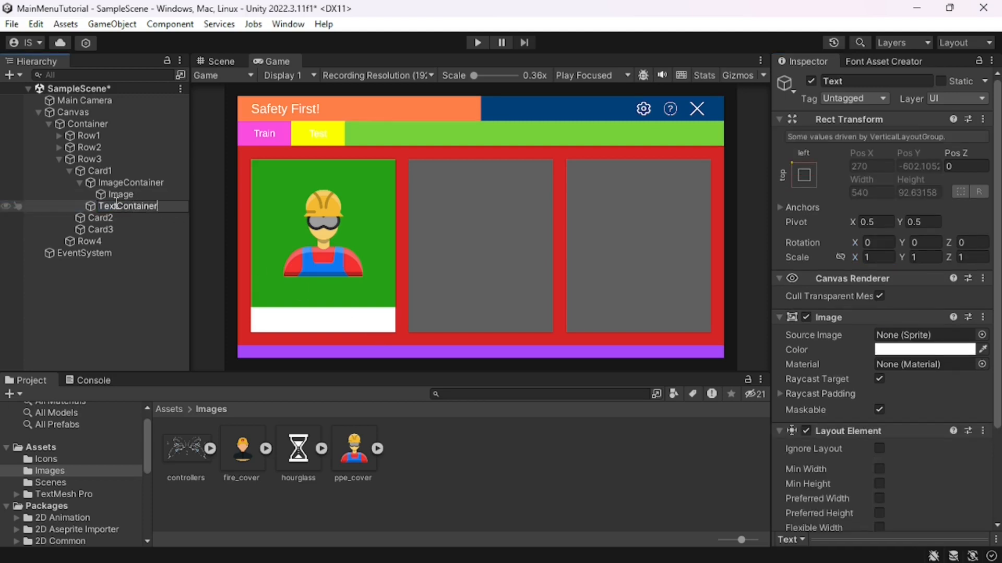
pyautogui.press('Return')
pyautogui.rightClick(127, 206)
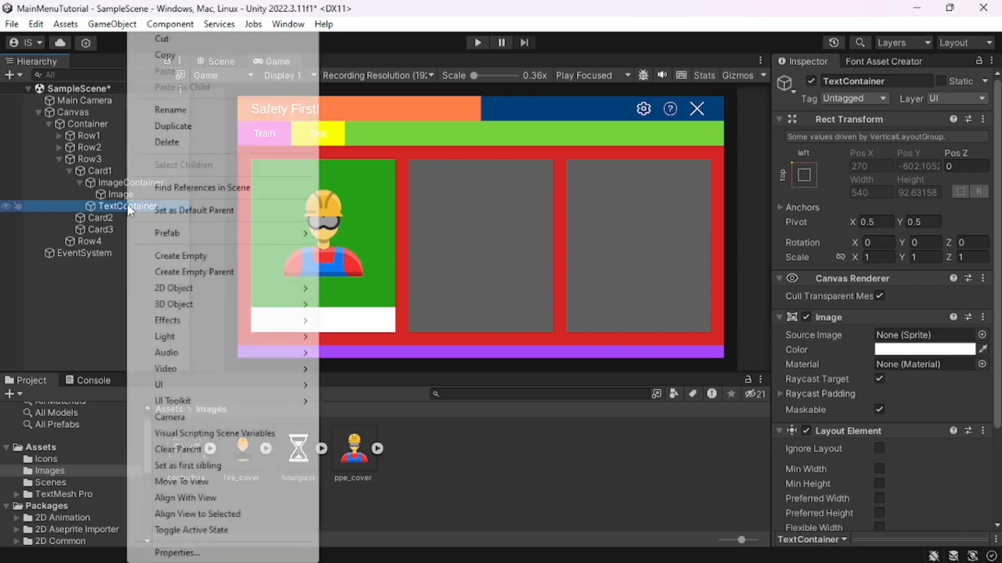
pyautogui.moveTo(192, 389)
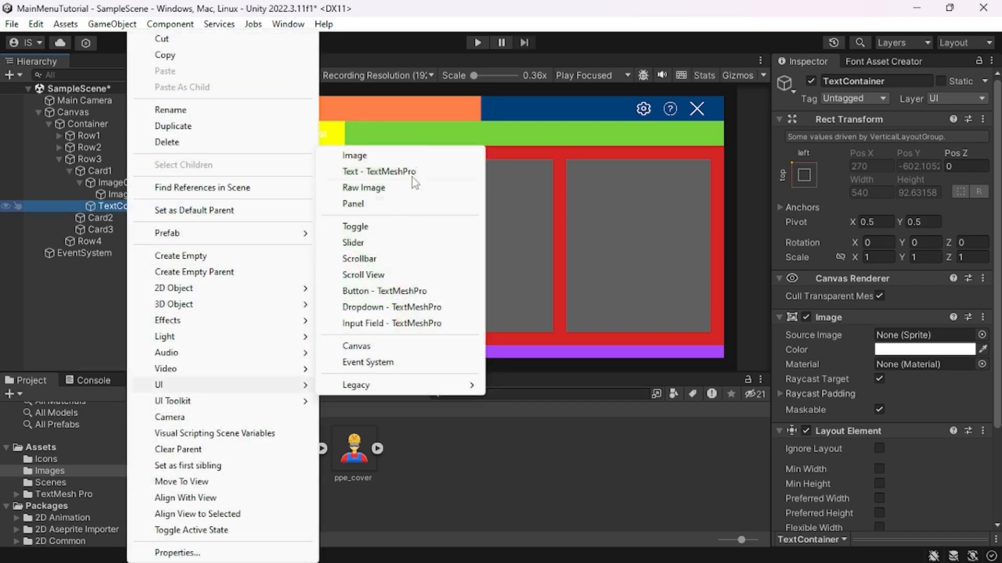
pyautogui.click(379, 171)
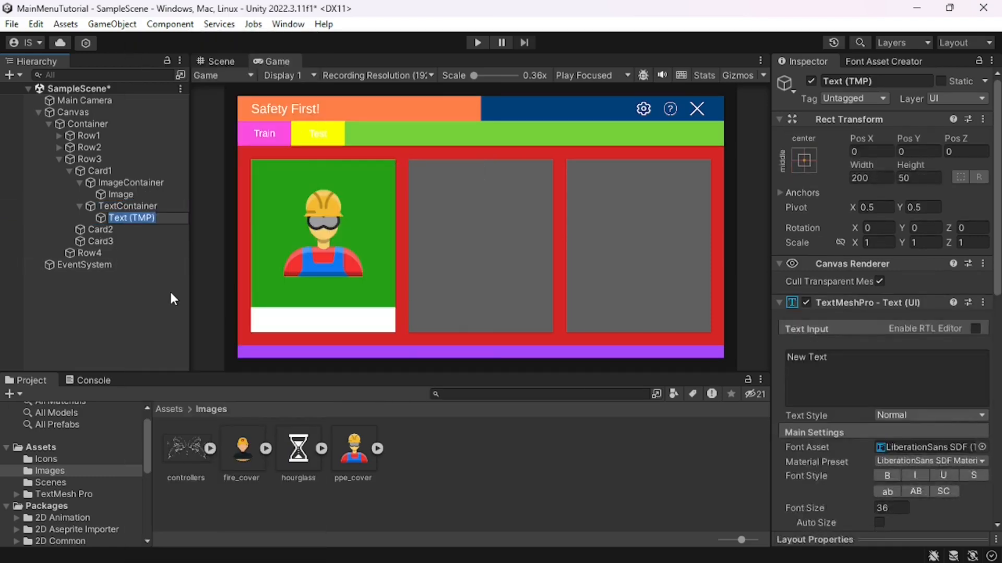
pyautogui.write('PPE')
pyautogui.press('Return')
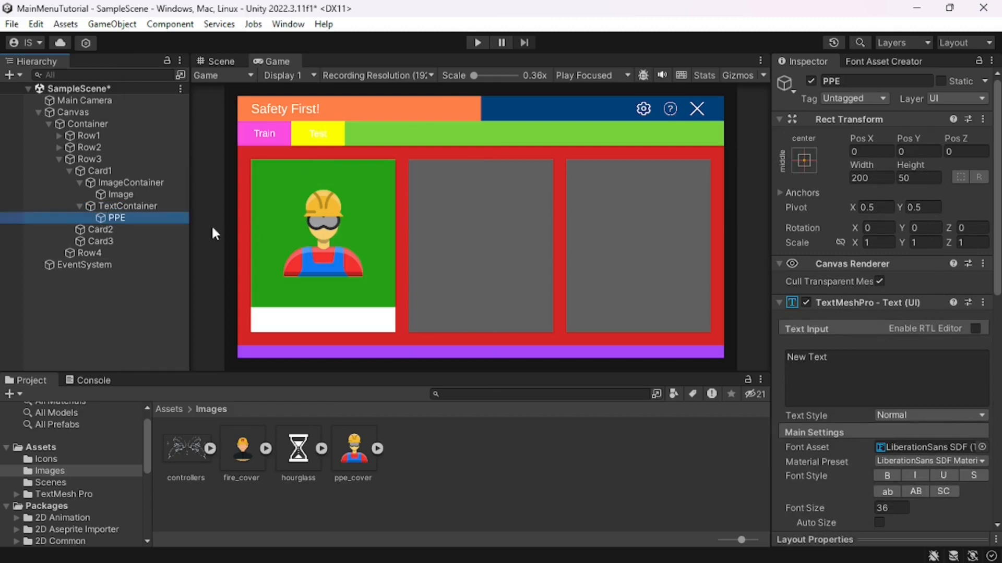
pyautogui.click(819, 363)
pyautogui.hotkey('ctrl', 'a')
pyautogui.write('P')
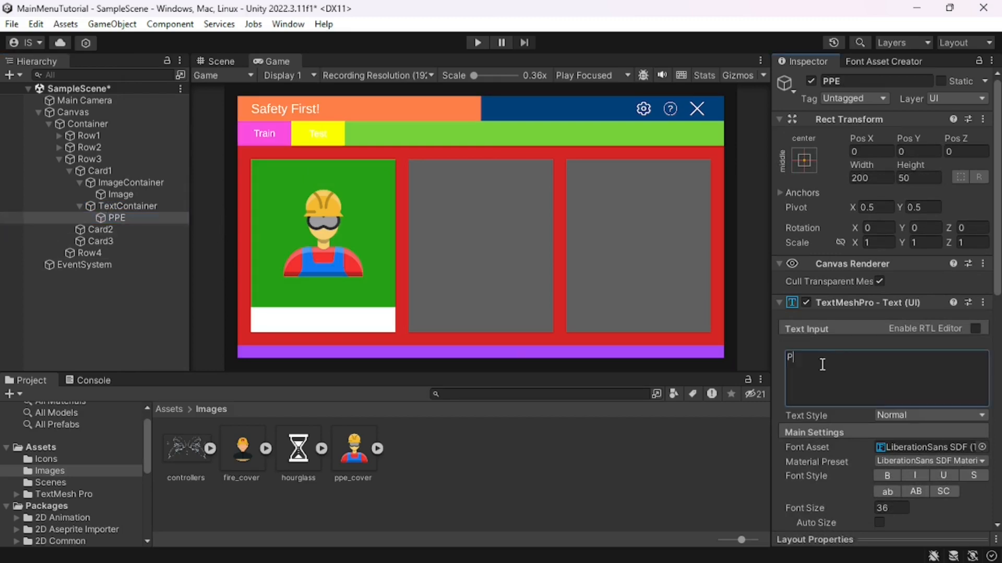
pyautogui.write('PE Environment')
# - Tint TextContainer's background a dark brown-grey, then show the Scene view
pyautogui.click(120, 205)
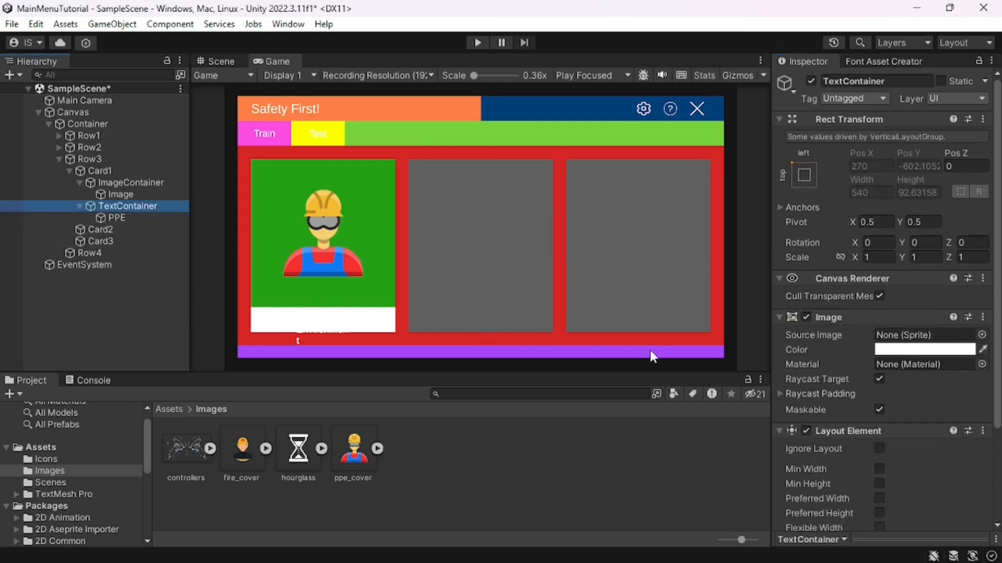
pyautogui.click(907, 349)
pyautogui.moveTo(906, 348); pyautogui.dragTo(879, 338)
pyautogui.click(988, 199)
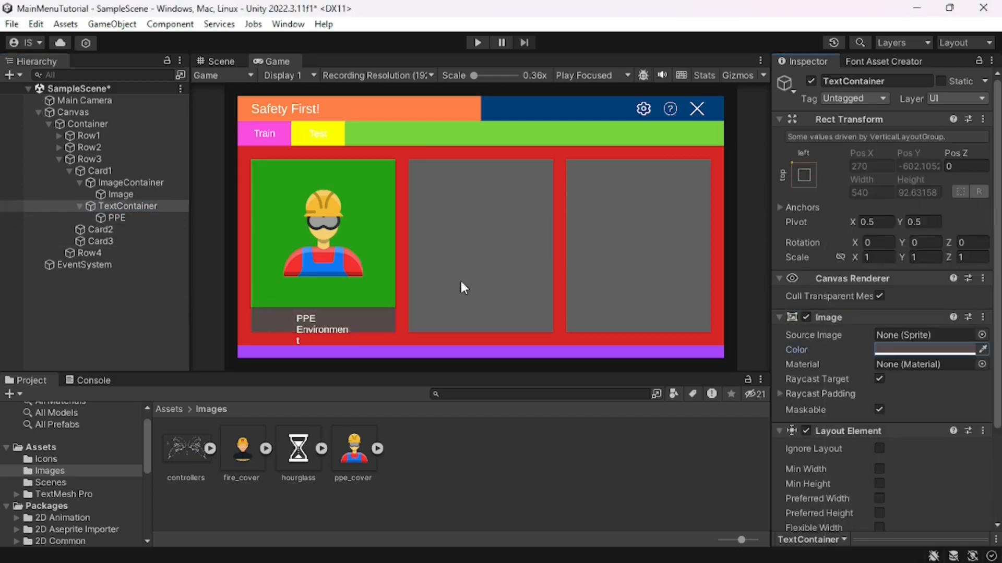
pyautogui.click(221, 62)
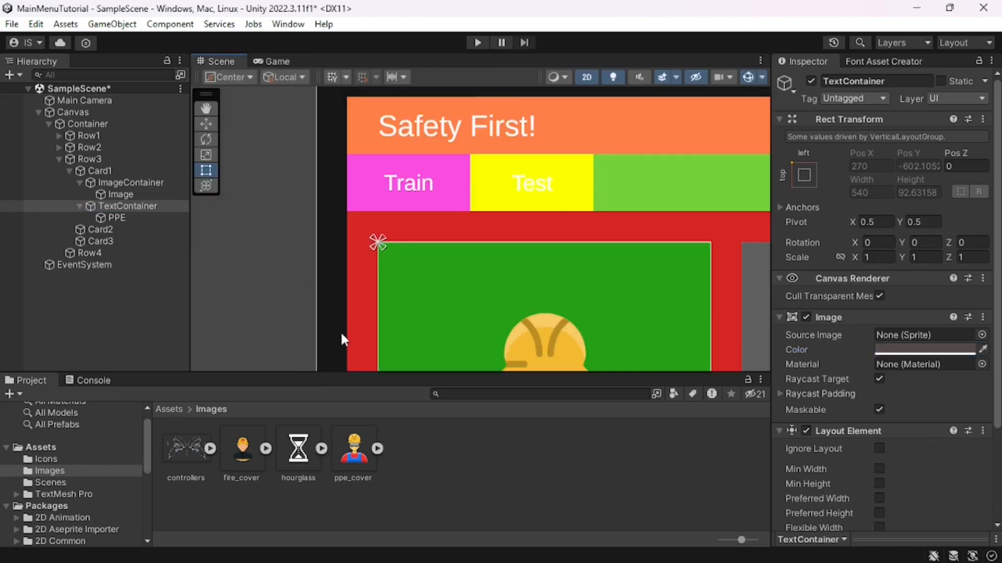
# - Stretch the PPE label to fill TextContainer with Center and Middle alignment, then return to Game view
pyautogui.doubleClick(137, 218)
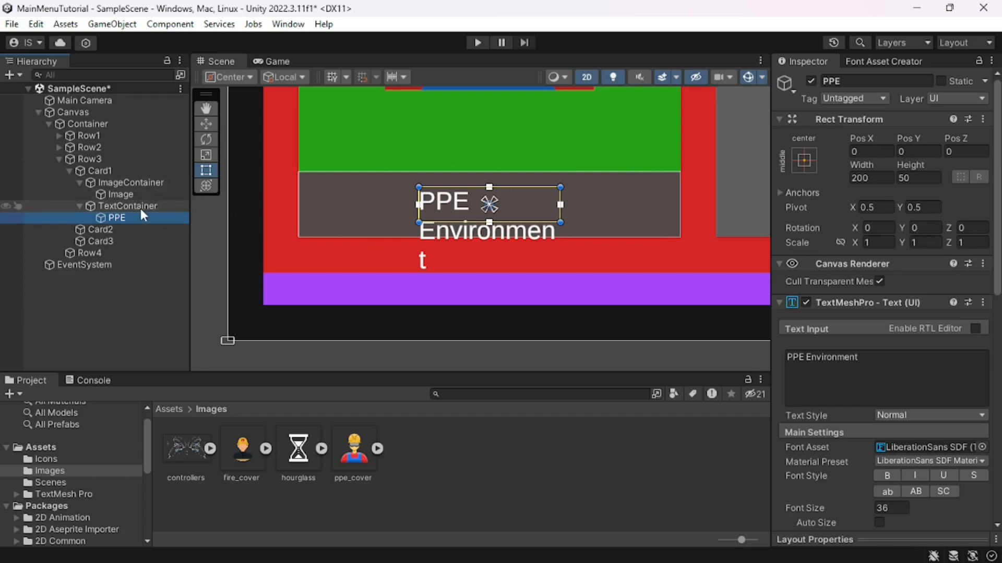
pyautogui.click(803, 158)
pyautogui.press('alt')
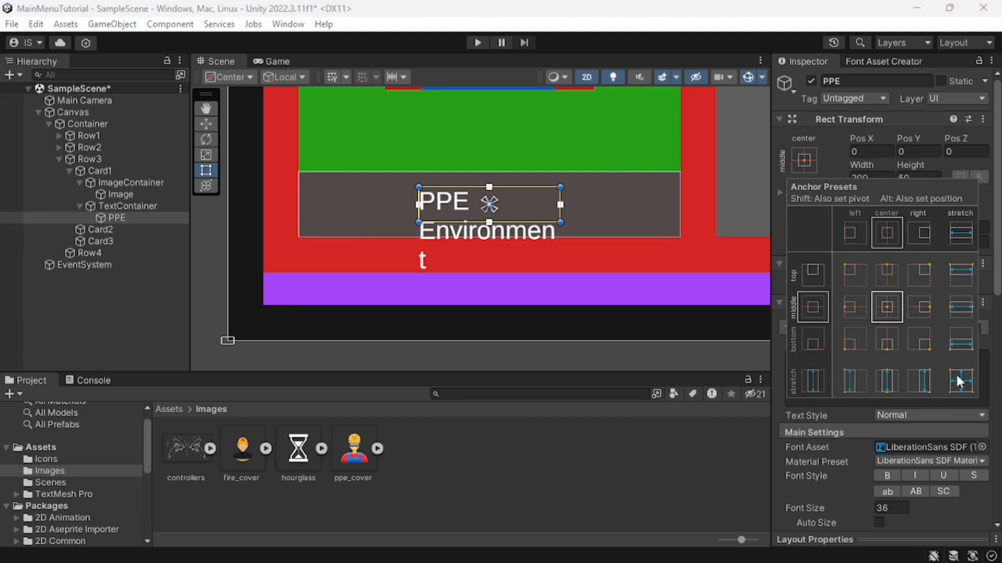
pyautogui.keyDown('alt'); pyautogui.click(959, 381); pyautogui.keyUp('alt')
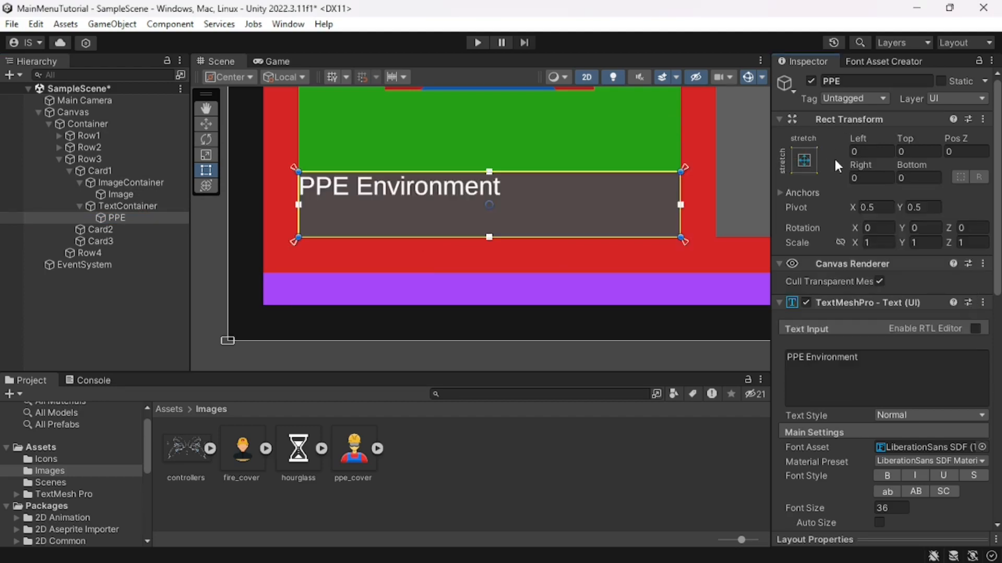
pyautogui.scroll(-10, 835, 408)
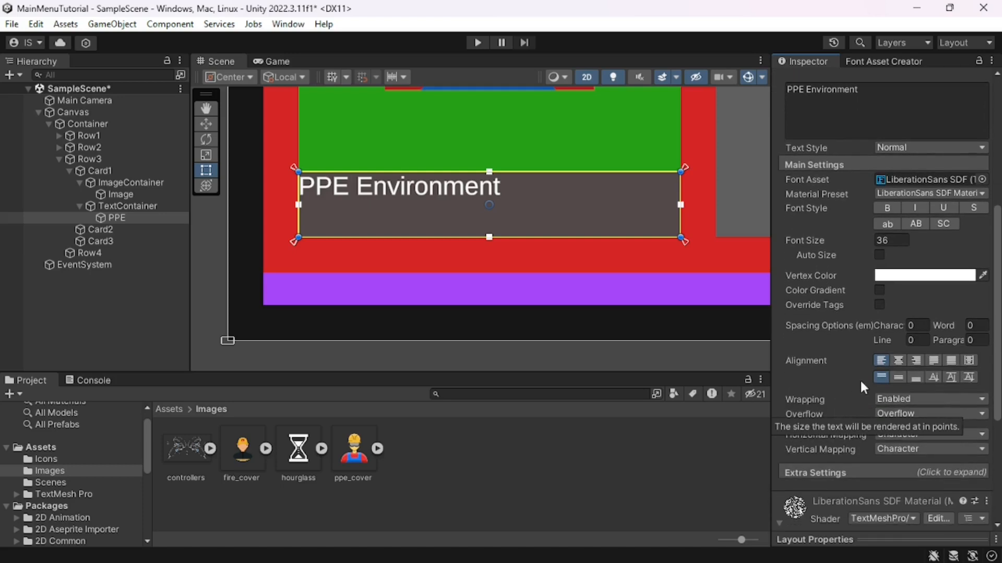
pyautogui.click(897, 361)
pyautogui.click(896, 377)
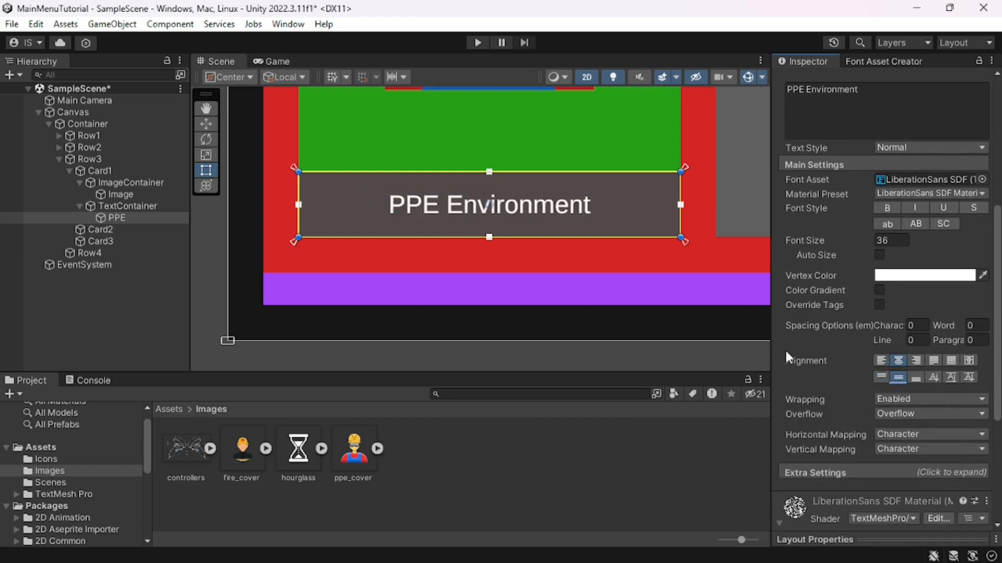
pyautogui.scroll(8, 784, 349)
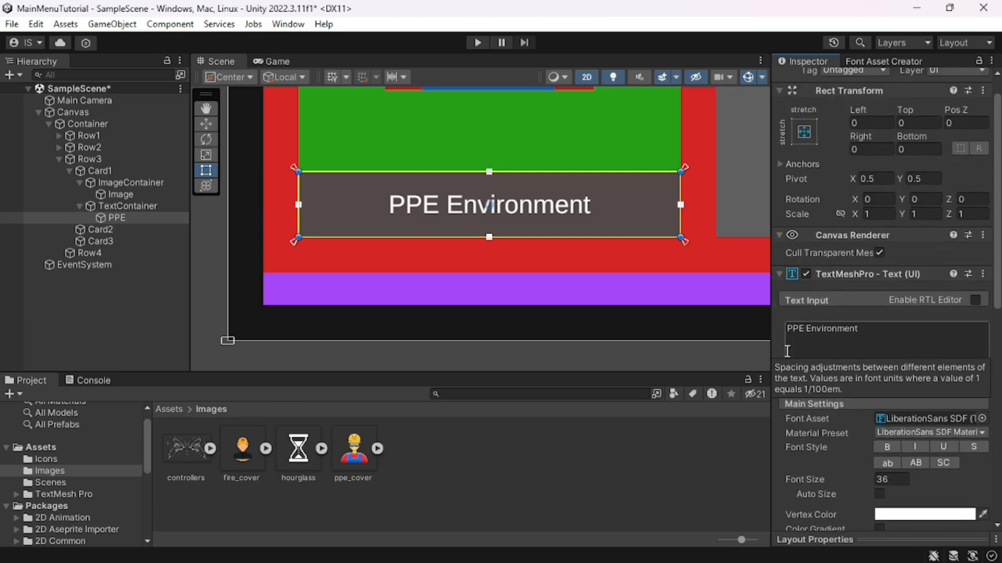
pyautogui.scroll(2, 786, 350)
pyautogui.click(271, 62)
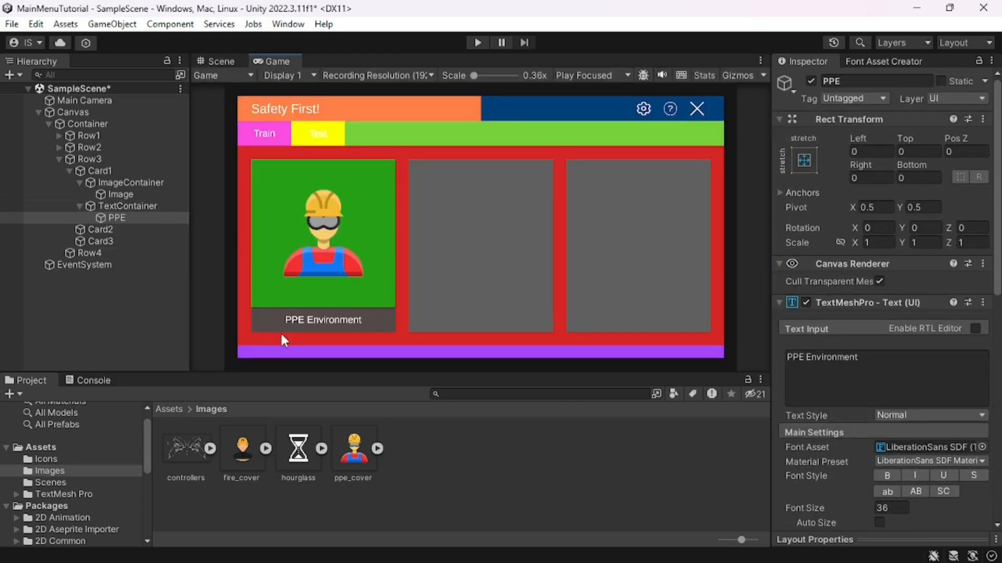
# - Collapse Card1's hierarchy and delete the empty Card2 and Card3
pyautogui.click(79, 206)
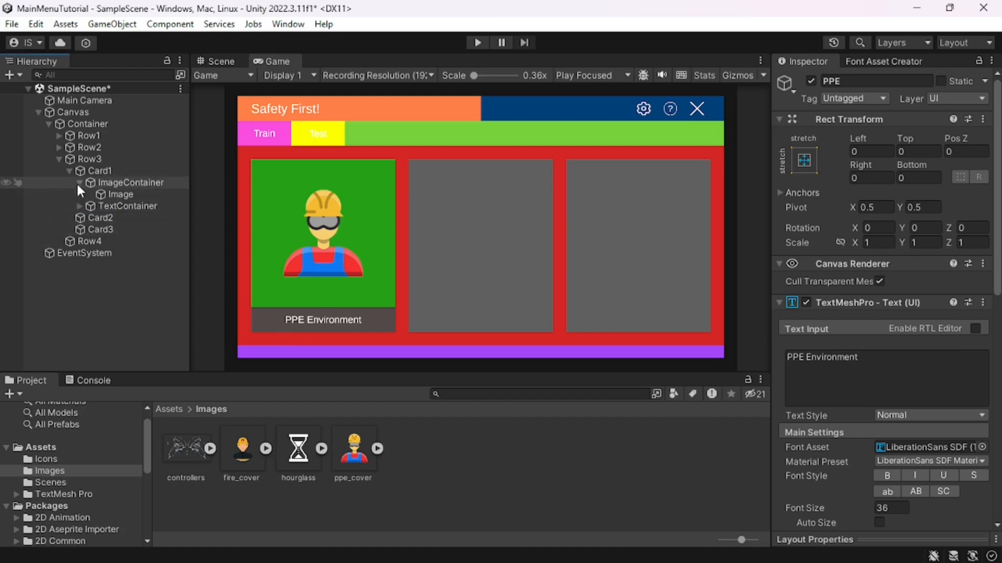
pyautogui.click(79, 182)
pyautogui.click(69, 171)
pyautogui.click(110, 183)
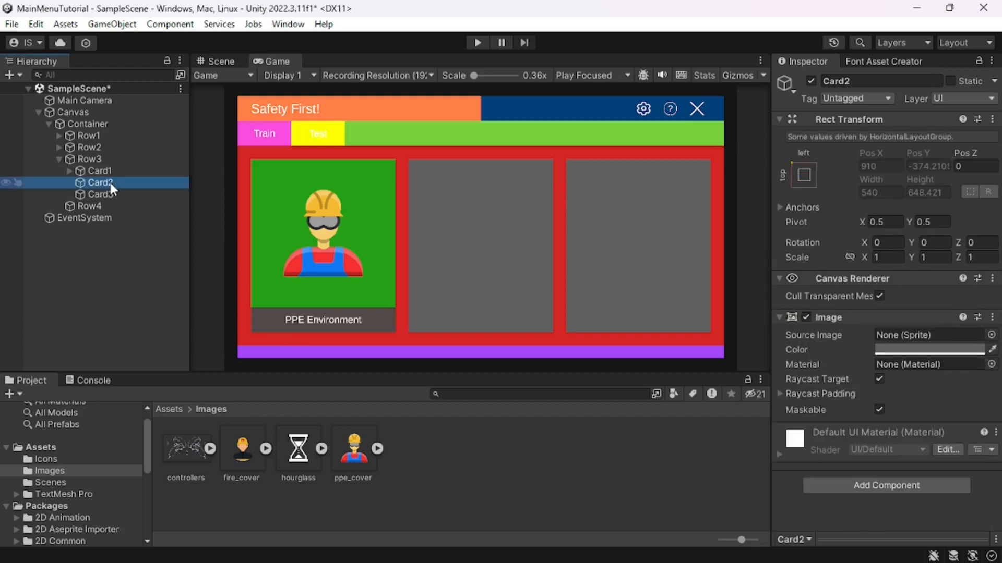
pyautogui.press('Delete')
pyautogui.click(110, 183)
pyautogui.press('Delete')
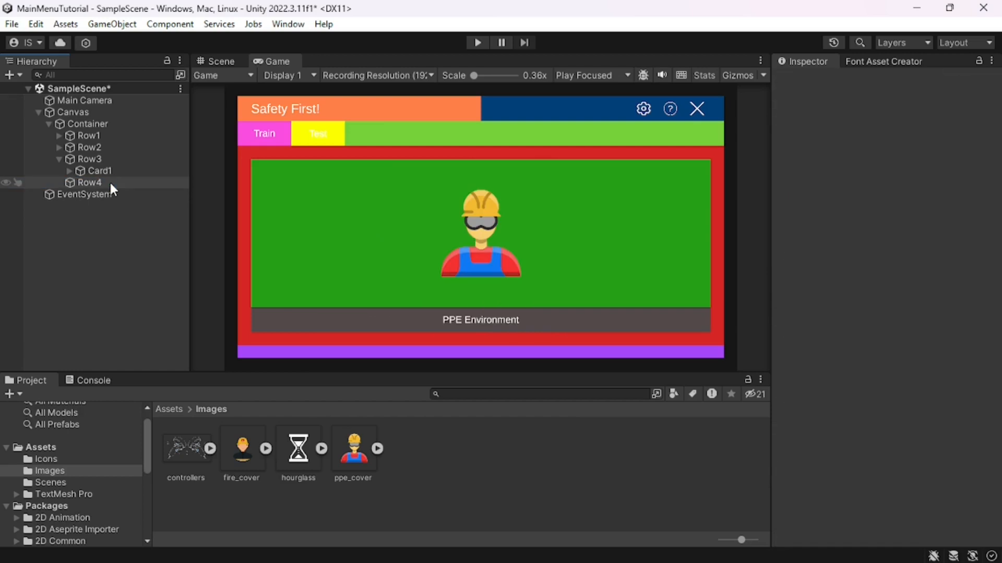
# - Duplicate Card1 twice and rename the copies Card2 and Card3
pyautogui.click(110, 172)
pyautogui.hotkey('ctrl', 'd')
pyautogui.hotkey('ctrl', 'd')
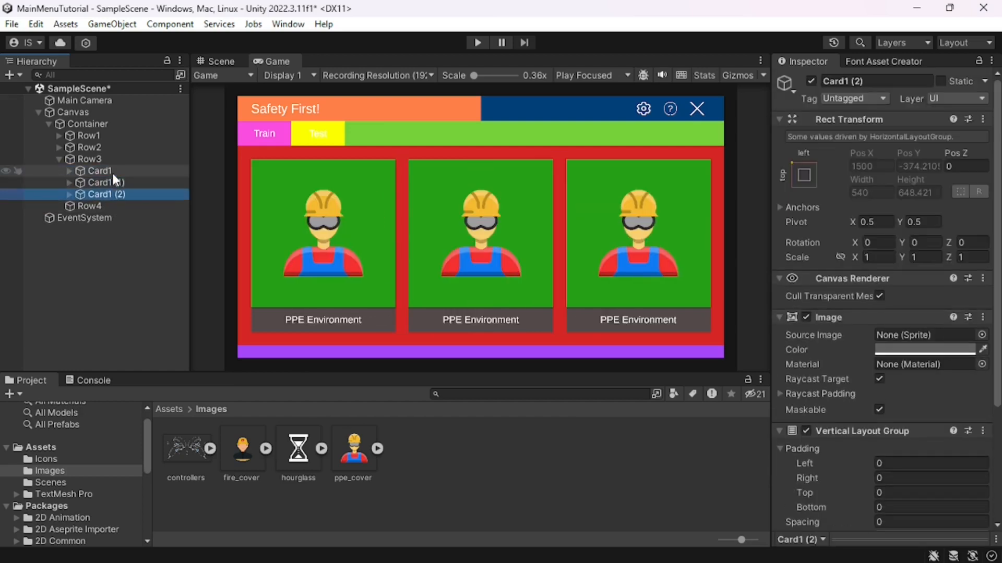
pyautogui.click(109, 182)
pyautogui.click(109, 183)
pyautogui.press('BackSpace')
pyautogui.press('BackSpace')
pyautogui.press('BackSpace')
pyautogui.press('BackSpace')
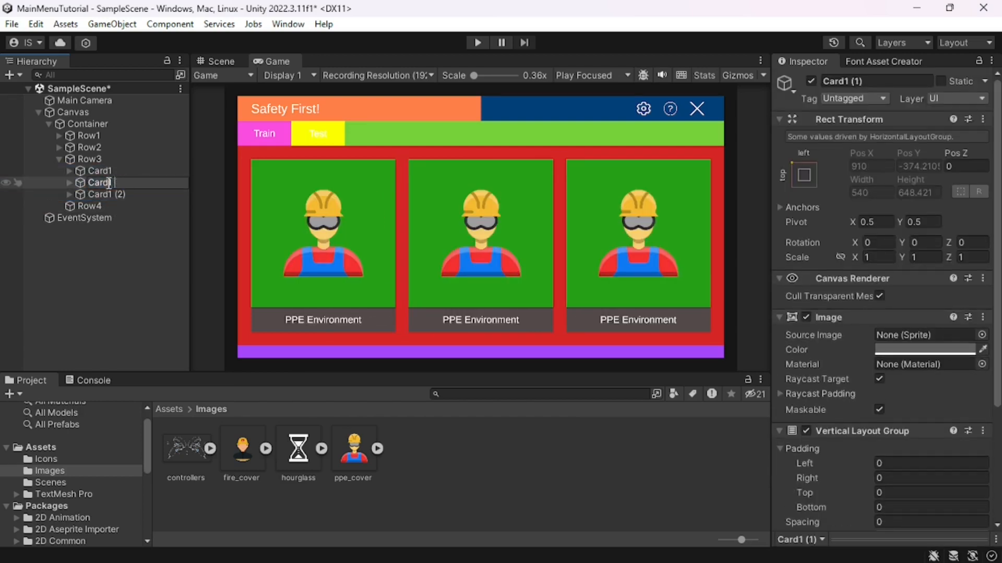
pyautogui.press('BackSpace')
pyautogui.write('2')
pyautogui.press('Return')
pyautogui.press('Down')
pyautogui.press('F2')
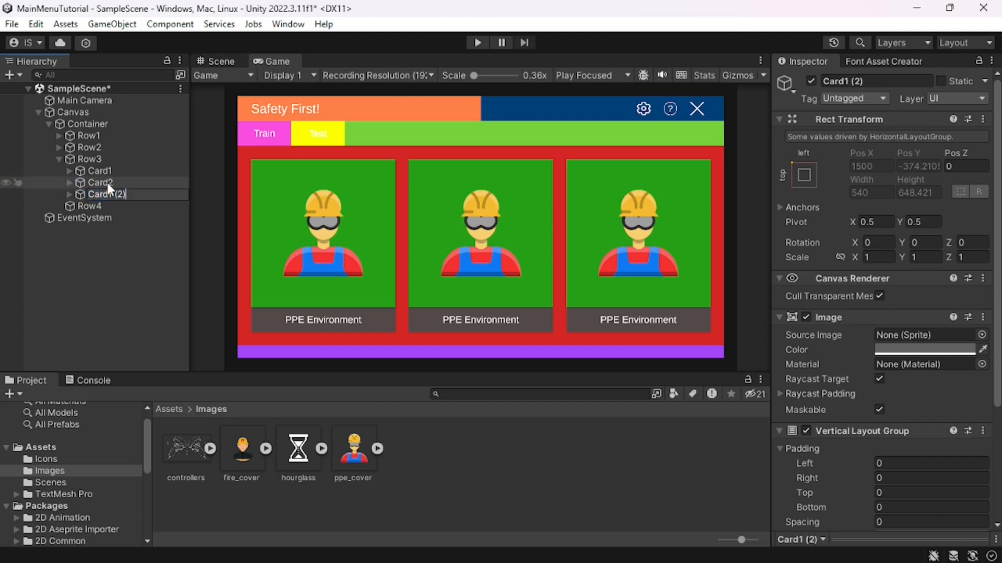
pyautogui.write('3')
pyautogui.press('Return')
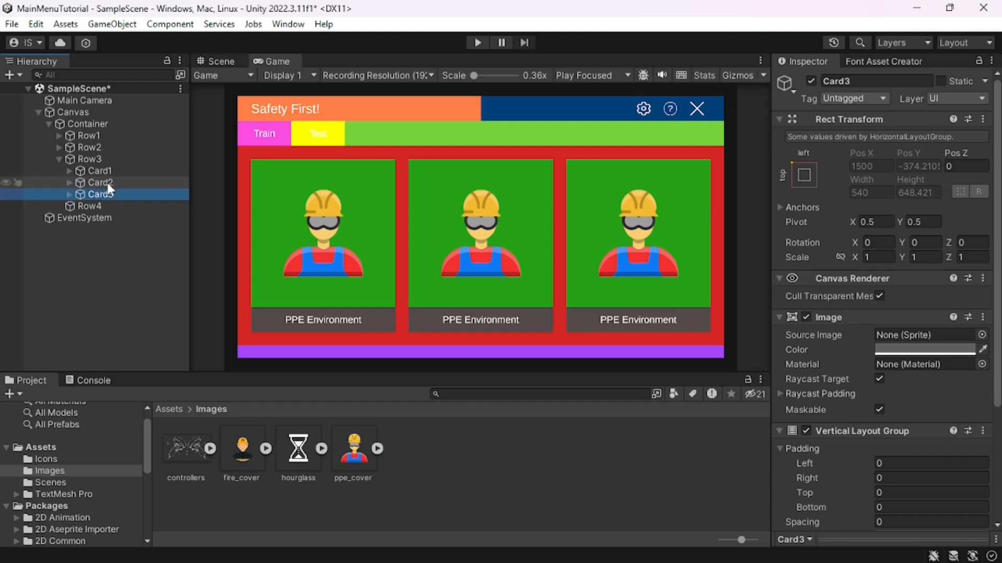
pyautogui.click(69, 183)
pyautogui.click(80, 194)
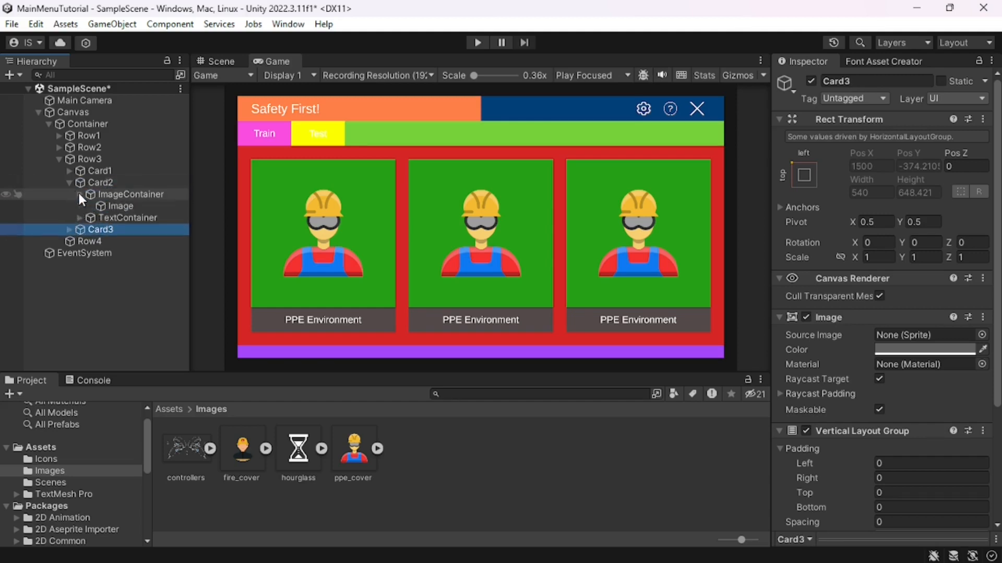
# - Set the middle card's picture to the fire_cover sprite
pyautogui.click(108, 205)
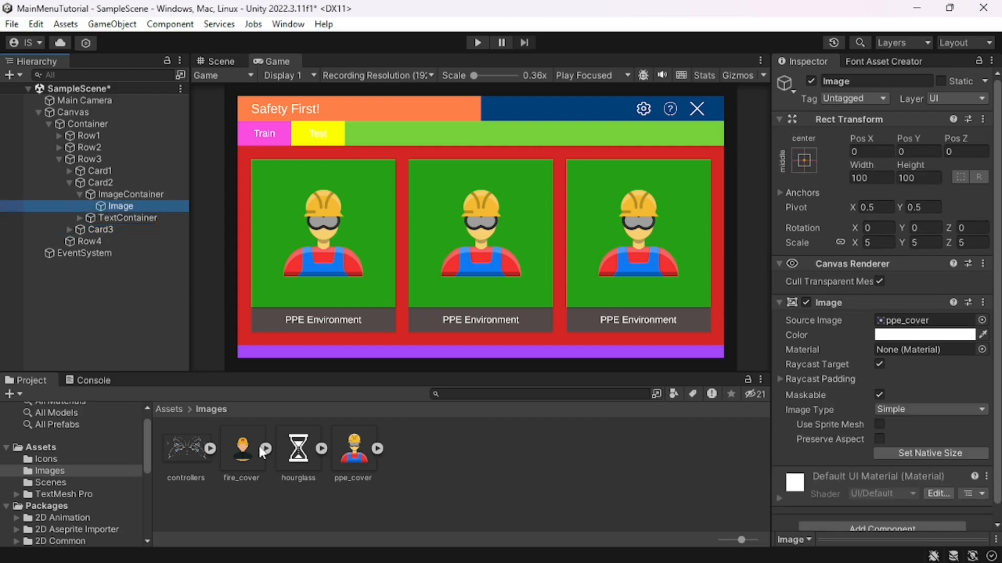
pyautogui.moveTo(239, 449); pyautogui.dragTo(880, 318)
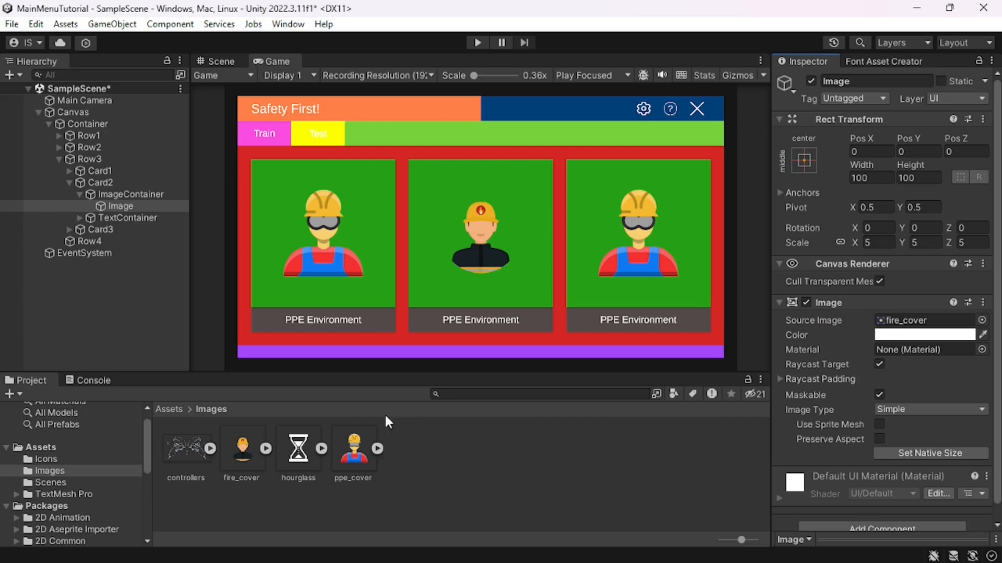
pyautogui.click(79, 217)
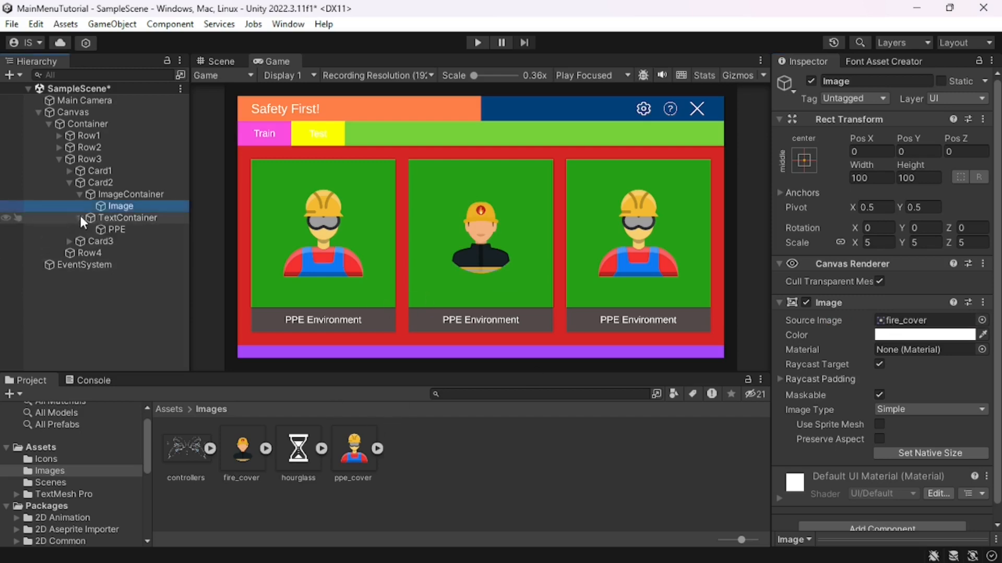
pyautogui.click(108, 219)
# - Rename the middle card's text object Fire and change its label to 'Fire Environment'
pyautogui.click(114, 228)
pyautogui.click(113, 228)
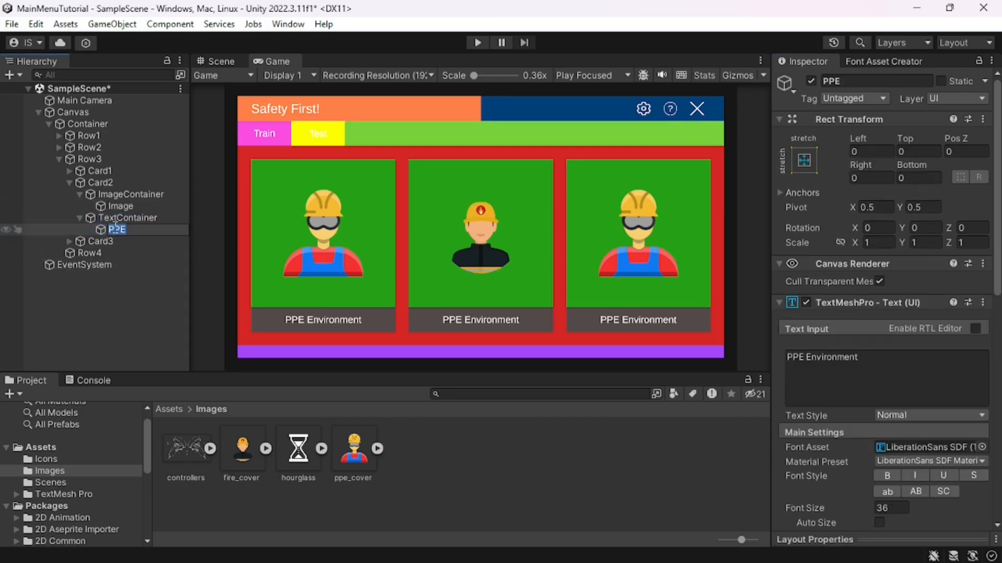
pyautogui.write('Fire')
pyautogui.press('Return')
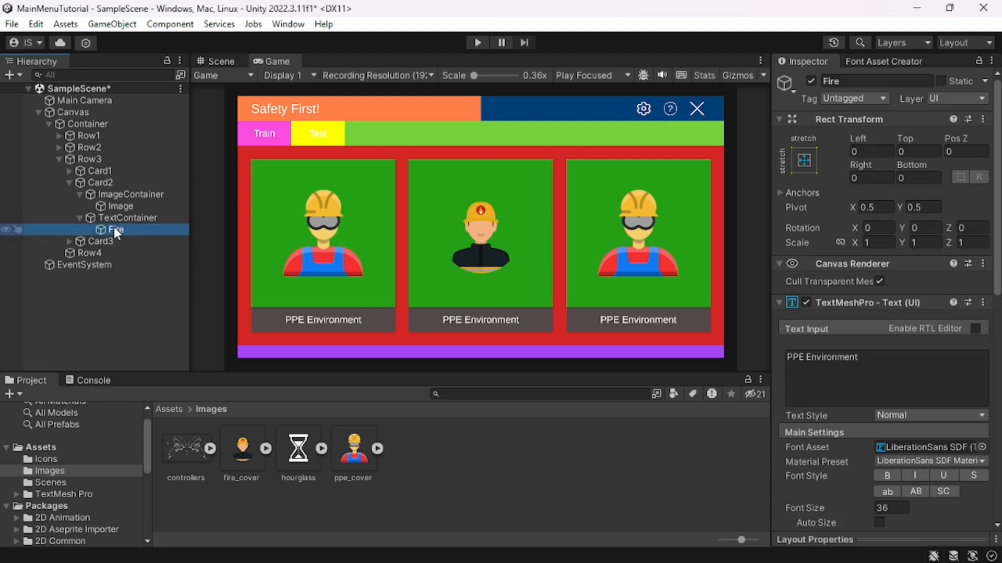
pyautogui.click(789, 383)
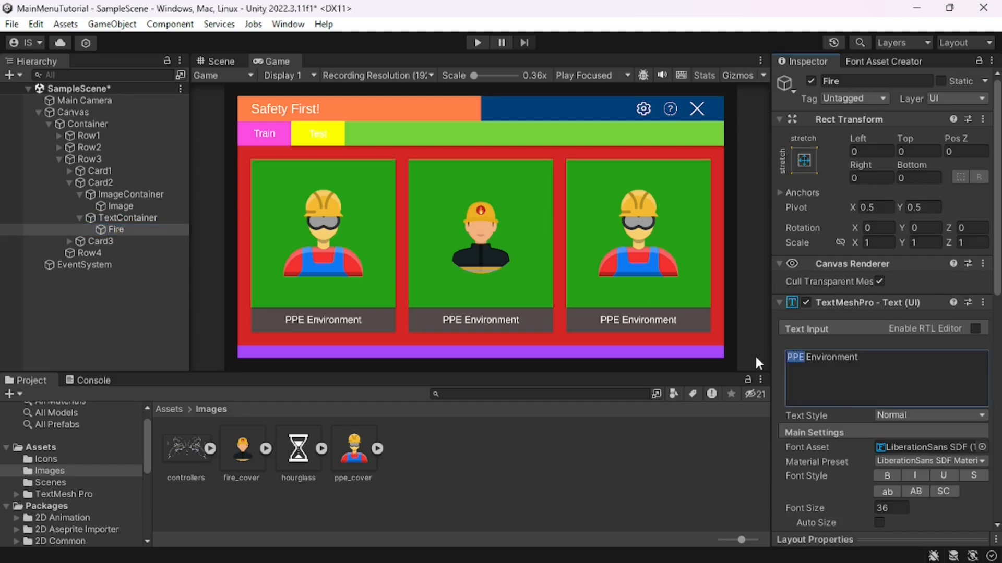
pyautogui.write('Fire')
pyautogui.press('Return')
pyautogui.press('BackSpace')
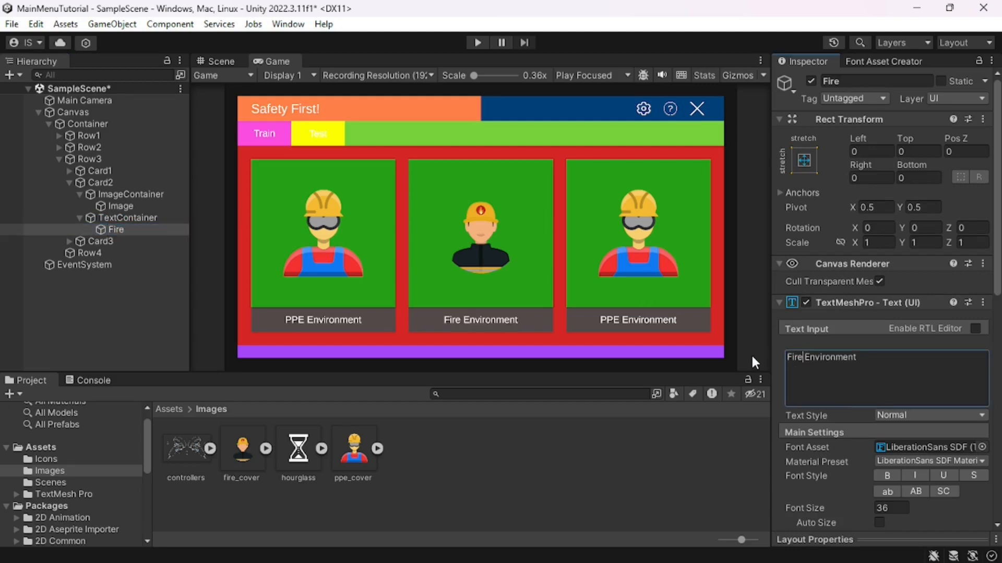
pyautogui.click(80, 218)
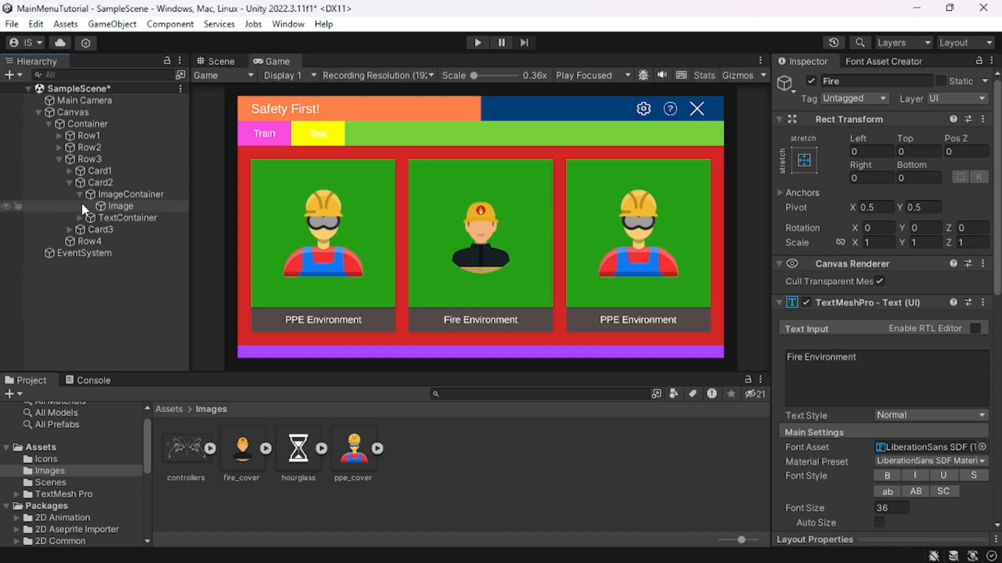
# - Give the third card's picture the hourglass sprite with a grey 666666 tint
pyautogui.click(70, 183)
pyautogui.click(69, 195)
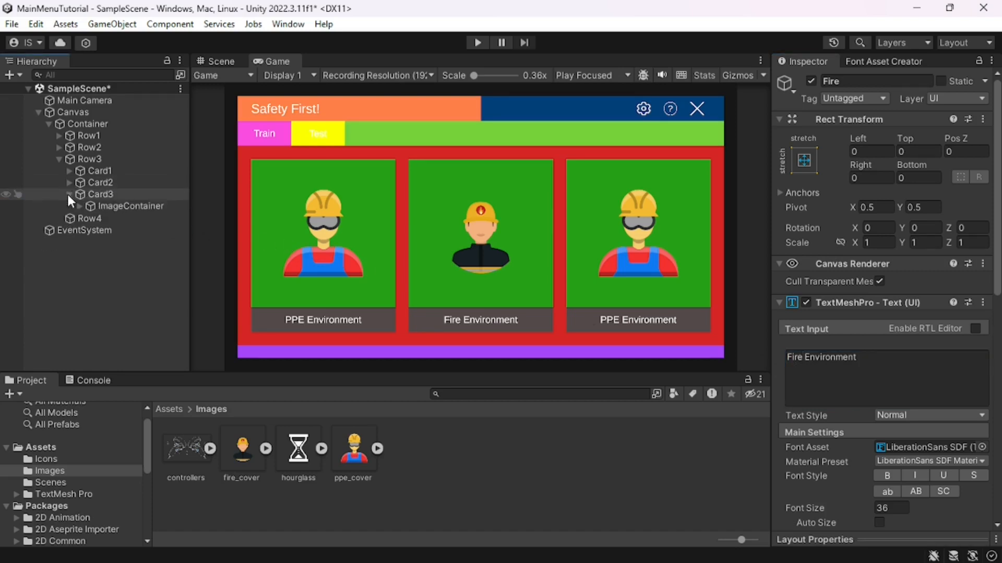
pyautogui.click(78, 205)
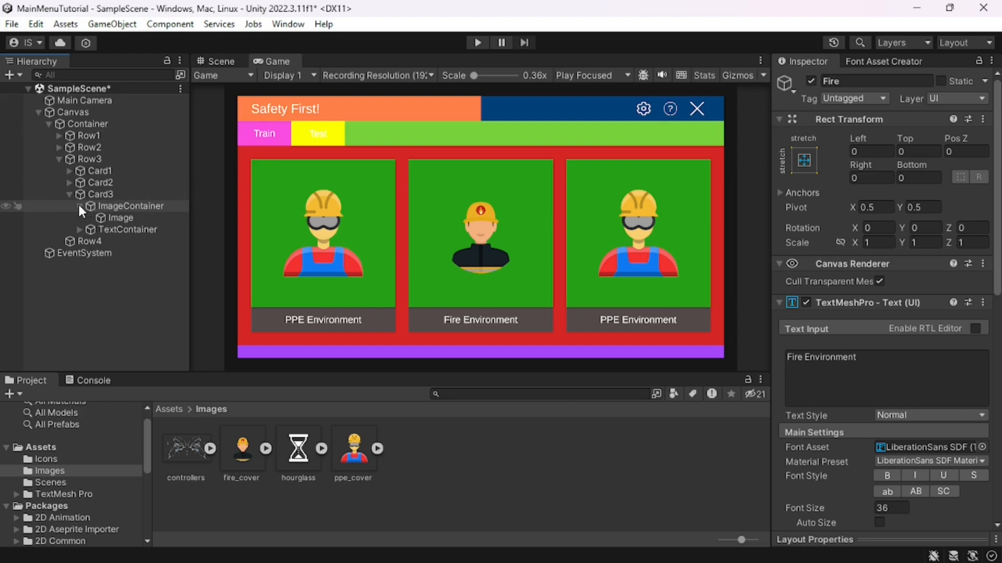
pyautogui.click(116, 219)
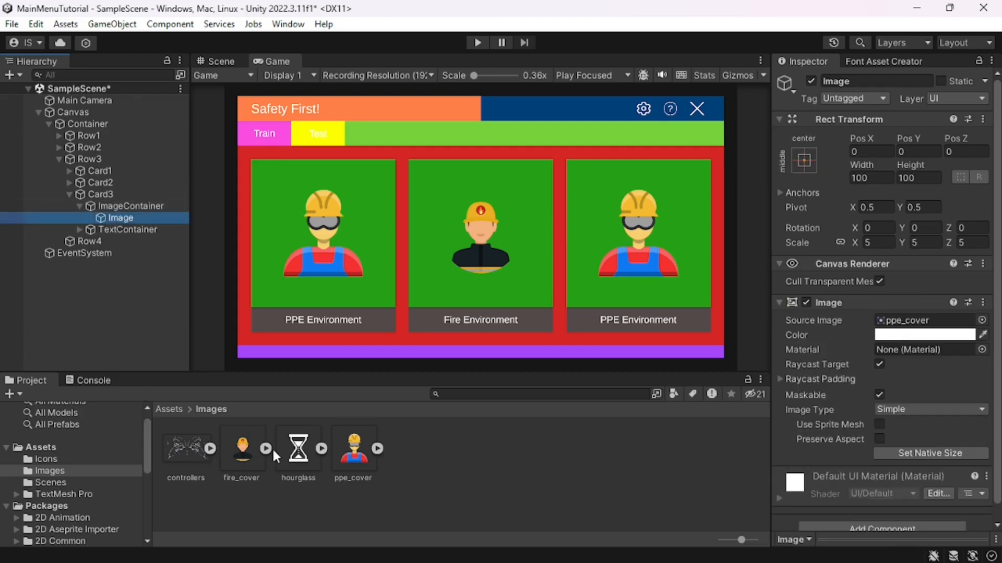
pyautogui.moveTo(298, 449)
pyautogui.mouseDown()
pyautogui.moveTo(931, 321)
pyautogui.moveTo(872, 311)
pyautogui.moveTo(862, 328)
pyautogui.mouseUp()
pyautogui.click(917, 334)
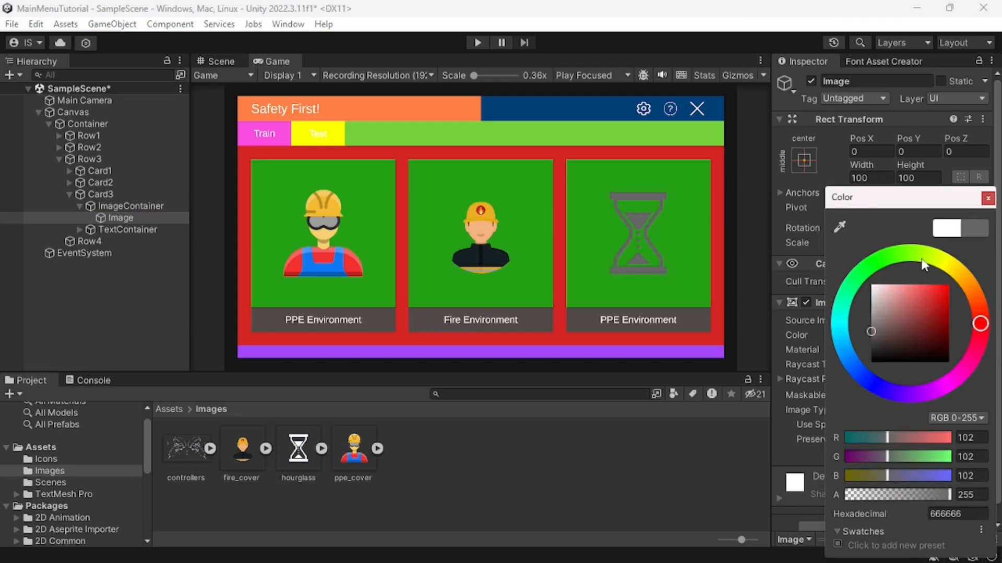
pyautogui.click(988, 198)
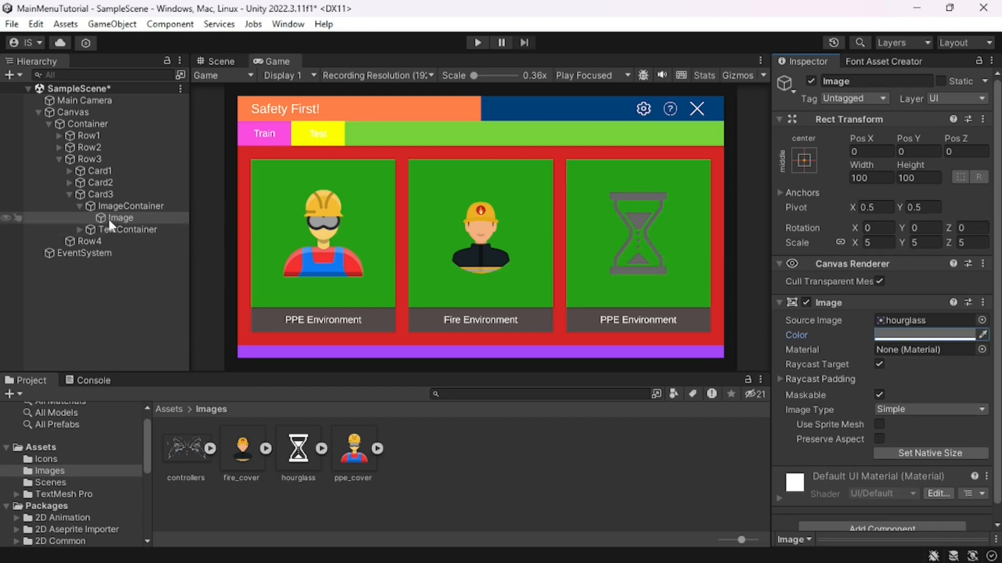
# - Rename the third card's text object ComingSoon and set its label to 'Coming soon'
pyautogui.click(80, 230)
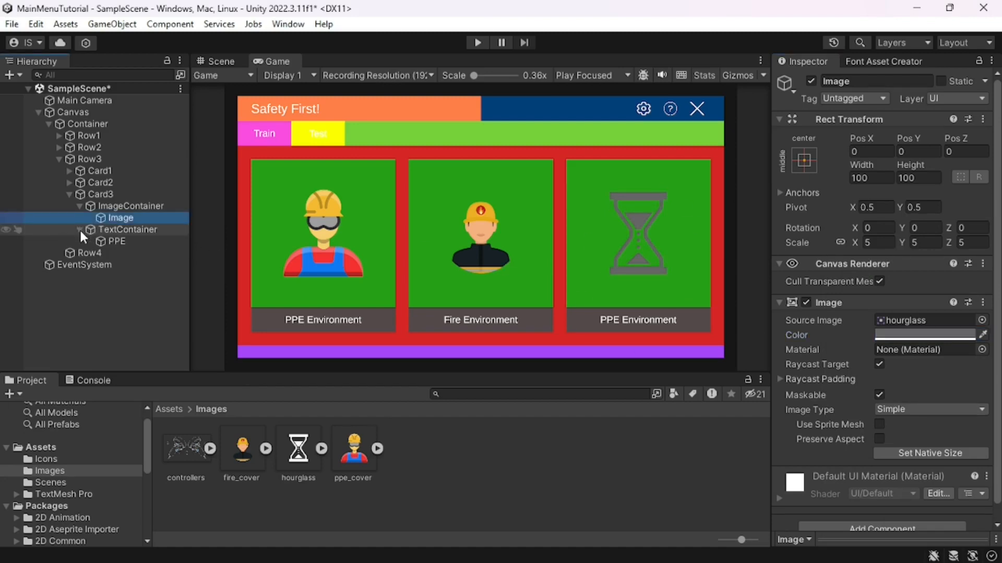
pyautogui.click(119, 241)
pyautogui.click(121, 240)
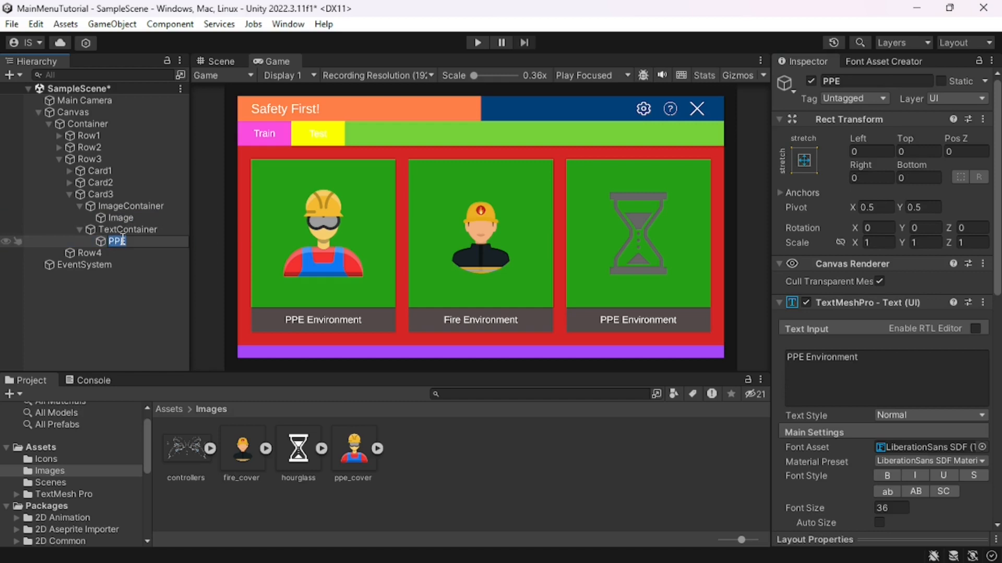
pyautogui.write('ComingSoon')
pyautogui.press('Return')
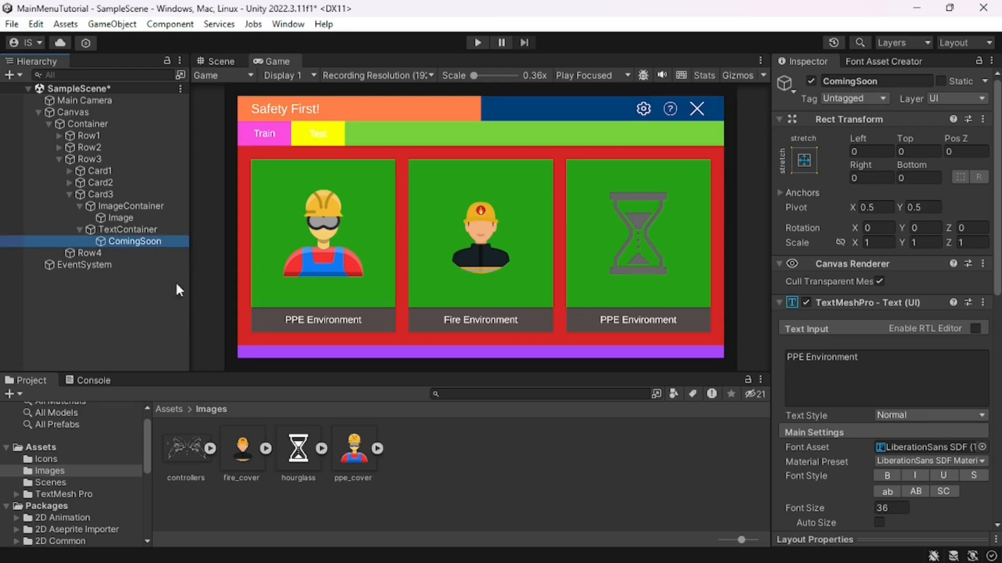
pyautogui.click(876, 373)
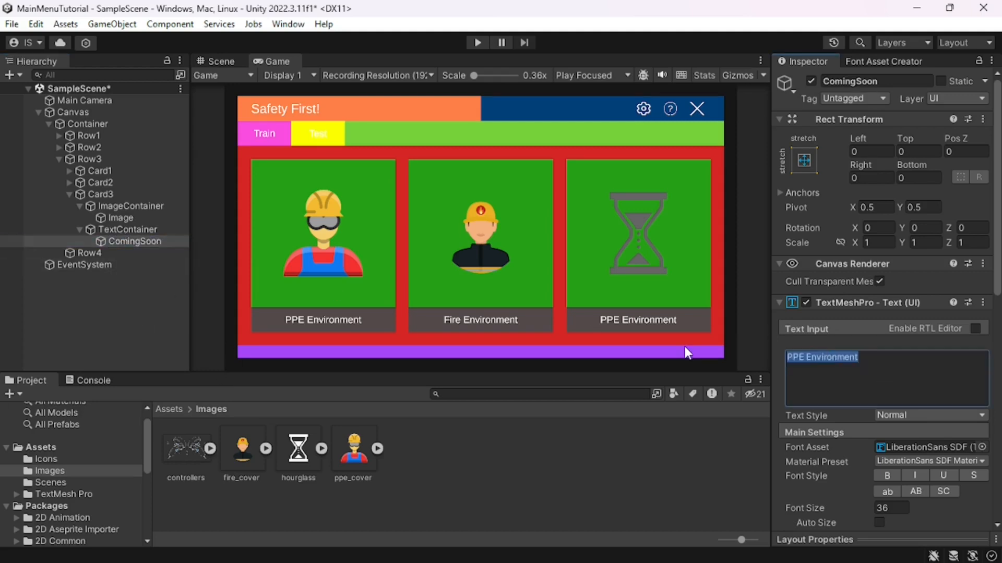
pyautogui.write('Coming soon')
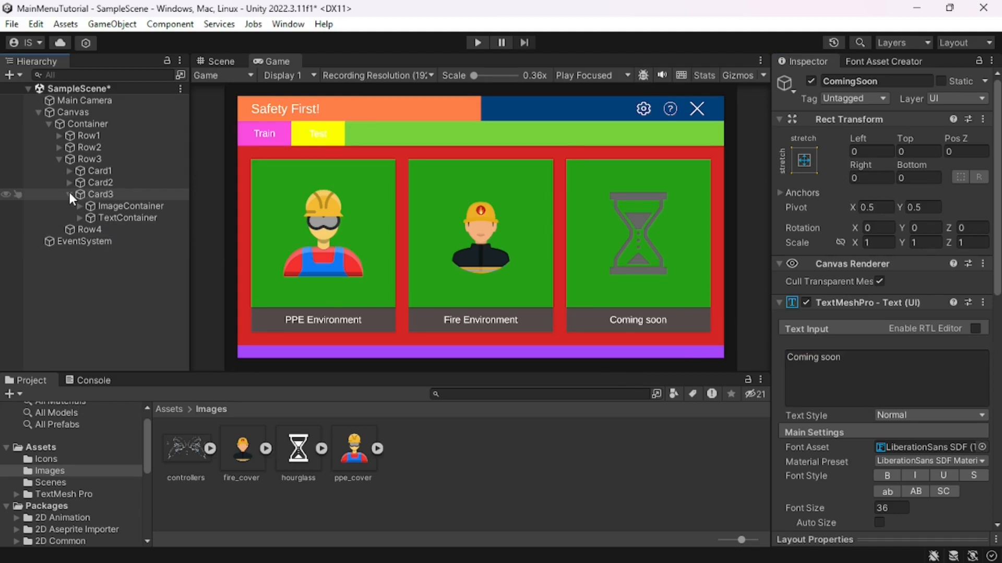
pyautogui.click(69, 193)
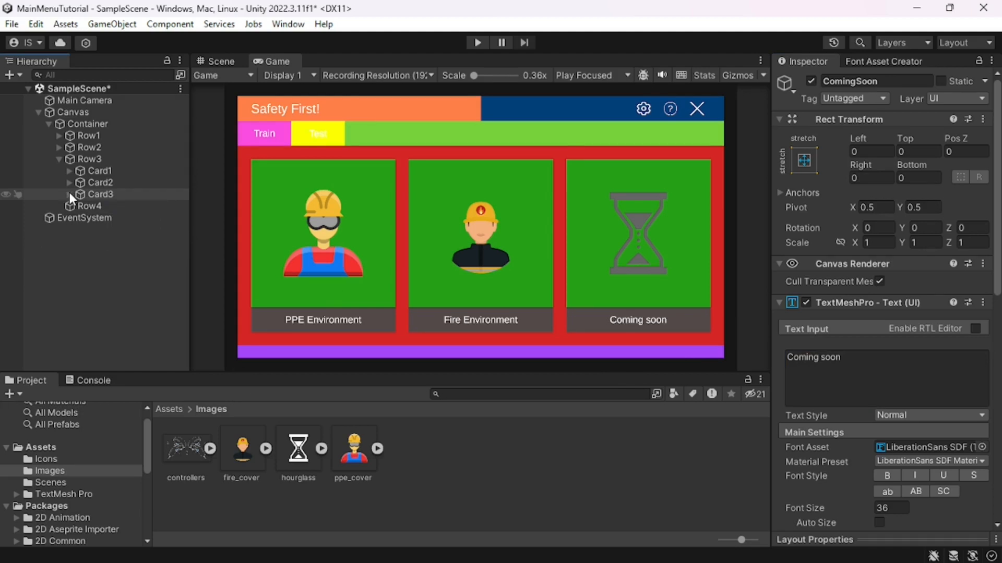
pyautogui.click(58, 158)
pyautogui.click(89, 172)
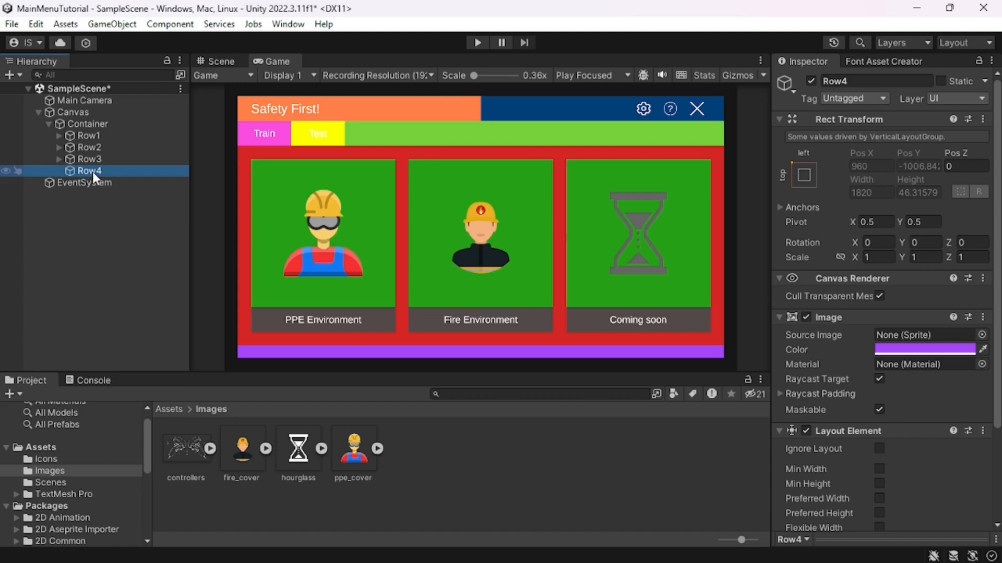
# - Add a TextMeshPro child named Credits to Row4 reading 'Created by:' plus the creators' names
pyautogui.rightClick(92, 171)
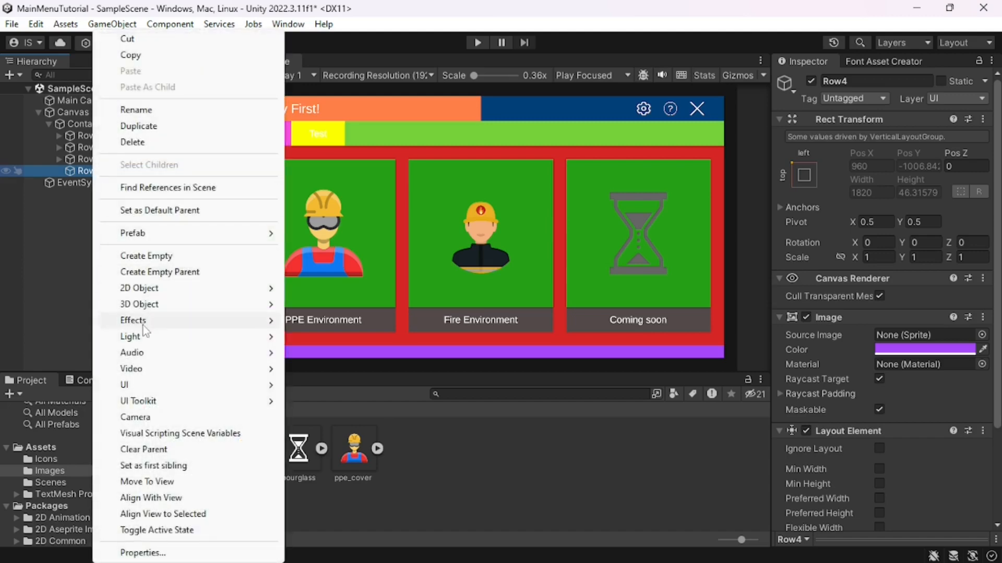
pyautogui.moveTo(150, 386)
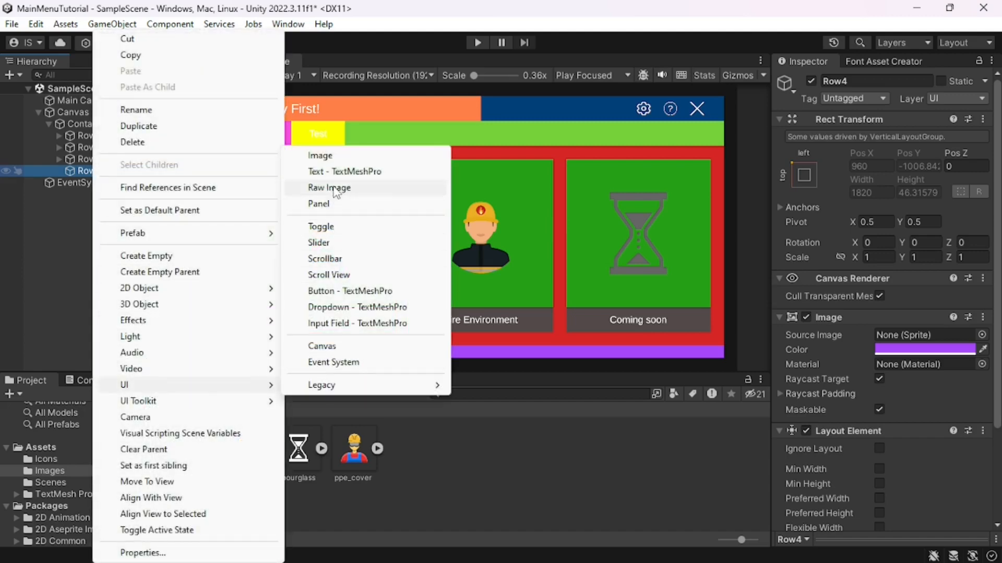
pyautogui.click(336, 171)
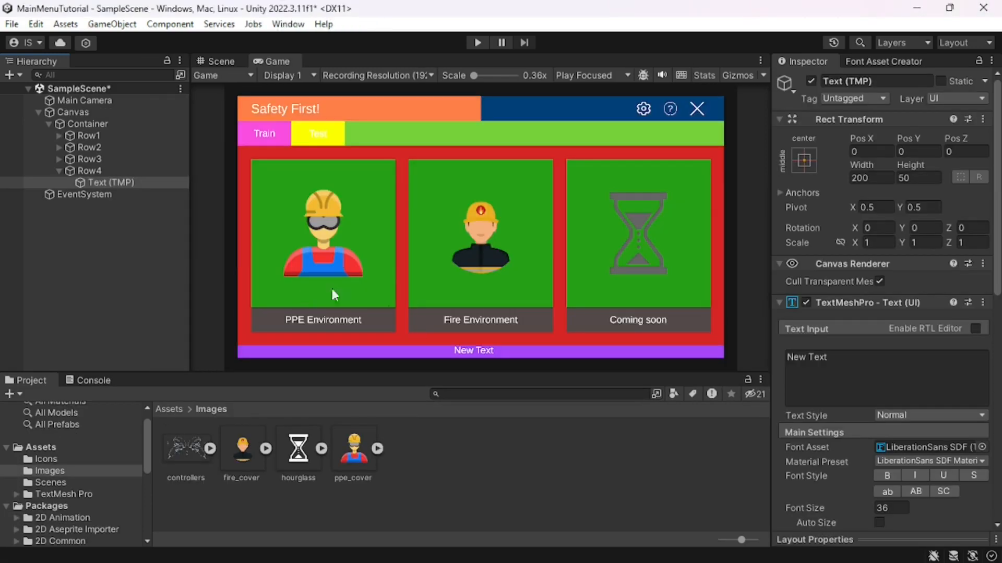
pyautogui.click(118, 183)
pyautogui.click(117, 182)
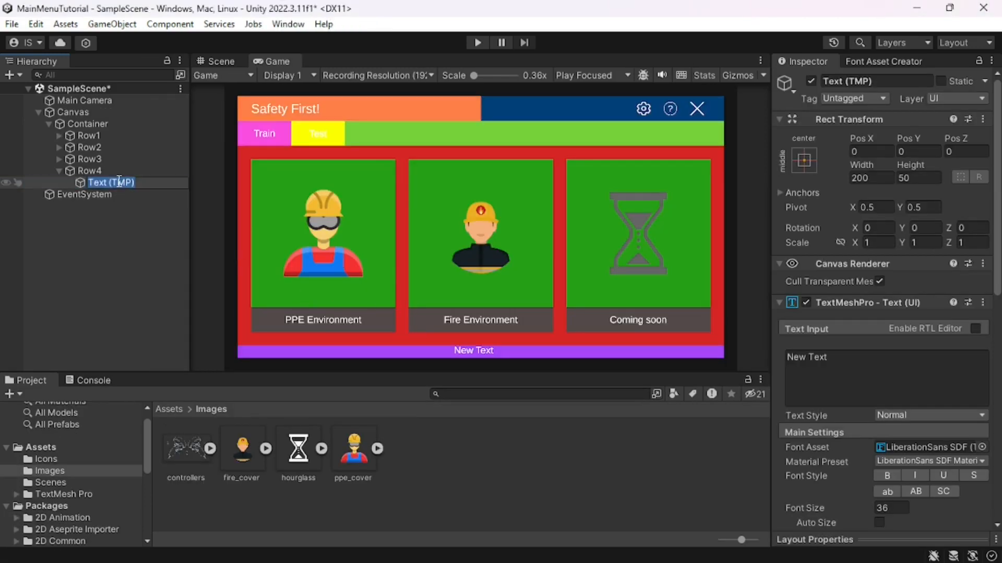
pyautogui.write('Credits')
pyautogui.press('Return')
pyautogui.click(829, 392)
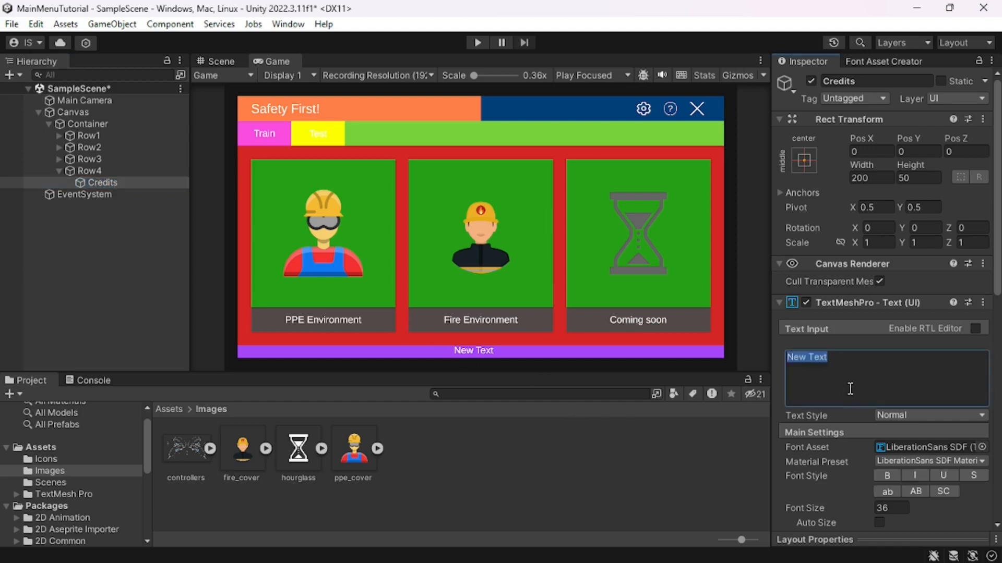
pyautogui.write('Cre')
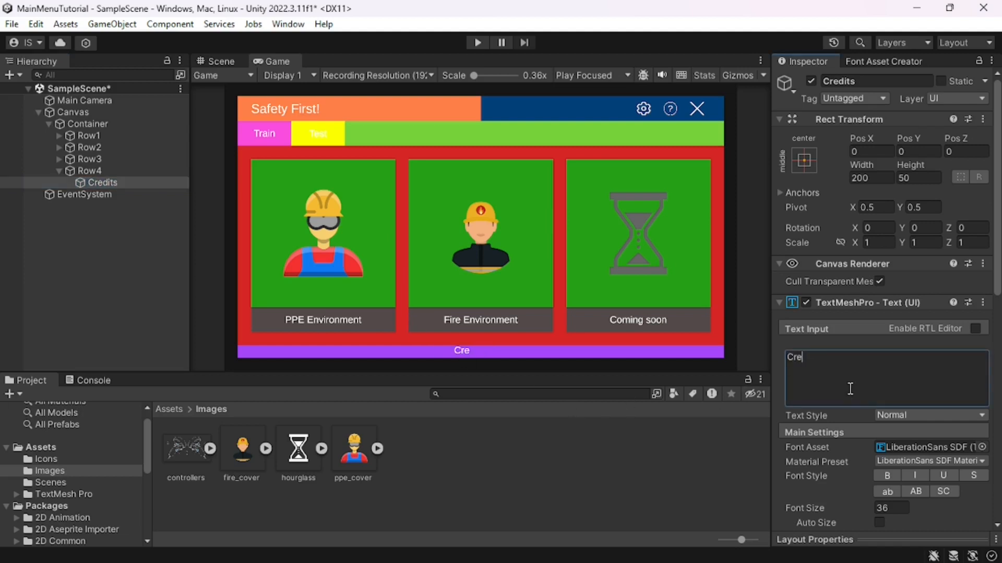
pyautogui.write('ated by: Imad ')
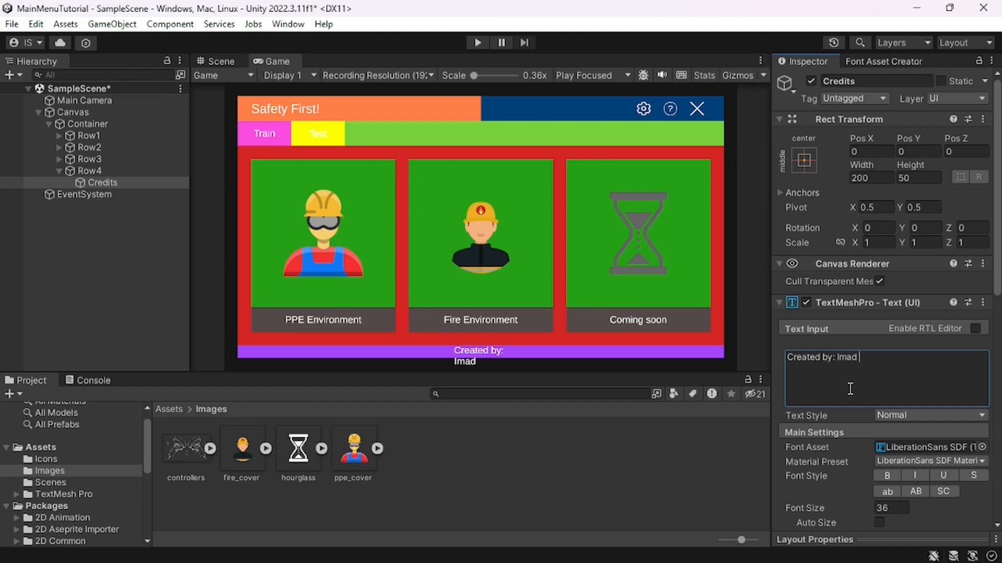
pyautogui.write('Saddik & Achraf Jaanine')
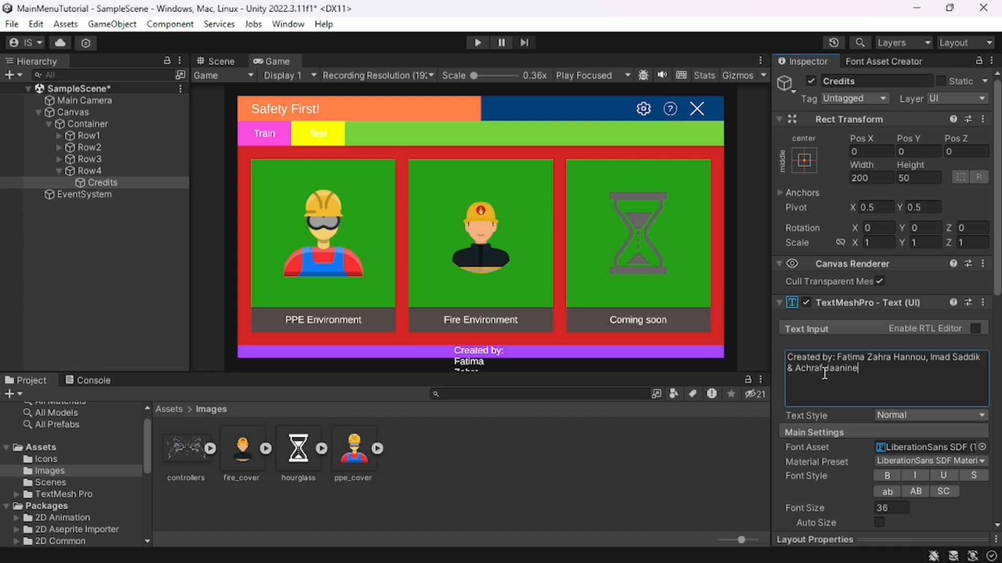
pyautogui.tripleClick(843, 369)
# - Stretch the Credits text across the purple bar and centre it horizontally and vertically
pyautogui.click(875, 368)
pyautogui.click(219, 62)
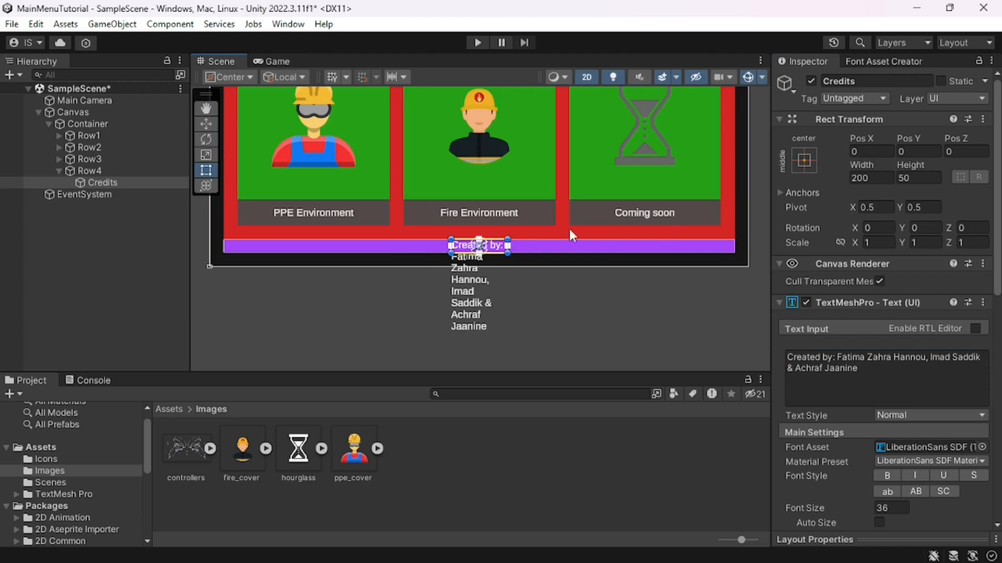
pyautogui.click(803, 161)
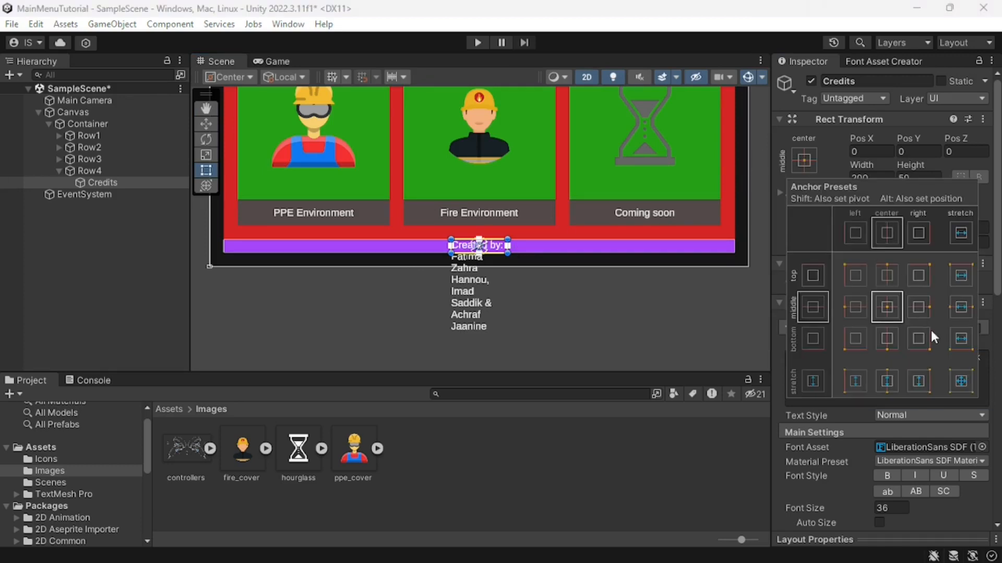
pyautogui.keyDown('alt'); pyautogui.click(960, 381); pyautogui.keyUp('alt')
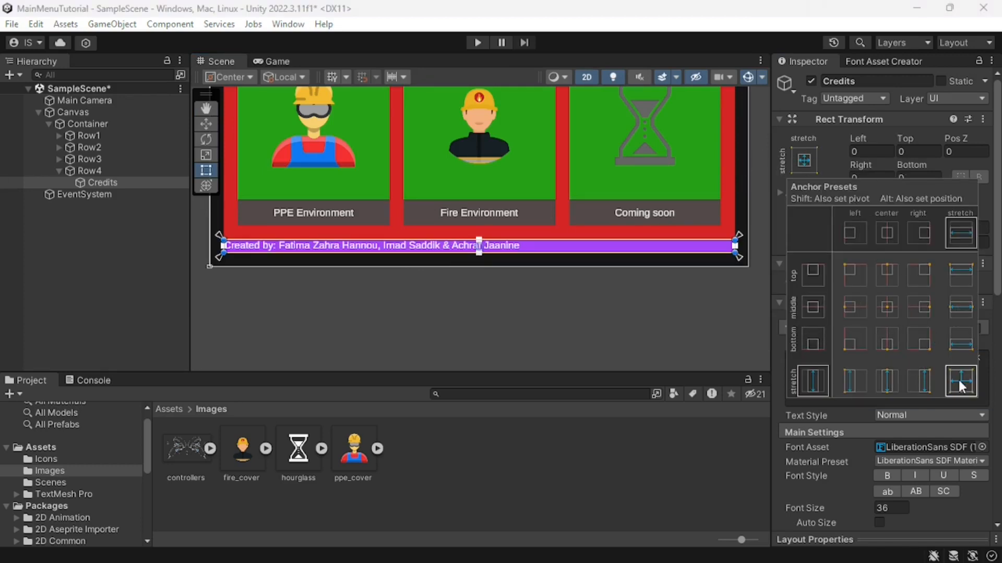
pyautogui.click(831, 158)
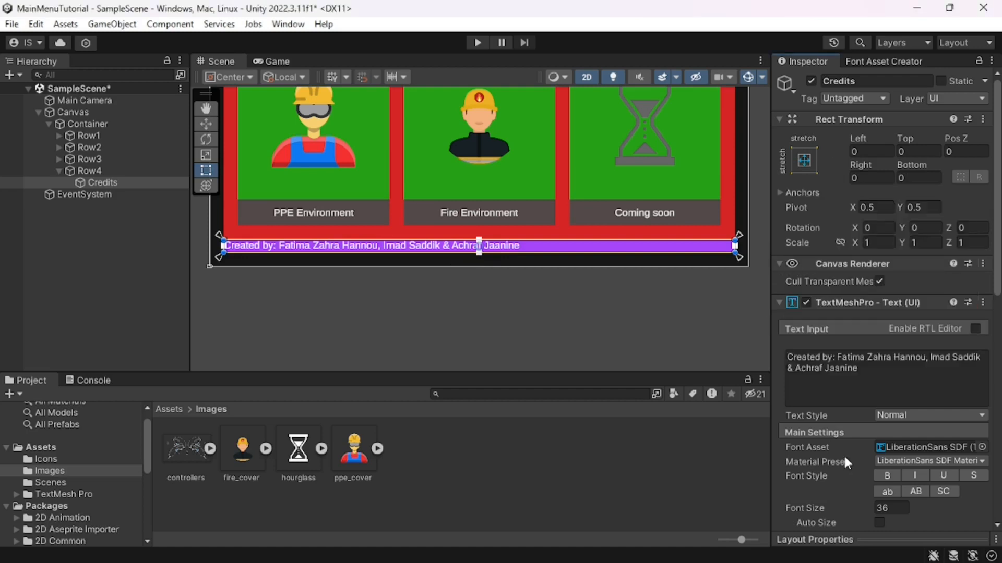
pyautogui.scroll(-5, 843, 454)
pyautogui.click(898, 394)
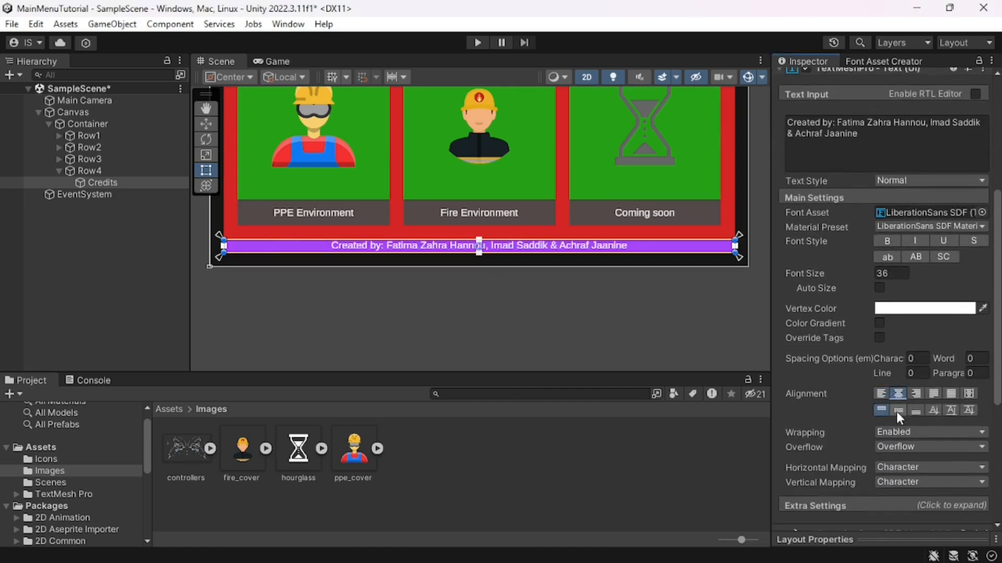
pyautogui.click(897, 410)
pyautogui.scroll(1, 824, 359)
# - Set the credits font size to 24 and preview it in the Game view
pyautogui.click(906, 295)
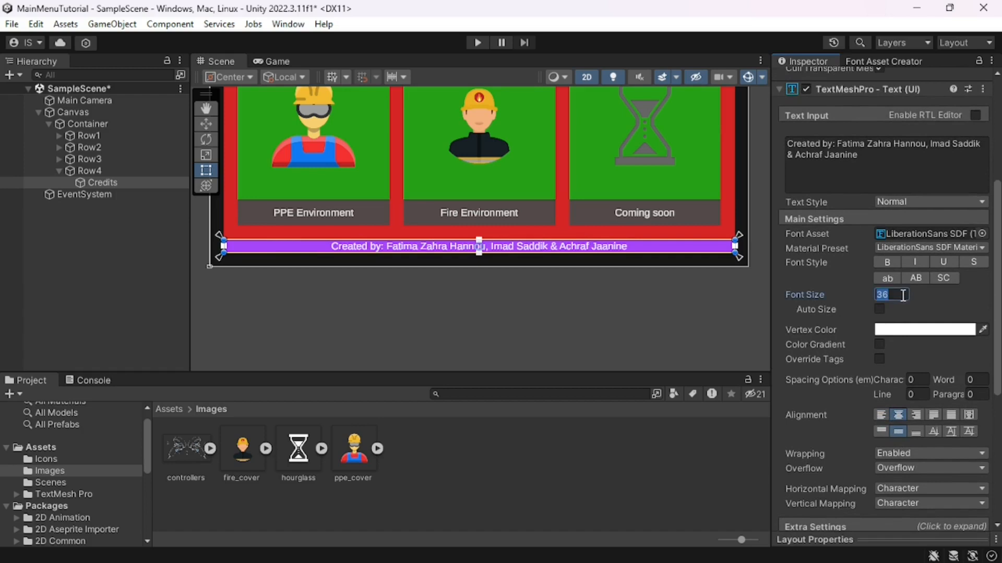
pyautogui.write('28')
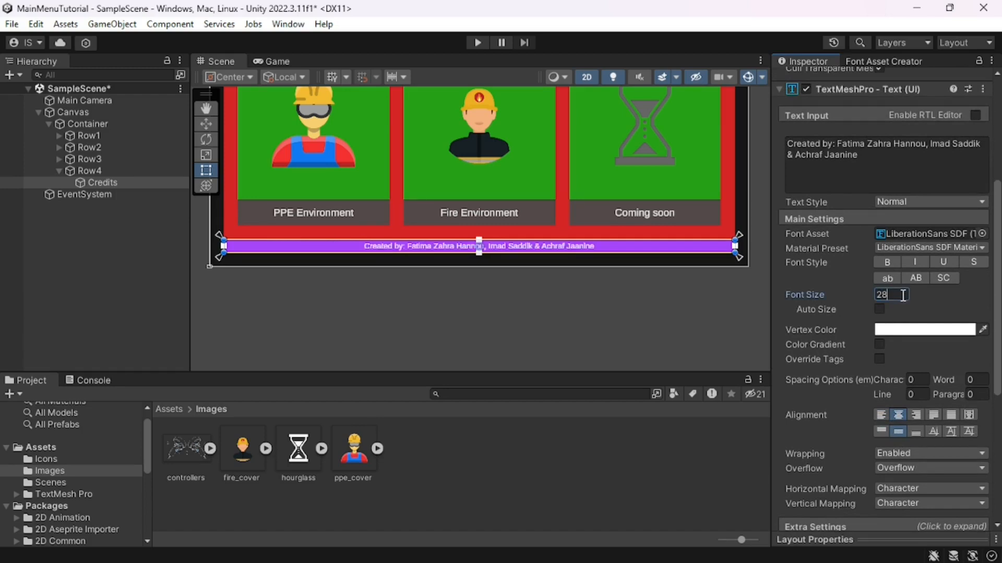
pyautogui.press('BackSpace')
pyautogui.write('4')
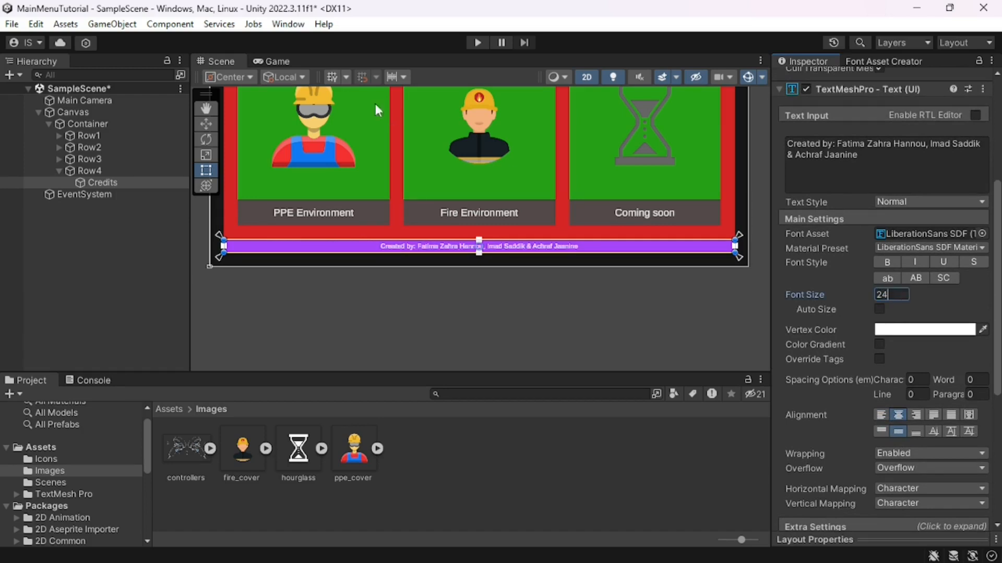
pyautogui.click(277, 62)
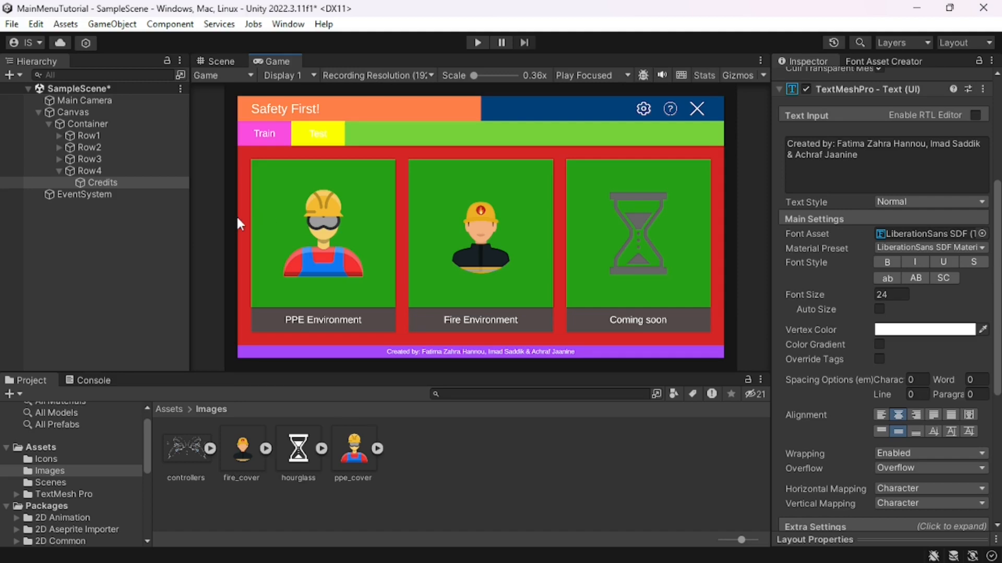
# - Disable Row4's Image component to hide the purple footer bar
pyautogui.click(111, 171)
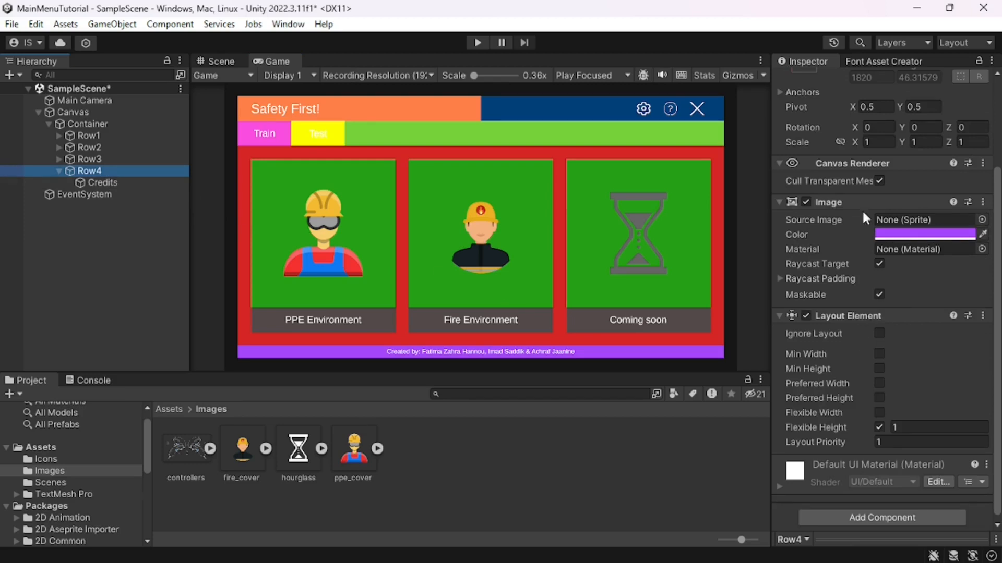
pyautogui.click(806, 202)
pyautogui.click(806, 202)
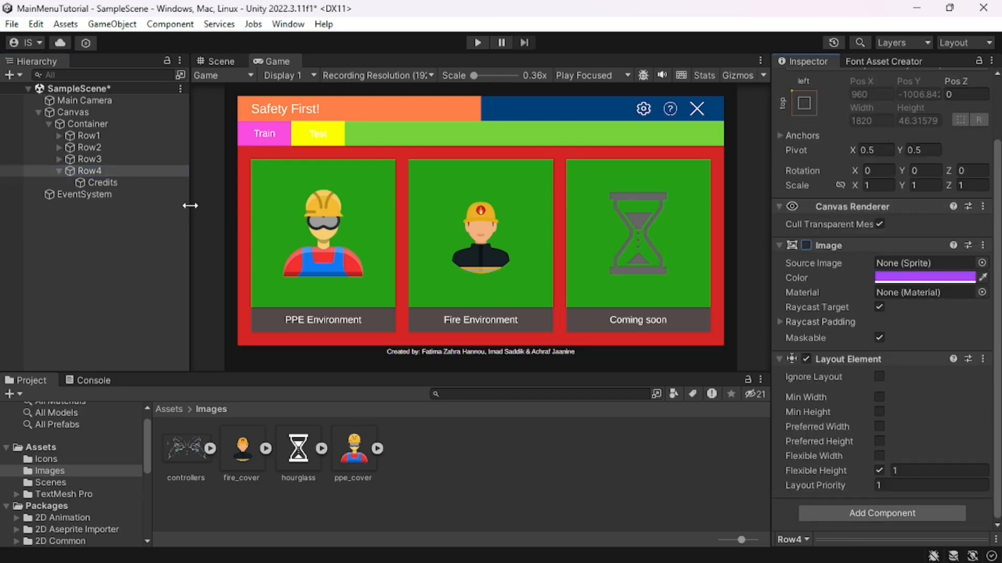
pyautogui.click(59, 171)
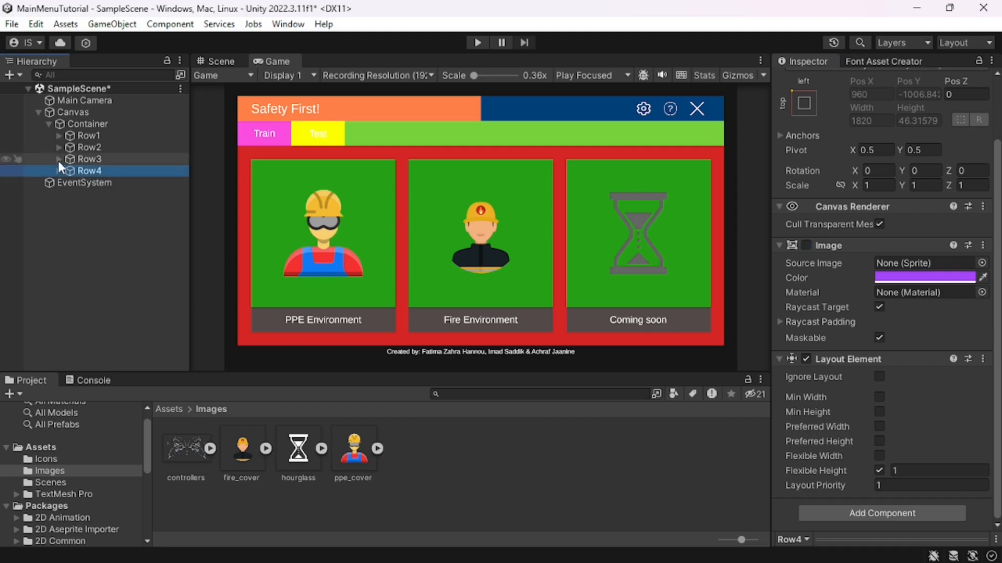
# - Turn off the background images of Card1–Card3 and Row3's red backdrop
pyautogui.click(58, 159)
pyautogui.click(101, 193)
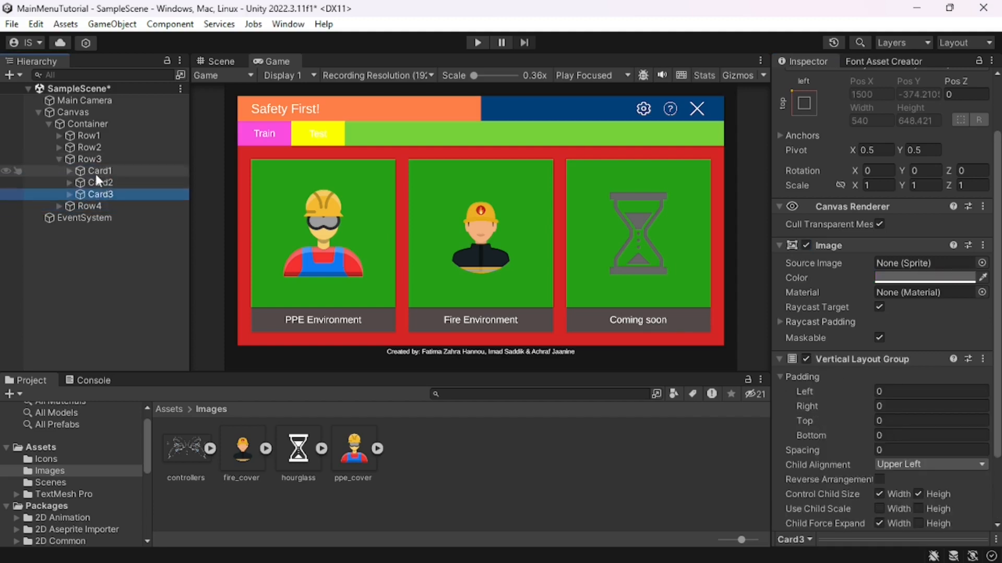
pyautogui.keyDown('shift'); pyautogui.click(92, 171); pyautogui.keyUp('shift')
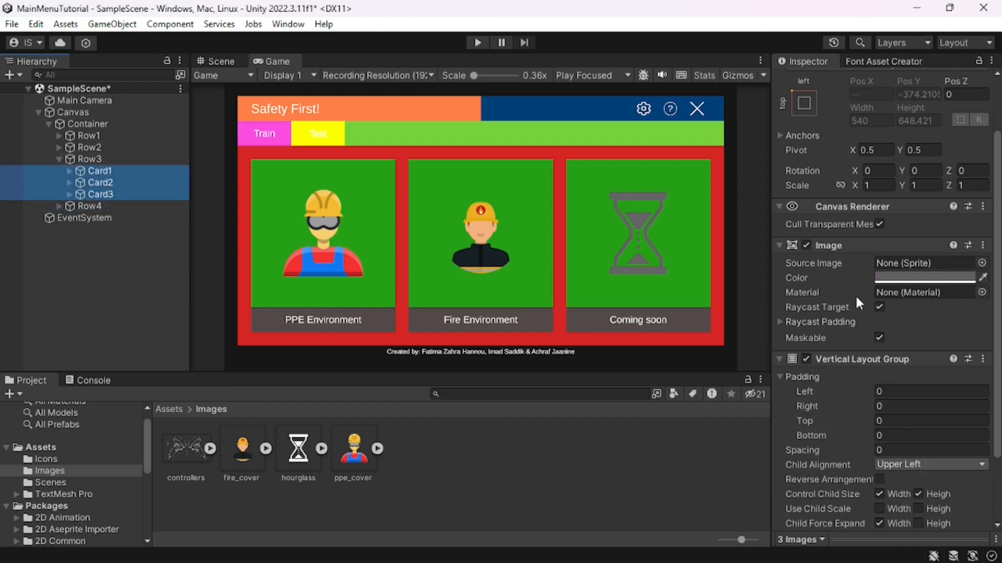
pyautogui.click(805, 244)
pyautogui.click(114, 158)
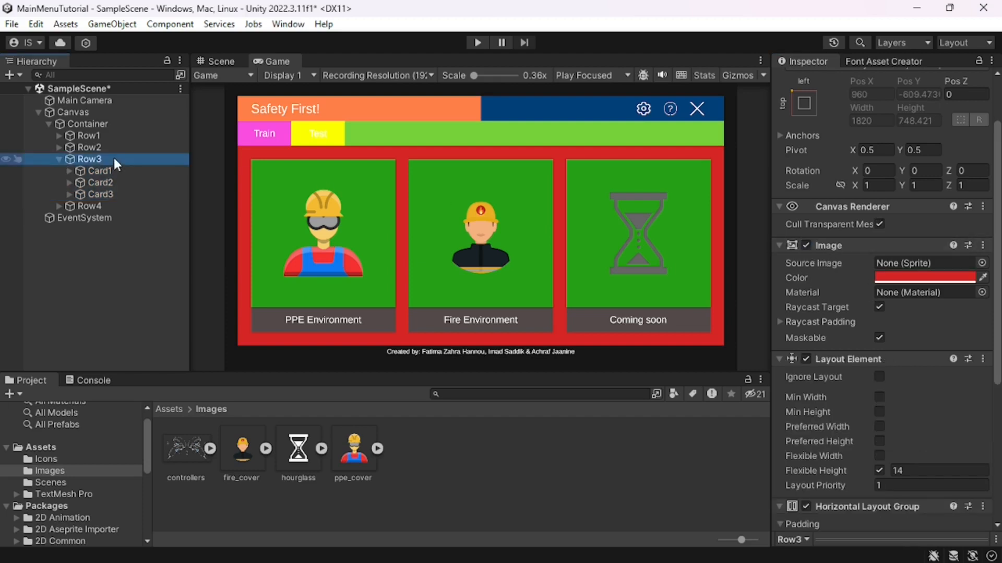
pyautogui.click(805, 245)
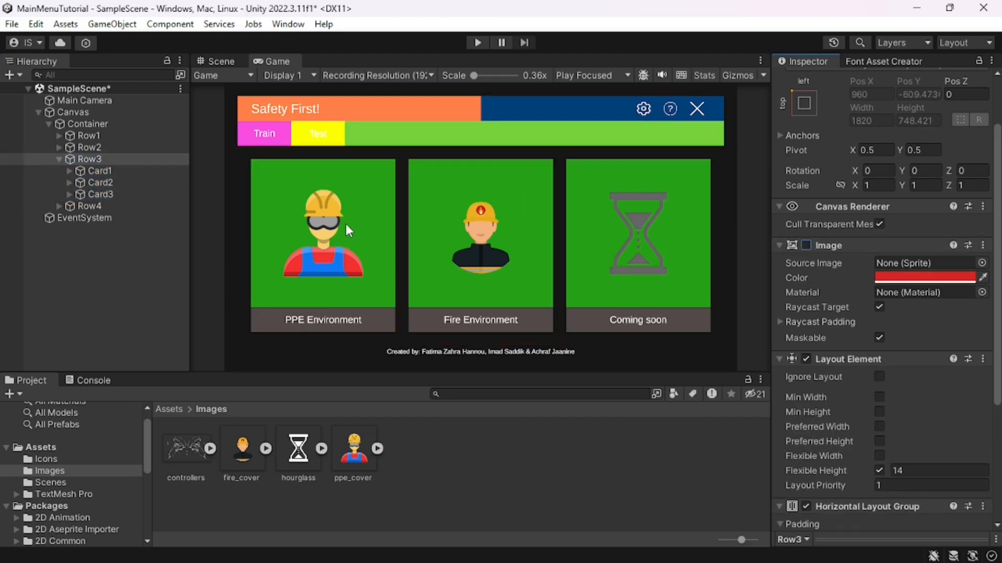
# - Disable the green ImageContainer and grey TextContainer backgrounds on the PPE card
pyautogui.click(70, 171)
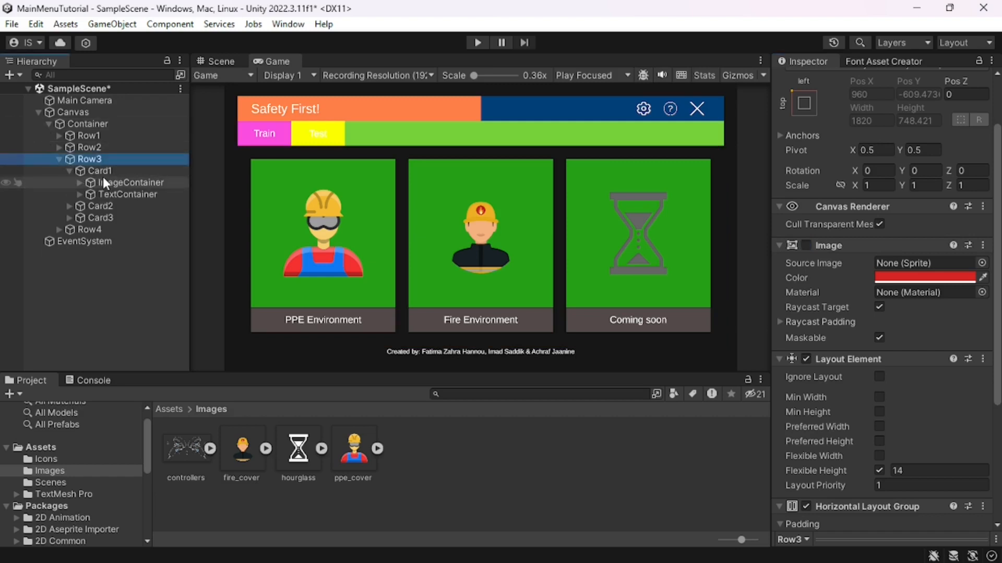
pyautogui.click(103, 180)
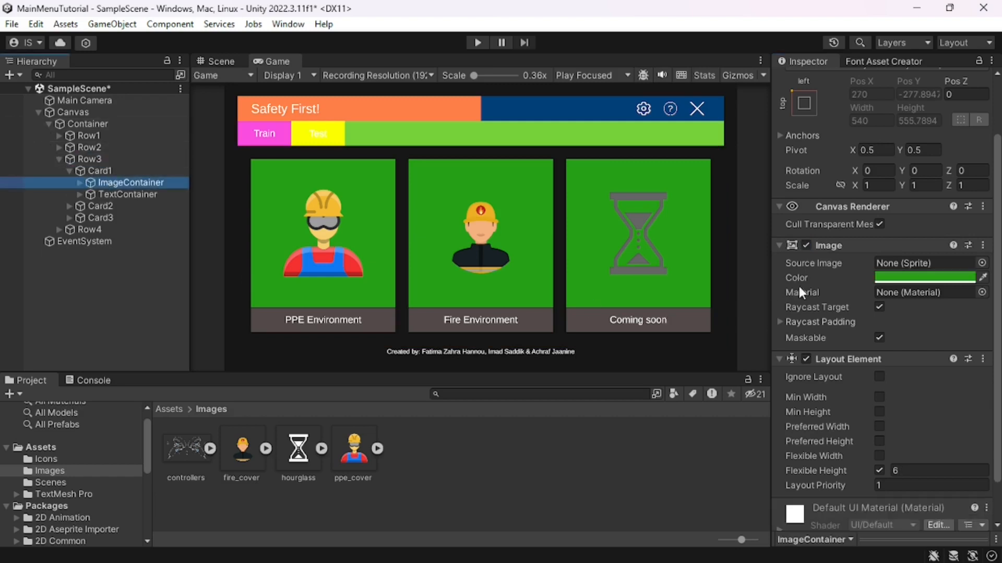
pyautogui.click(806, 245)
pyautogui.click(104, 195)
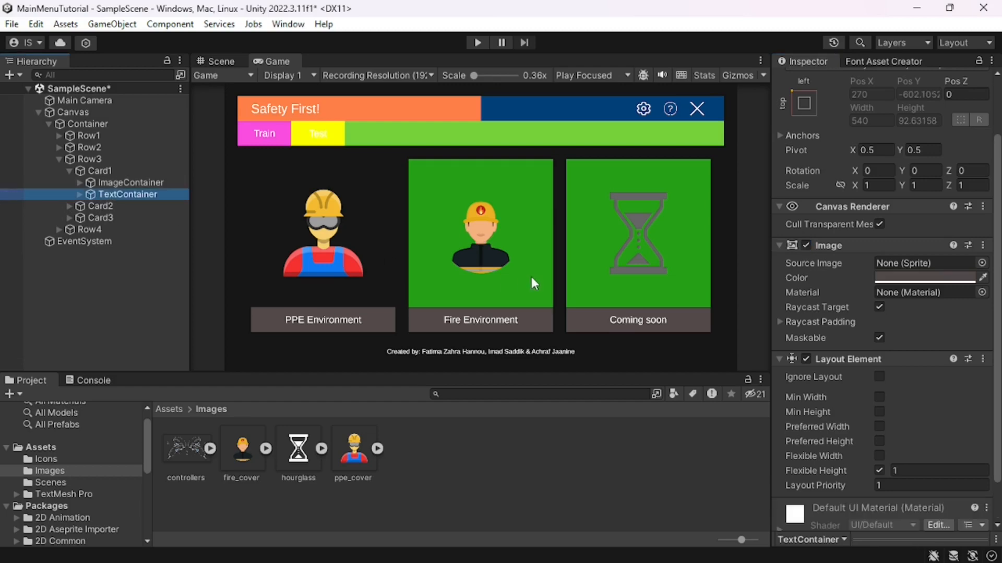
pyautogui.click(806, 245)
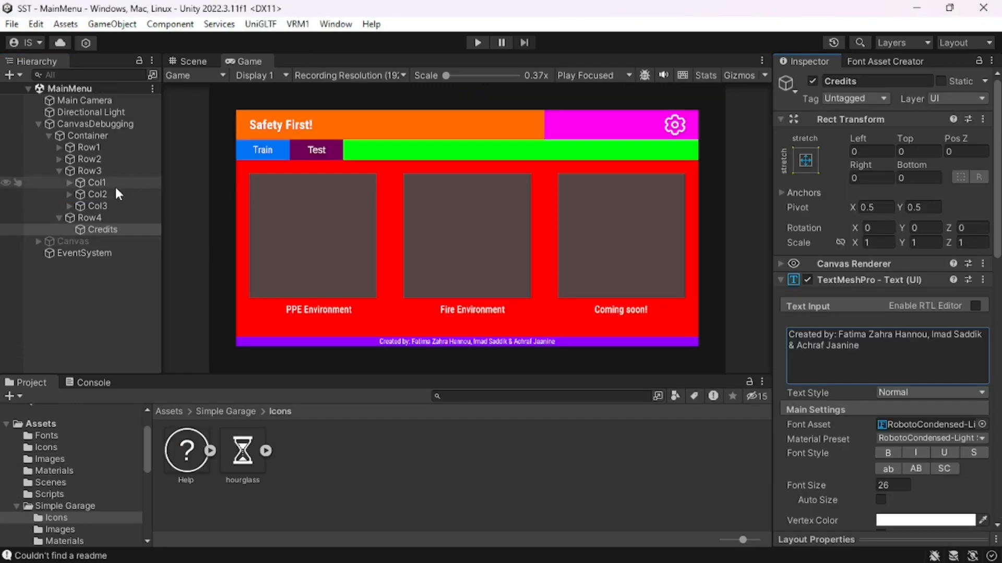
pyautogui.click(38, 123)
pyautogui.click(99, 113)
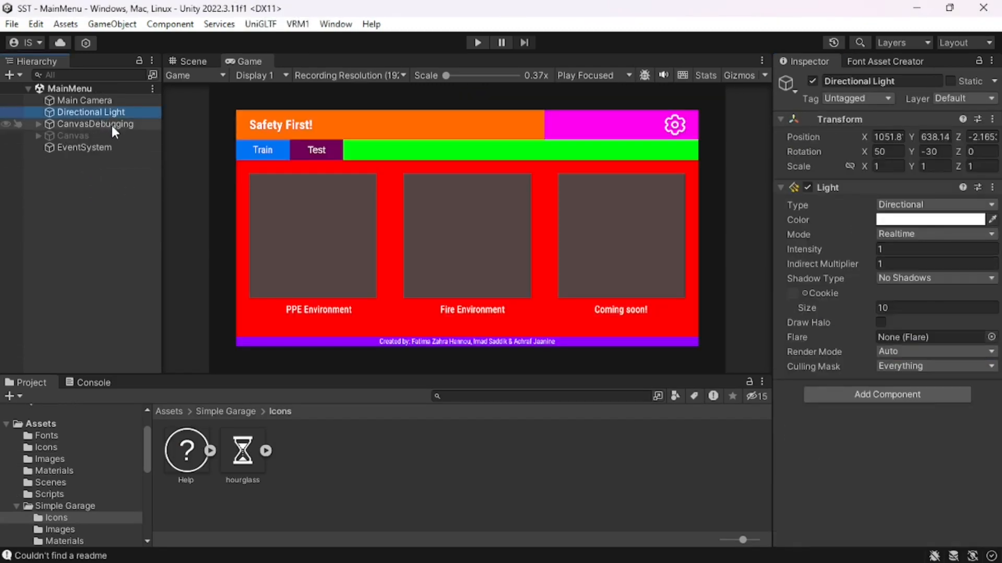
# - Turn off the Image backgrounds on Row1, its Col1 and Col2, and the Train/Test row
pyautogui.click(111, 124)
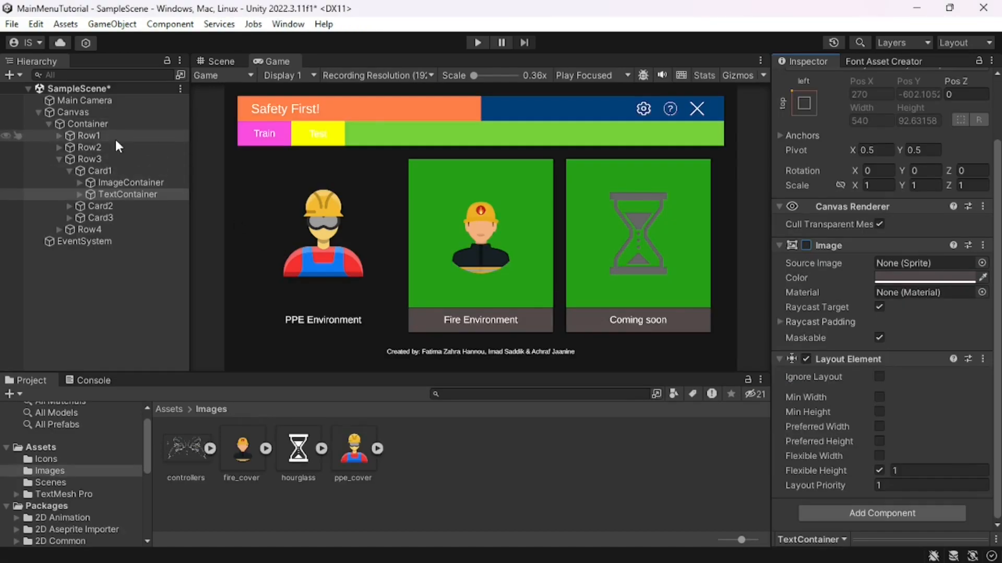
pyautogui.click(114, 139)
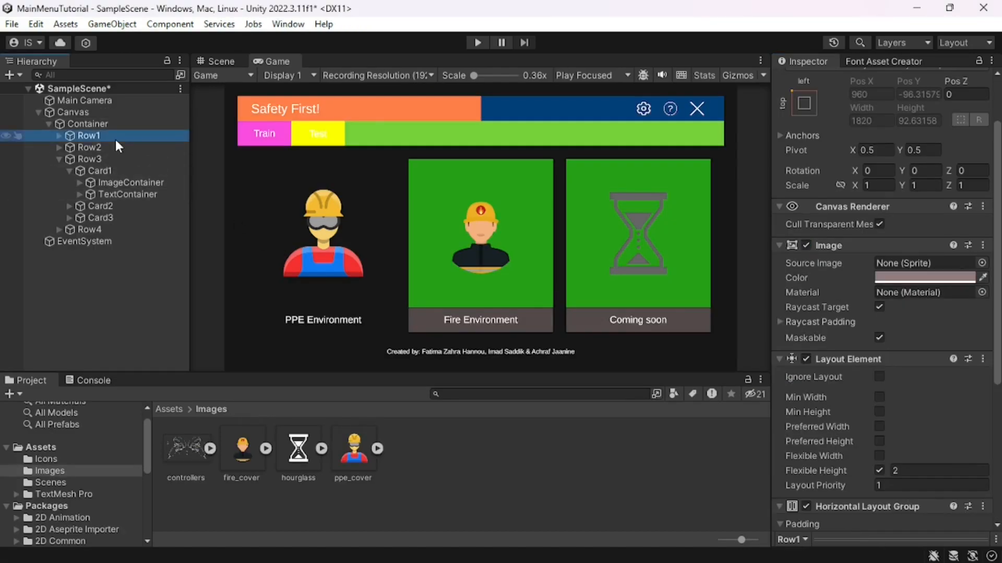
pyautogui.click(806, 245)
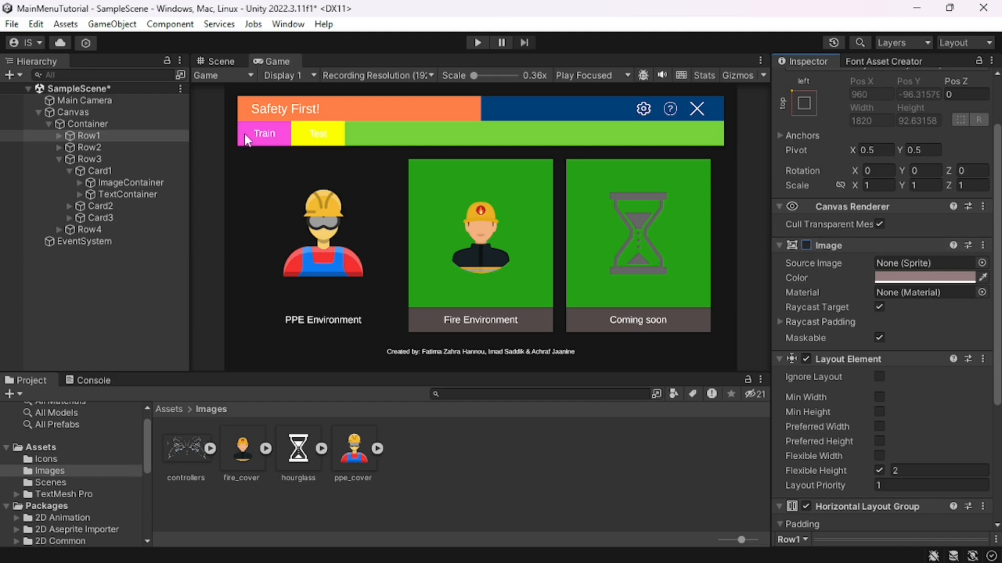
pyautogui.click(59, 136)
pyautogui.click(92, 148)
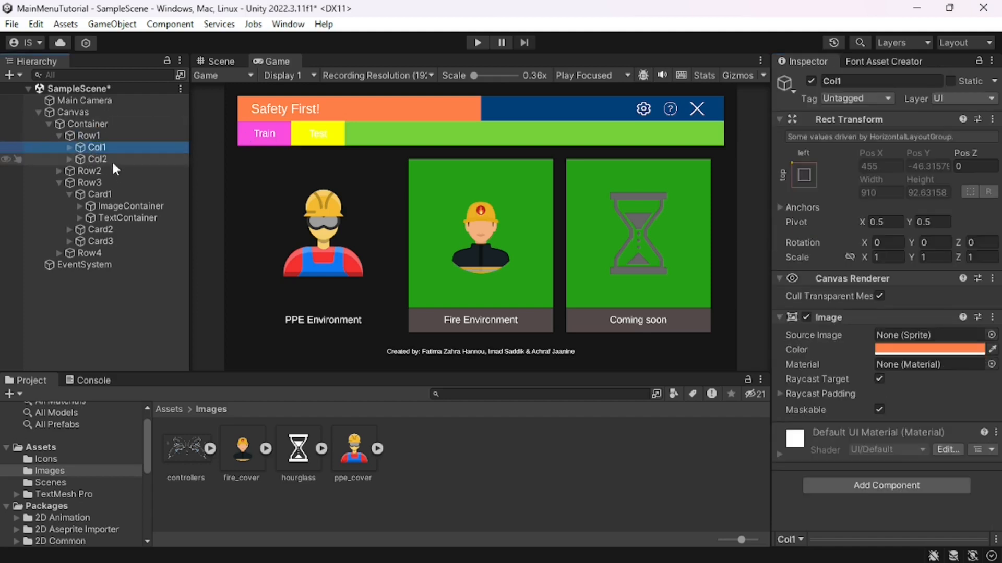
pyautogui.keyDown('ctrl'); pyautogui.click(112, 160); pyautogui.keyUp('ctrl')
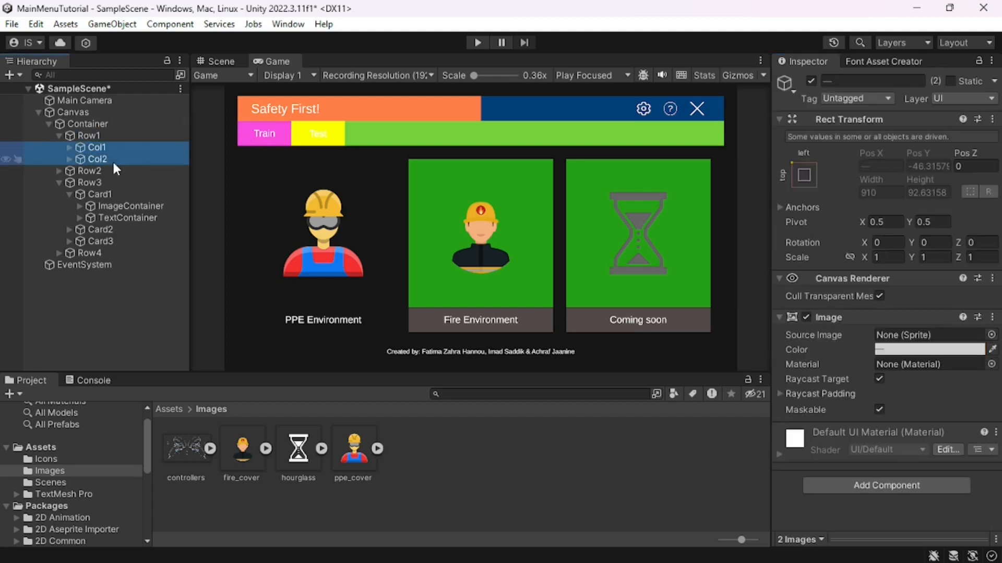
pyautogui.click(806, 317)
pyautogui.click(77, 170)
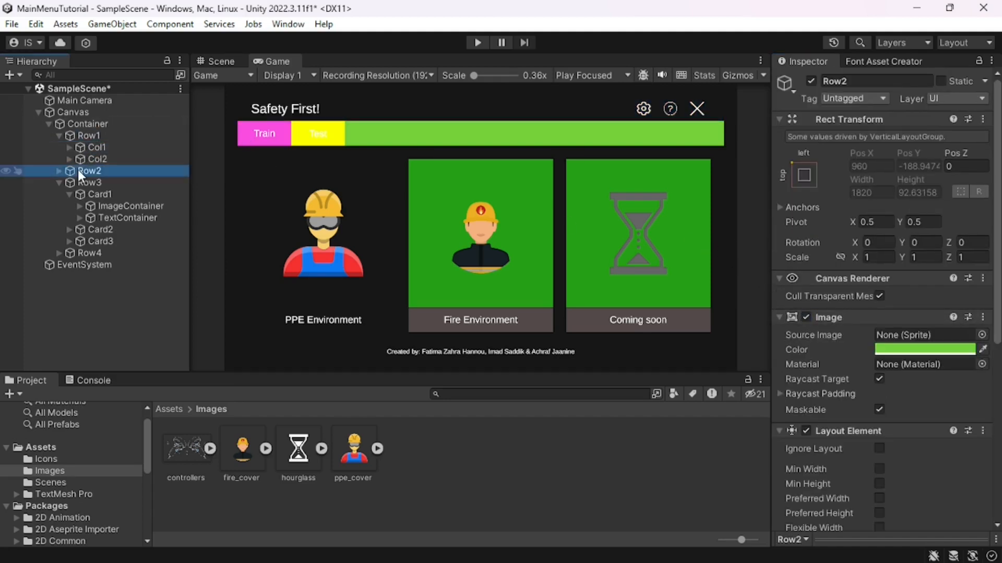
pyautogui.click(806, 317)
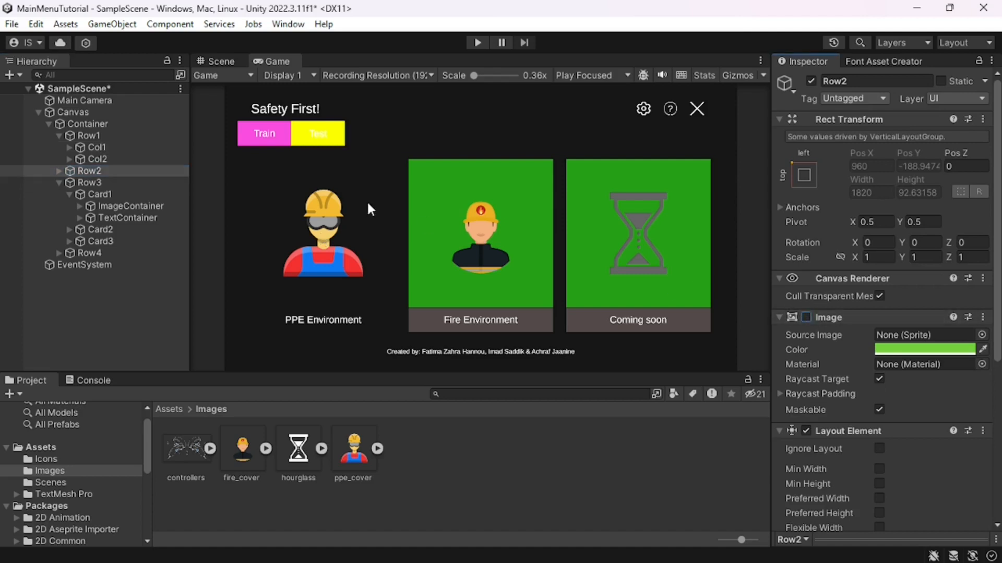
# - Look up the card row's background colour in the finished SST reference project
pyautogui.click(84, 182)
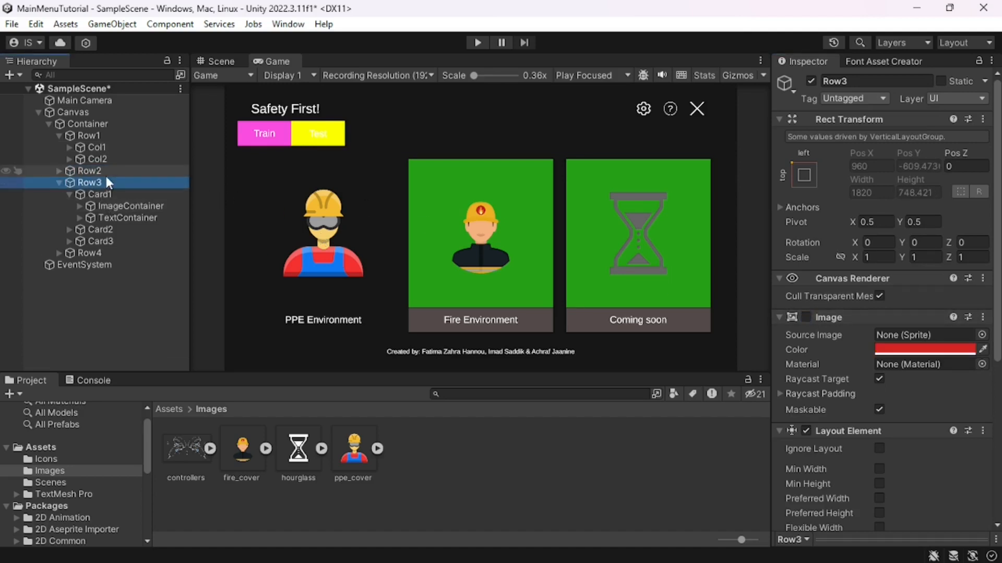
pyautogui.hotkey('alt', 'Tab')
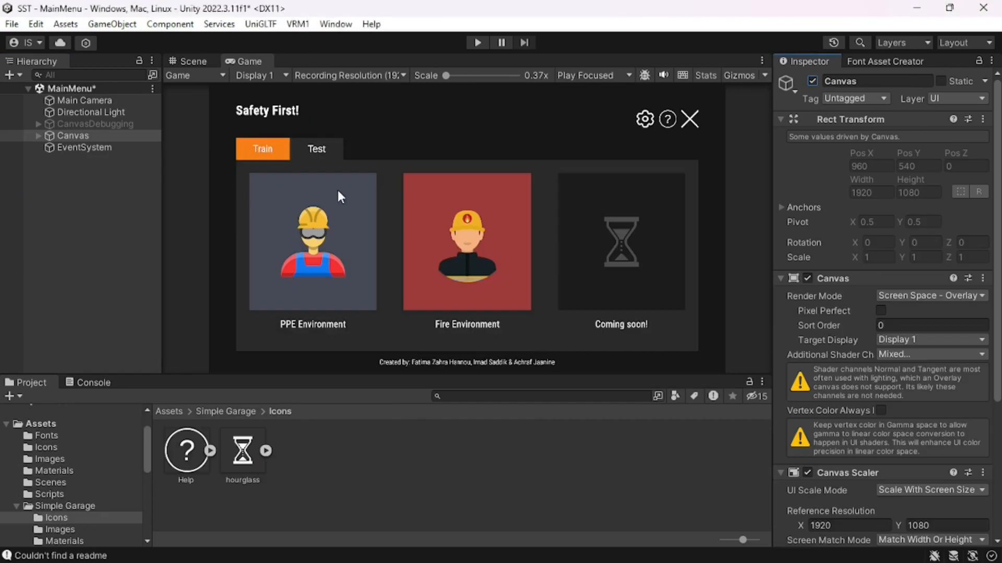
pyautogui.click(38, 135)
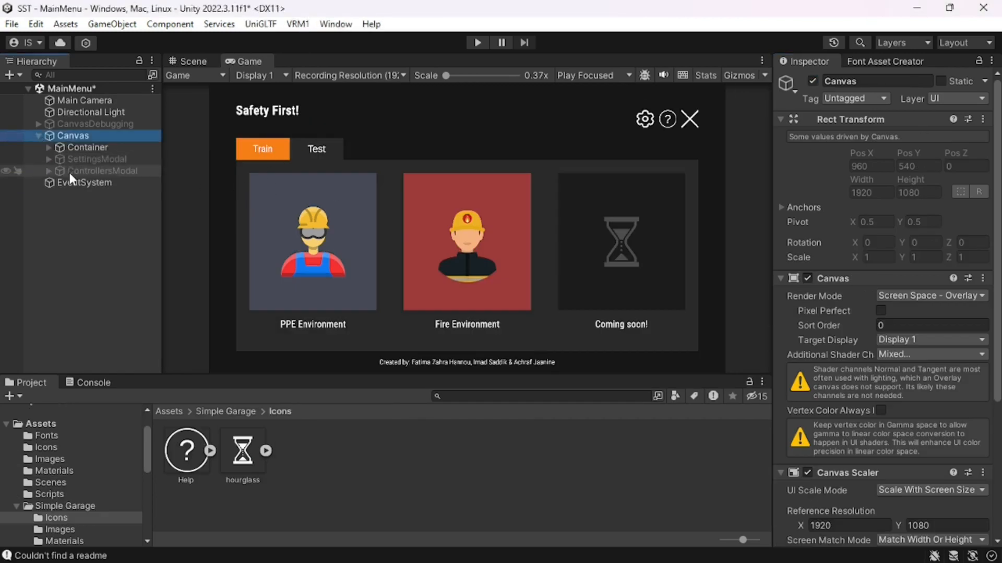
pyautogui.click(49, 146)
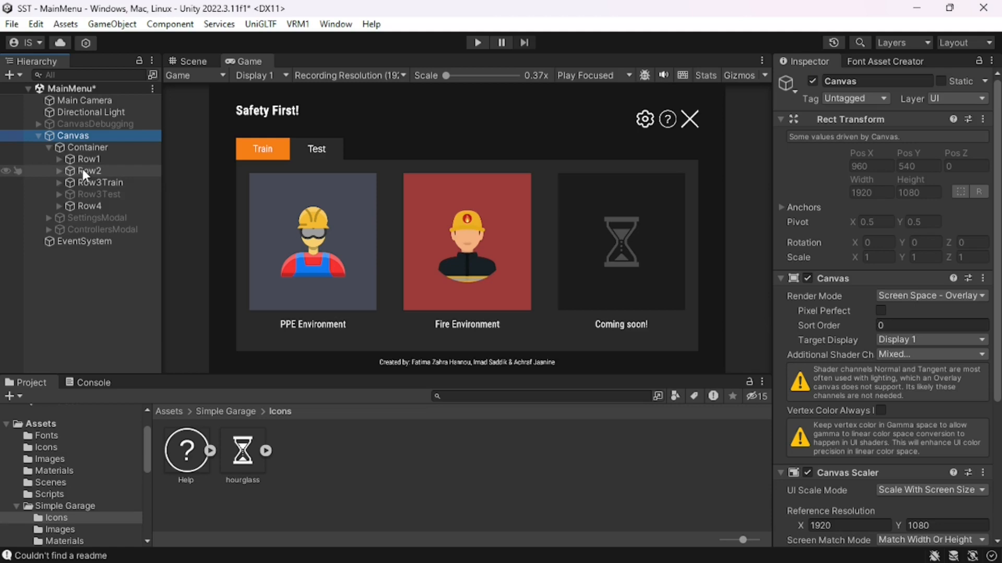
pyautogui.click(96, 181)
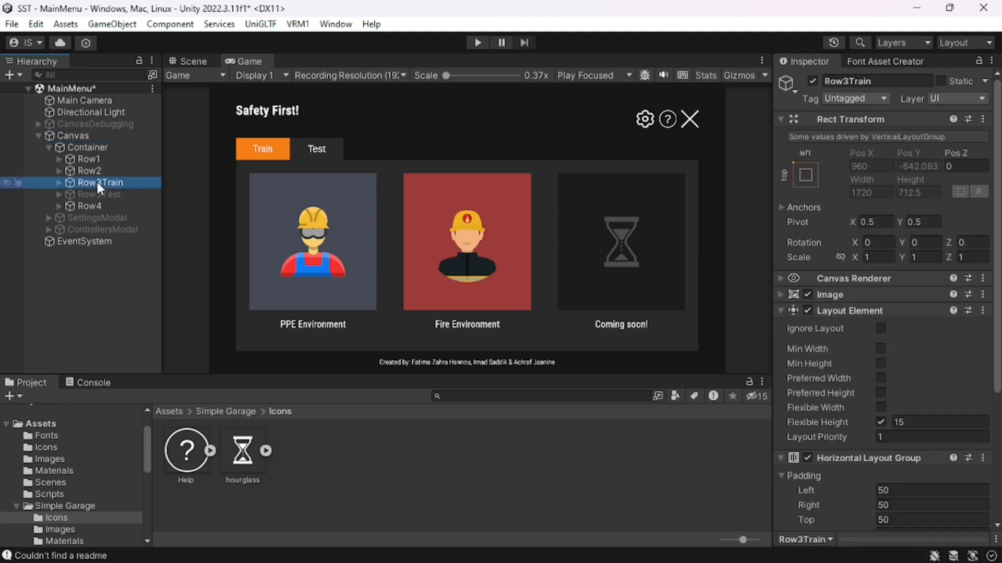
pyautogui.click(781, 294)
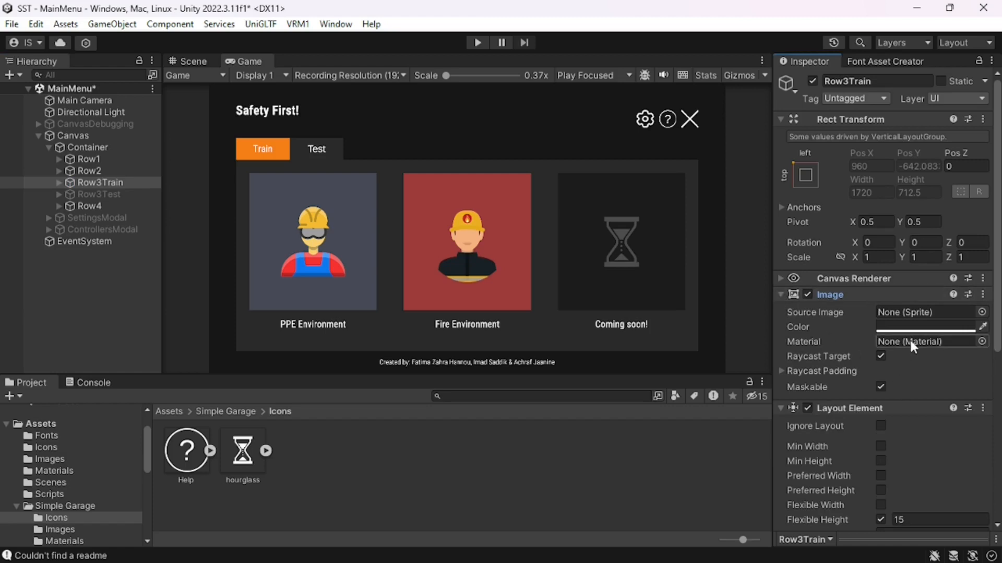
pyautogui.click(924, 327)
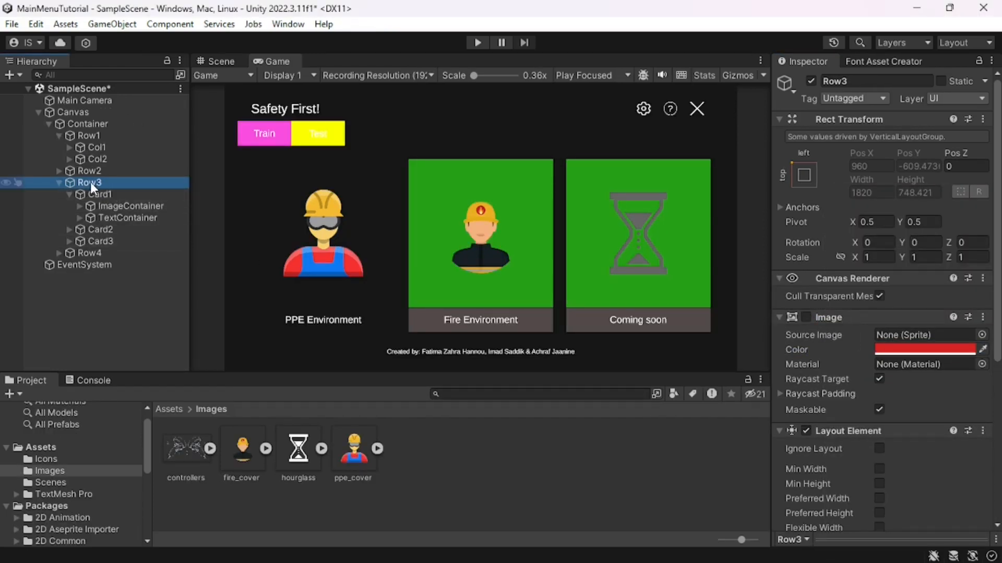
# - Enable the card row's Image and set its colour to dark grey 292929
pyautogui.click(806, 317)
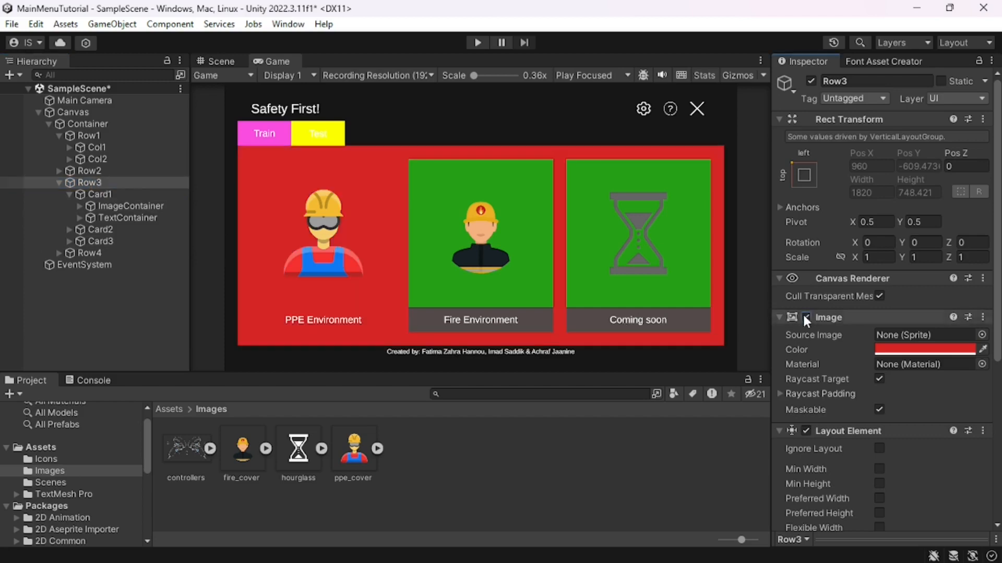
pyautogui.click(925, 349)
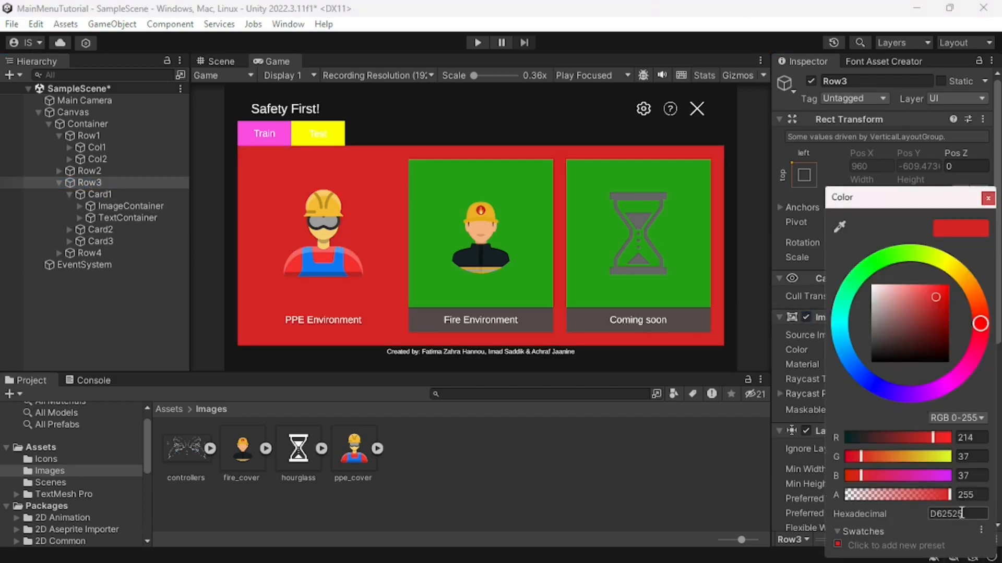
pyautogui.write('292929')
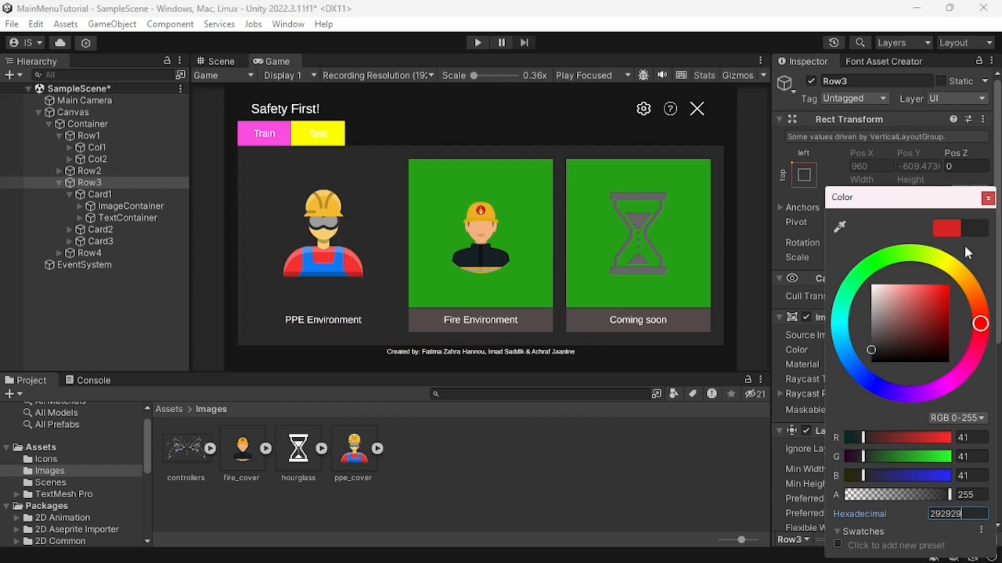
pyautogui.click(987, 200)
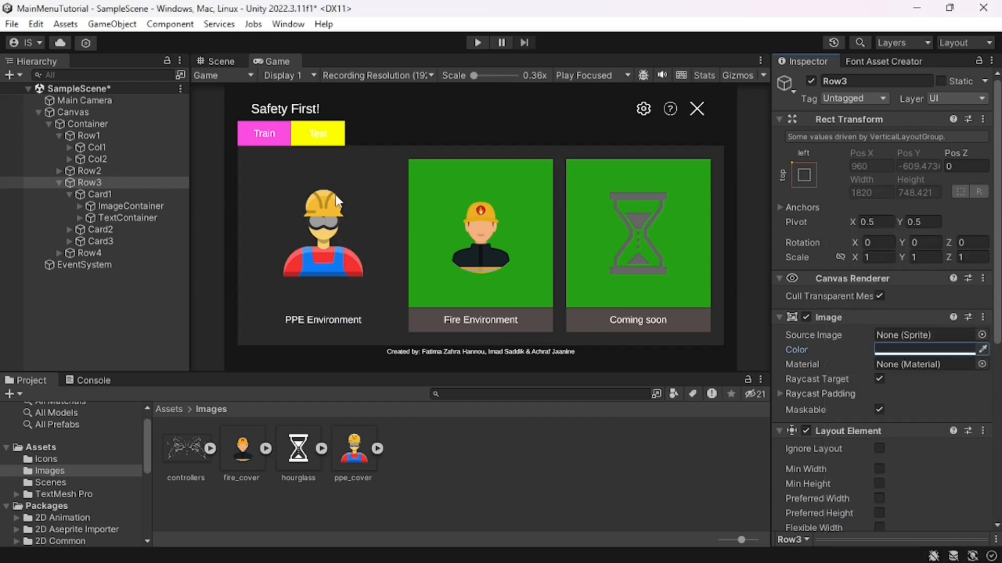
# - Change the TestTab's Image colour from yellow FBFF00 to 292929
pyautogui.click(99, 158)
pyautogui.keyDown('shift'); pyautogui.click(110, 148); pyautogui.keyUp('shift')
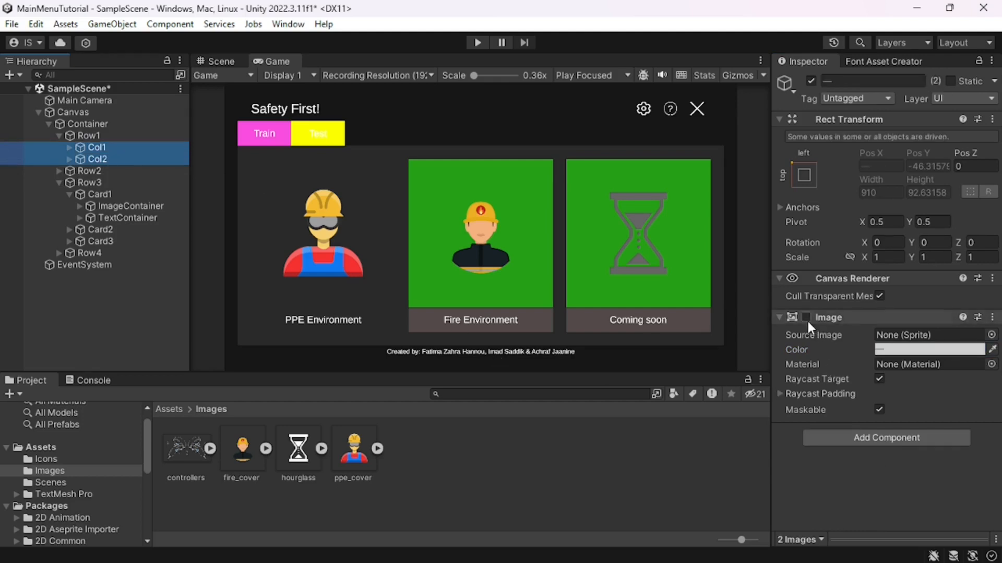
pyautogui.click(59, 171)
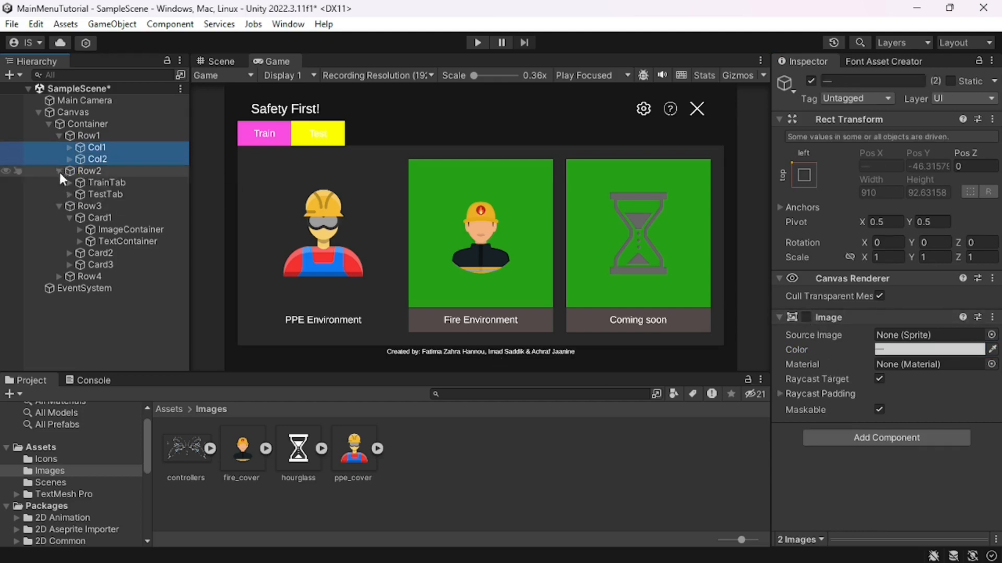
pyautogui.click(99, 182)
pyautogui.click(102, 195)
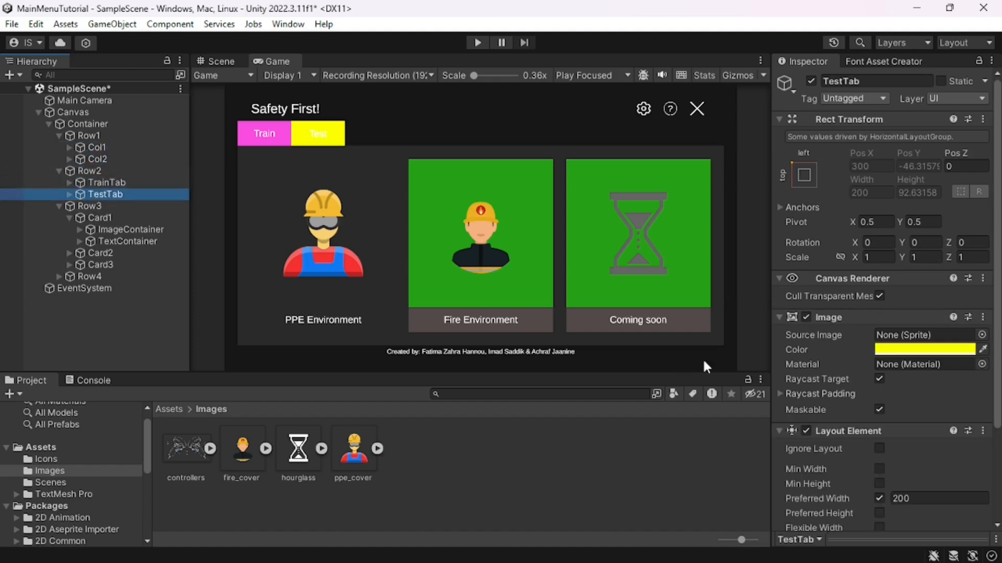
pyautogui.click(925, 349)
pyautogui.click(950, 513)
pyautogui.write('292929')
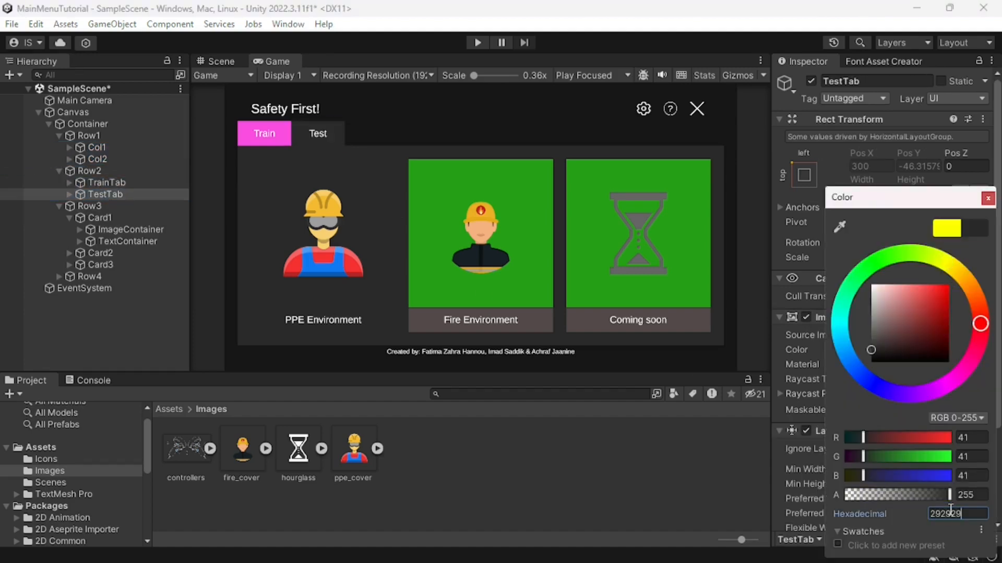
# - Confirm the Test tab colour and review the TrainTab's settings
pyautogui.click(988, 198)
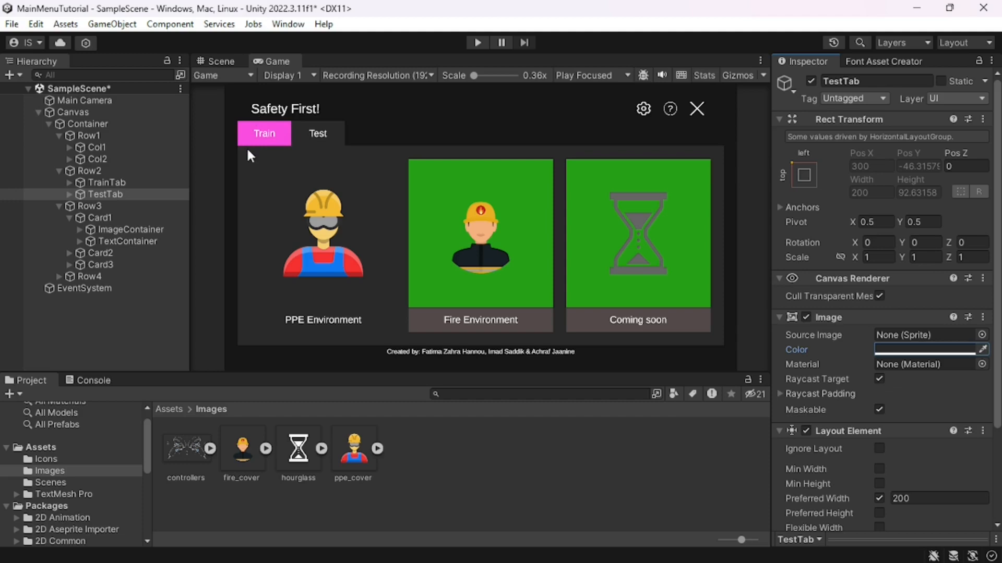
pyautogui.click(103, 183)
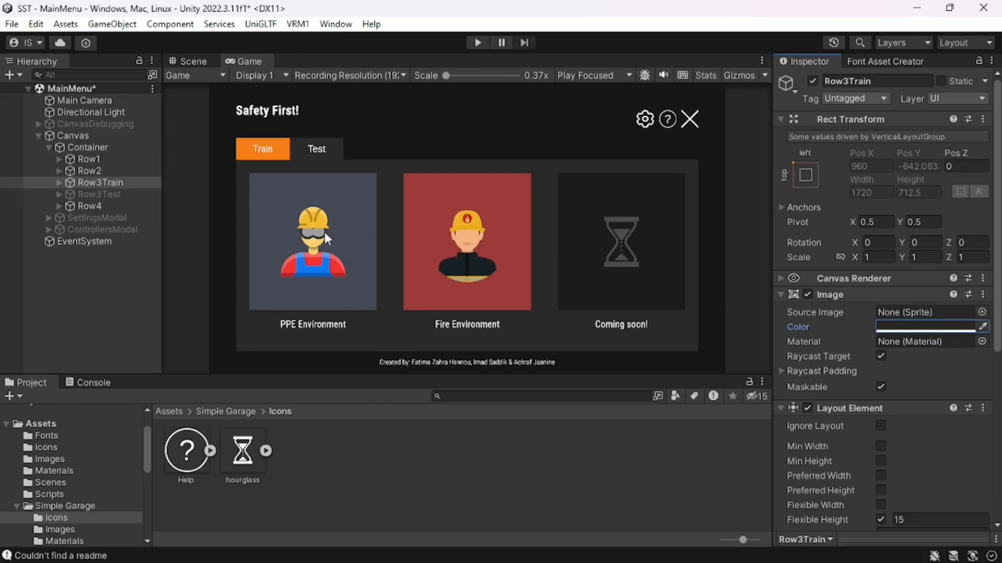
pyautogui.hotkey('alt', 'Tab')
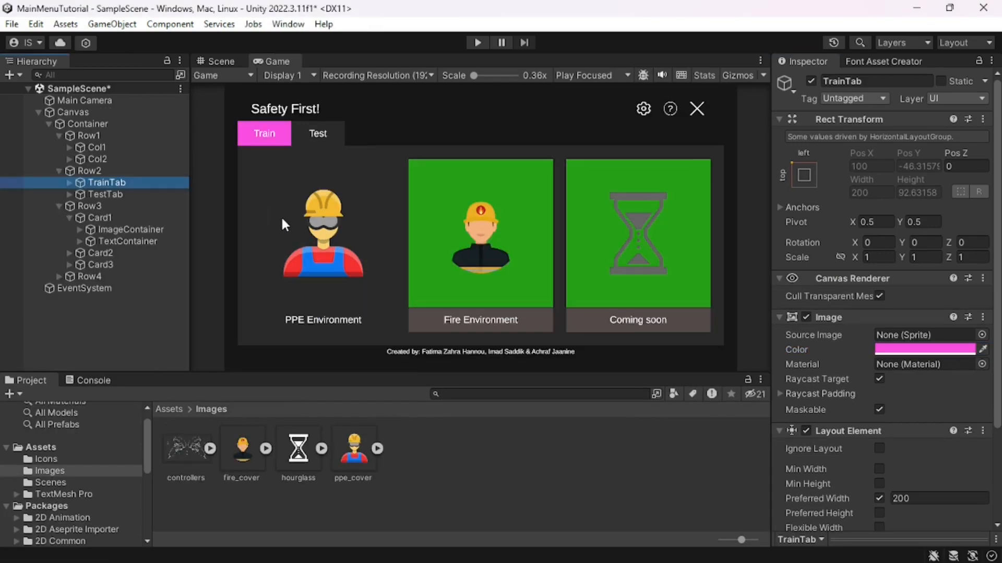
# - Collapse Row1 and Row2, then enable the Image on Card1's ImageContainer to show green
pyautogui.click(59, 171)
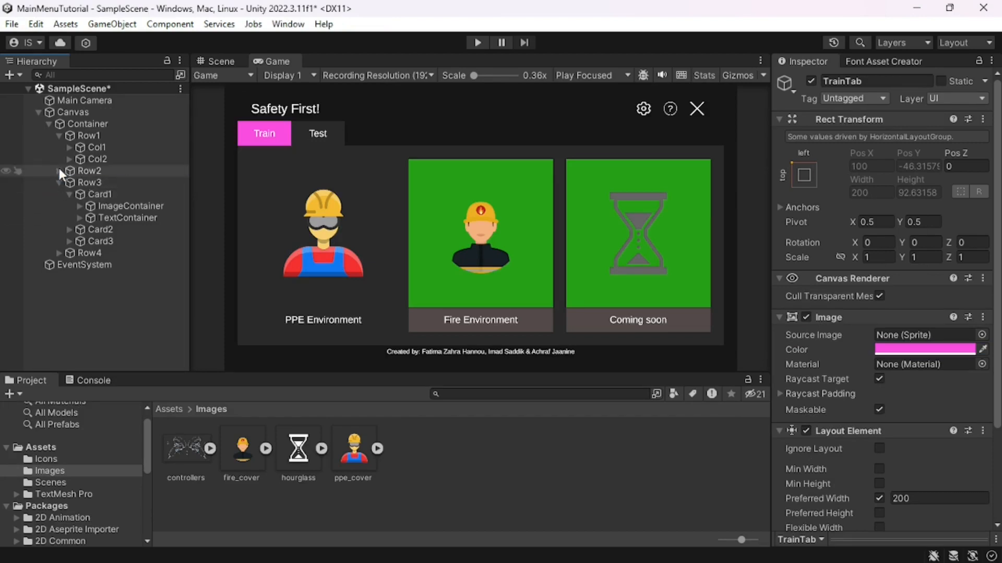
pyautogui.click(59, 136)
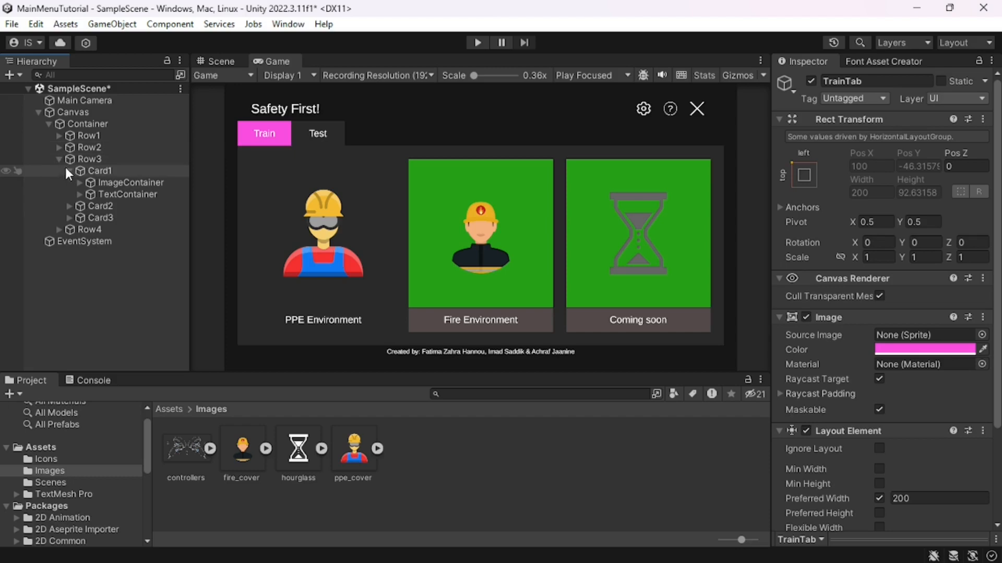
pyautogui.click(110, 170)
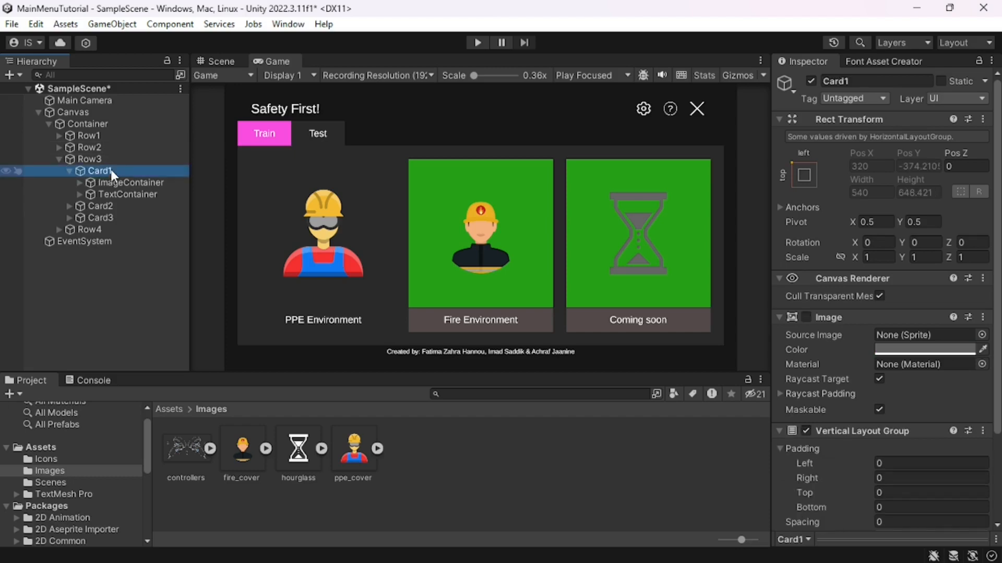
pyautogui.click(134, 183)
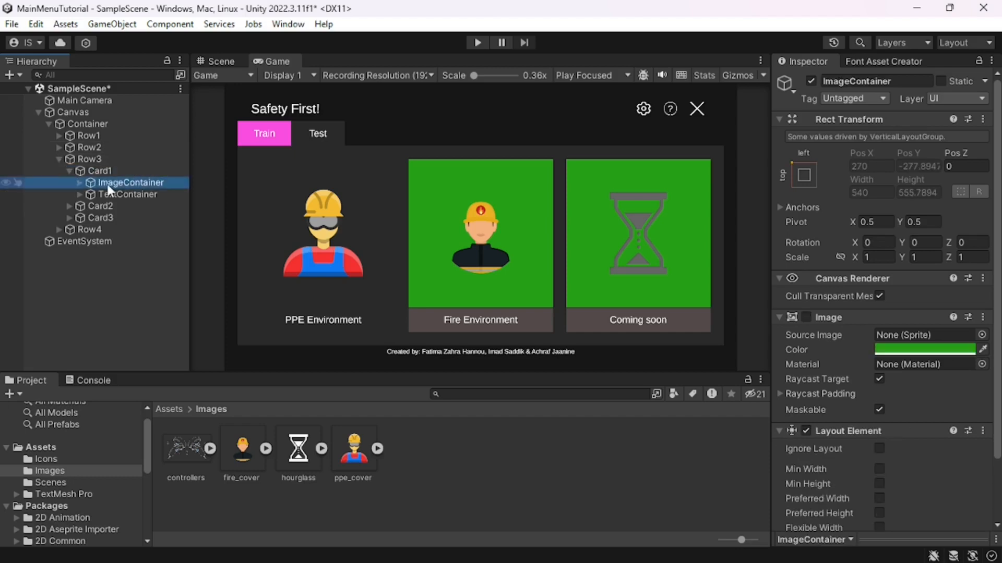
pyautogui.click(806, 317)
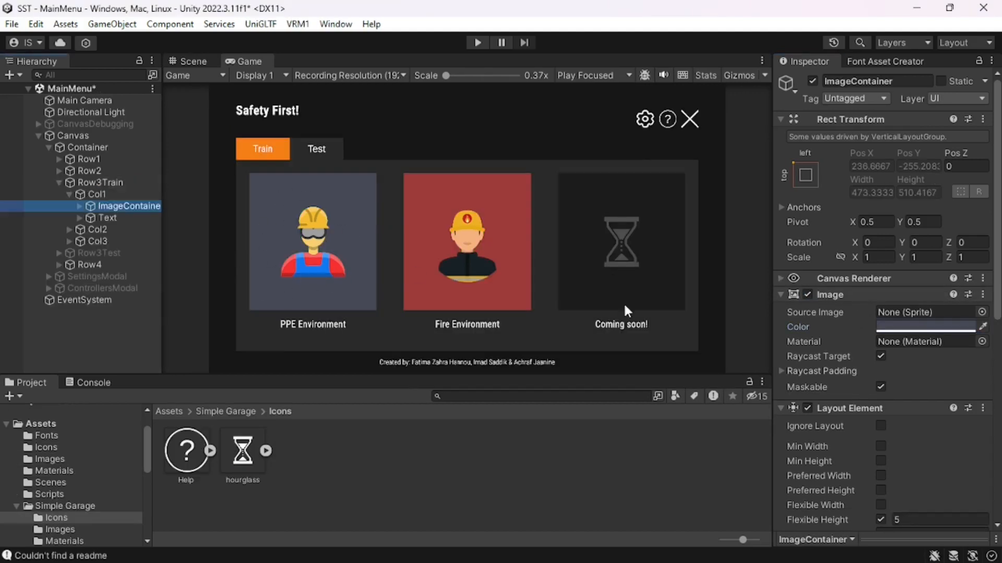
# - Copy hex 454857 from the reference and apply it to the PPE card's ImageContainer
pyautogui.click(919, 327)
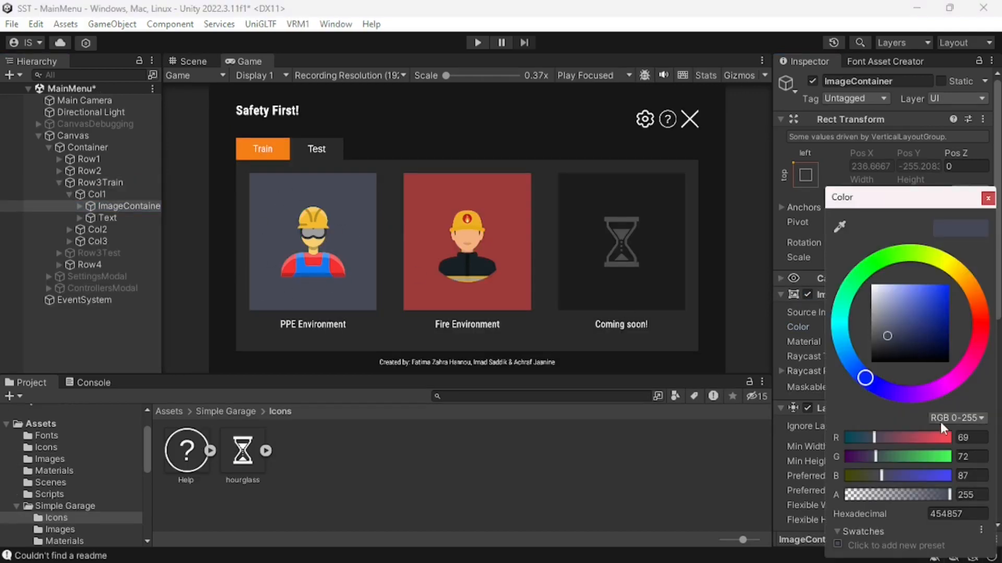
pyautogui.click(959, 514)
pyautogui.hotkey('ctrl', 'c')
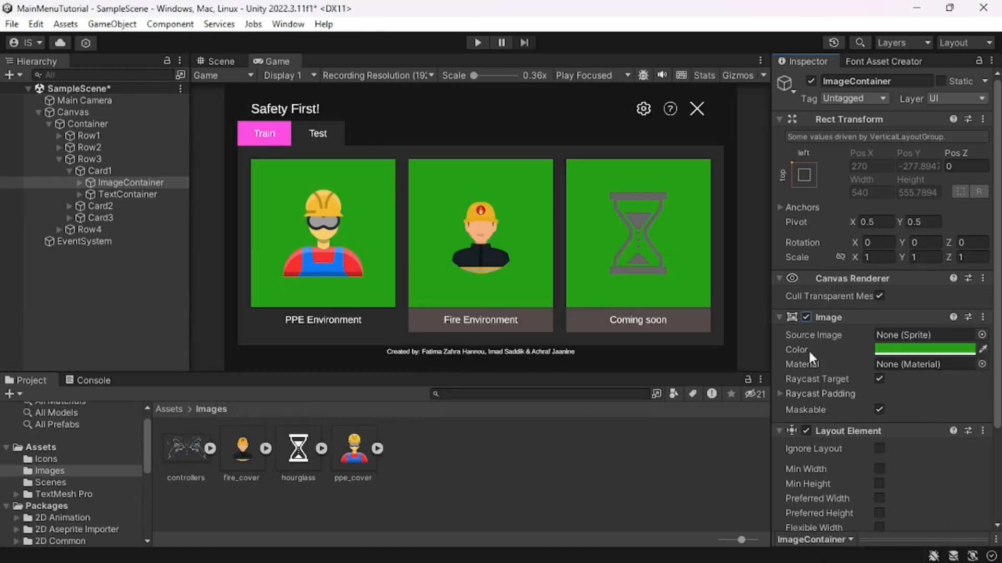
pyautogui.click(881, 346)
pyautogui.click(942, 513)
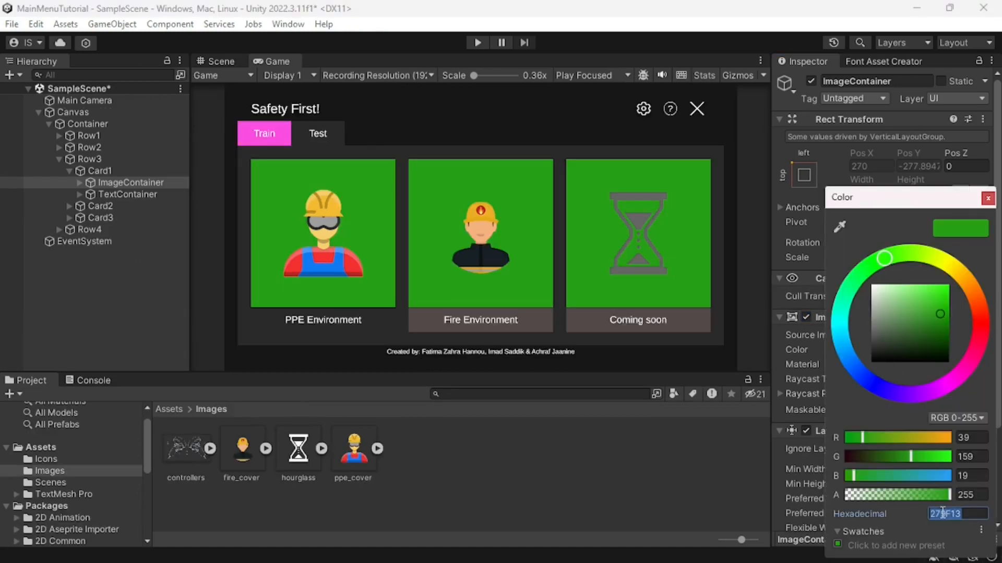
pyautogui.hotkey('ctrl', 'v')
pyautogui.click(986, 198)
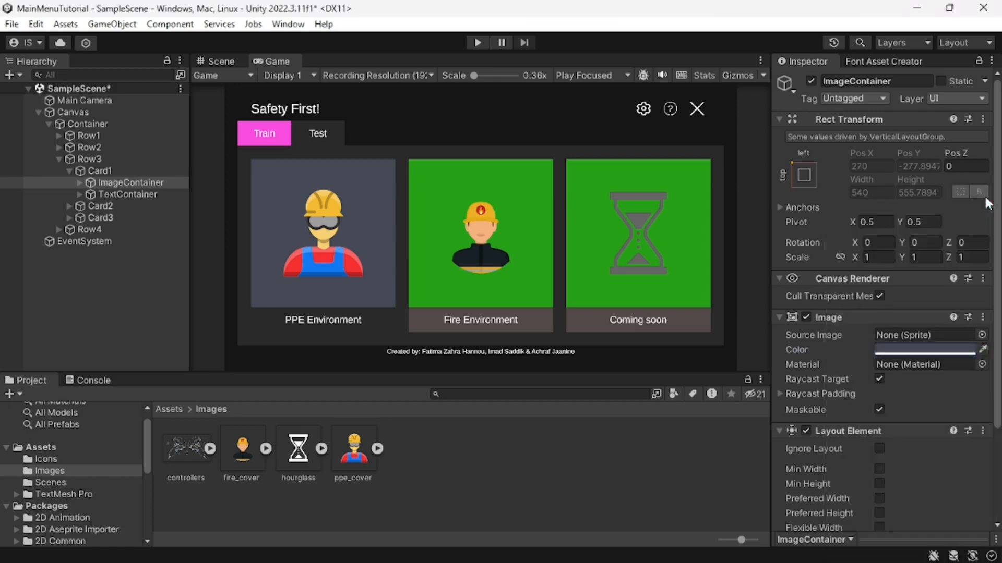
# - Colour the Fire card's ImageContainer red 9C3A3A
pyautogui.click(69, 170)
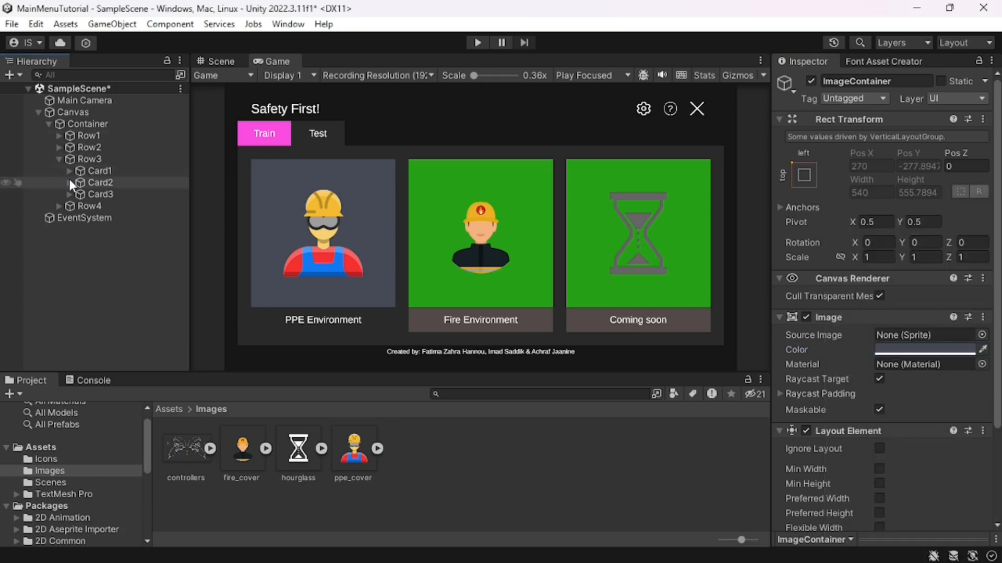
pyautogui.click(70, 181)
pyautogui.click(107, 195)
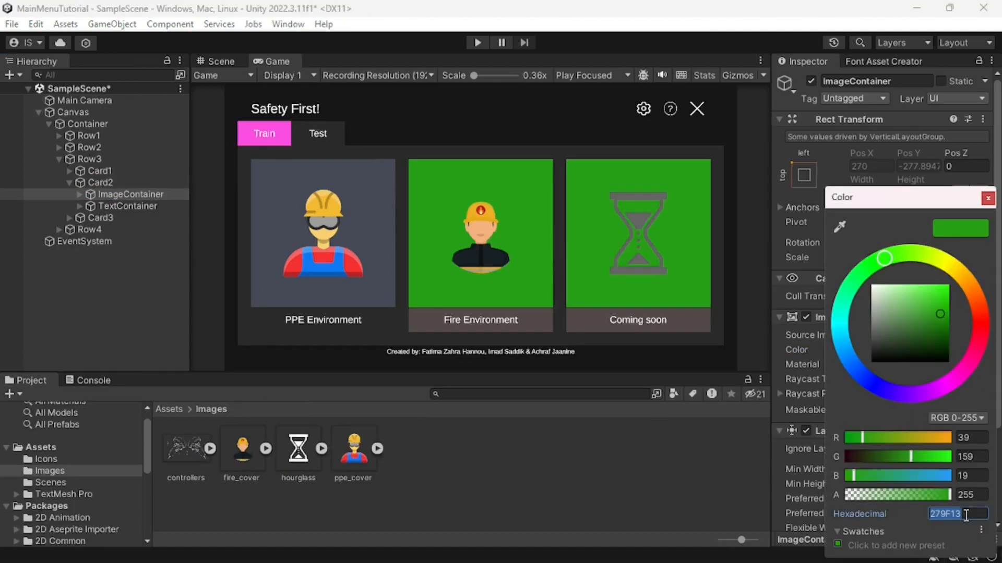
pyautogui.write('9C3A3A')
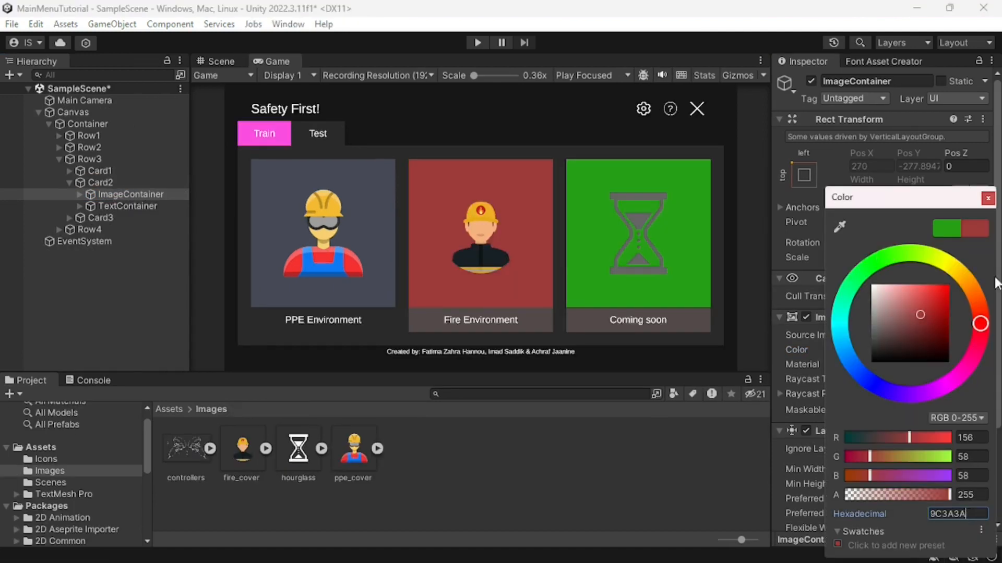
pyautogui.click(987, 198)
pyautogui.click(168, 206)
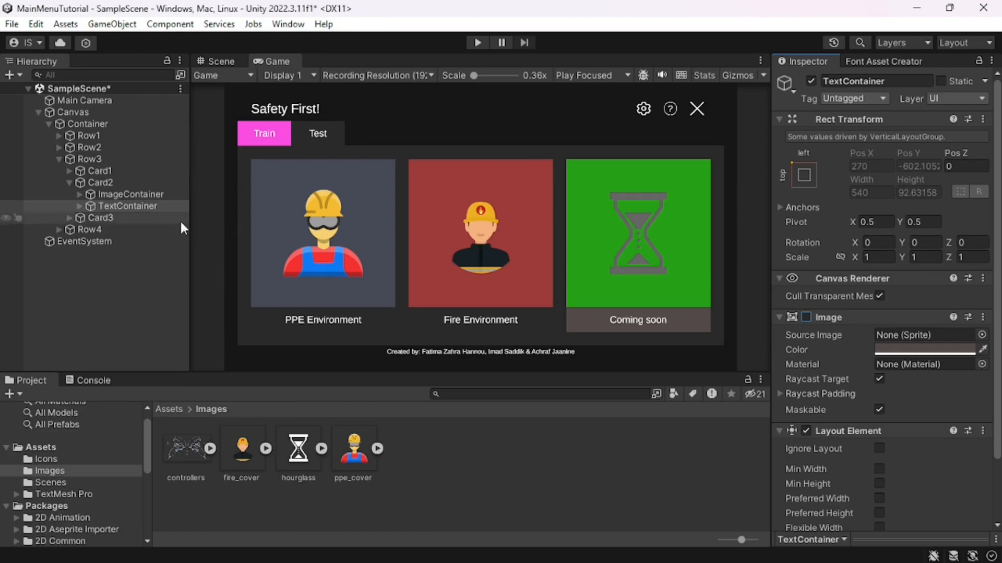
# - Make the Coming soon card brownish-grey, remove the grey bar behind its label, and compare with the reference
pyautogui.click(70, 182)
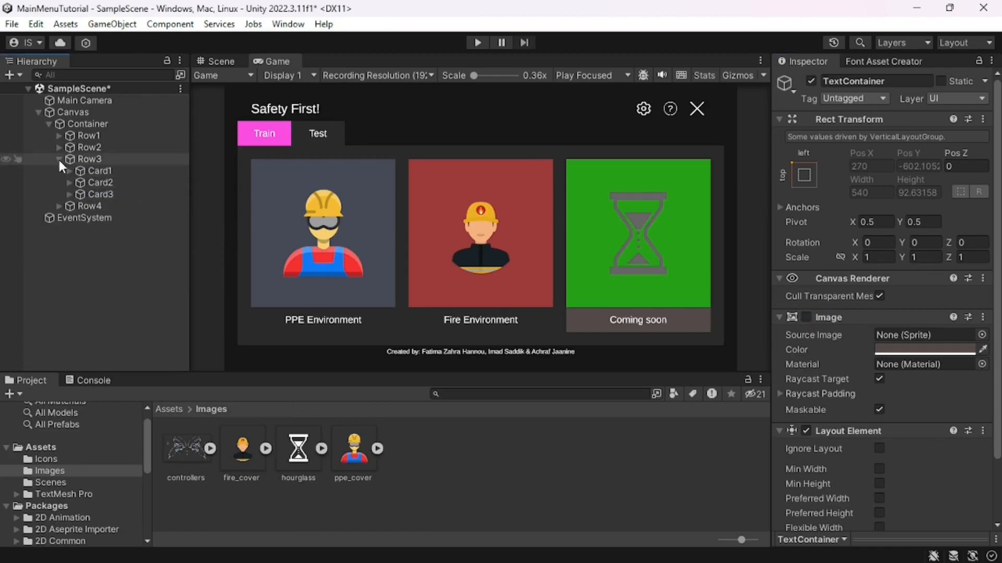
pyautogui.click(70, 194)
pyautogui.click(96, 206)
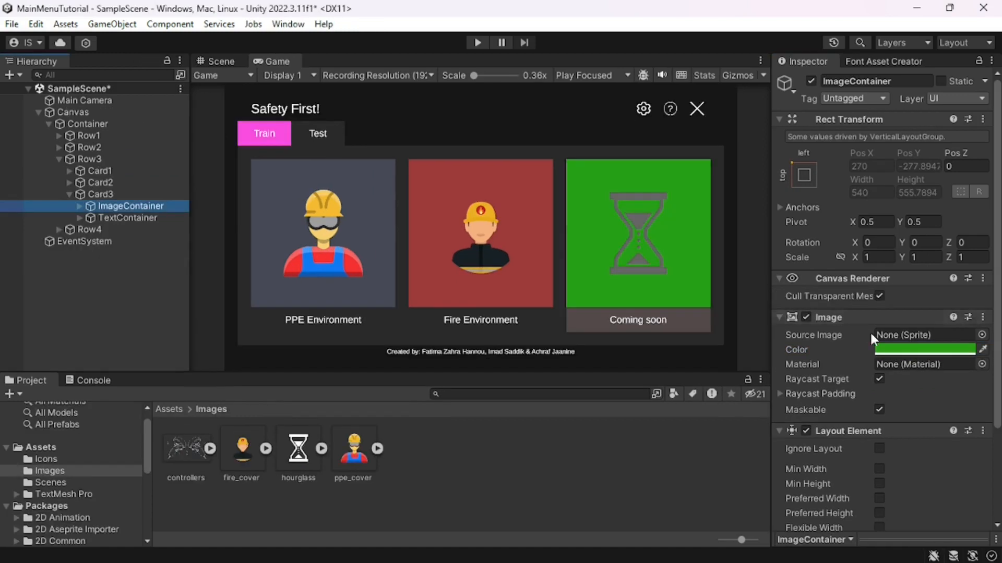
pyautogui.click(887, 350)
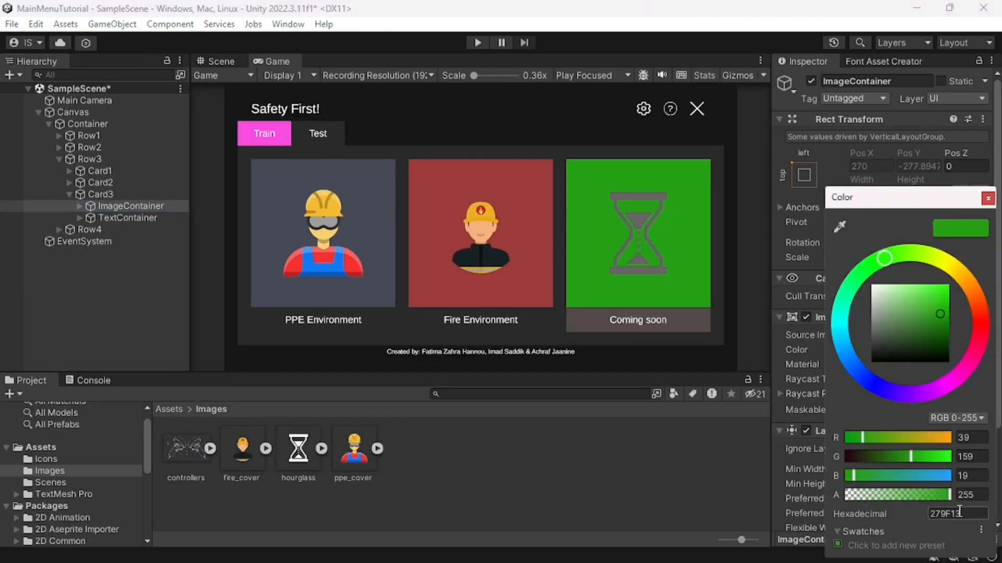
pyautogui.hotkey('ctrl', 'v')
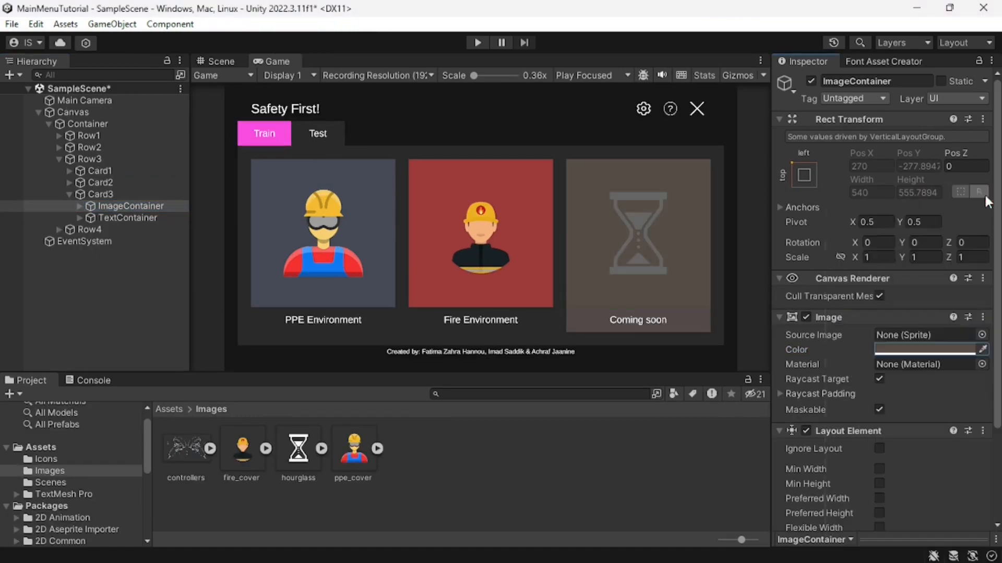
pyautogui.click(987, 198)
pyautogui.click(107, 218)
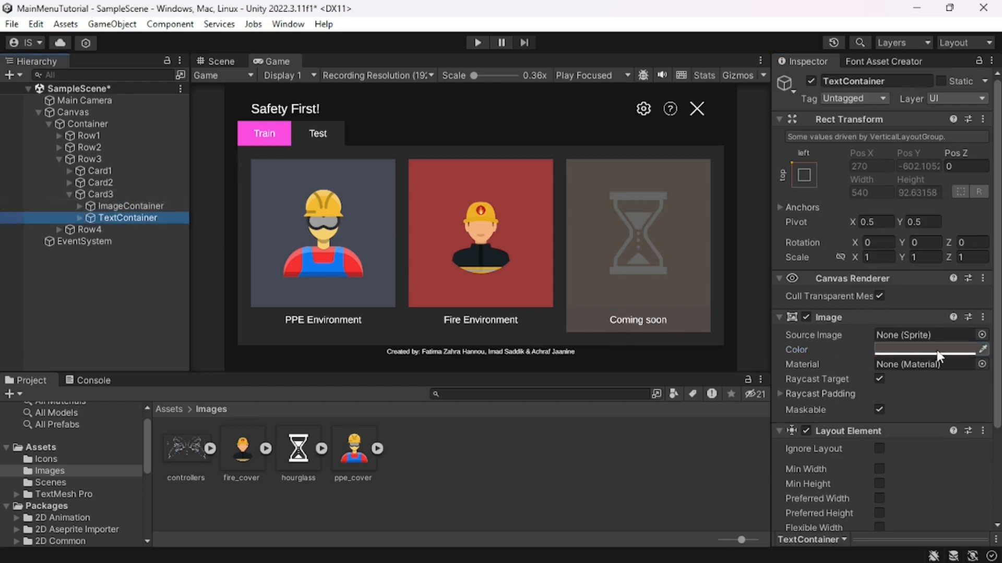
pyautogui.click(806, 316)
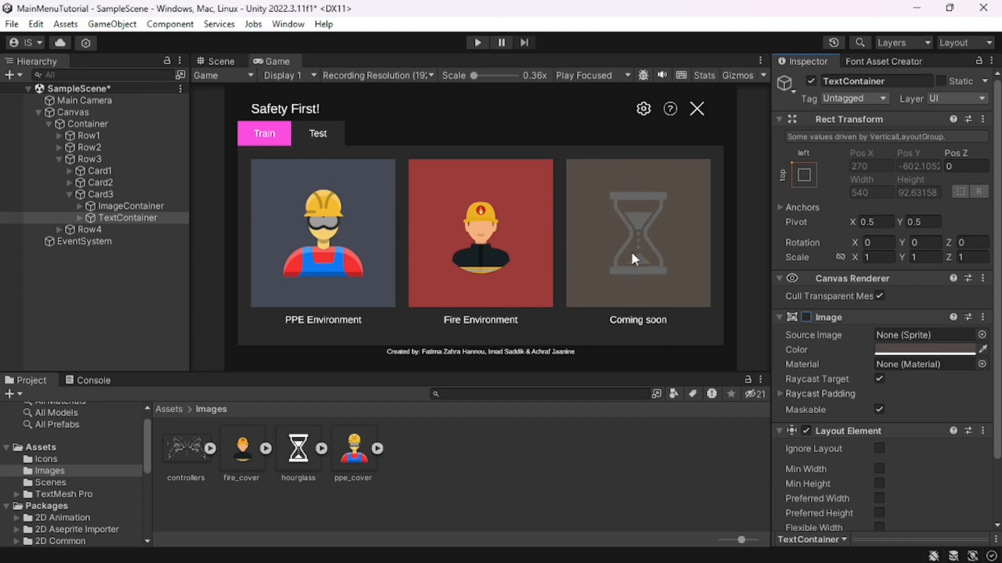
pyautogui.hotkey('alt', 'Tab')
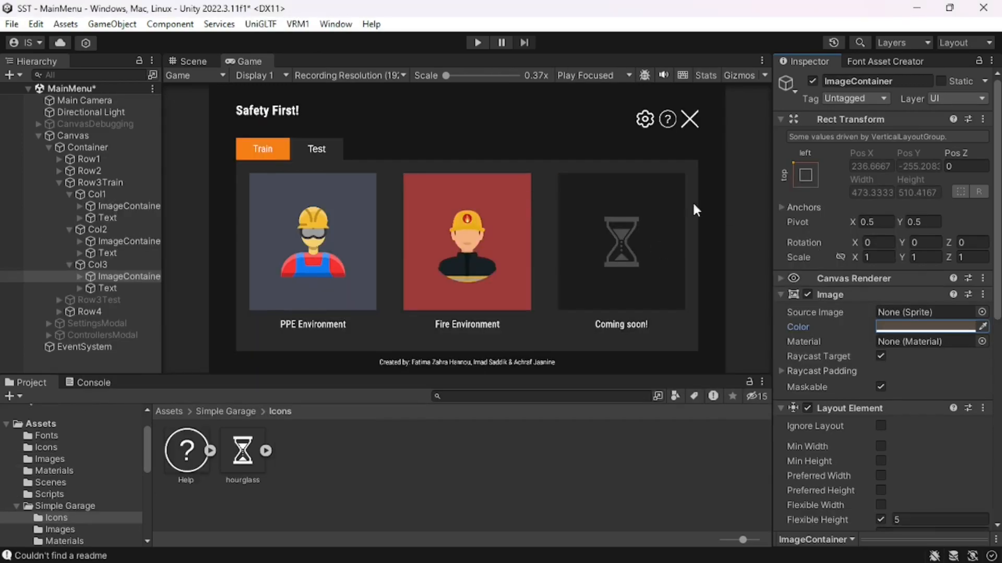
pyautogui.hotkey('alt', 'Tab')
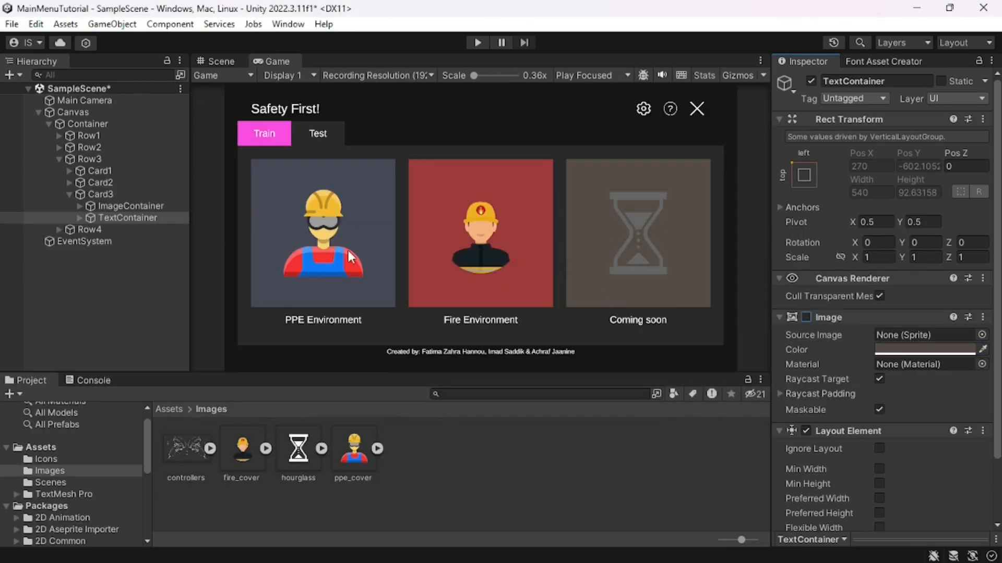
# - Set the Coming soon card's hourglass Image scale from 5 to 4
pyautogui.click(80, 206)
pyautogui.click(137, 218)
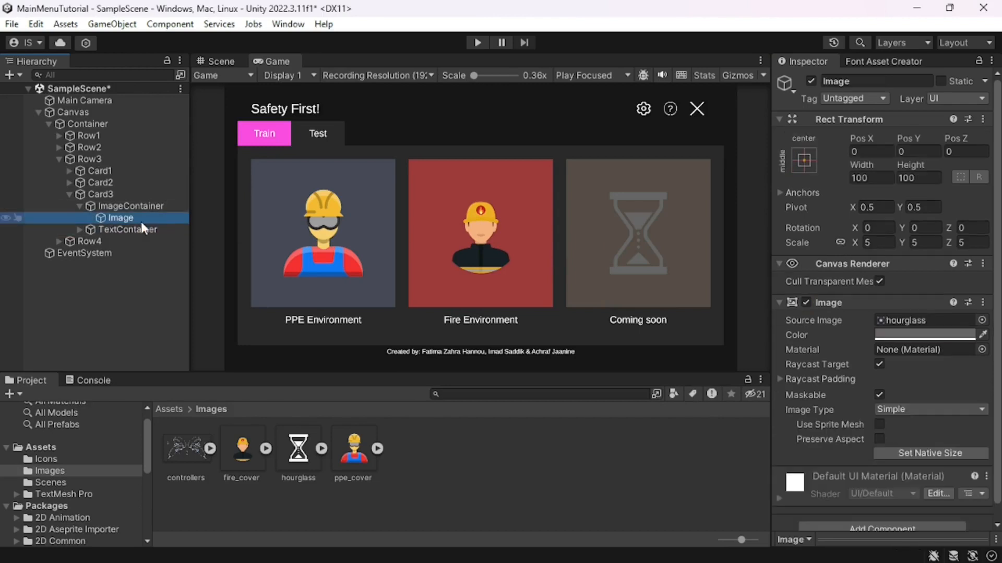
pyautogui.click(878, 242)
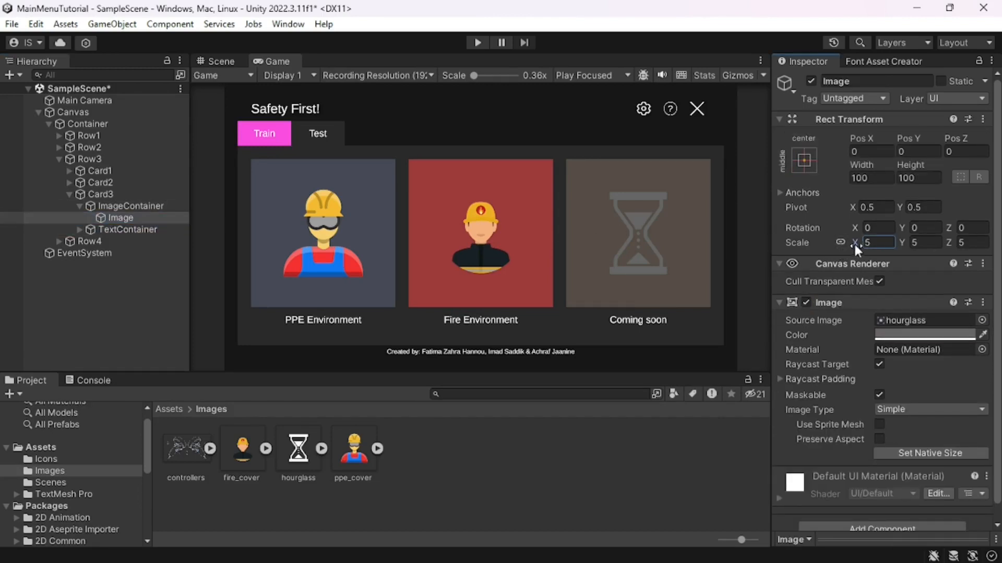
pyautogui.press('BackSpace')
pyautogui.write('4')
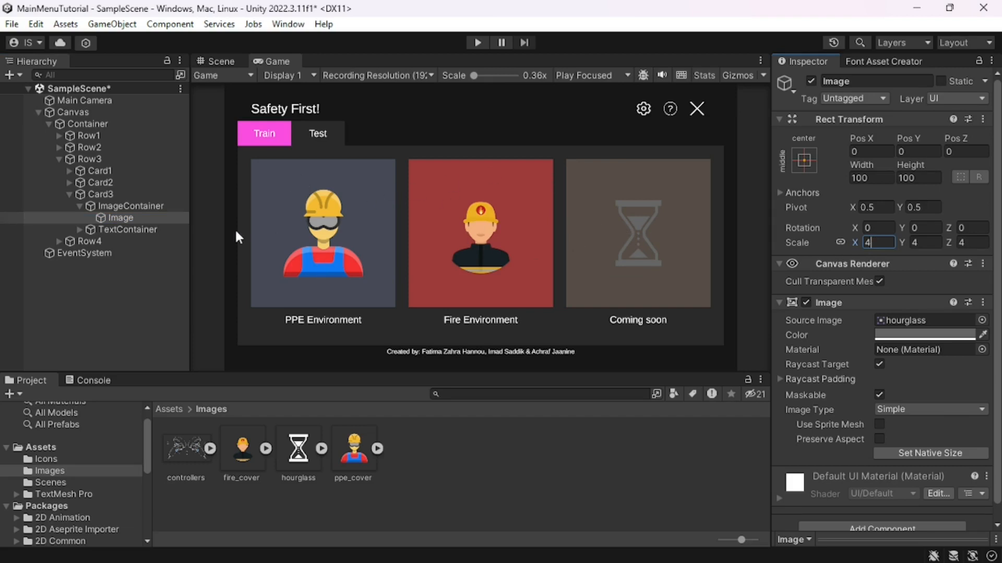
pyautogui.click(80, 206)
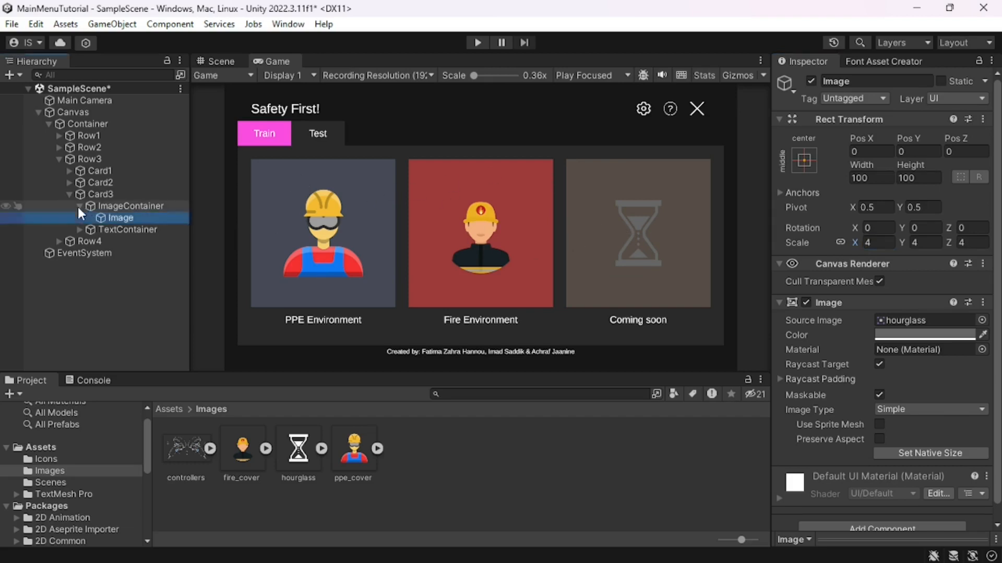
pyautogui.click(69, 183)
pyautogui.click(67, 171)
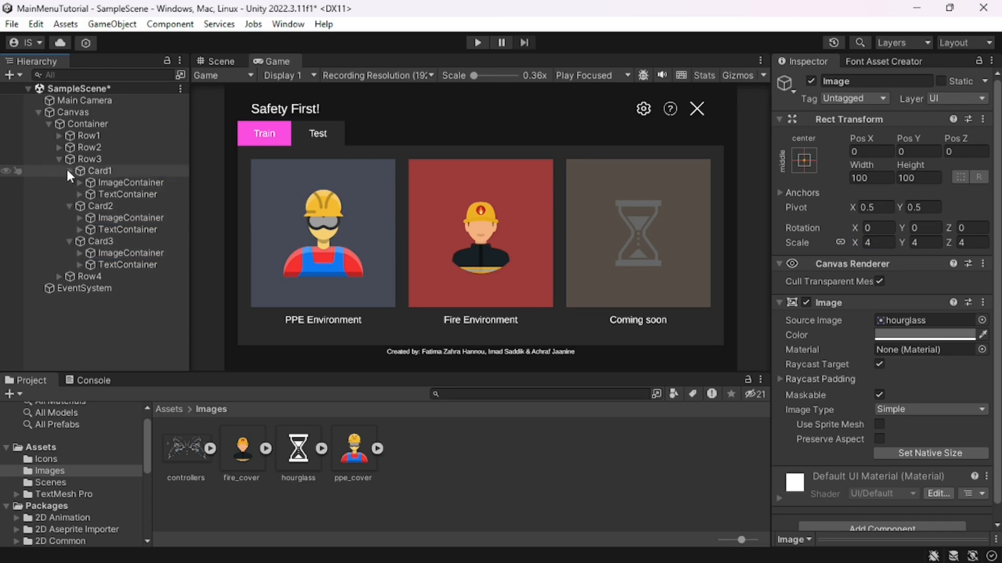
pyautogui.click(99, 181)
# - Add a Button component to all three cards' ImageContainers
pyautogui.keyDown('ctrl'); pyautogui.click(133, 218); pyautogui.keyUp('ctrl')
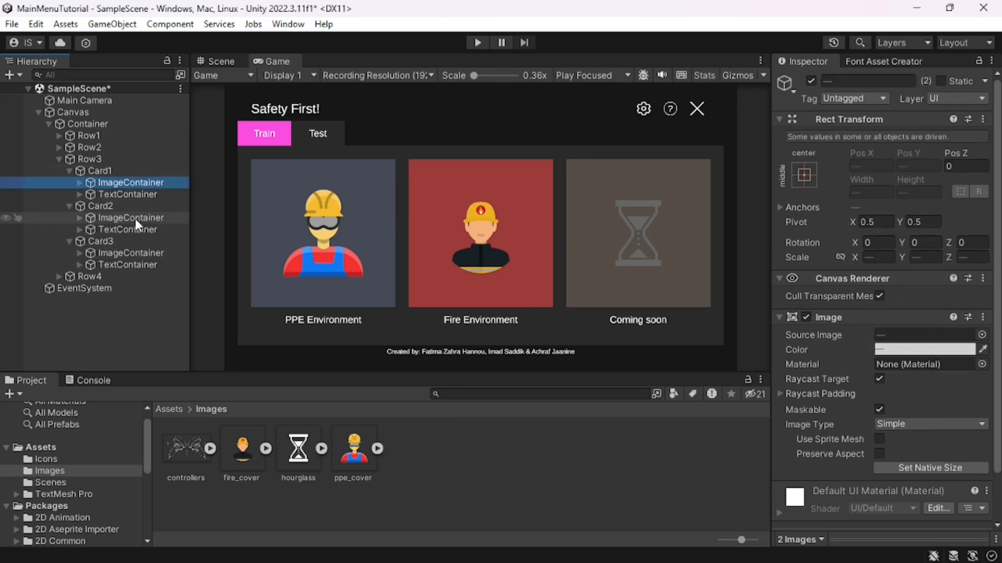
pyautogui.keyDown('ctrl'); pyautogui.click(148, 256); pyautogui.keyUp('ctrl')
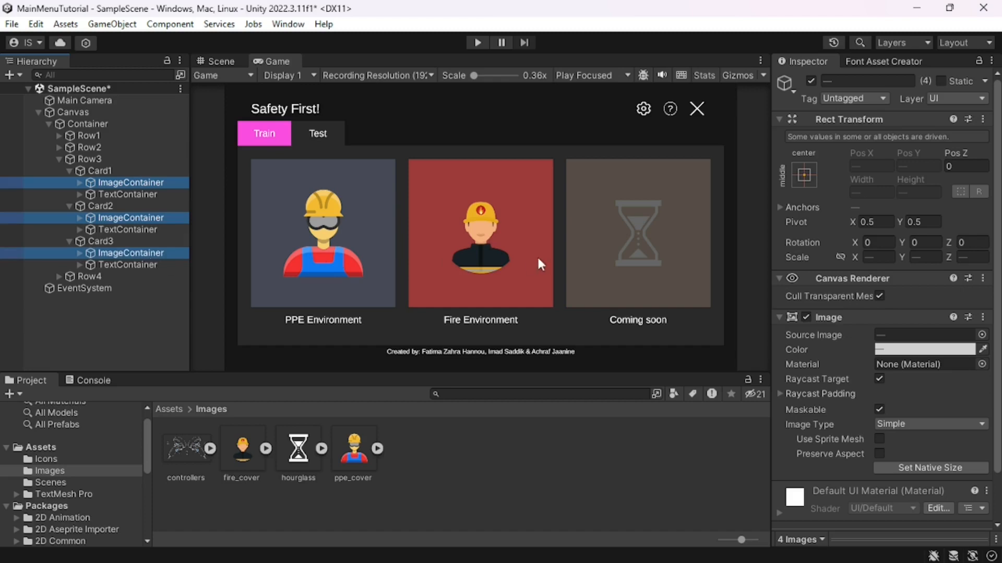
pyautogui.click(115, 183)
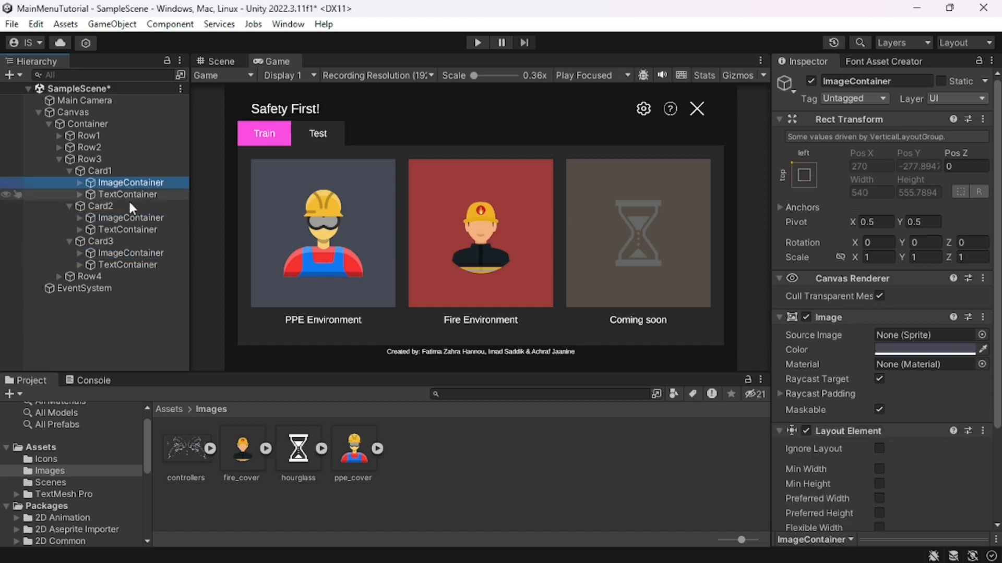
pyautogui.keyDown('ctrl'); pyautogui.click(137, 218); pyautogui.keyUp('ctrl')
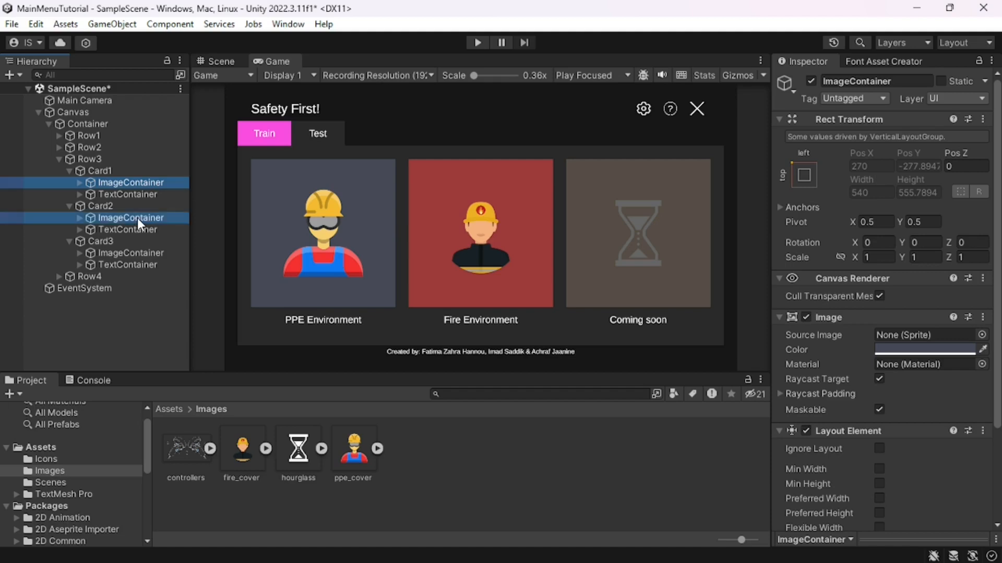
pyautogui.keyDown('ctrl'); pyautogui.click(145, 253); pyautogui.keyUp('ctrl')
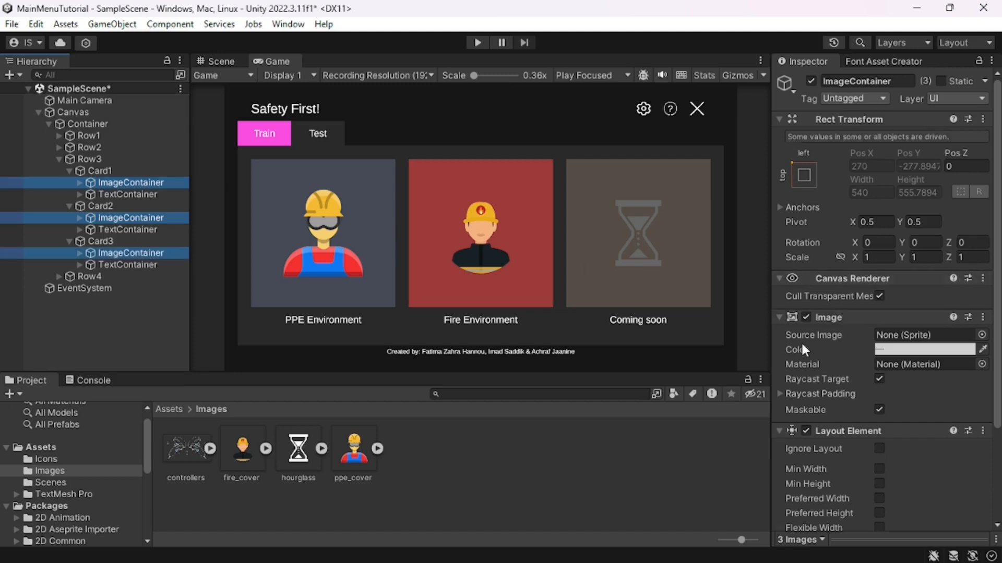
pyautogui.scroll(-5, 802, 348)
pyautogui.click(851, 510)
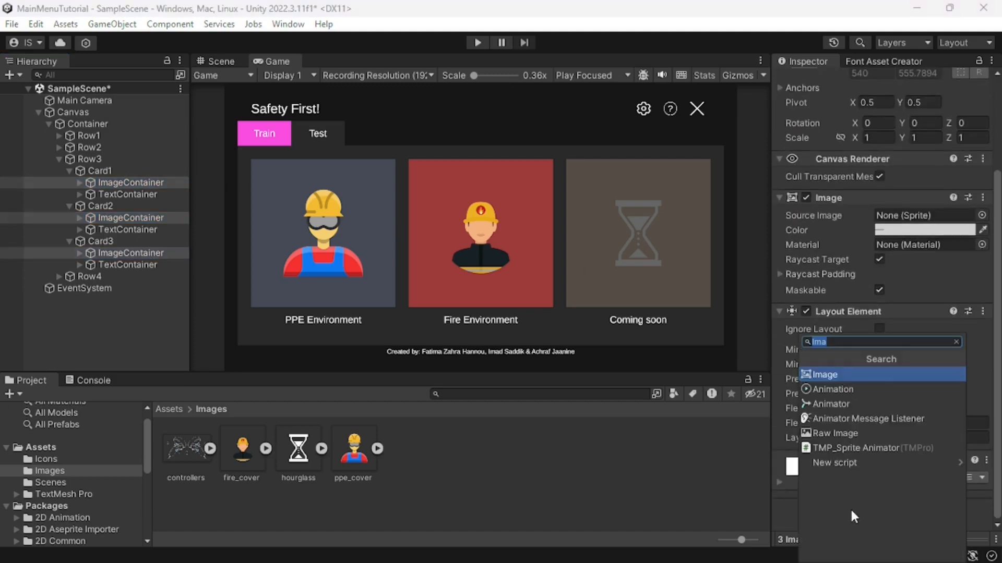
pyautogui.write('But')
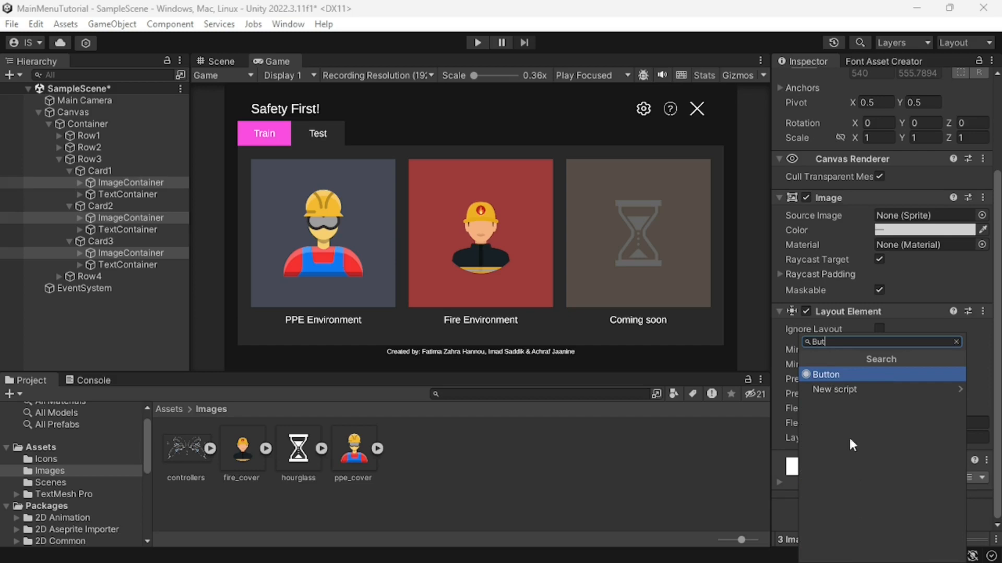
pyautogui.click(838, 374)
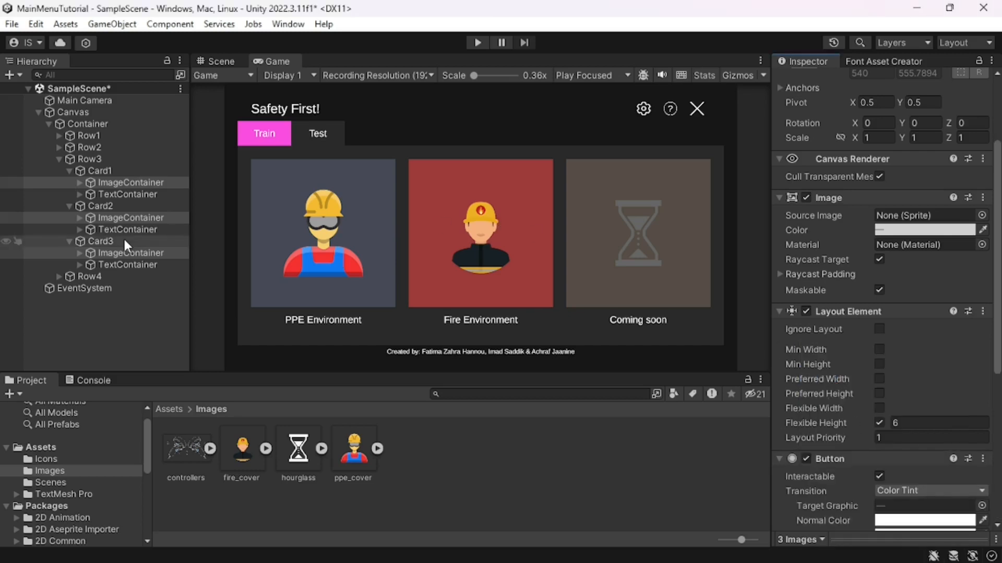
# - Uncheck Interactable on the Coming soon card's Button
pyautogui.click(126, 253)
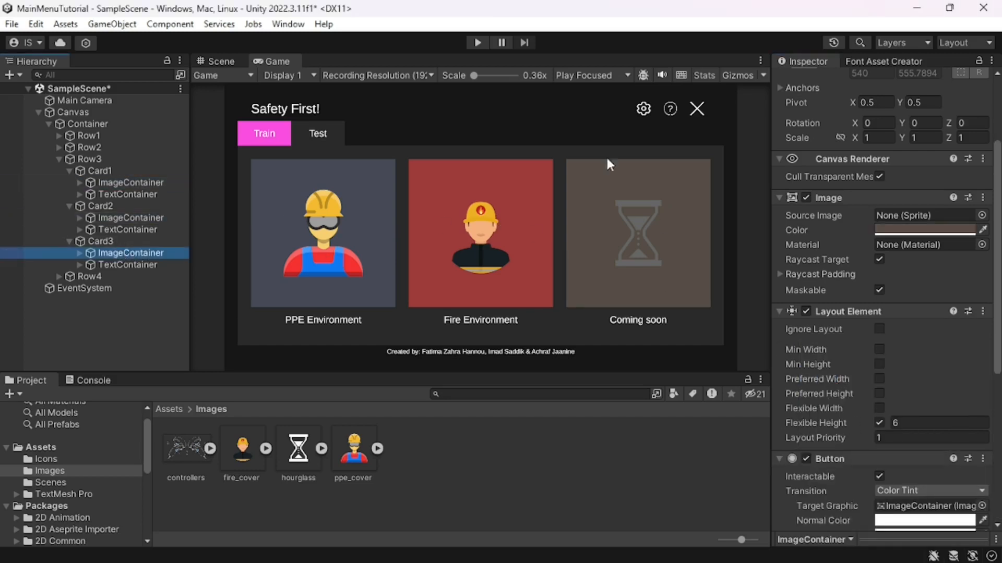
pyautogui.scroll(-5, 863, 330)
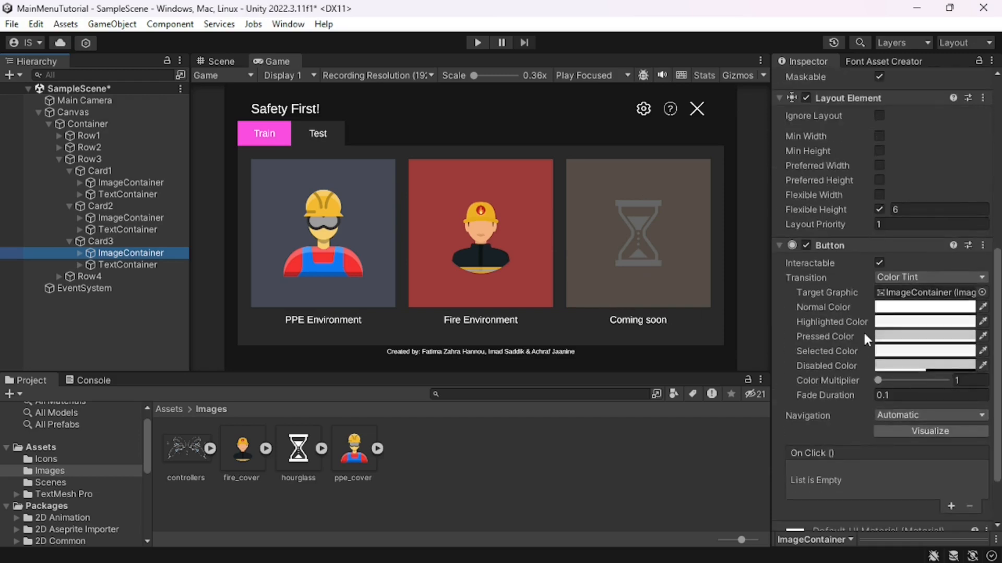
pyautogui.click(878, 263)
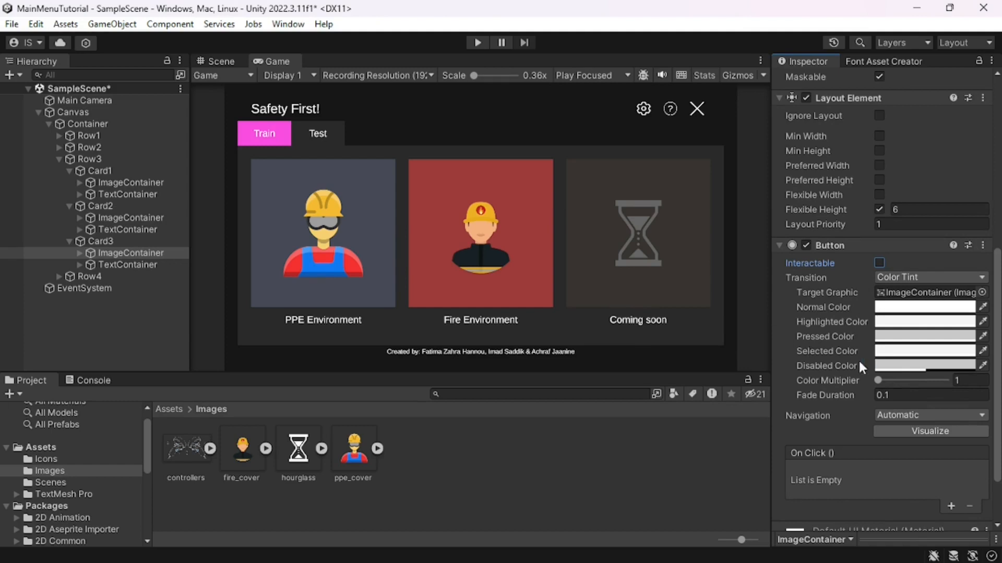
# - Set the Coming soon Button's Disabled Color to black
pyautogui.click(881, 364)
pyautogui.click(897, 370)
pyautogui.moveTo(891, 325); pyautogui.dragTo(835, 450)
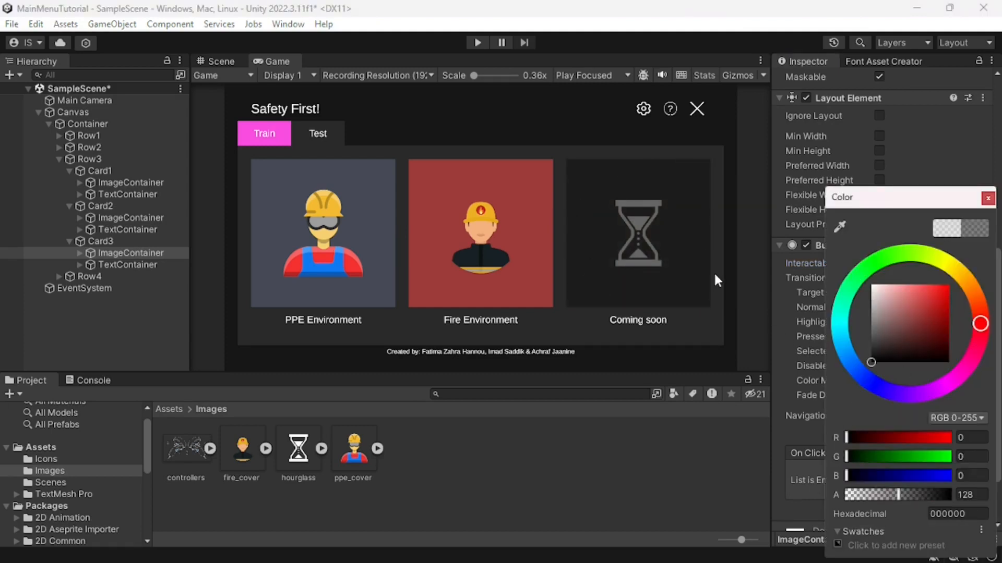
pyautogui.click(986, 199)
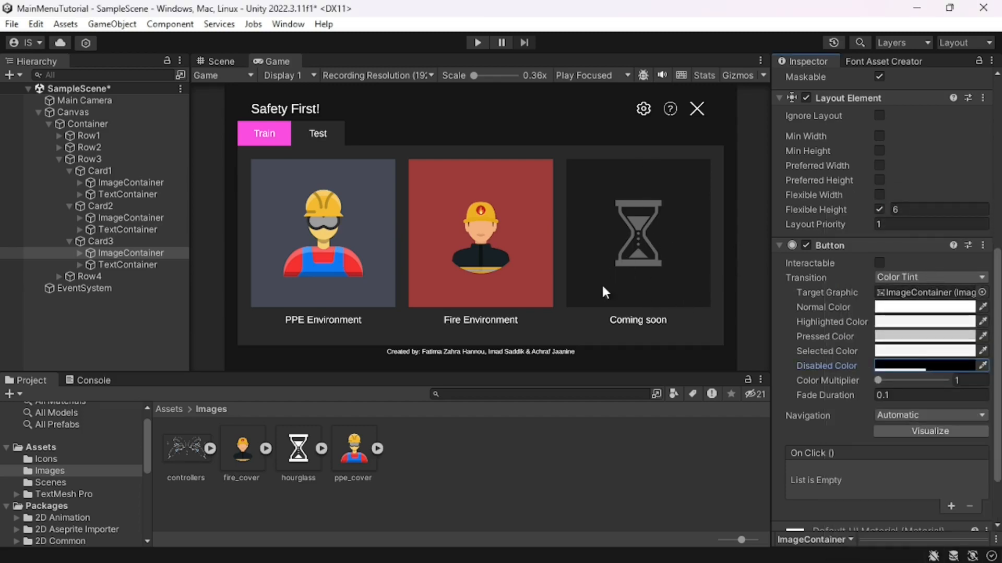
# - Darken the Coming soon hourglass Image colour to grey 3A3A3A
pyautogui.click(79, 253)
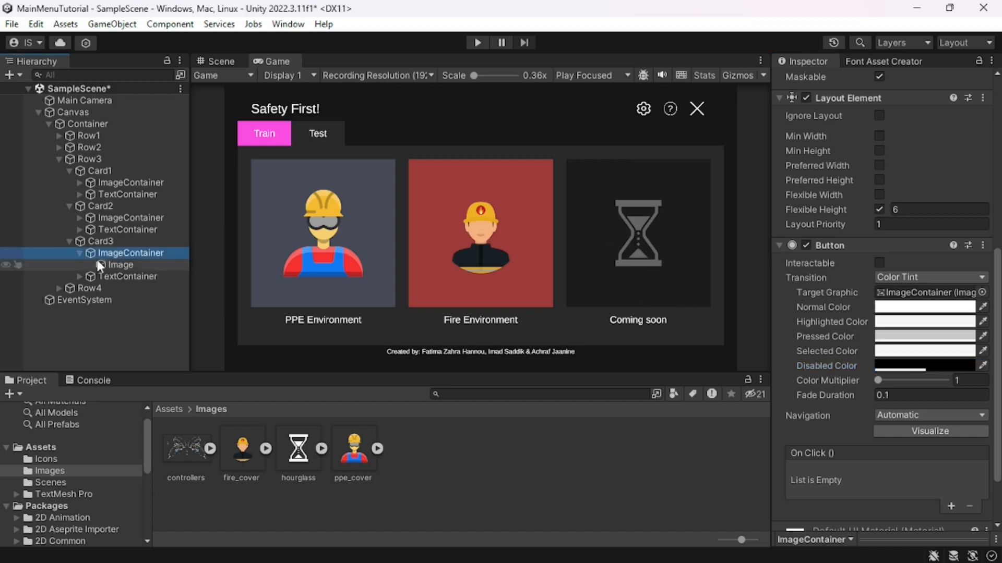
pyautogui.click(115, 265)
pyautogui.click(893, 325)
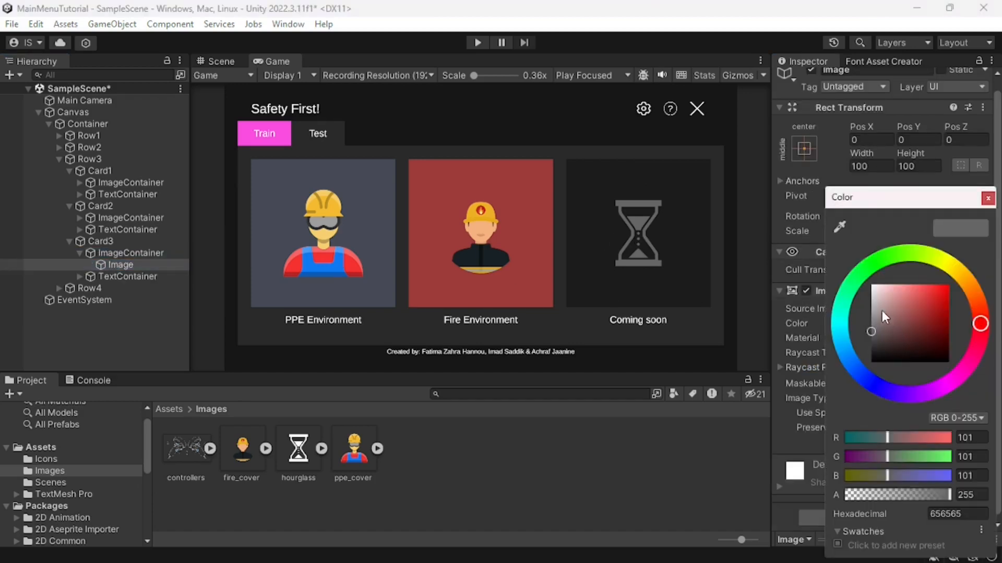
pyautogui.moveTo(875, 331); pyautogui.dragTo(871, 345)
pyautogui.click(988, 199)
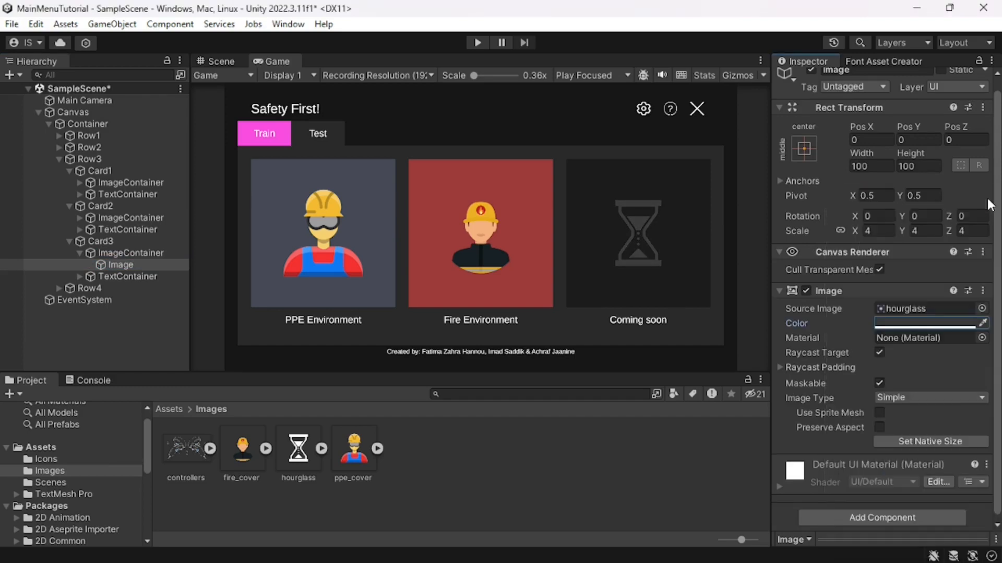
pyautogui.click(68, 241)
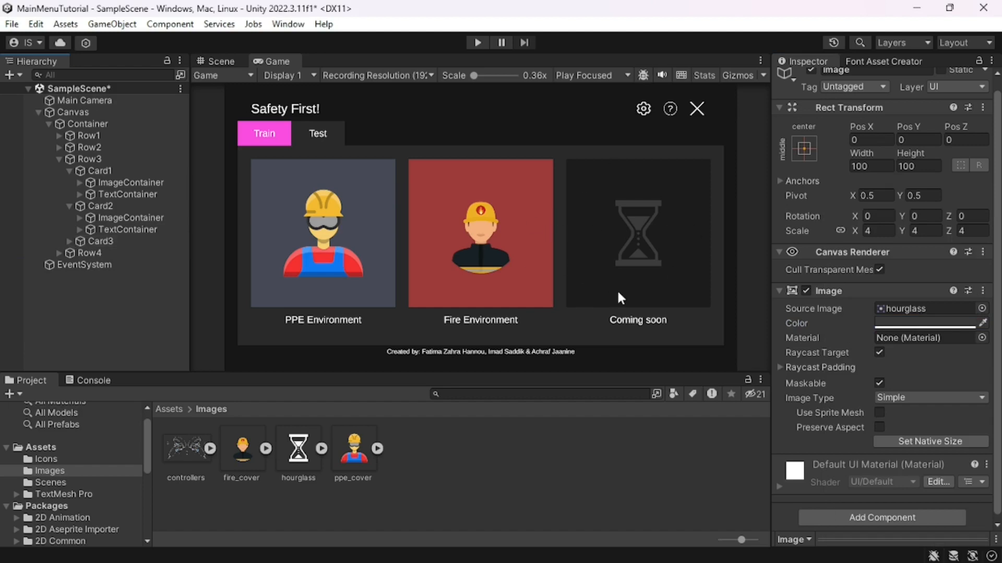
pyautogui.click(134, 184)
# - Set the PPE and Fire buttons' Highlighted Color to 858585, save the scene, and enter play mode
pyautogui.keyDown('ctrl'); pyautogui.click(150, 216); pyautogui.keyUp('ctrl')
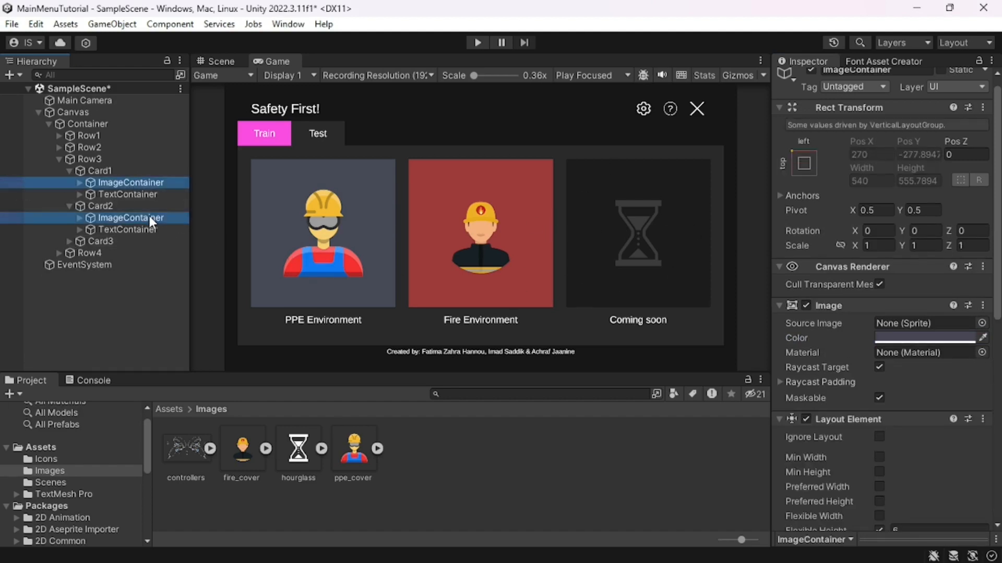
pyautogui.scroll(-8, 835, 334)
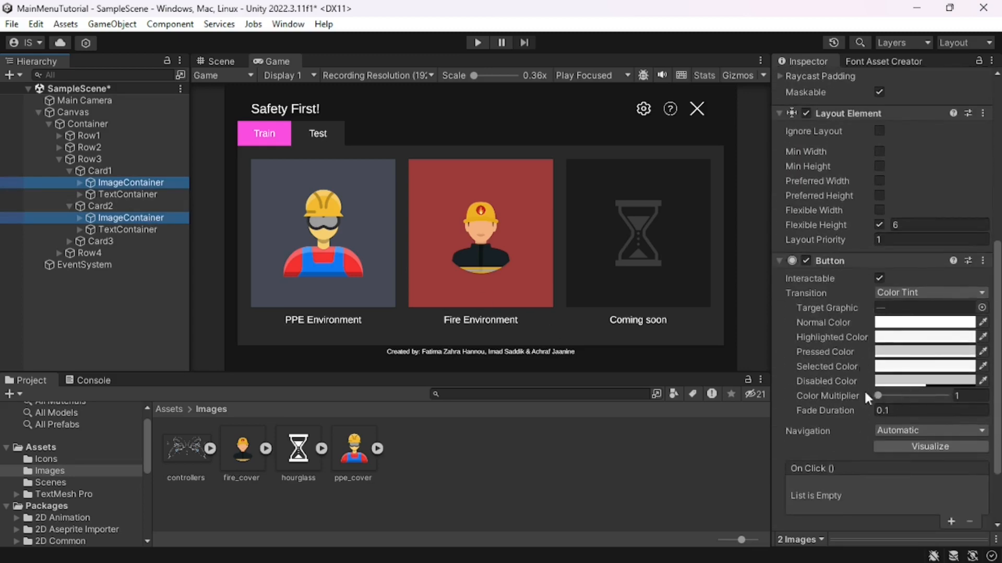
pyautogui.click(893, 341)
pyautogui.moveTo(878, 312)
pyautogui.mouseDown()
pyautogui.moveTo(873, 299)
pyautogui.moveTo(871, 326)
pyautogui.mouseUp()
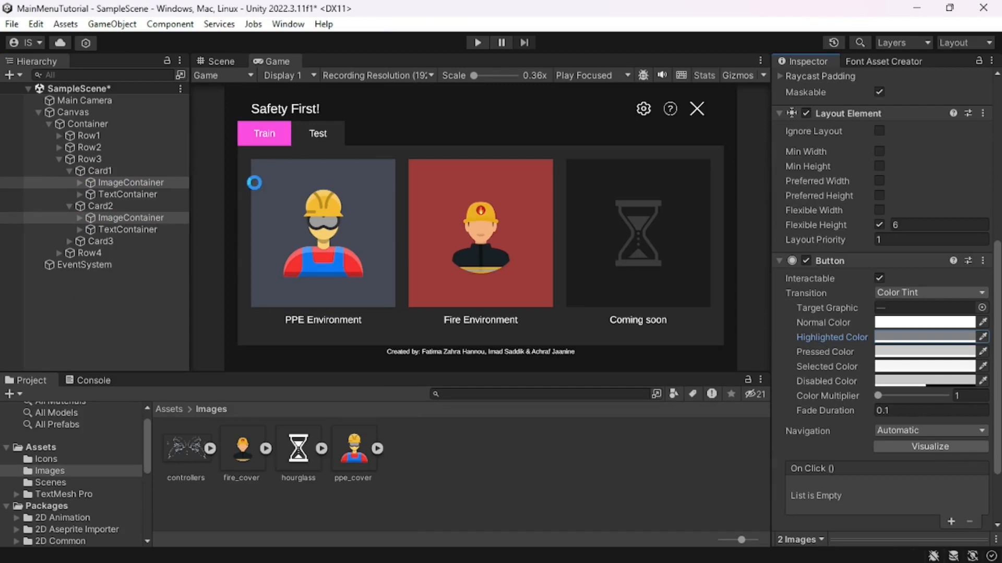
pyautogui.hotkey('ctrl', 's')
pyautogui.click(477, 43)
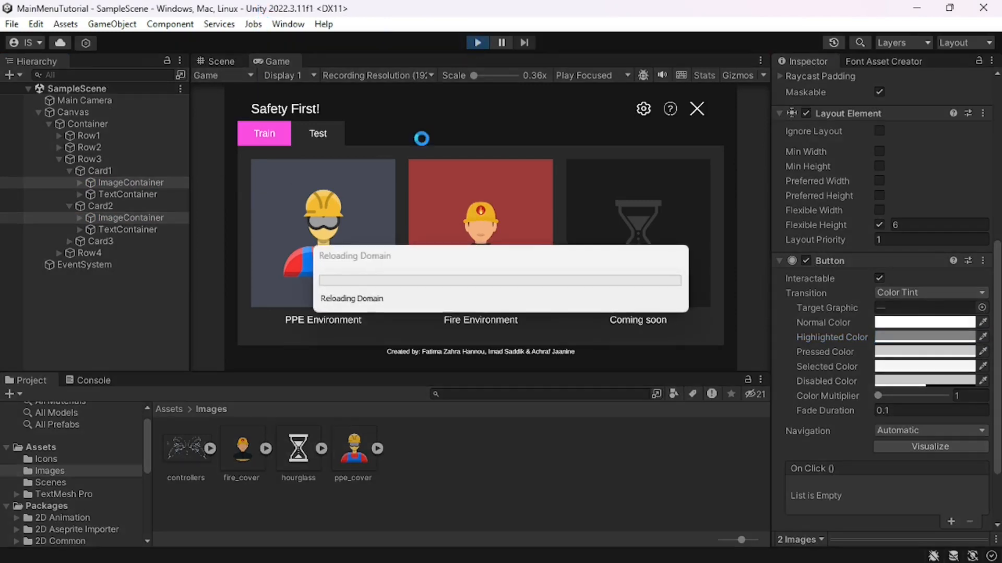
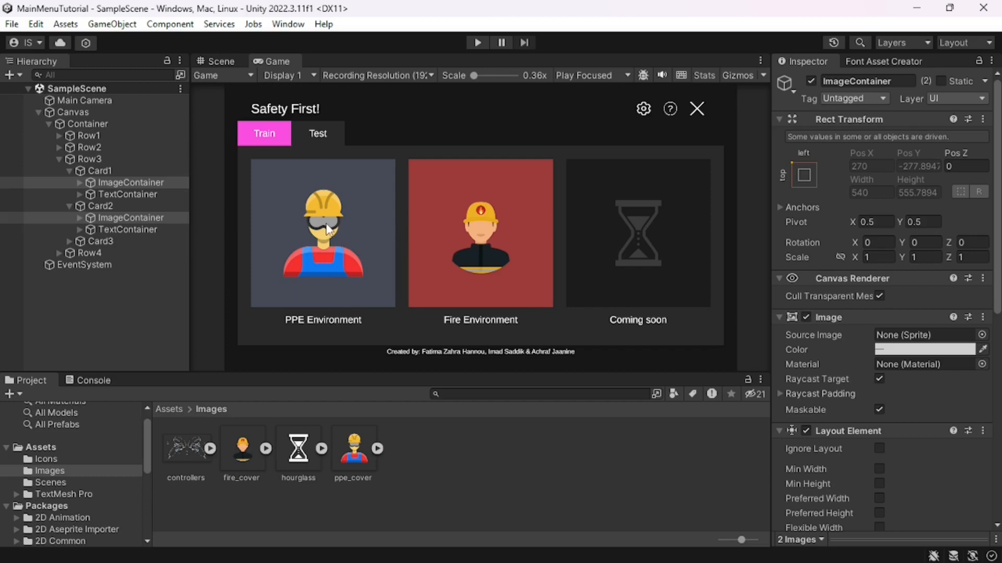
# - Collapse Card2, Card1 and Row3 in the Hierarchy to tidy the card entries
pyautogui.click(70, 207)
pyautogui.click(70, 171)
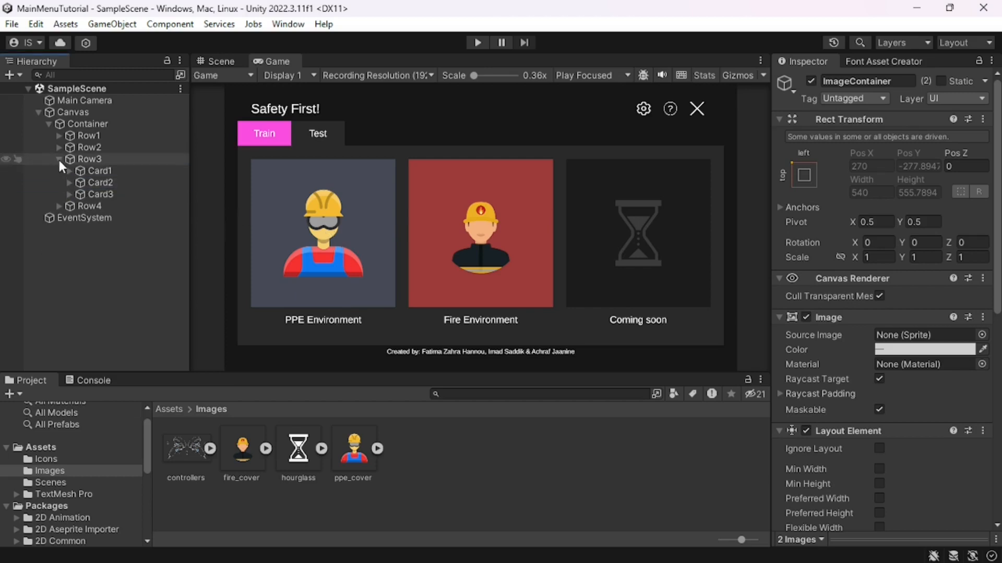
pyautogui.click(59, 159)
# - Add a Button component to TestTab and test it briefly in play mode
pyautogui.click(59, 147)
pyautogui.click(115, 159)
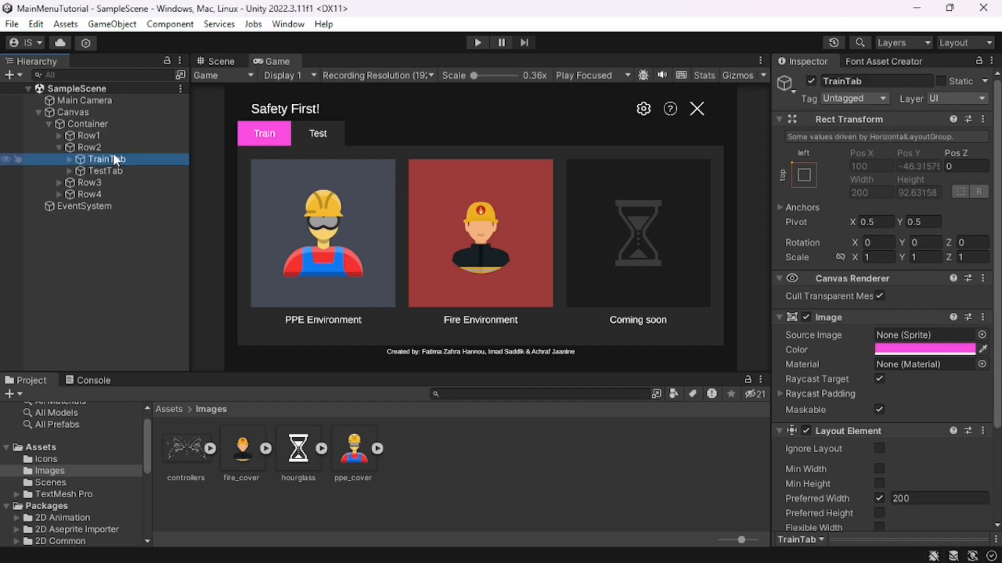
pyautogui.click(115, 169)
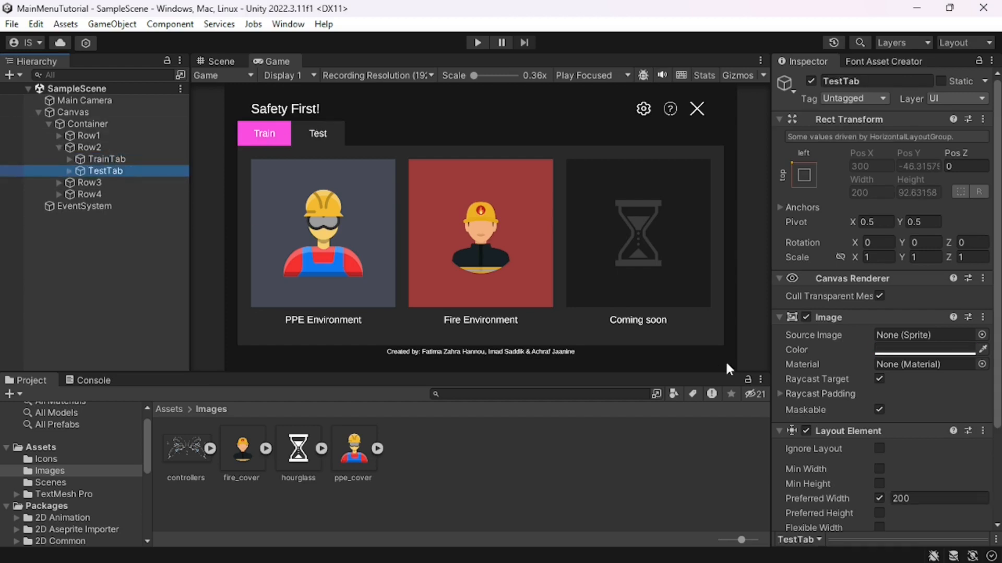
pyautogui.scroll(-3, 802, 376)
pyautogui.scroll(-3, 799, 372)
pyautogui.click(828, 509)
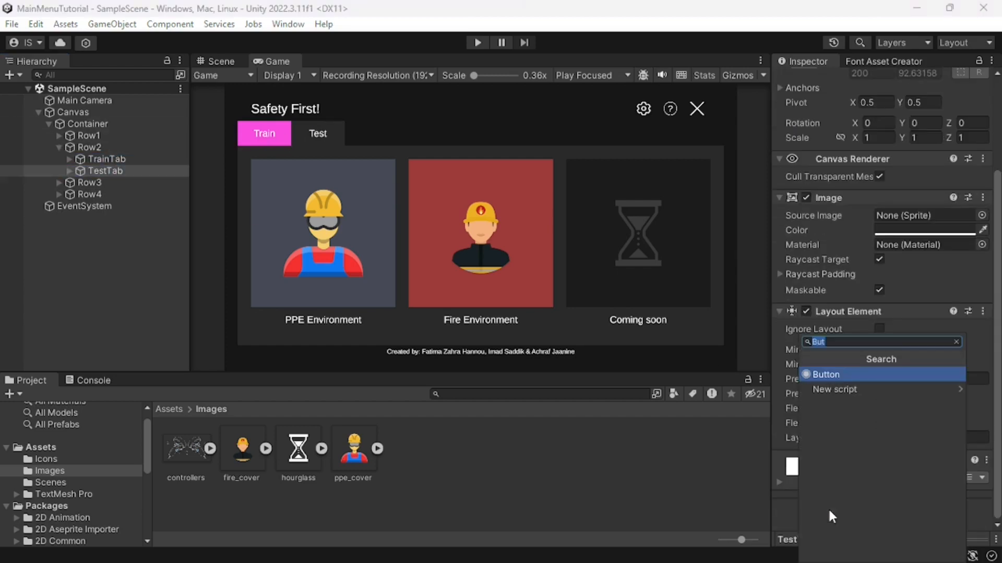
pyautogui.click(855, 374)
pyautogui.scroll(-3, 835, 368)
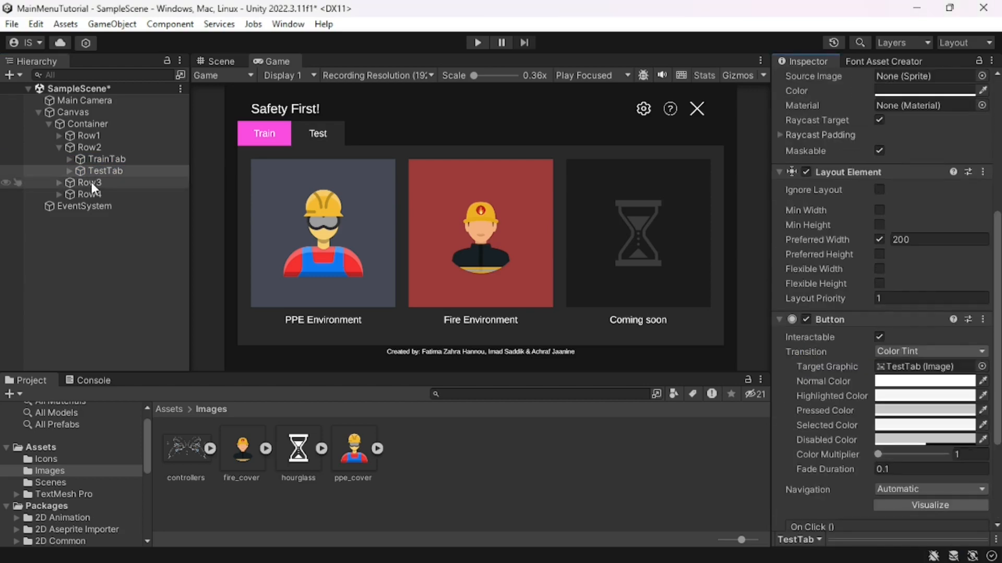
pyautogui.click(478, 43)
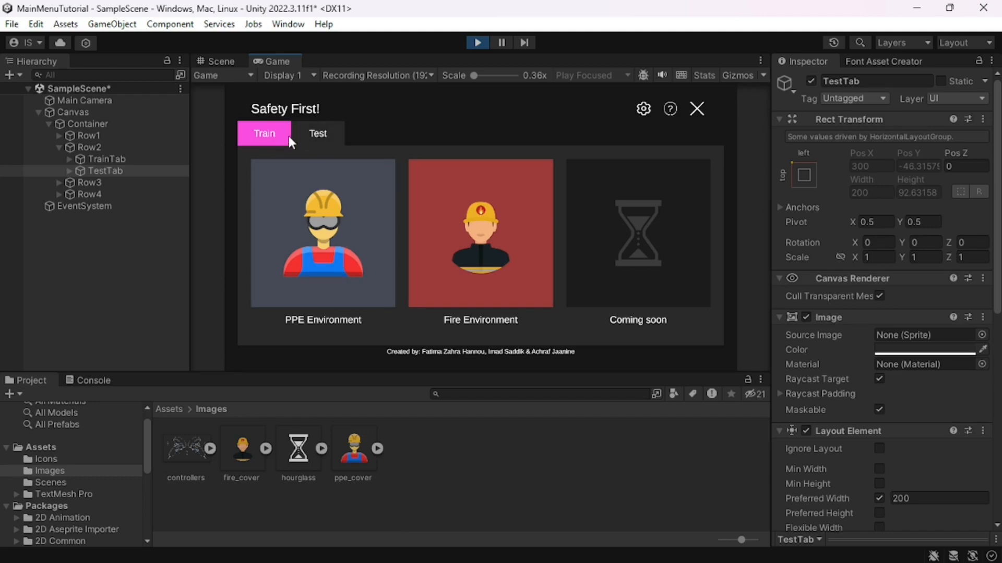
pyautogui.click(476, 43)
# - Add a Button to TrainTab, give it a mid-grey Highlighted Color, and enter play mode
pyautogui.scroll(-4, 813, 379)
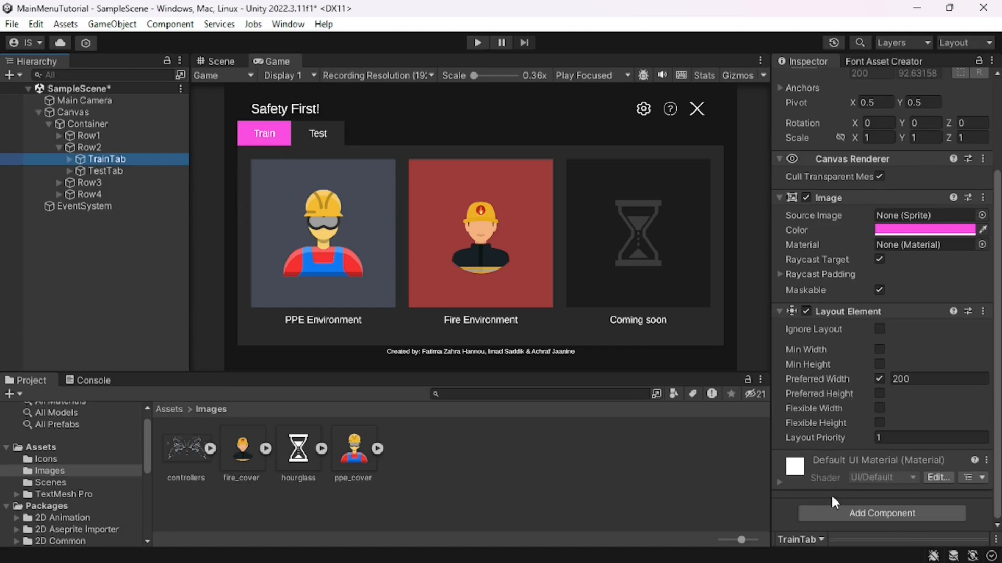
pyautogui.click(835, 509)
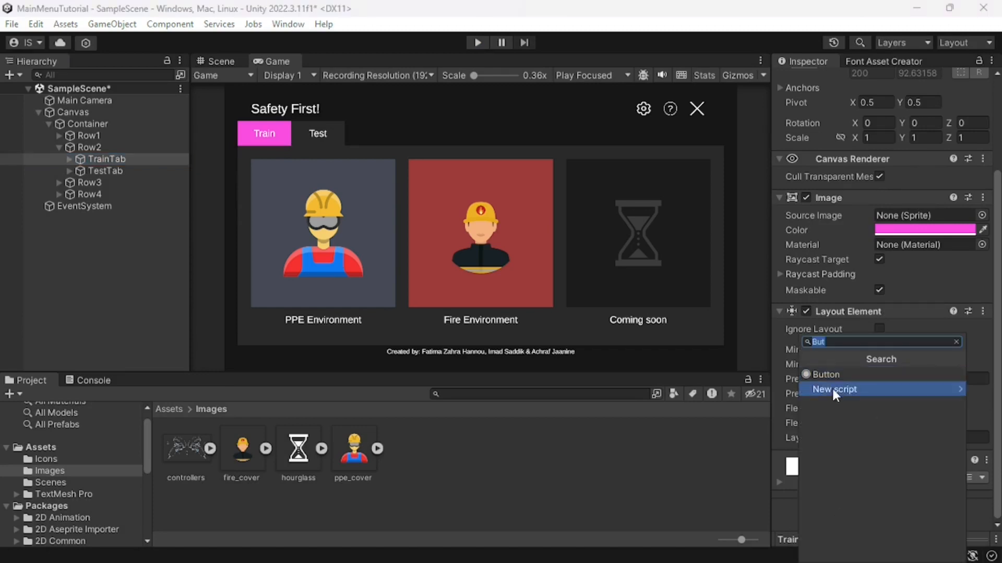
pyautogui.click(822, 374)
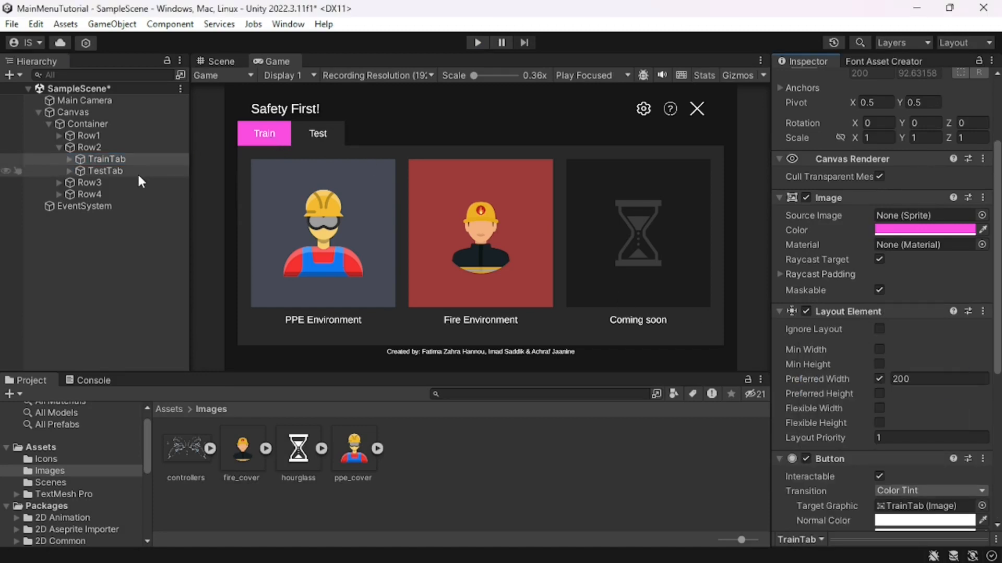
pyautogui.click(124, 168)
pyautogui.keyDown('ctrl'); pyautogui.click(121, 160); pyautogui.keyUp('ctrl')
pyautogui.click(121, 158)
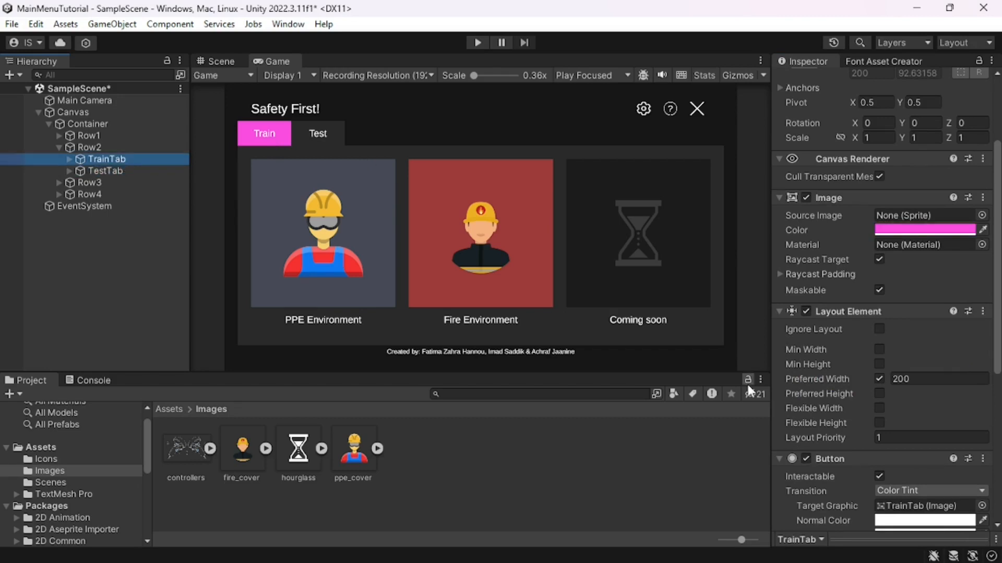
pyautogui.scroll(-5, 819, 350)
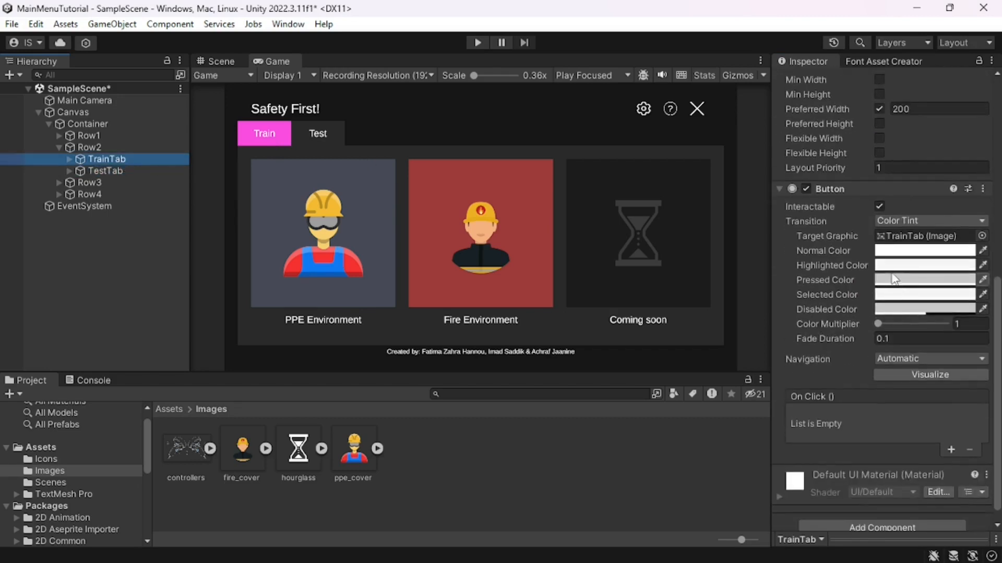
pyautogui.click(890, 265)
pyautogui.click(874, 308)
pyautogui.moveTo(874, 309); pyautogui.dragTo(872, 321)
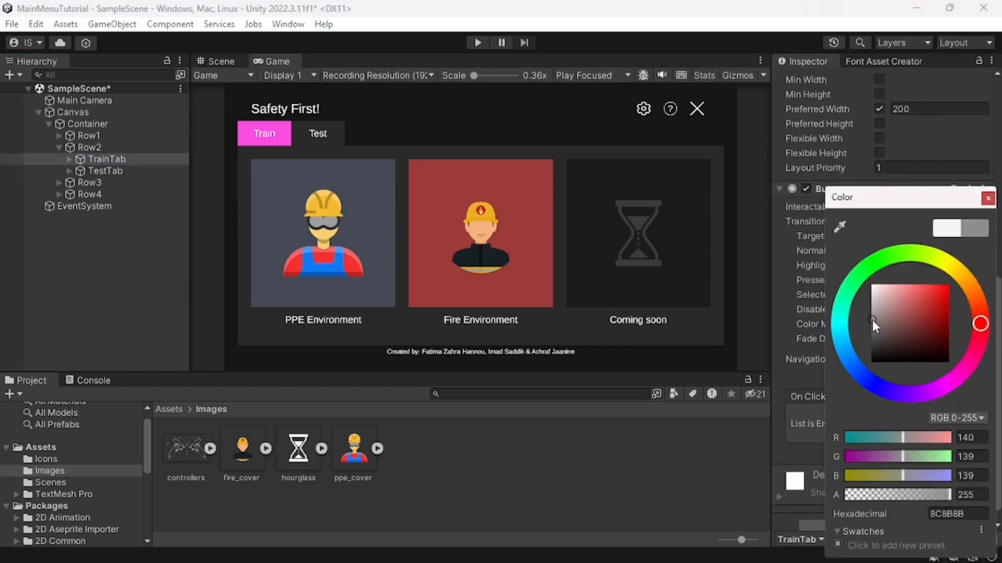
pyautogui.click(987, 199)
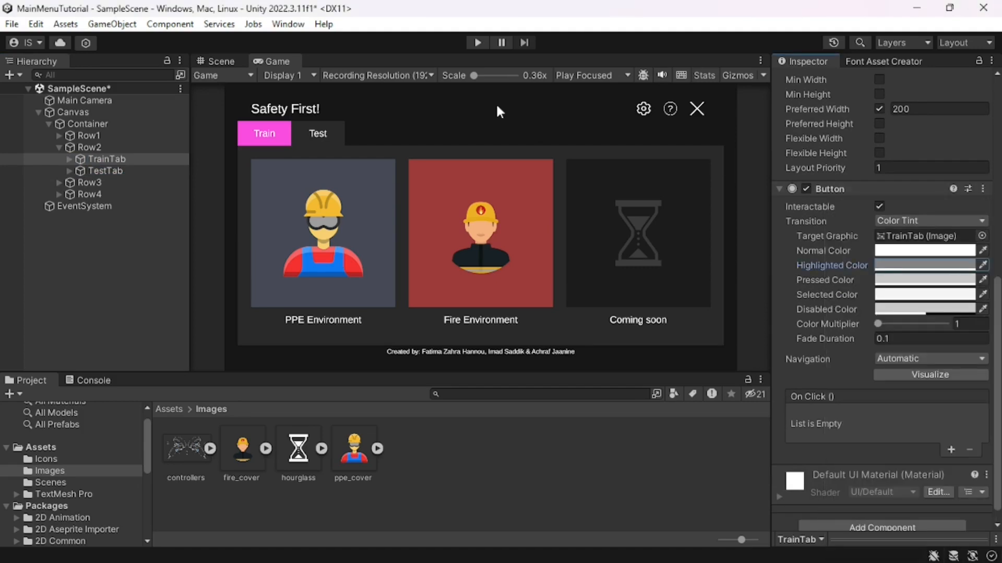
pyautogui.click(477, 43)
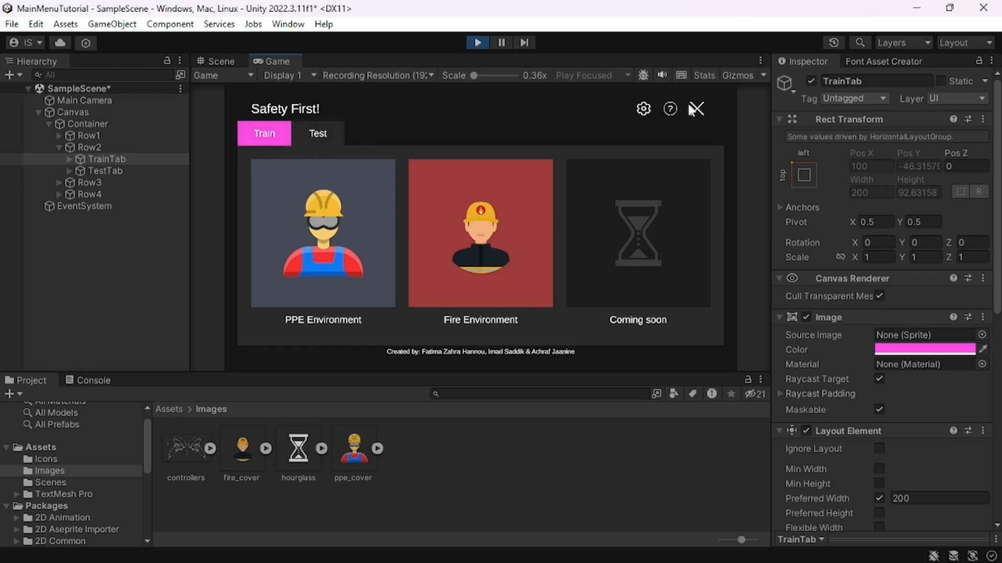
# - Stop play mode and add Button components to the Settings, Help and Close icons together
pyautogui.click(478, 43)
pyautogui.click(68, 157)
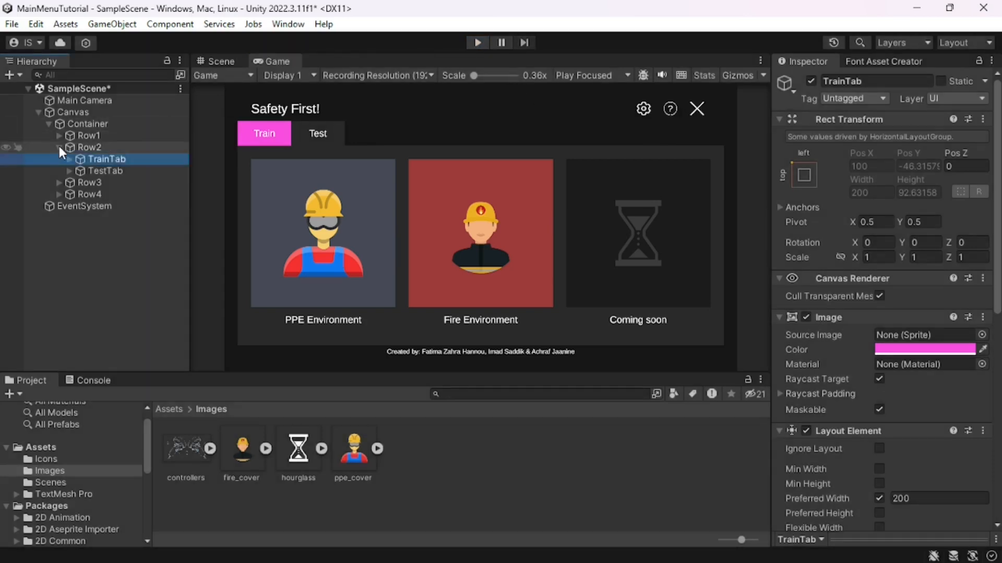
pyautogui.click(58, 147)
pyautogui.click(57, 136)
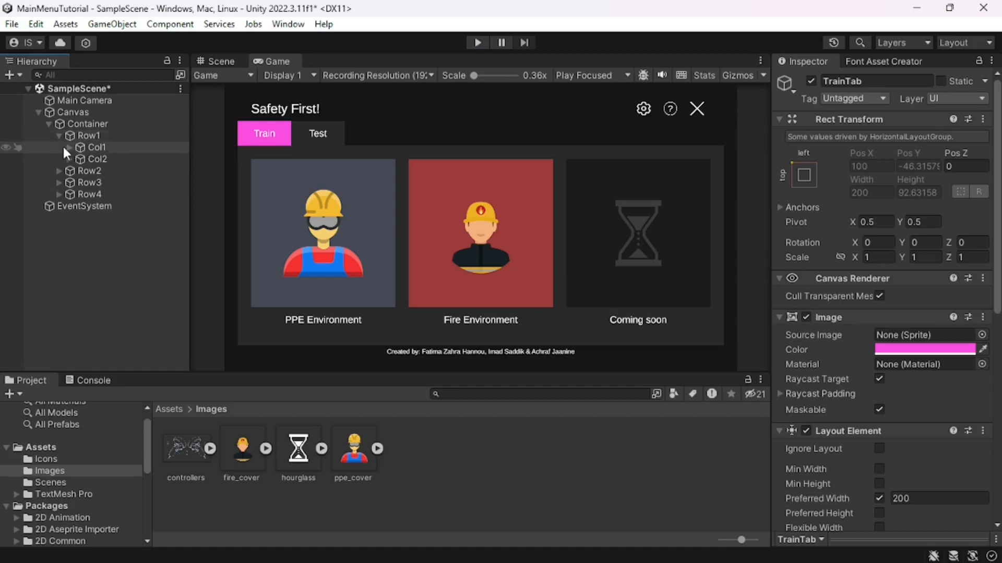
pyautogui.click(70, 159)
pyautogui.click(103, 171)
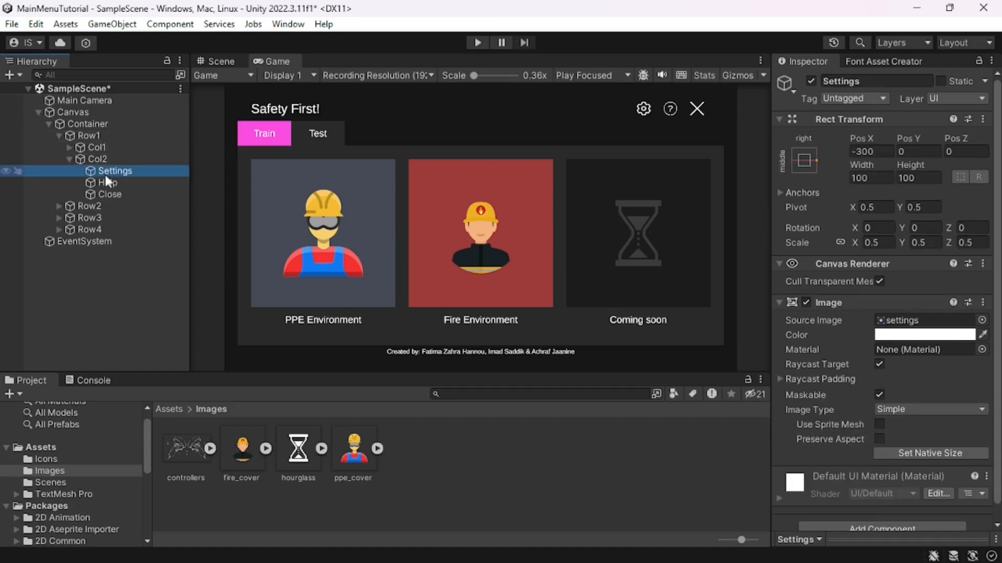
pyautogui.click(120, 193)
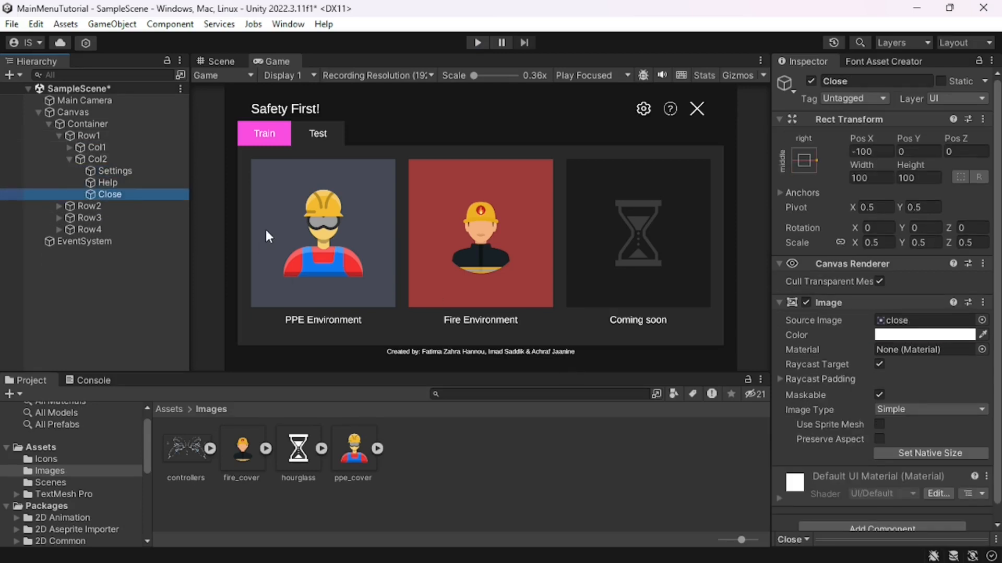
pyautogui.keyDown('shift'); pyautogui.click(108, 171); pyautogui.keyUp('shift')
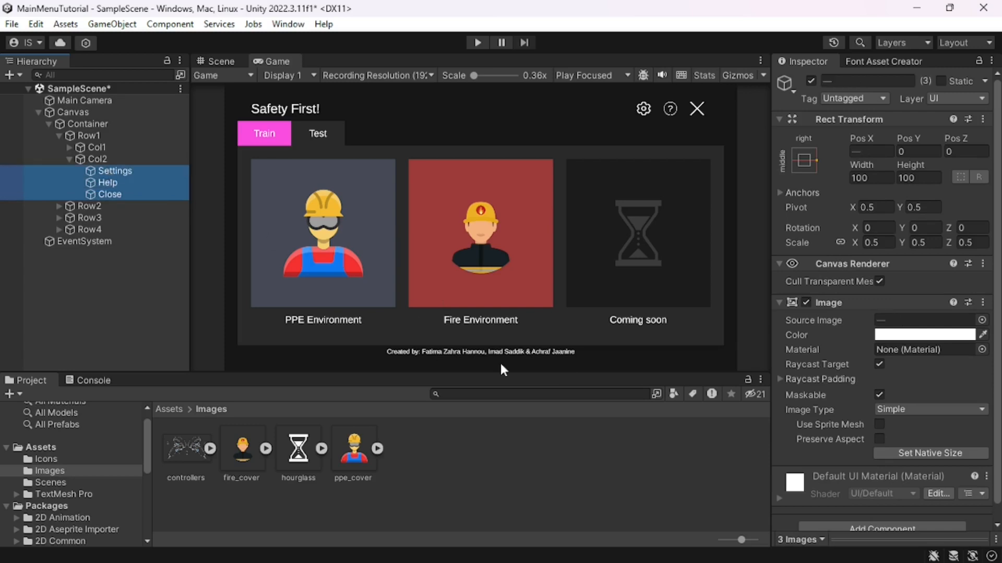
pyautogui.scroll(-1, 838, 415)
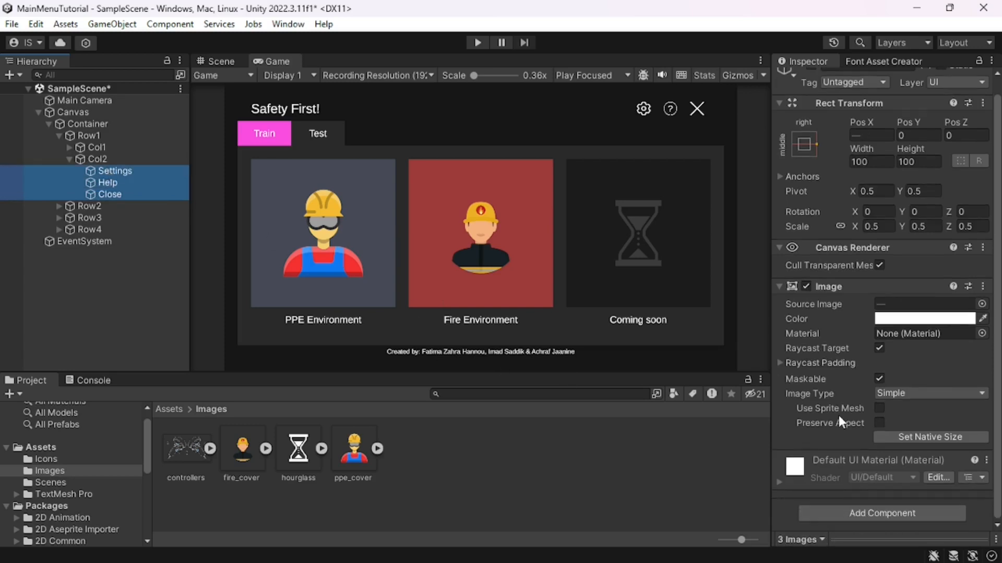
pyautogui.click(849, 514)
pyautogui.click(821, 374)
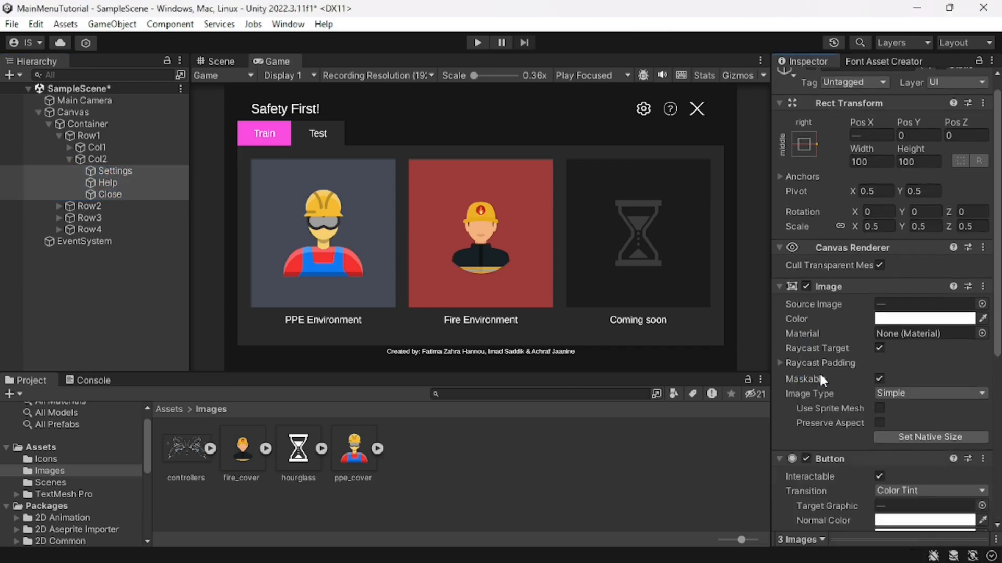
pyautogui.scroll(-5, 819, 371)
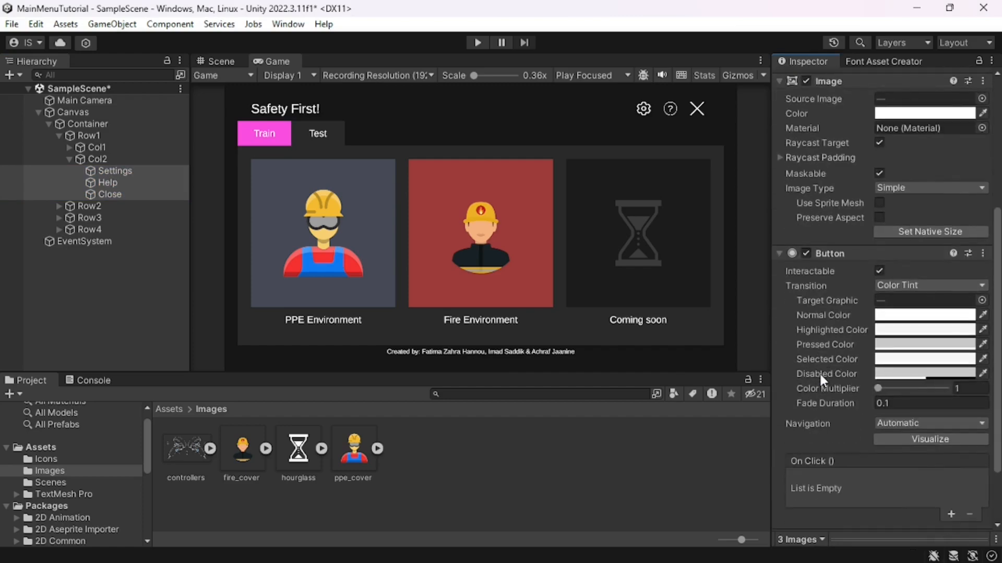
# - Set the three icons' Highlighted Color to a darker grey
pyautogui.click(892, 330)
pyautogui.moveTo(878, 301); pyautogui.dragTo(868, 311)
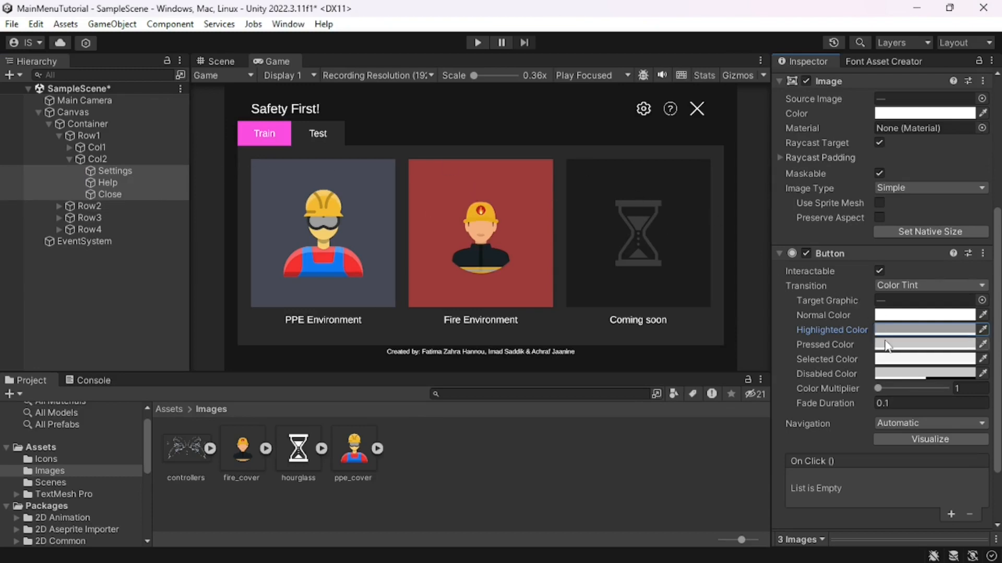
pyautogui.click(889, 330)
pyautogui.moveTo(880, 324); pyautogui.dragTo(871, 326)
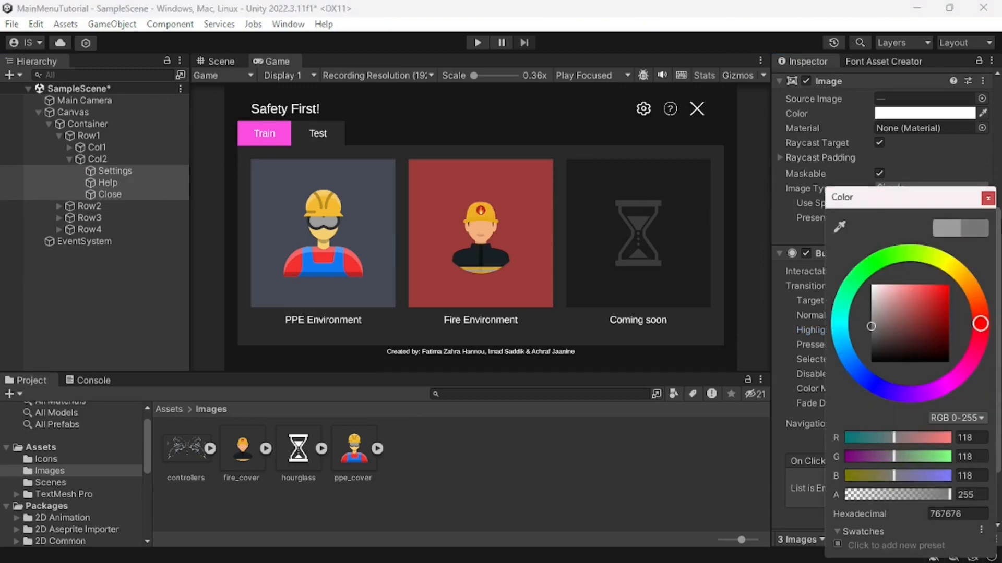
pyautogui.click(987, 198)
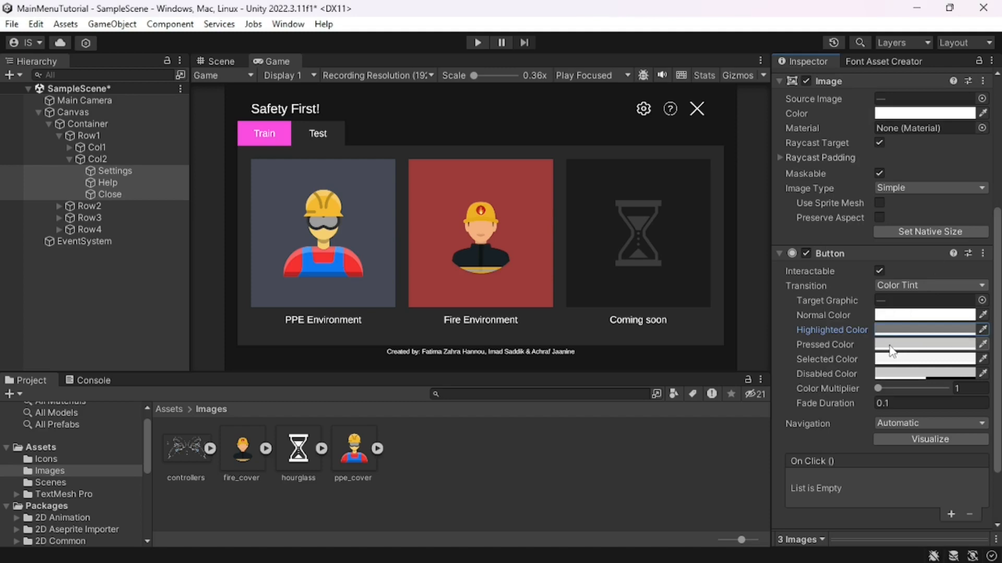
# - Set the icons' Pressed Color to the Train tab's pink, save the scene, and play
pyautogui.click(887, 344)
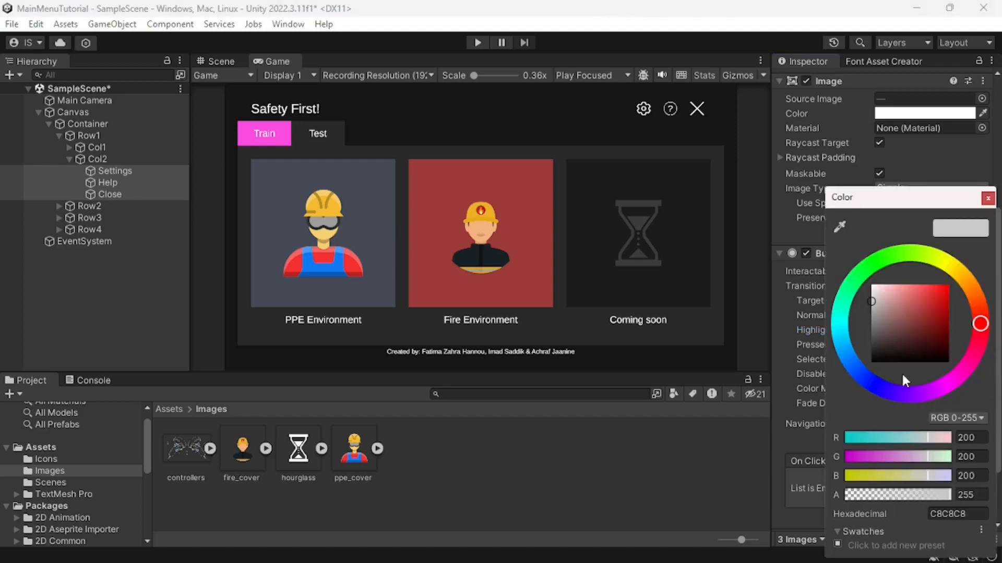
pyautogui.click(839, 227)
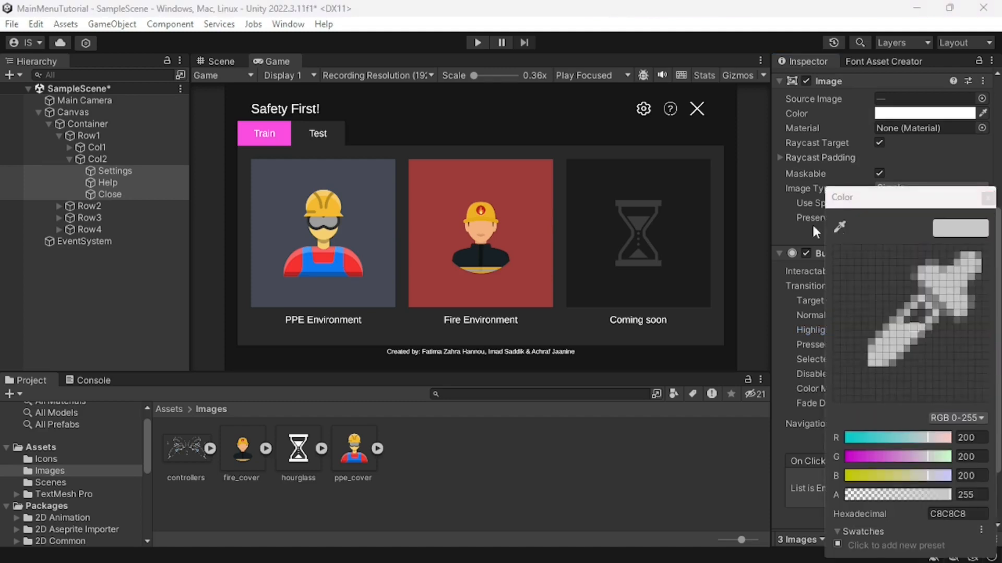
pyautogui.click(283, 137)
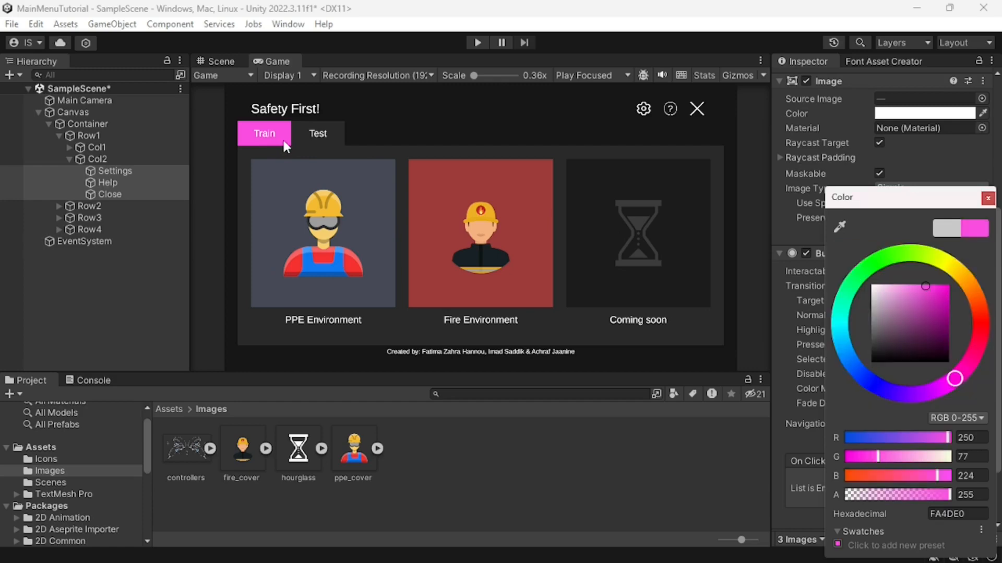
pyautogui.click(988, 198)
pyautogui.hotkey('ctrl', 's')
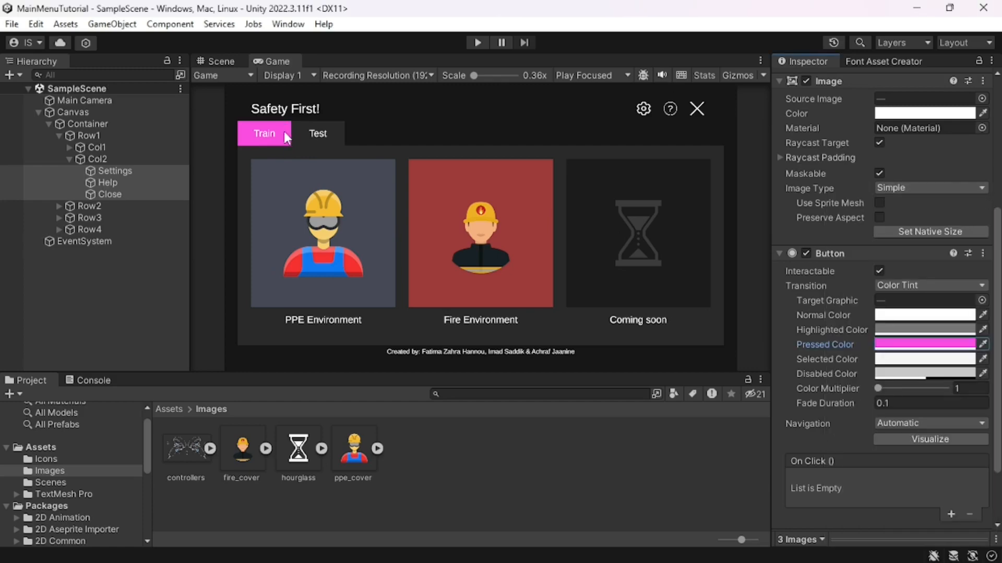
pyautogui.click(478, 43)
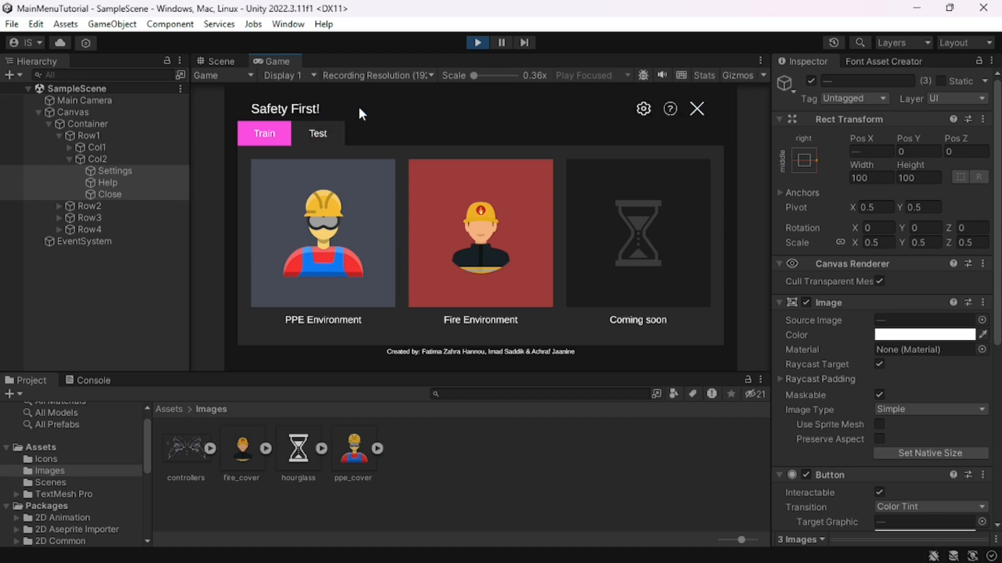
# - Exit play mode and review Row1's Layout Element and Horizontal Layout Group in the Inspector
pyautogui.click(474, 43)
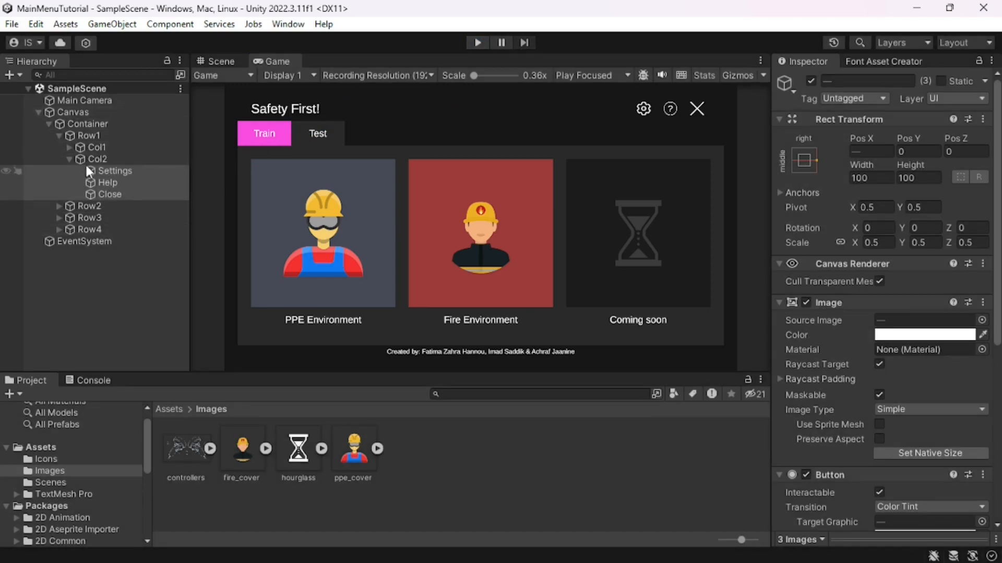
pyautogui.click(59, 135)
pyautogui.click(74, 135)
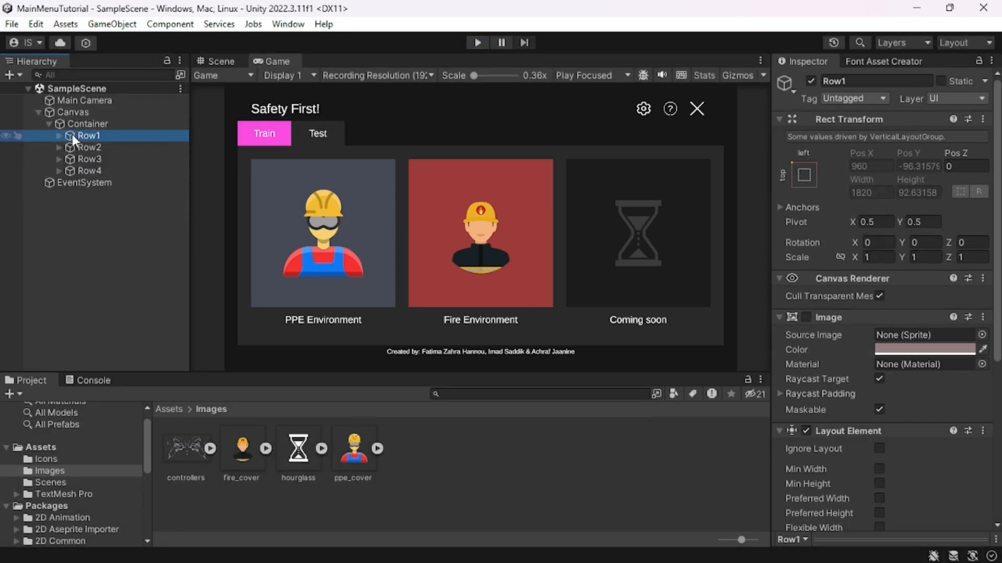
pyautogui.scroll(-5, 832, 362)
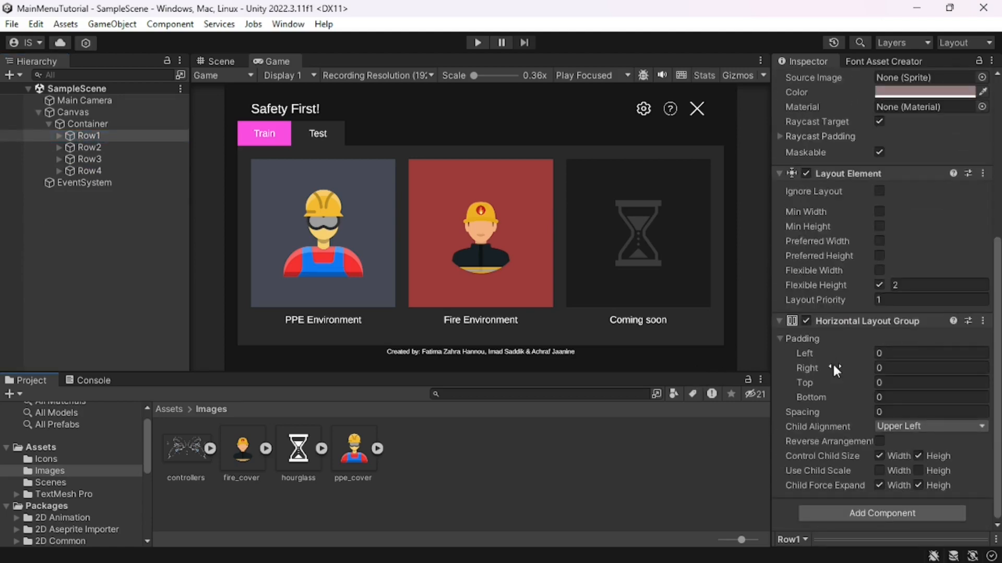
pyautogui.scroll(5, 831, 362)
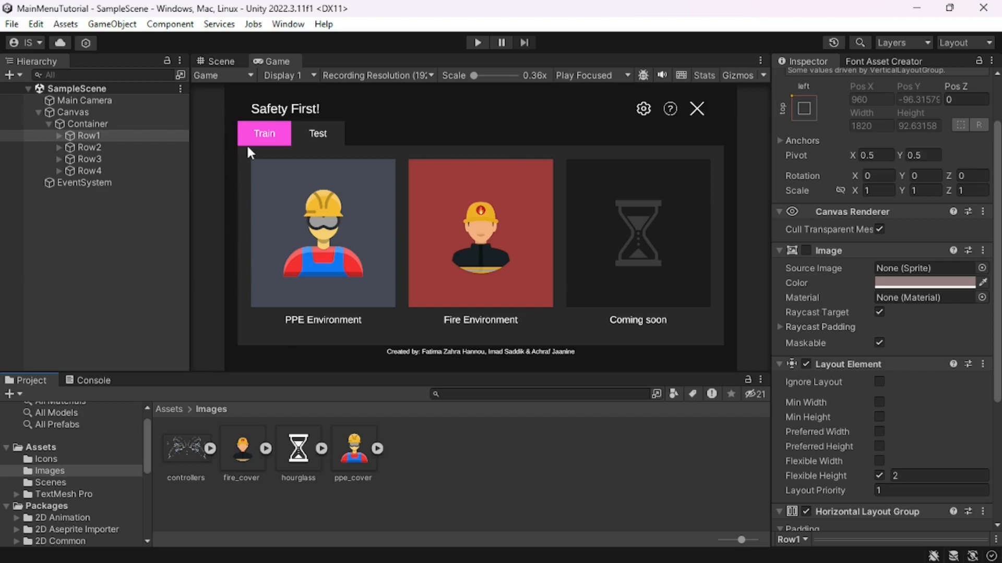
# - Set the GameTitle text's Rect Transform Left offset to 0
pyautogui.click(59, 136)
pyautogui.click(78, 146)
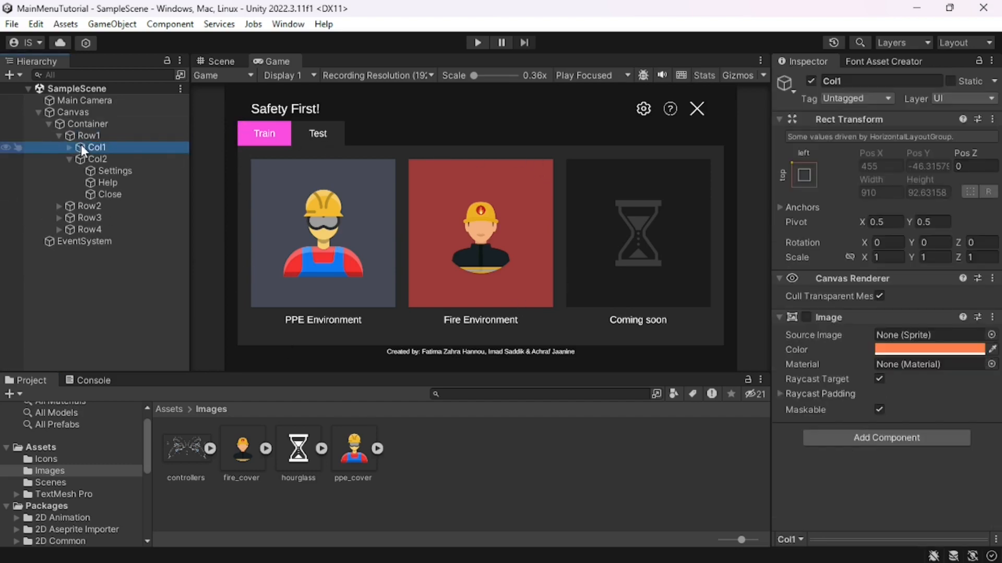
pyautogui.click(69, 147)
pyautogui.click(98, 160)
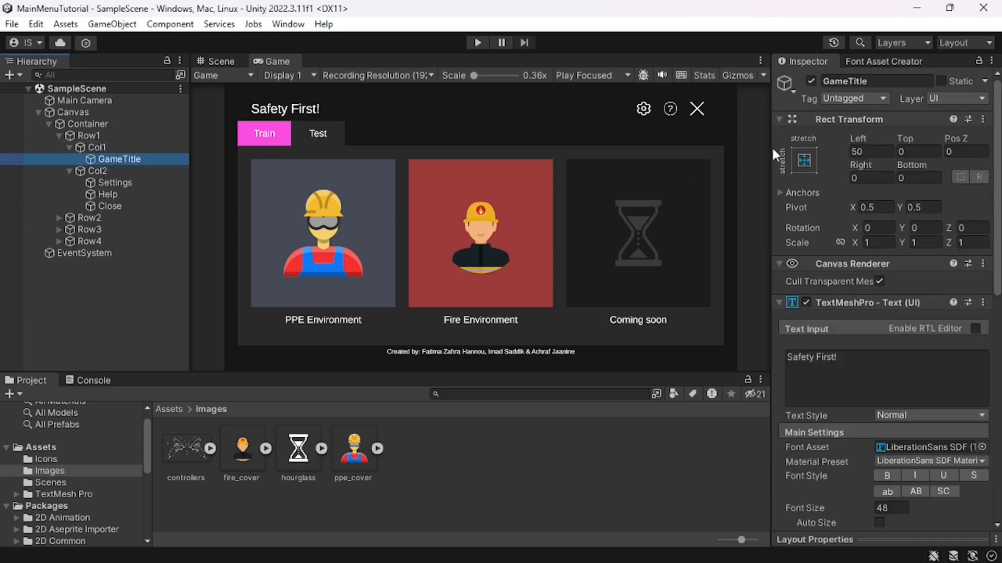
pyautogui.click(867, 152)
pyautogui.write('0')
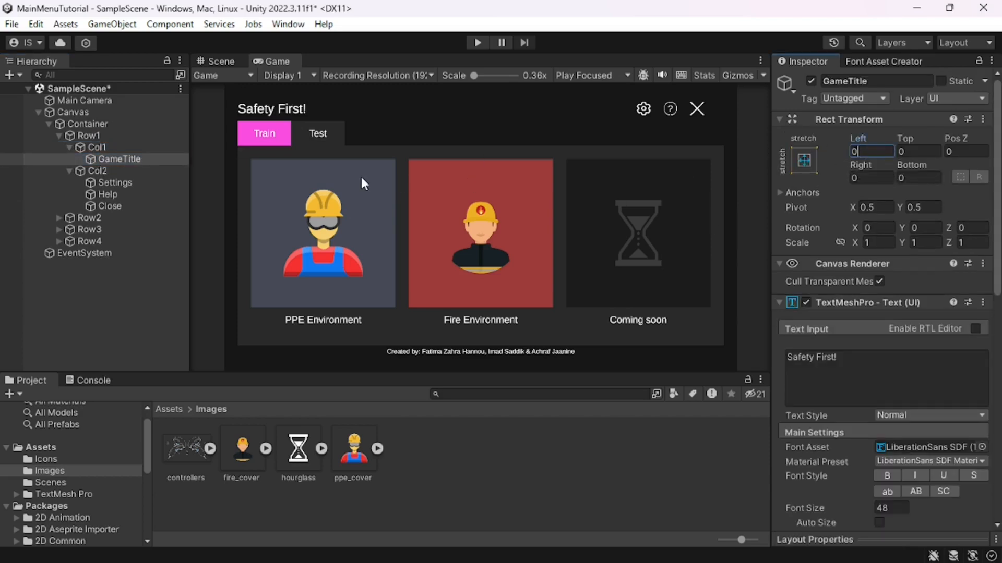
# - Move the Close icon to Pos X -50
pyautogui.click(90, 183)
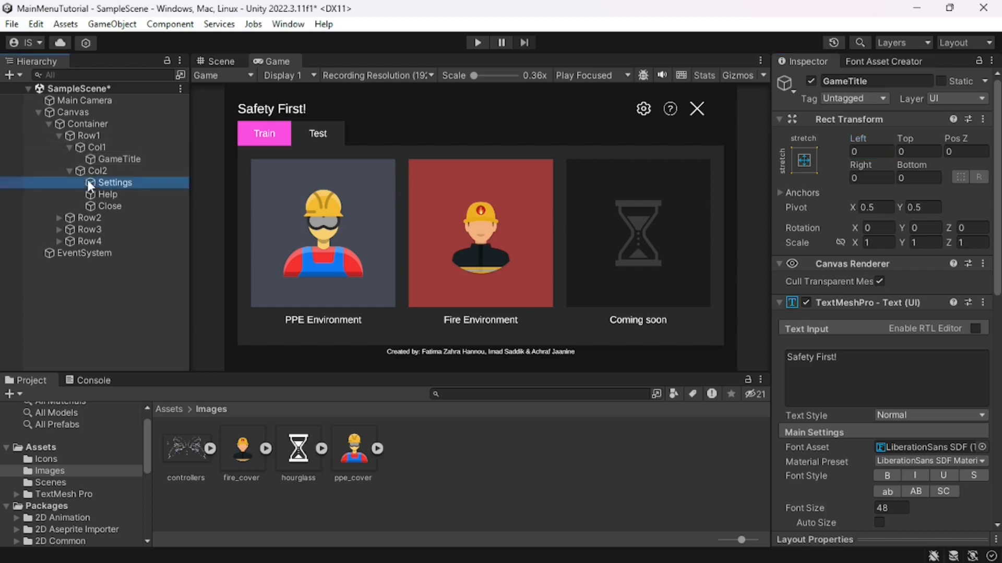
pyautogui.click(102, 204)
pyautogui.click(879, 151)
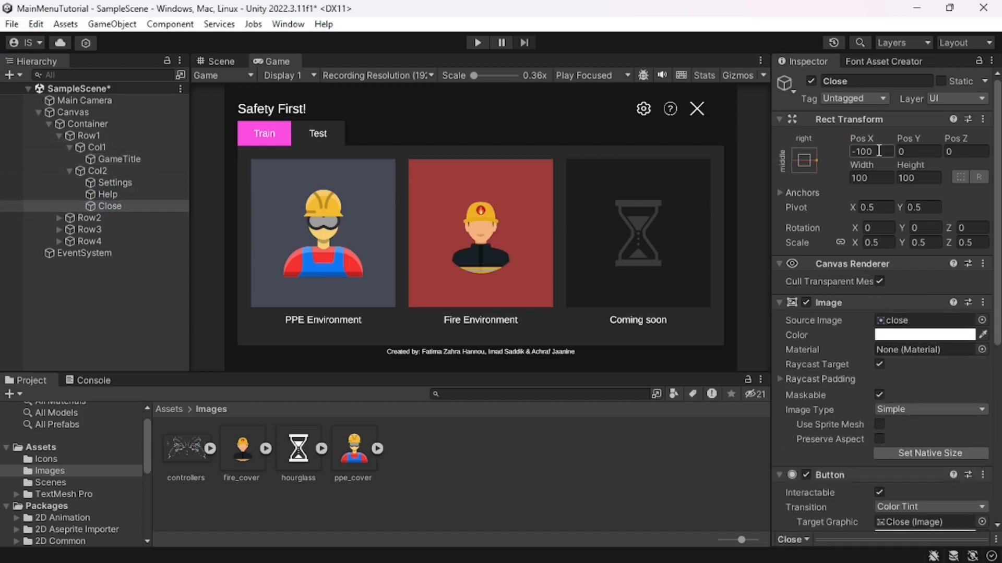
pyautogui.click(879, 150)
pyautogui.write('+50')
pyautogui.press('Return')
# - Move the Help icon to Pos X -130
pyautogui.click(118, 191)
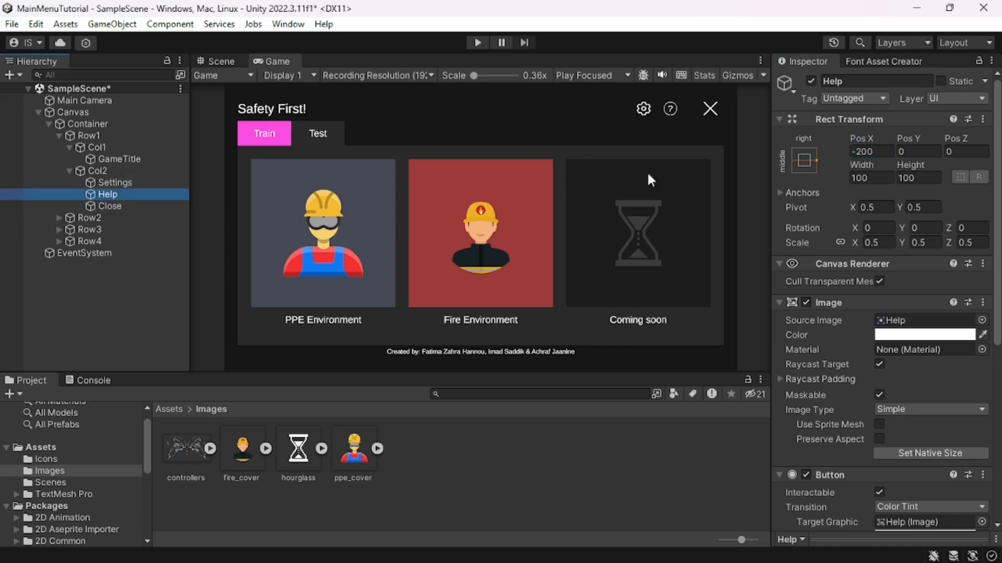
pyautogui.click(887, 151)
pyautogui.write('+50')
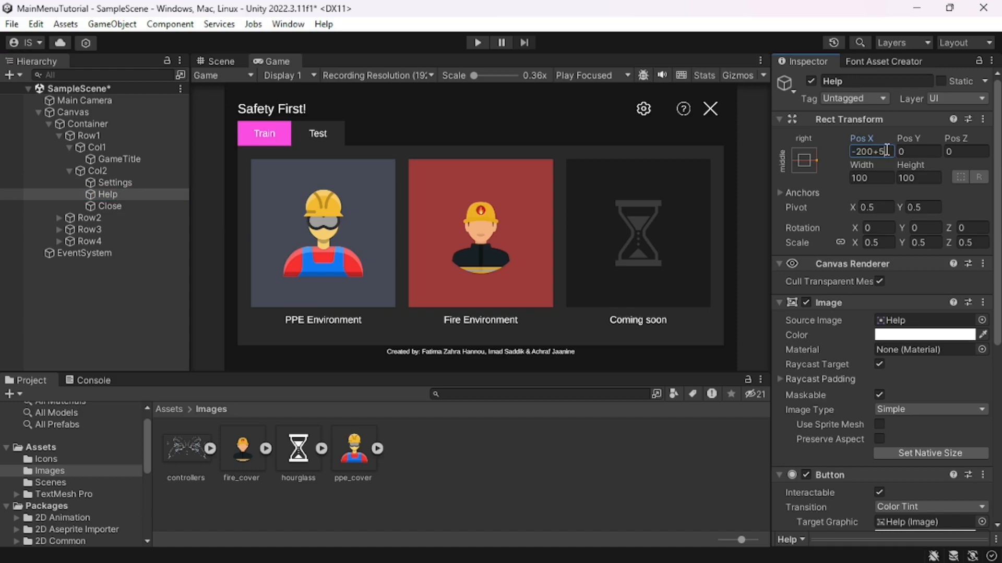
pyautogui.press('BackSpace')
pyautogui.press('BackSpace')
pyautogui.write('70')
pyautogui.press('Return')
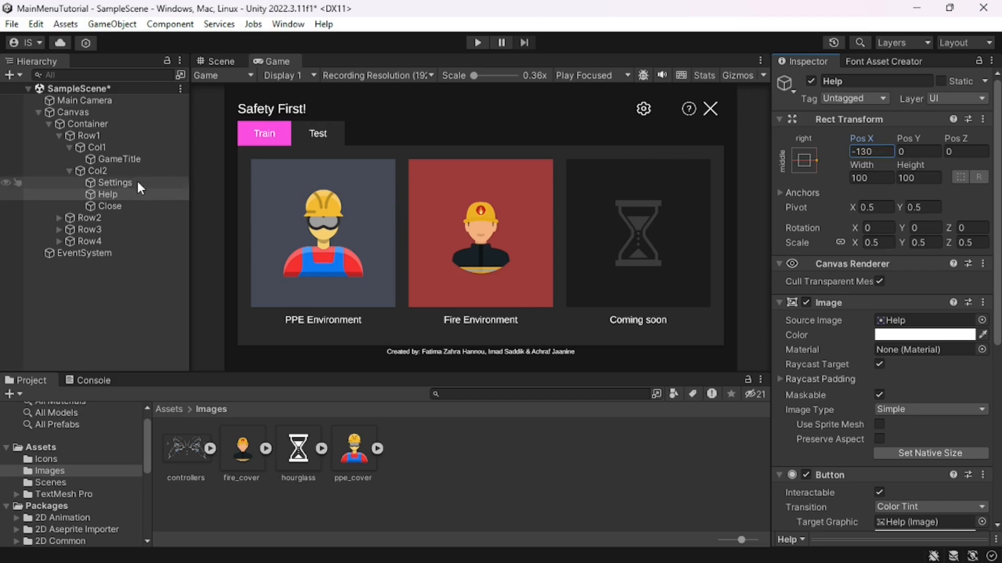
pyautogui.click(878, 149)
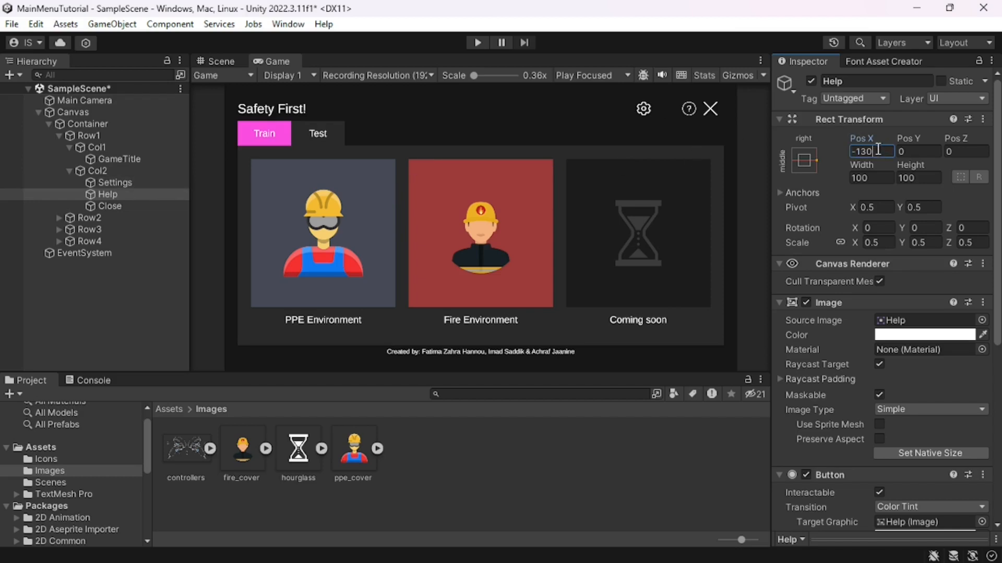
pyautogui.write('+10')
pyautogui.press('BackSpace')
pyautogui.press('BackSpace')
pyautogui.press('BackSpace')
# - Move the Settings icon to Pos X -210 and collapse Row1
pyautogui.click(115, 183)
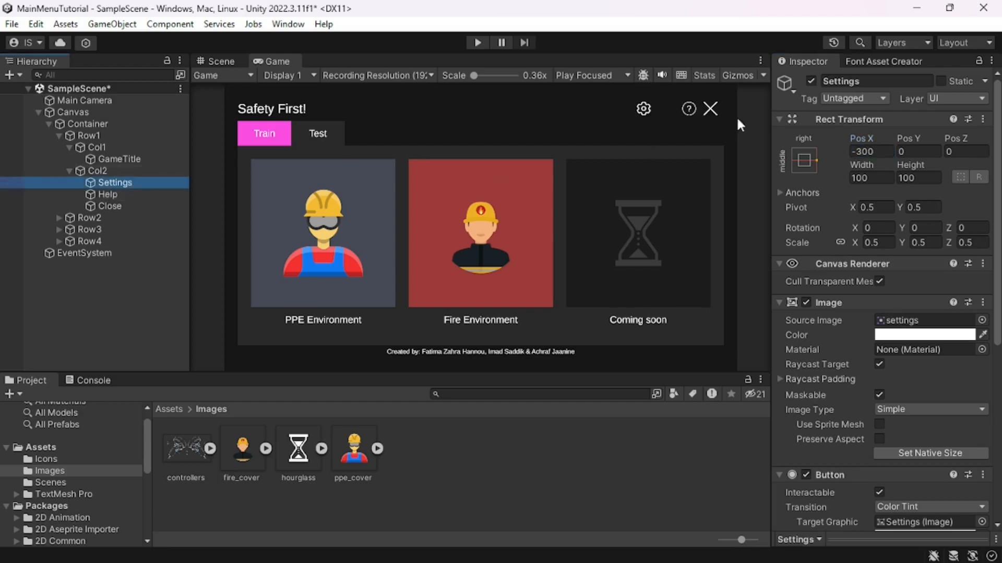
pyautogui.click(889, 151)
pyautogui.click(889, 150)
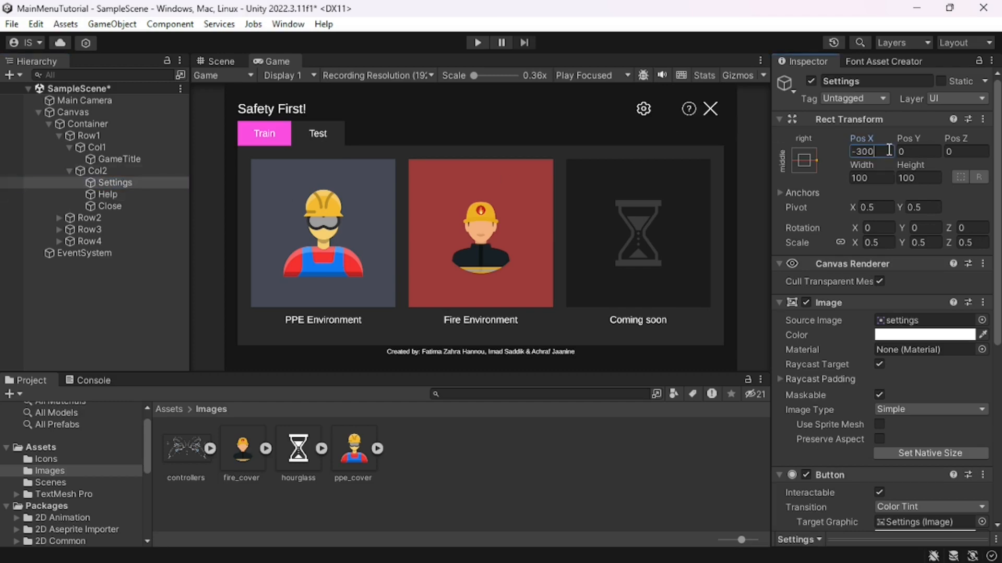
pyautogui.write('+100')
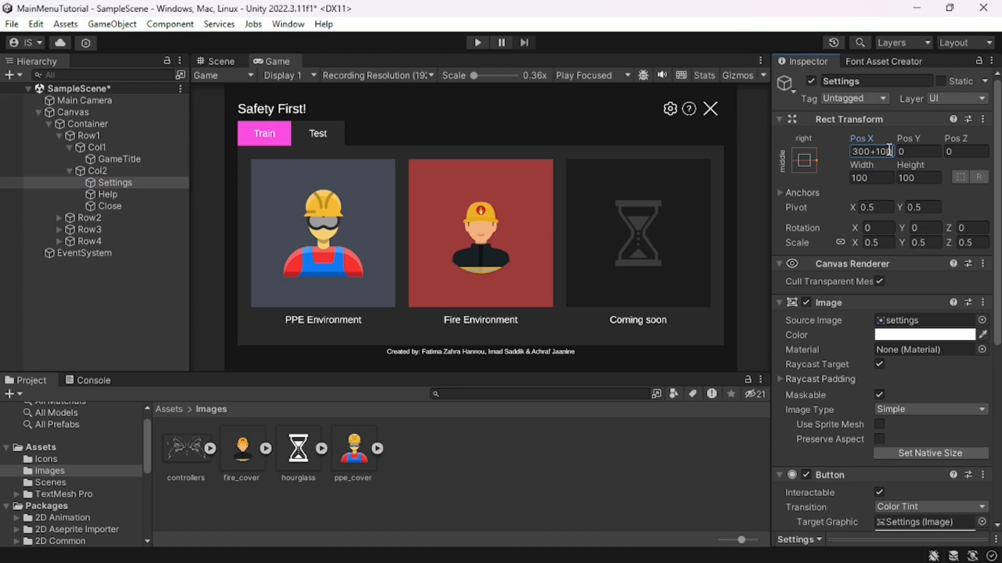
pyautogui.write('-10')
pyautogui.press('Return')
pyautogui.click(59, 135)
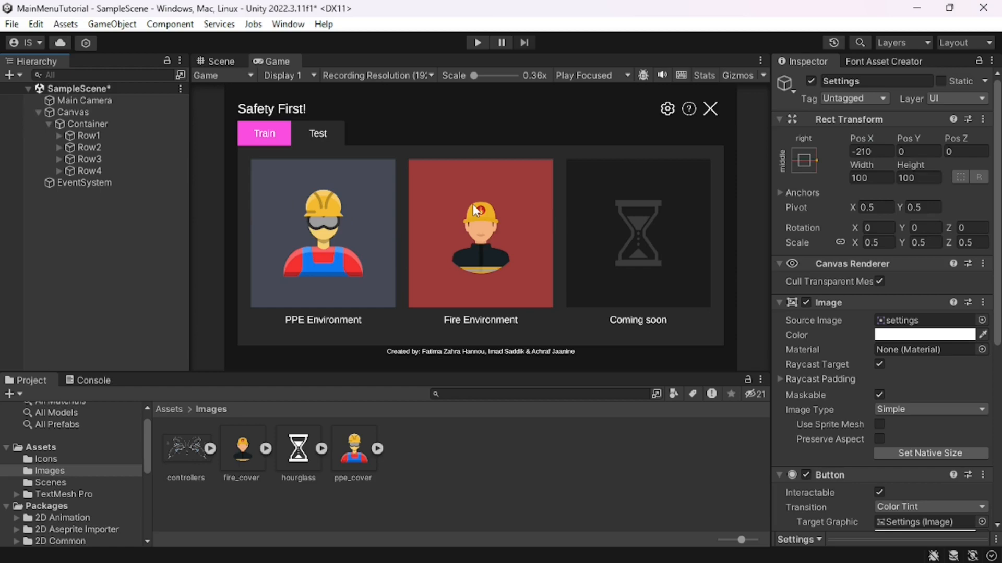
# - Create a new folder named Scripts in the Assets folder
pyautogui.click(174, 408)
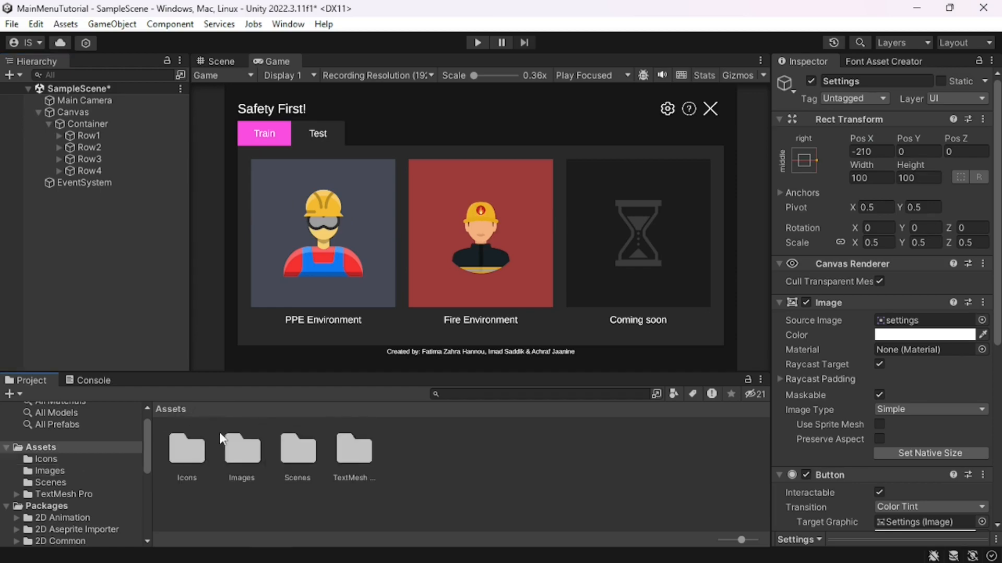
pyautogui.rightClick(443, 462)
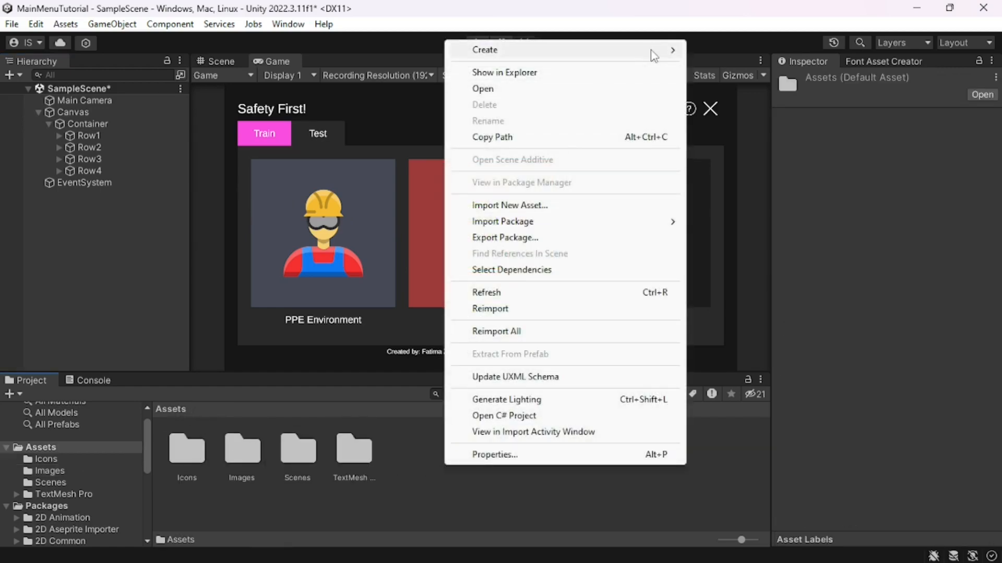
pyautogui.moveTo(521, 49)
pyautogui.click(710, 36)
pyautogui.write('S')
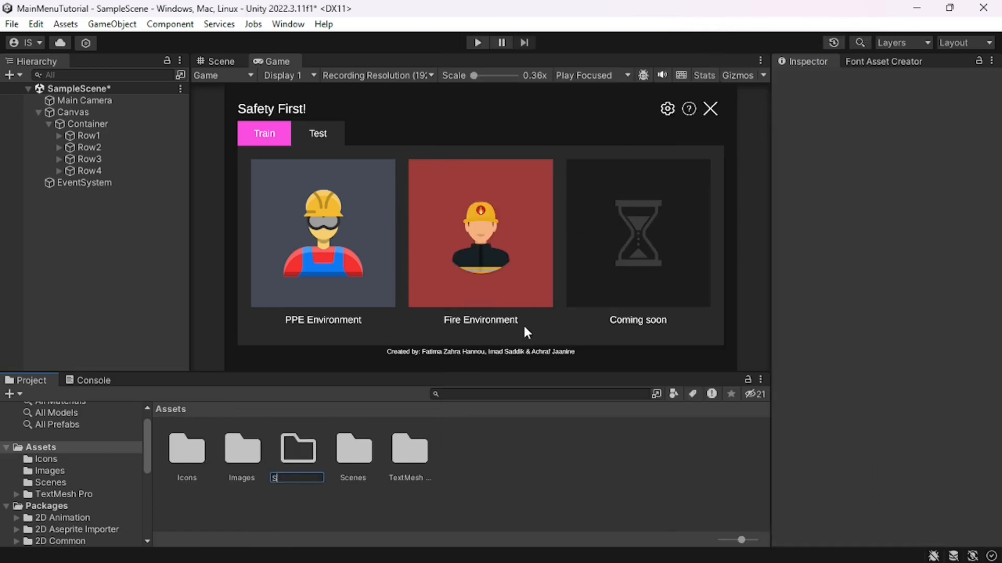
pyautogui.write('cripts')
pyautogui.press('Return')
pyautogui.press('Return')
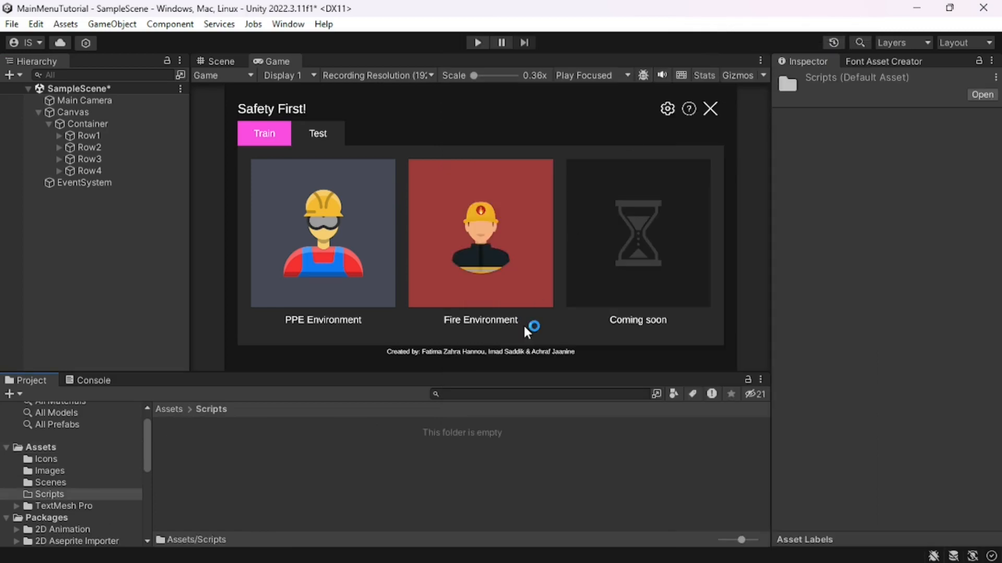
# - Create a C# script in Scripts named MoveToScene, fixing the capitalisation
pyautogui.rightClick(287, 487)
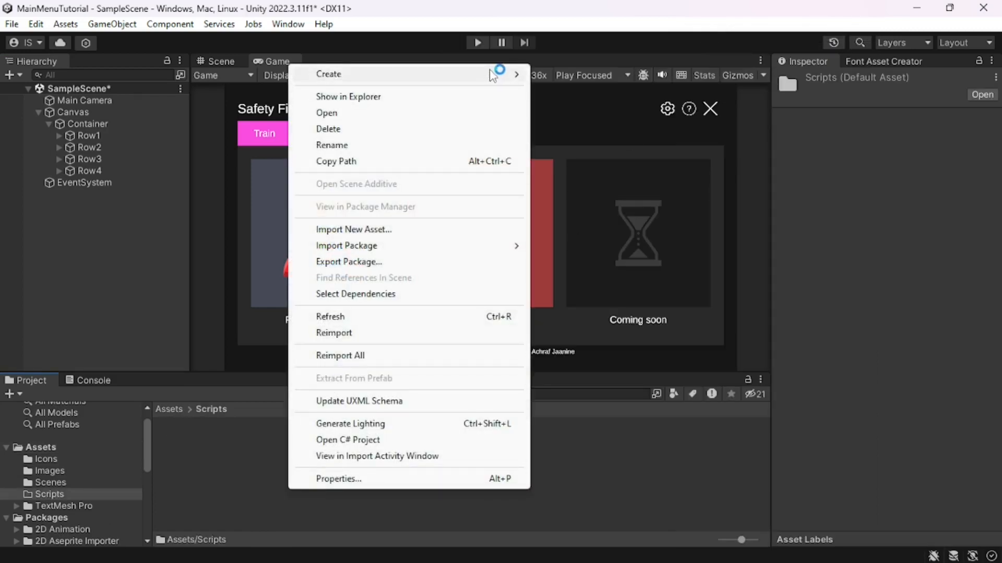
pyautogui.moveTo(496, 73)
pyautogui.click(552, 53)
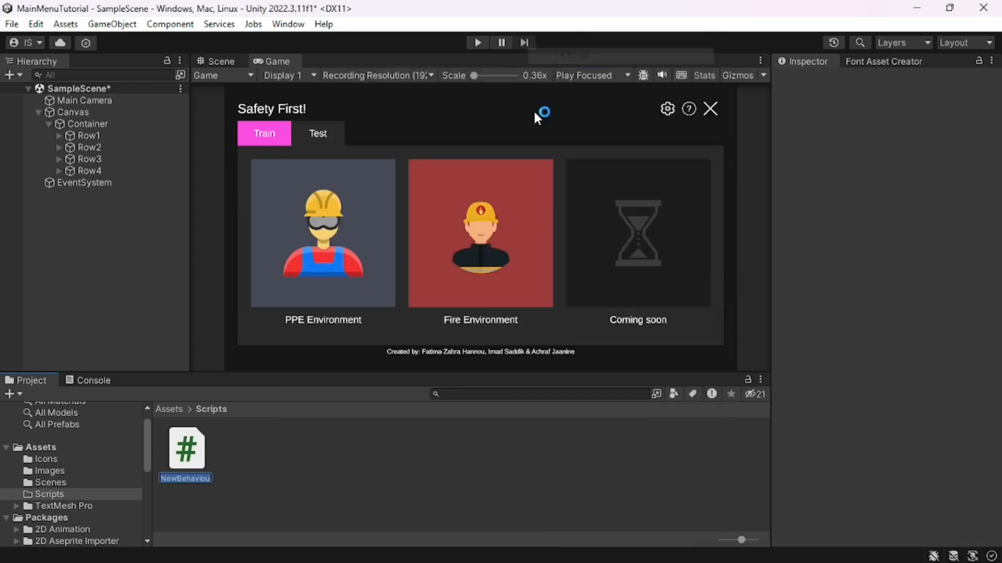
pyautogui.write('M')
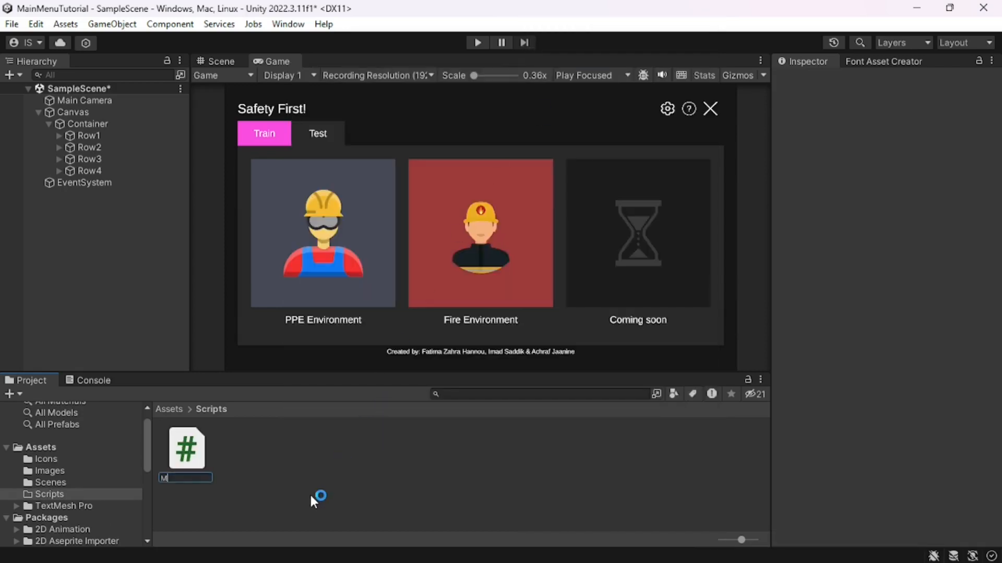
pyautogui.write('oveTOScene')
pyautogui.press('Left')
pyautogui.press('Left')
pyautogui.press('BackSpace')
pyautogui.write('o')
pyautogui.press('Right')
pyautogui.press('Right')
pyautogui.press('Right')
pyautogui.press('Right')
pyautogui.press('Right')
pyautogui.press('Return')
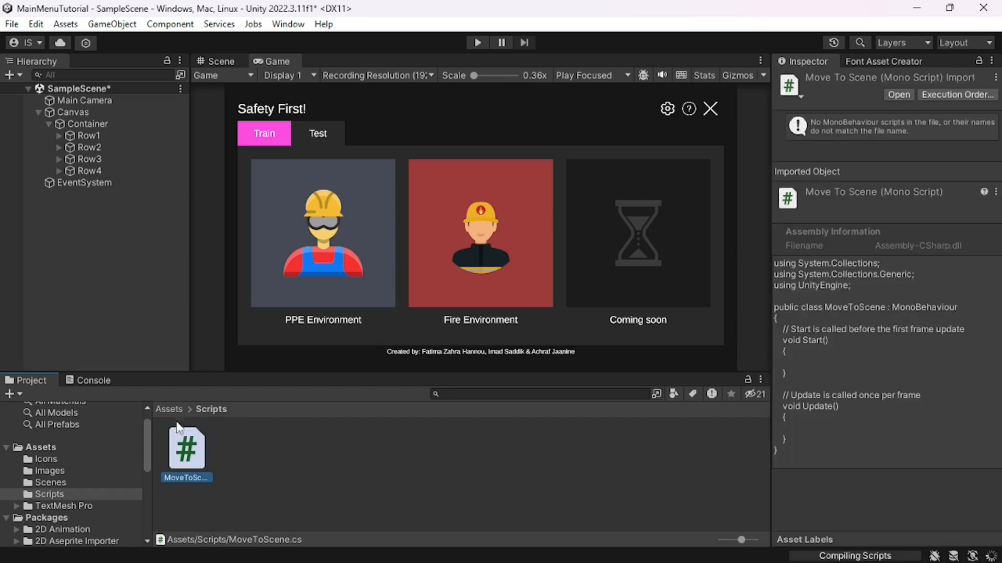
# - Create two scene assets named PPE and Fire in Assets/Scenes
pyautogui.click(170, 409)
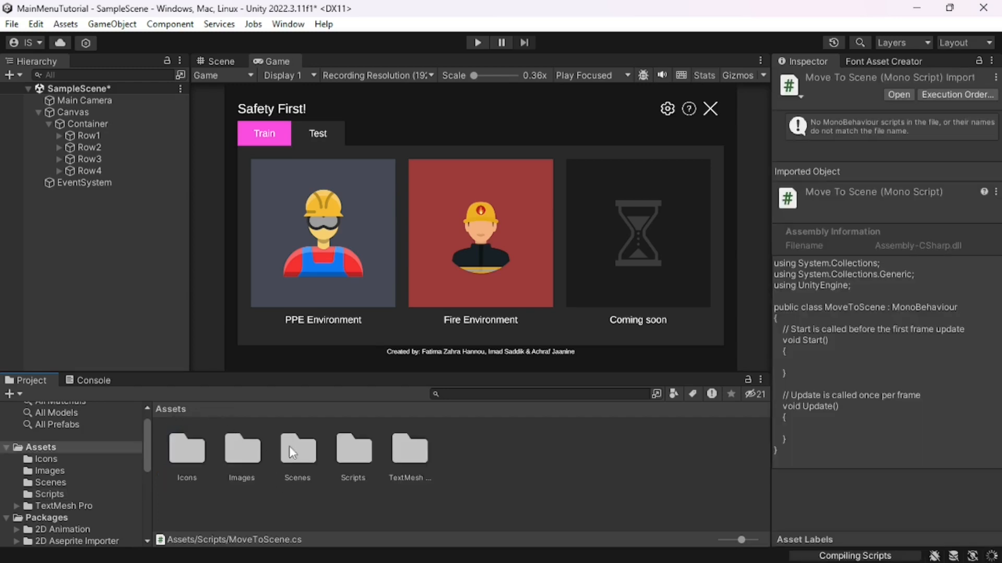
pyautogui.doubleClick(279, 455)
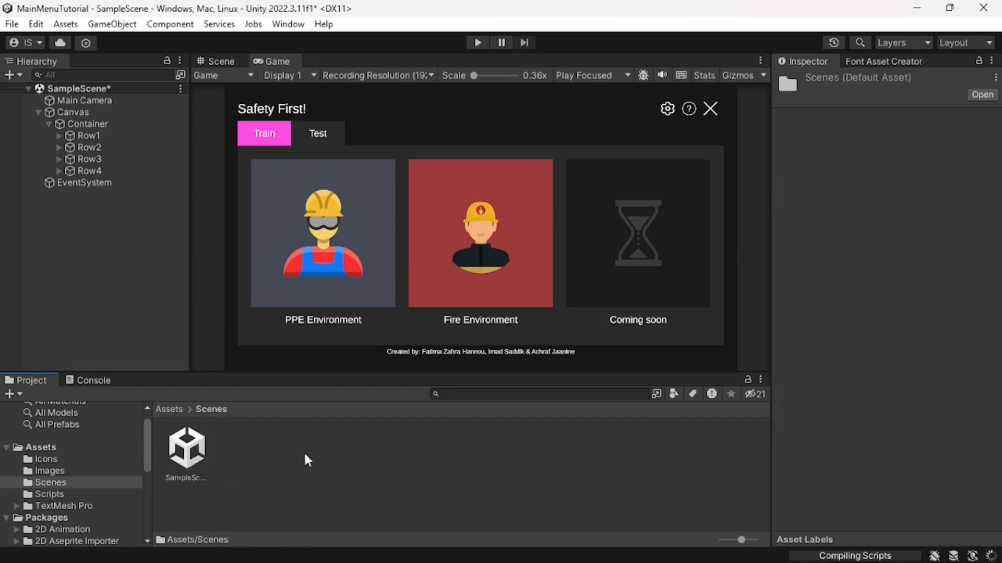
pyautogui.rightClick(304, 453)
pyautogui.moveTo(489, 43)
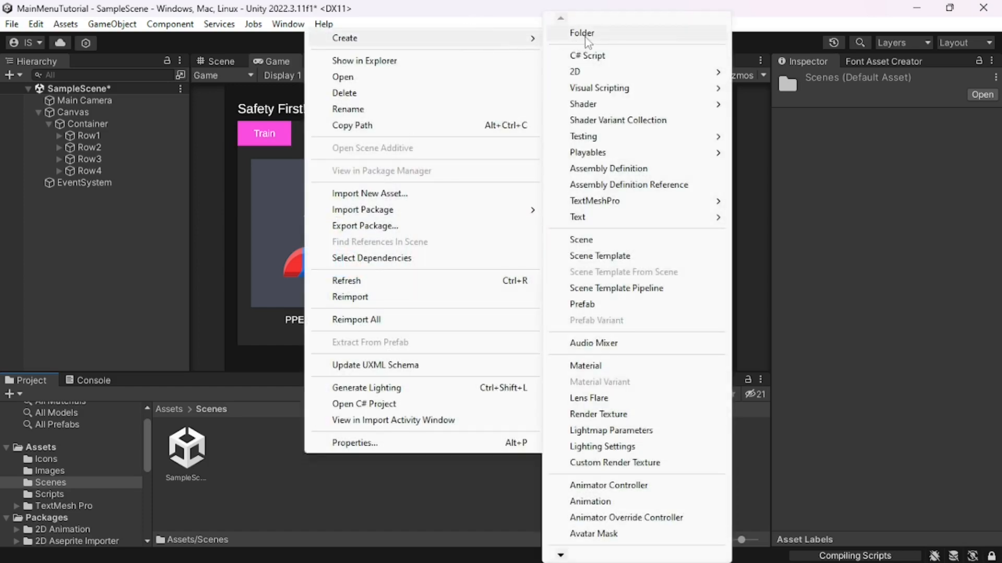
pyautogui.click(594, 239)
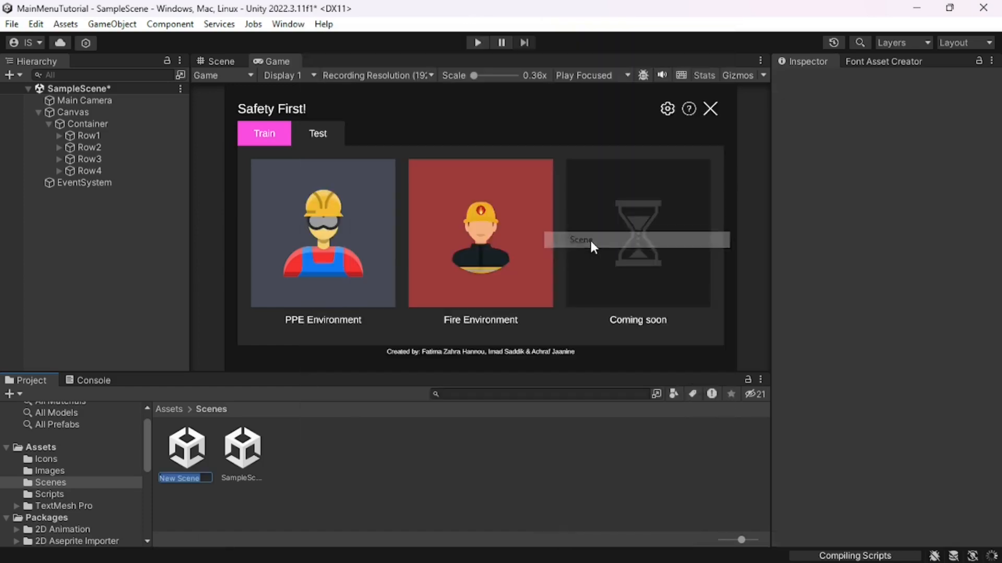
pyautogui.write('PPE')
pyautogui.press('Return')
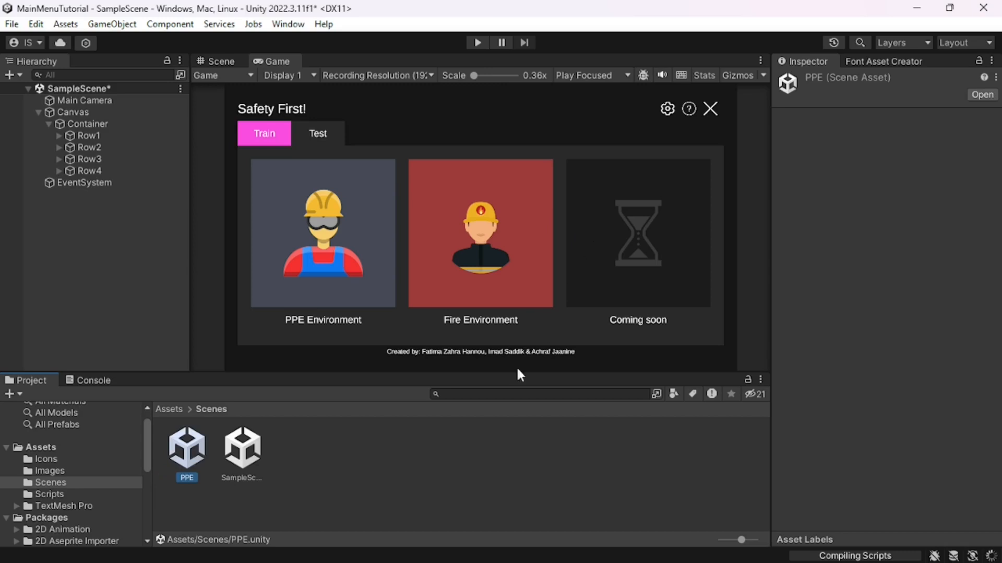
pyautogui.click(440, 455)
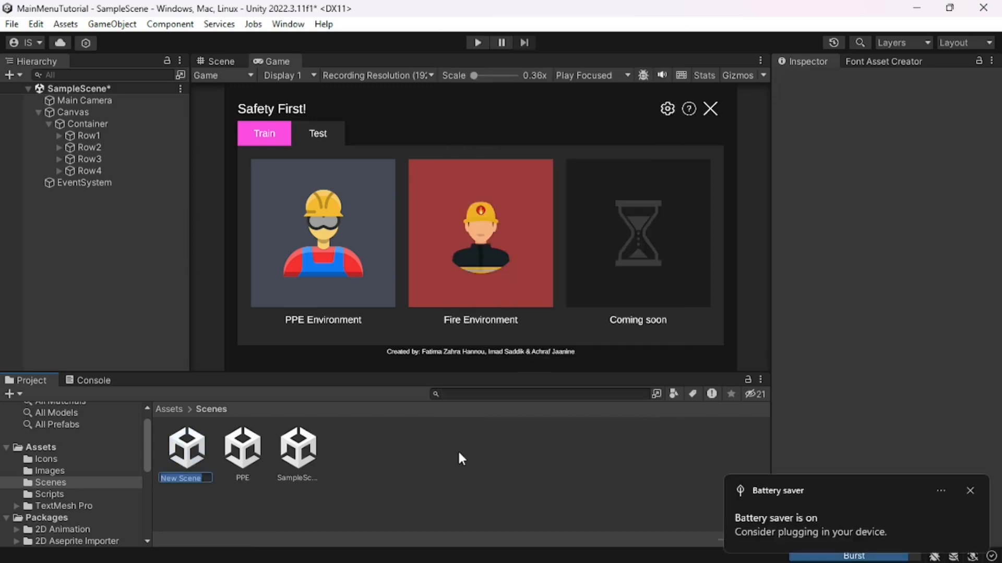
pyautogui.write('Fire')
pyautogui.press('Return')
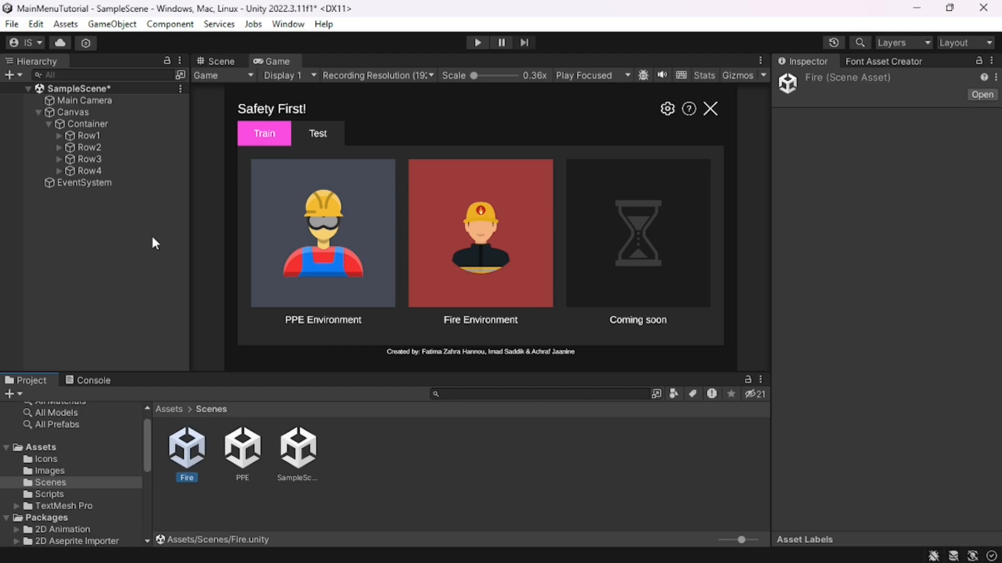
pyautogui.click(35, 24)
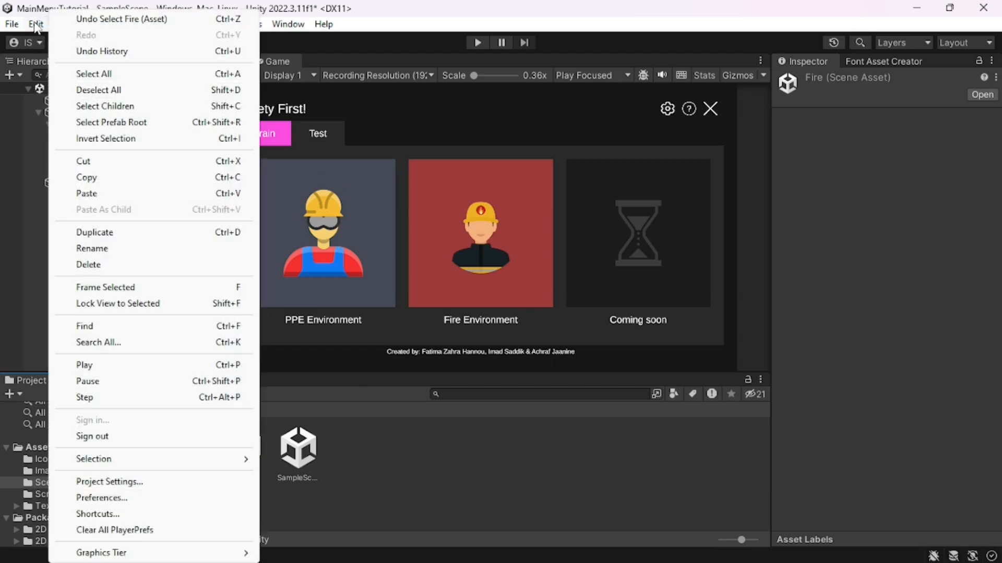
# - Add the PPE and Fire scenes to Scenes In Build after SampleScene in Build Settings
pyautogui.click(35, 24)
pyautogui.click(12, 24)
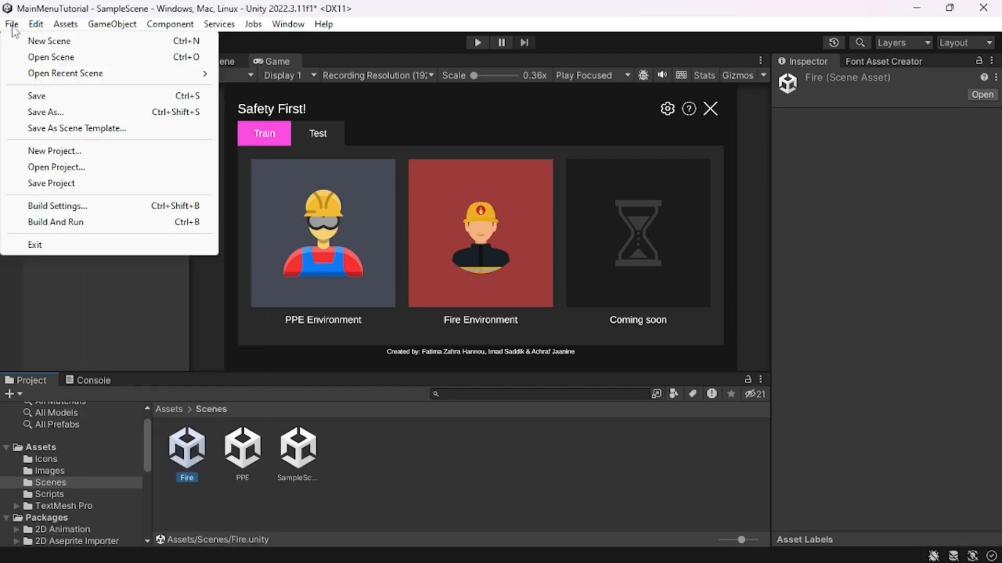
pyautogui.click(48, 204)
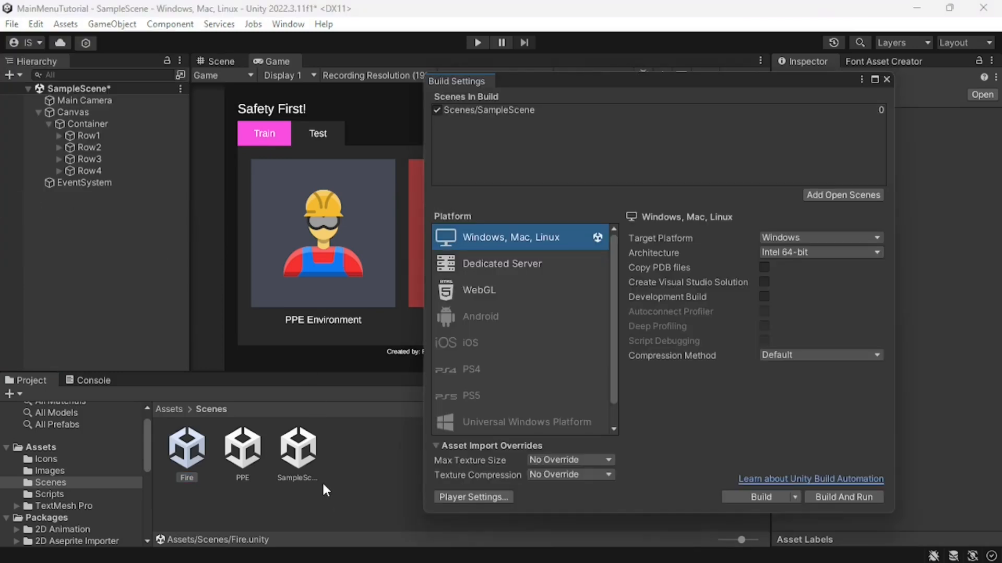
pyautogui.click(187, 448)
pyautogui.click(237, 458)
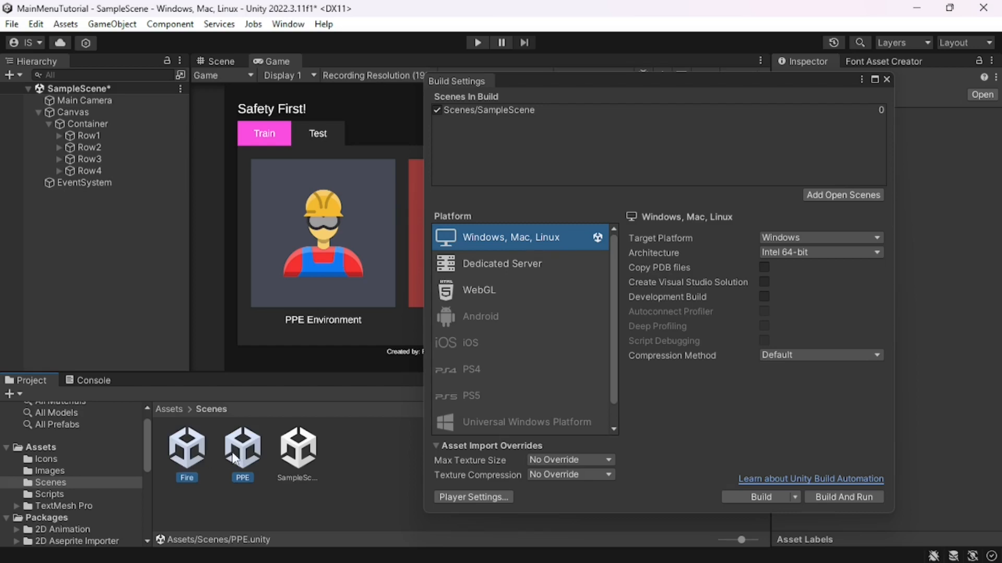
pyautogui.moveTo(238, 458); pyautogui.dragTo(602, 134)
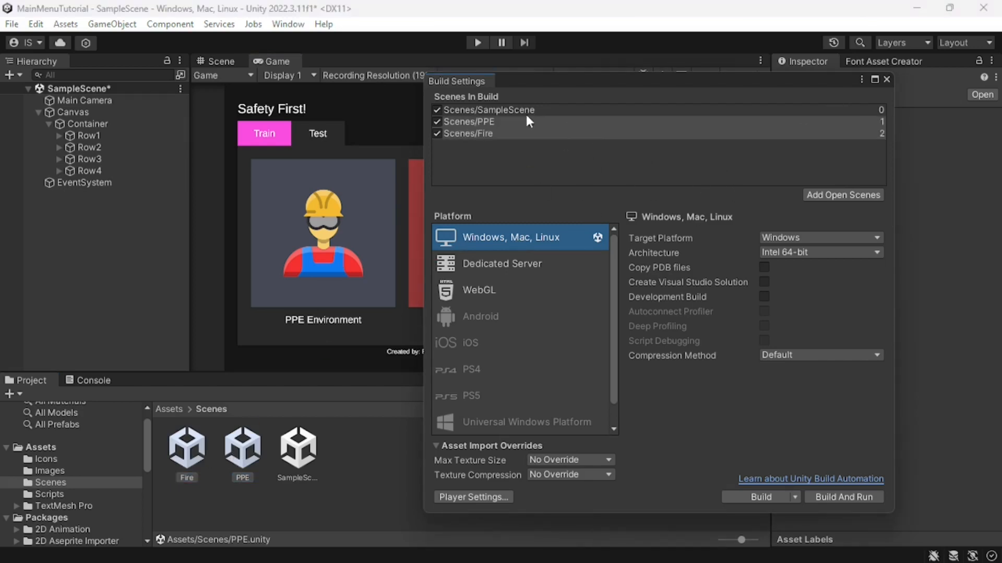
pyautogui.click(512, 111)
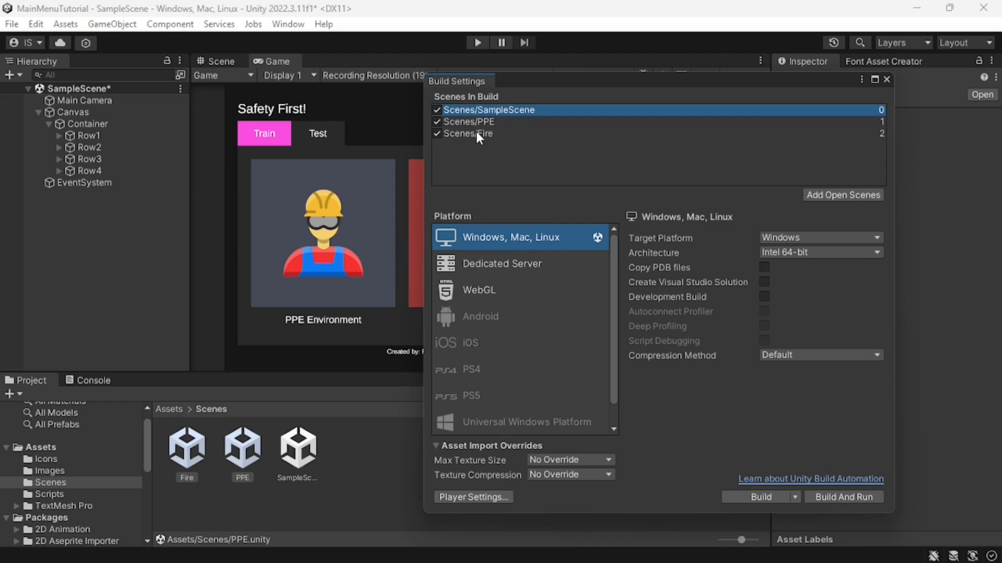
pyautogui.click(886, 79)
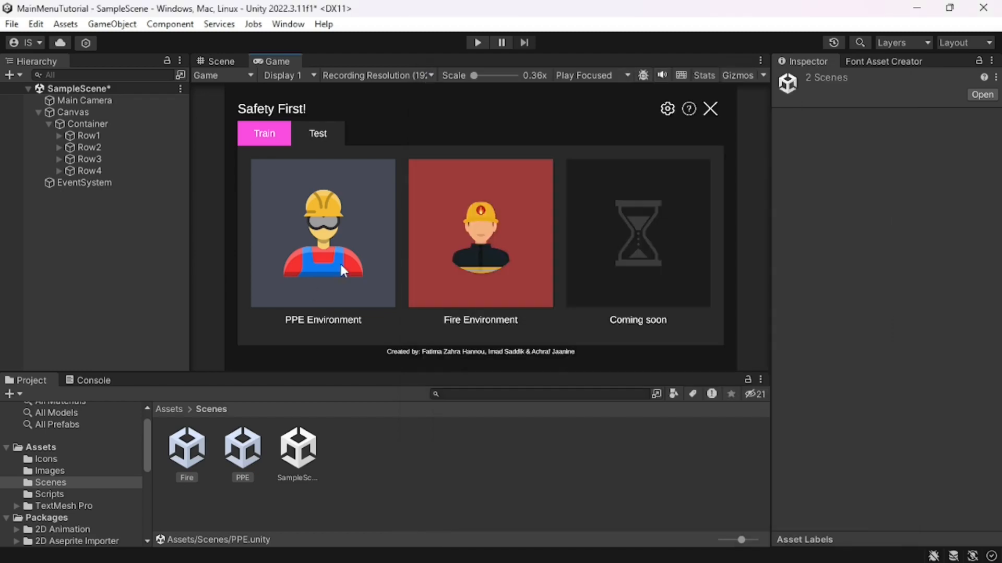
# - Open the Assets/Scripts folder and select the MoveToScene script
pyautogui.click(168, 410)
pyautogui.doubleClick(359, 452)
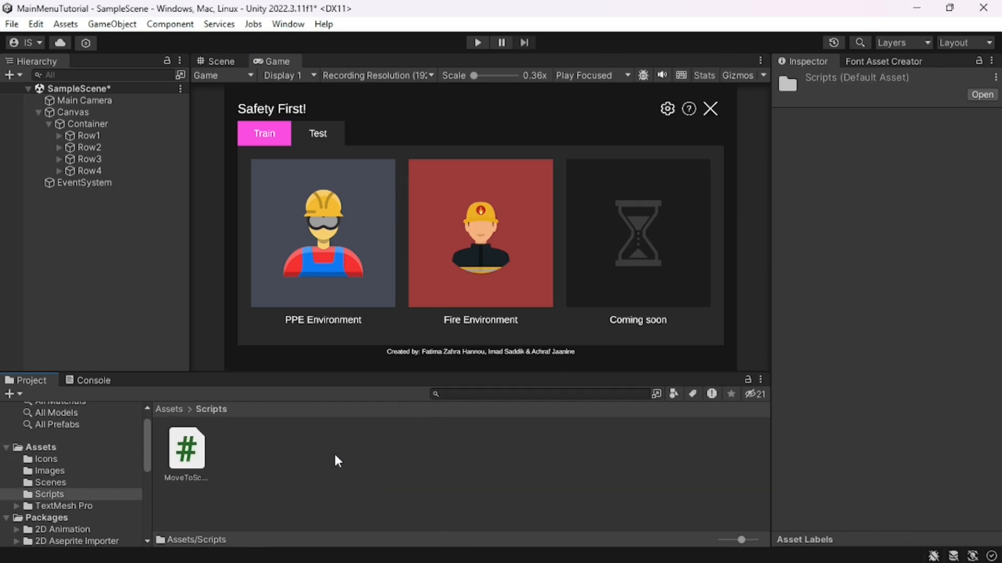
pyautogui.click(187, 454)
# - In MoveToScene.cs, remove the Start and Update methods and add a UnityEngine.SceneManagement import
pyautogui.doubleClick(186, 456)
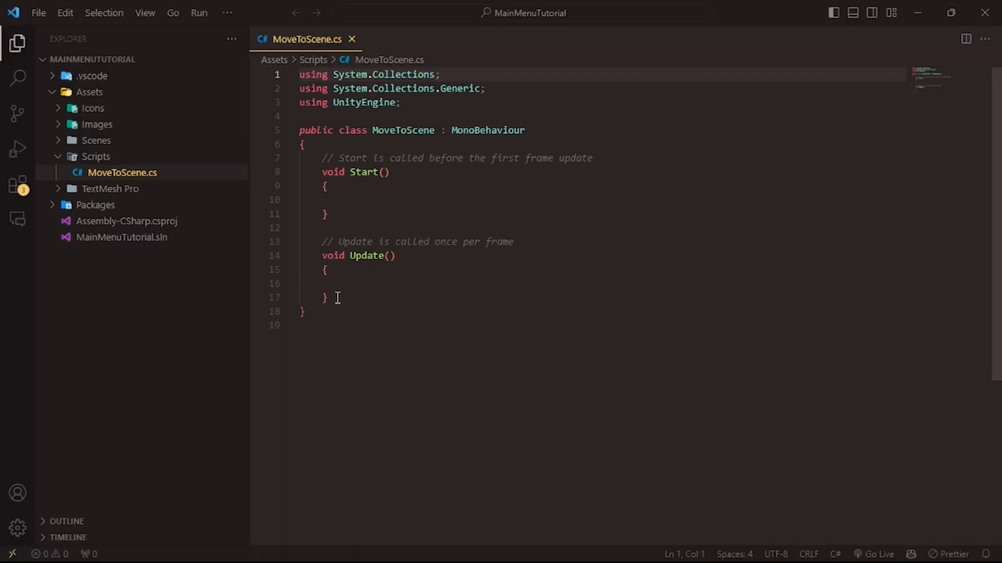
pyautogui.click(336, 296)
pyautogui.moveTo(337, 295); pyautogui.dragTo(324, 157)
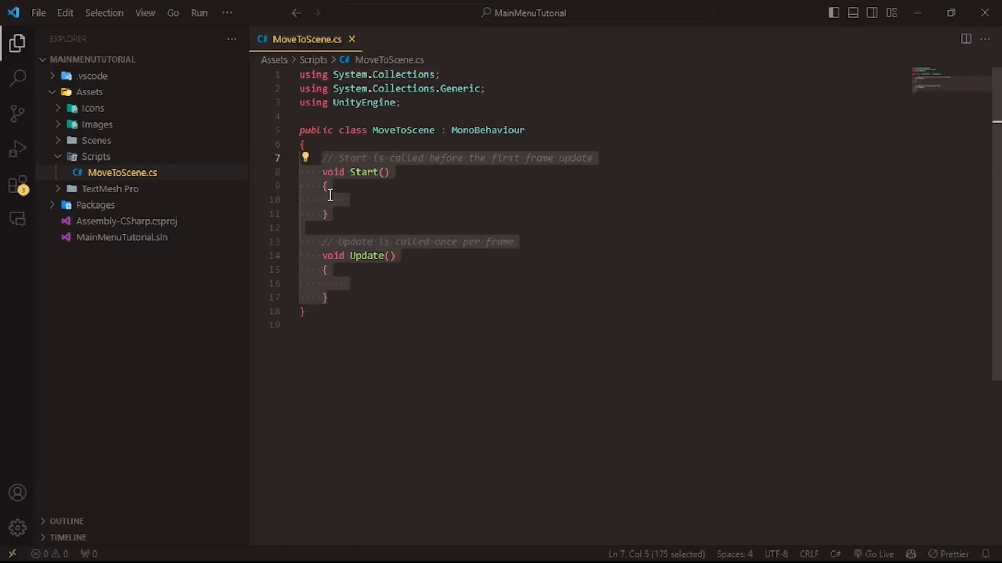
pyautogui.press('BackSpace')
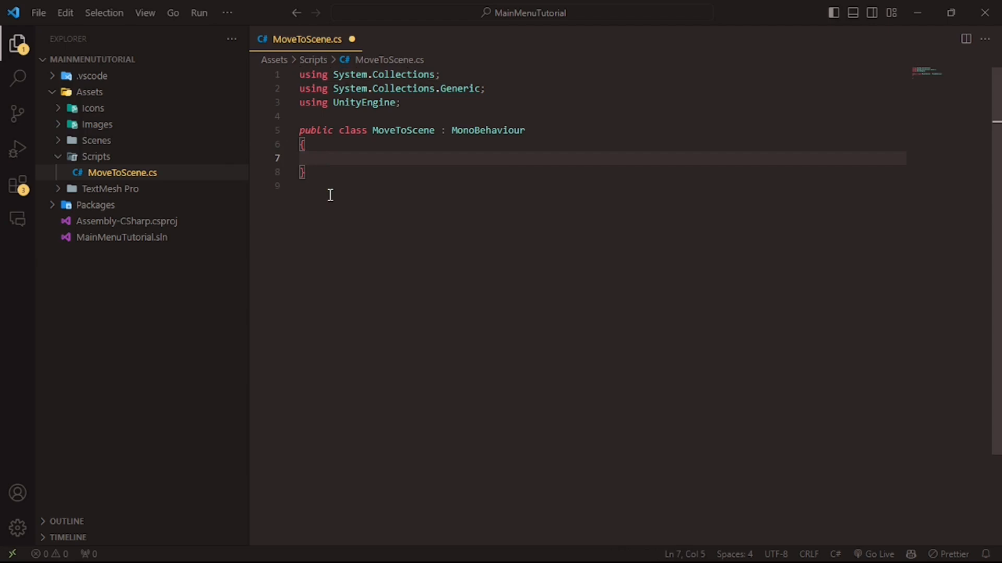
pyautogui.click(443, 103)
pyautogui.press('Return')
pyautogui.write('using Uni')
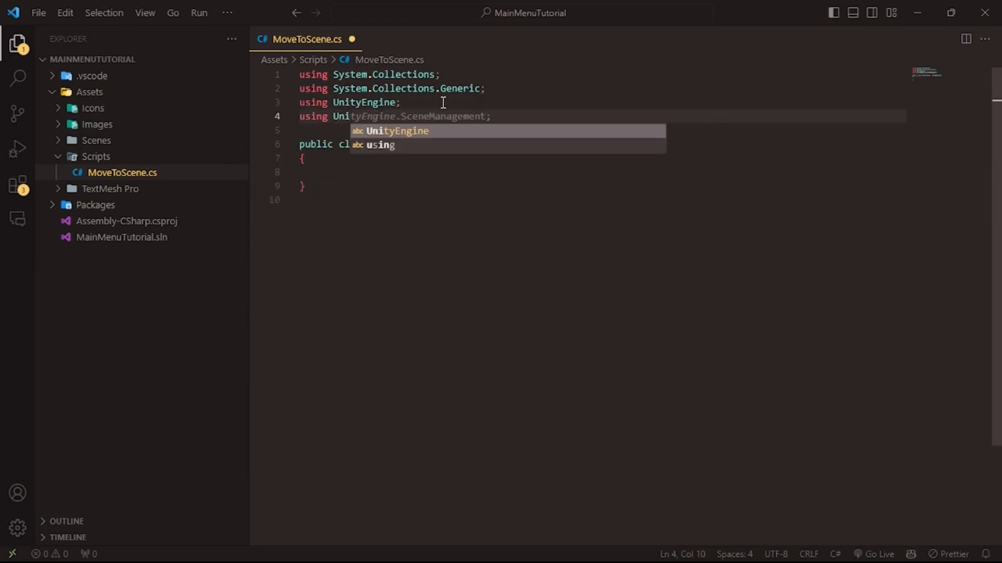
pyautogui.press('Tab')
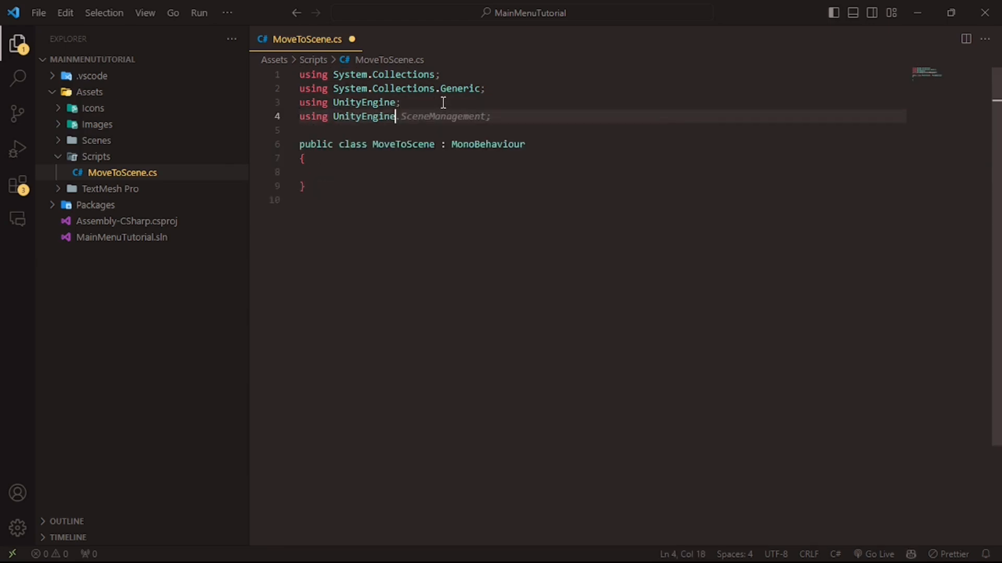
pyautogui.press('Tab')
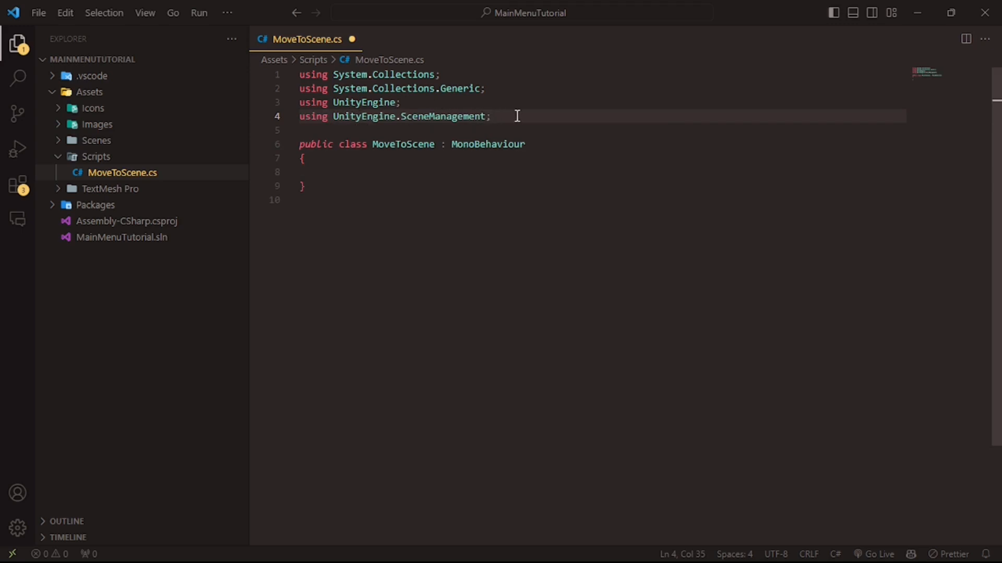
# - Write OpenPPEScene and OpenFireScene methods that load the PPE and Fire scenes
pyautogui.moveTo(517, 116); pyautogui.dragTo(293, 116)
pyautogui.click(399, 174)
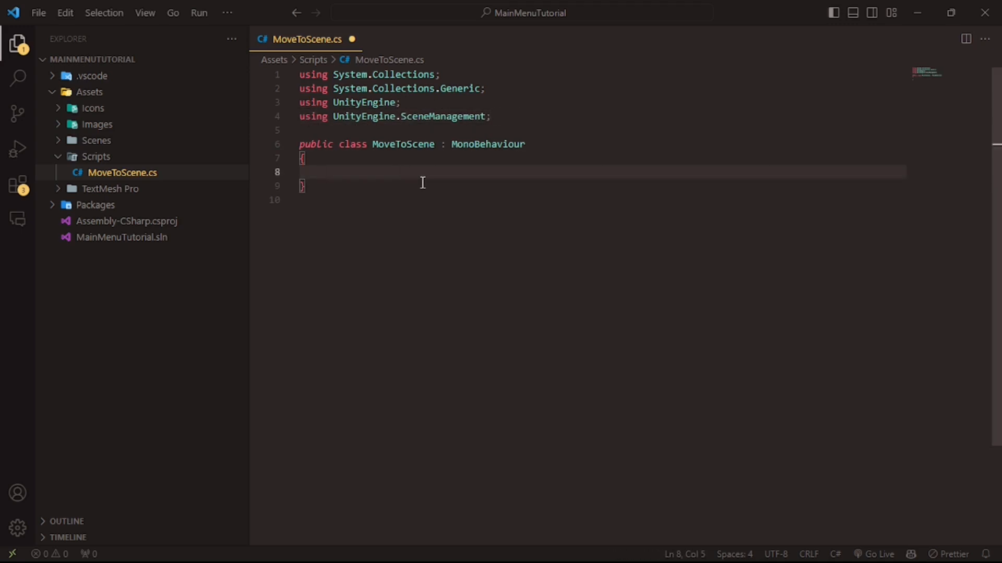
pyautogui.write('pub')
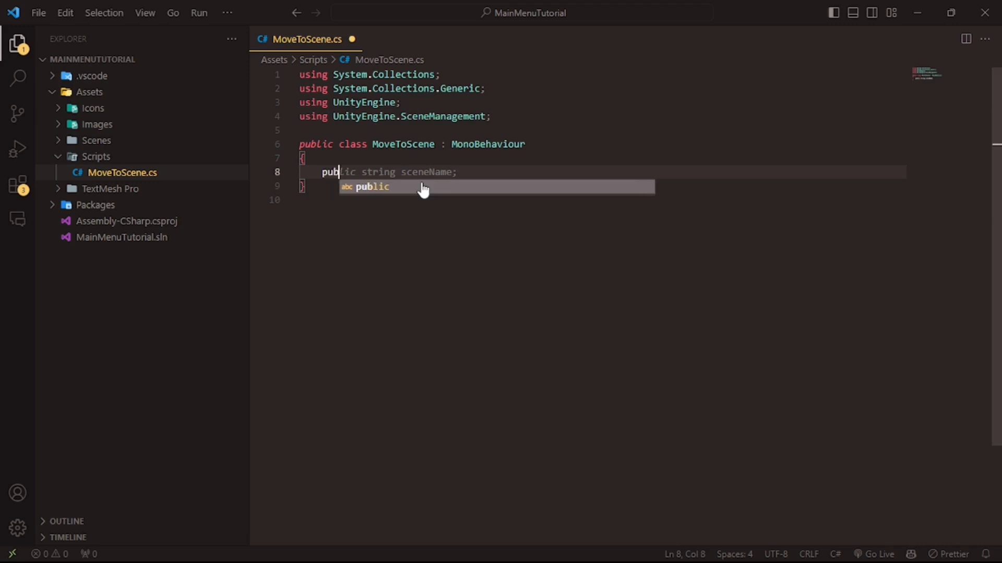
pyautogui.write('lic void openPP')
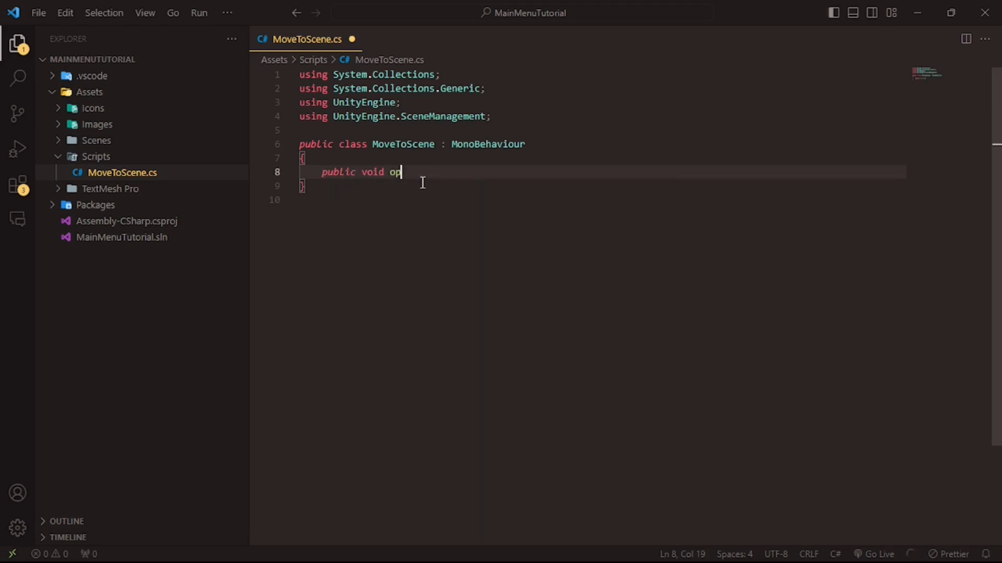
pyautogui.press('BackSpace')
pyautogui.press('BackSpace')
pyautogui.press('BackSpace')
pyautogui.press('BackSpace')
pyautogui.press('BackSpace')
pyautogui.press('BackSpace')
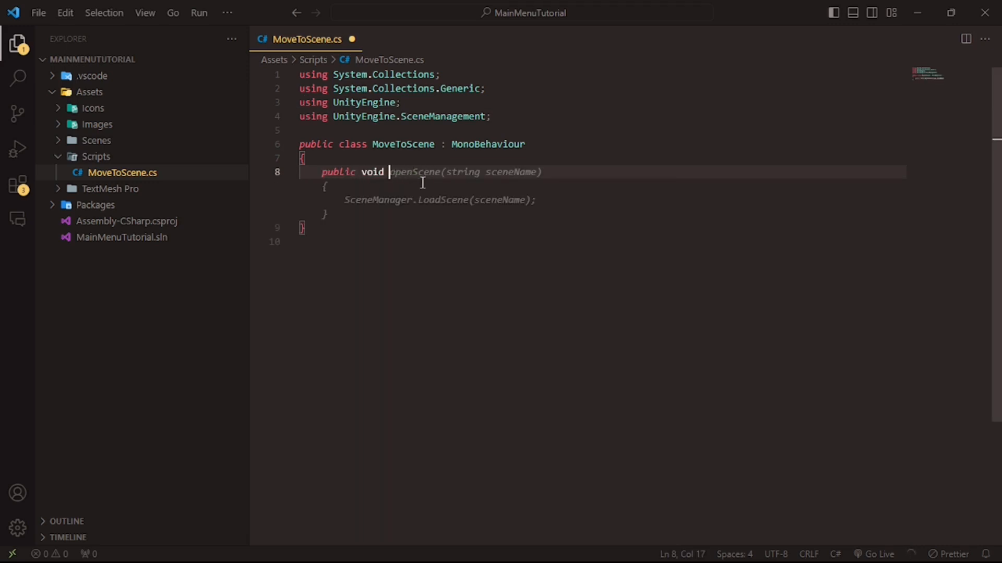
pyautogui.write('O')
pyautogui.press('Tab')
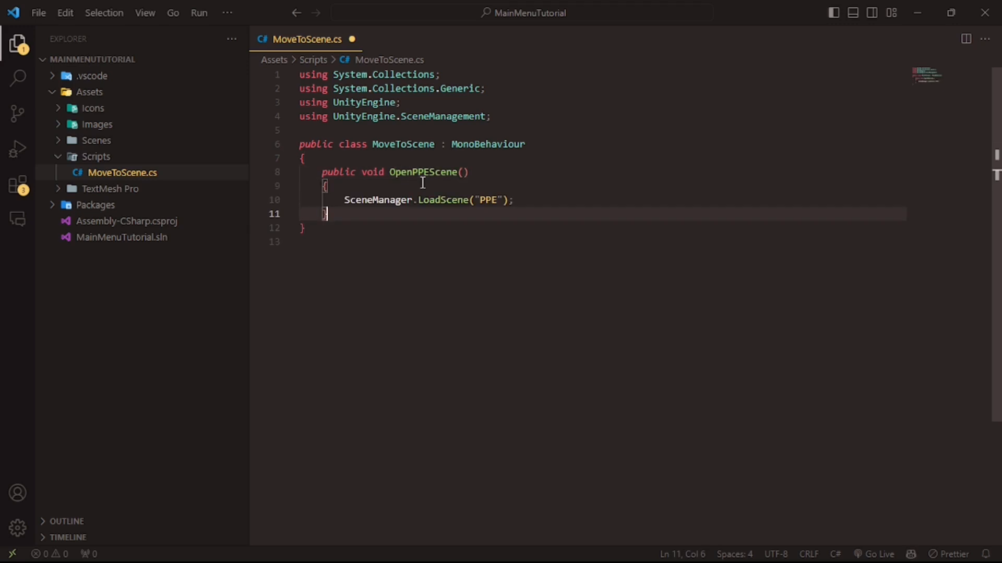
pyautogui.press('Return')
pyautogui.press('Return')
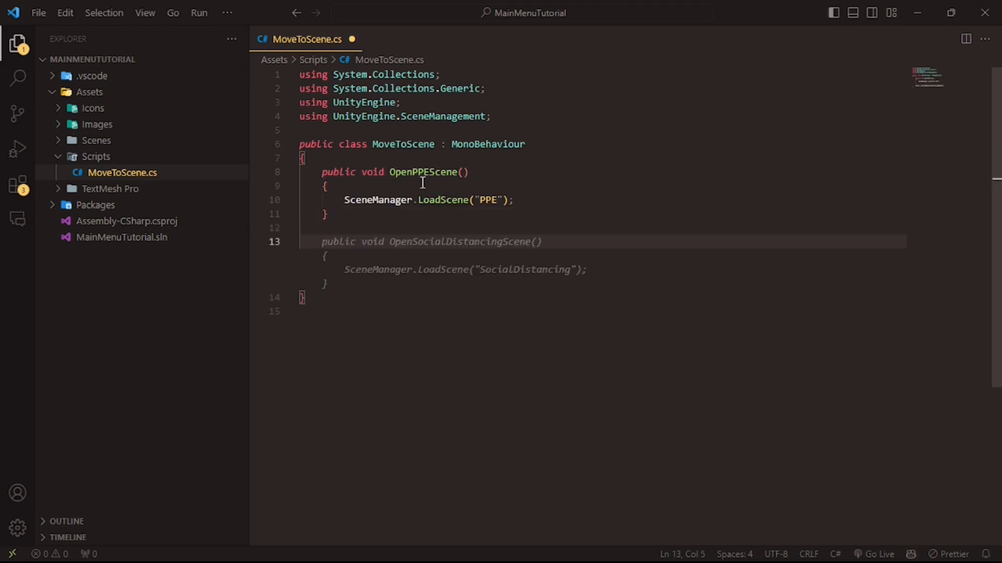
pyautogui.write('publi')
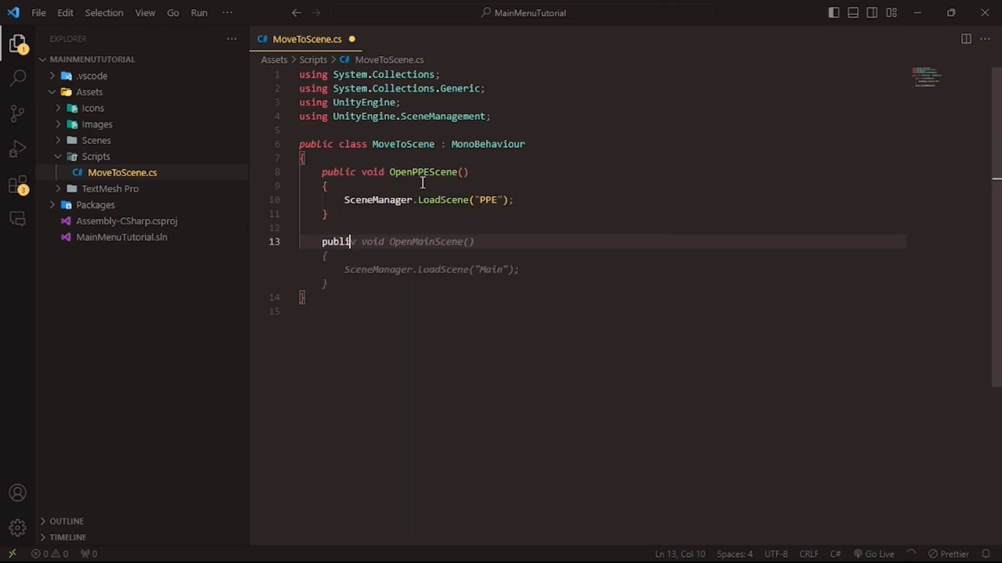
pyautogui.write('c void Op')
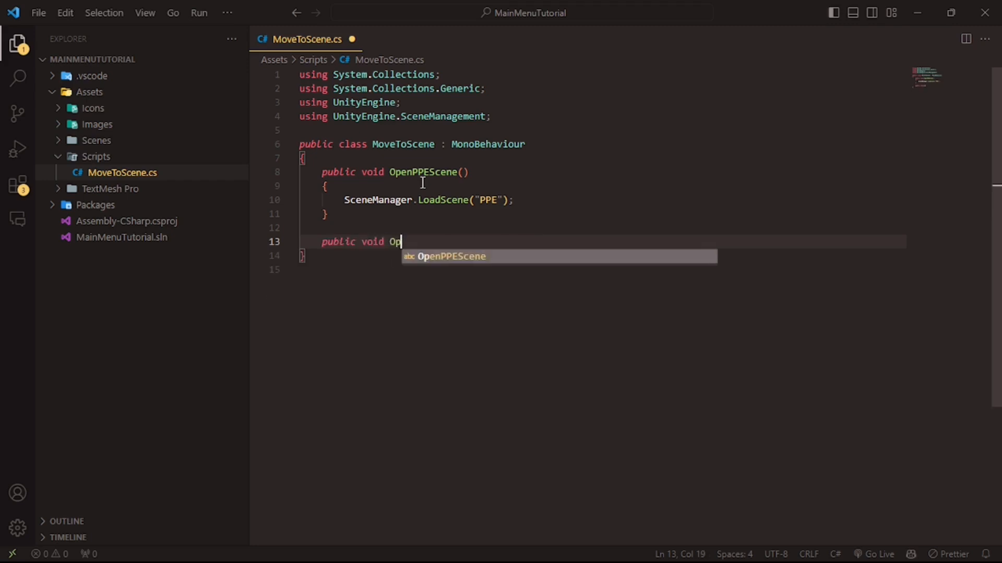
pyautogui.write('enFireSc')
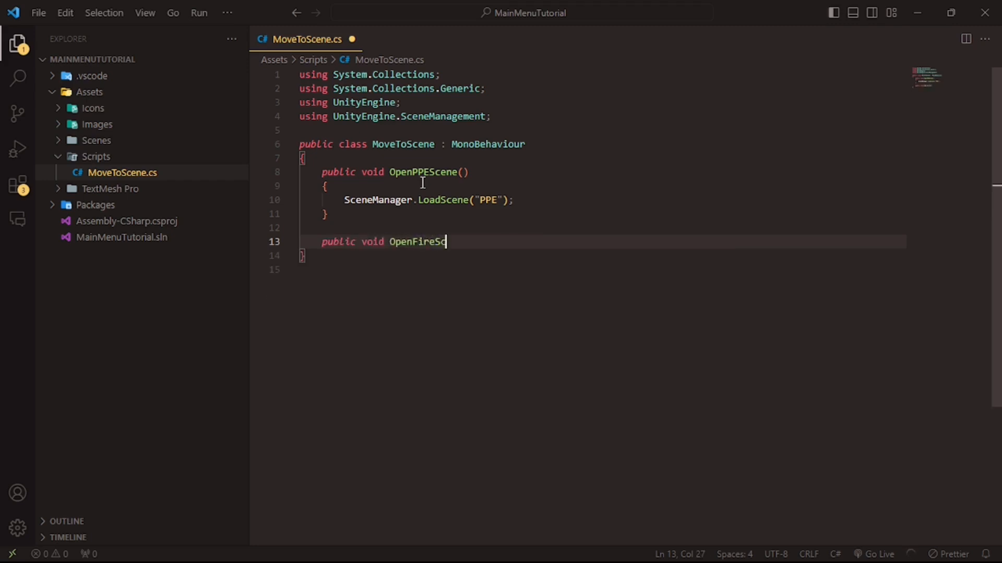
pyautogui.write('ene()')
pyautogui.press('Return')
pyautogui.write('{')
pyautogui.press('Return')
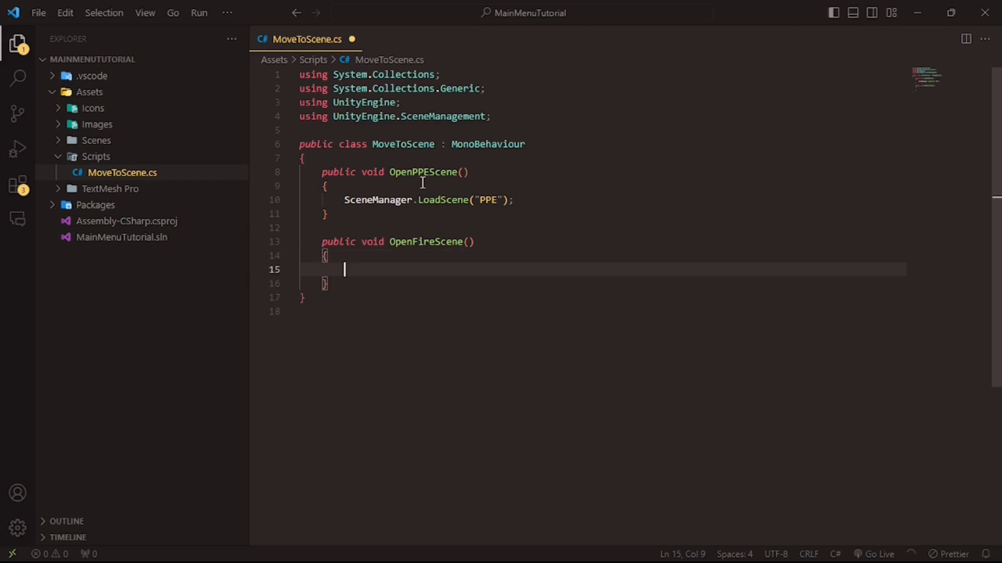
pyautogui.press('Tab')
# - Check that the PPE scene in Unity's Scenes folder matches the LoadScene string
pyautogui.moveTo(480, 201); pyautogui.dragTo(496, 201)
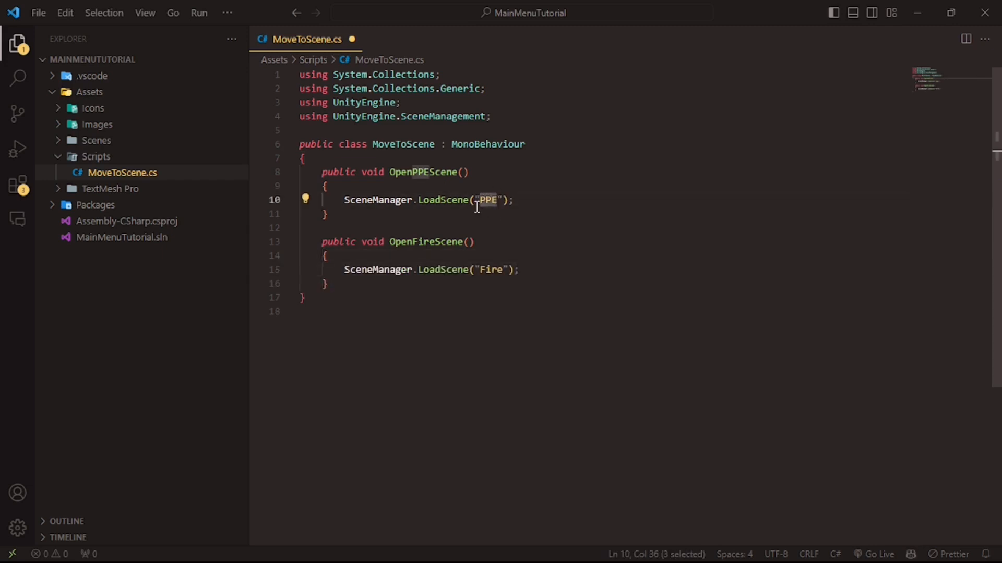
pyautogui.hotkey('alt', 'Tab')
pyautogui.hotkey('alt', 'Tab')
pyautogui.hotkey('alt', 'Tab')
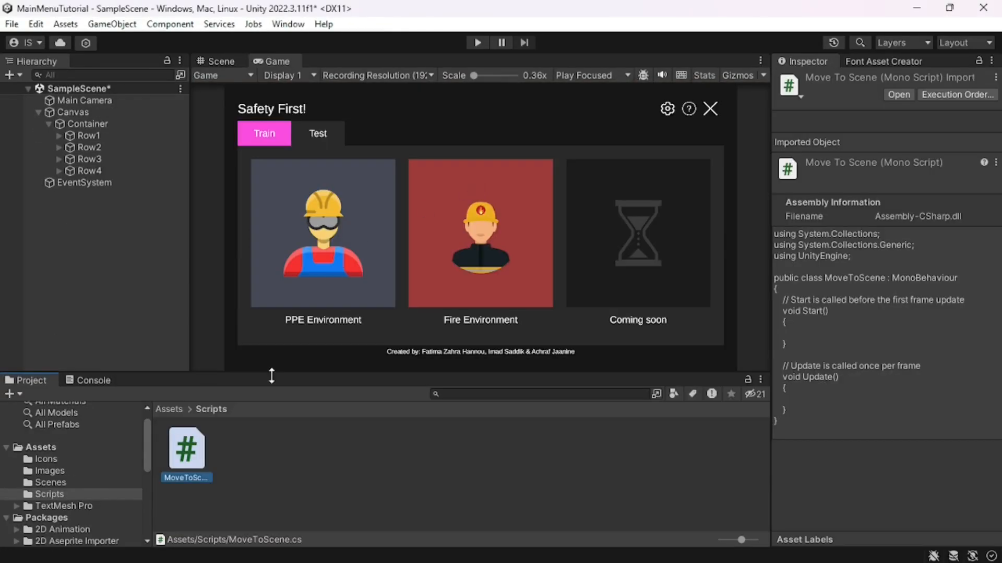
pyautogui.click(170, 410)
pyautogui.doubleClick(295, 450)
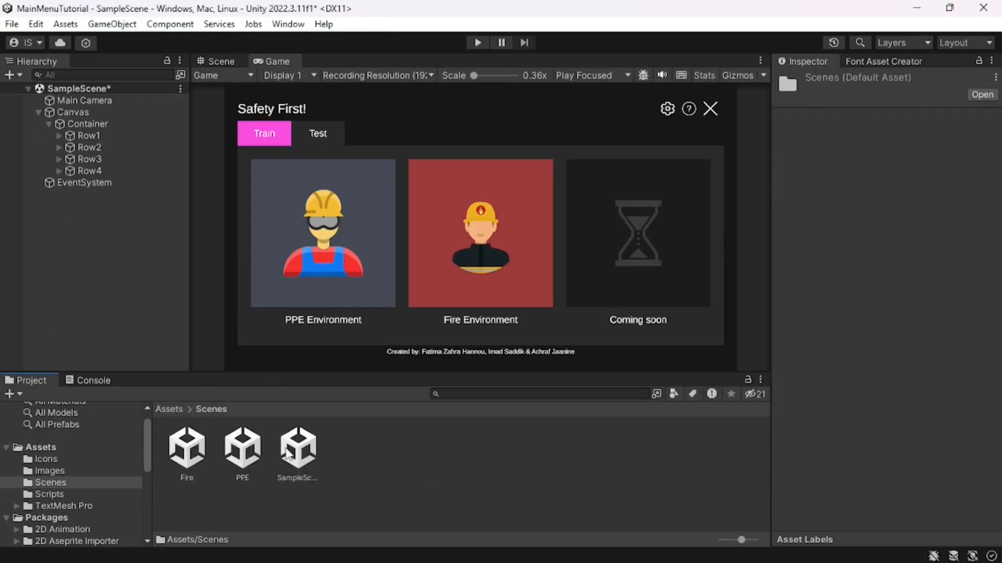
pyautogui.click(245, 459)
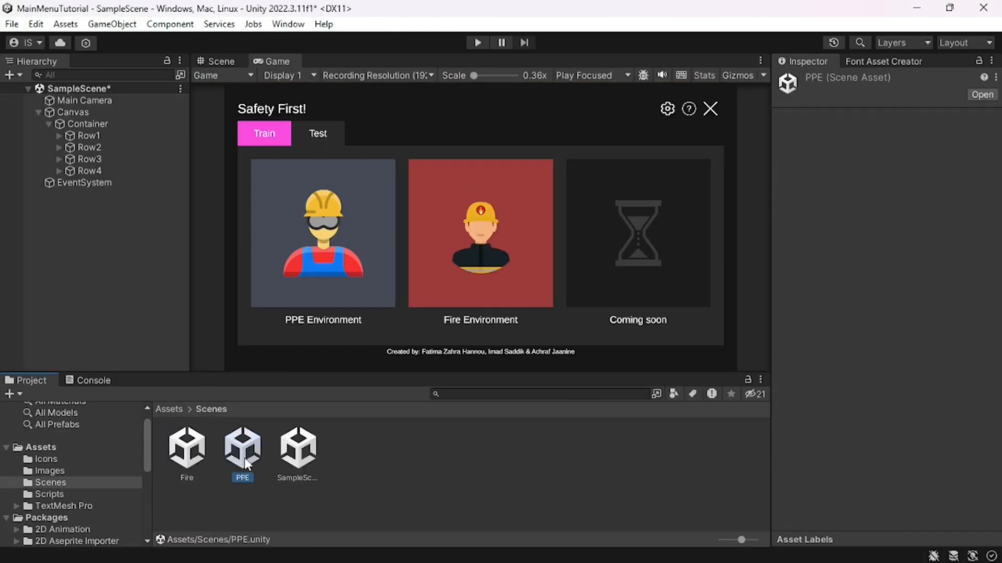
pyautogui.hotkey('alt', 'Tab')
pyautogui.click(486, 200)
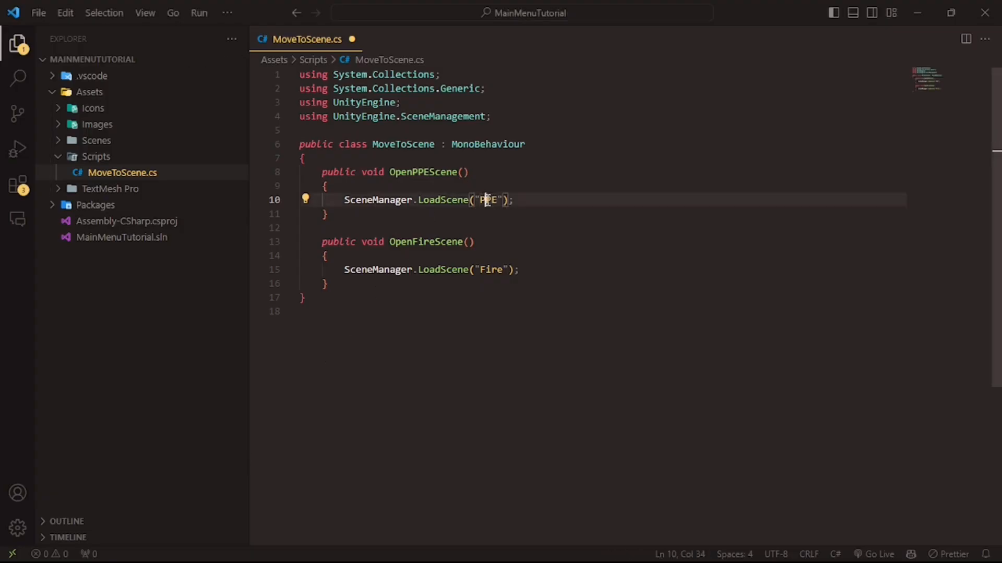
pyautogui.doubleClick(487, 199)
# - Check the Fire scene name against the code, then save MoveToScene.cs
pyautogui.hotkey('alt', 'Tab')
pyautogui.click(193, 443)
pyautogui.hotkey('alt', 'Tab')
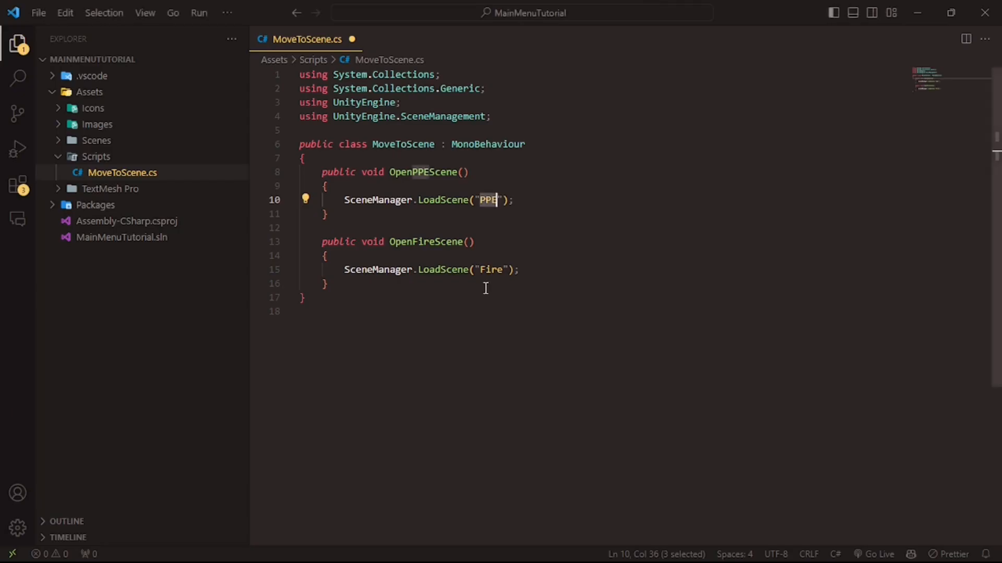
pyautogui.doubleClick(490, 269)
pyautogui.click(531, 267)
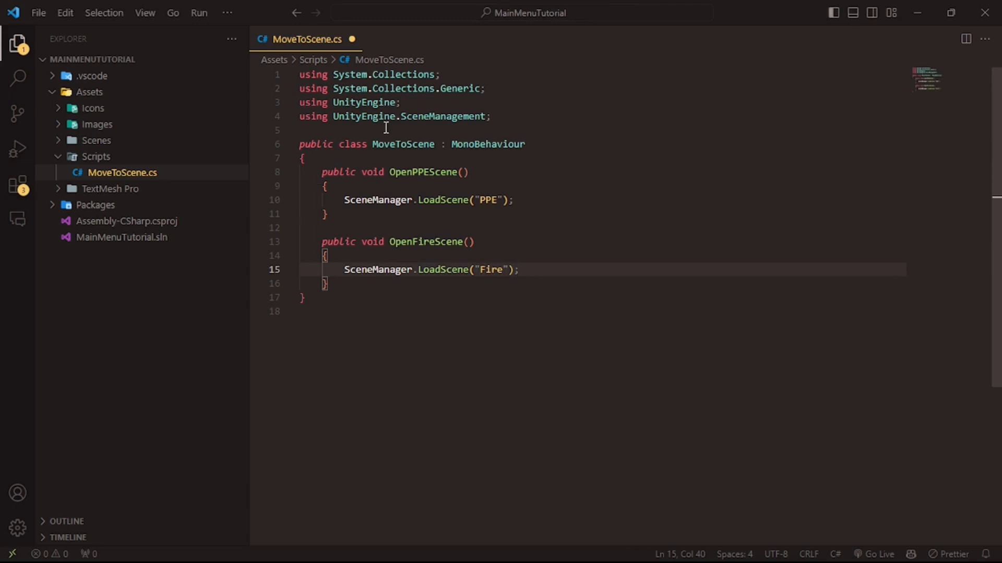
pyautogui.hotkey('ctrl', 's')
pyautogui.hotkey('alt', 'Tab')
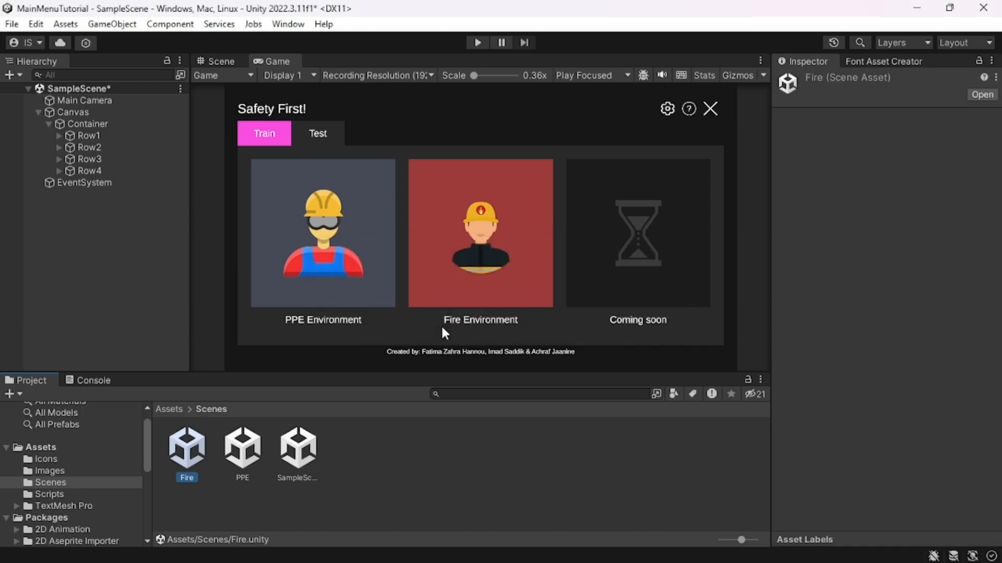
# - Expand Row3, Card1 and Card2 in the Hierarchy, and browse the Project panel to the Scripts folder
pyautogui.click(59, 160)
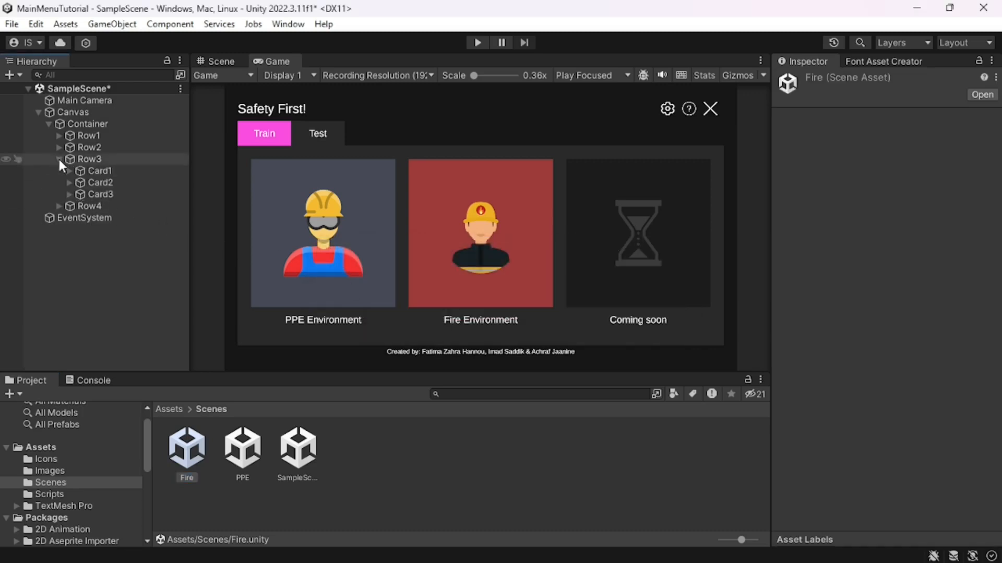
pyautogui.click(68, 171)
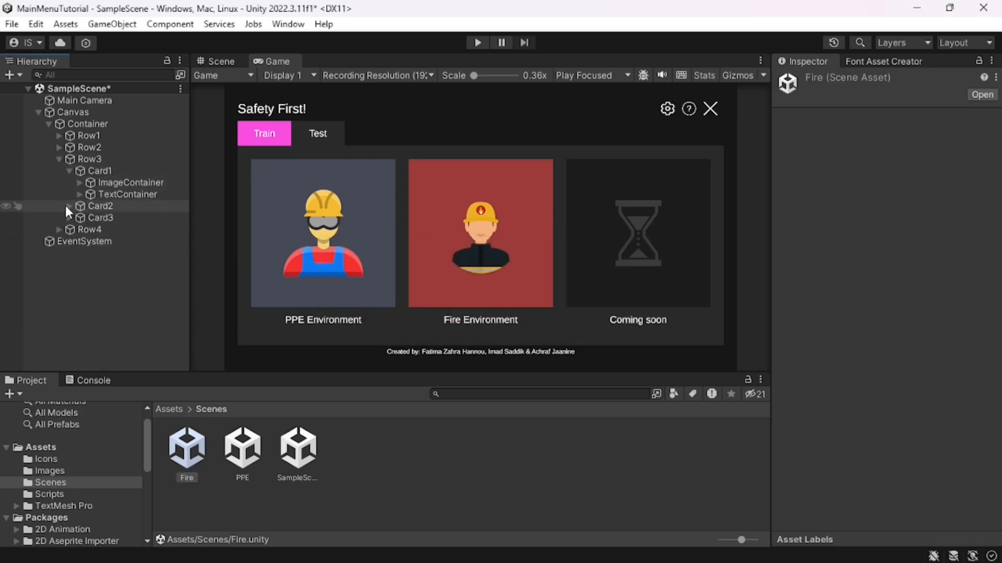
pyautogui.click(70, 206)
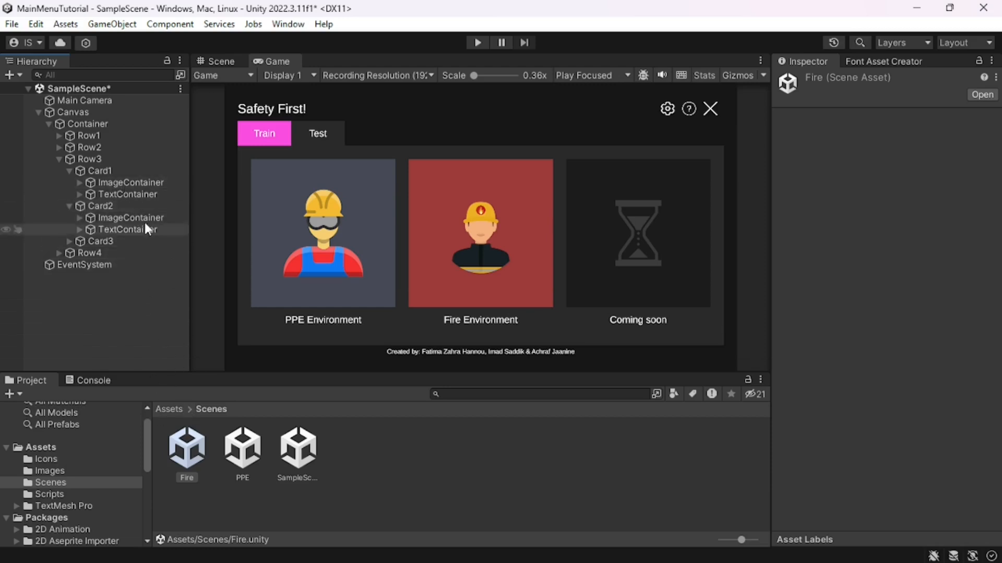
pyautogui.click(128, 182)
pyautogui.click(175, 409)
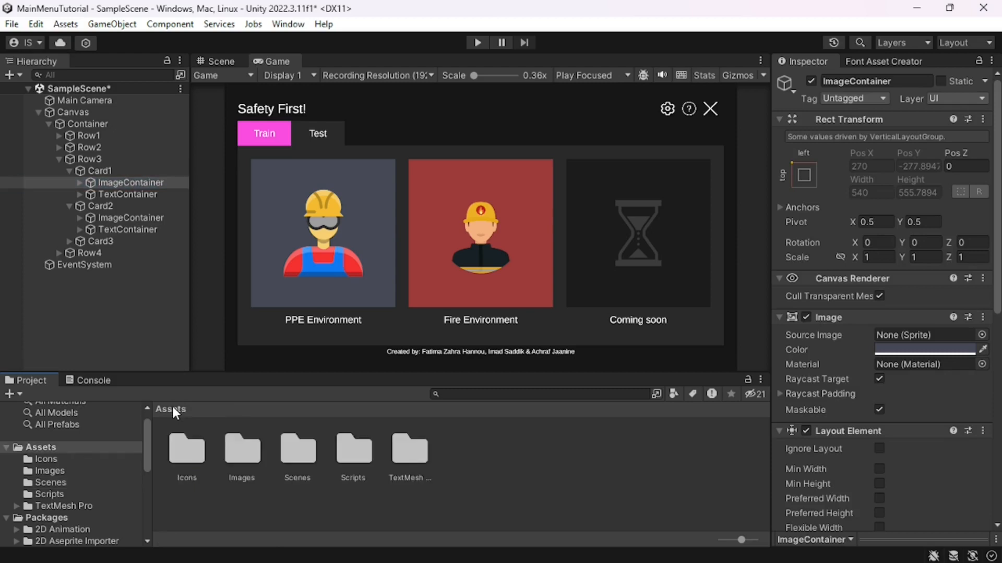
pyautogui.doubleClick(290, 452)
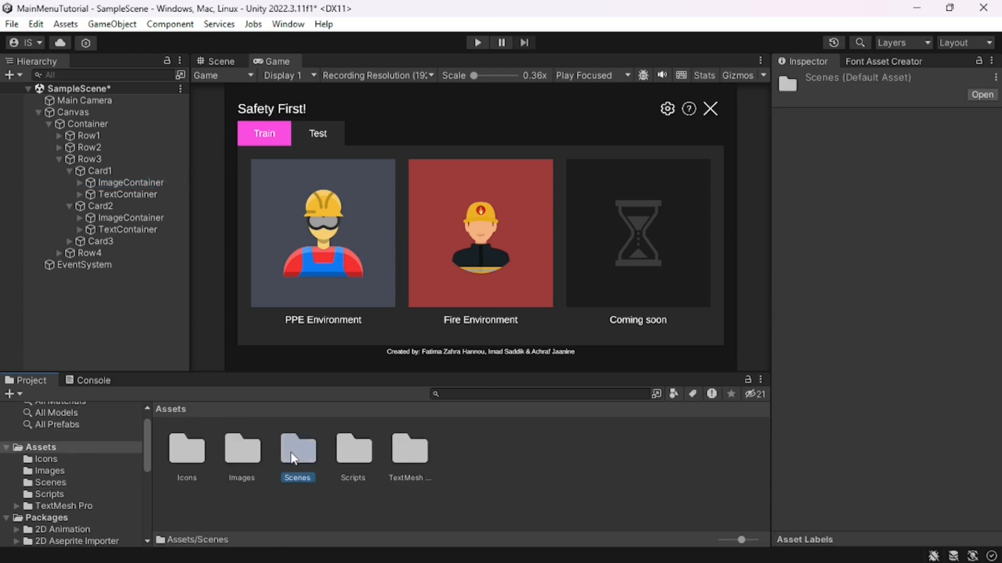
pyautogui.click(173, 409)
pyautogui.doubleClick(351, 450)
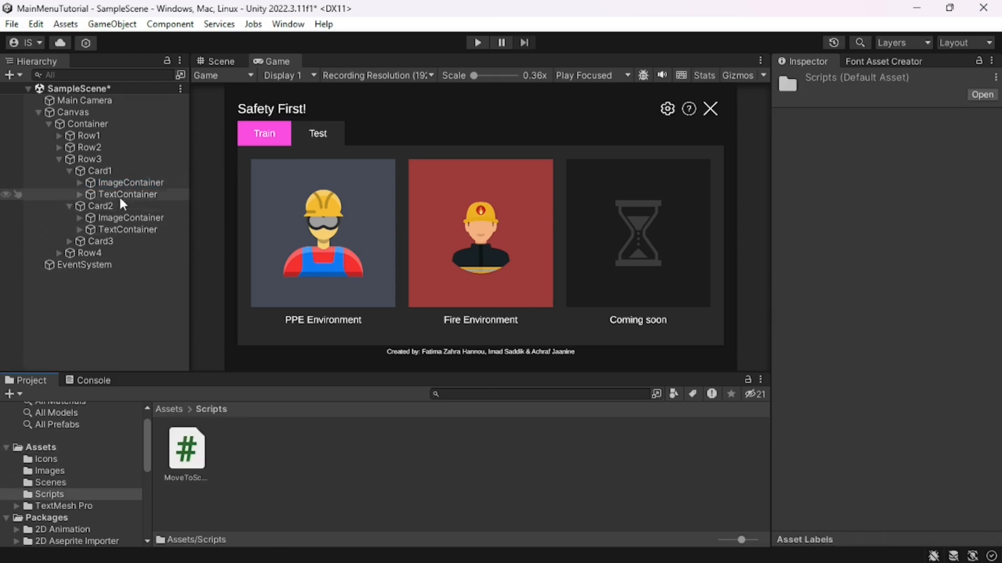
# - Attach the MoveToScene script to Card1's and Card2's ImageContainers
pyautogui.click(111, 183)
pyautogui.moveTo(187, 450); pyautogui.dragTo(146, 179)
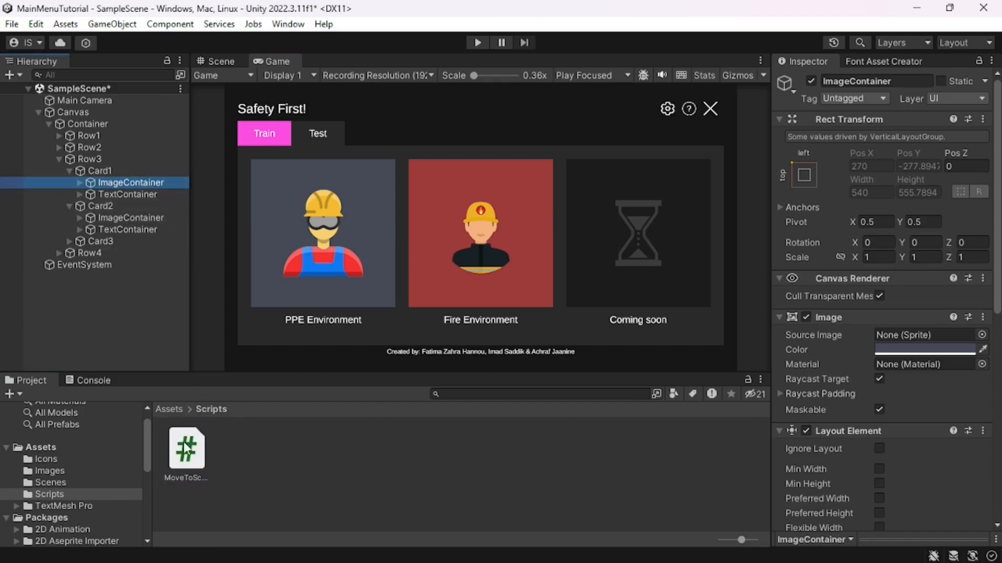
pyautogui.moveTo(185, 444); pyautogui.dragTo(148, 217)
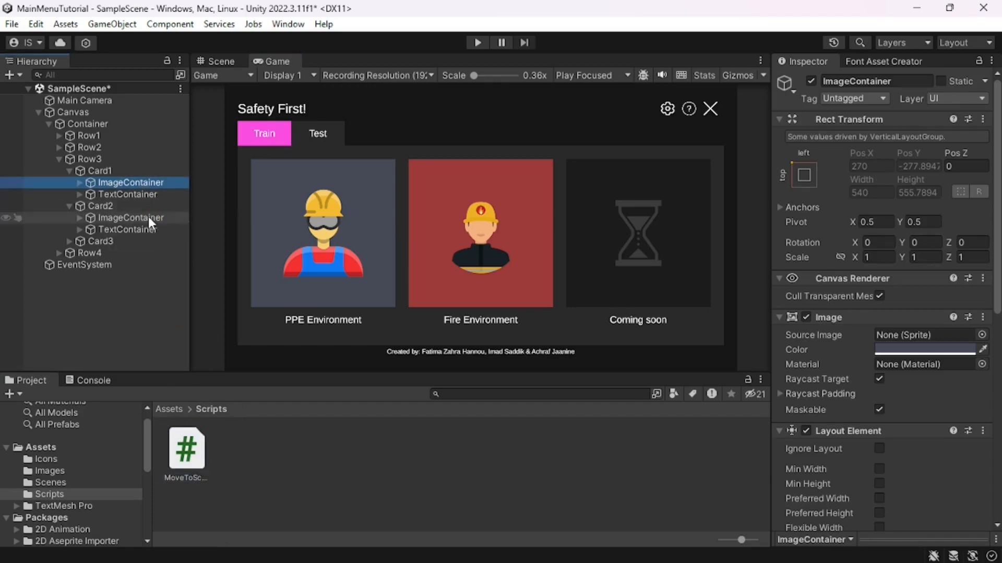
pyautogui.click(135, 182)
pyautogui.scroll(-8, 815, 369)
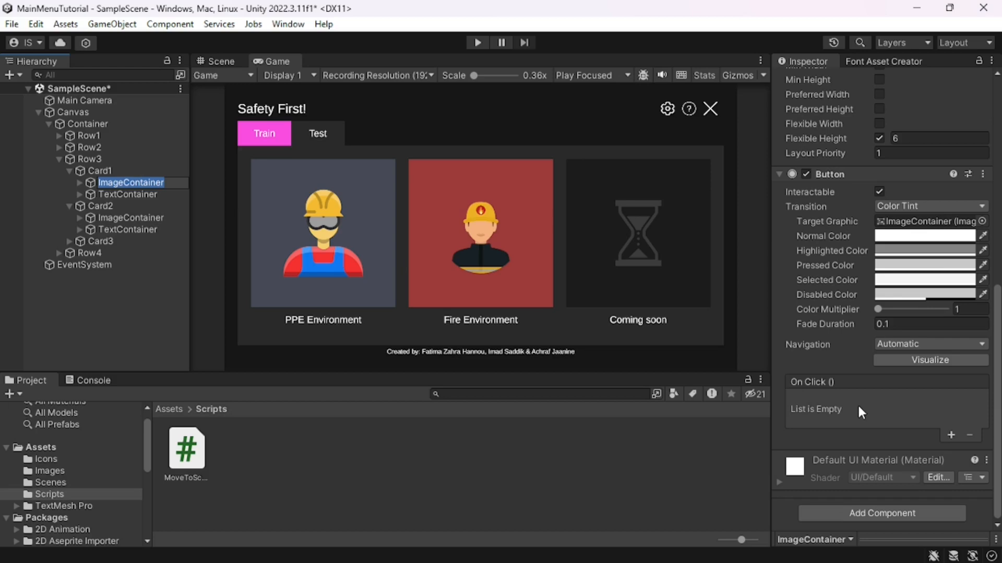
pyautogui.moveTo(198, 448); pyautogui.dragTo(136, 184)
# - Add an On Click entry on Card1's ImageContainer that calls MoveToScene.OpenPPEScene
pyautogui.scroll(-2, 821, 427)
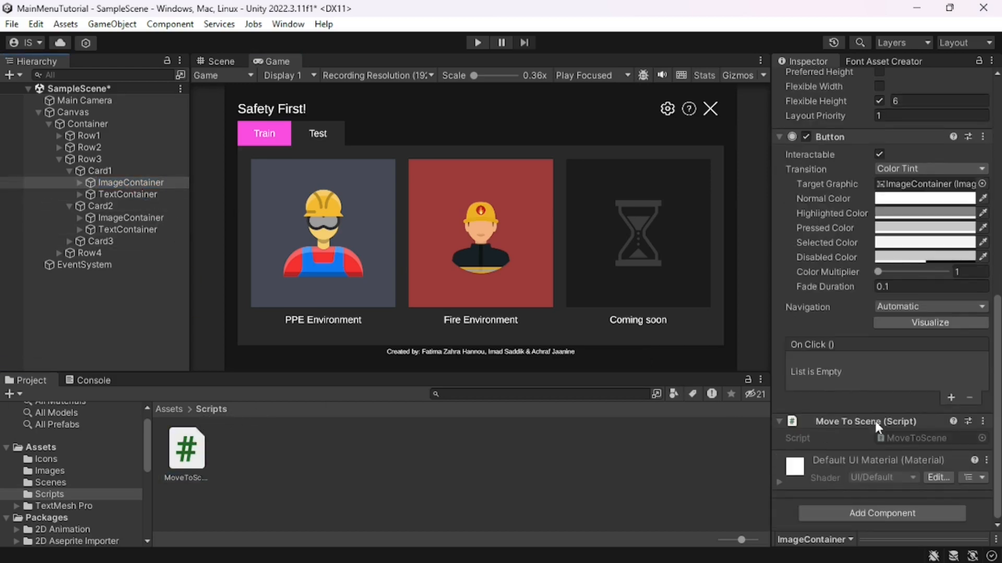
pyautogui.click(949, 399)
pyautogui.click(835, 364)
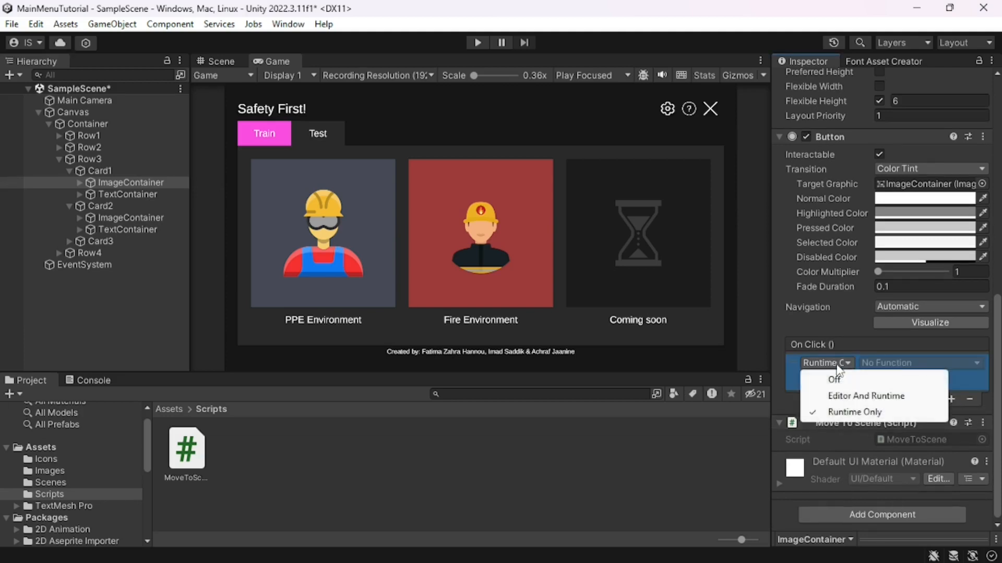
pyautogui.click(897, 366)
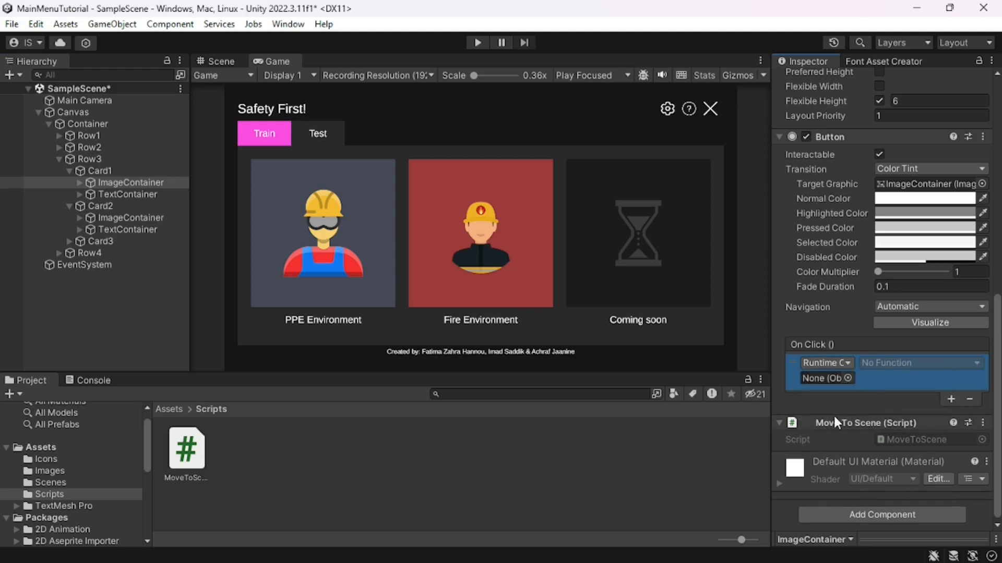
pyautogui.moveTo(822, 421); pyautogui.dragTo(824, 378)
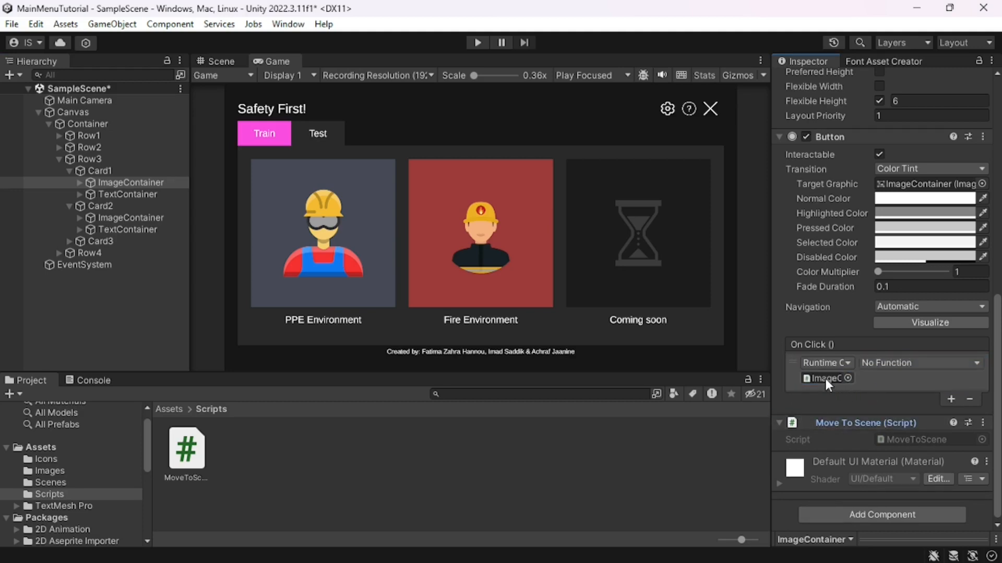
pyautogui.click(886, 360)
pyautogui.moveTo(895, 501)
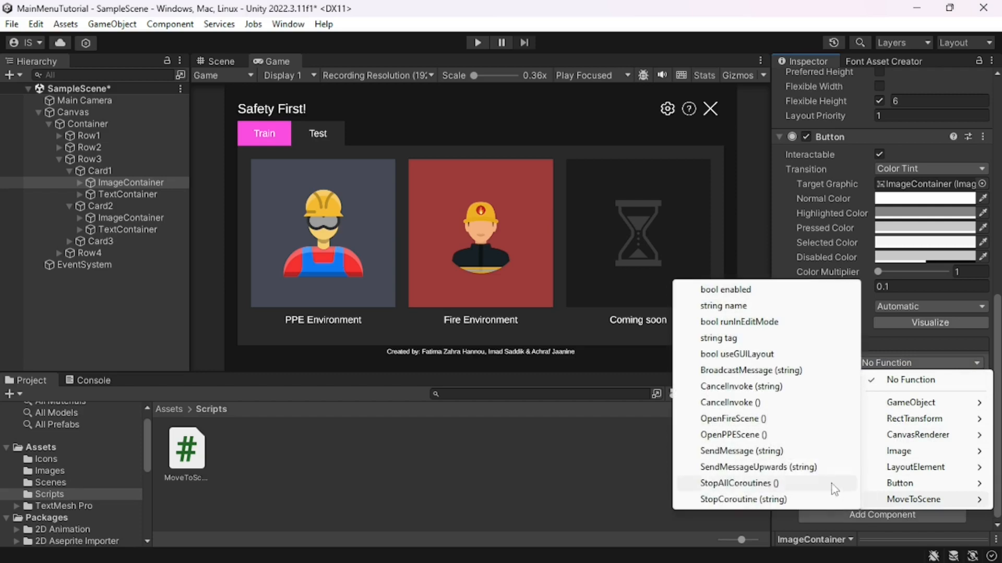
pyautogui.click(743, 433)
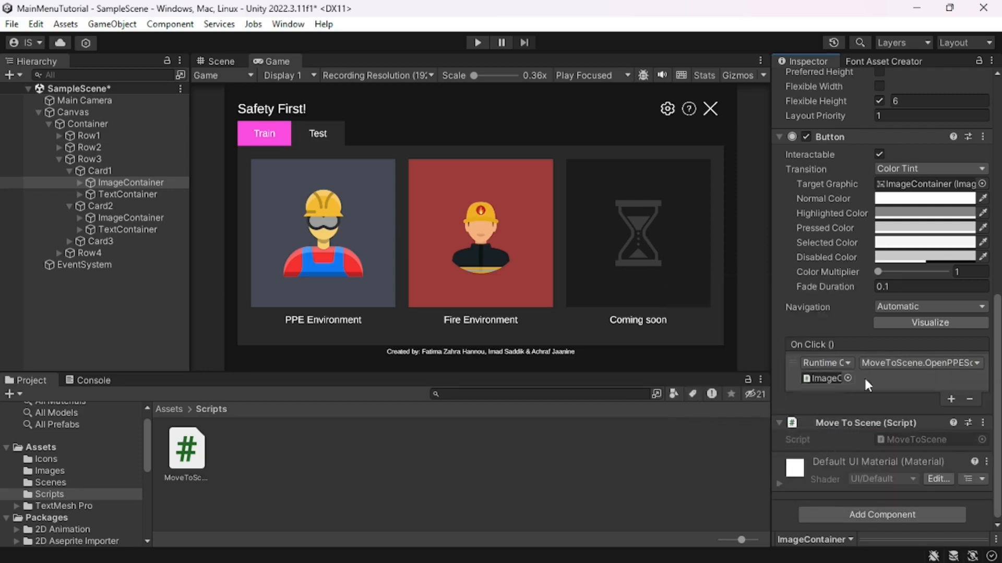
pyautogui.click(164, 215)
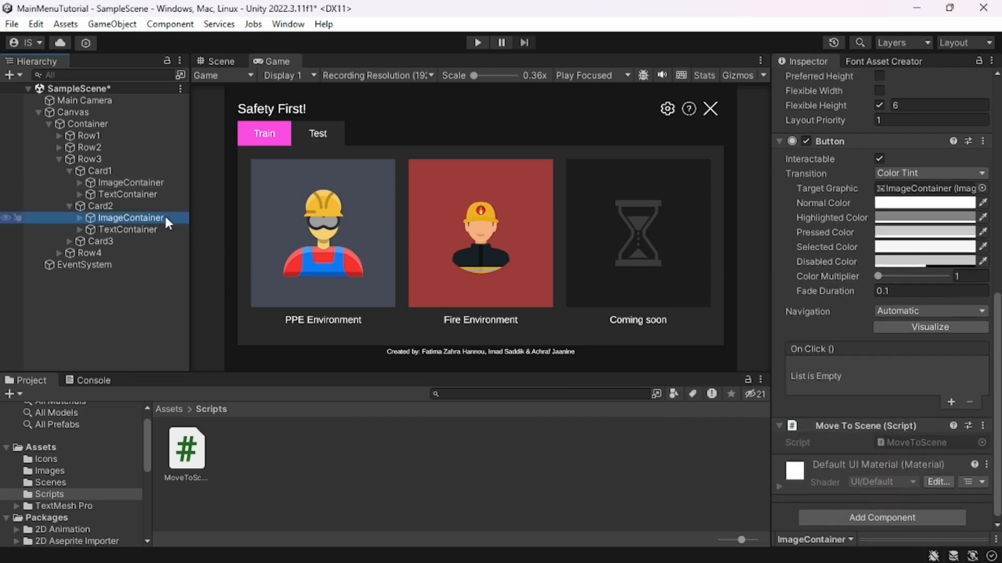
# - Add an On Click entry on Card2's ImageContainer calling MoveToScene.OpenFireScene, save, and press Play
pyautogui.click(951, 402)
pyautogui.moveTo(835, 430); pyautogui.dragTo(827, 382)
pyautogui.click(904, 368)
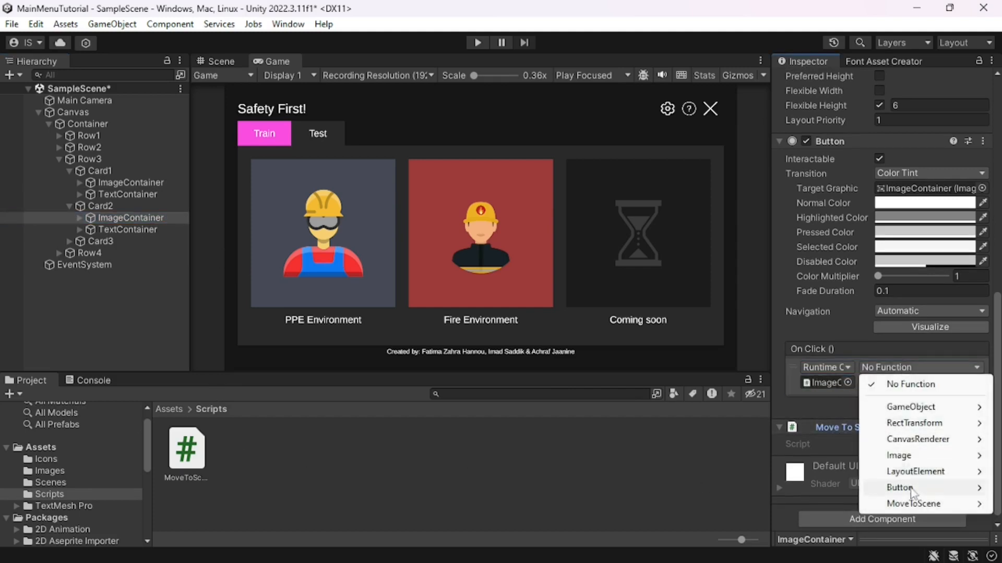
pyautogui.moveTo(913, 503)
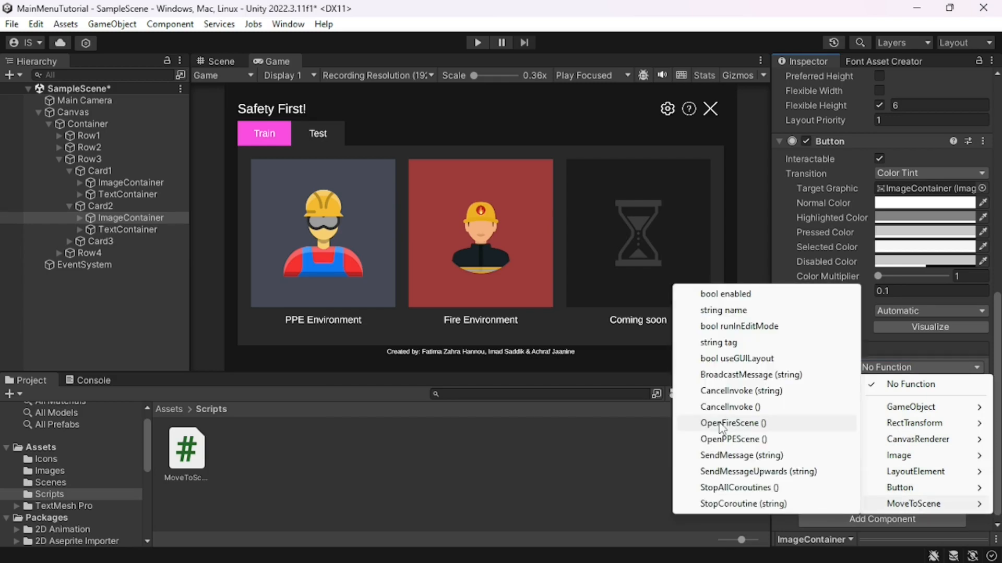
pyautogui.click(720, 423)
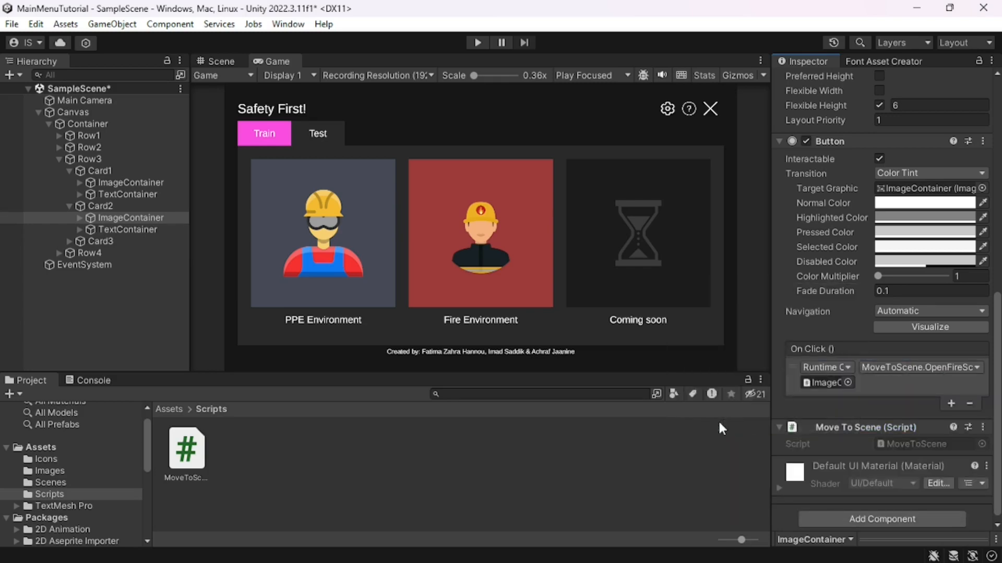
pyautogui.hotkey('ctrl', 's')
pyautogui.click(476, 43)
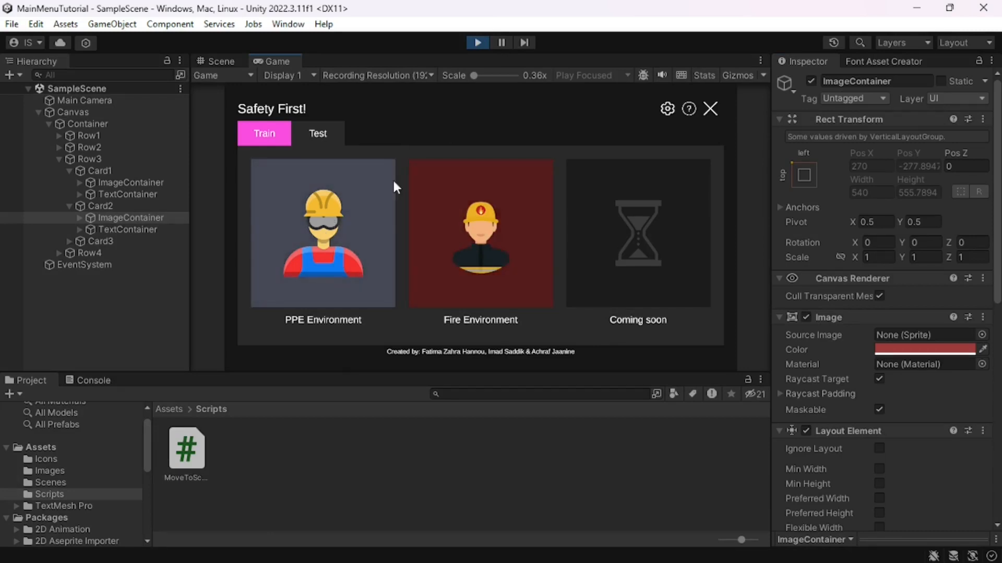
# - Play-test the PPE Environment and Fire Environment cards, then open ChangeTabColor.cs
pyautogui.click(358, 187)
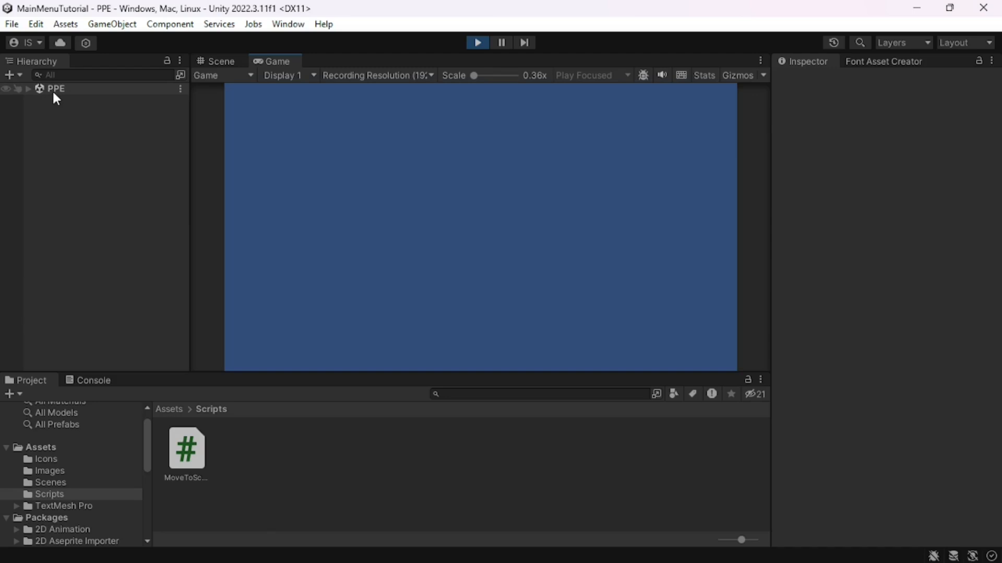
pyautogui.click(473, 46)
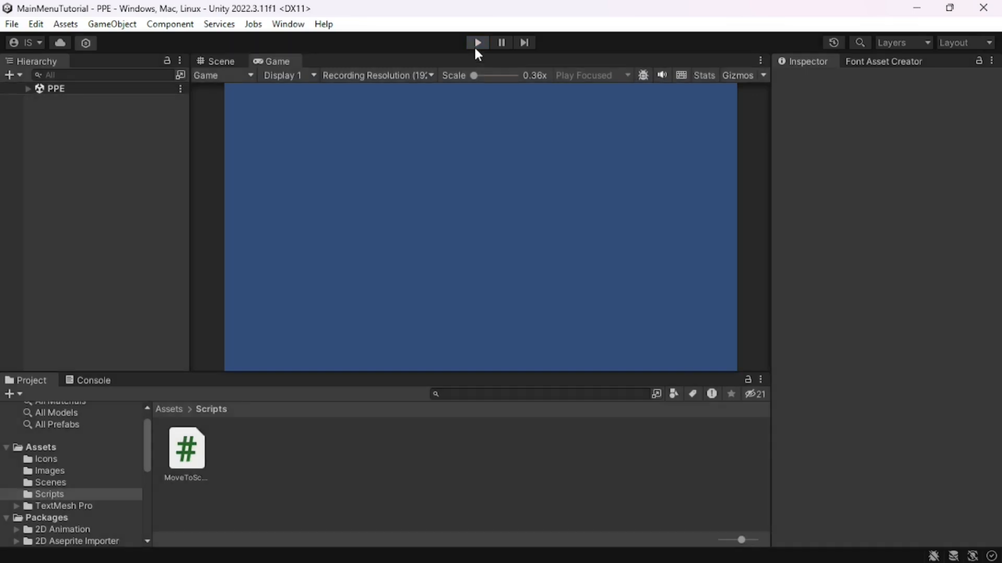
pyautogui.click(476, 42)
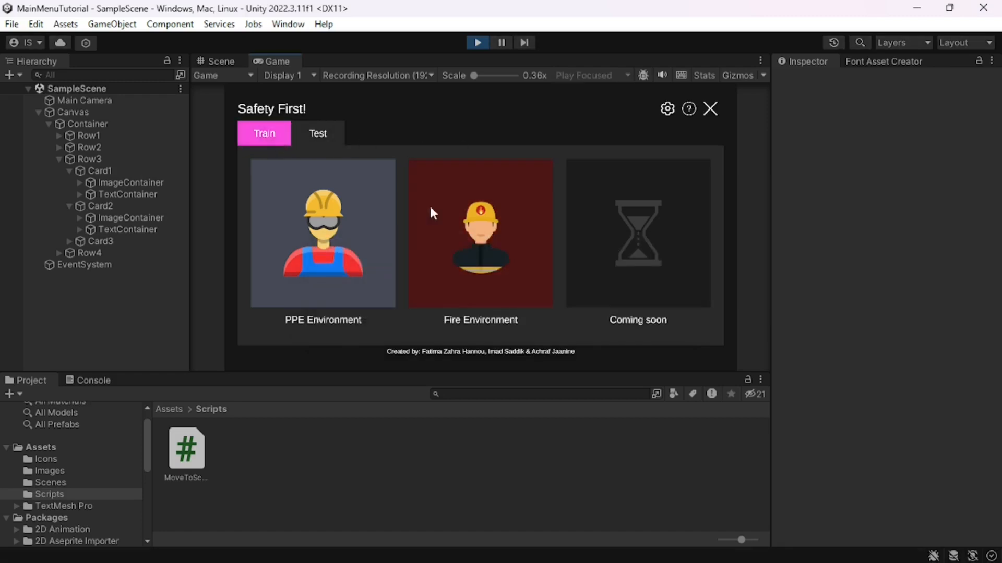
pyautogui.click(484, 240)
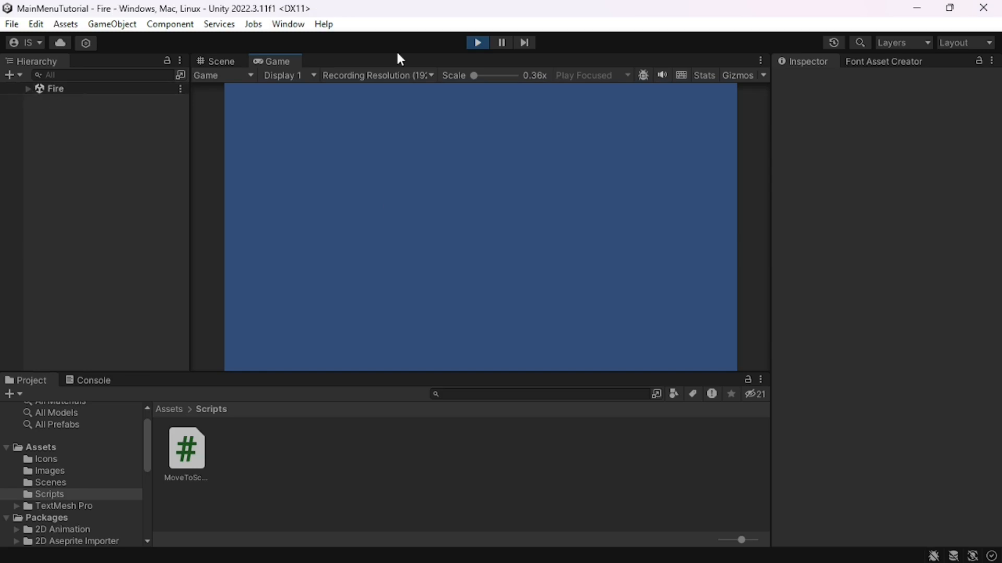
pyautogui.click(476, 43)
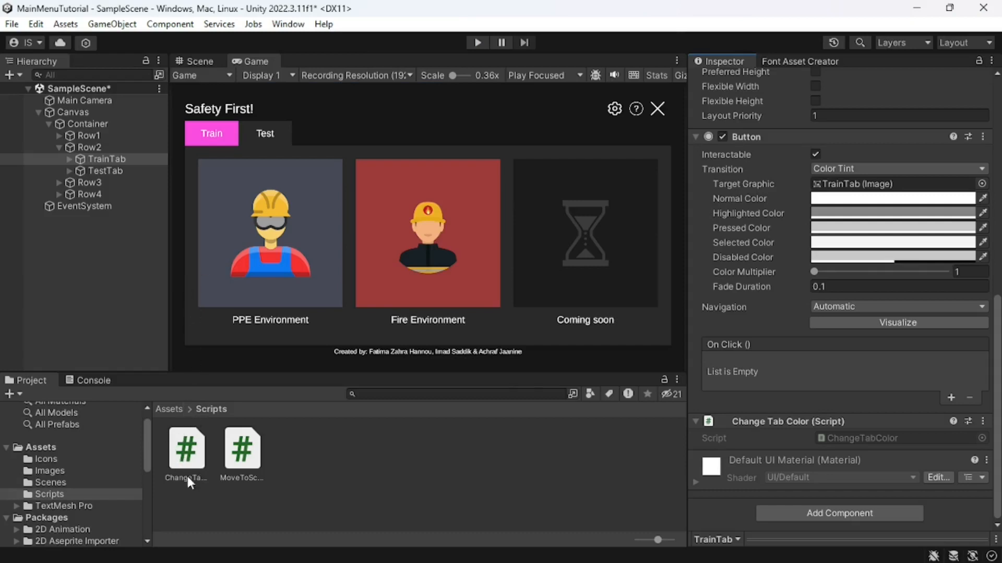
pyautogui.doubleClick(175, 465)
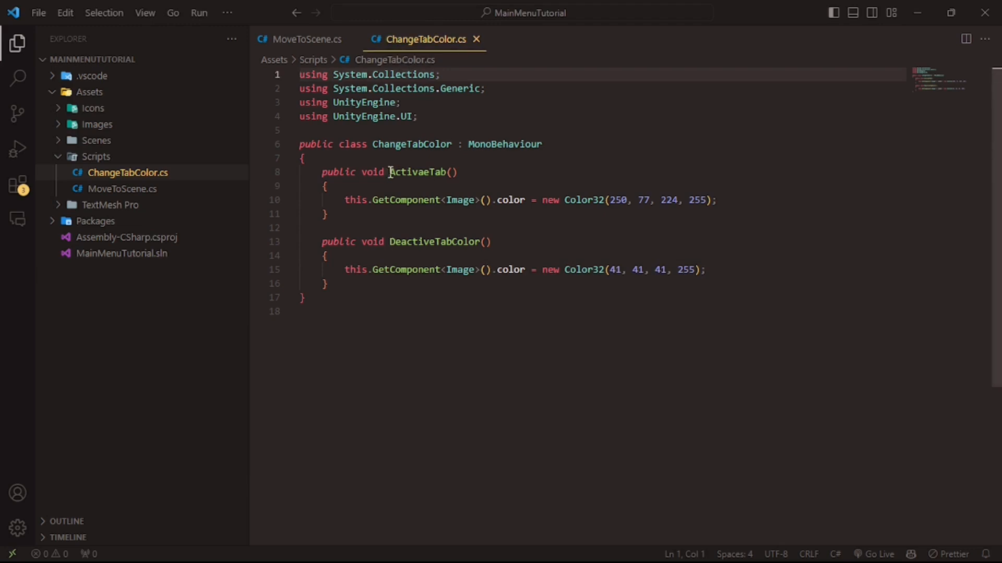
# - Correct the method name ActivaeTab to ActiveTab on line 8
pyautogui.moveTo(324, 171); pyautogui.dragTo(364, 283)
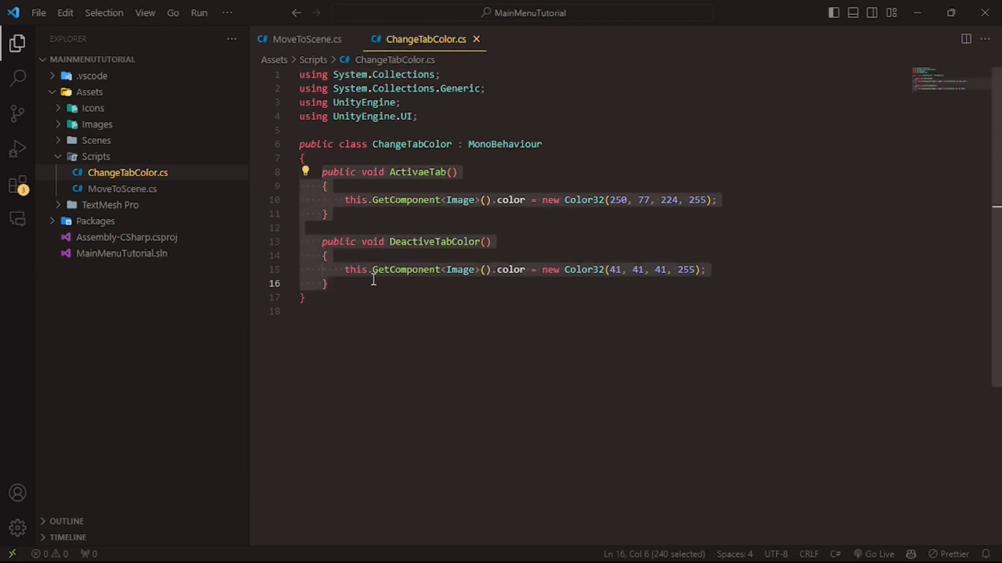
pyautogui.moveTo(433, 119); pyautogui.dragTo(304, 119)
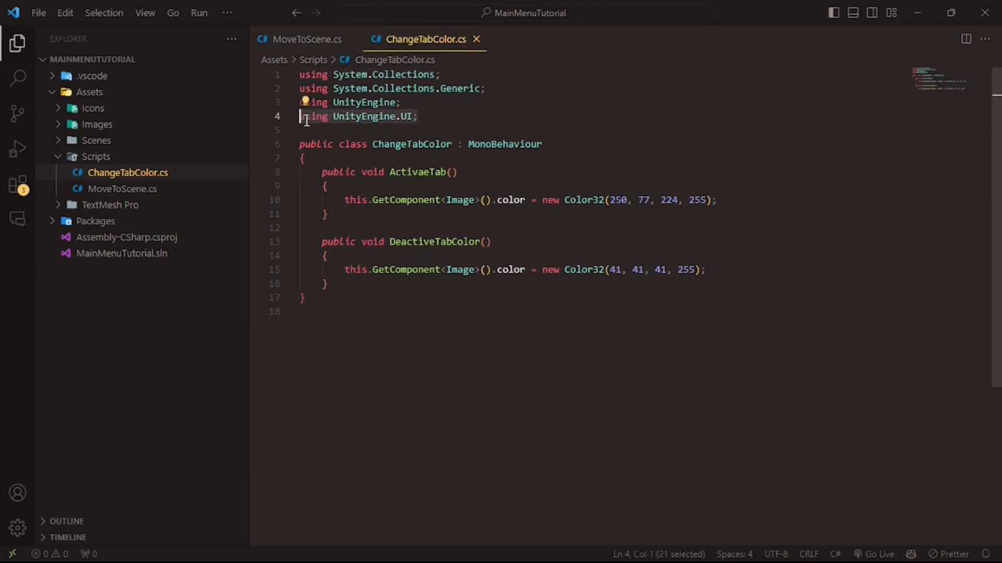
pyautogui.click(438, 119)
pyautogui.moveTo(322, 172); pyautogui.dragTo(373, 273)
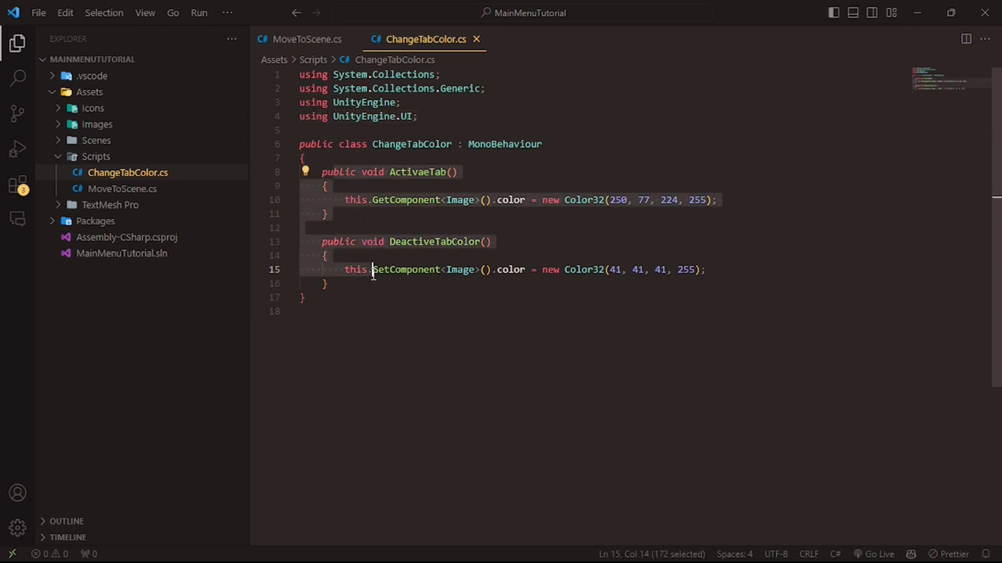
pyautogui.click(418, 172)
pyautogui.write('t')
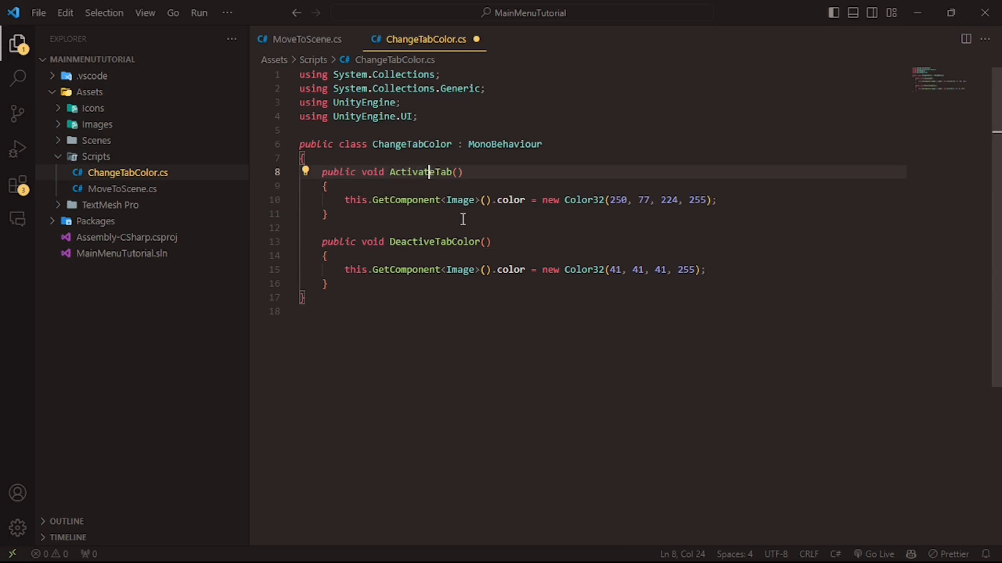
pyautogui.moveTo(389, 242); pyautogui.dragTo(440, 241)
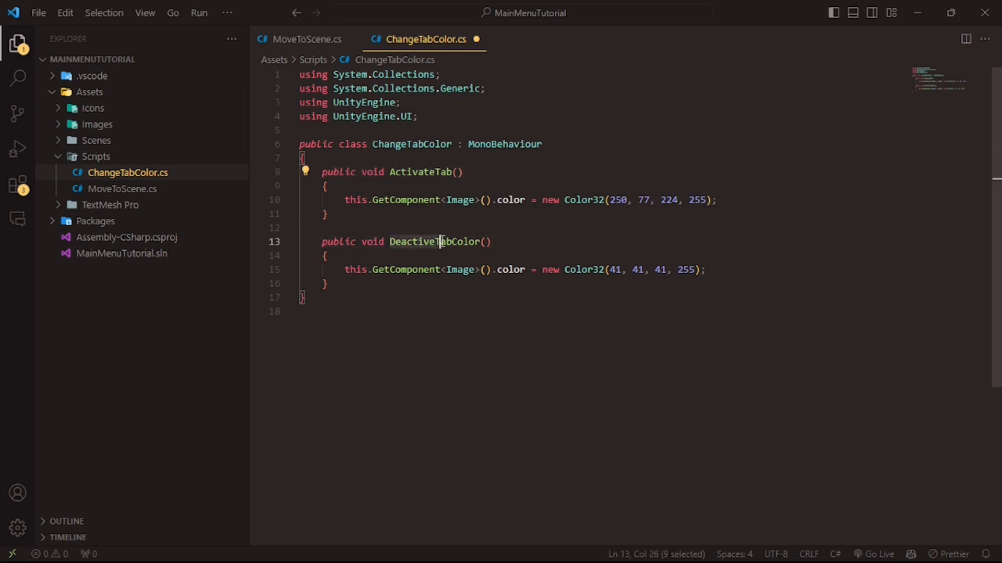
pyautogui.click(429, 172)
pyautogui.press('BackSpace')
pyautogui.press('BackSpace')
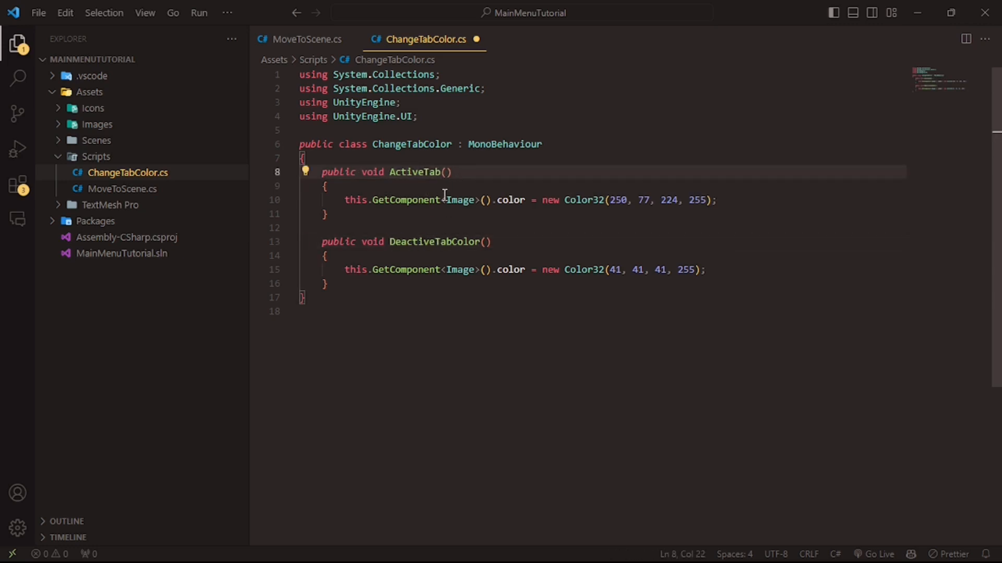
# - Confirm that Color32(250, 77, 224, 255) matches TrainTab's pink Image colour, then save the script
pyautogui.moveTo(344, 200); pyautogui.dragTo(496, 200)
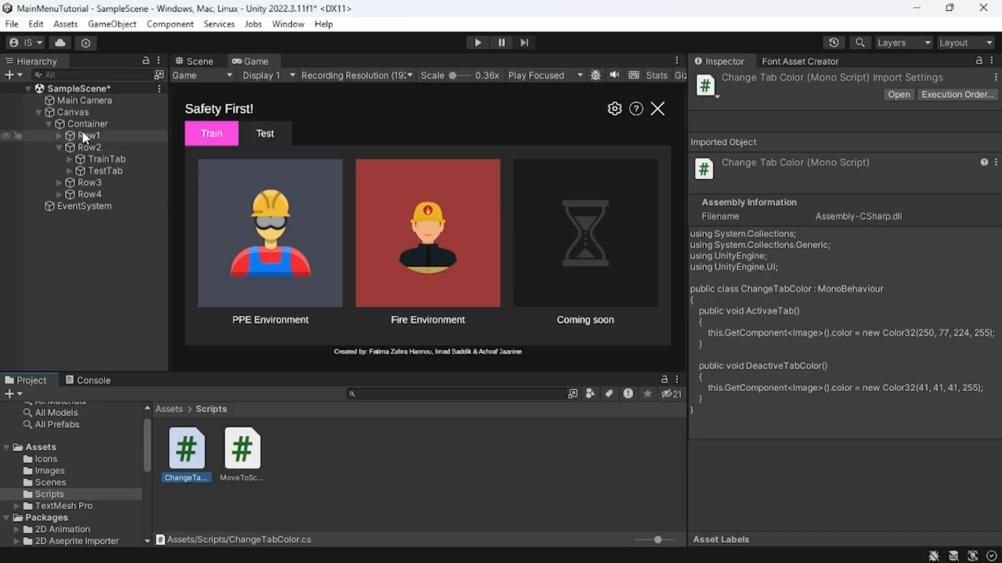
pyautogui.click(101, 158)
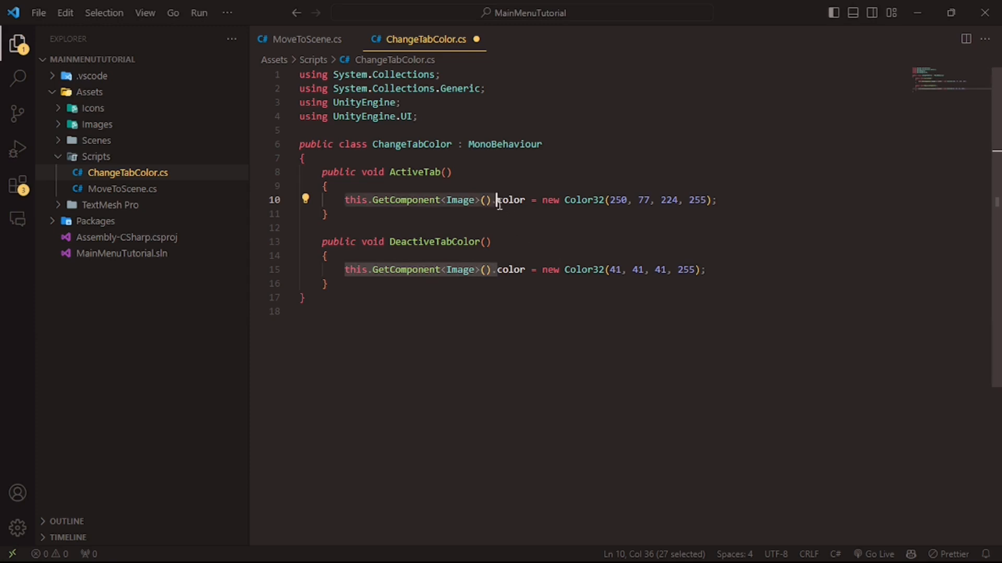
pyautogui.click(499, 201)
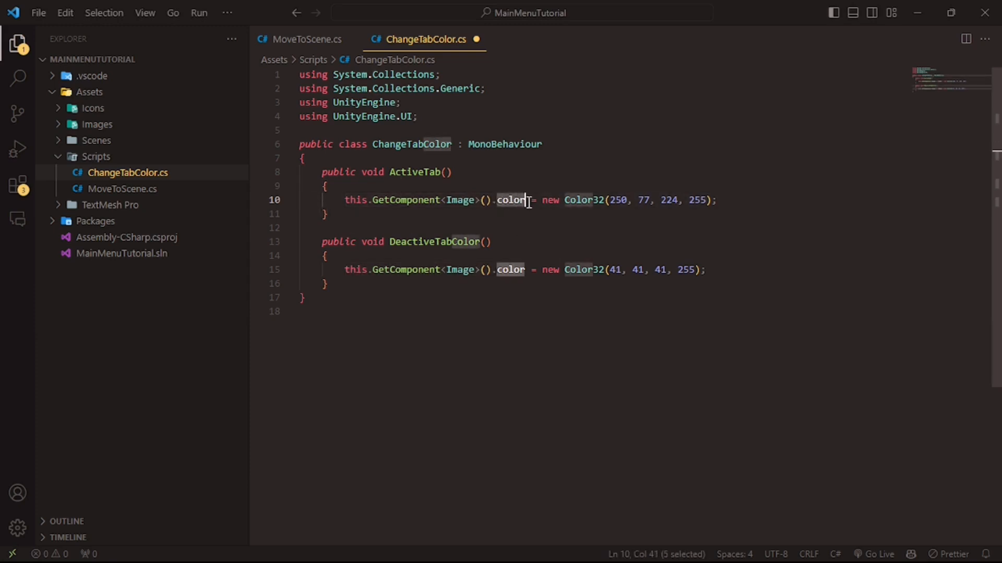
pyautogui.moveTo(536, 201); pyautogui.dragTo(707, 200)
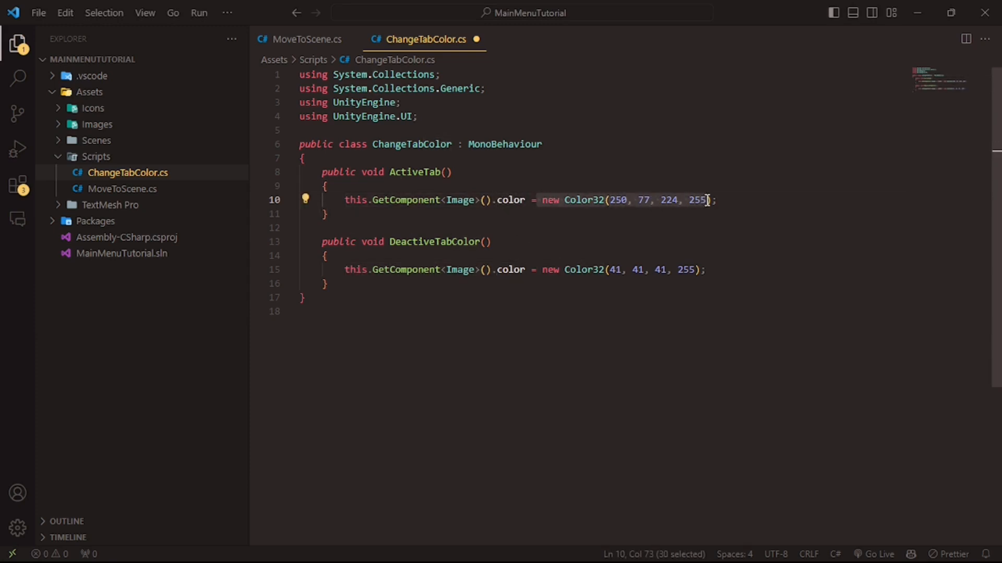
pyautogui.click(614, 201)
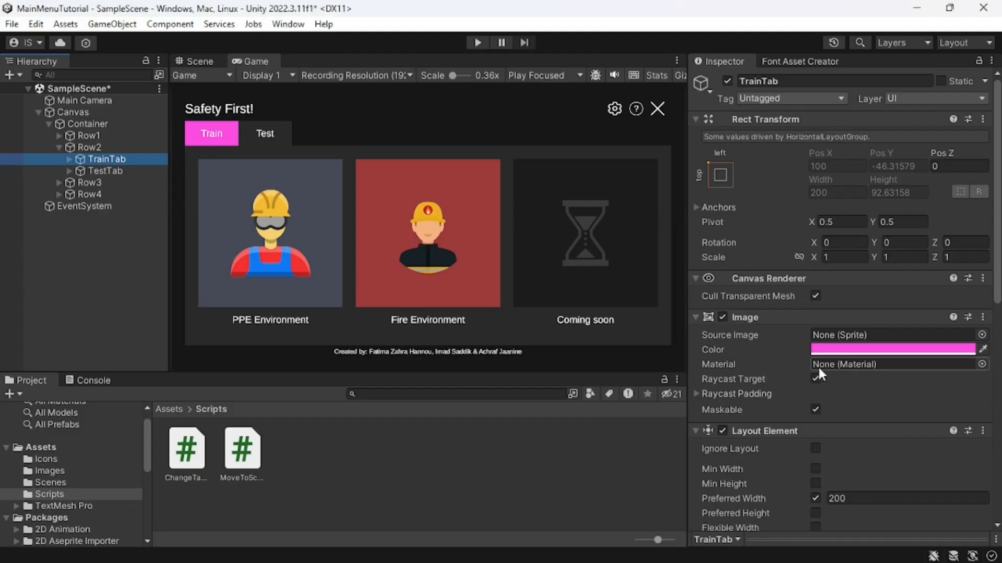
pyautogui.click(849, 351)
pyautogui.click(972, 438)
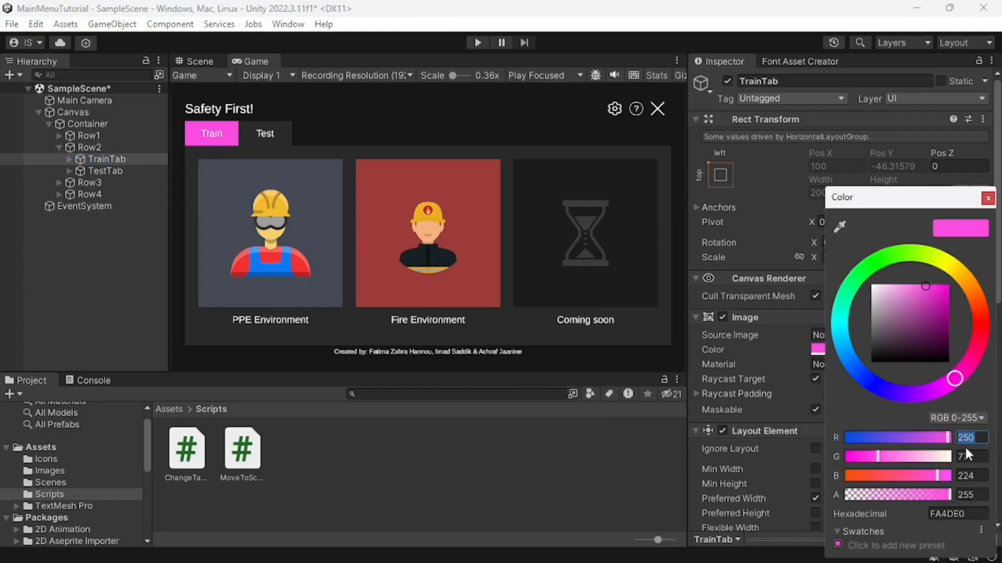
pyautogui.click(974, 475)
pyautogui.click(987, 198)
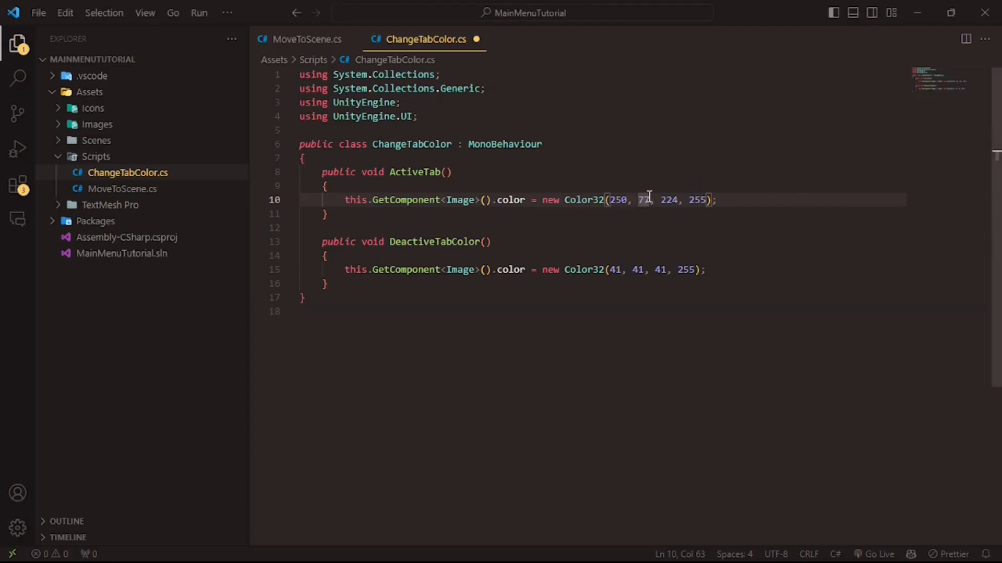
pyautogui.click(496, 200)
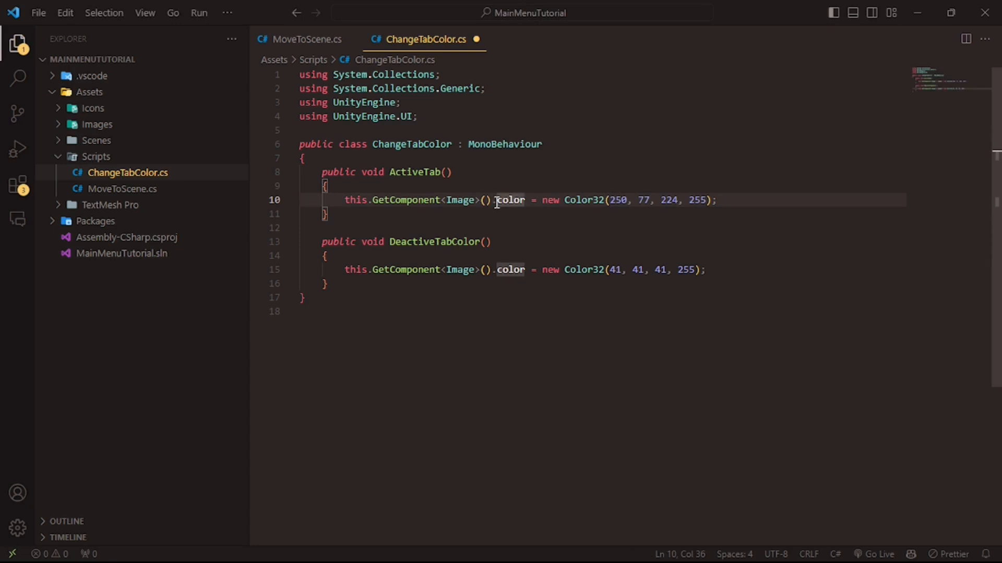
pyautogui.hotkey('ctrl', 's')
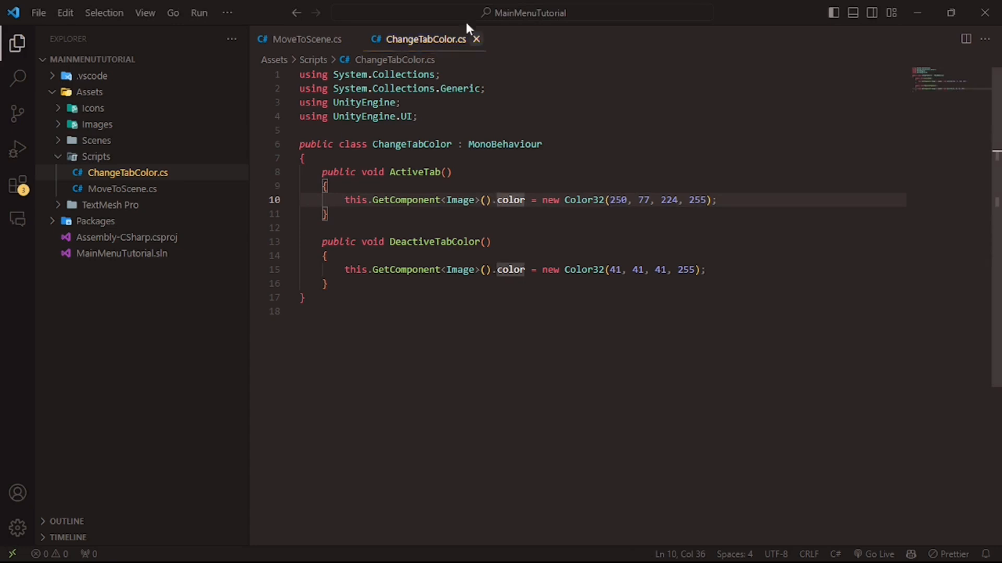
# - Attach the ChangeTabColor script to the TrainTab and TestTab objects
pyautogui.click(917, 13)
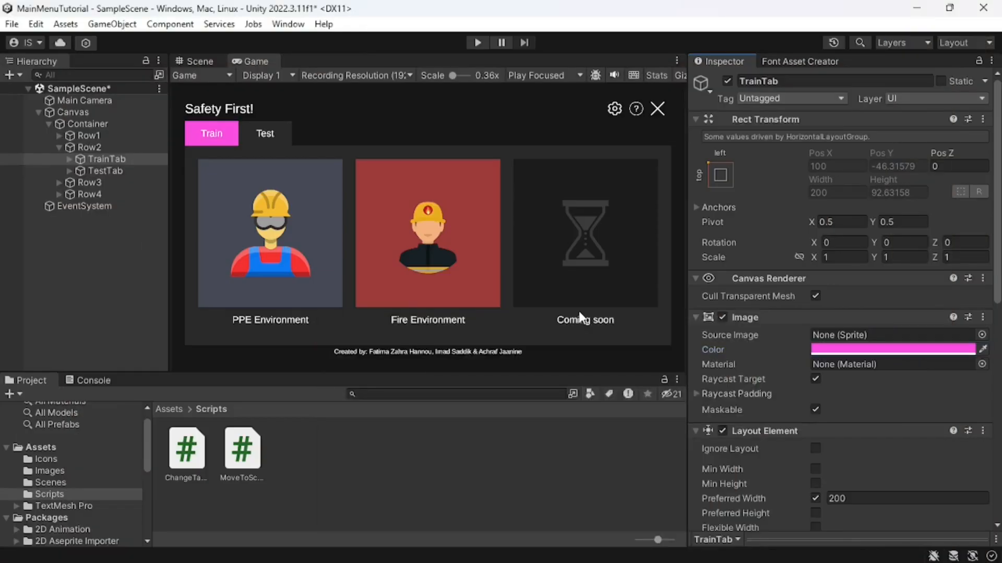
pyautogui.click(114, 169)
pyautogui.click(111, 160)
pyautogui.moveTo(187, 448); pyautogui.dragTo(106, 171)
pyautogui.click(111, 159)
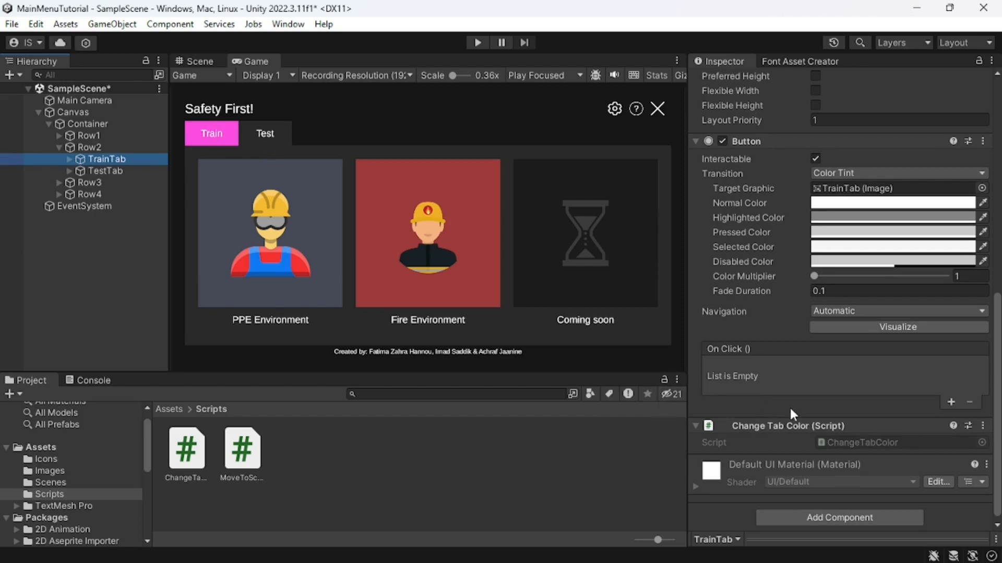
# - Add an On Click entry on TrainTab's Button that calls ChangeTabColor.ActiveTab on TrainTab
pyautogui.click(950, 403)
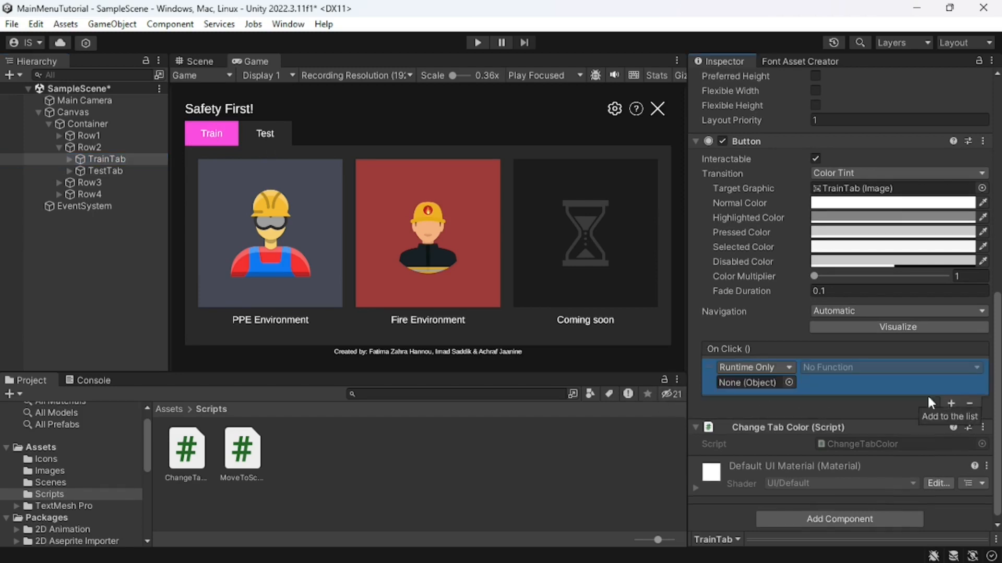
pyautogui.moveTo(101, 156); pyautogui.dragTo(750, 381)
pyautogui.click(809, 368)
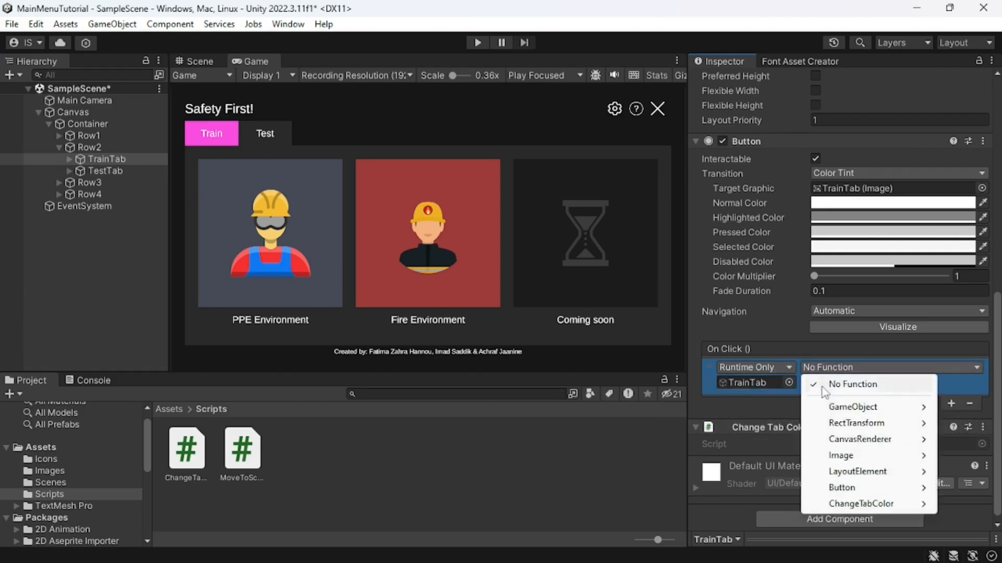
pyautogui.moveTo(837, 505)
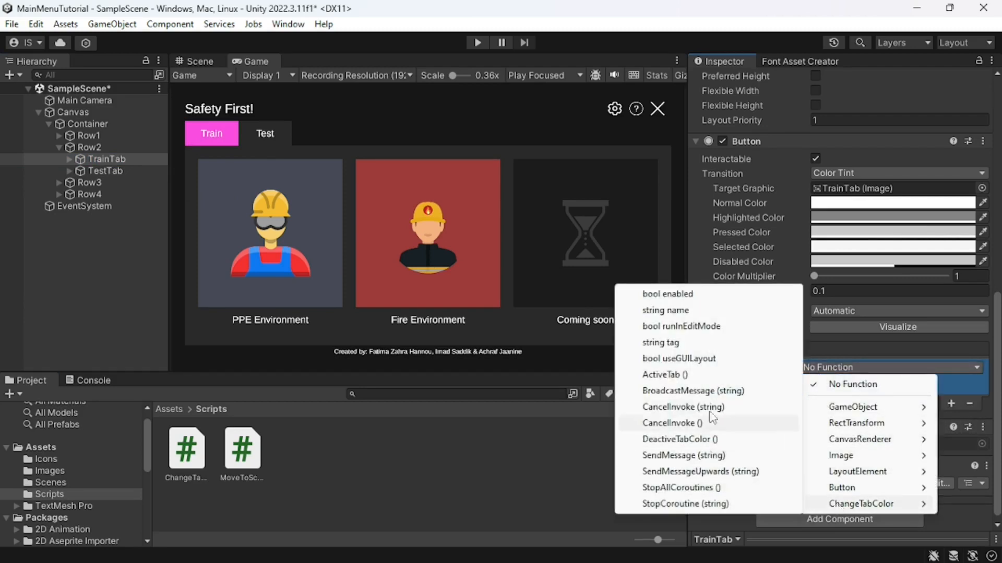
pyautogui.click(673, 375)
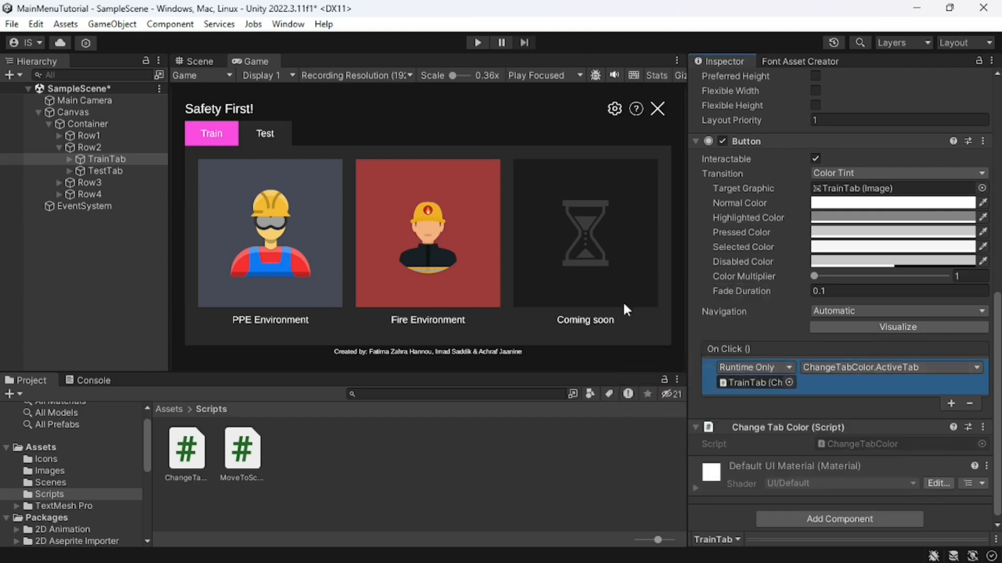
# - Add a second TrainTab On Click entry that targets TestTab
pyautogui.click(949, 404)
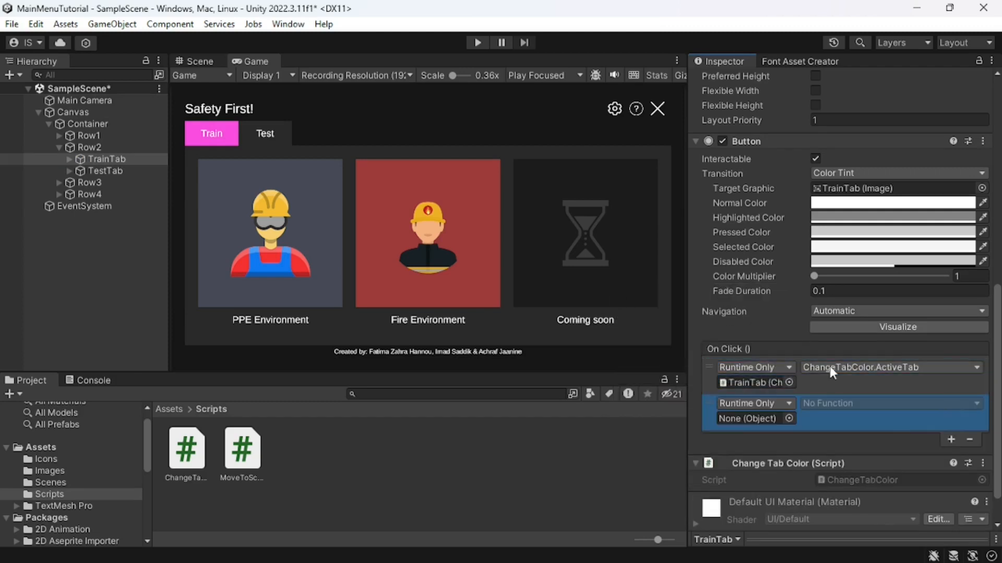
pyautogui.moveTo(126, 169); pyautogui.dragTo(740, 416)
pyautogui.click(838, 403)
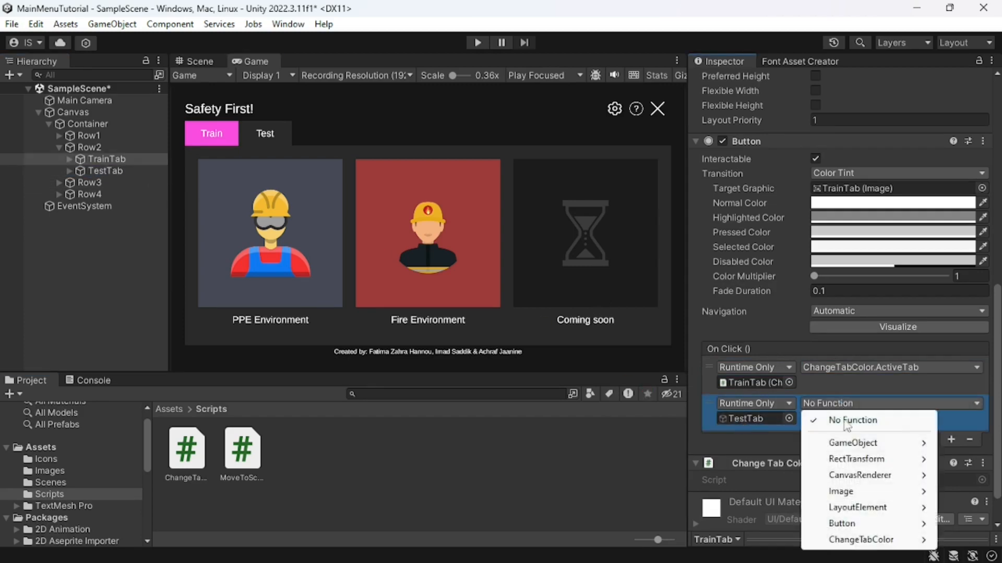
# - Set TrainTab's second click entry to call DeactiveTabColor on TestTab
pyautogui.moveTo(862, 540)
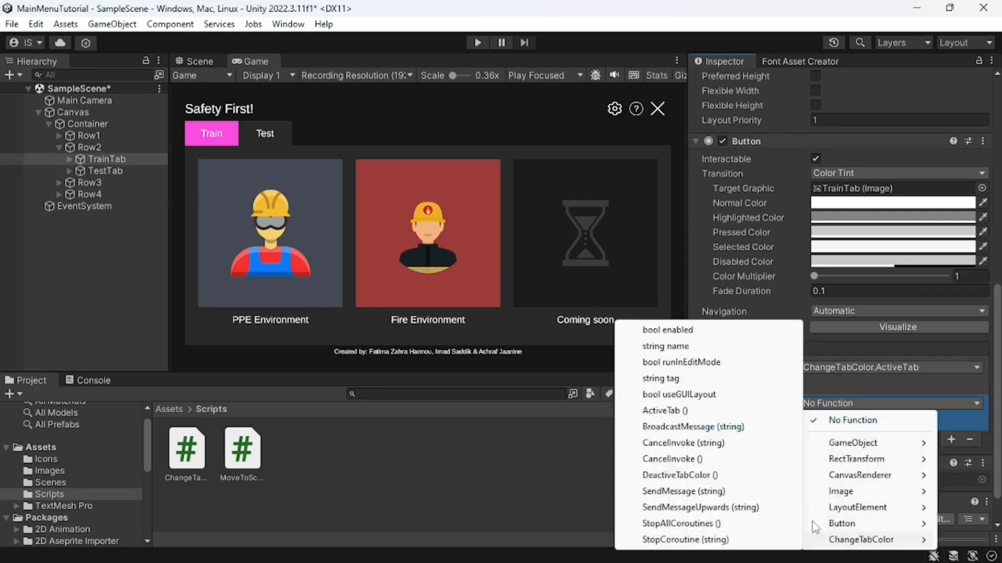
pyautogui.click(699, 476)
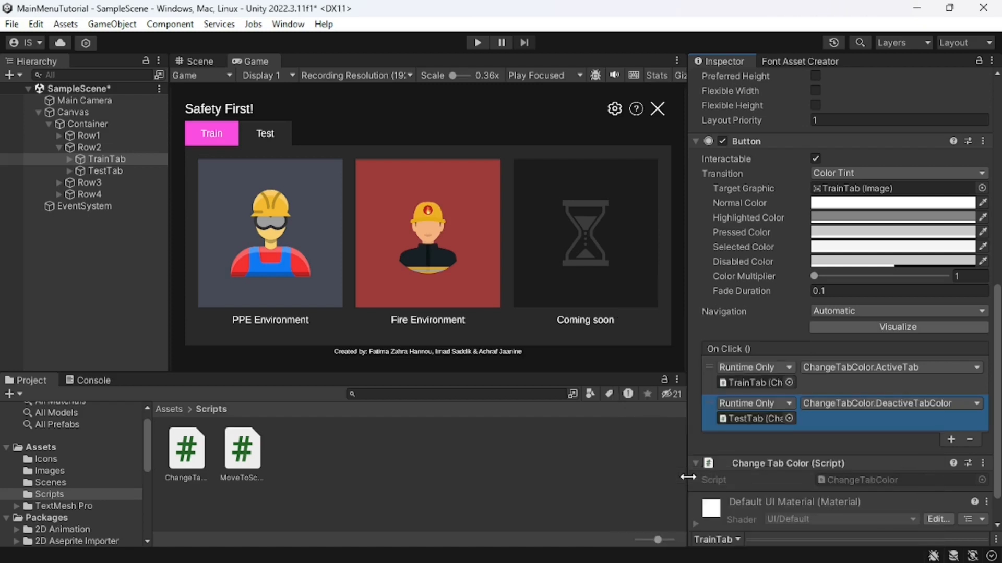
pyautogui.click(112, 170)
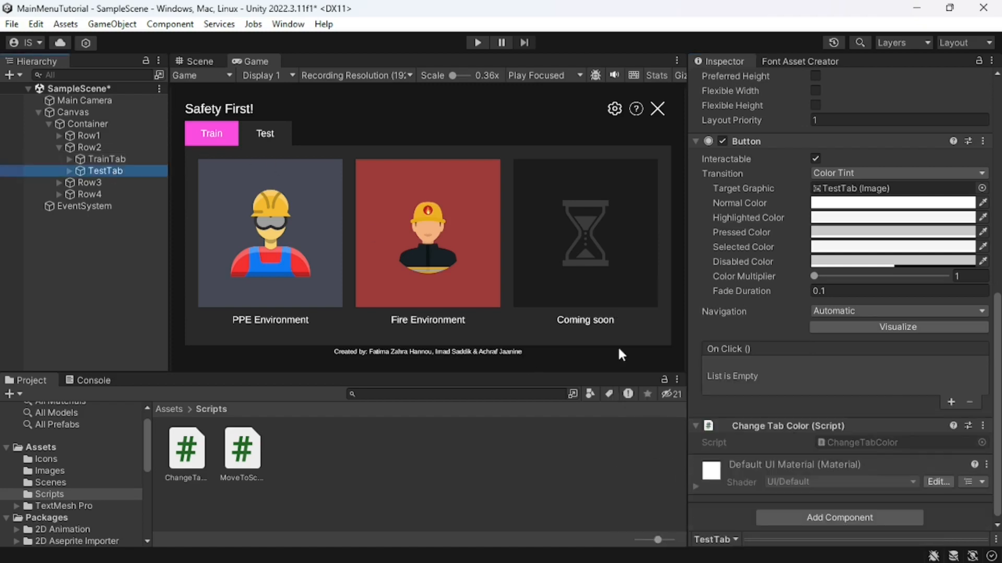
# - Add a TestTab On Click entry that calls DeactiveTabColor on TrainTab
pyautogui.click(948, 402)
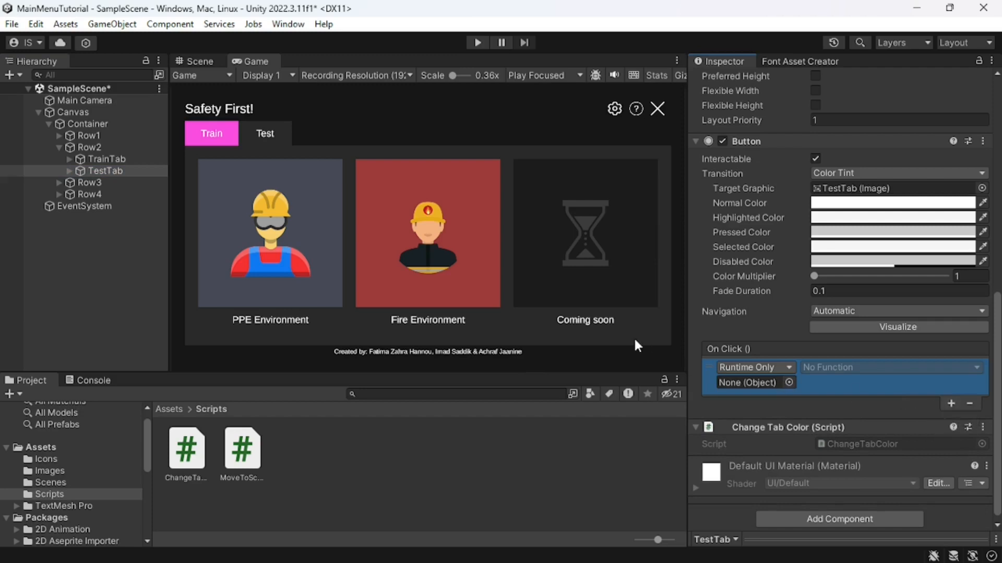
pyautogui.click(89, 160)
pyautogui.moveTo(86, 155); pyautogui.dragTo(750, 387)
pyautogui.click(844, 366)
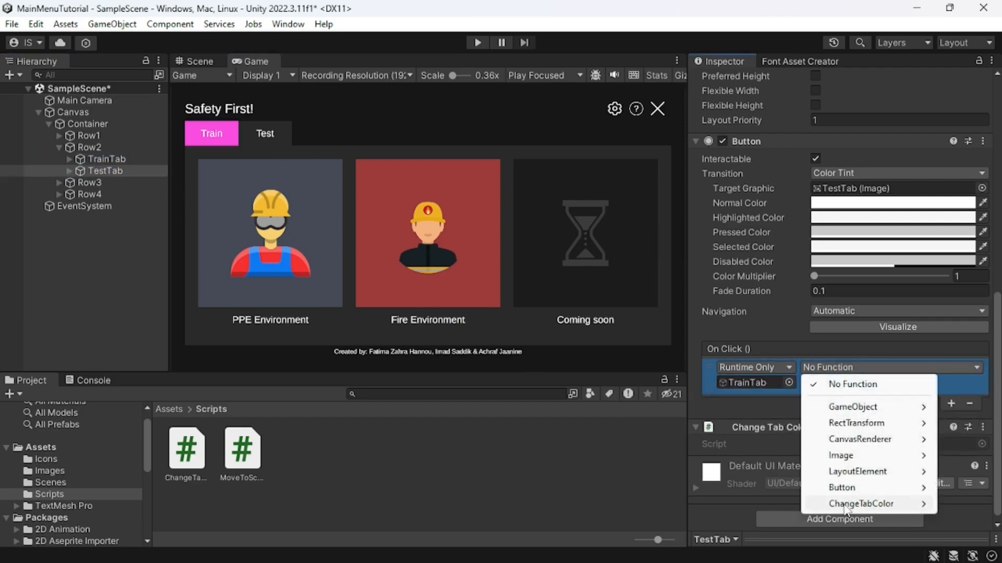
pyautogui.moveTo(856, 504)
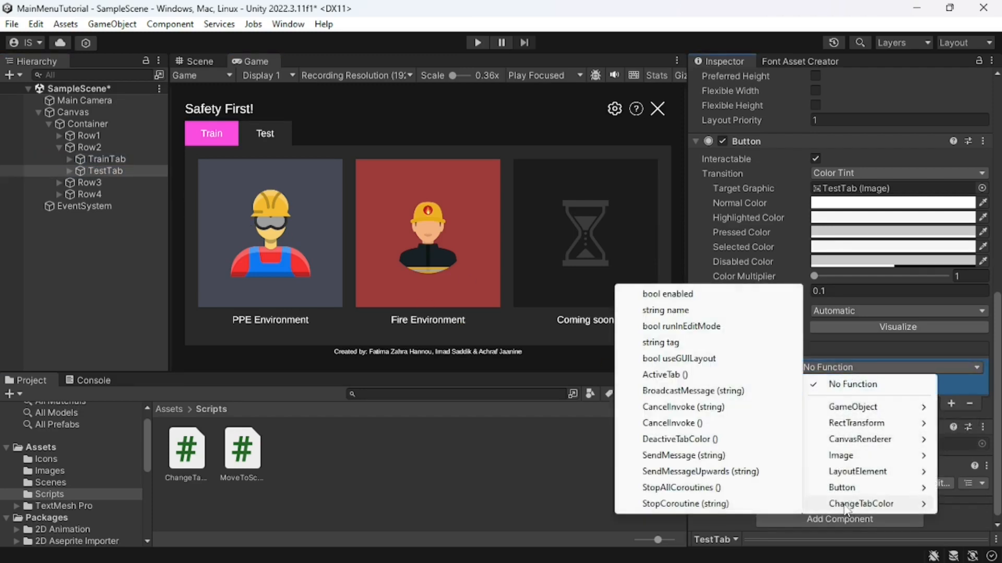
pyautogui.click(680, 439)
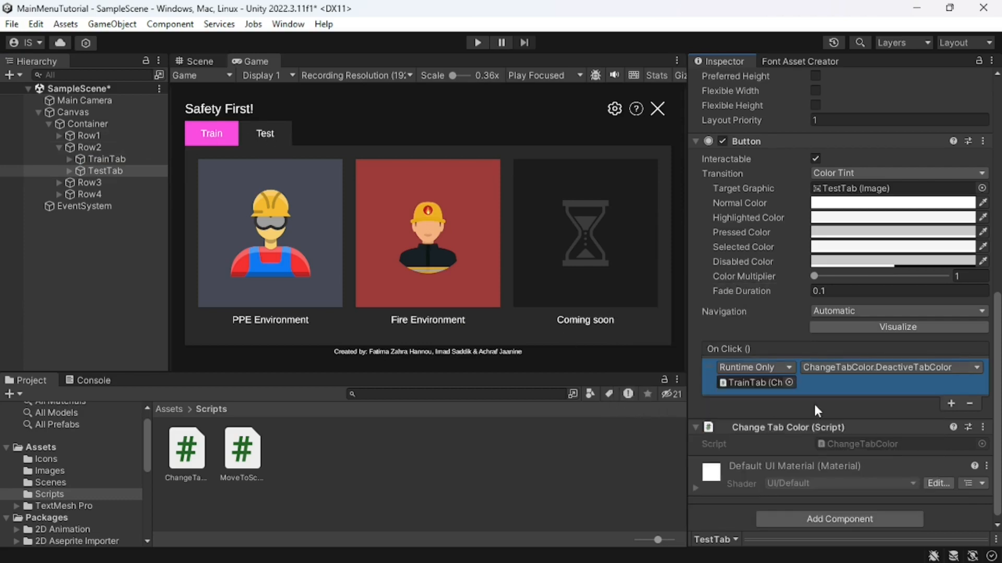
# - Add a second TestTab On Click entry that calls ChangeTabColor.ActiveTab on TestTab
pyautogui.click(950, 403)
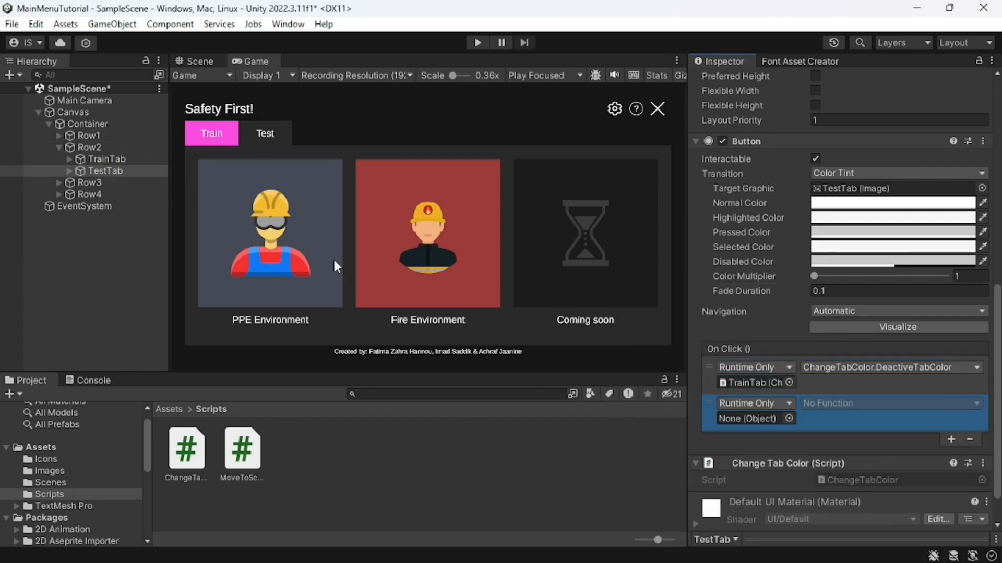
pyautogui.moveTo(111, 170); pyautogui.dragTo(764, 421)
pyautogui.click(830, 403)
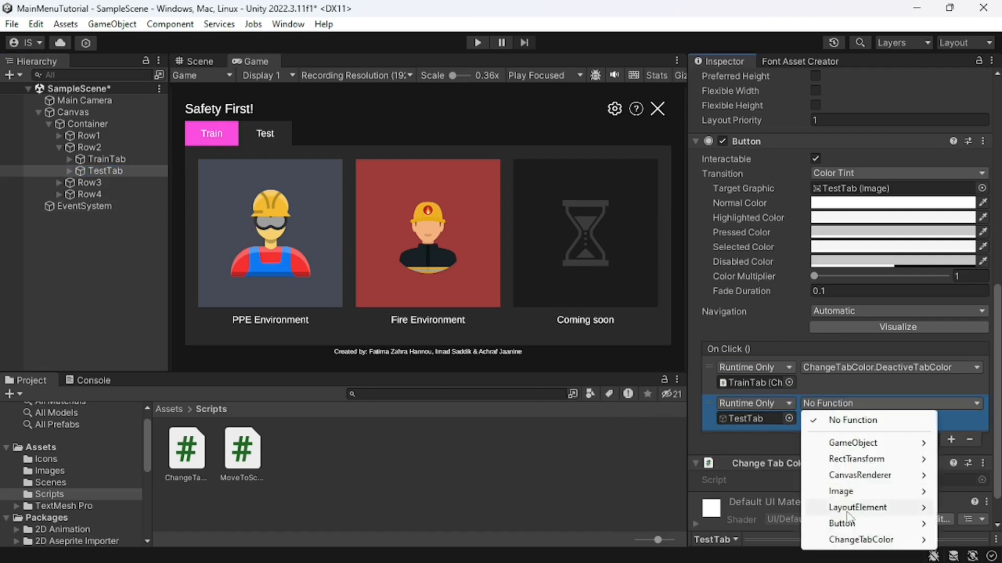
pyautogui.moveTo(861, 539)
pyautogui.click(678, 411)
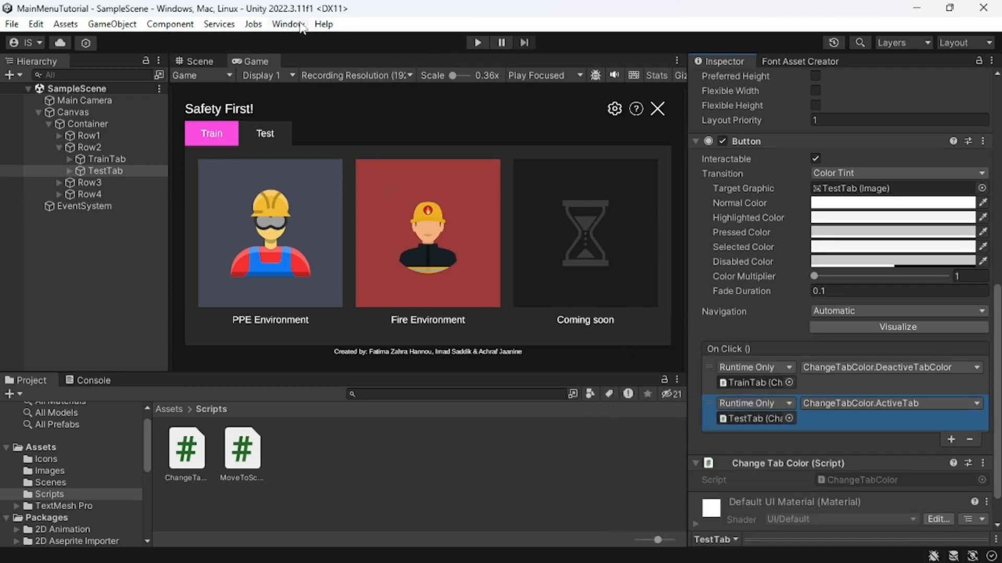
pyautogui.click(475, 42)
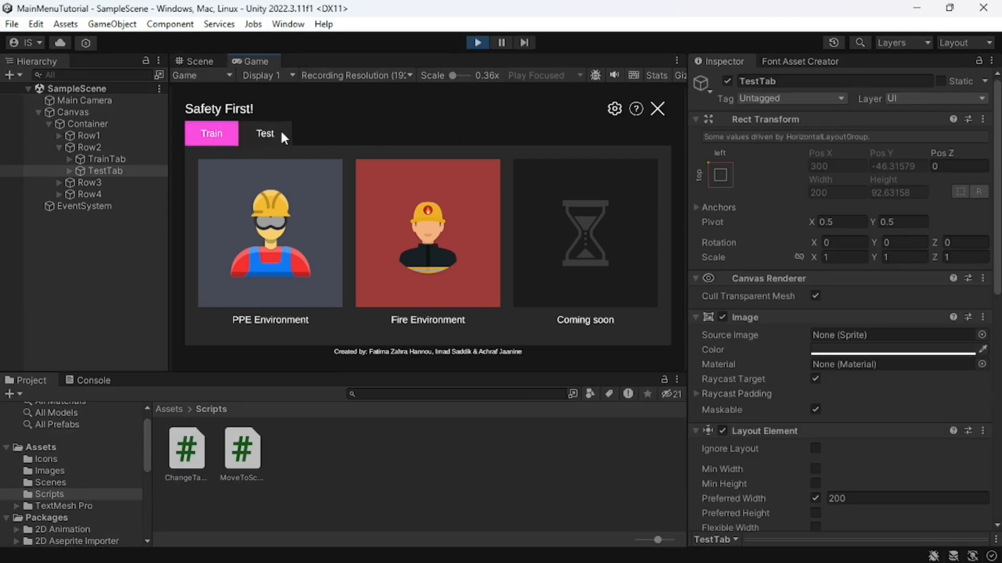
pyautogui.click(261, 131)
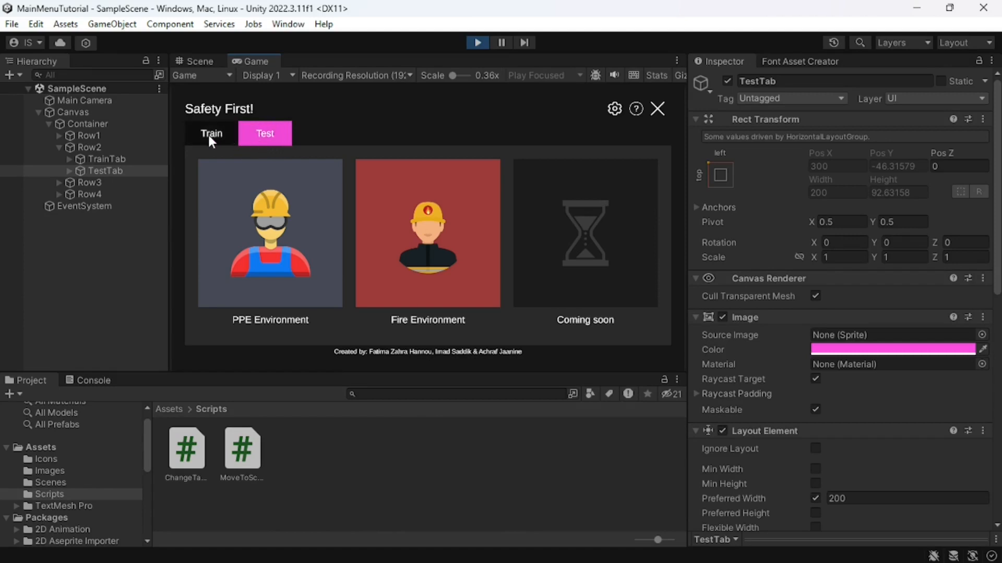
pyautogui.click(211, 140)
pyautogui.click(256, 132)
pyautogui.click(209, 129)
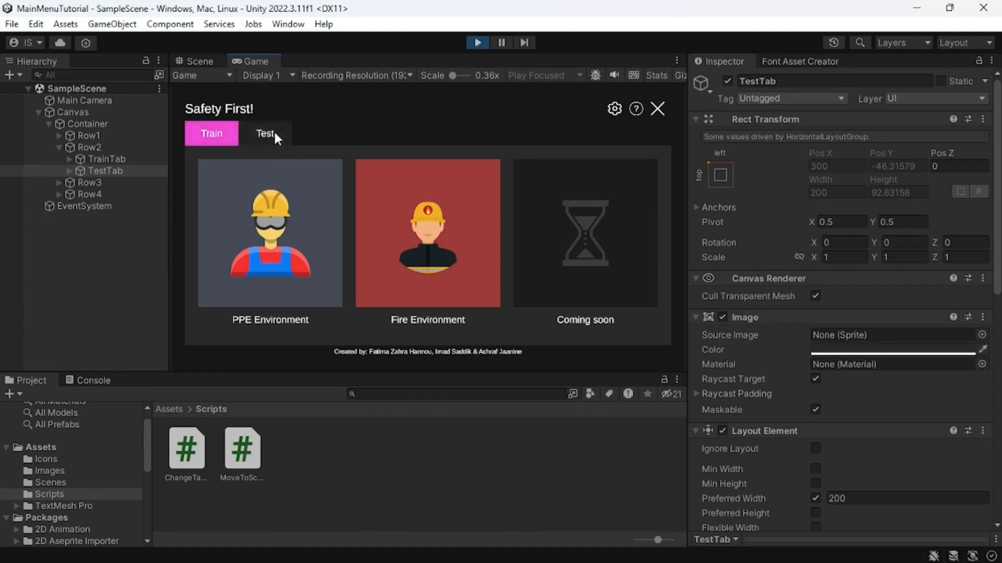
pyautogui.click(273, 130)
pyautogui.click(219, 130)
pyautogui.click(251, 132)
pyautogui.click(219, 129)
pyautogui.click(260, 129)
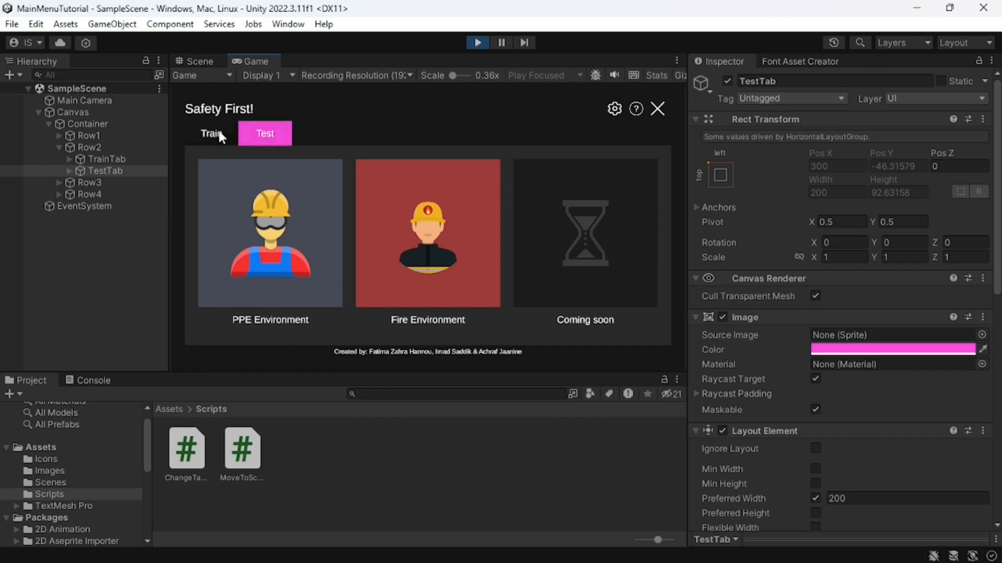
pyautogui.click(217, 129)
pyautogui.click(261, 133)
pyautogui.click(214, 130)
pyautogui.click(477, 42)
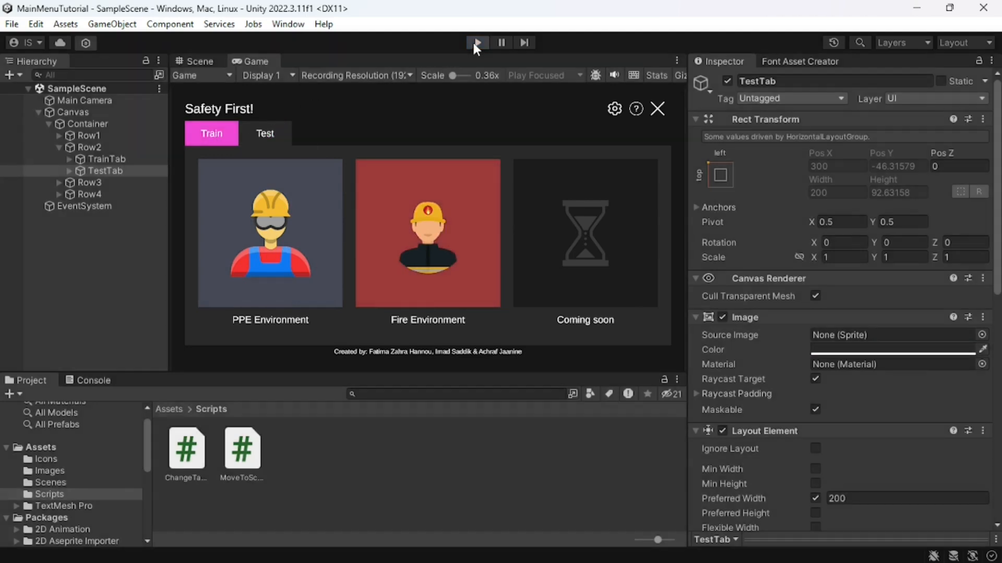
# - Duplicate Row3, then rename the original Row3Train and the copy Row3Test
pyautogui.click(59, 147)
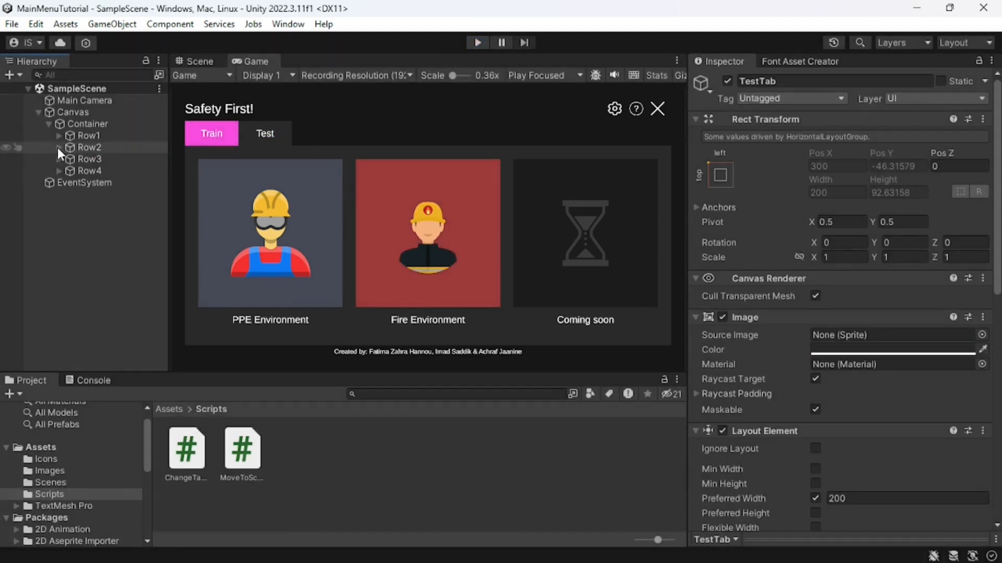
pyautogui.click(87, 159)
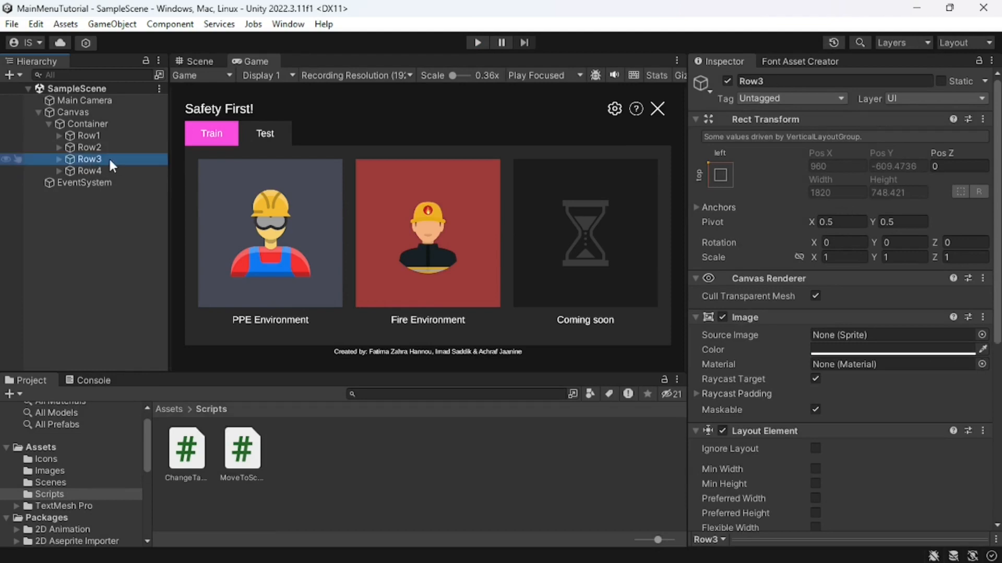
pyautogui.hotkey('ctrl', 'd')
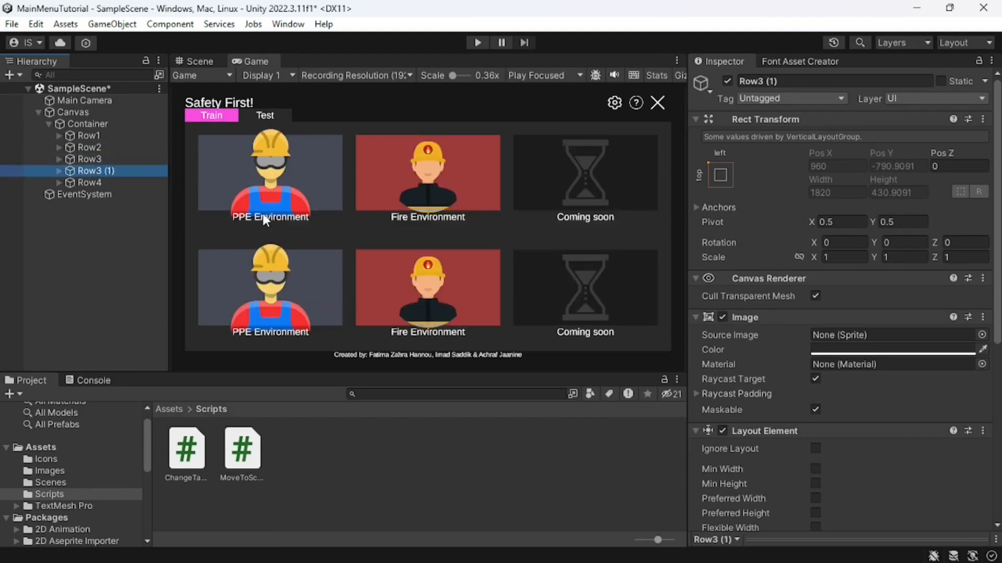
pyautogui.click(98, 157)
pyautogui.click(99, 158)
pyautogui.write('T')
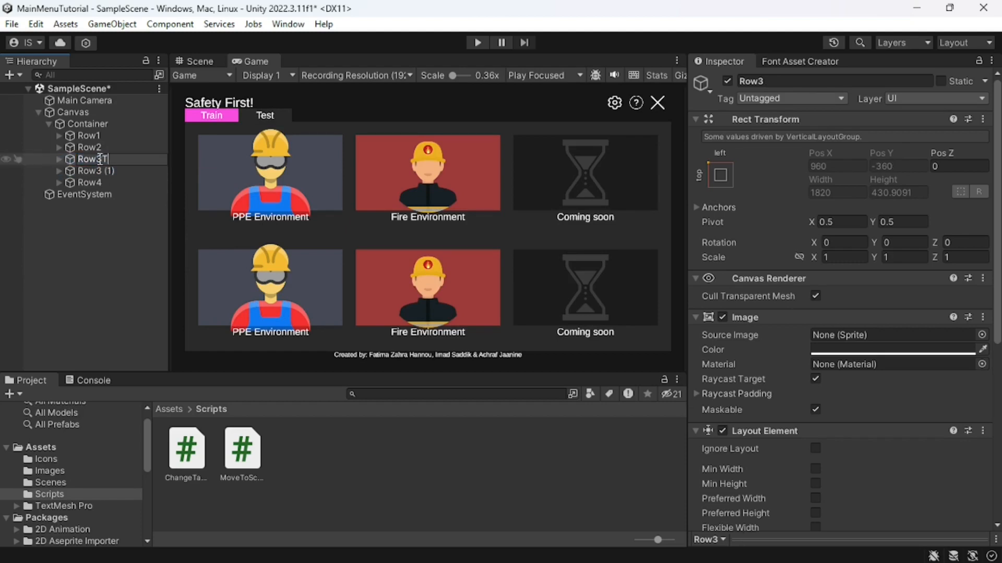
pyautogui.write('rain')
pyautogui.press('Return')
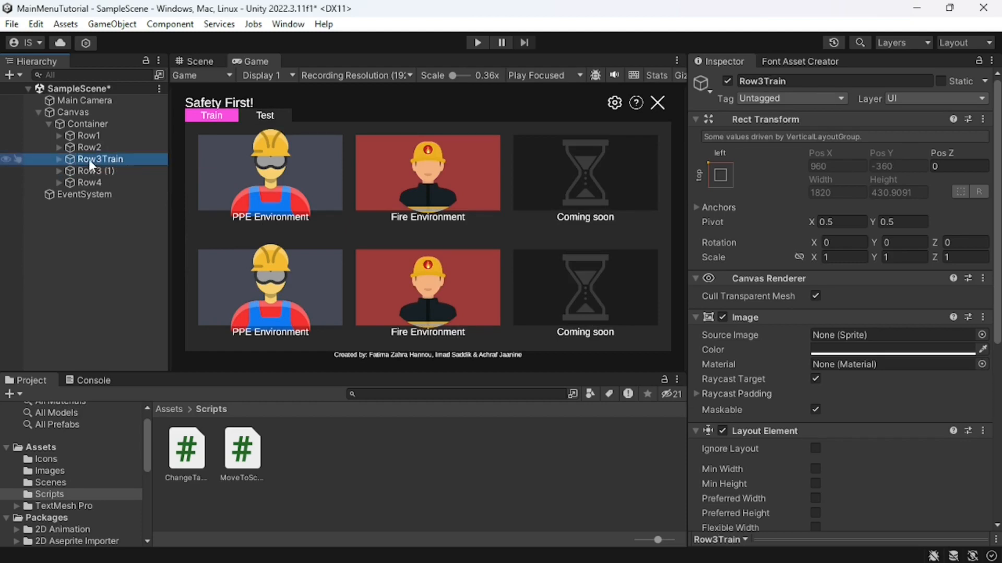
pyautogui.click(113, 171)
pyautogui.click(116, 170)
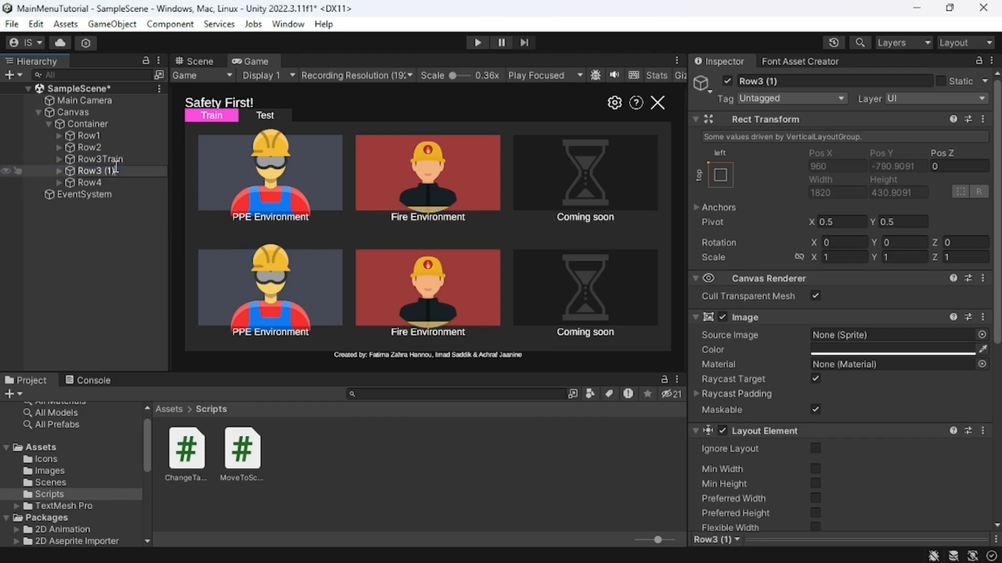
pyautogui.write('Test')
pyautogui.press('Return')
# - Deactivate Row3Train so that only Row3Test's cards remain visible
pyautogui.click(121, 158)
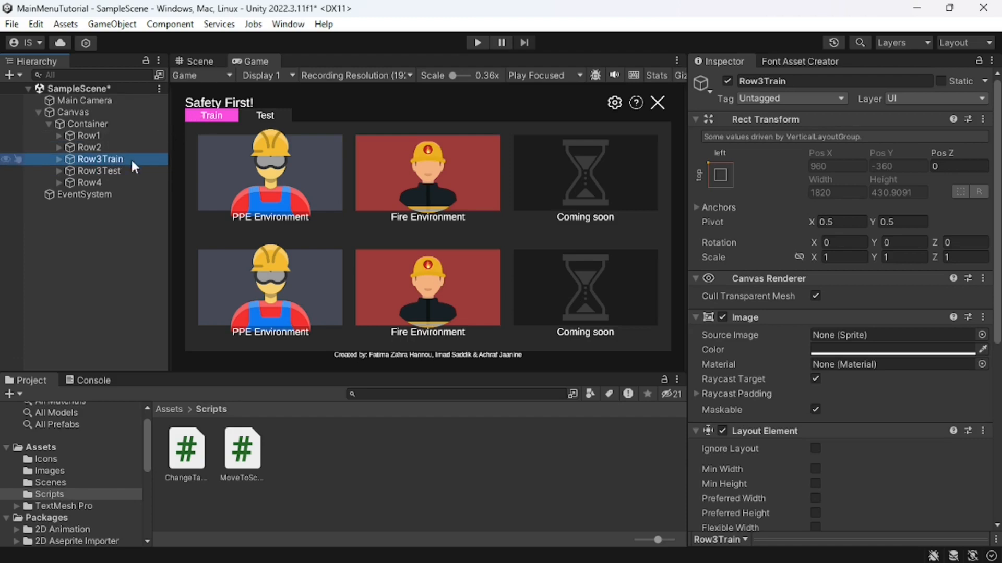
pyautogui.click(114, 169)
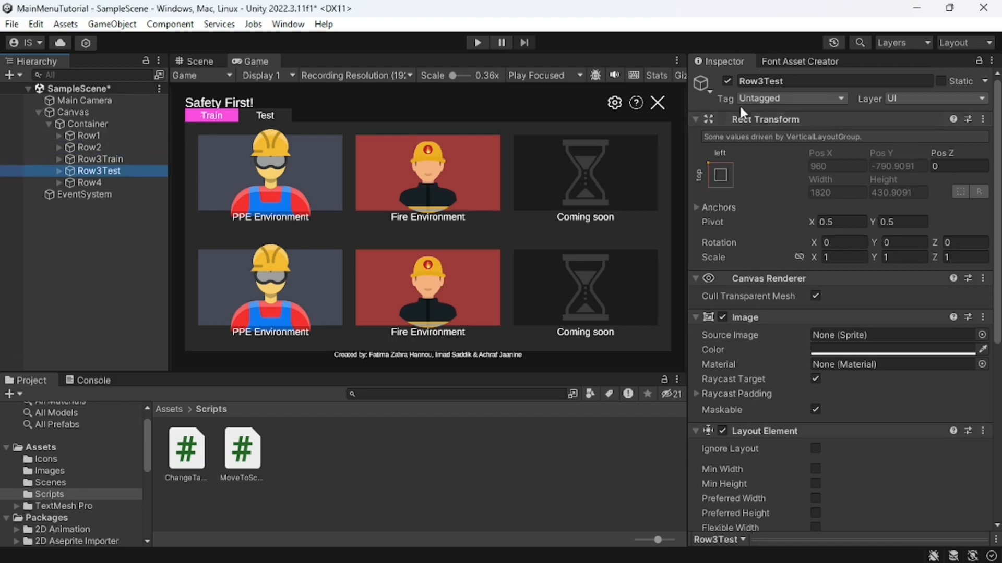
pyautogui.click(726, 81)
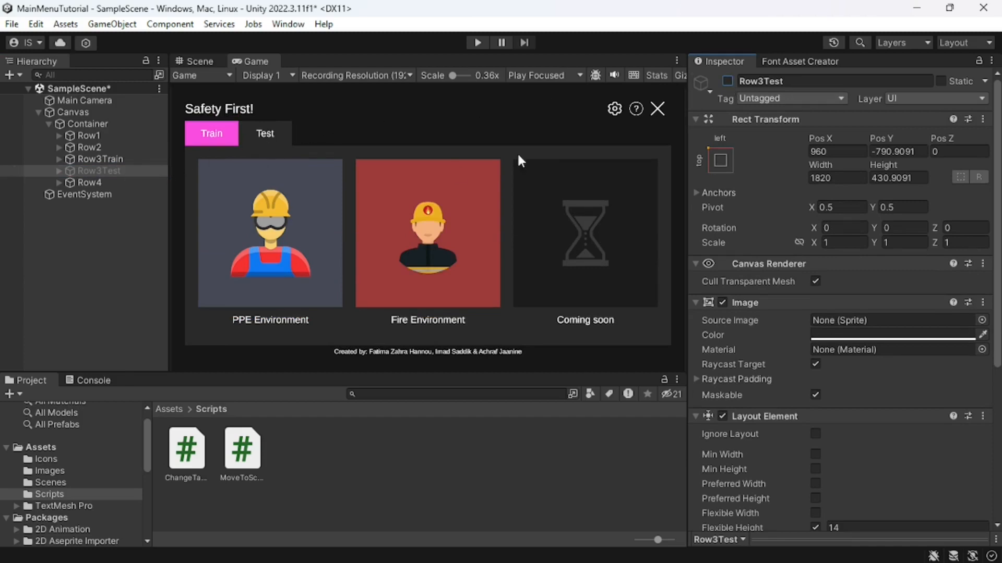
pyautogui.click(726, 81)
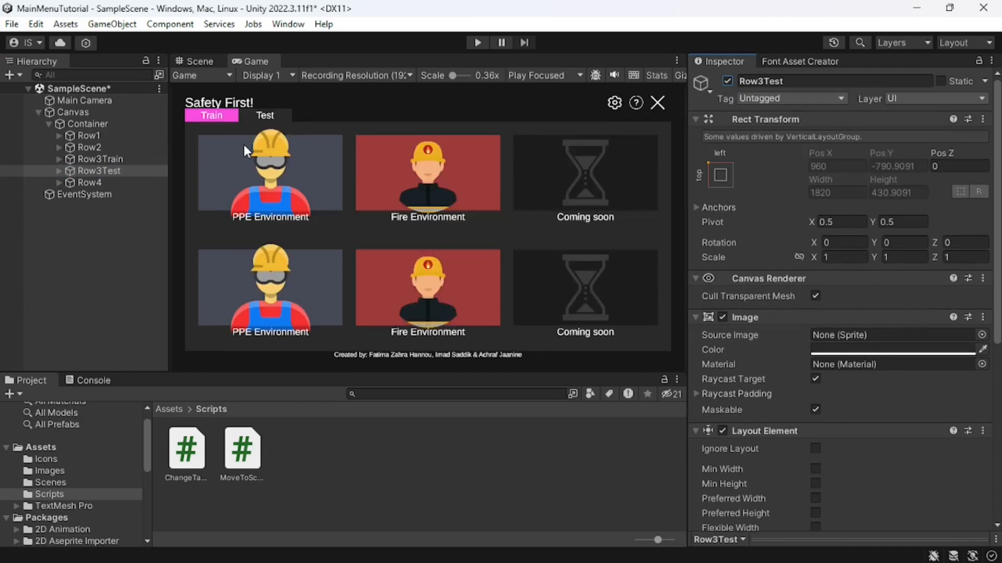
pyautogui.click(102, 159)
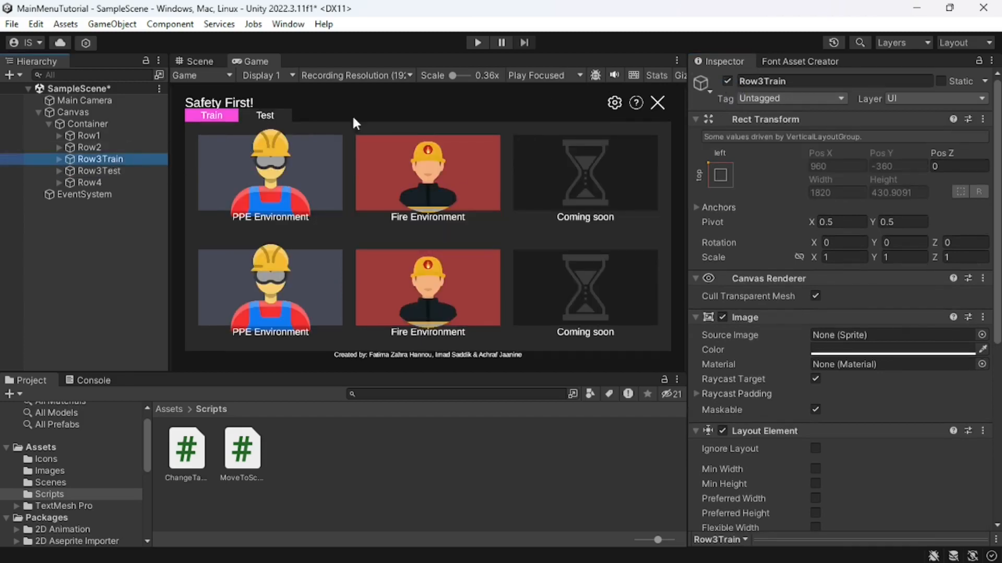
pyautogui.click(727, 81)
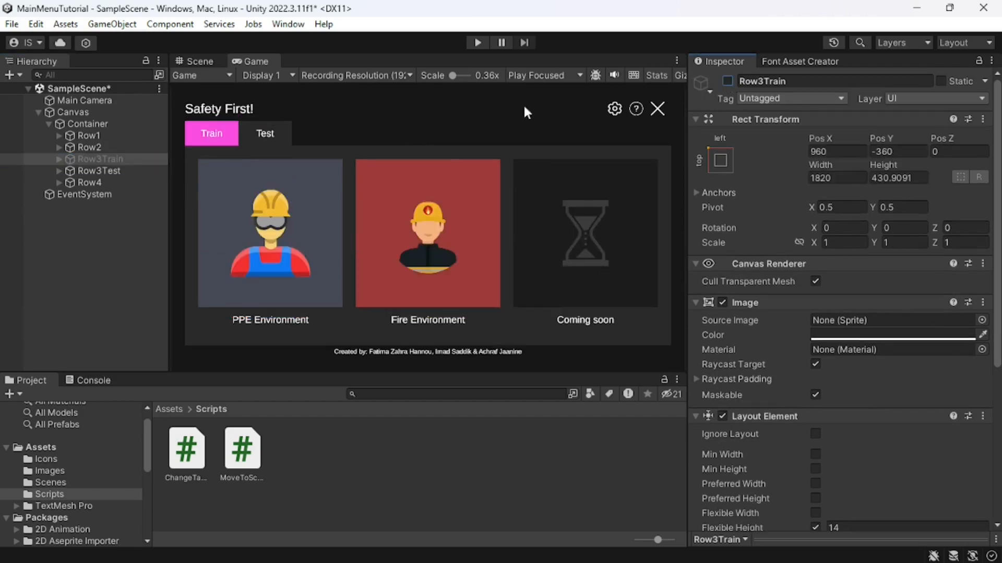
pyautogui.click(59, 171)
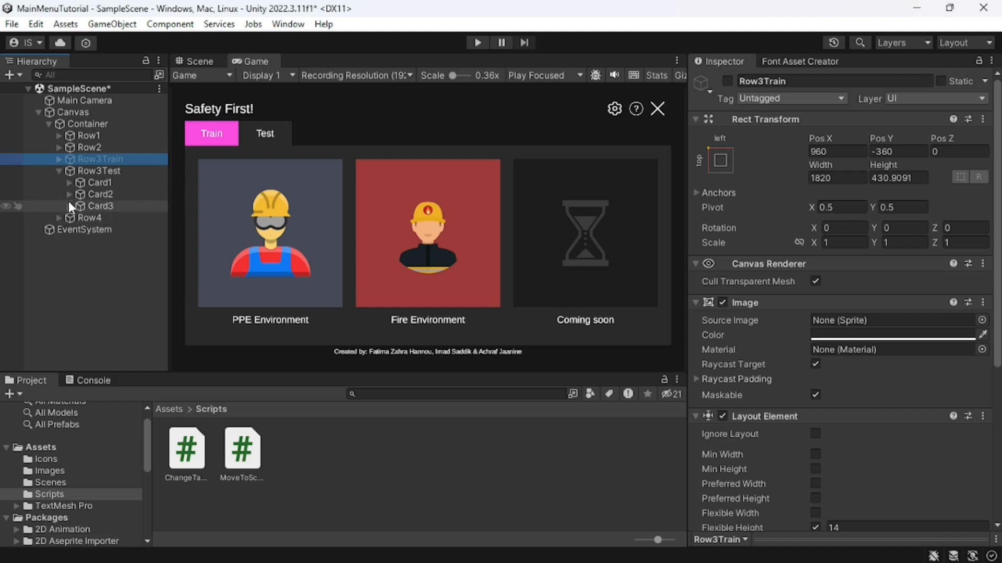
# - Append '0/10' to the PPE Environment and Fire Environment card labels in Row3Test
pyautogui.click(69, 182)
pyautogui.click(115, 230)
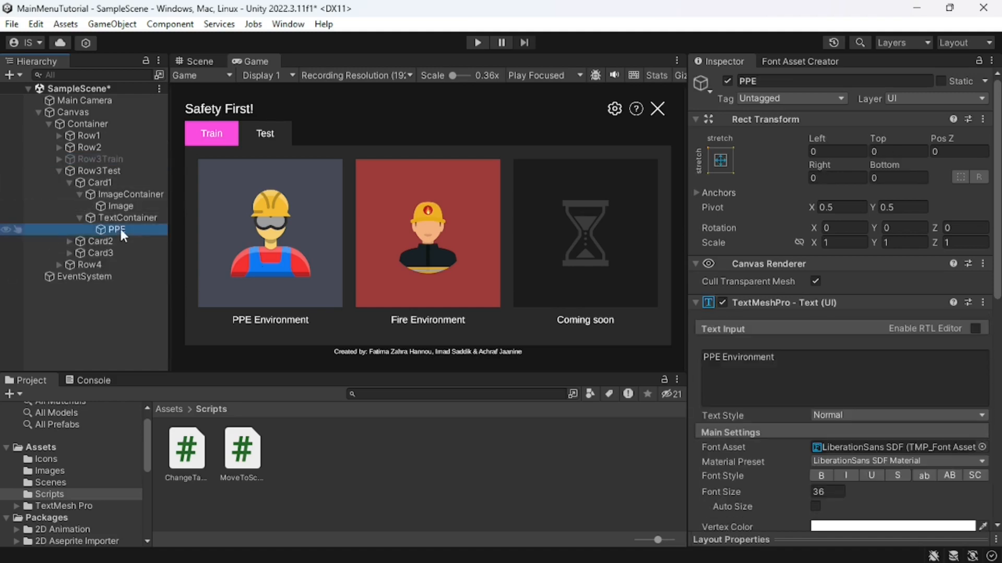
pyautogui.click(782, 344)
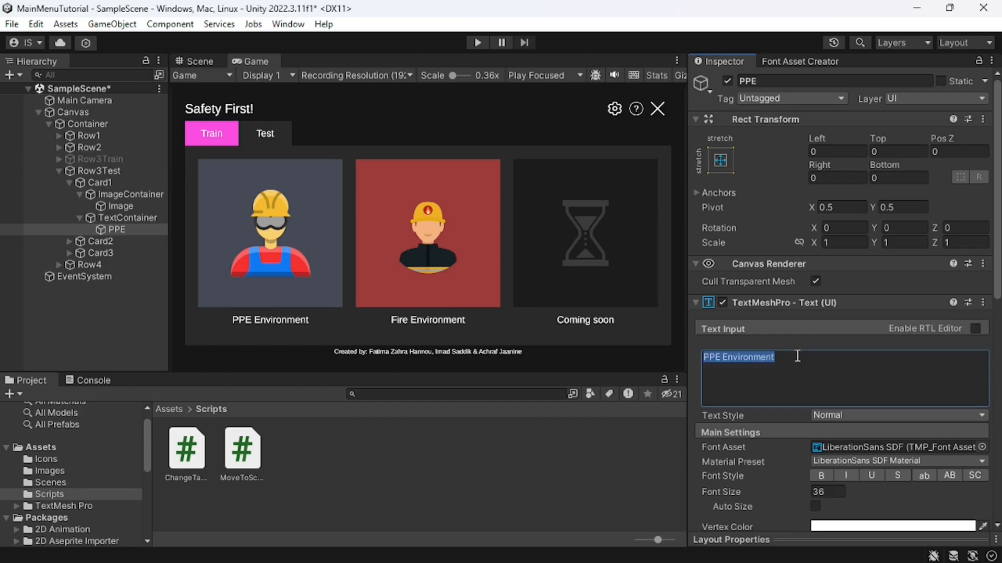
pyautogui.click(797, 356)
pyautogui.write('0/10')
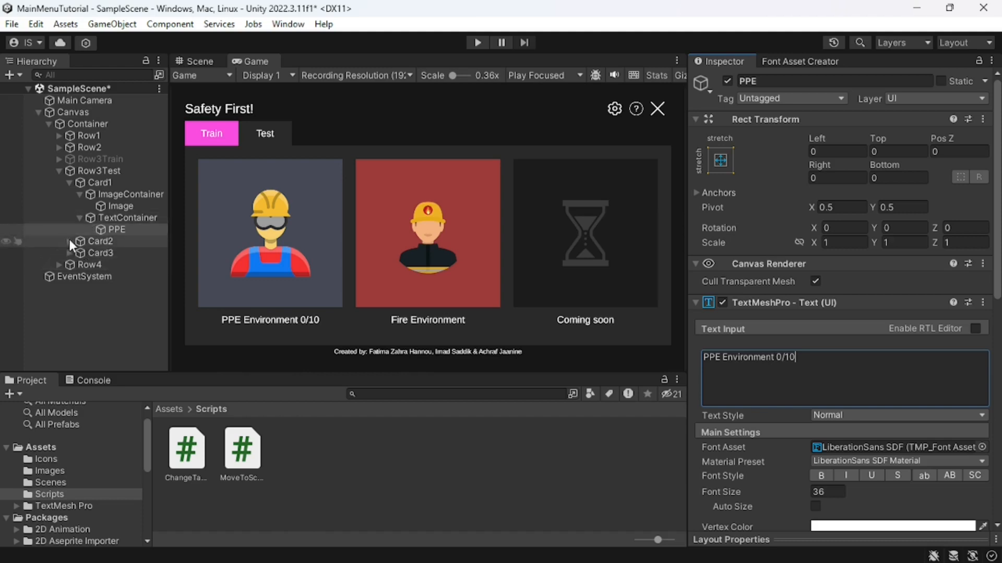
pyautogui.click(69, 182)
pyautogui.click(69, 194)
pyautogui.click(80, 217)
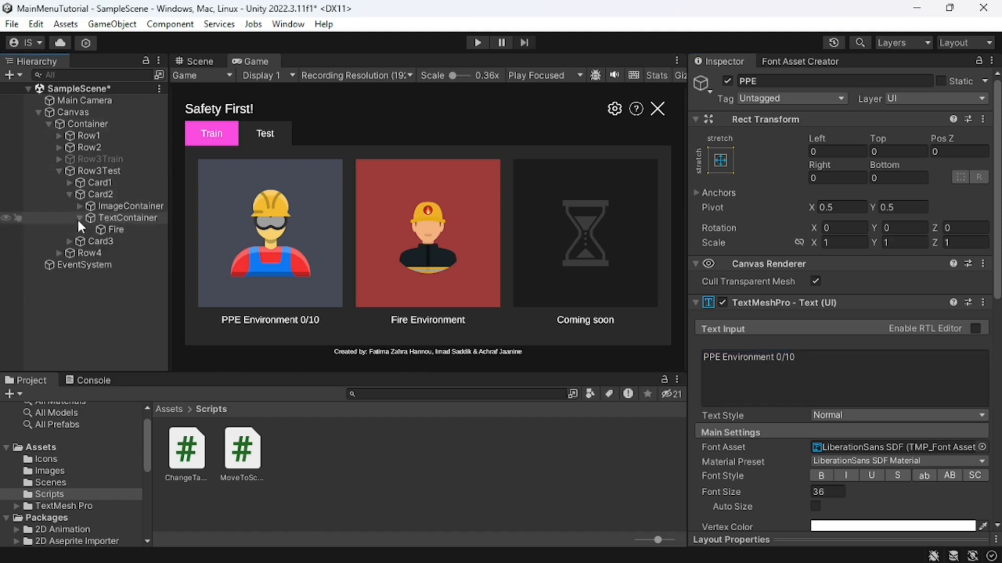
pyautogui.click(112, 229)
pyautogui.click(852, 378)
pyautogui.click(854, 378)
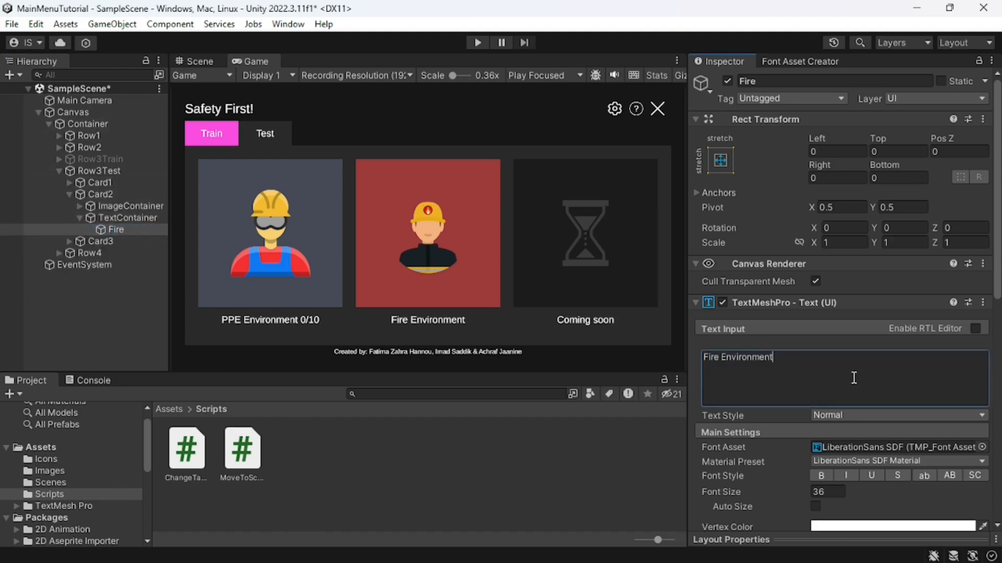
pyautogui.write('0/10')
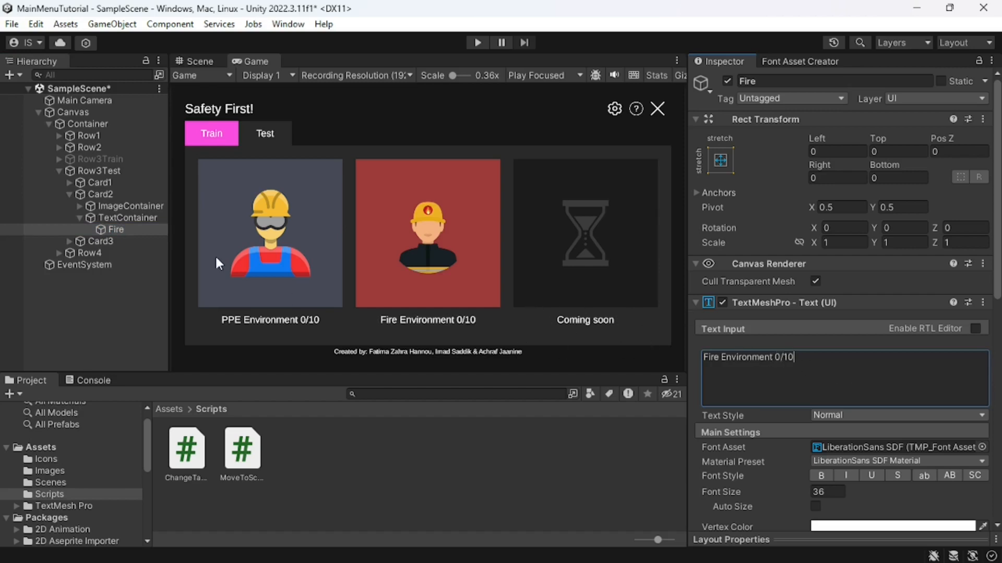
# - Reactivate the Row3Train card row and deactivate Row3Test
pyautogui.click(69, 195)
pyautogui.click(69, 182)
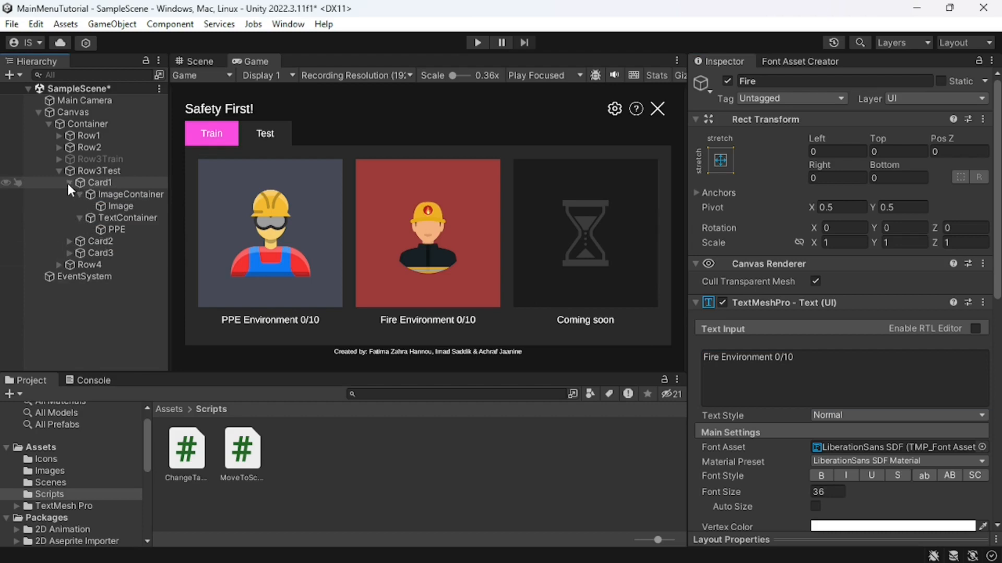
pyautogui.click(67, 181)
pyautogui.click(58, 171)
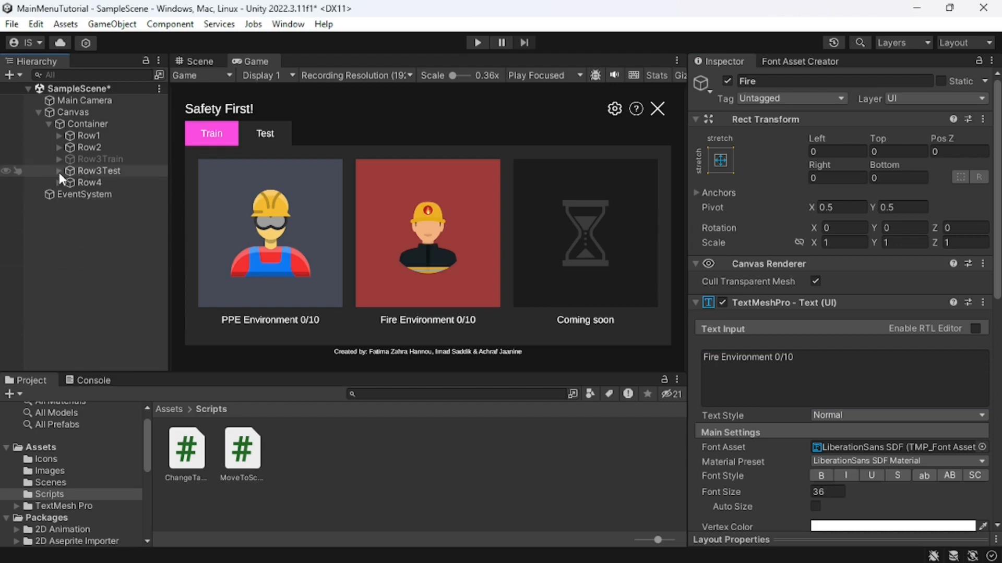
pyautogui.click(94, 159)
pyautogui.doubleClick(728, 81)
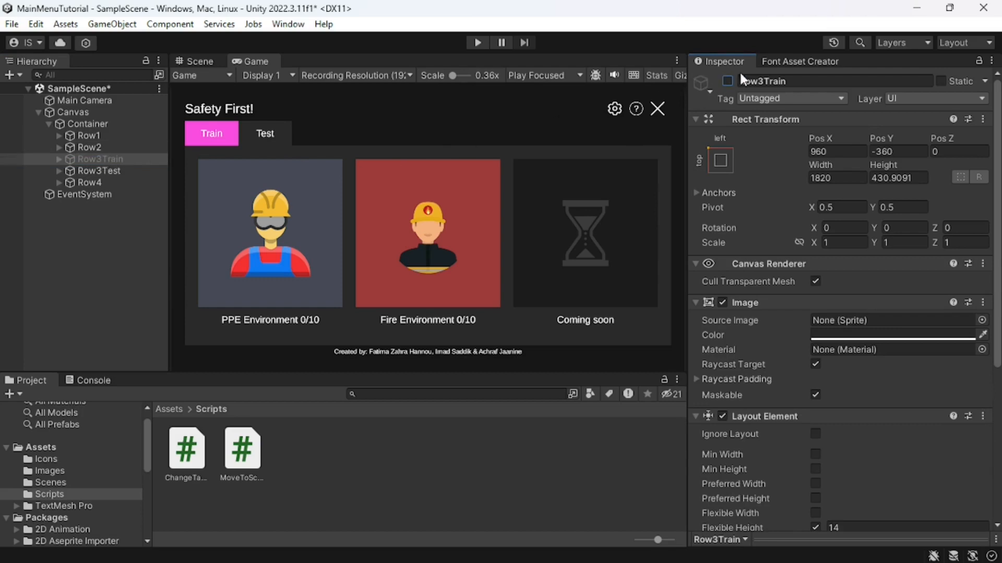
pyautogui.click(727, 81)
pyautogui.click(128, 169)
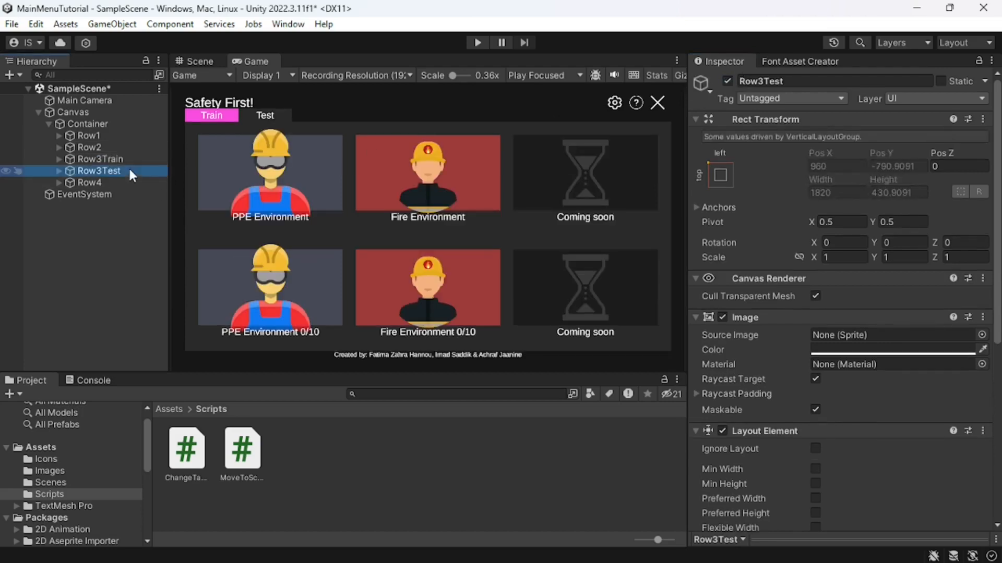
pyautogui.click(727, 81)
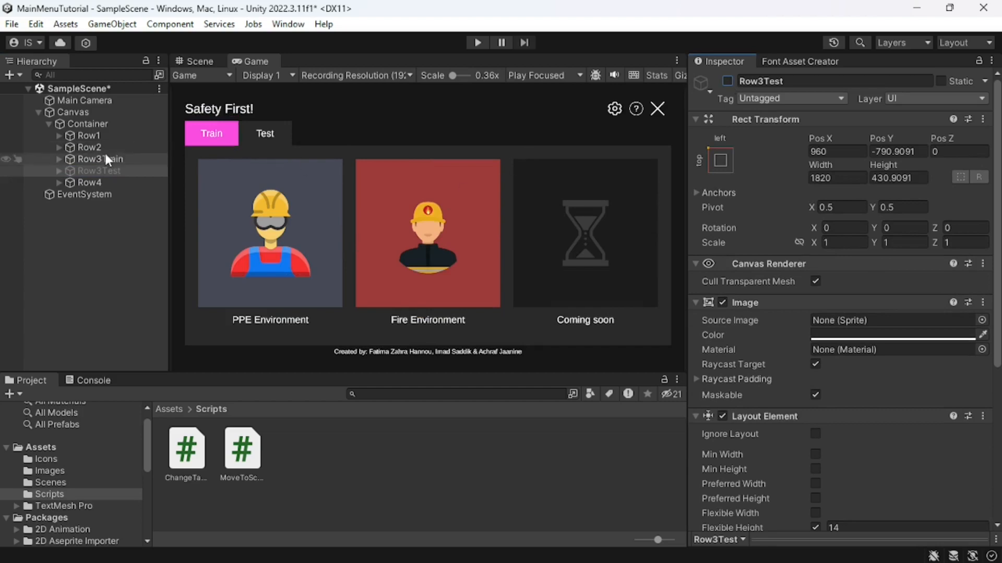
pyautogui.click(58, 148)
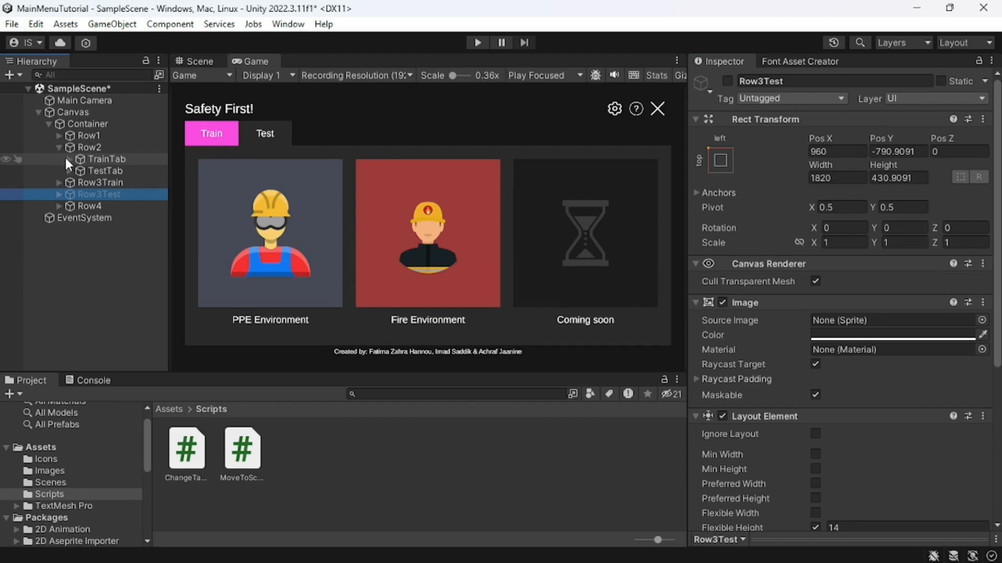
# - Add a TrainTab On Click action calling Row3Train GameObject.SetActive, ticked on
pyautogui.click(67, 159)
pyautogui.click(69, 159)
pyautogui.click(86, 159)
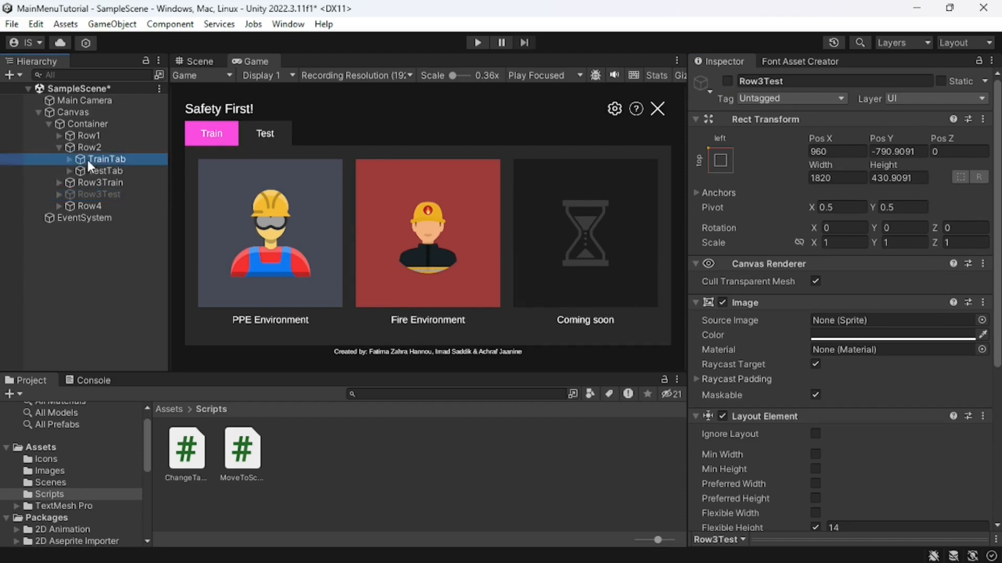
pyautogui.scroll(-10, 809, 347)
pyautogui.scroll(-4, 808, 345)
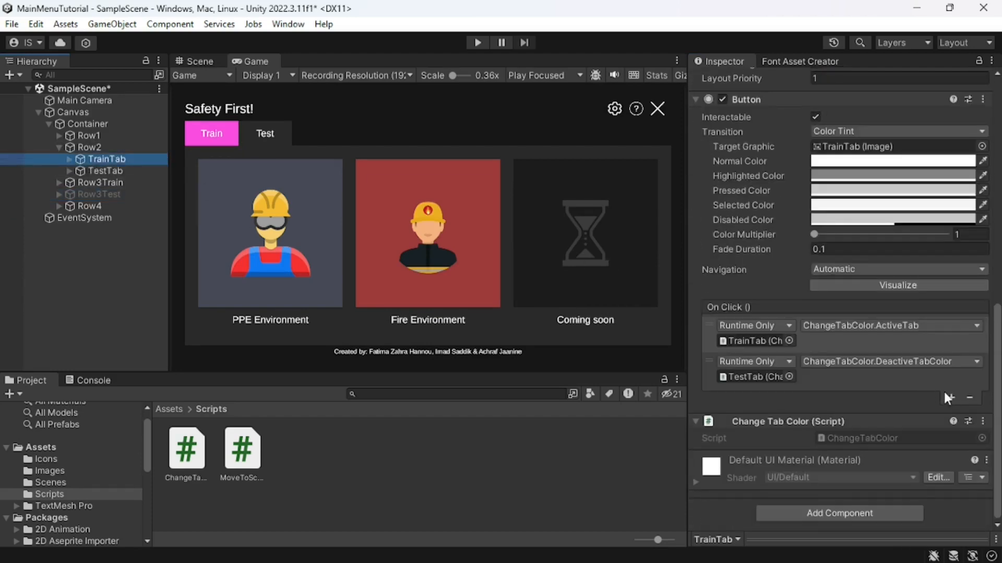
pyautogui.click(950, 398)
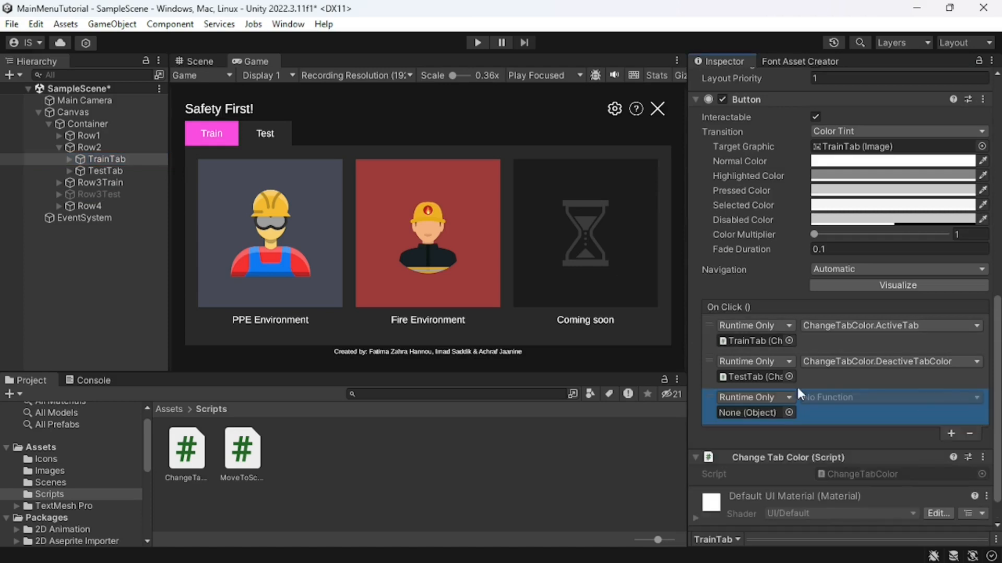
pyautogui.scroll(-2, 765, 385)
pyautogui.moveTo(95, 182); pyautogui.dragTo(740, 381)
pyautogui.click(832, 363)
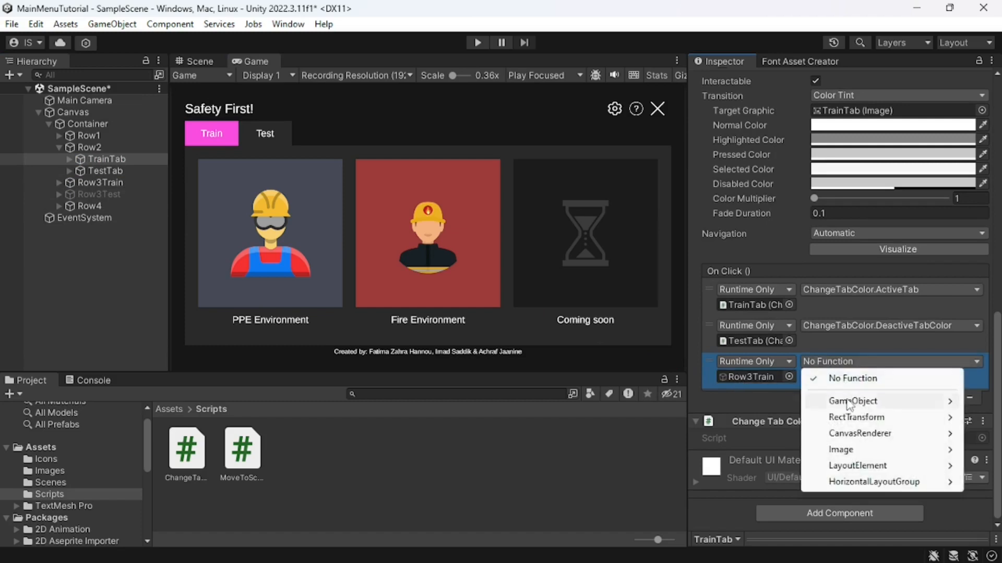
pyautogui.moveTo(850, 402)
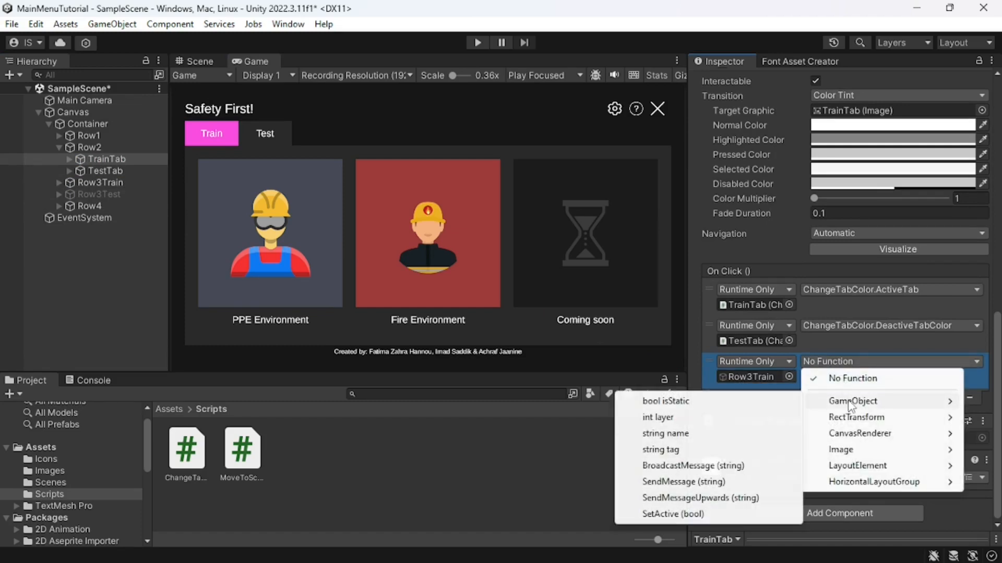
pyautogui.click(696, 514)
pyautogui.click(805, 376)
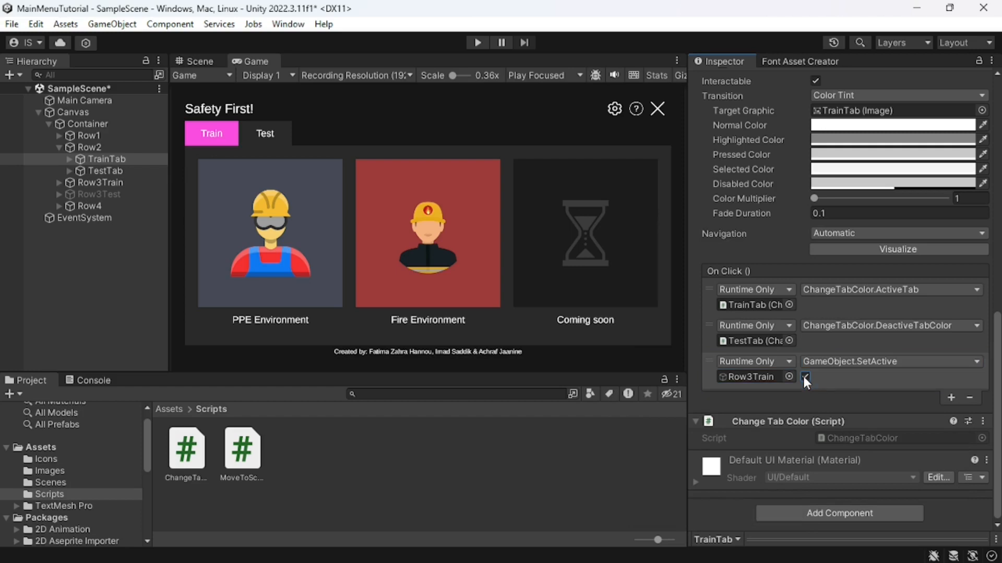
# - Add a second TrainTab action calling Row3Test GameObject.SetActive, left unticked
pyautogui.click(949, 397)
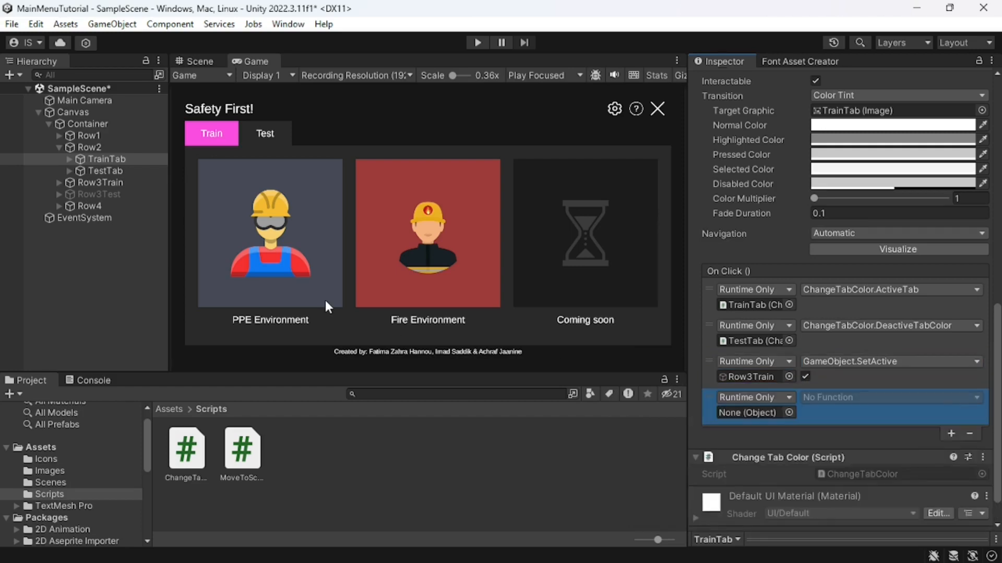
pyautogui.moveTo(93, 194); pyautogui.dragTo(761, 412)
pyautogui.click(822, 396)
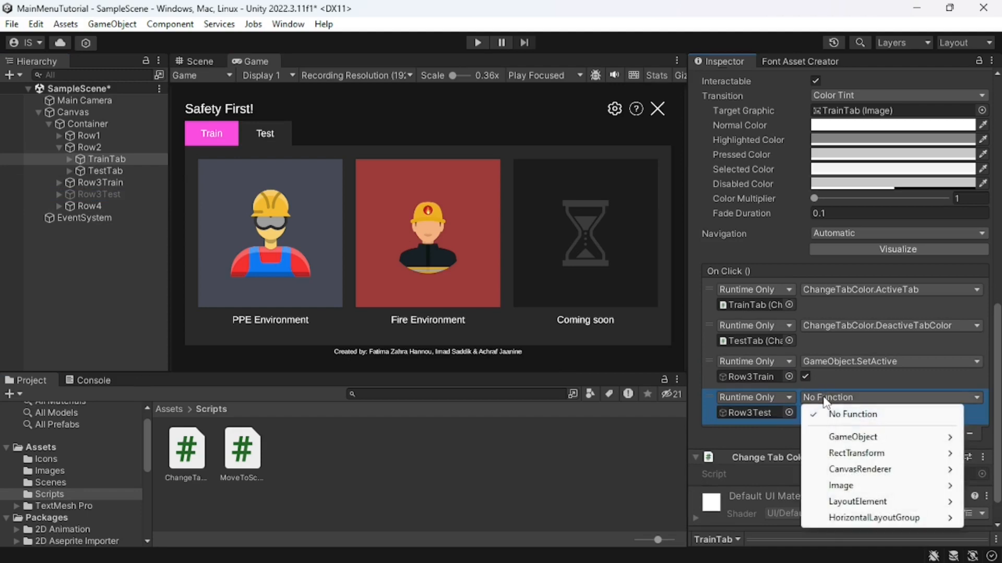
pyautogui.moveTo(836, 438)
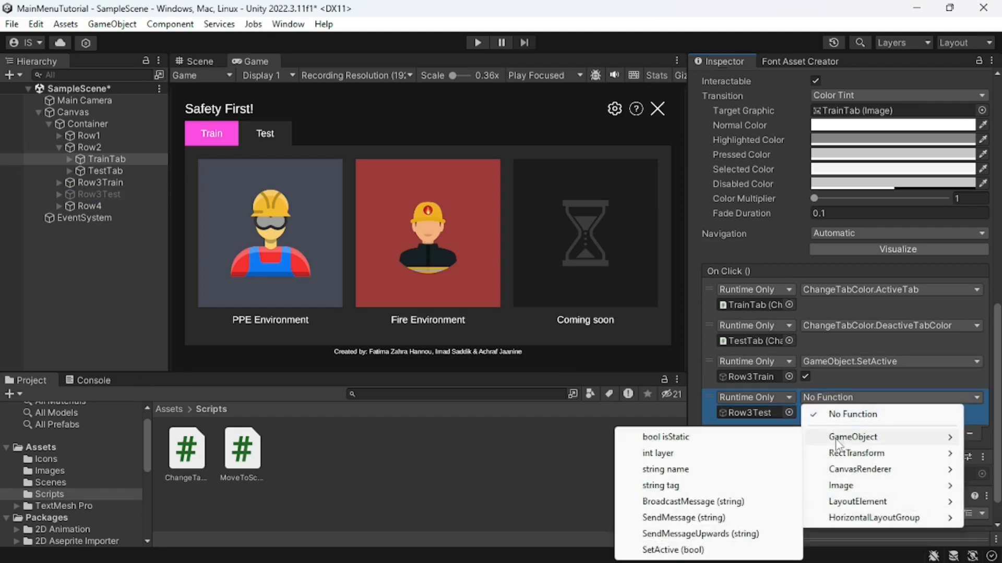
pyautogui.click(704, 550)
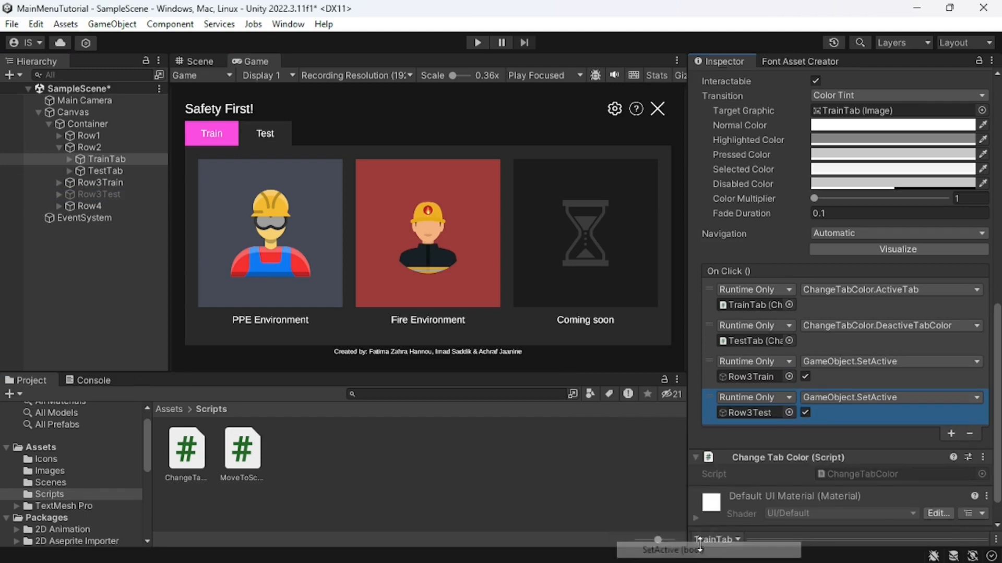
pyautogui.click(805, 414)
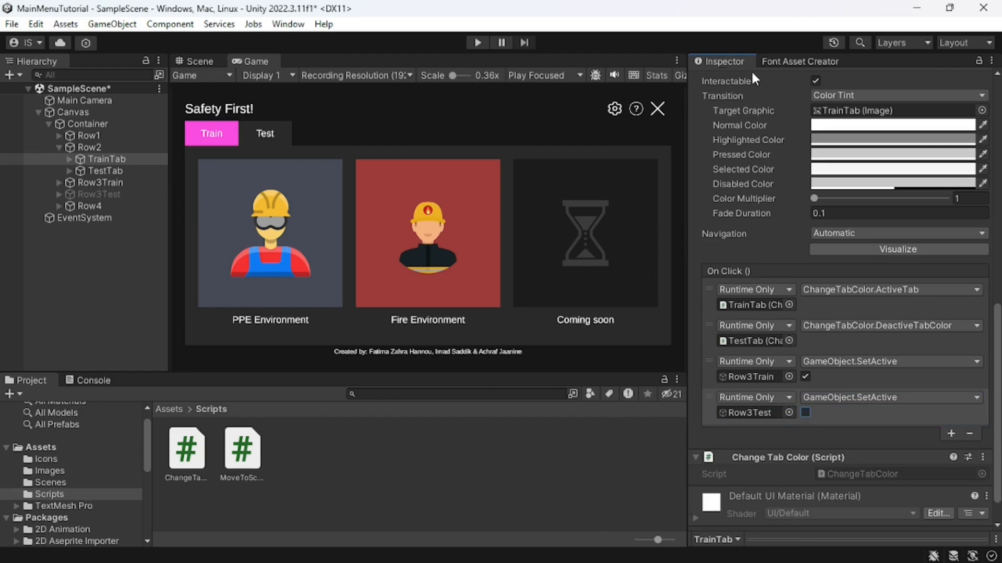
# - Toggle TrainTab's active checkbox off and on, leaving it visible
pyautogui.scroll(10, 750, 70)
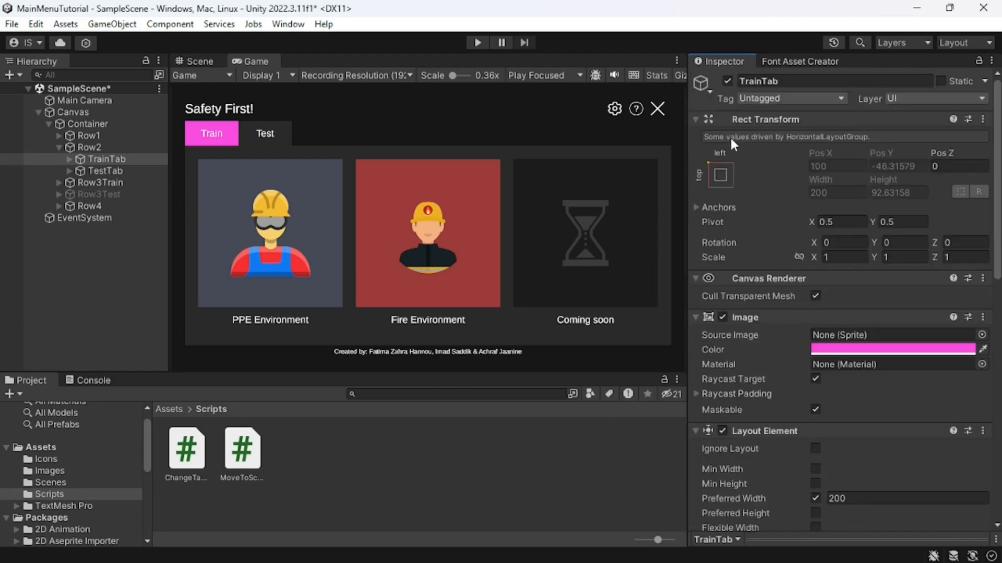
pyautogui.click(727, 81)
pyautogui.click(727, 81)
pyautogui.click(727, 81)
pyautogui.click(728, 81)
# - Add a TestTab On Click action calling Row3Train GameObject.SetActive, left unticked
pyautogui.click(98, 171)
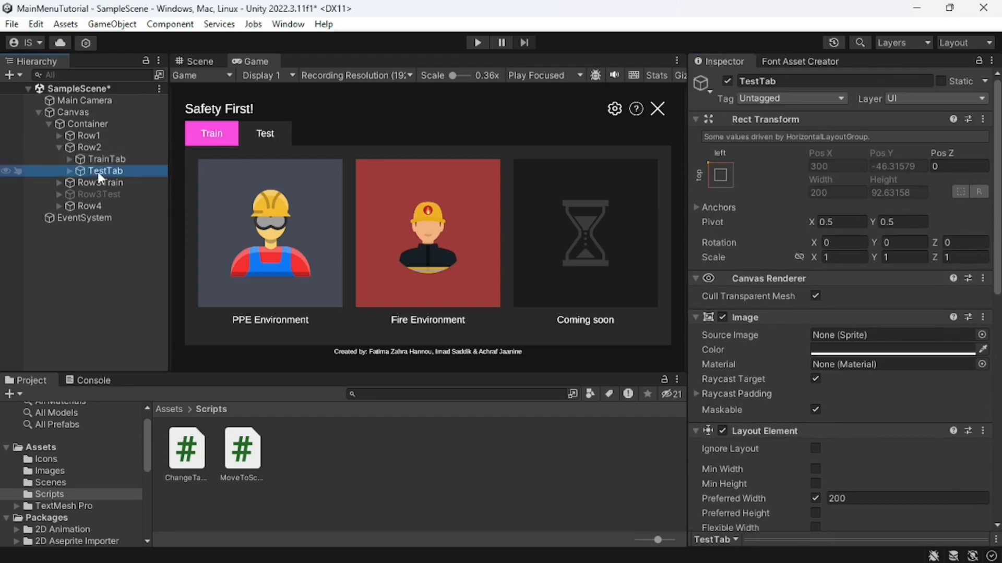
pyautogui.scroll(-10, 737, 274)
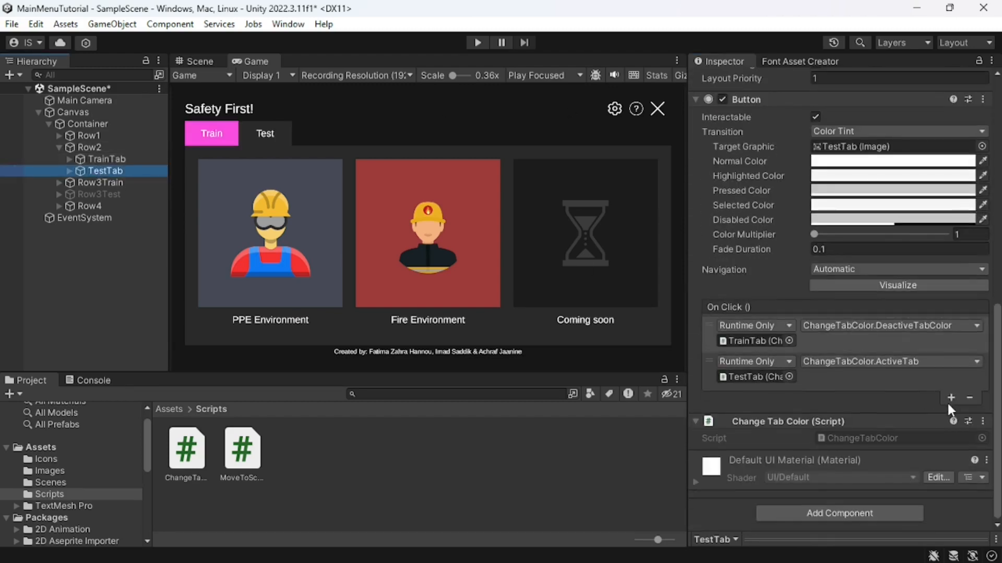
pyautogui.click(950, 399)
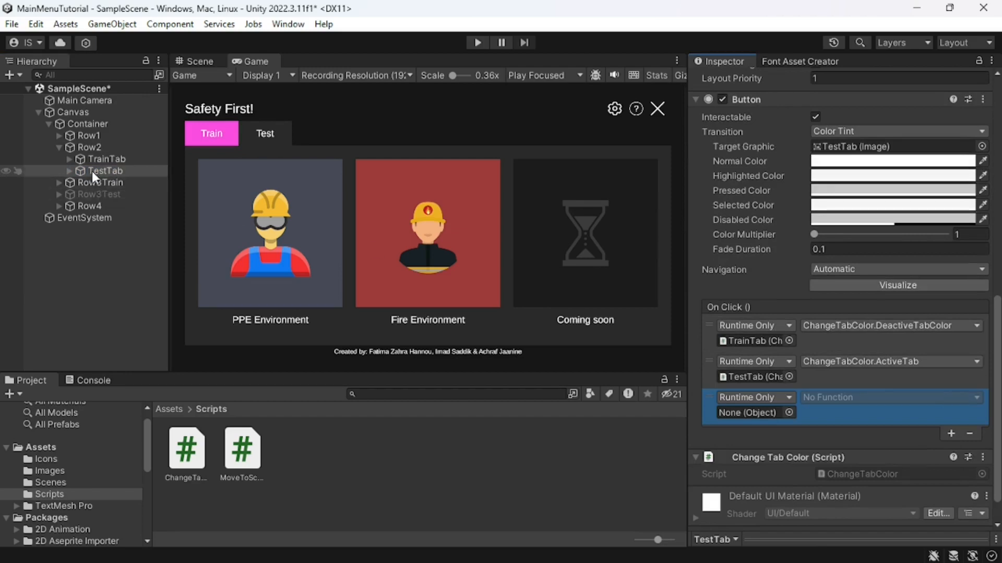
pyautogui.moveTo(91, 186); pyautogui.dragTo(762, 414)
pyautogui.click(826, 400)
pyautogui.moveTo(843, 437)
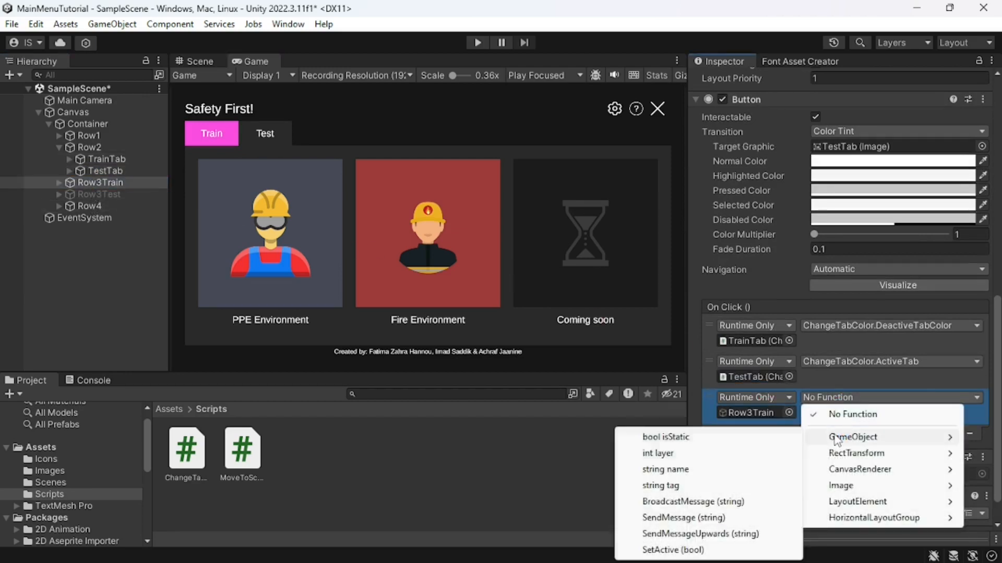
pyautogui.click(686, 551)
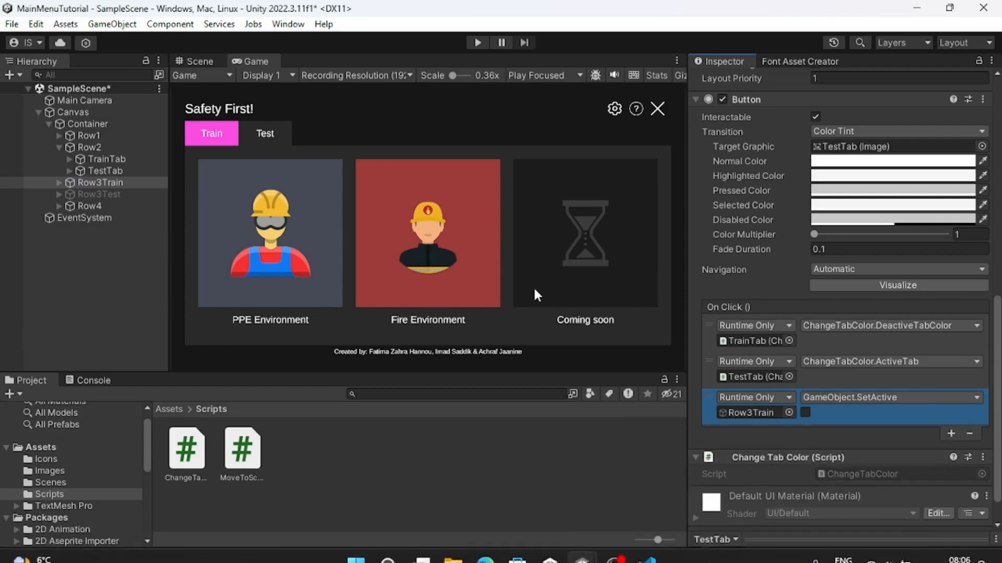
# - Add a TestTab action setting Row3Test active (ticked), then save and enter Play mode
pyautogui.click(949, 434)
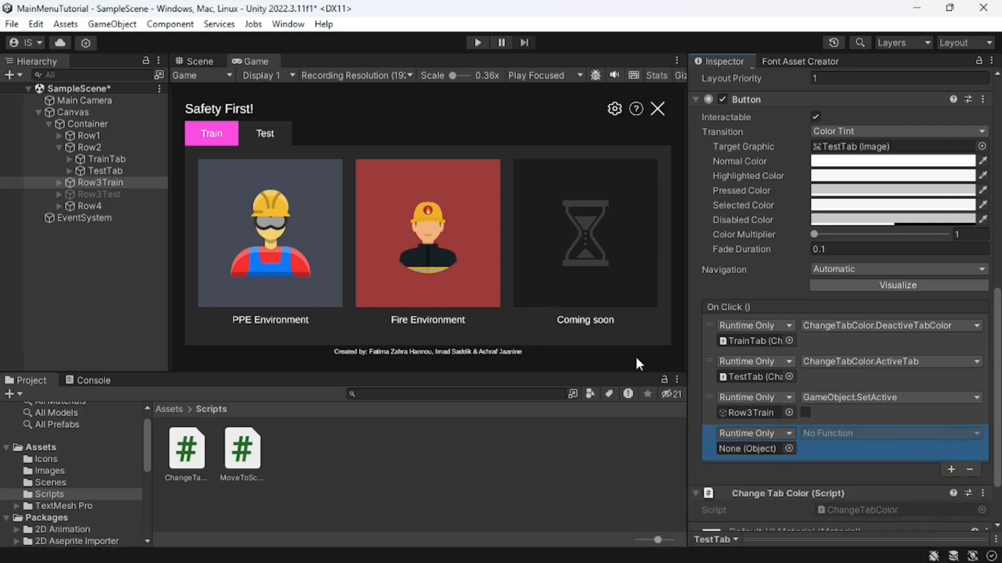
pyautogui.moveTo(99, 194); pyautogui.dragTo(746, 452)
pyautogui.click(817, 434)
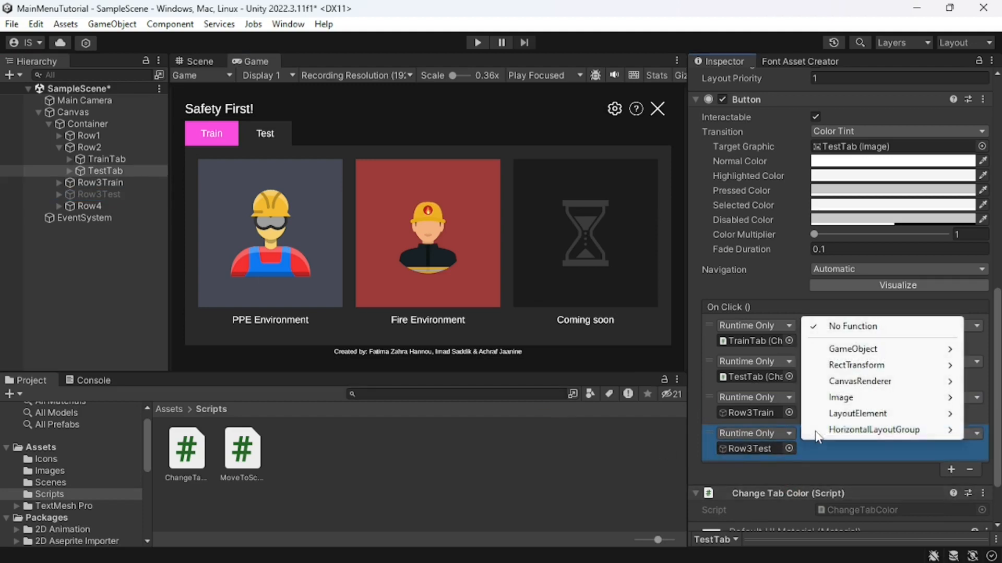
pyautogui.moveTo(840, 348)
pyautogui.click(751, 462)
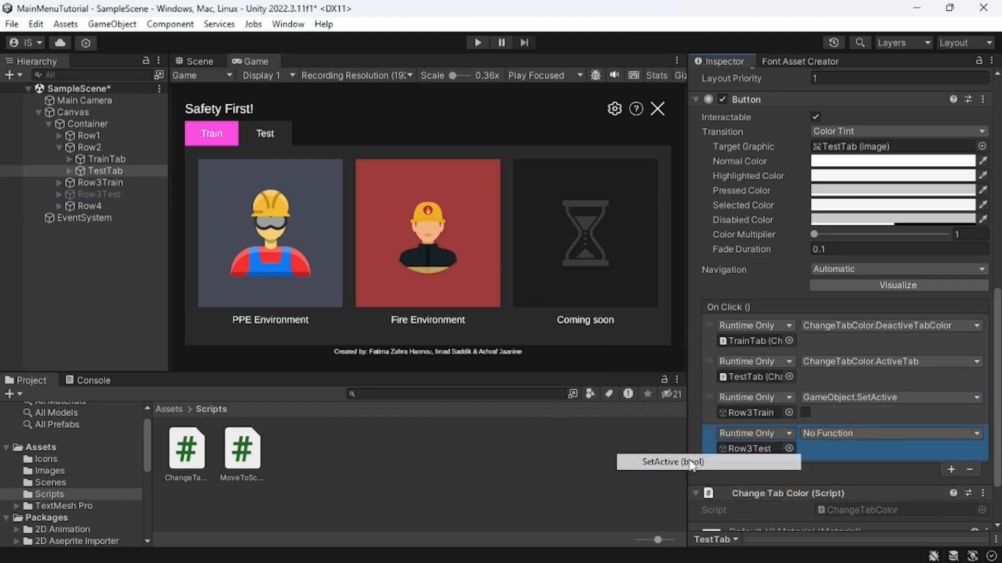
pyautogui.click(803, 450)
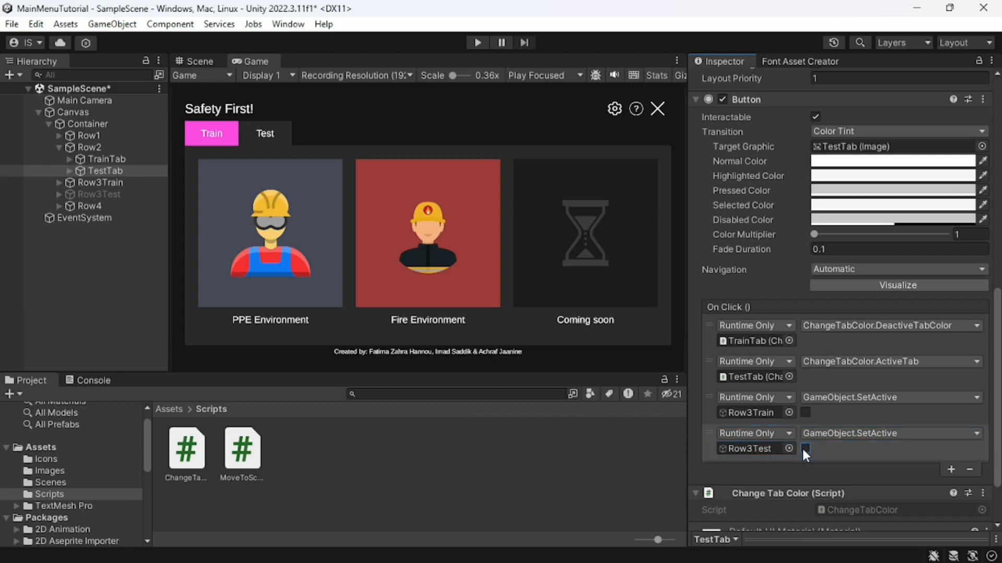
pyautogui.hotkey('ctrl', 's')
pyautogui.click(478, 42)
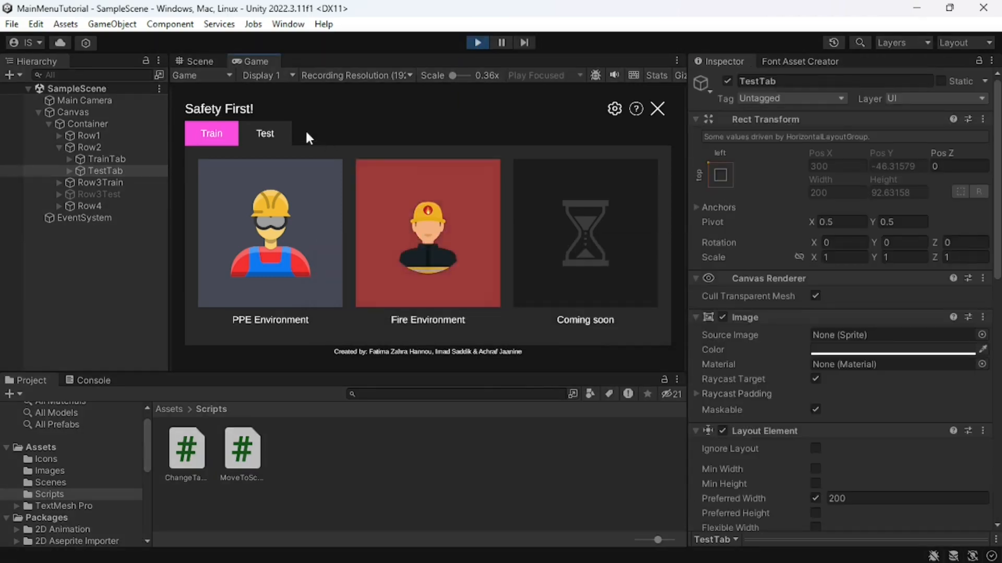
# - Switch repeatedly between the Test and Train tabs to check the 0/10 cards, then stop Play mode
pyautogui.click(269, 133)
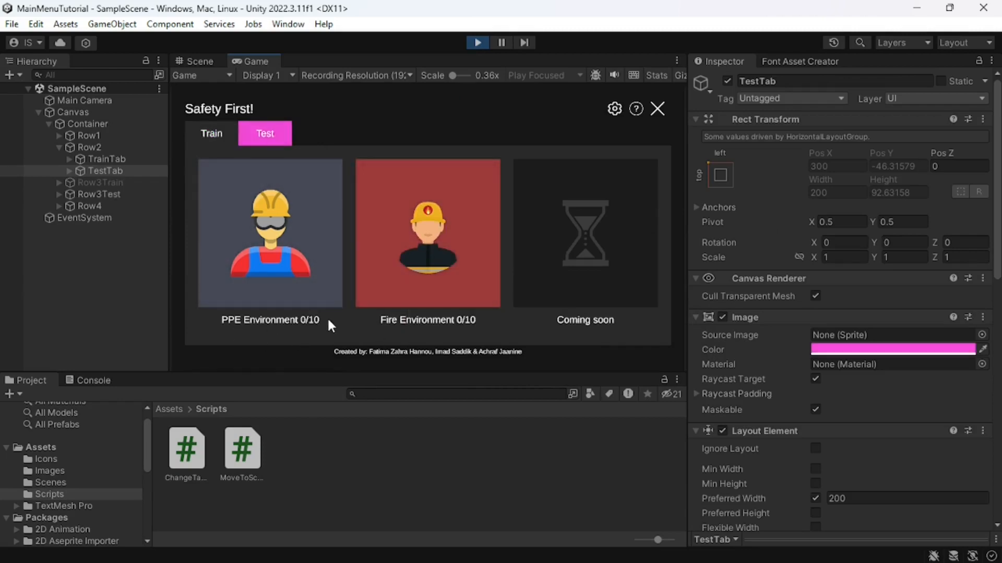
pyautogui.click(213, 132)
pyautogui.click(255, 134)
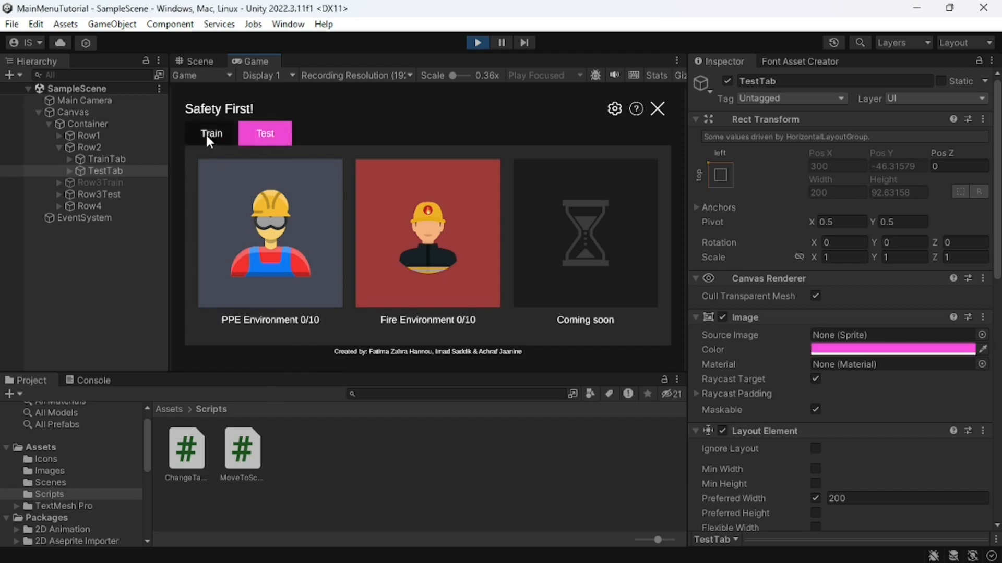
pyautogui.click(208, 134)
pyautogui.click(244, 136)
pyautogui.click(223, 134)
pyautogui.click(253, 138)
pyautogui.click(219, 135)
pyautogui.click(243, 136)
pyautogui.click(232, 136)
pyautogui.click(277, 134)
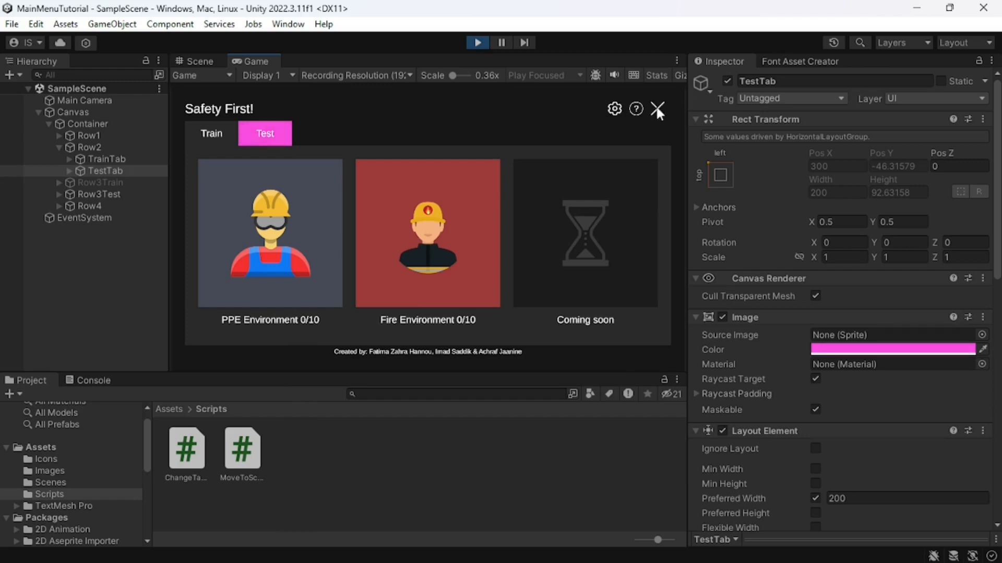
pyautogui.click(484, 38)
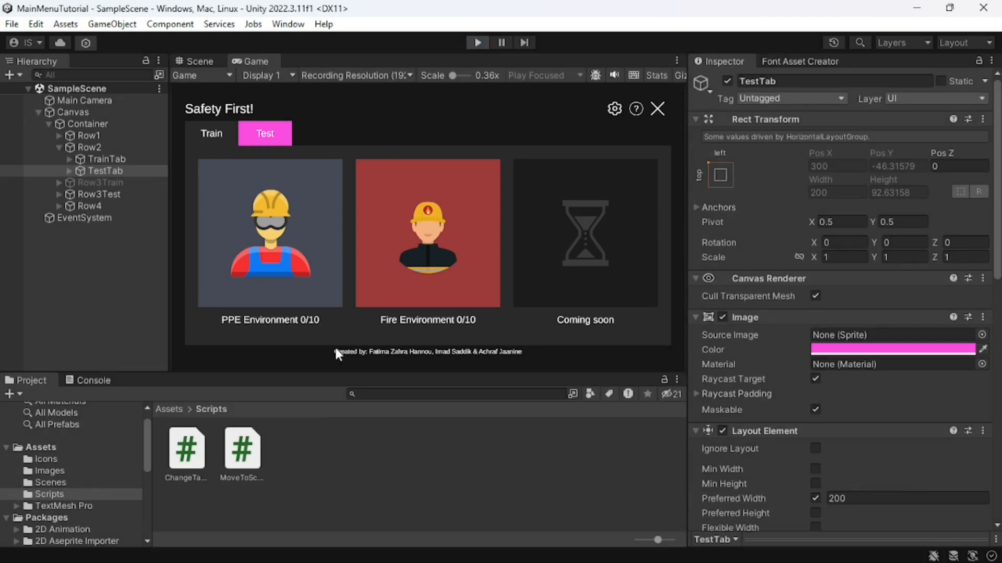
# - Create a new C# script named QuitButton in the Scripts folder
pyautogui.rightClick(295, 472)
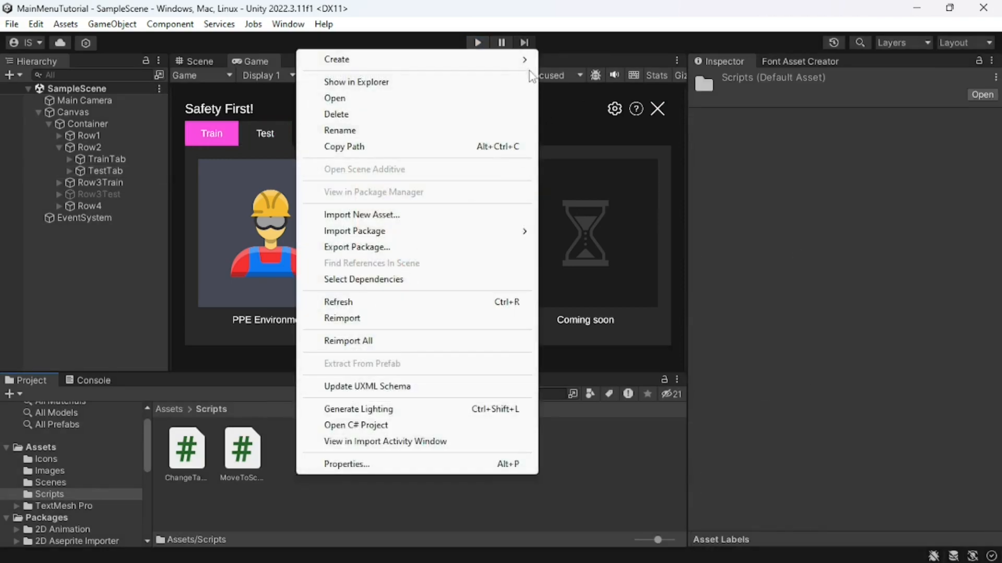
pyautogui.moveTo(527, 60)
pyautogui.click(622, 56)
pyautogui.write('Qu')
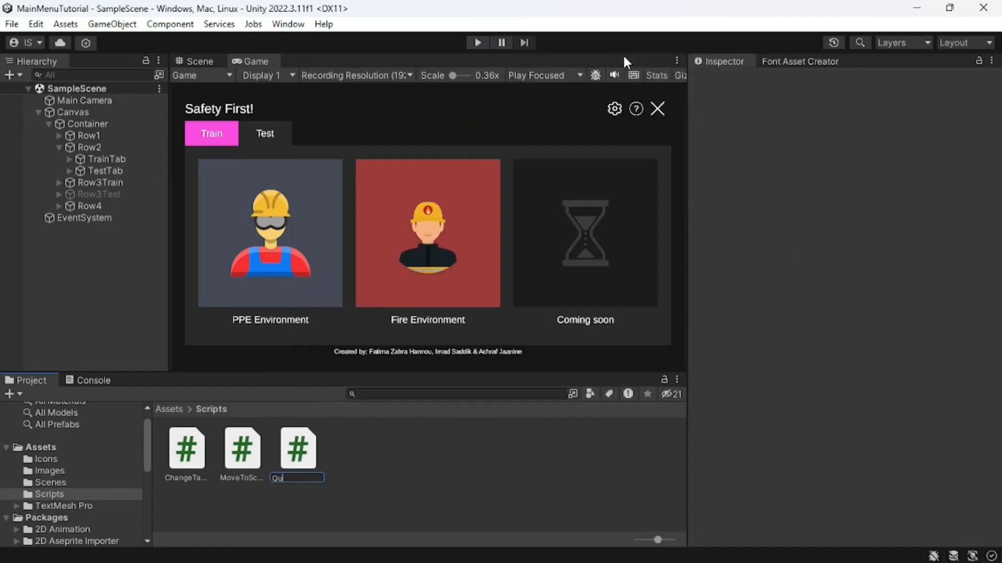
pyautogui.write('itButton')
pyautogui.press('Return')
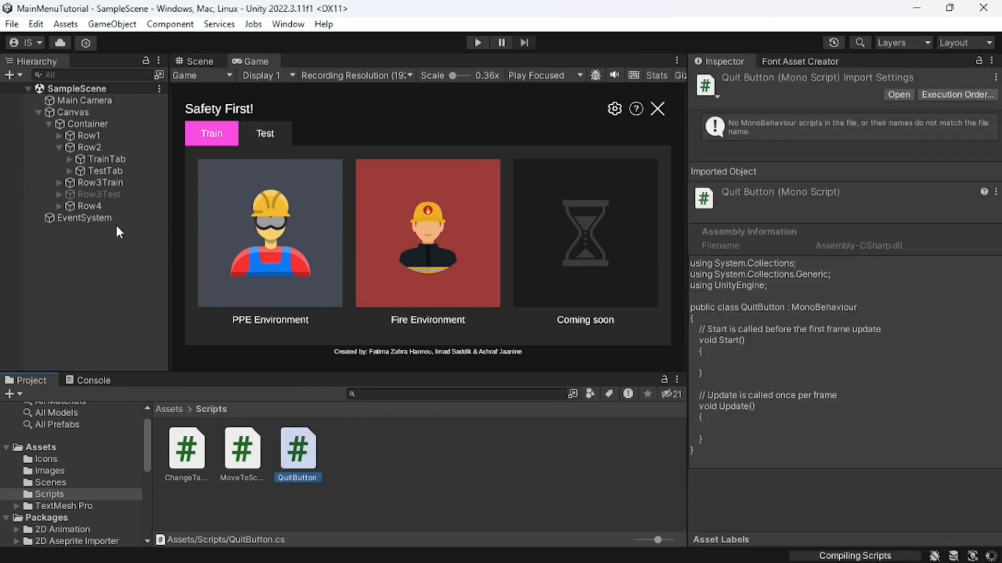
# - Select the Close object under Row1 > Col2 and open QuitButton.cs in the code editor
pyautogui.click(59, 146)
pyautogui.click(59, 136)
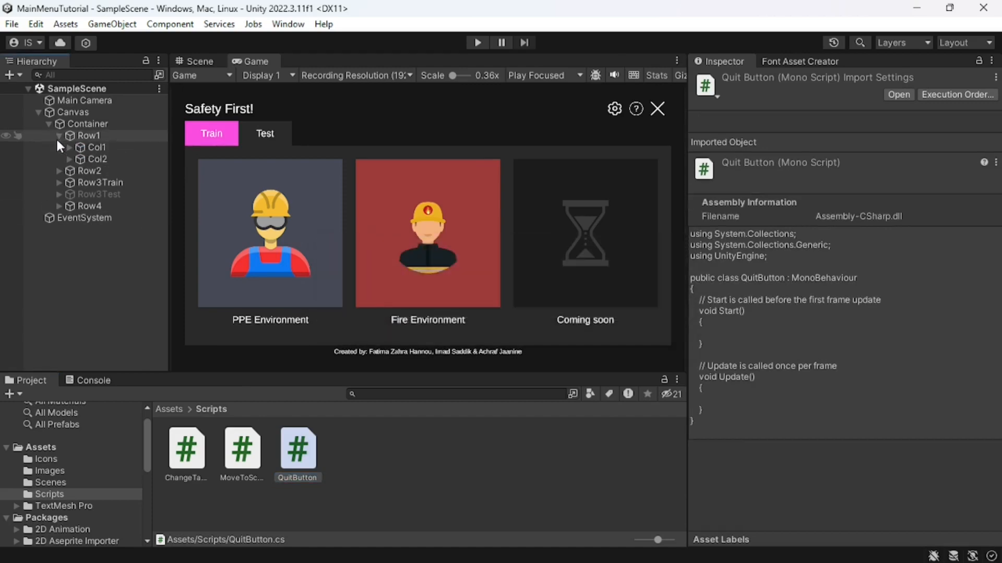
pyautogui.click(69, 159)
pyautogui.click(97, 194)
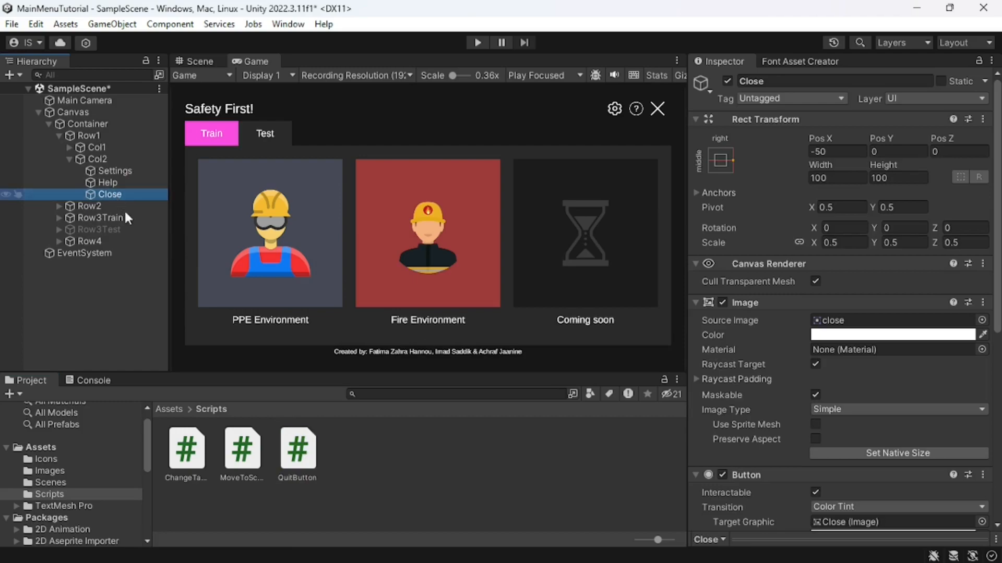
pyautogui.doubleClick(297, 448)
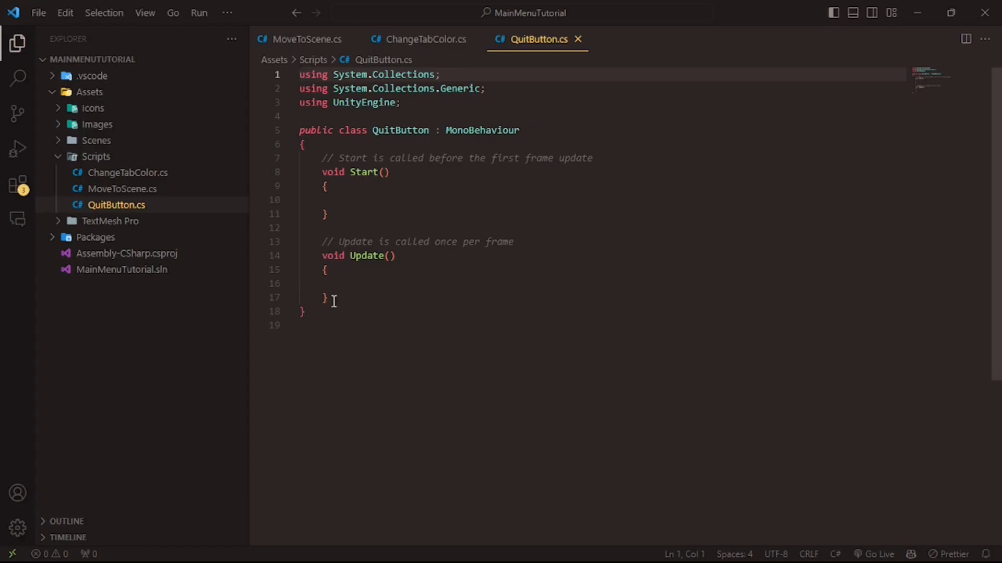
# - Replace Start and Update with a QuitGame() method containing Debug.Log("Quit") and Application.Quit()
pyautogui.moveTo(334, 301); pyautogui.dragTo(322, 158)
pyautogui.write('pu')
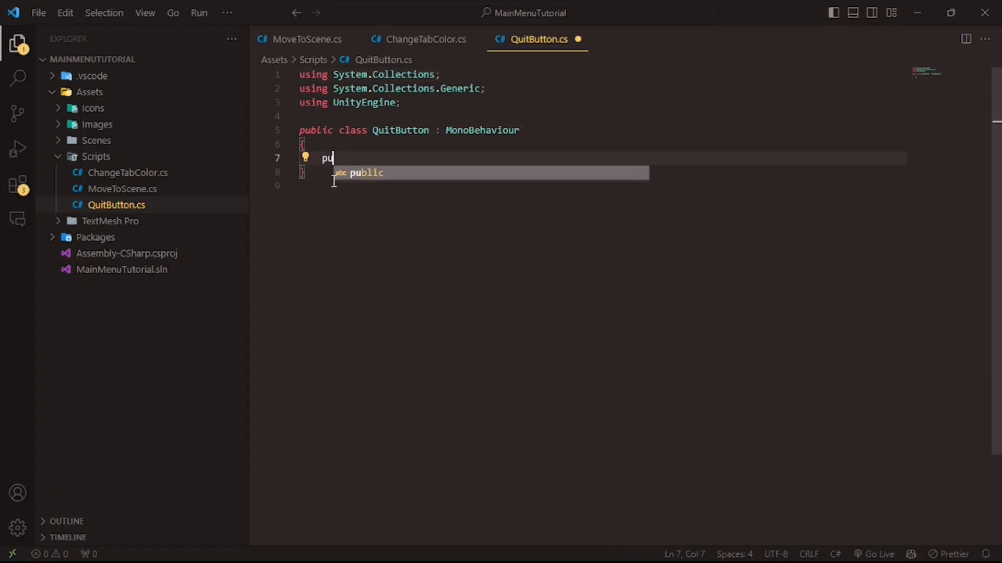
pyautogui.write('blic void Qui')
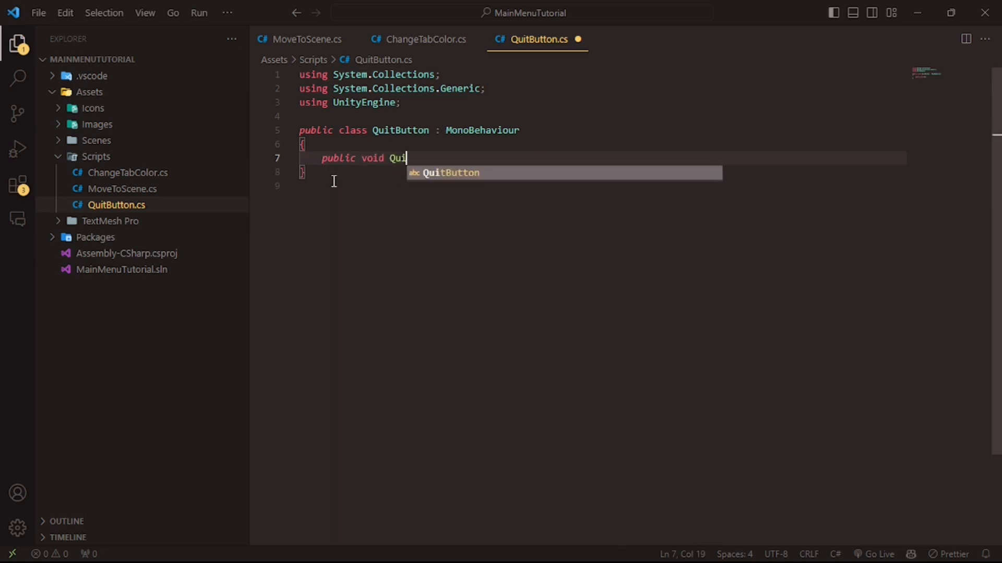
pyautogui.write('t')
pyautogui.write('Game()')
pyautogui.press('Return')
pyautogui.write('{')
pyautogui.press('Return')
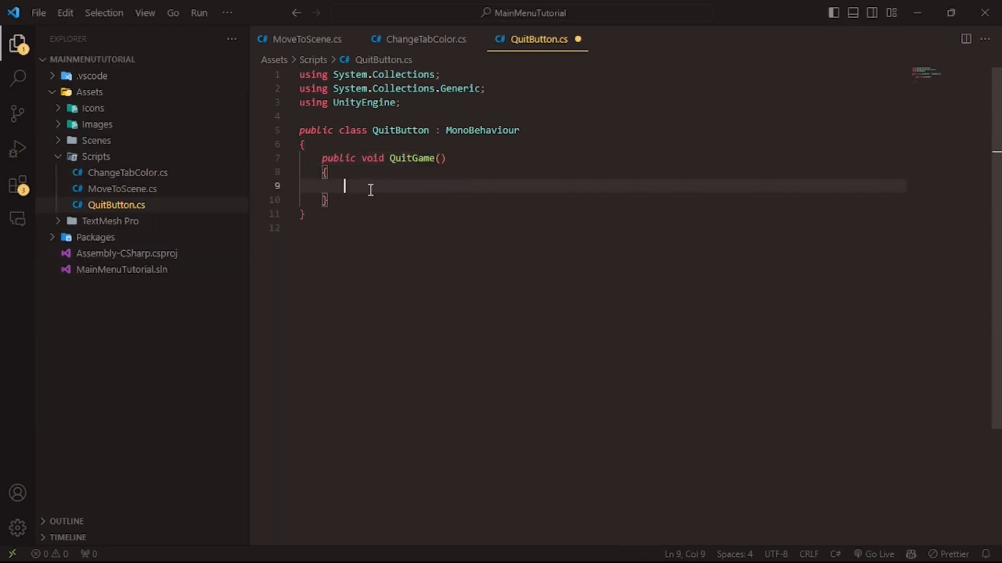
pyautogui.write('Debug')
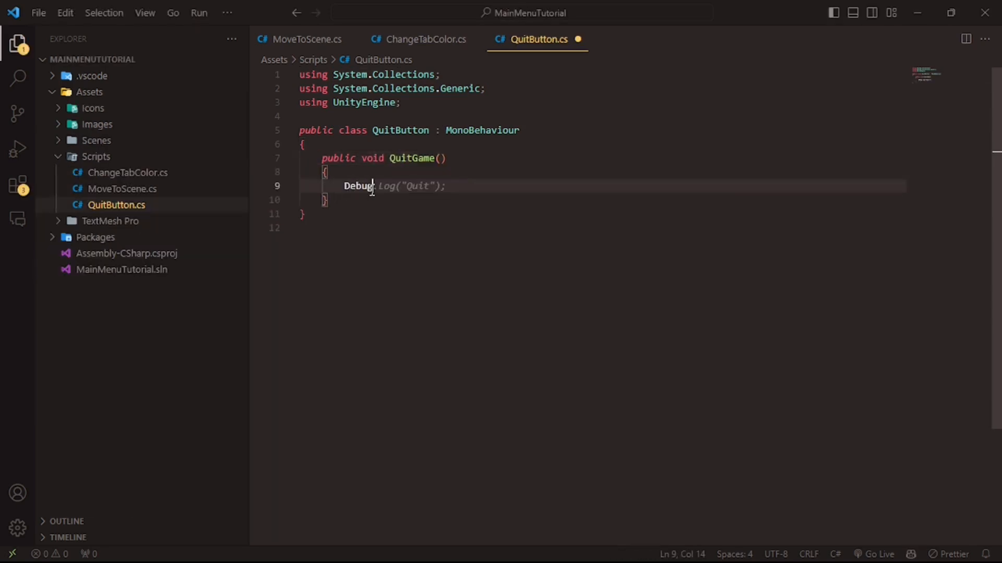
pyautogui.press('Tab')
pyautogui.press('Return')
pyautogui.press('Return')
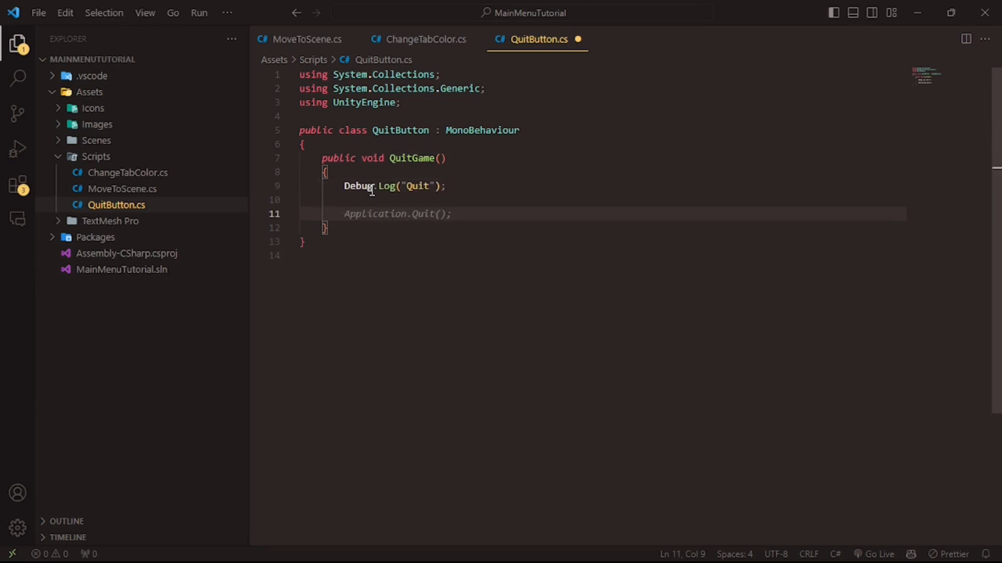
pyautogui.press('Tab')
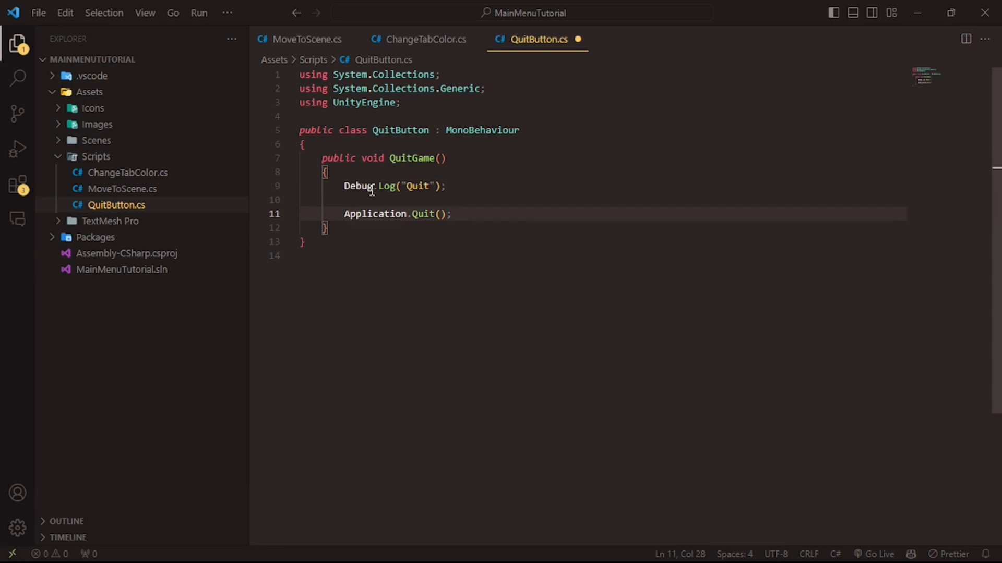
# - Insert UnityEditor.EditorApplication.isPlaying = false before Application.Quit(), save, and return to Unity
pyautogui.press('Up')
pyautogui.press('Return')
pyautogui.press('Tab')
pyautogui.press('Tab')
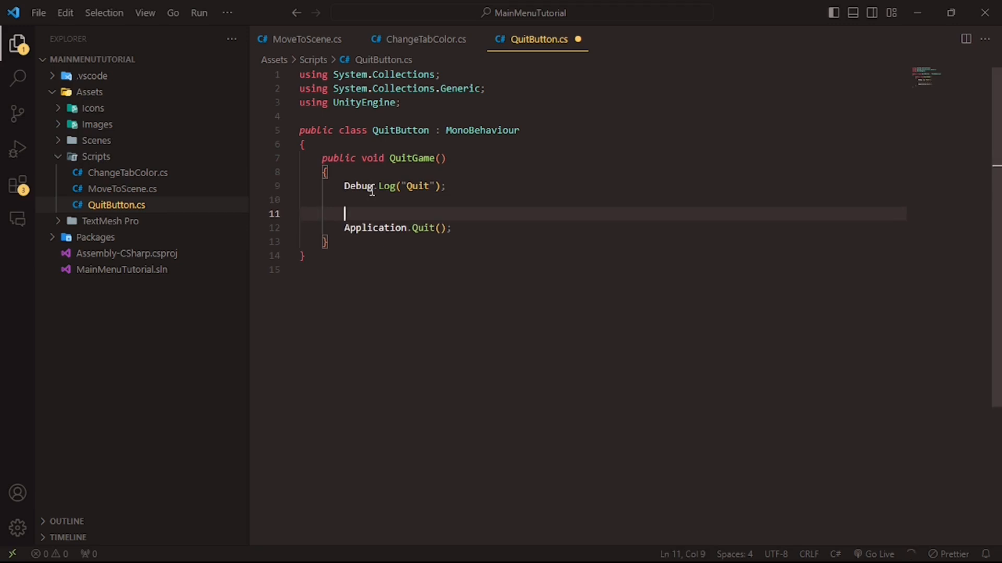
pyautogui.write('UnityEngine.')
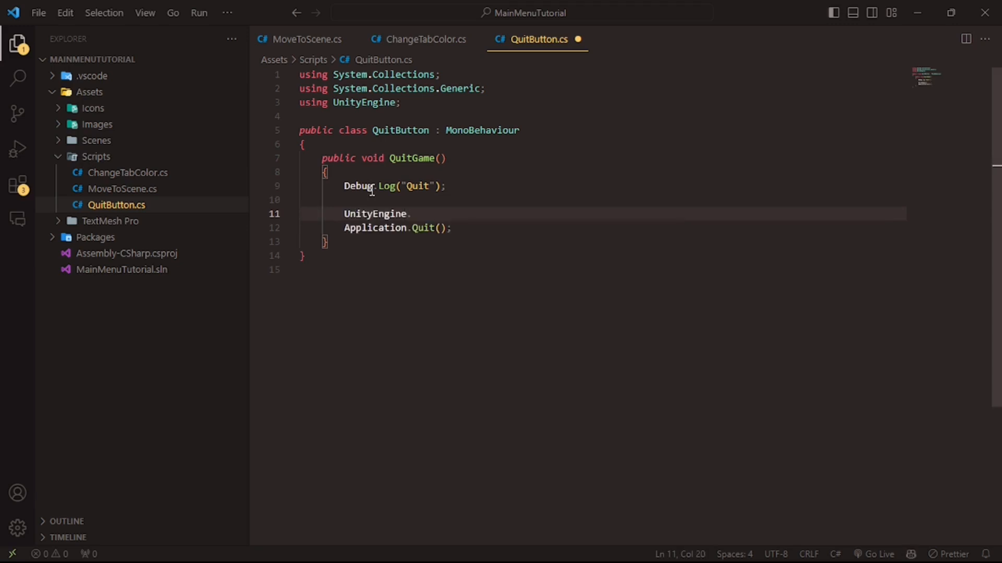
pyautogui.hotkey('ctrl', 'BackSpace')
pyautogui.write('UnityEditor')
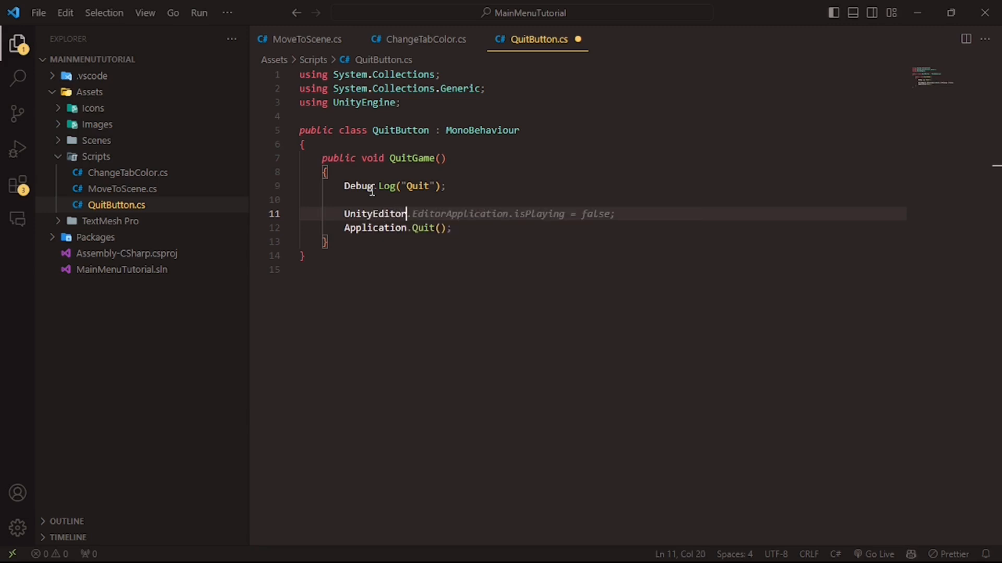
pyautogui.press('Tab')
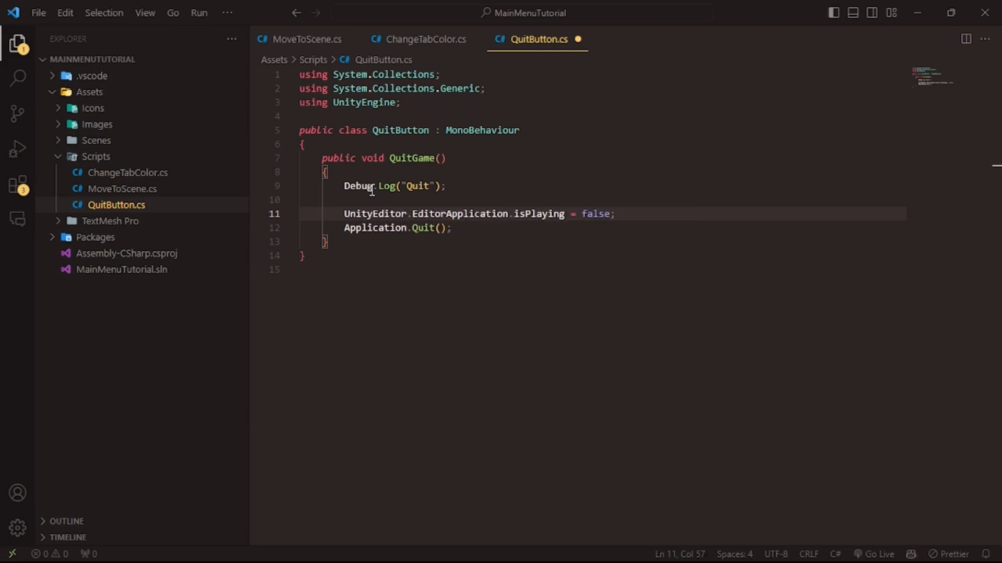
pyautogui.moveTo(533, 214); pyautogui.dragTo(667, 202)
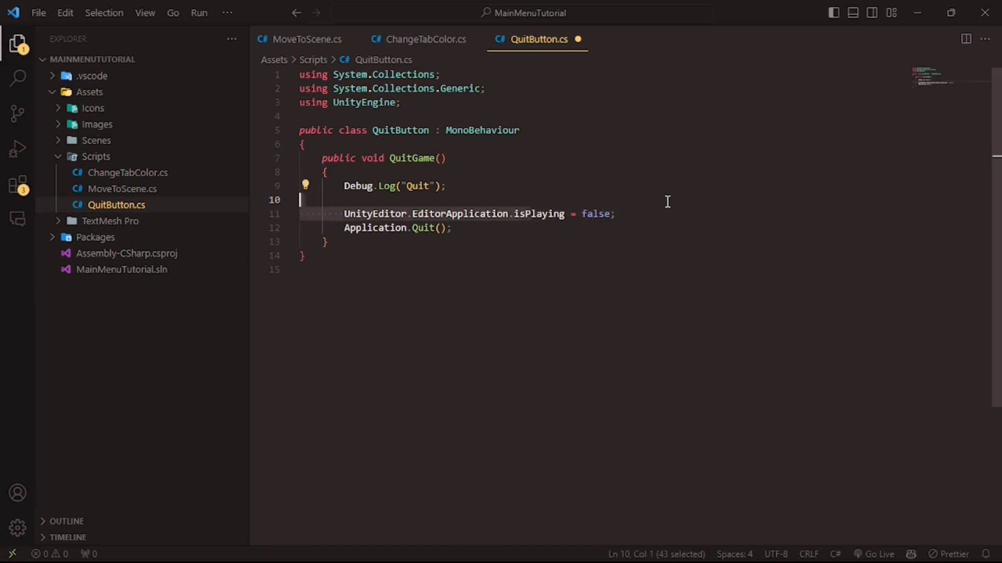
pyautogui.click(668, 213)
pyautogui.click(398, 213)
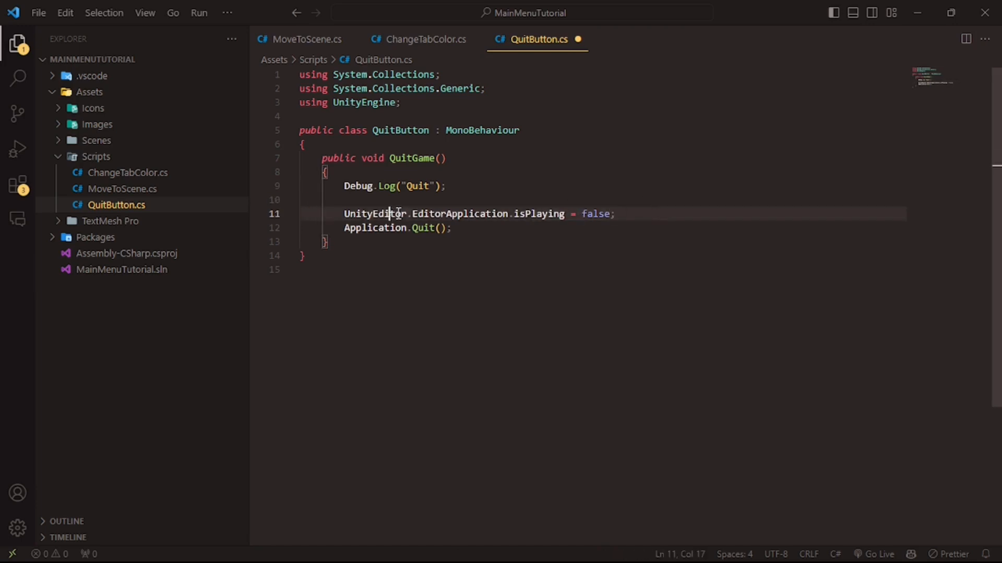
pyautogui.moveTo(398, 213); pyautogui.dragTo(622, 209)
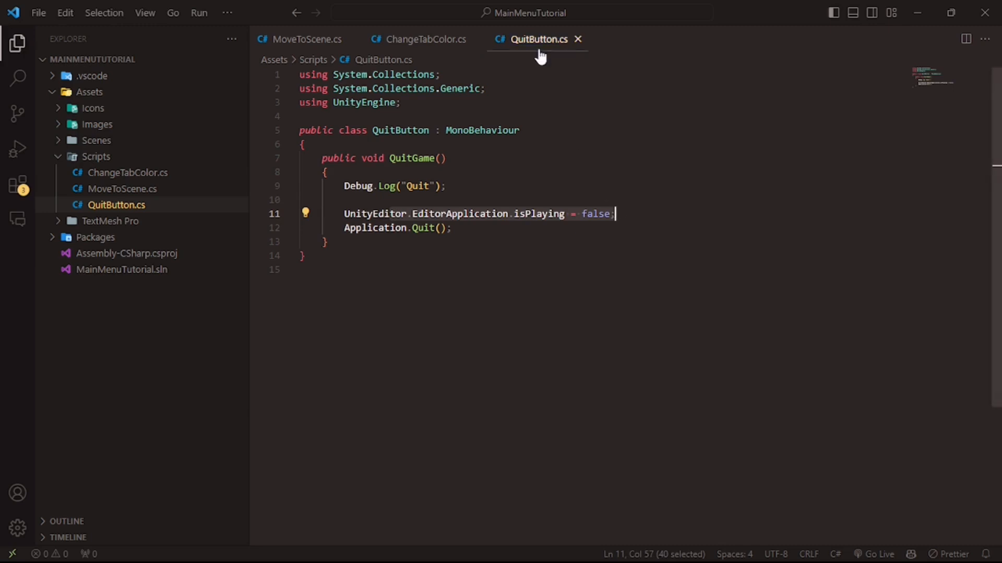
pyautogui.hotkey('ctrl', 's')
pyautogui.hotkey('alt', 'Tab')
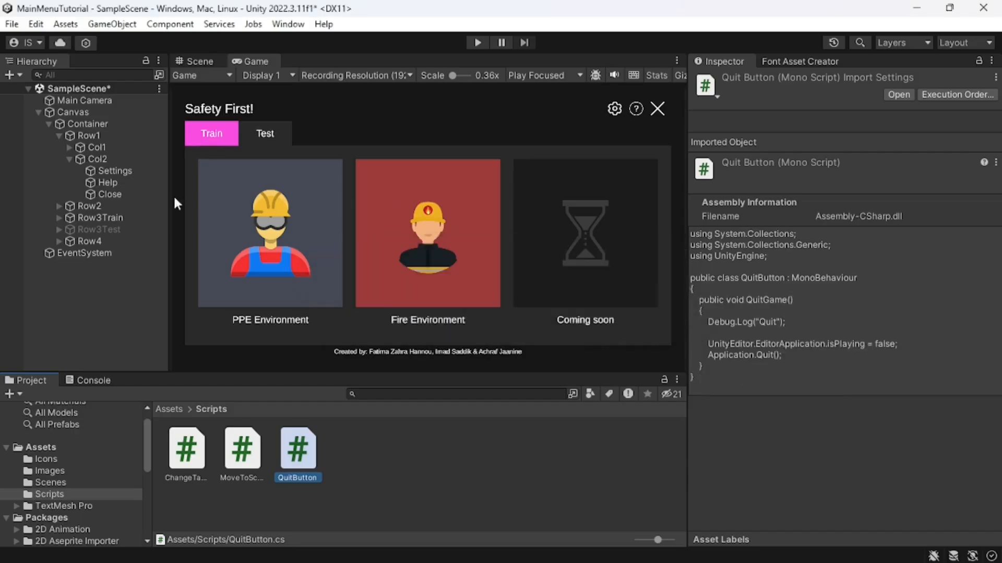
# - Add a Close button On Click entry calling QuitButton.QuitGame and save the scene
pyautogui.click(97, 192)
pyautogui.scroll(-5, 772, 318)
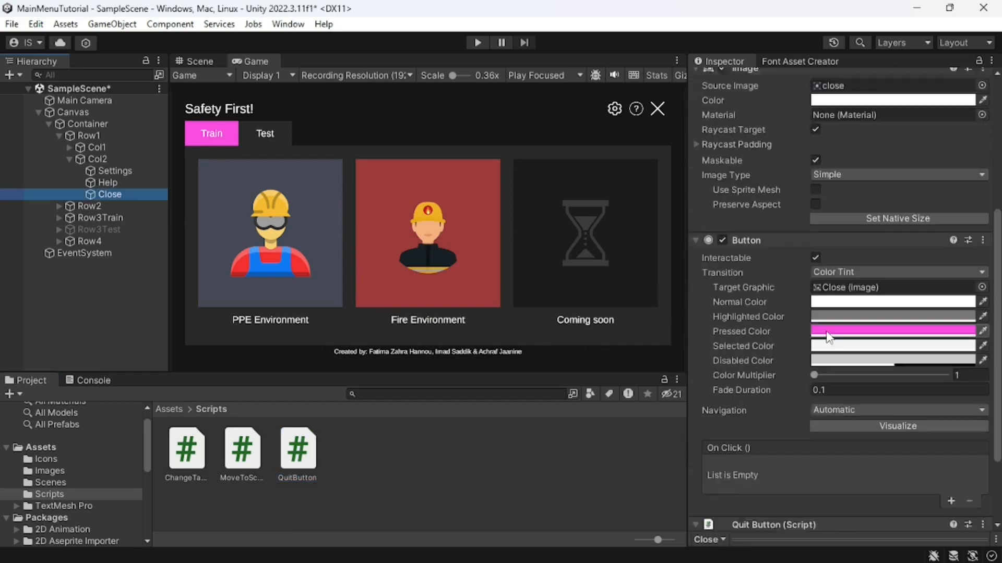
pyautogui.scroll(-4, 828, 337)
pyautogui.click(948, 395)
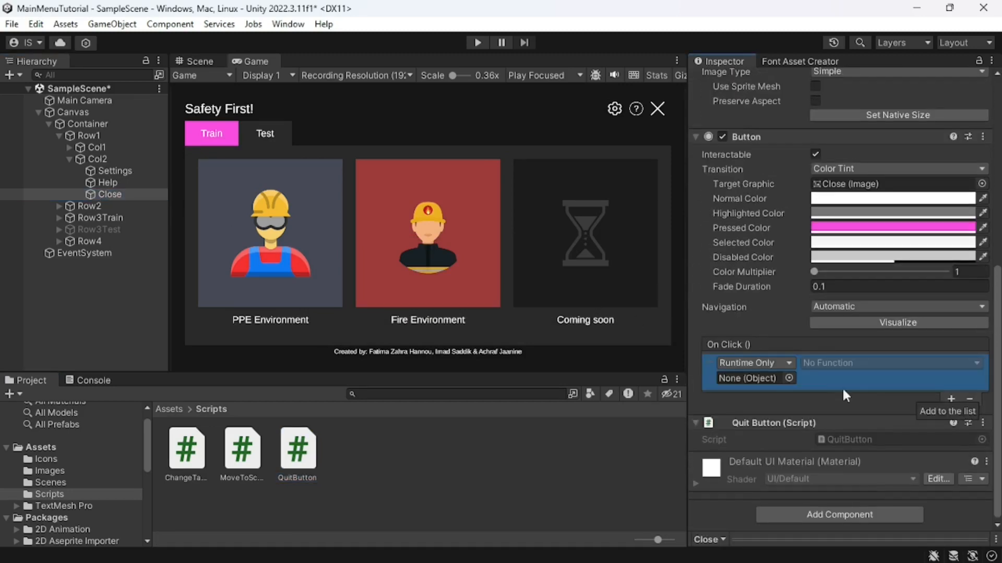
pyautogui.moveTo(744, 422); pyautogui.dragTo(757, 381)
pyautogui.click(814, 368)
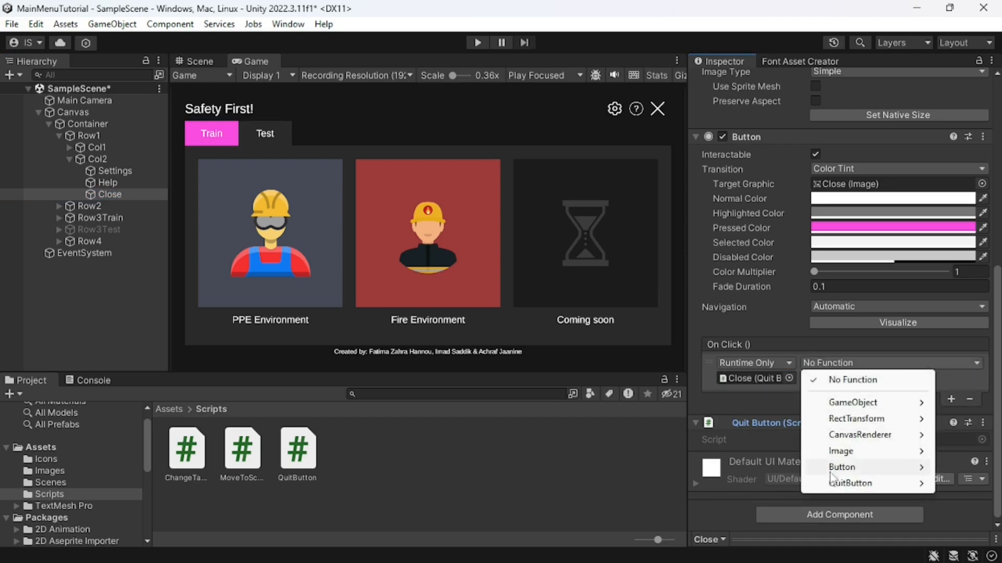
pyautogui.moveTo(848, 483)
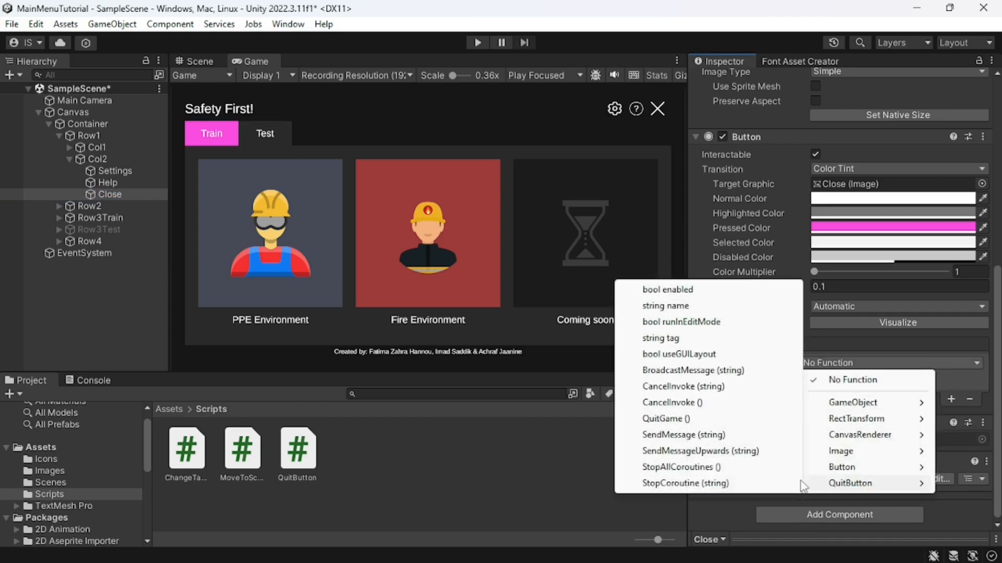
pyautogui.click(671, 418)
pyautogui.hotkey('ctrl', 's')
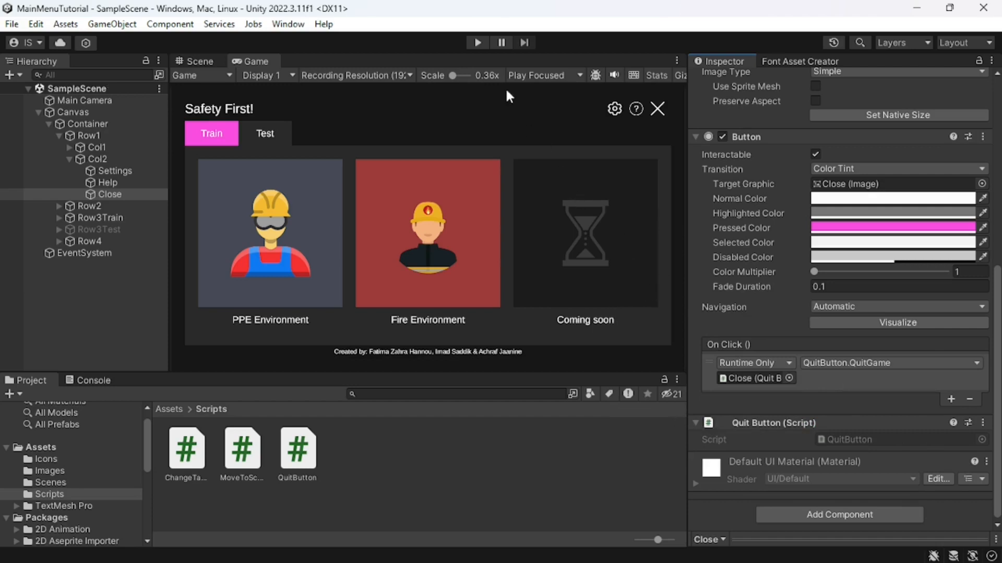
# - Run the scene, click the close X, and check the Console shows 'Quit'
pyautogui.click(476, 42)
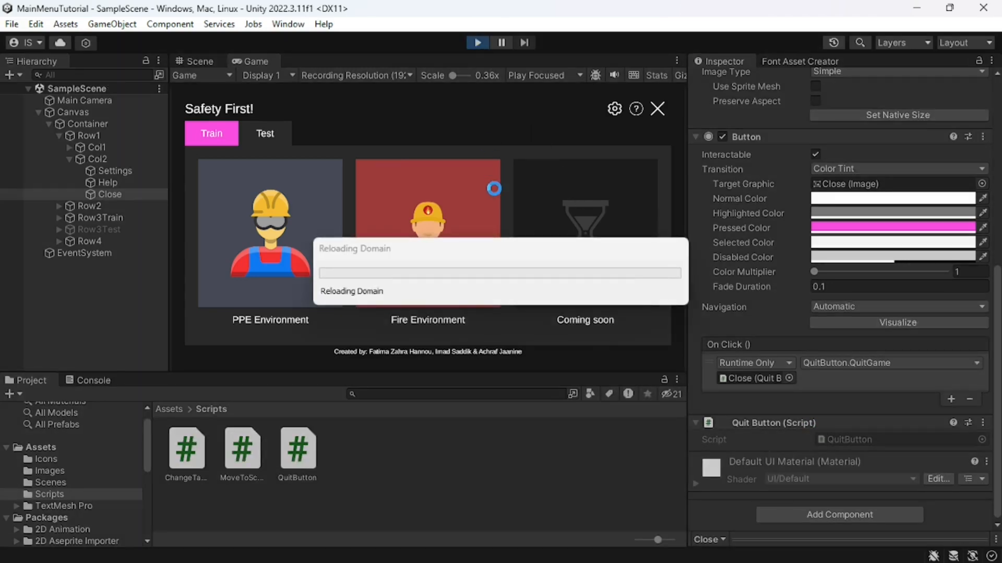
pyautogui.click(658, 110)
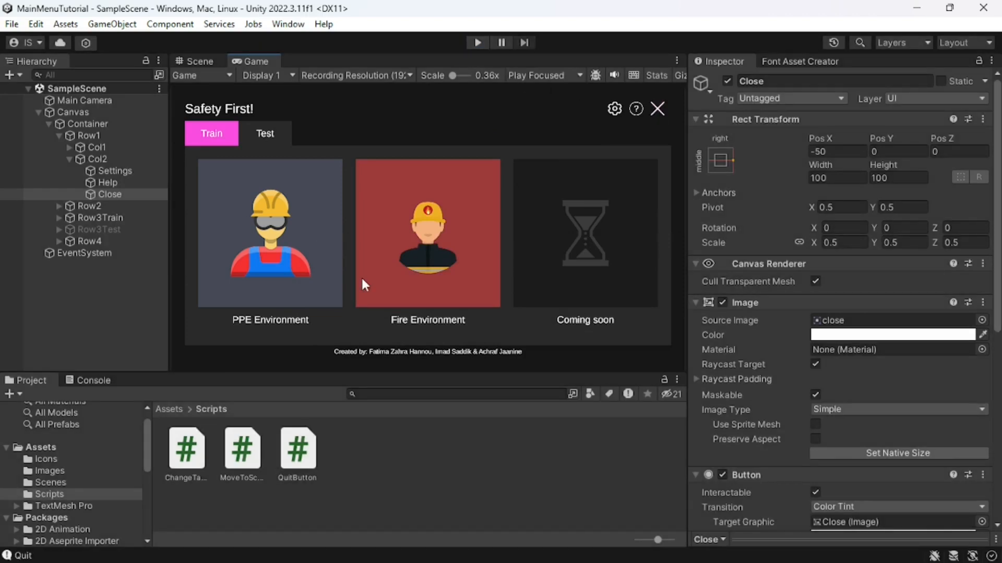
pyautogui.click(84, 380)
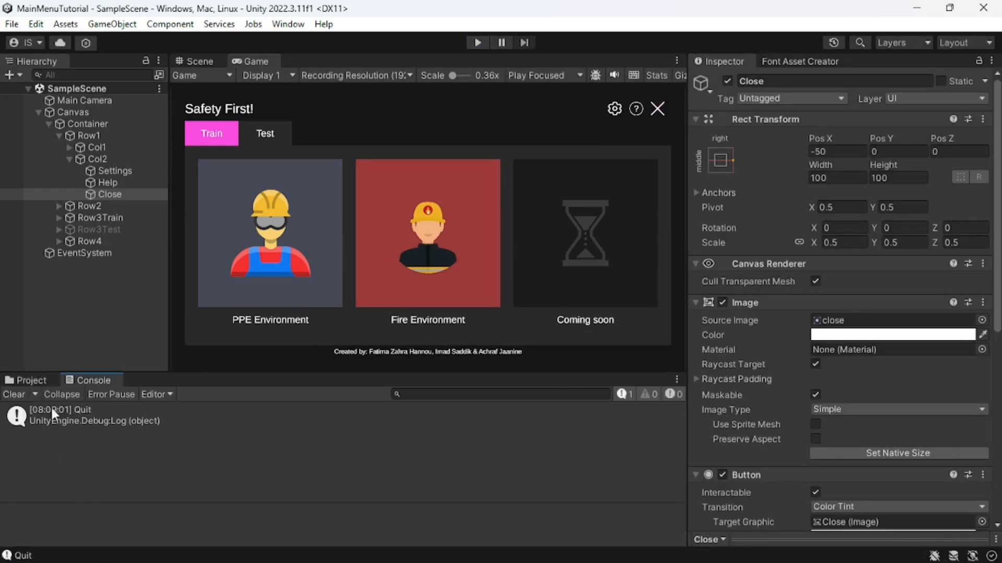
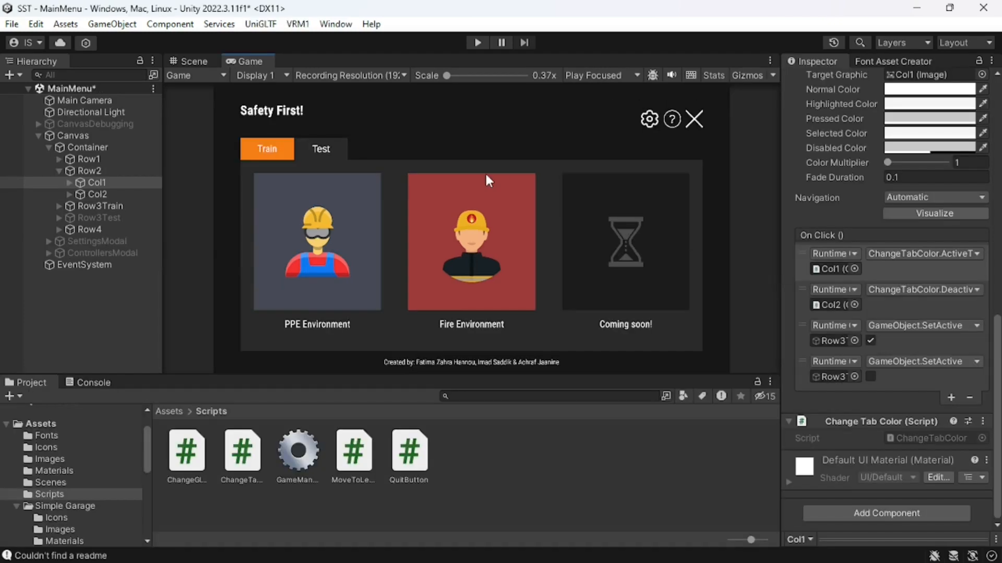
# - Play the scene, open the settings modal with the gear, close it with its X, and stop playing
pyautogui.click(477, 43)
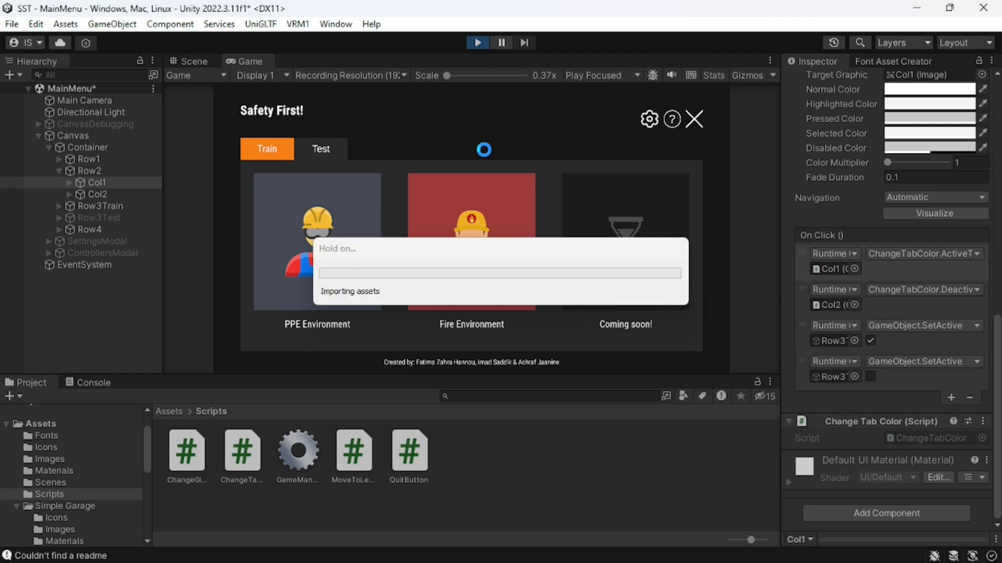
pyautogui.click(643, 118)
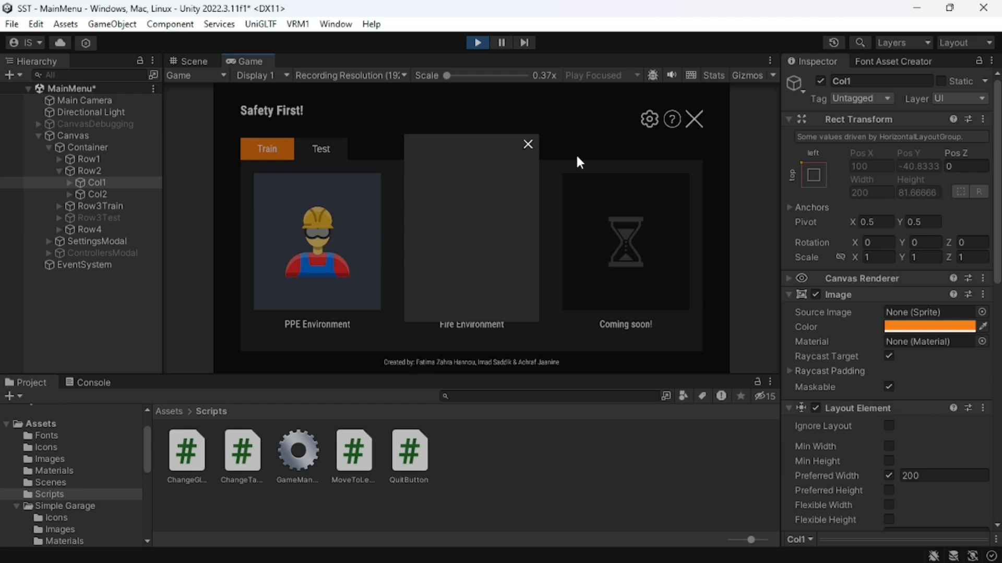
pyautogui.click(526, 140)
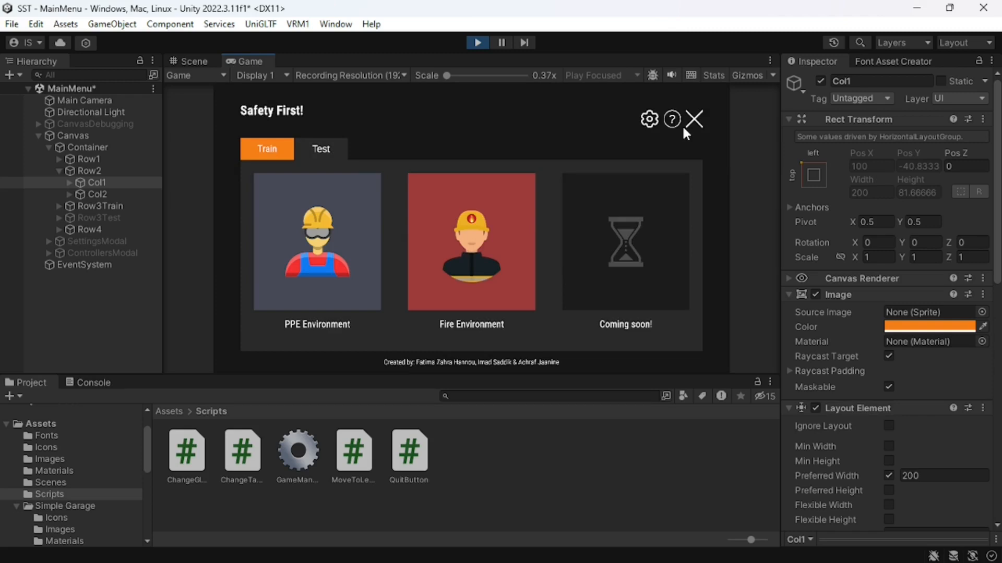
pyautogui.click(478, 42)
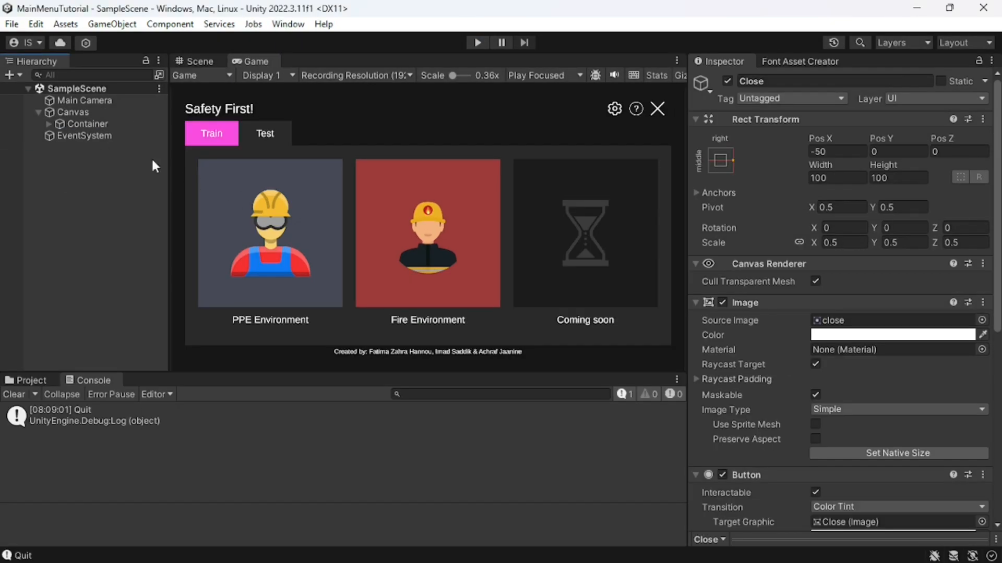
pyautogui.click(71, 113)
# - Create an empty SettingsModal child under Canvas and give it an Image component
pyautogui.rightClick(71, 114)
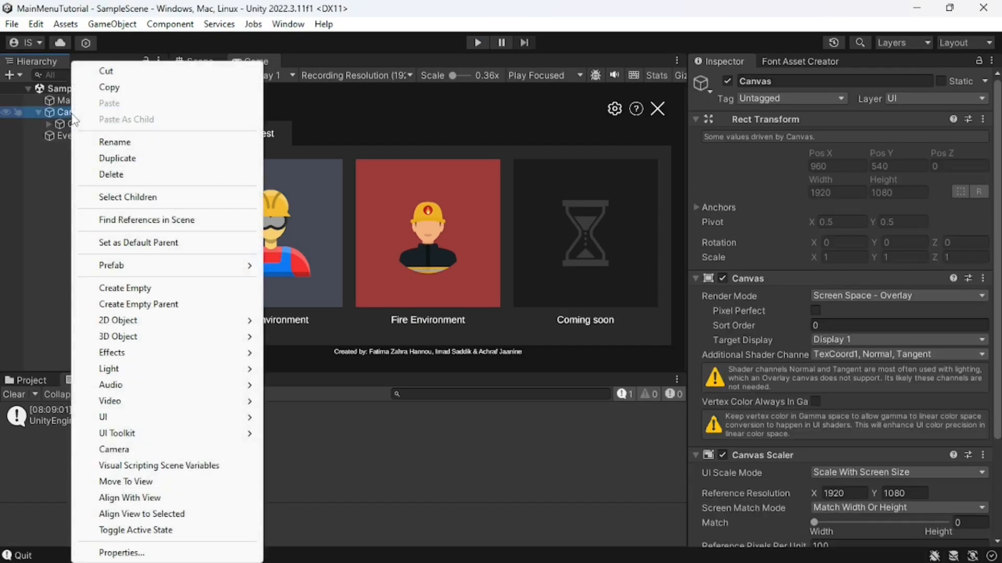
pyautogui.click(139, 289)
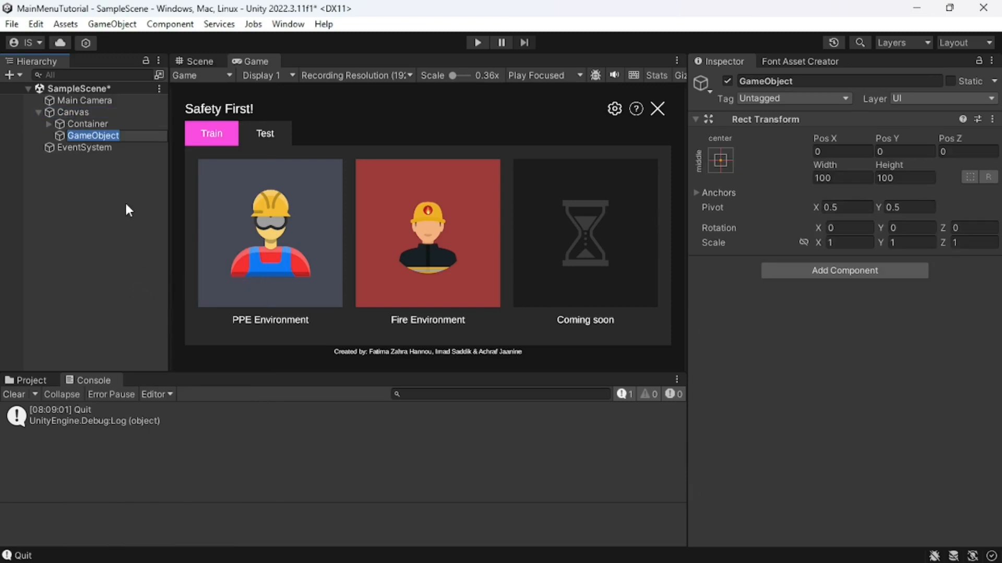
pyautogui.write('Se')
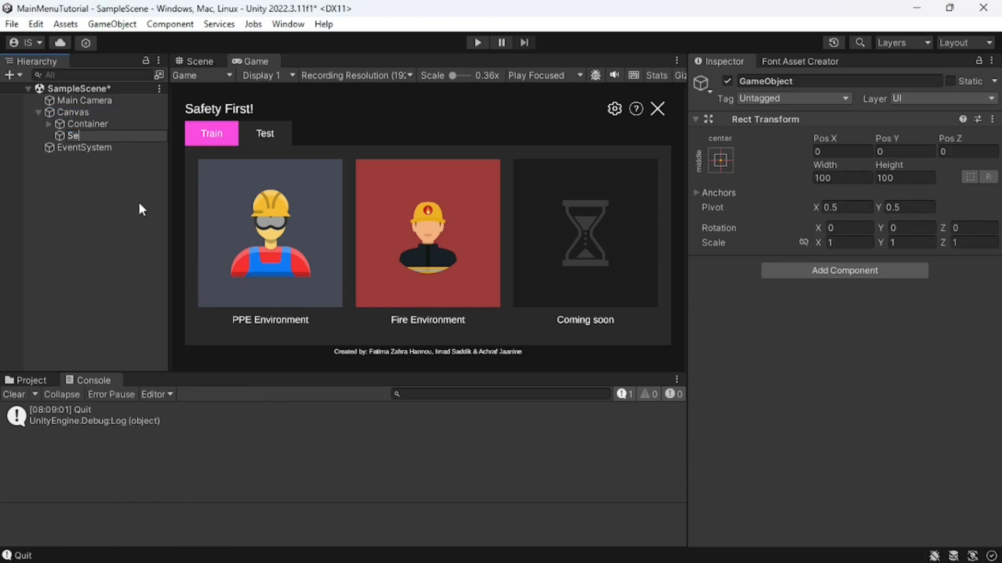
pyautogui.write('ttingsModal')
pyautogui.press('Return')
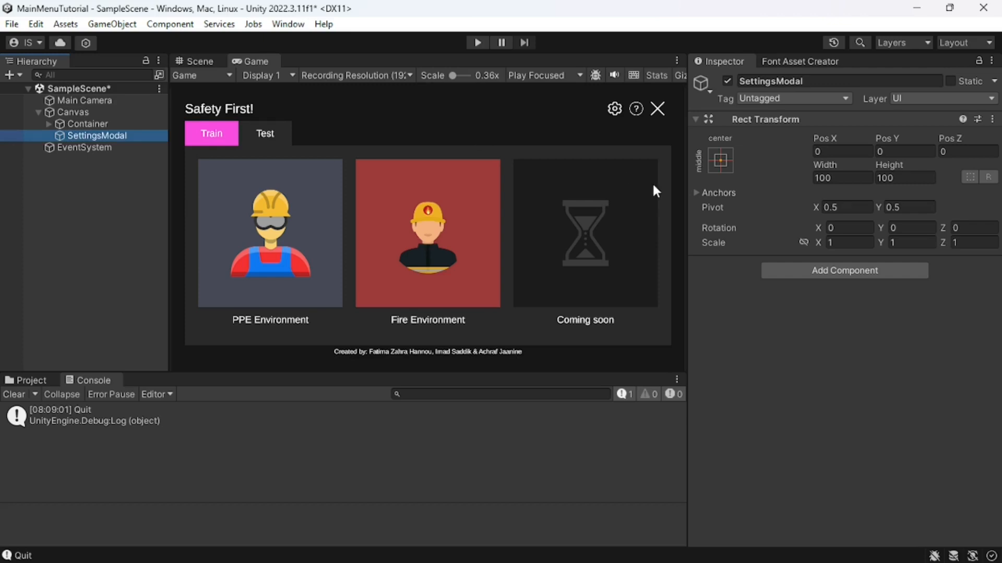
pyautogui.click(777, 271)
pyautogui.write('I')
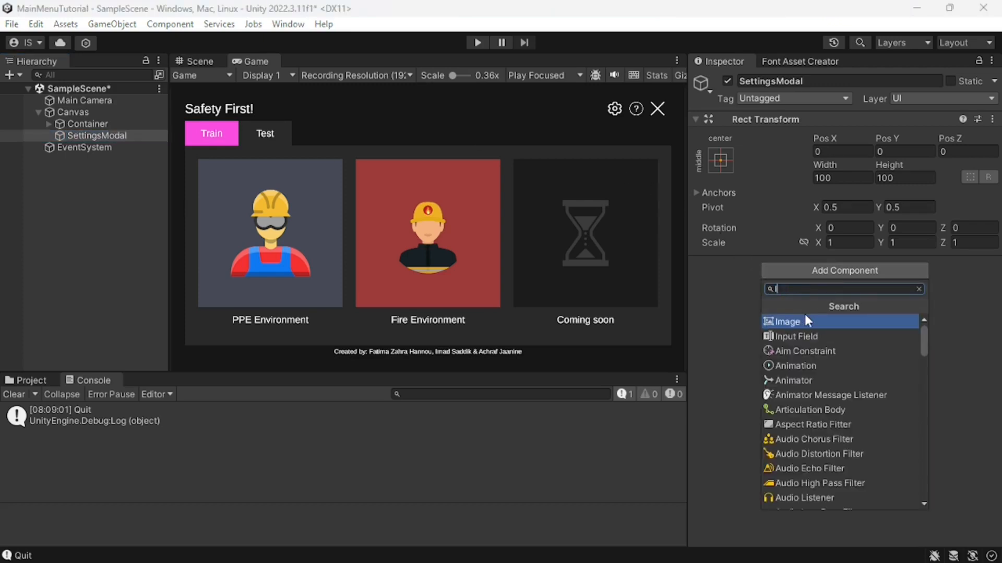
pyautogui.write('ma')
pyautogui.press('Return')
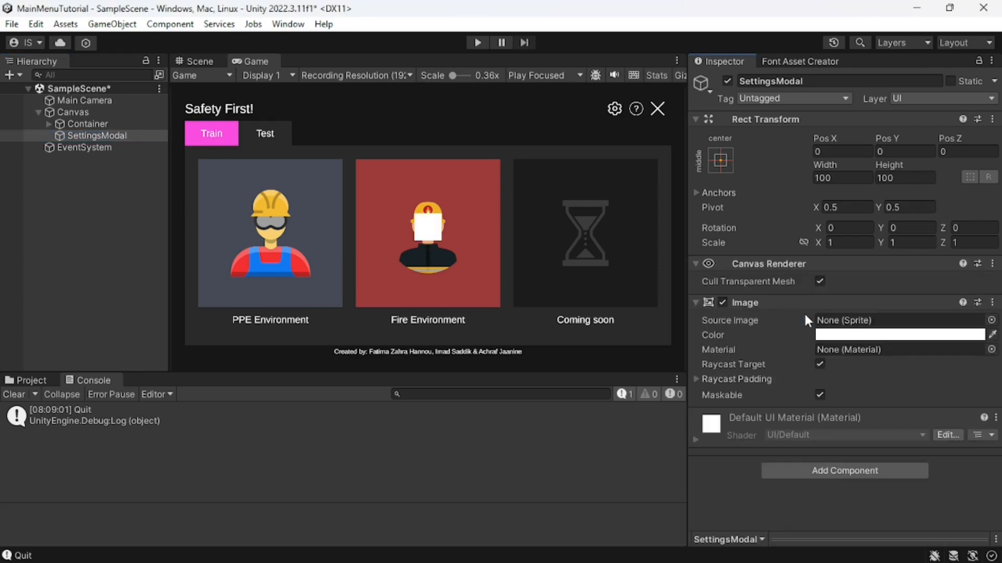
# - Stretch SettingsModal to fill the canvas with the Alt stretch-stretch anchor preset
pyautogui.click(720, 160)
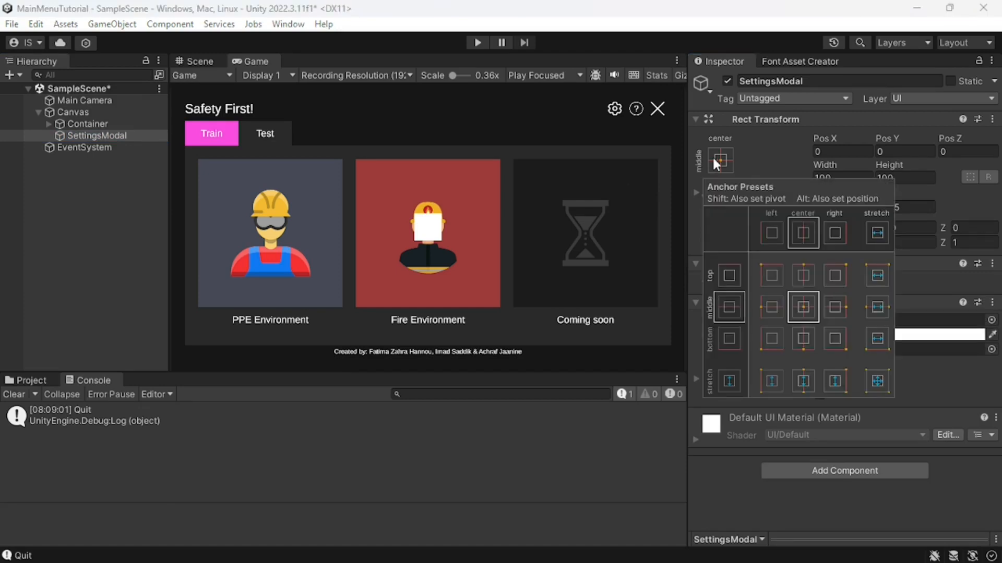
pyautogui.click(867, 380)
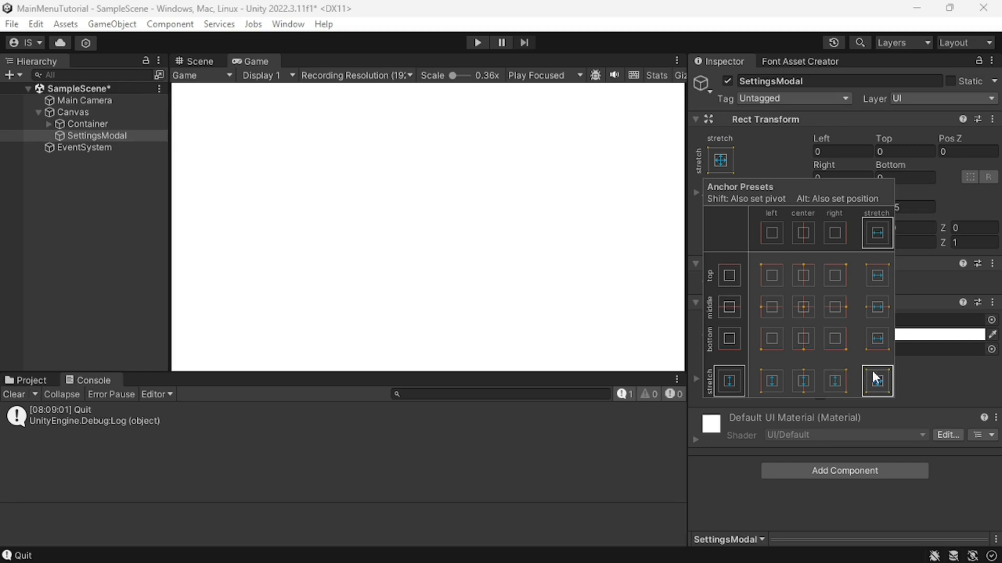
pyautogui.press('alt')
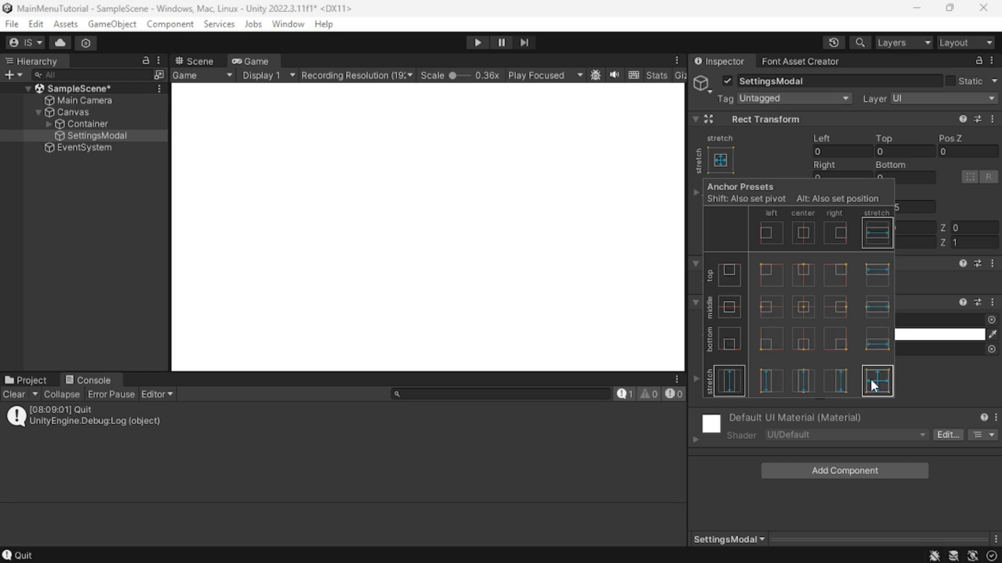
pyautogui.click(723, 483)
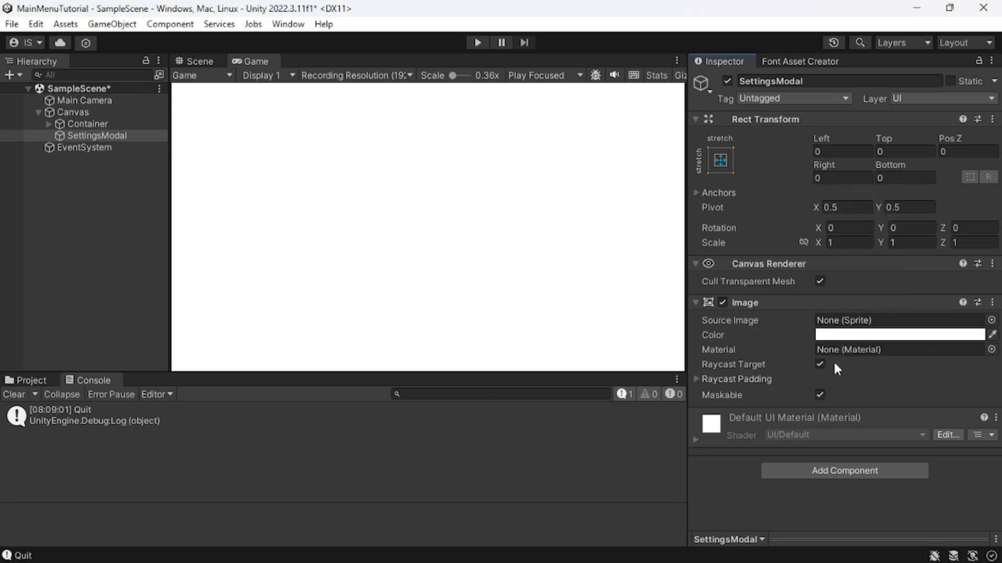
# - Tint the SettingsModal image black with alpha 170
pyautogui.click(866, 335)
pyautogui.moveTo(871, 331); pyautogui.dragTo(841, 406)
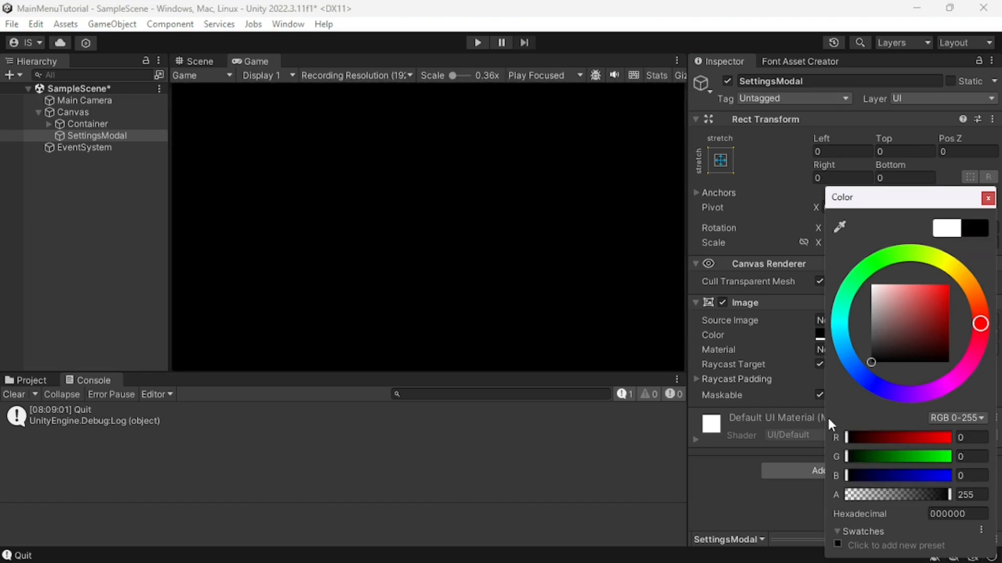
pyautogui.moveTo(946, 493); pyautogui.dragTo(914, 493)
pyautogui.click(966, 496)
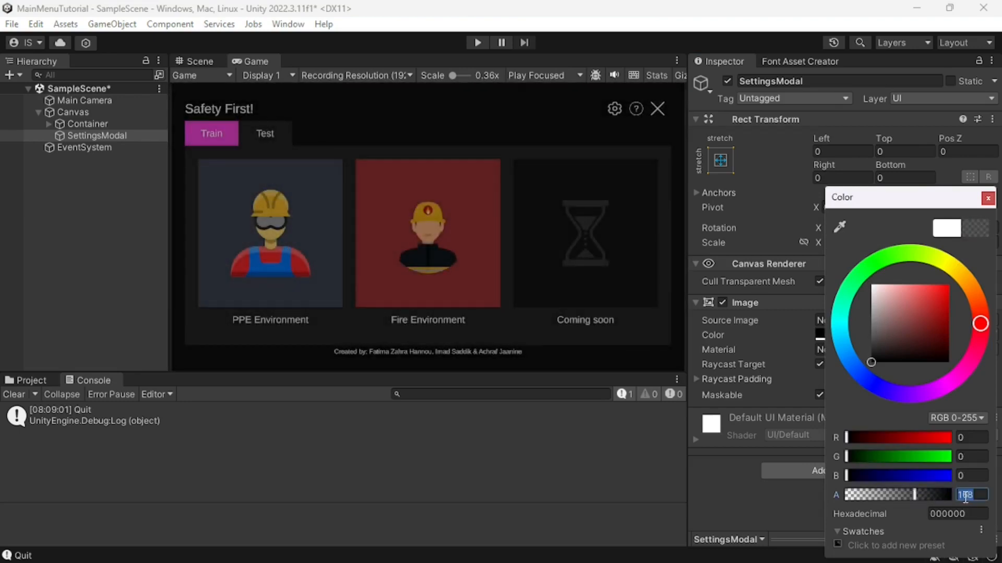
pyautogui.write('170')
pyautogui.click(988, 198)
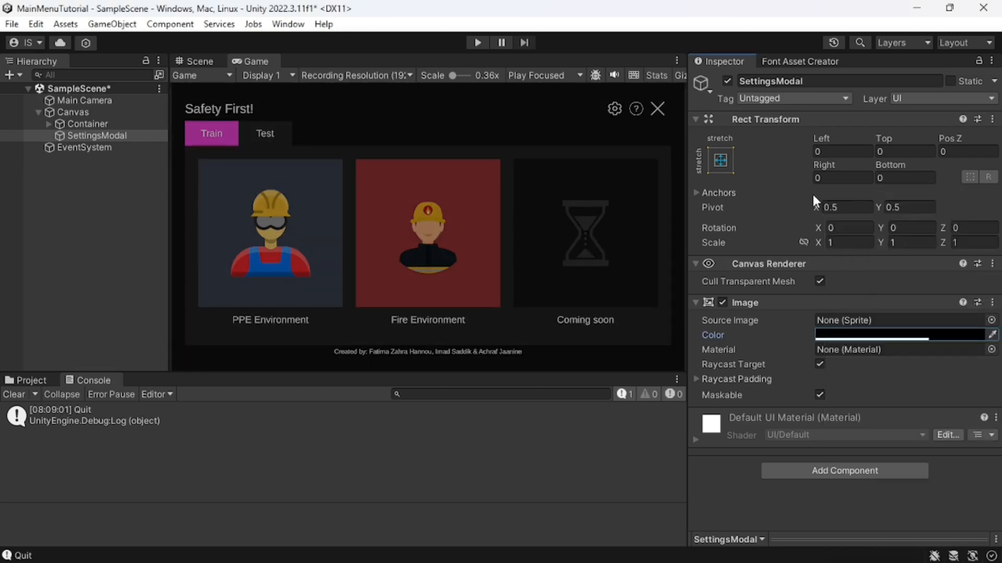
# - Create a Card child under SettingsModal with an Image component
pyautogui.rightClick(84, 137)
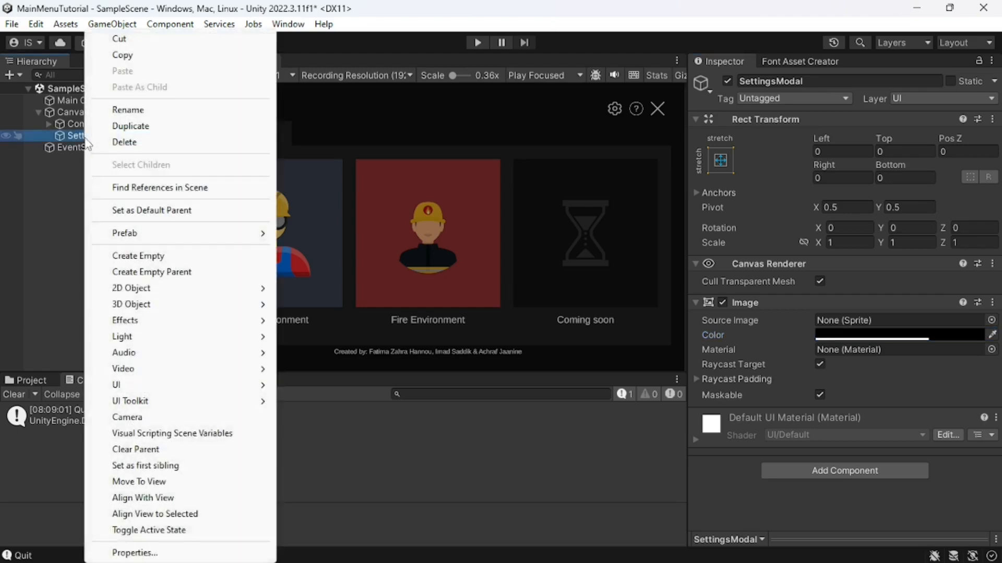
pyautogui.click(159, 256)
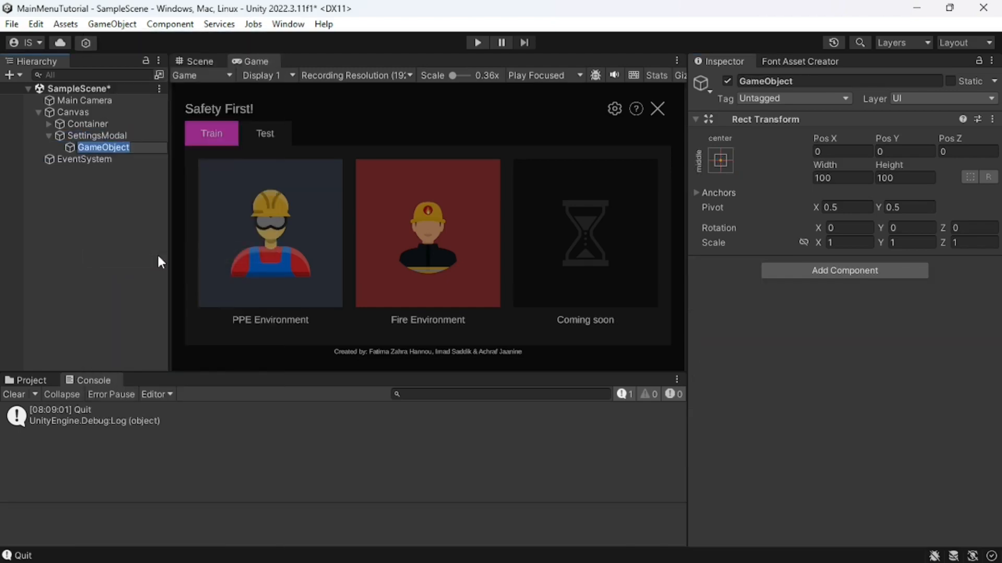
pyautogui.write('Card')
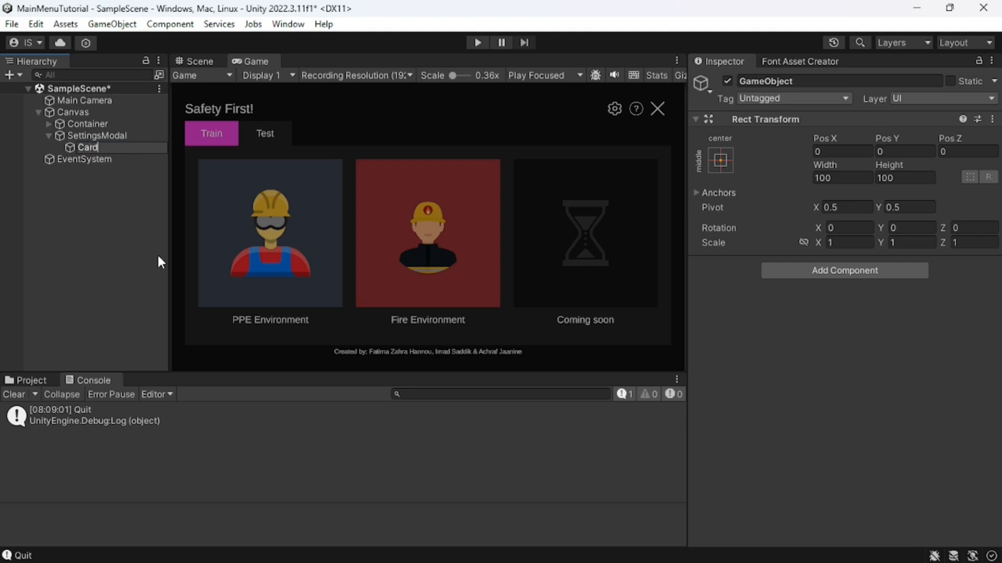
pyautogui.press('Return')
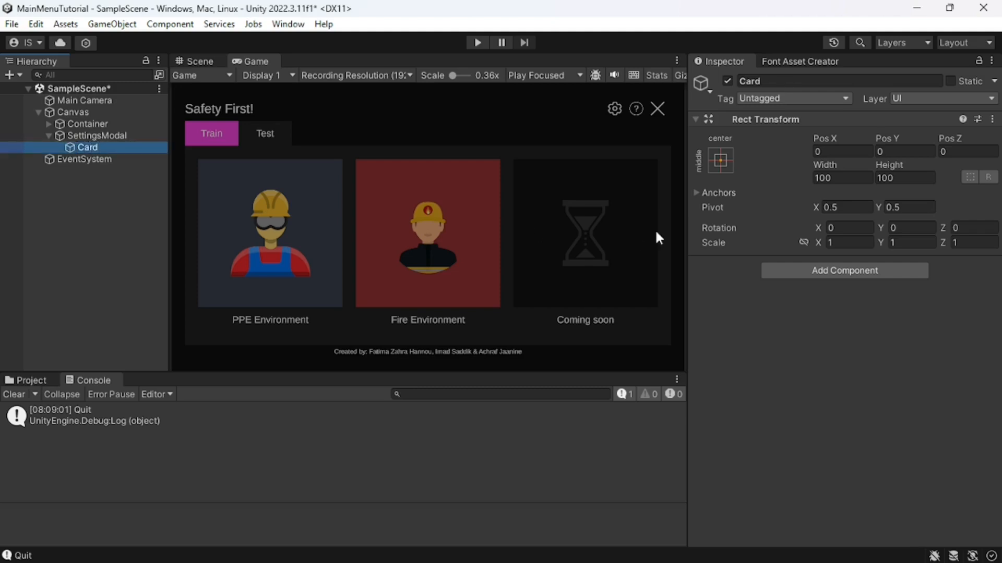
pyautogui.click(815, 272)
pyautogui.write('ima')
pyautogui.click(825, 318)
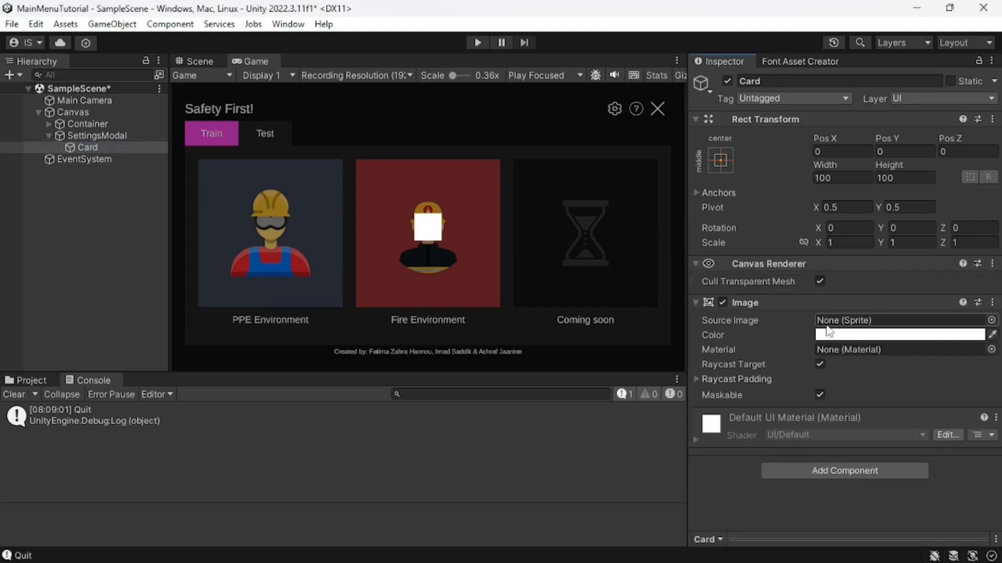
# - Size the Card to width 500 and height 700
pyautogui.click(840, 179)
pyautogui.write('500')
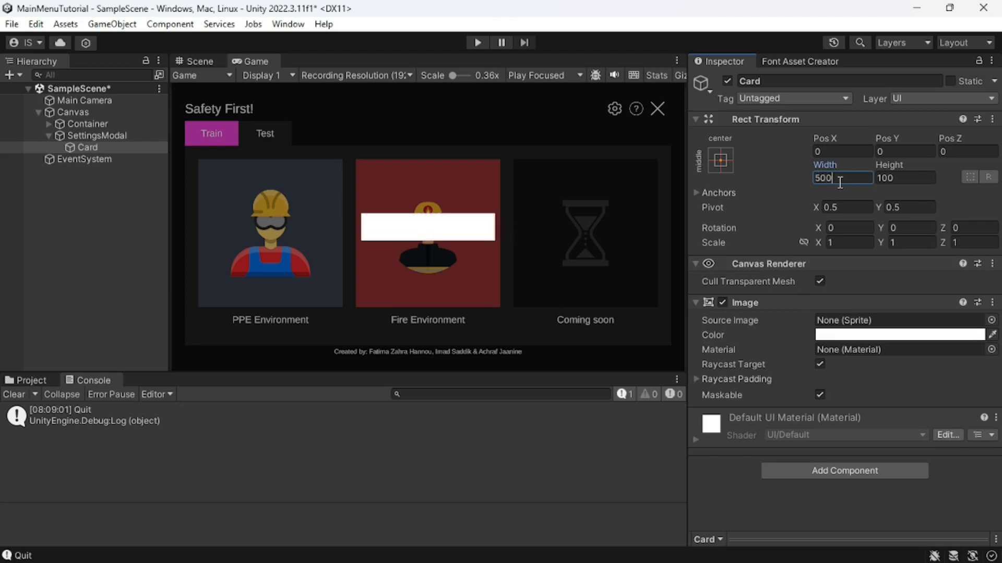
pyautogui.press('Tab')
pyautogui.write('700')
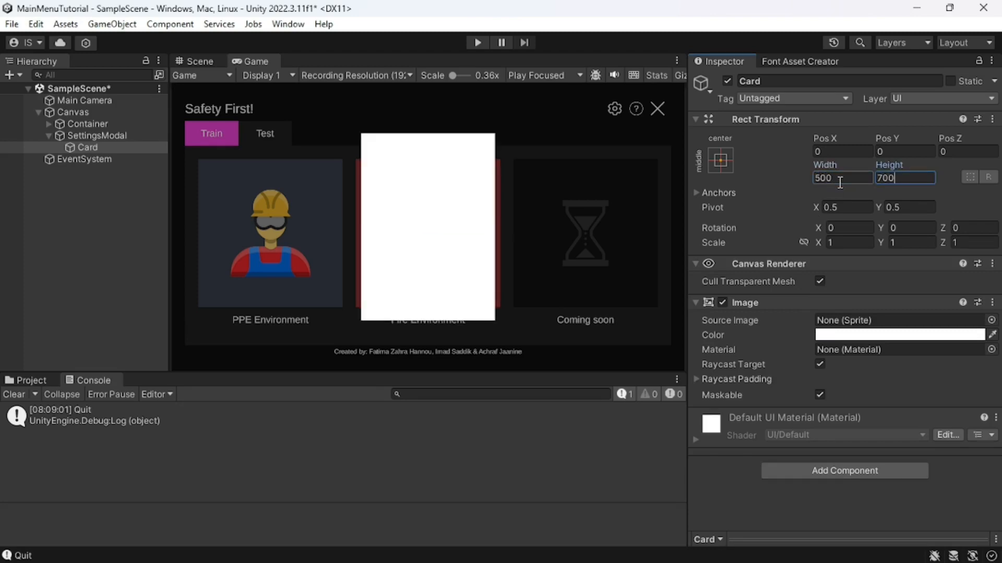
# - Colour the Card's image dark grey 383838, sampled from the editor panel
pyautogui.click(825, 335)
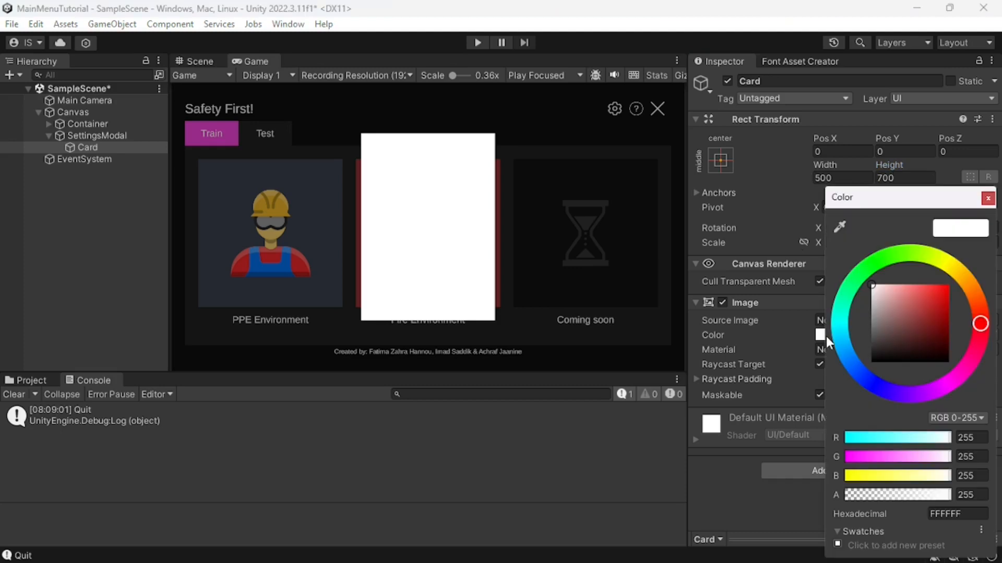
pyautogui.moveTo(882, 313); pyautogui.dragTo(859, 340)
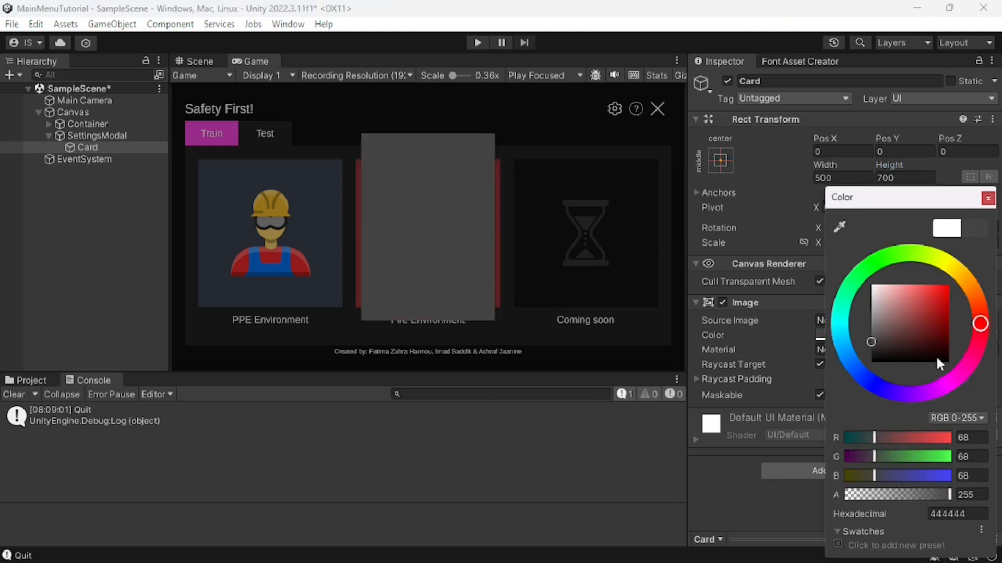
pyautogui.click(841, 226)
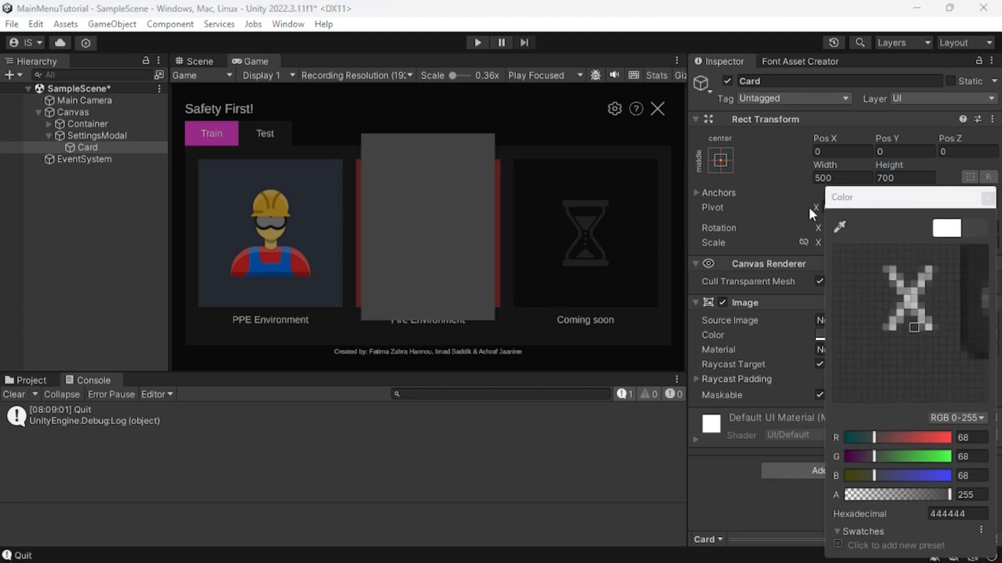
pyautogui.click(769, 202)
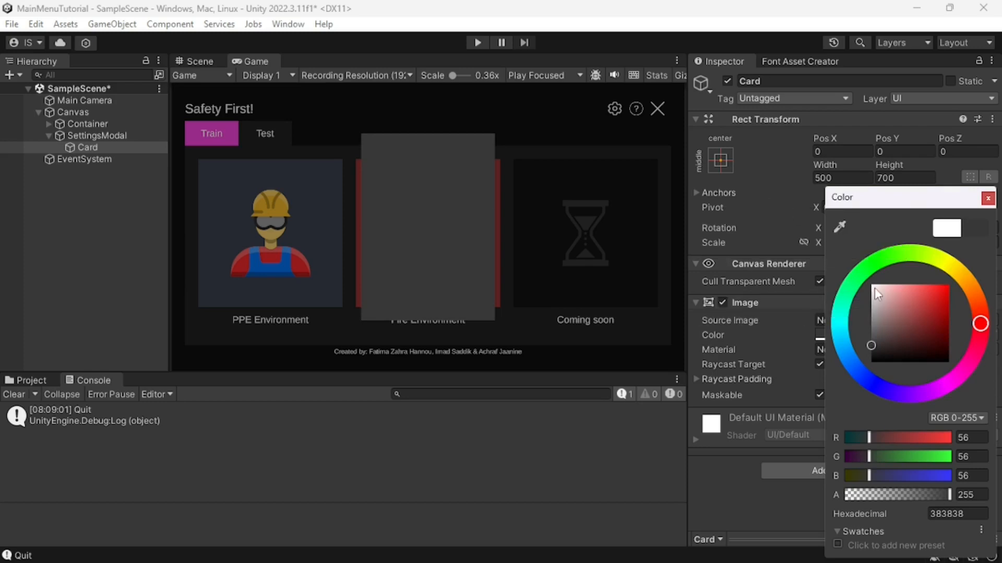
pyautogui.click(988, 198)
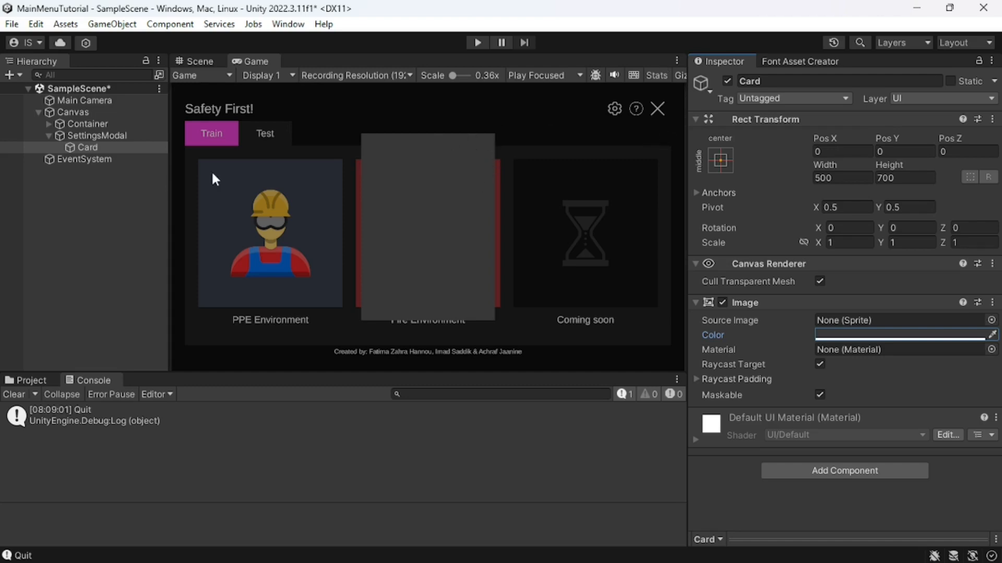
# - Create an empty Header child inside Card
pyautogui.click(76, 146)
pyautogui.rightClick(76, 146)
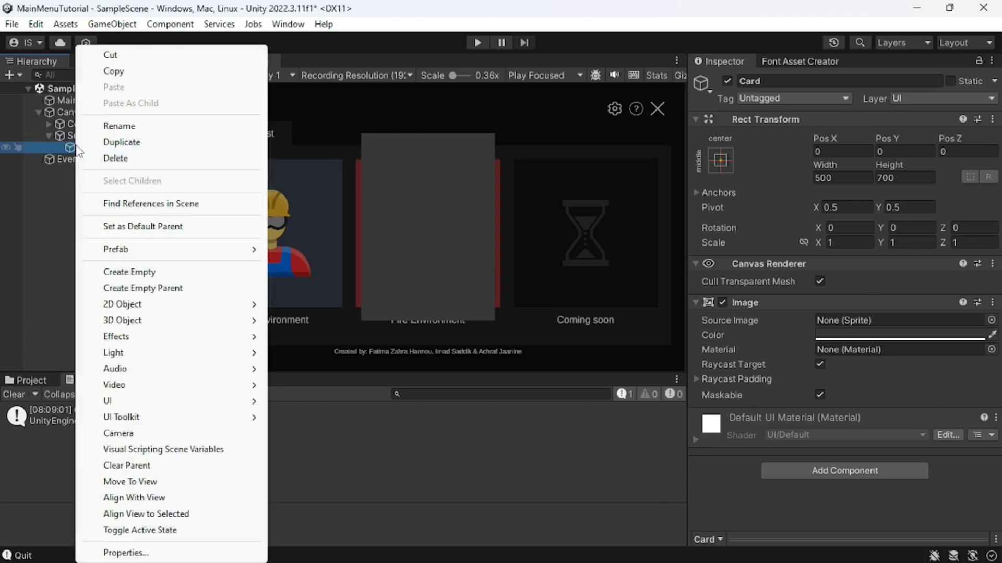
pyautogui.click(169, 275)
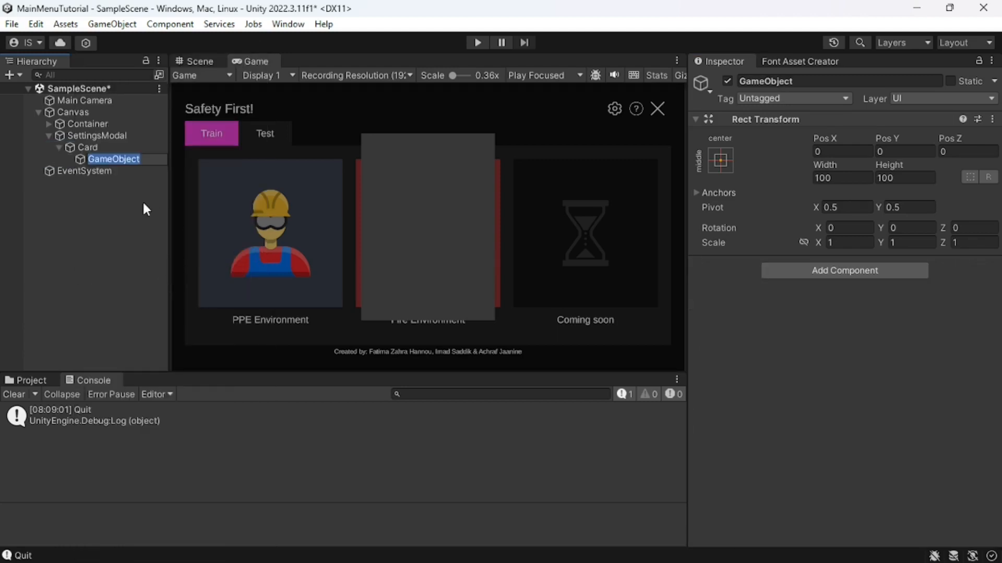
pyautogui.write('Header')
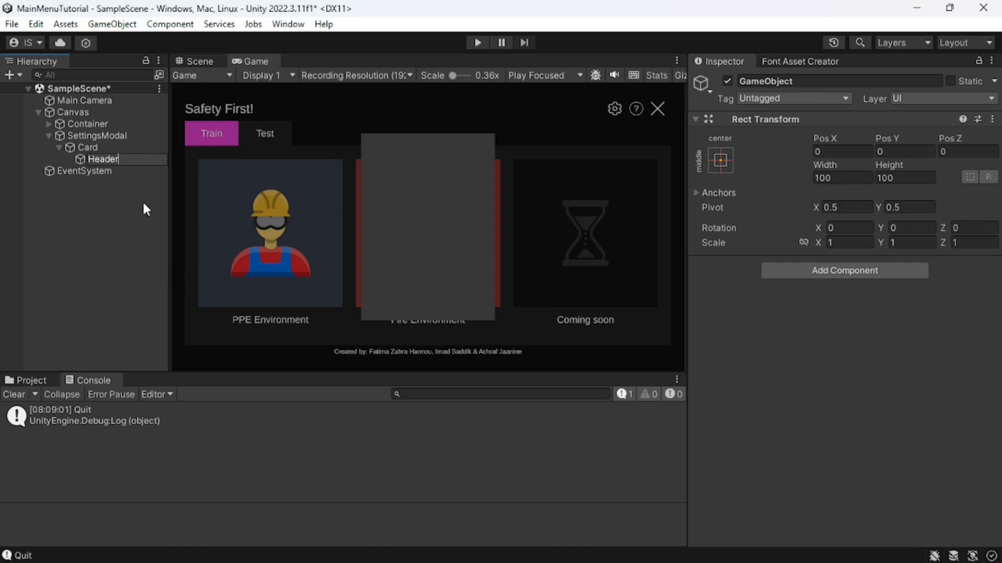
pyautogui.press('Return')
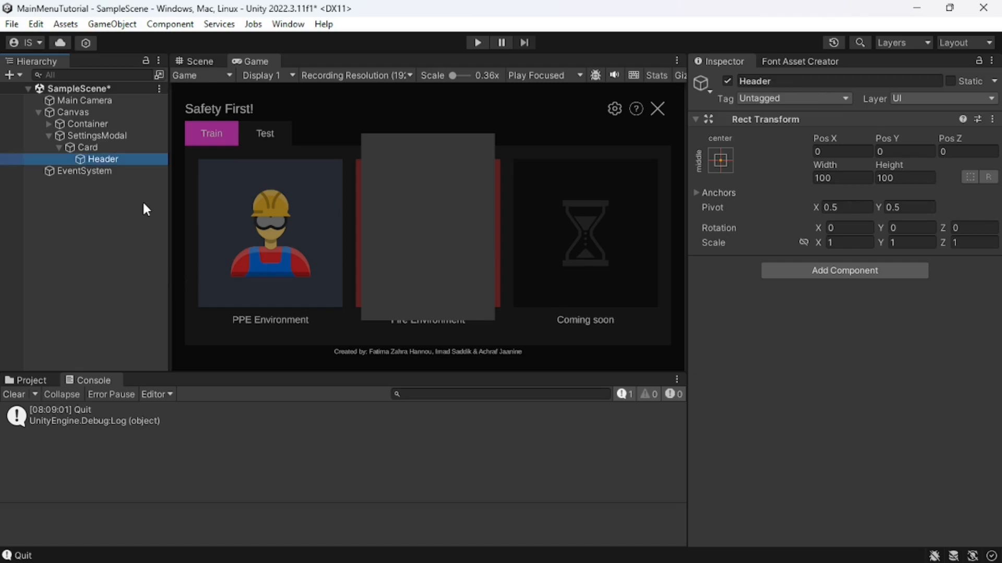
# - Add a Close child under Header with an Image component
pyautogui.rightClick(105, 157)
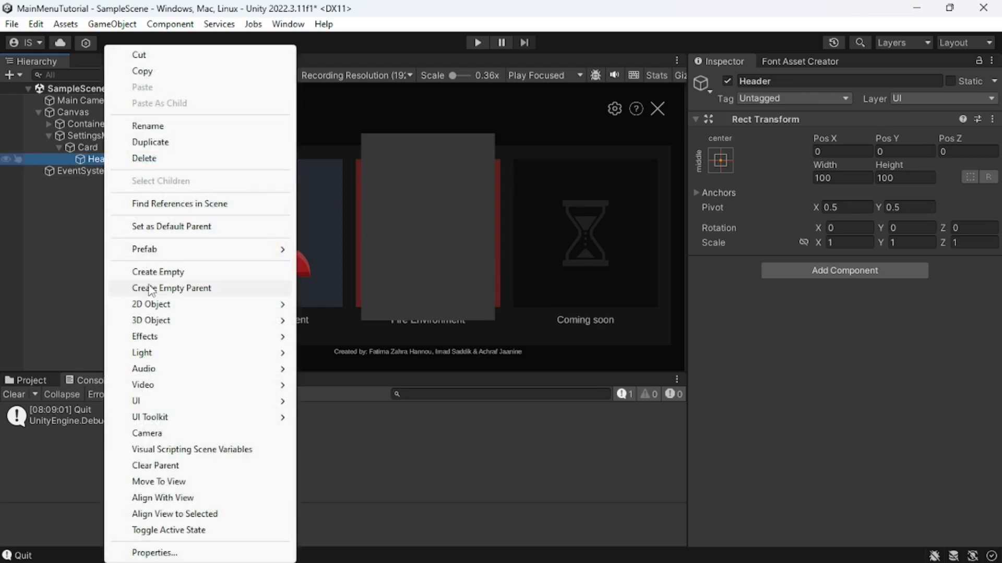
pyautogui.click(172, 272)
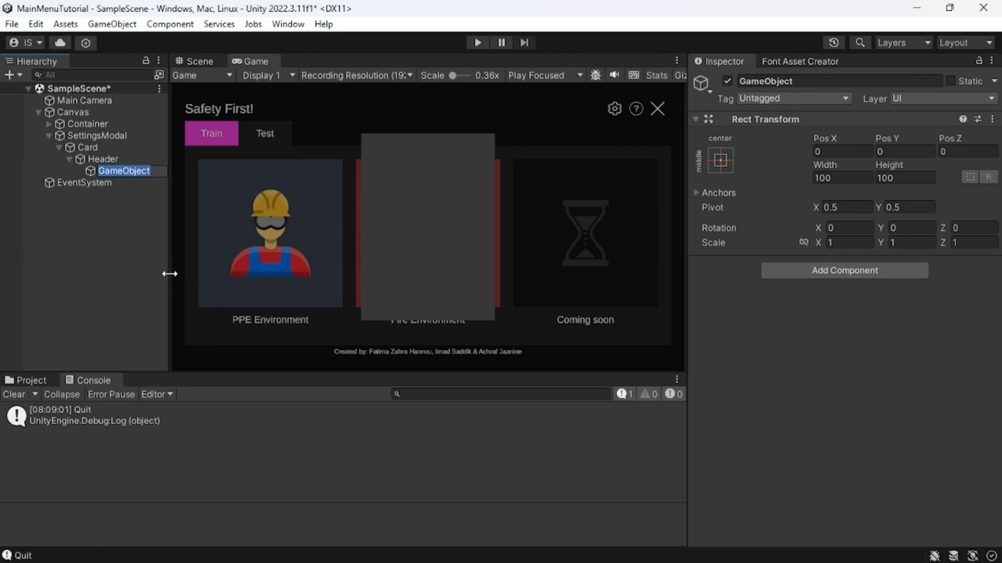
pyautogui.write('Close')
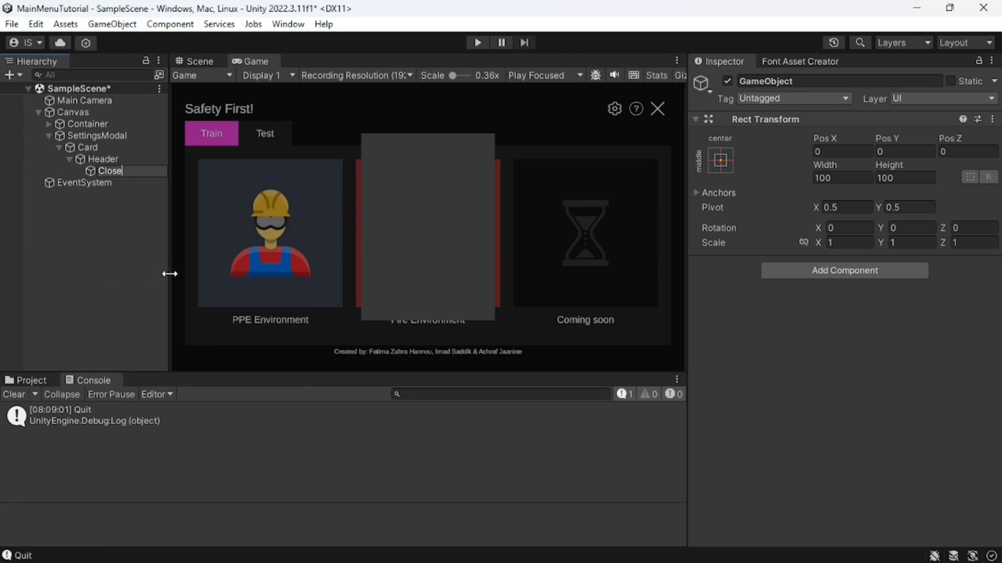
pyautogui.press('Return')
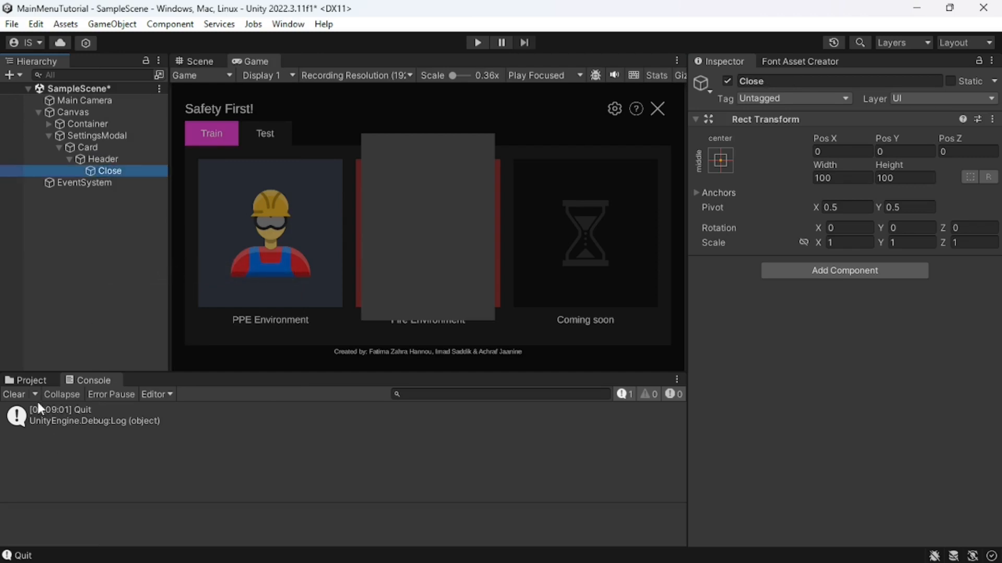
pyautogui.click(817, 272)
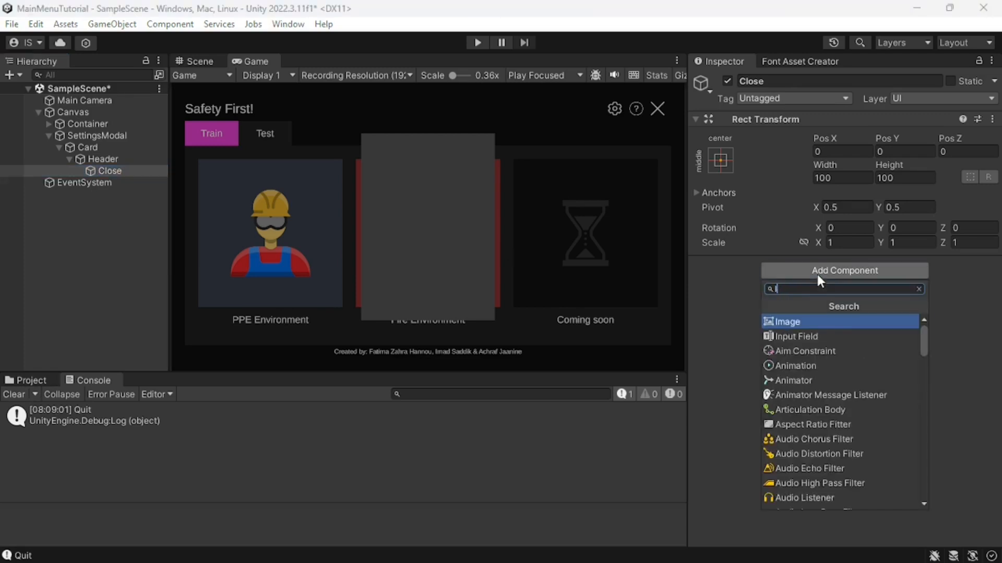
pyautogui.write('ima')
pyautogui.press('Return')
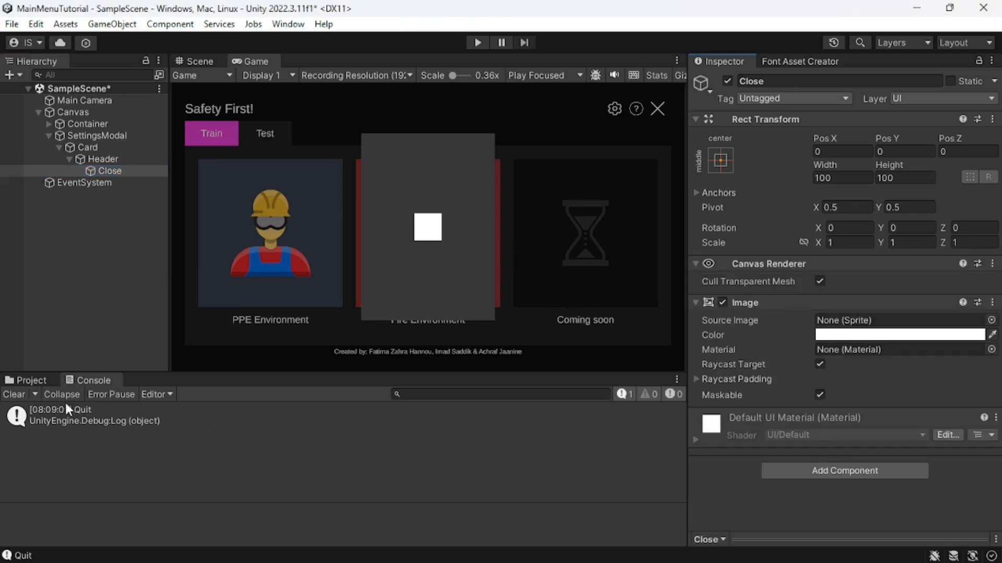
# - Set the close icon from Assets/Icons as Close's source image and scale it to 0.3
pyautogui.click(29, 380)
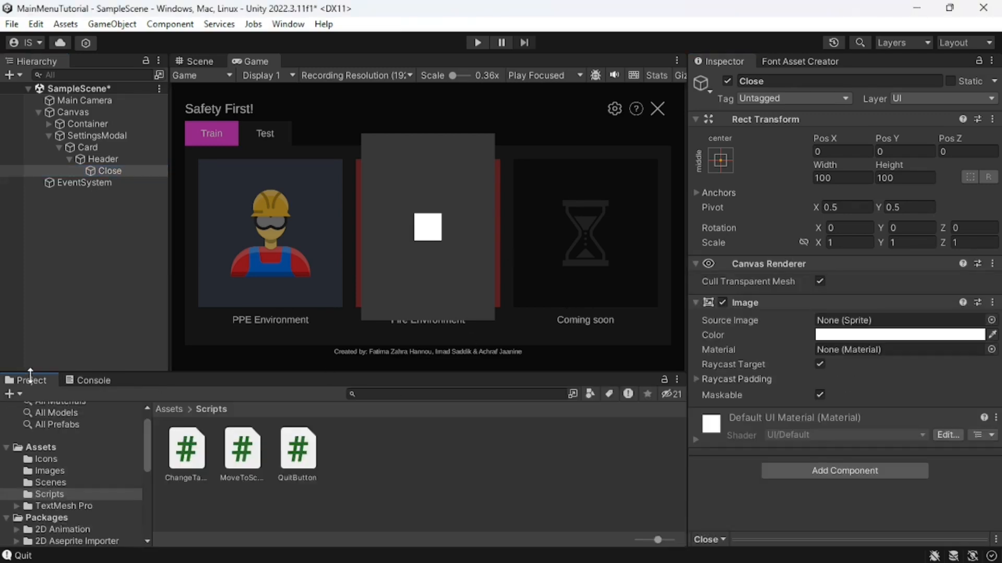
pyautogui.click(168, 410)
pyautogui.doubleClick(187, 449)
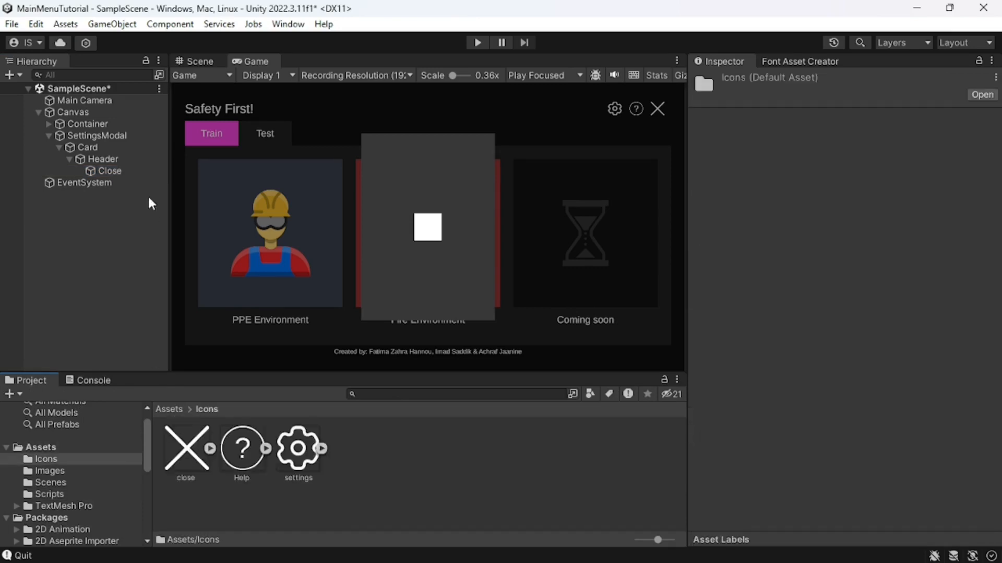
pyautogui.click(109, 171)
pyautogui.moveTo(186, 449); pyautogui.dragTo(878, 329)
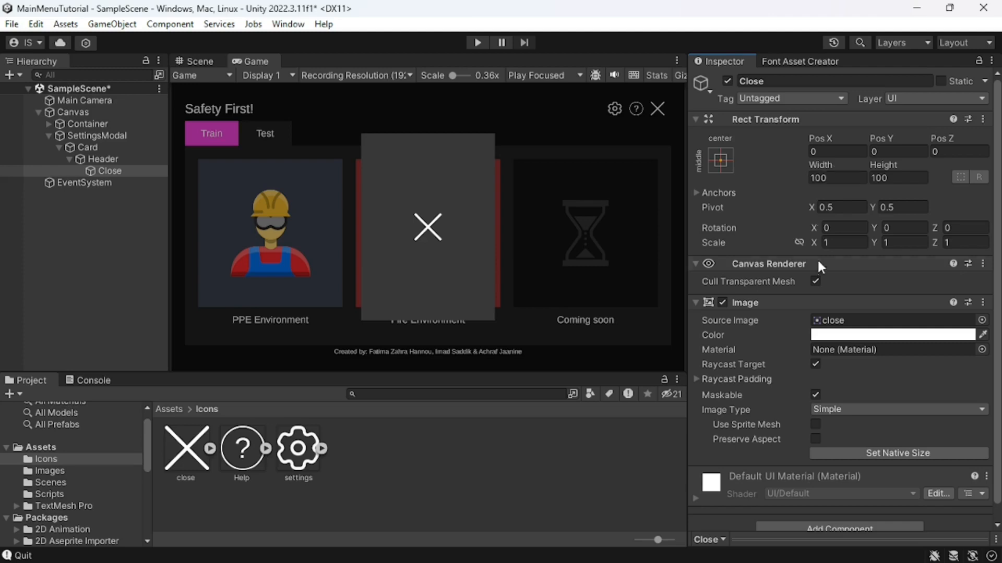
pyautogui.click(799, 243)
pyautogui.click(841, 242)
pyautogui.write('.3')
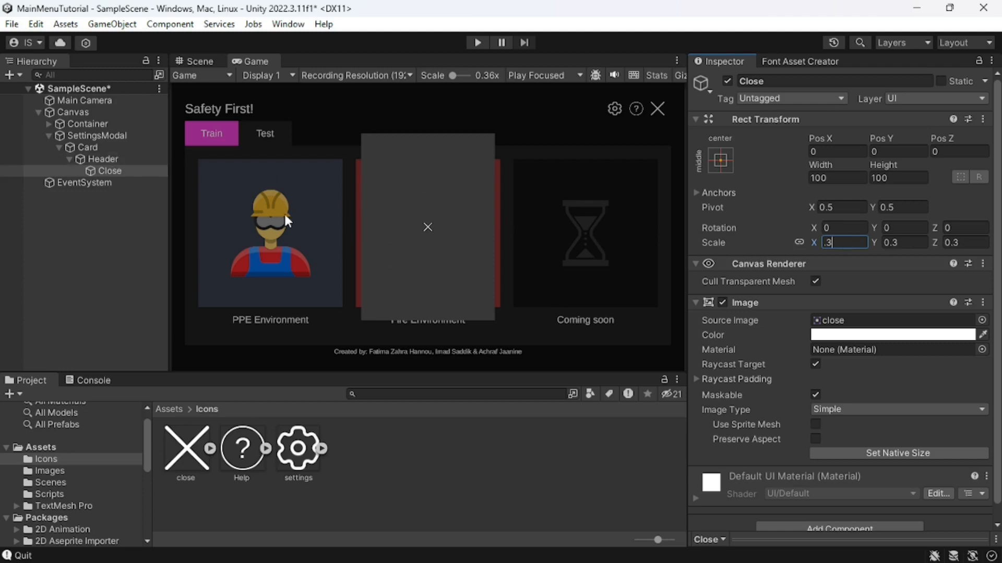
# - Add a Vertical Layout Group to Card with Control Child Size width and height ticked
pyautogui.click(69, 159)
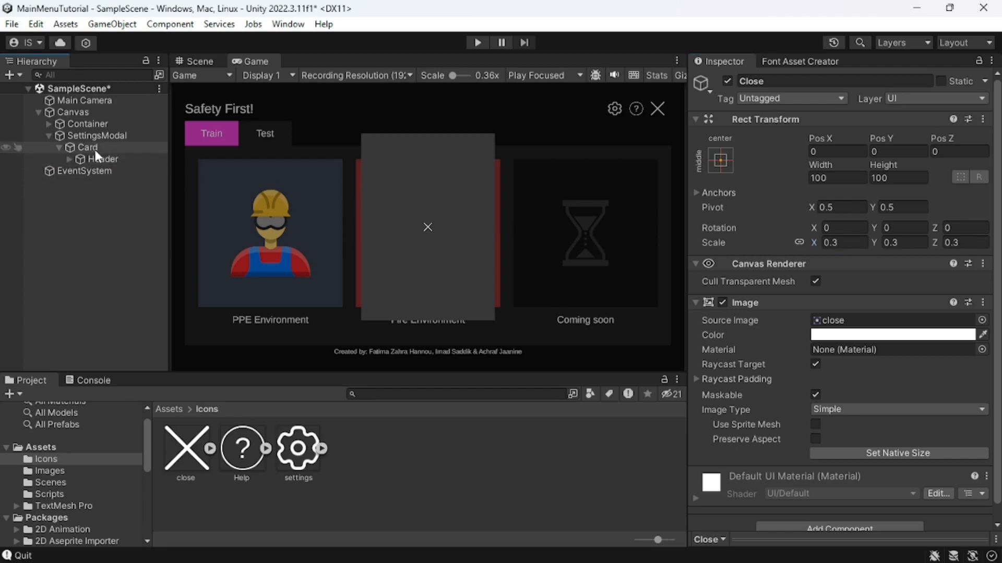
pyautogui.click(90, 147)
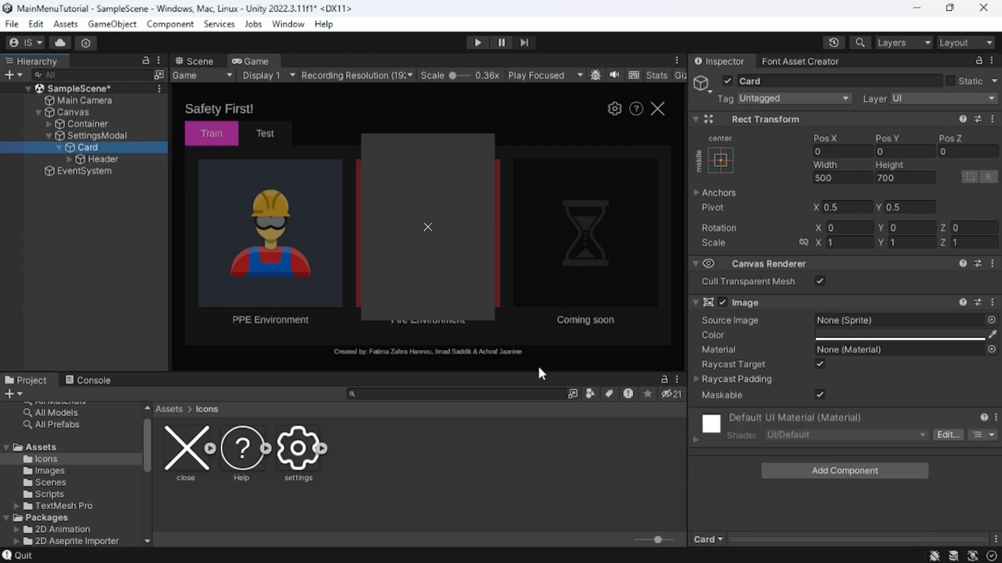
pyautogui.click(788, 474)
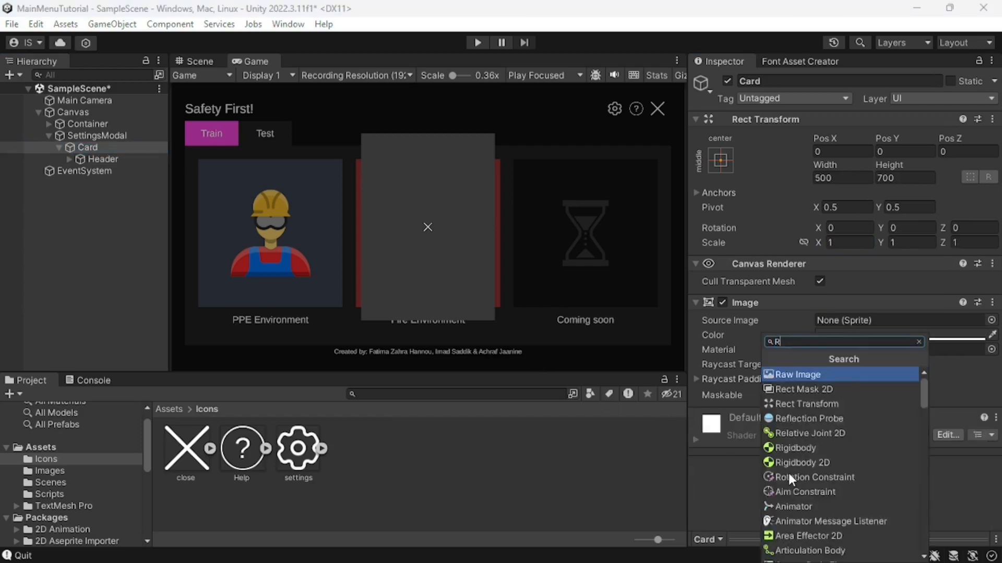
pyautogui.write('ver')
pyautogui.press('Return')
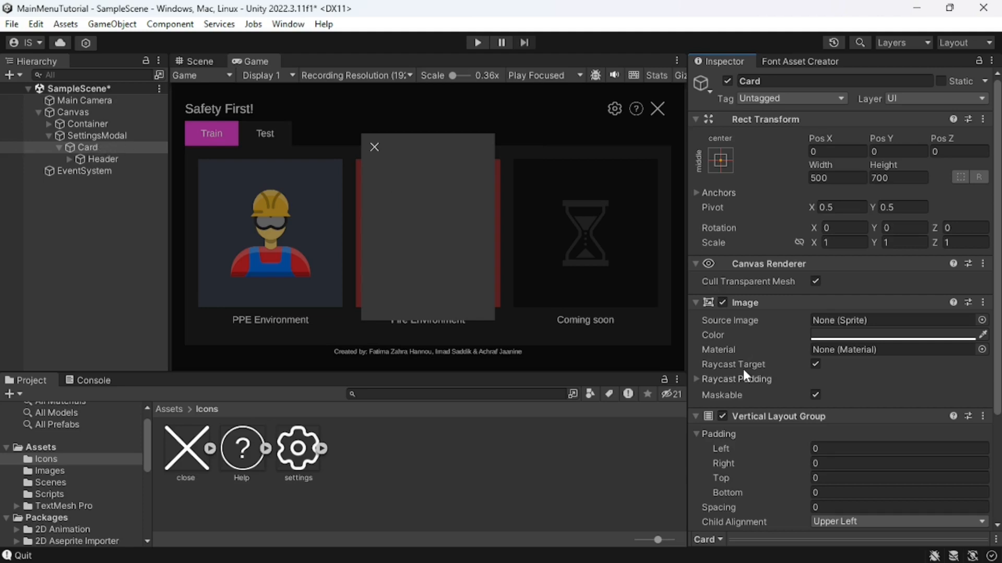
pyautogui.scroll(-3, 744, 370)
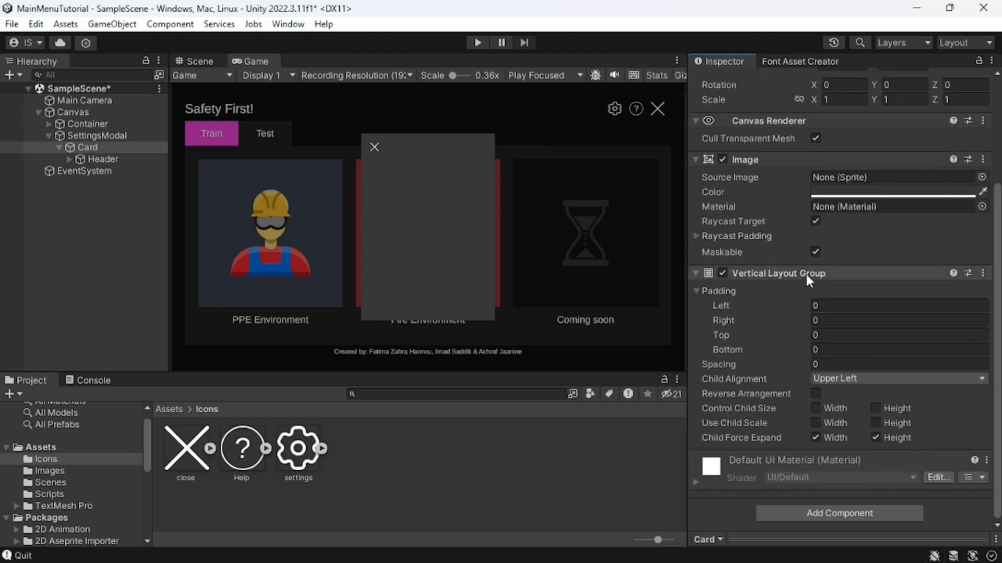
pyautogui.click(815, 408)
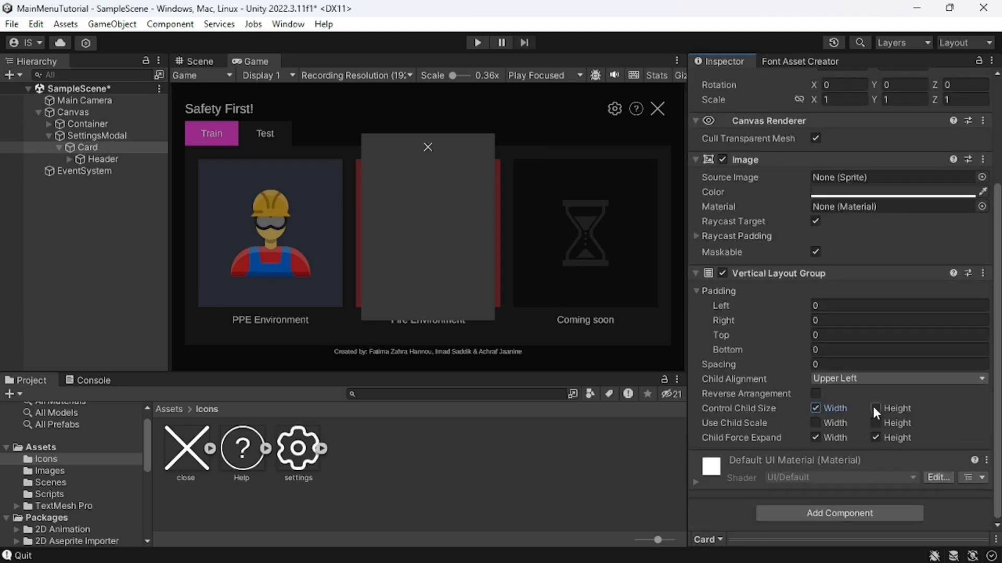
pyautogui.click(874, 408)
# - Give the Header a pure red Image component
pyautogui.click(108, 159)
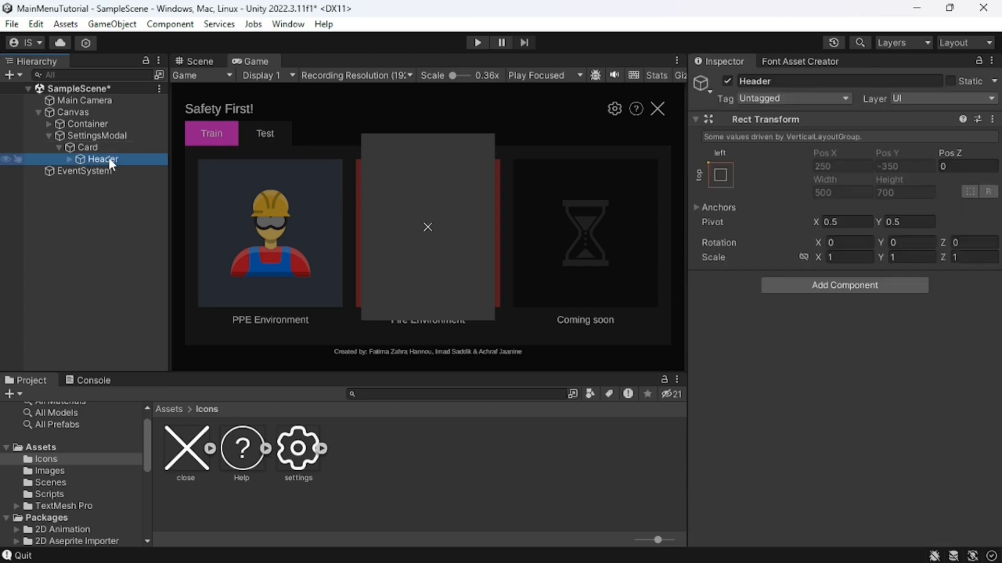
pyautogui.click(789, 281)
pyautogui.write('i')
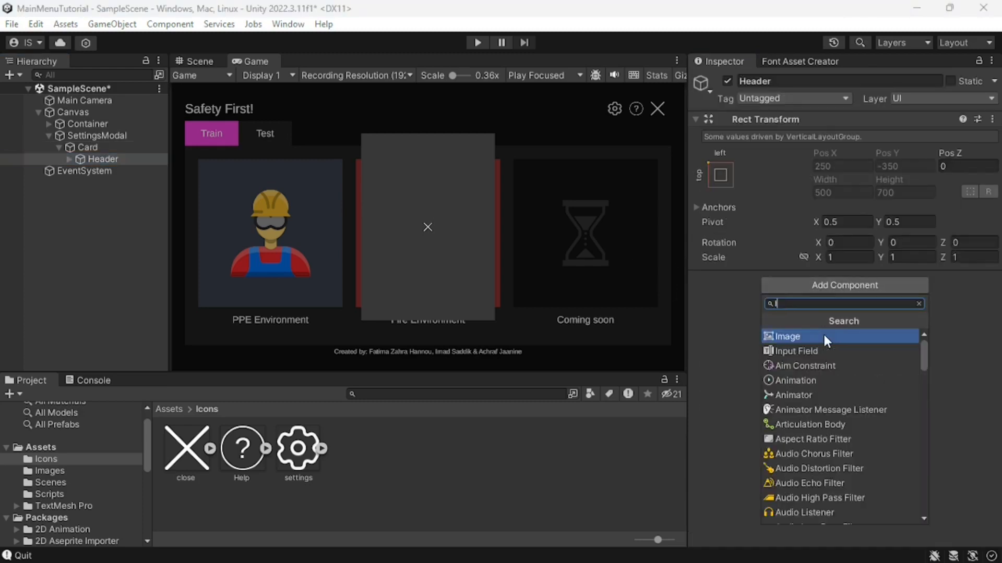
pyautogui.write('ma')
pyautogui.click(812, 338)
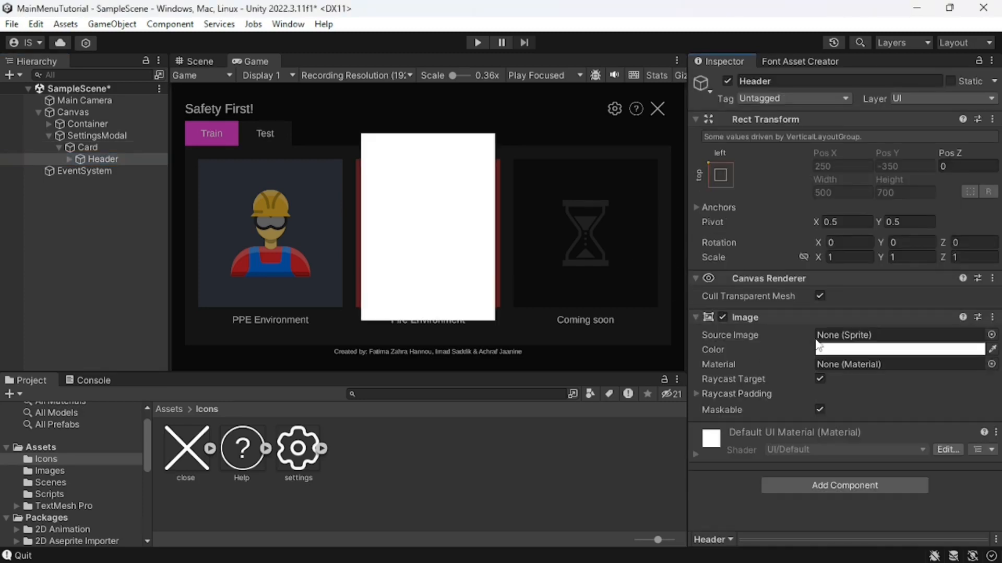
pyautogui.click(851, 350)
pyautogui.moveTo(891, 334); pyautogui.dragTo(948, 285)
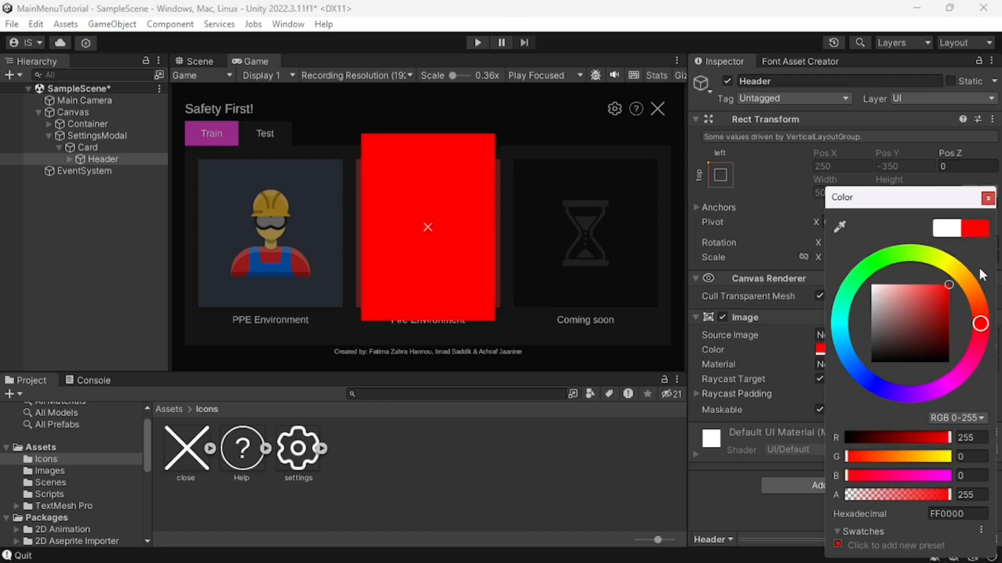
pyautogui.click(987, 198)
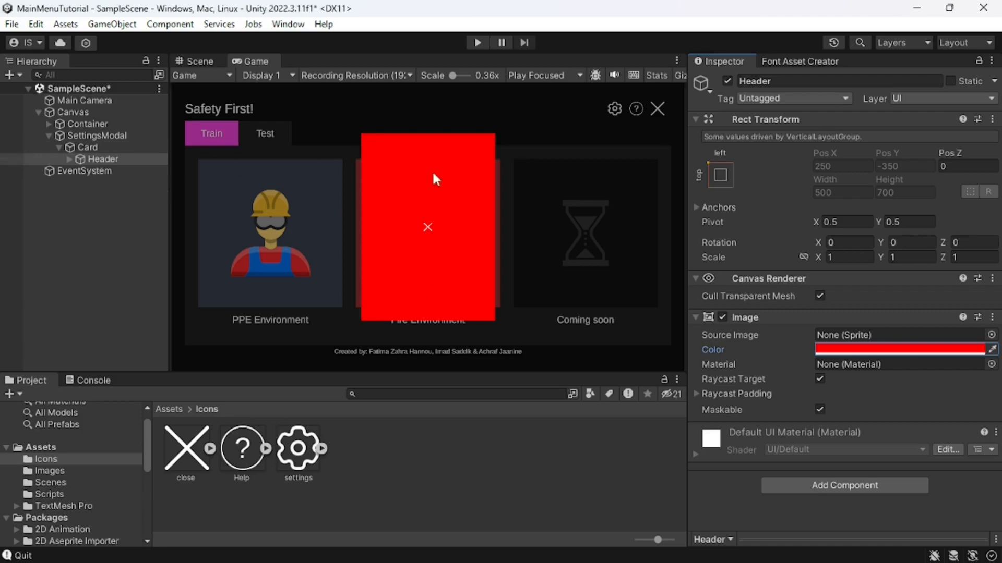
# - Stop the Card's layout from force-expanding children's height
pyautogui.click(94, 148)
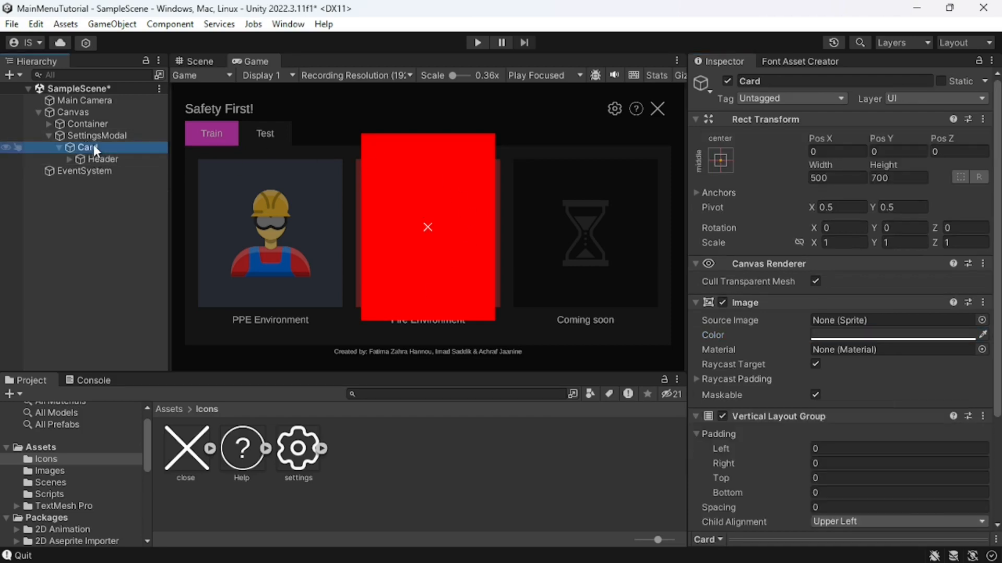
pyautogui.scroll(-5, 762, 374)
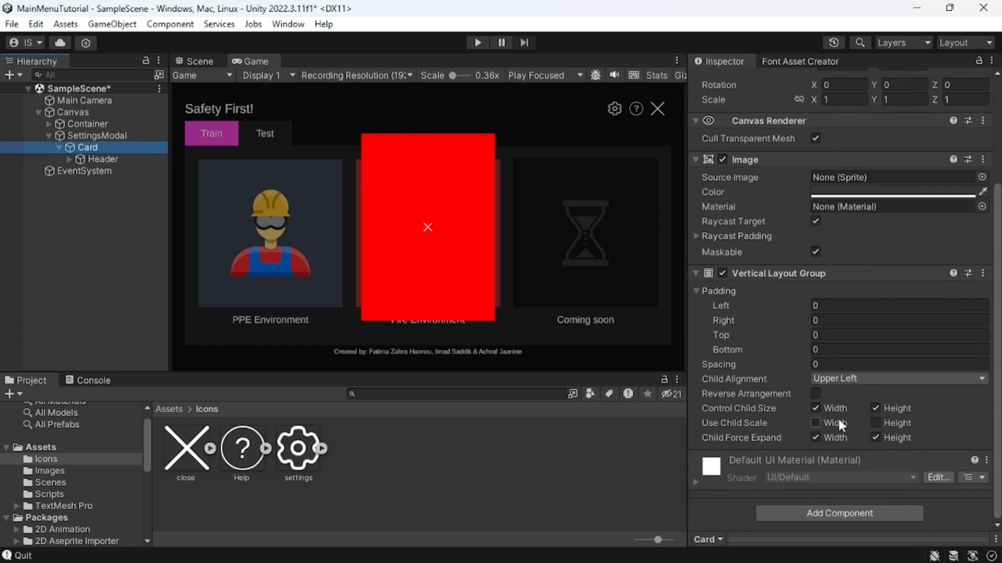
pyautogui.click(875, 437)
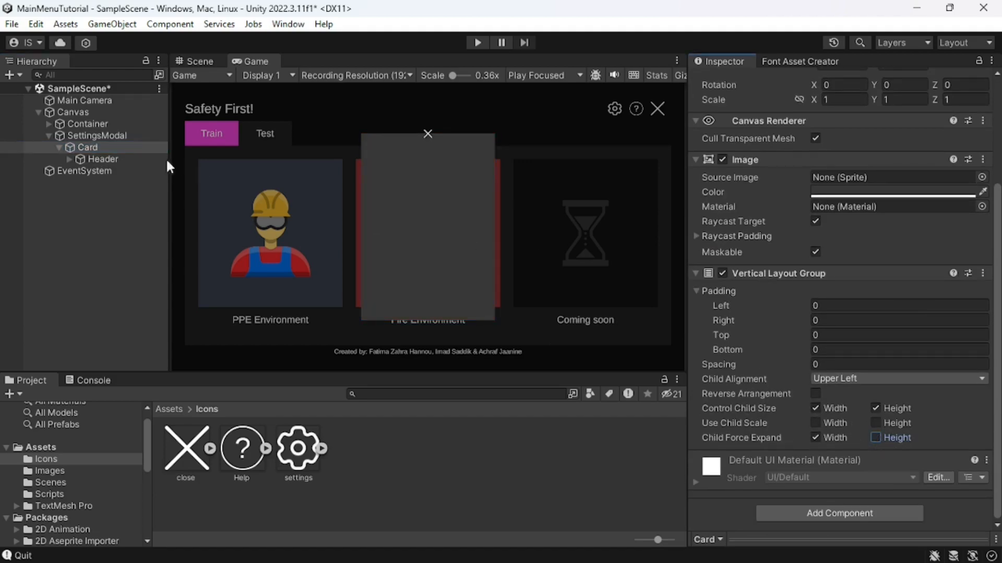
# - Add a Layout Element component to the Header, leaving preferred width off
pyautogui.click(143, 155)
pyautogui.click(781, 484)
pyautogui.write('L')
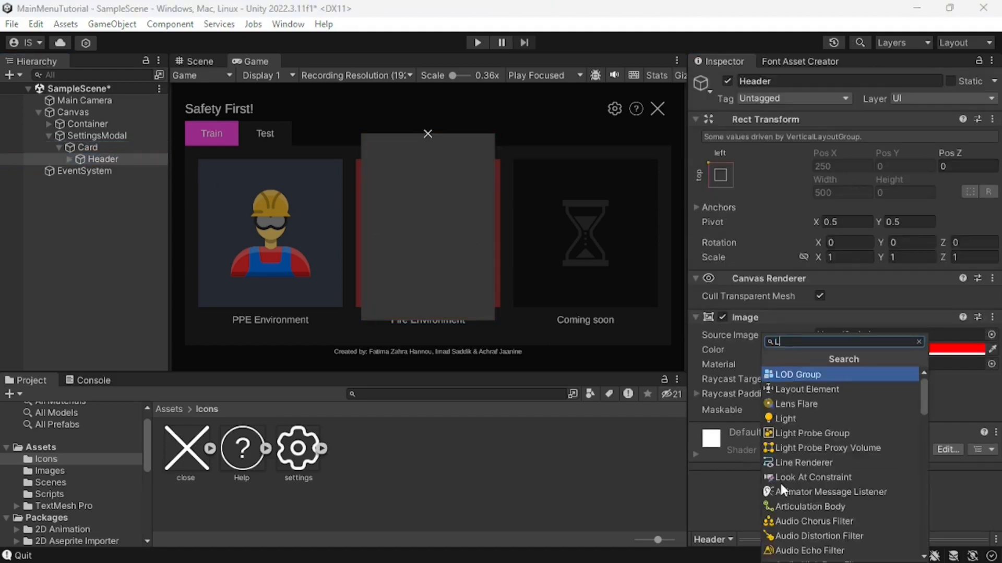
pyautogui.write('a')
pyautogui.press('Return')
pyautogui.scroll(-3, 770, 377)
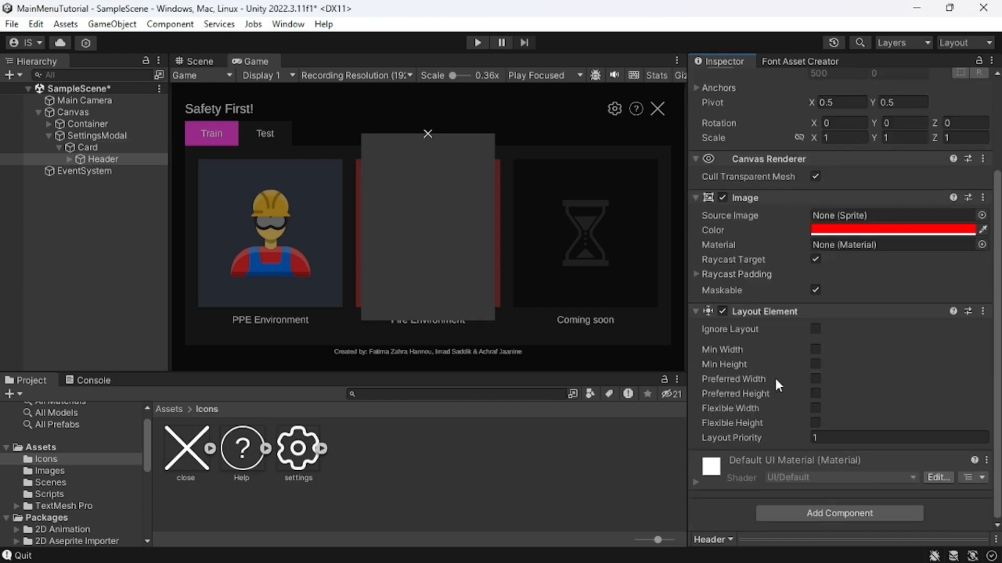
pyautogui.click(815, 378)
pyautogui.click(862, 379)
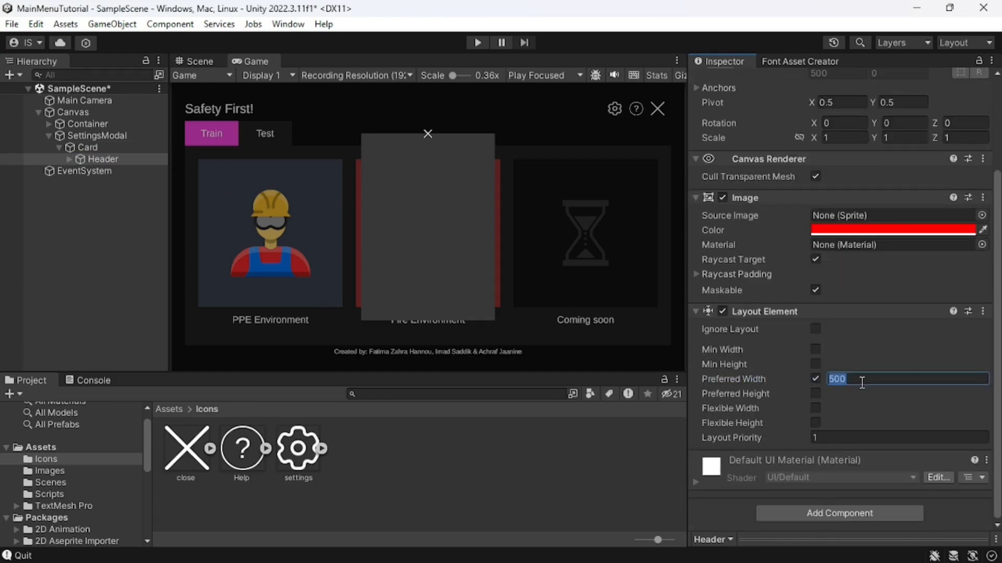
pyautogui.click(815, 378)
# - Enable the Header's preferred height and set it to 70
pyautogui.click(815, 393)
pyautogui.click(849, 394)
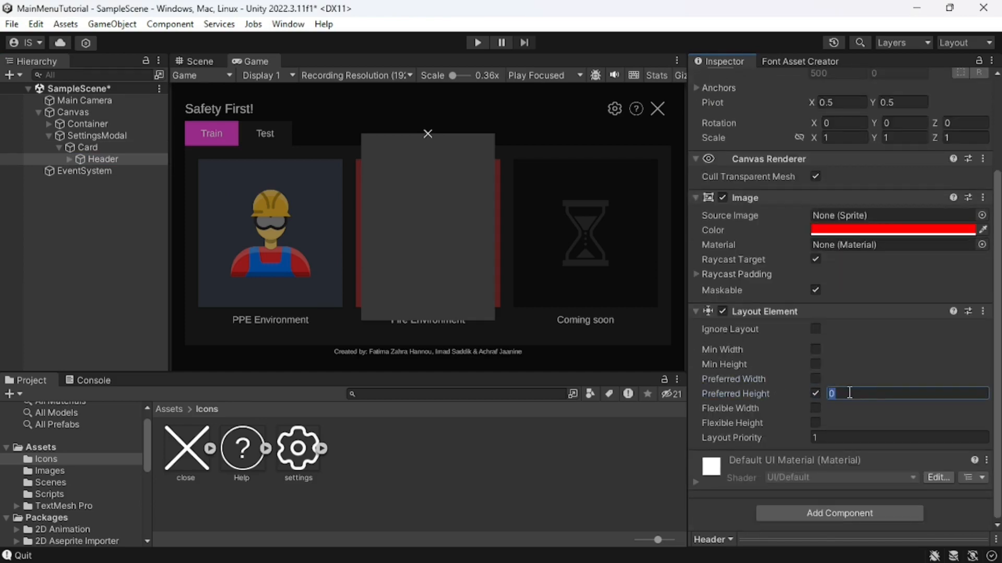
pyautogui.write('100')
pyautogui.press('BackSpace')
pyautogui.press('BackSpace')
pyautogui.press('BackSpace')
pyautogui.write('50')
pyautogui.press('BackSpace')
pyautogui.press('BackSpace')
pyautogui.write('70')
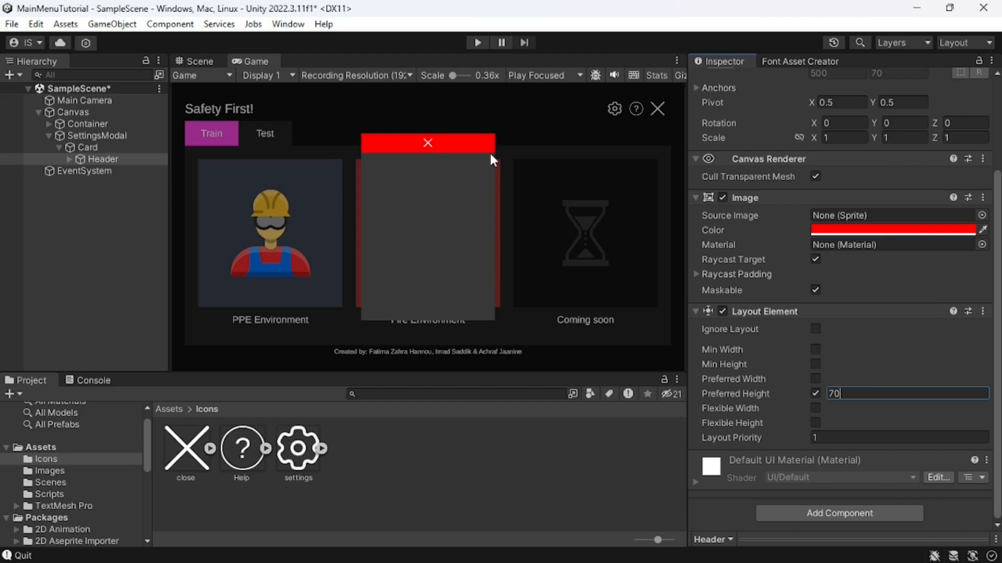
pyautogui.click(200, 61)
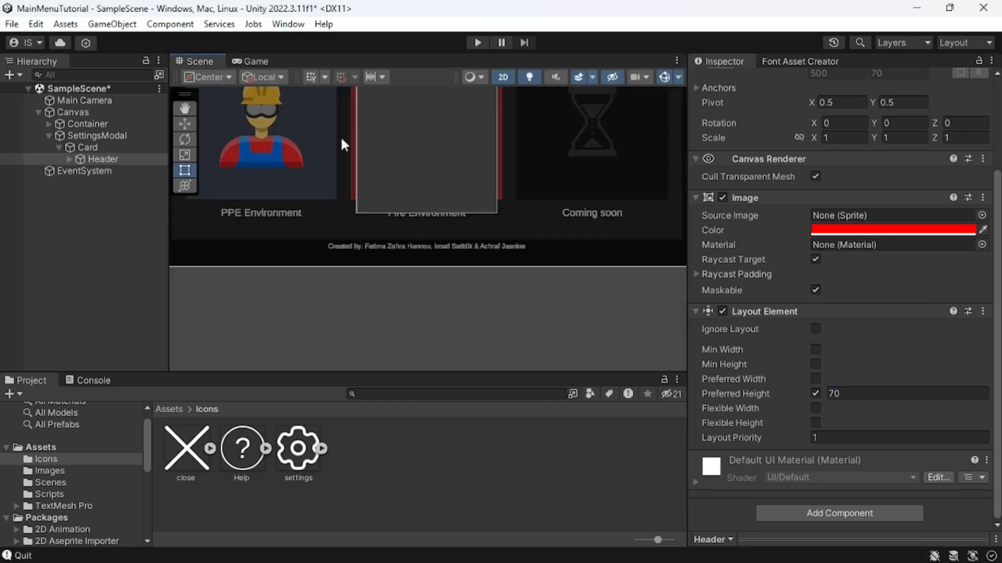
# - Alt-anchor the Close icon middle-right so it sits at the header's right end
pyautogui.press('f')
pyautogui.scroll(4, 426, 211)
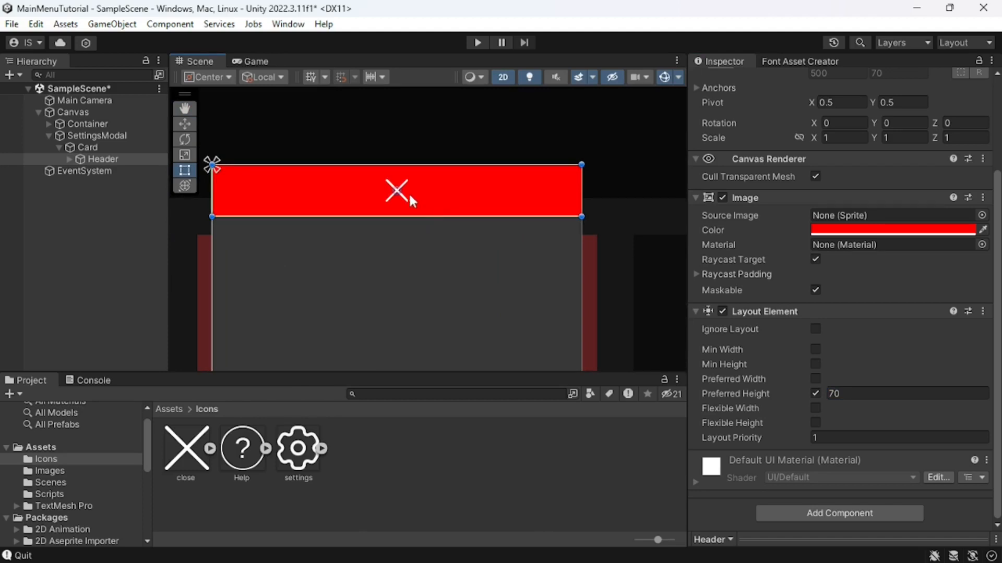
pyautogui.click(69, 159)
pyautogui.click(109, 172)
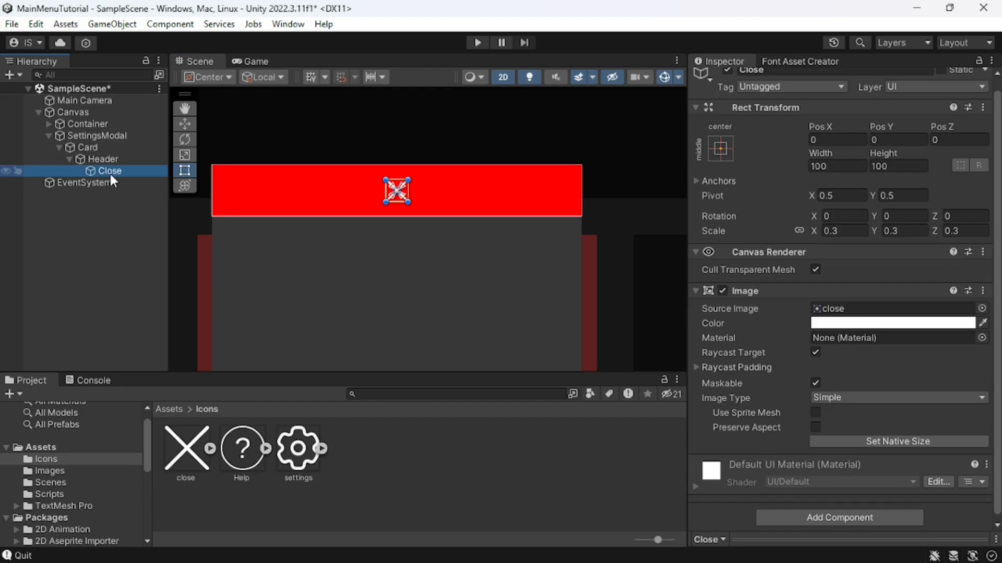
pyautogui.click(721, 149)
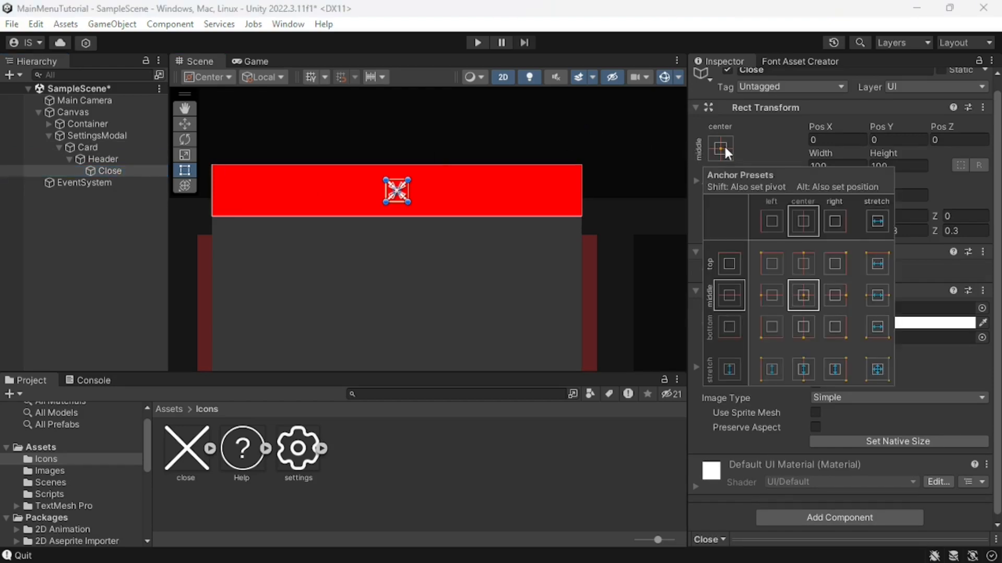
pyautogui.press('alt')
pyautogui.keyDown('alt'); pyautogui.click(837, 293); pyautogui.keyUp('alt')
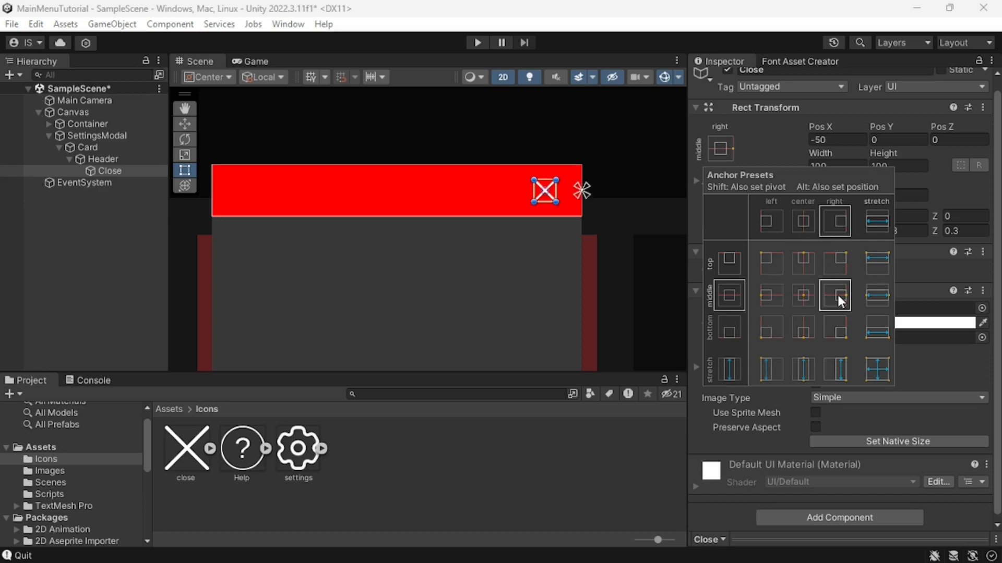
pyautogui.click(255, 61)
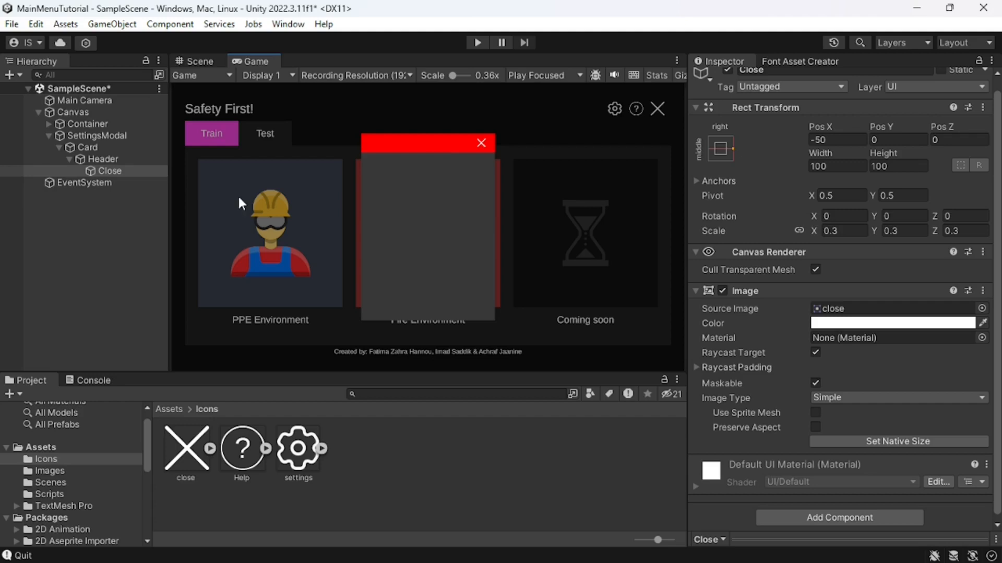
# - Disable the Header's red Image and set all four Card padding values to 20
pyautogui.click(106, 159)
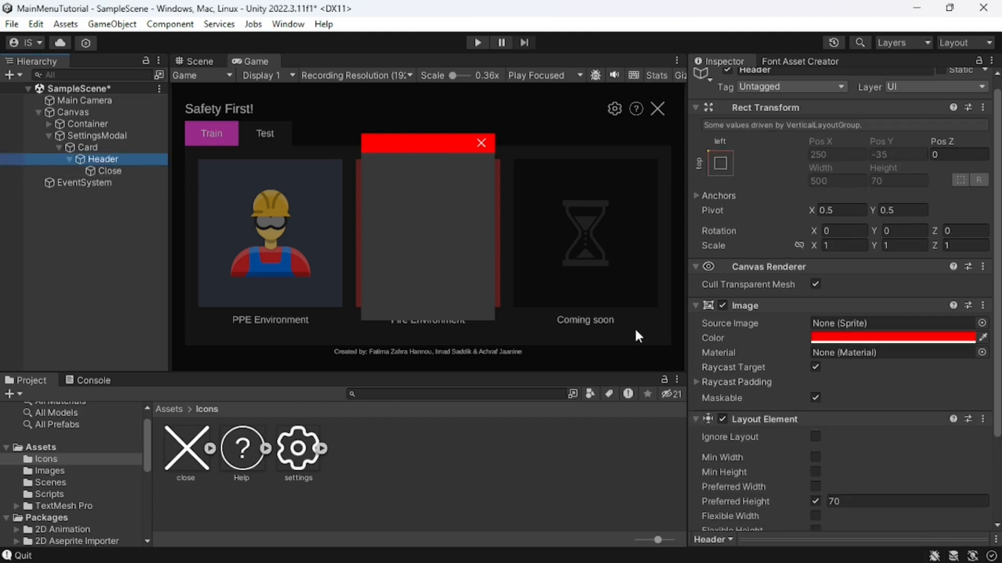
pyautogui.click(723, 306)
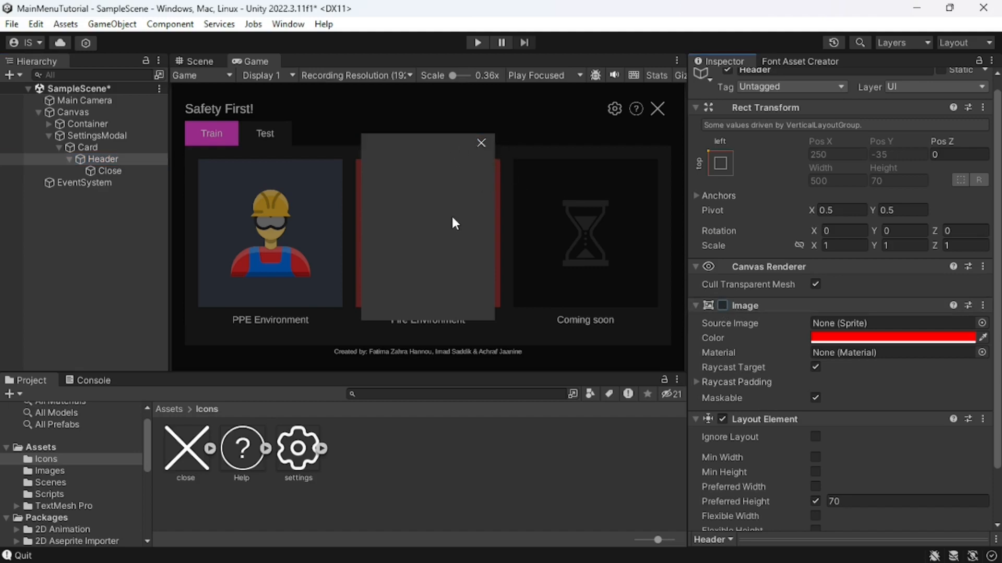
pyautogui.click(88, 148)
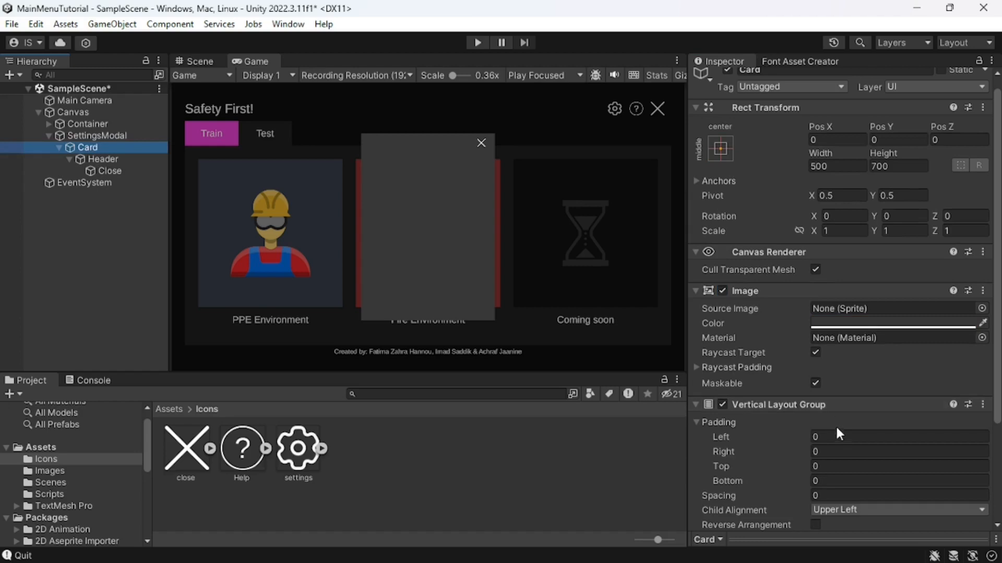
pyautogui.click(837, 435)
pyautogui.write('20')
pyautogui.press('Tab')
pyautogui.write('20')
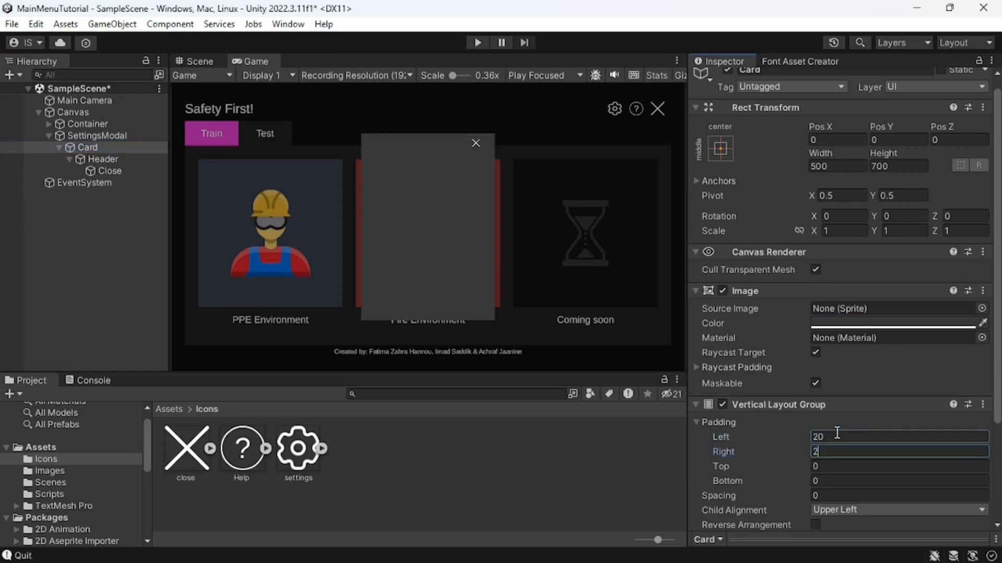
pyautogui.press('Tab')
pyautogui.write('20')
pyautogui.press('Tab')
pyautogui.write('20')
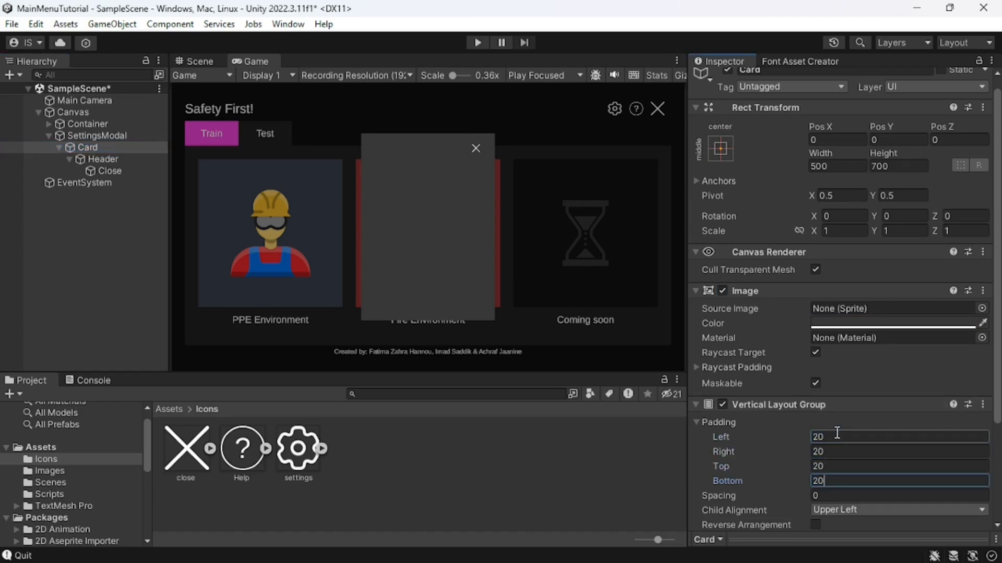
# - Change the Card padding to Right 0 and Top 10, keeping Left and Bottom 20
pyautogui.click(818, 452)
pyautogui.write('10')
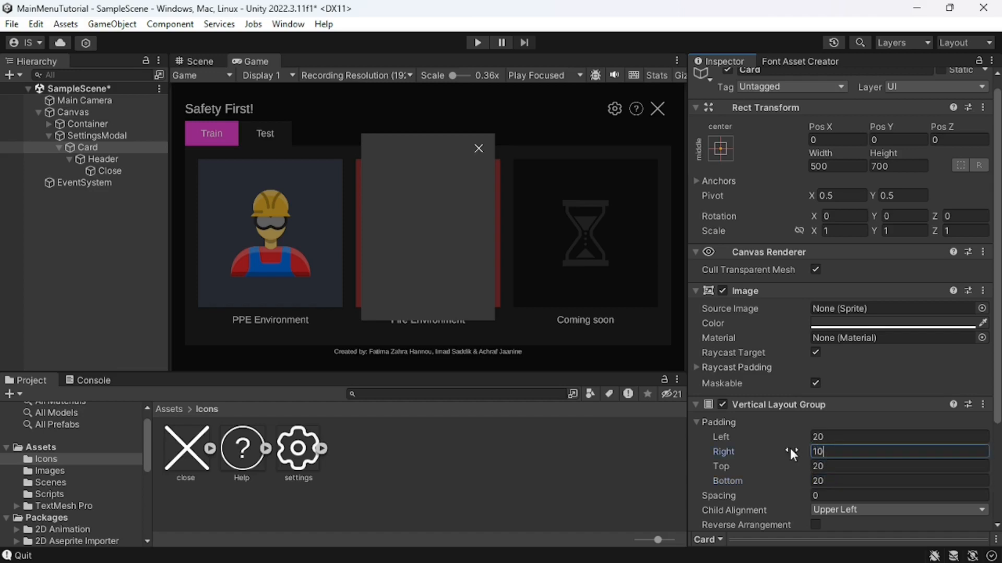
pyautogui.click(818, 466)
pyautogui.write('10')
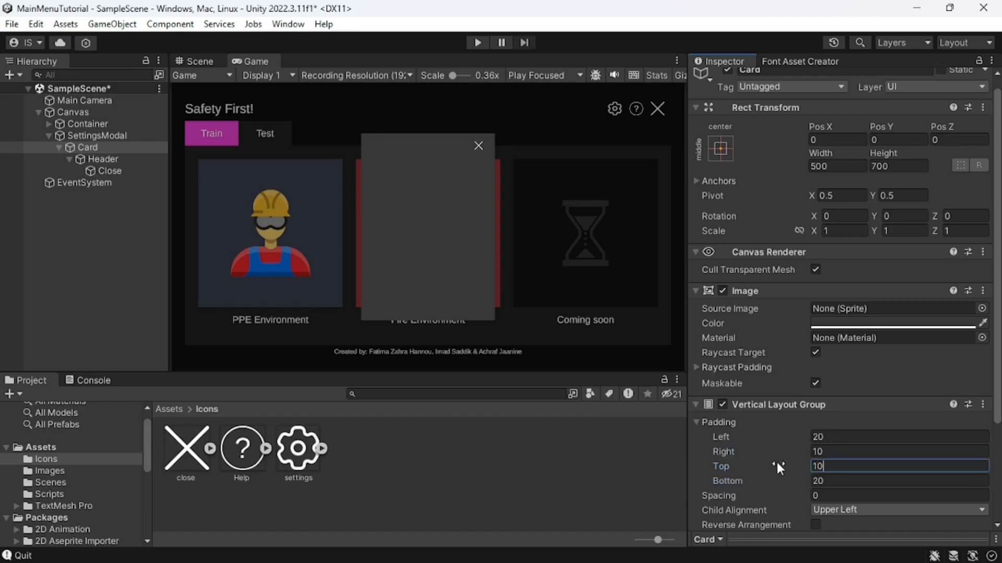
pyautogui.click(825, 452)
pyautogui.hotkey('ctrl', 'a')
pyautogui.write('0')
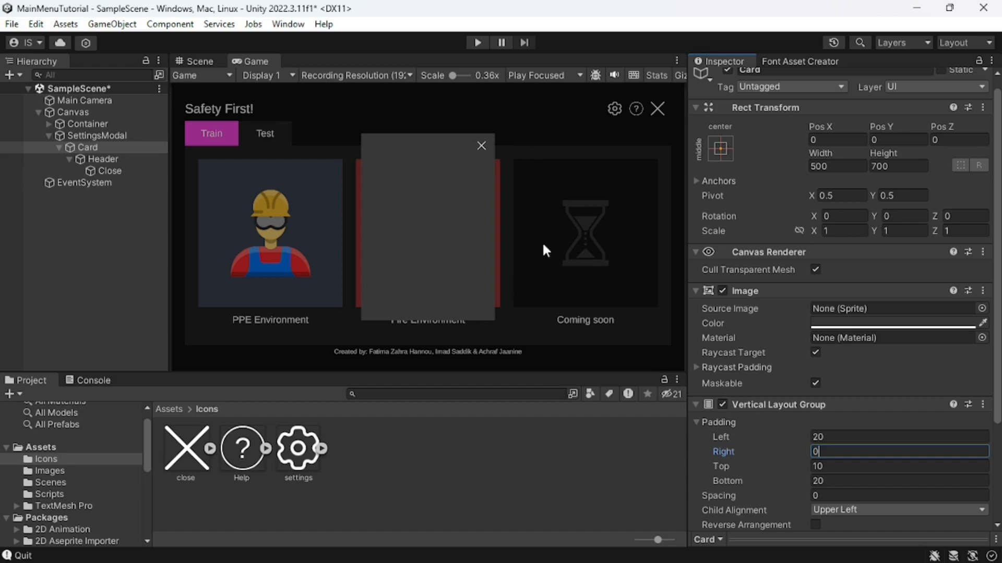
pyautogui.scroll(-3, 691, 444)
pyautogui.click(768, 514)
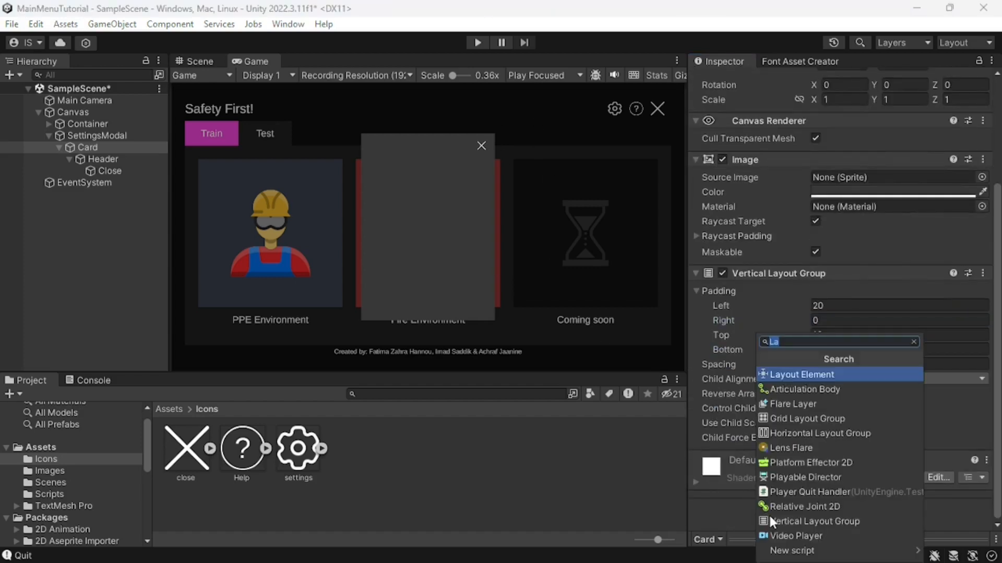
# - Add a Button to Card with a light grey highlight colour and an empty On Click entry
pyautogui.write('Butt')
pyautogui.press('Return')
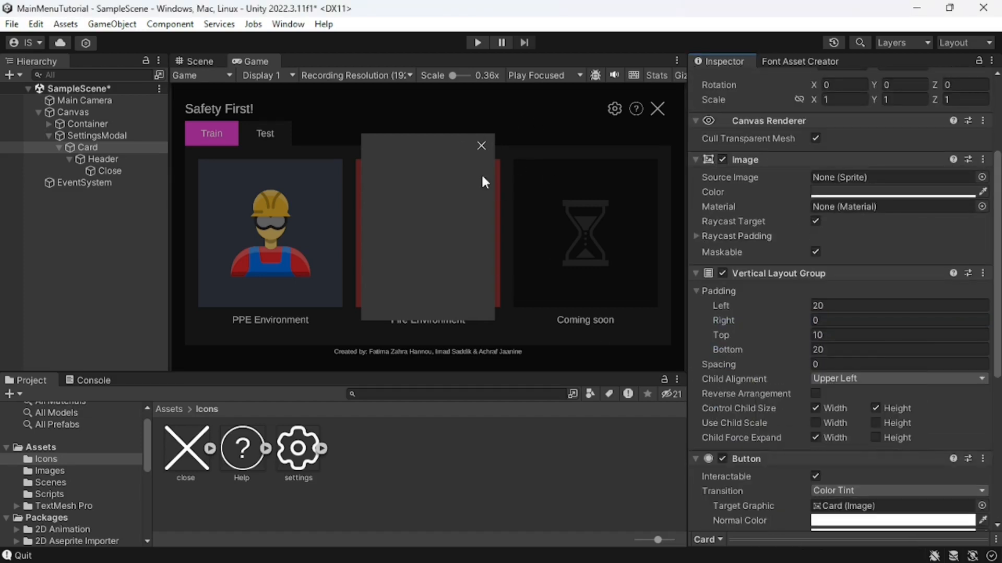
pyautogui.scroll(-5, 774, 339)
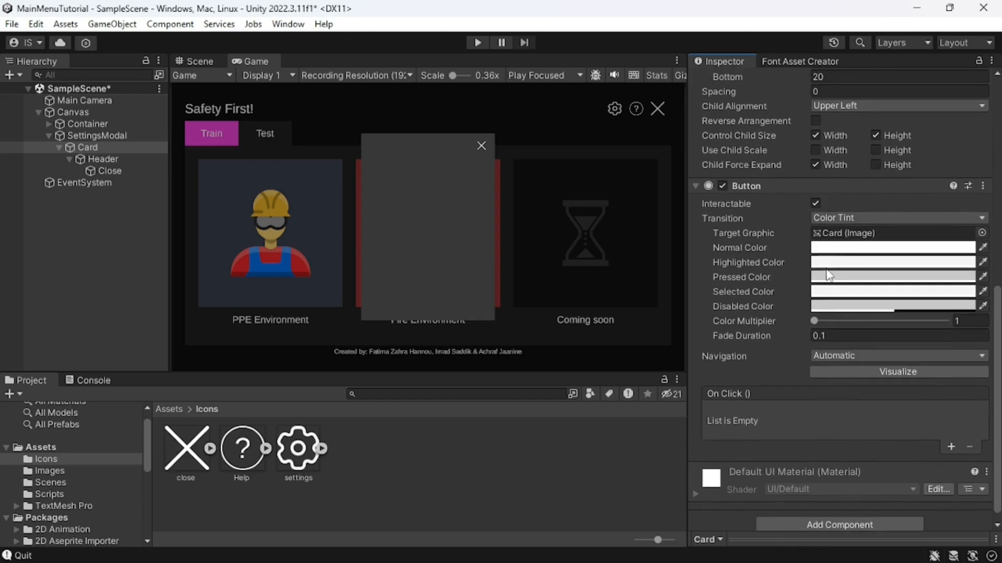
pyautogui.click(826, 262)
pyautogui.moveTo(872, 292)
pyautogui.mouseDown()
pyautogui.moveTo(869, 306)
pyautogui.moveTo(887, 290)
pyautogui.mouseUp()
pyautogui.click(988, 198)
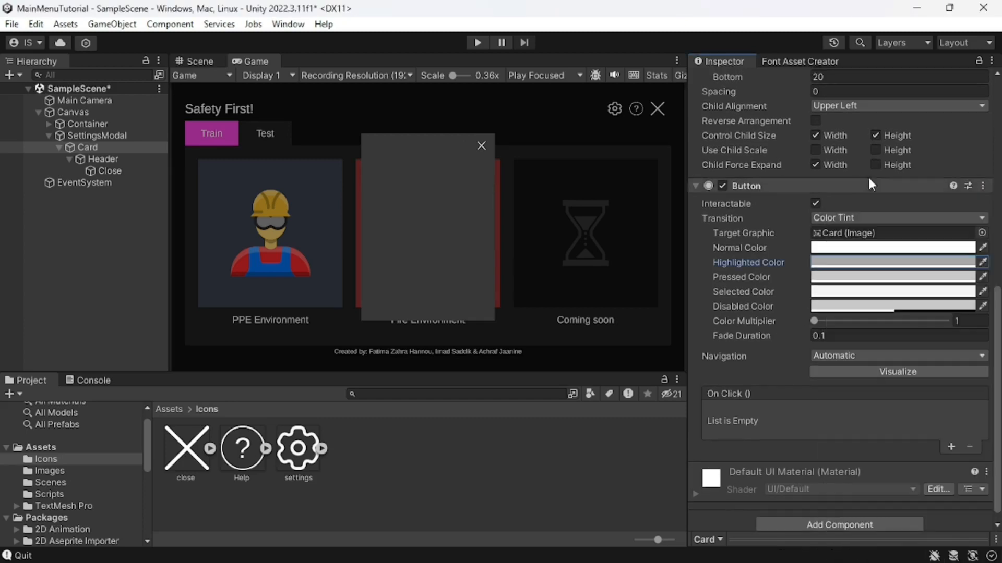
pyautogui.scroll(-1, 740, 441)
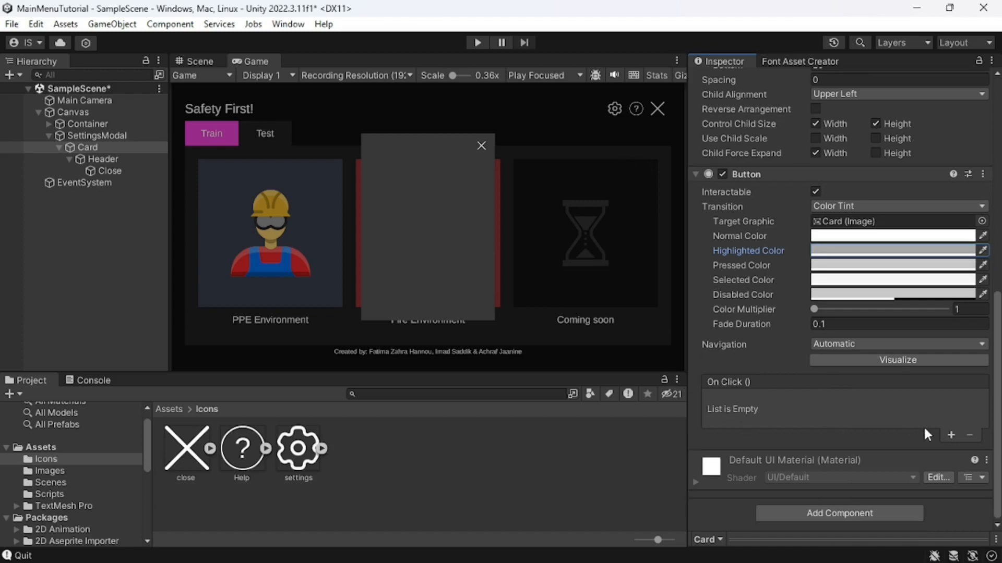
pyautogui.click(951, 435)
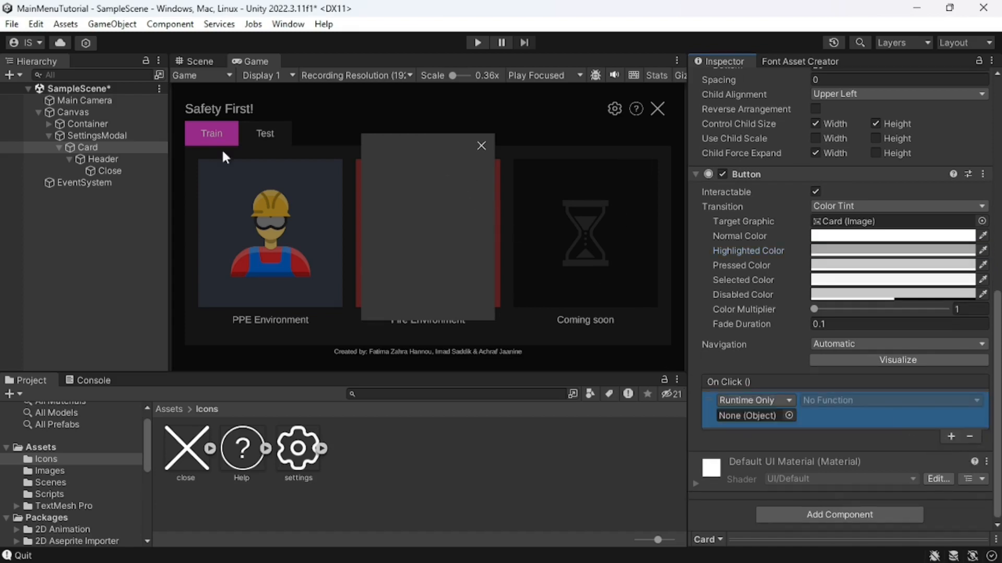
# - Toggle SettingsModal inactive and active again, then review the Close, Header and Card objects
pyautogui.click(68, 135)
pyautogui.click(728, 81)
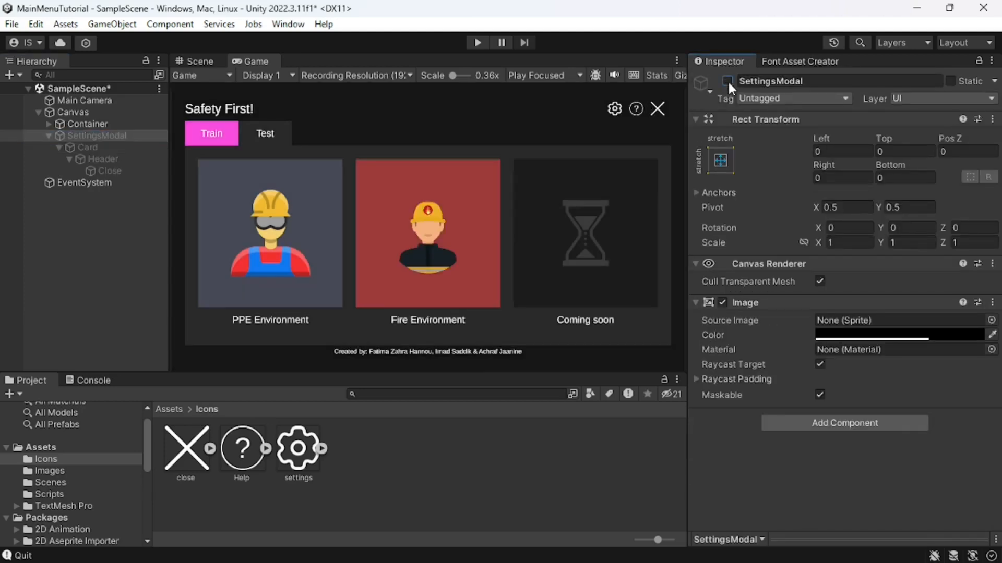
pyautogui.click(727, 80)
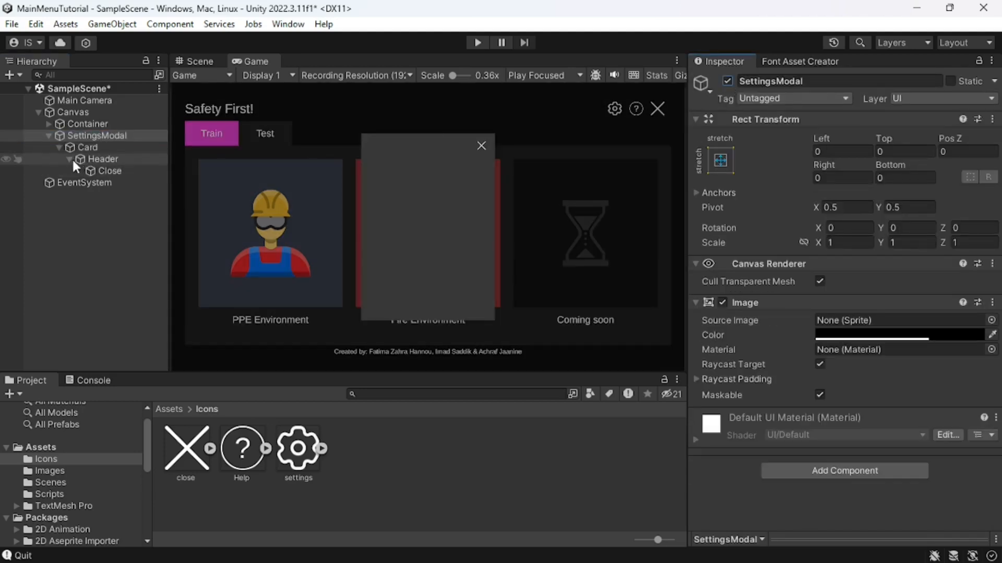
pyautogui.click(99, 170)
pyautogui.scroll(-1, 722, 336)
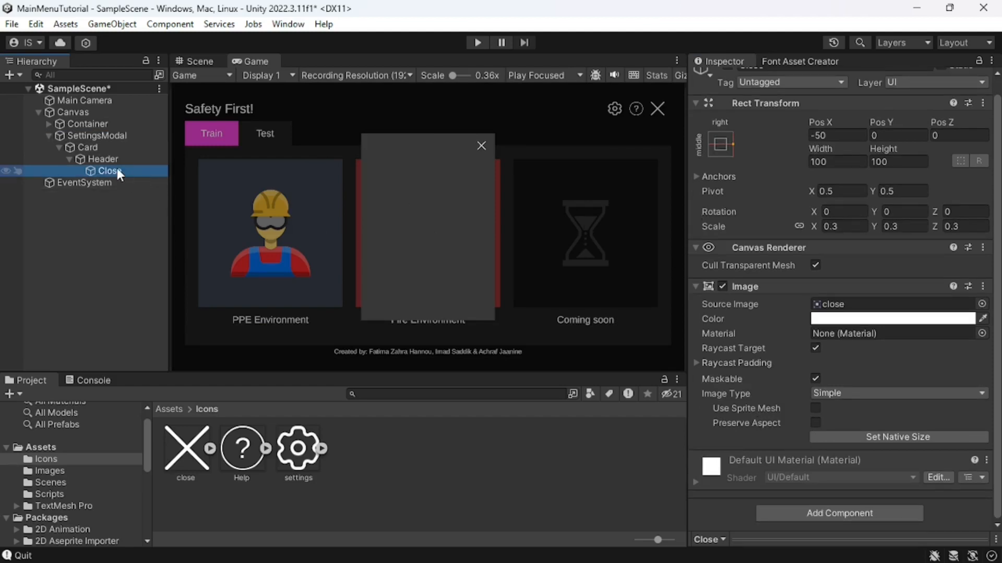
pyautogui.click(103, 159)
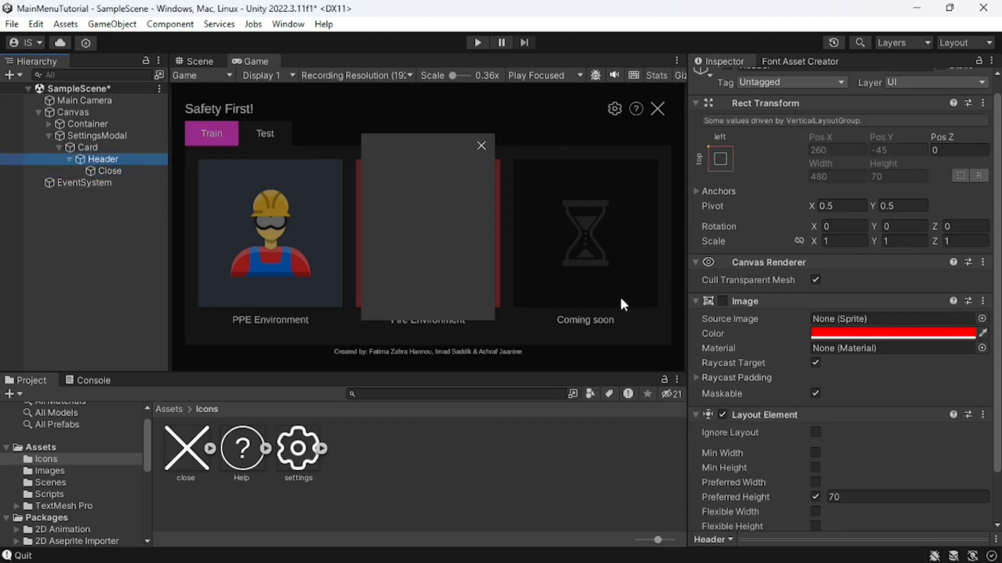
pyautogui.scroll(-2, 753, 384)
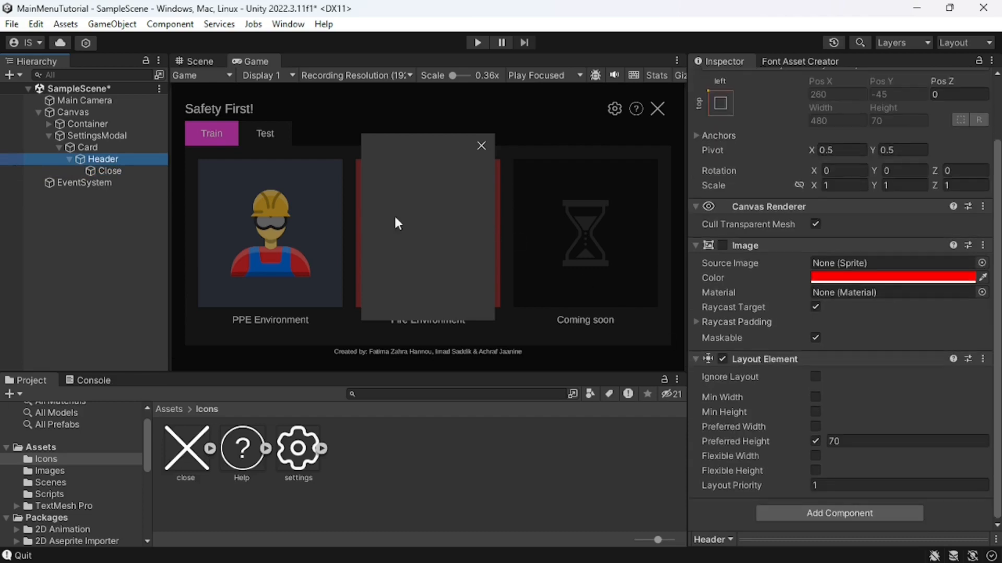
pyautogui.click(94, 148)
# - Remove the Button component from the Card object
pyautogui.scroll(-5, 702, 349)
pyautogui.scroll(-1, 702, 349)
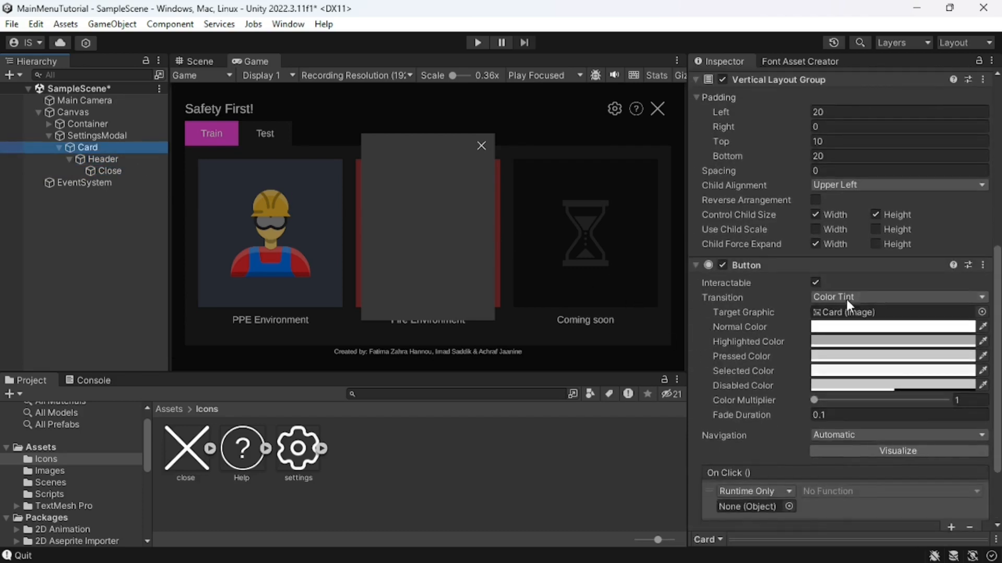
pyautogui.click(983, 265)
pyautogui.click(932, 305)
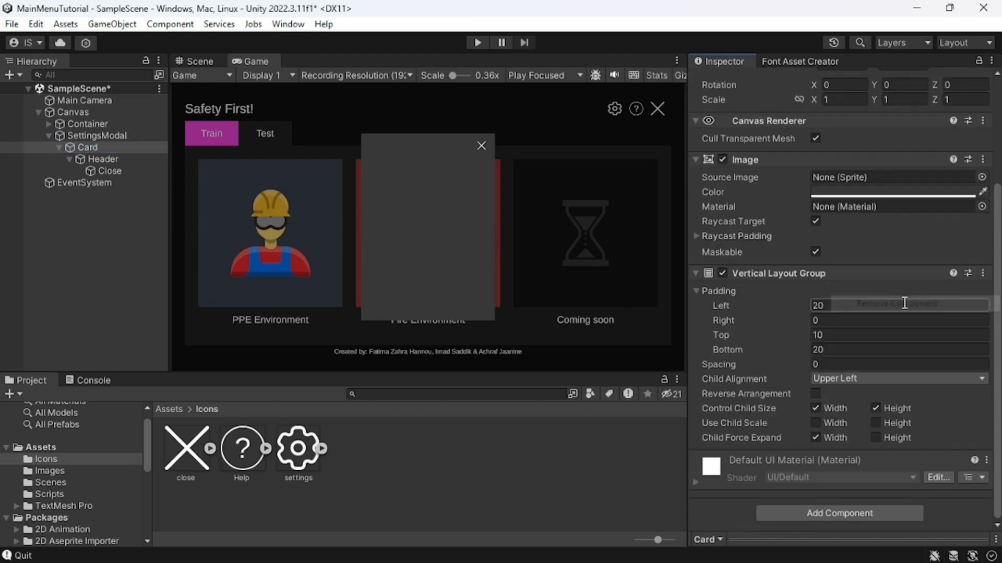
# - Add a Button component to the Close icon with Highlighted Color grey 8A8A8A
pyautogui.click(102, 171)
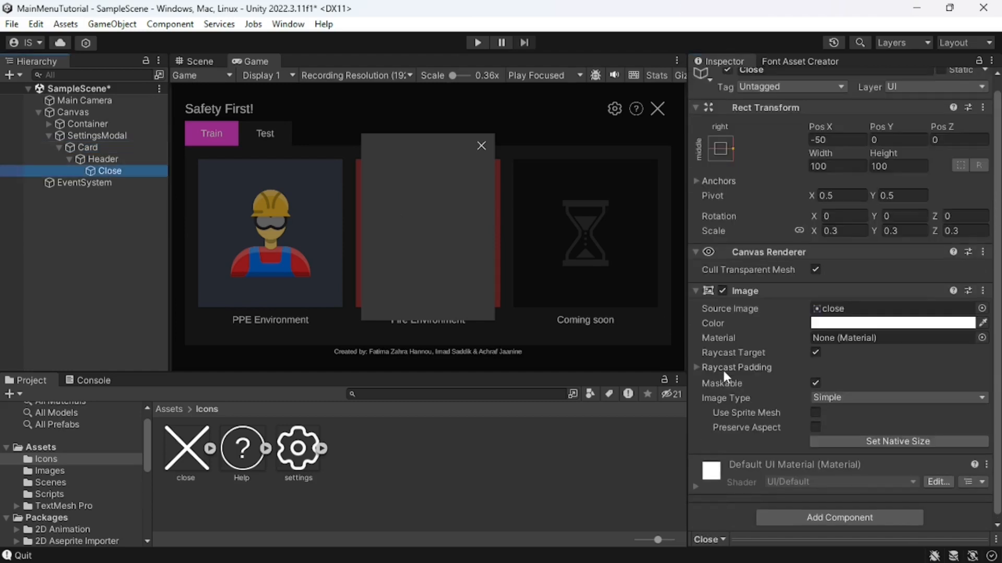
pyautogui.scroll(-1, 730, 336)
pyautogui.click(794, 512)
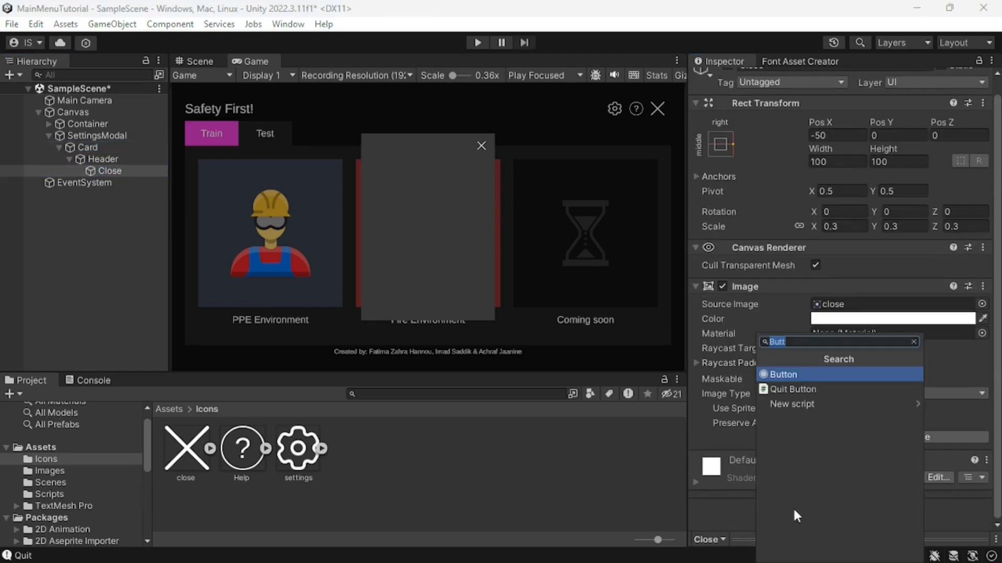
pyautogui.write('Bu')
pyautogui.click(785, 389)
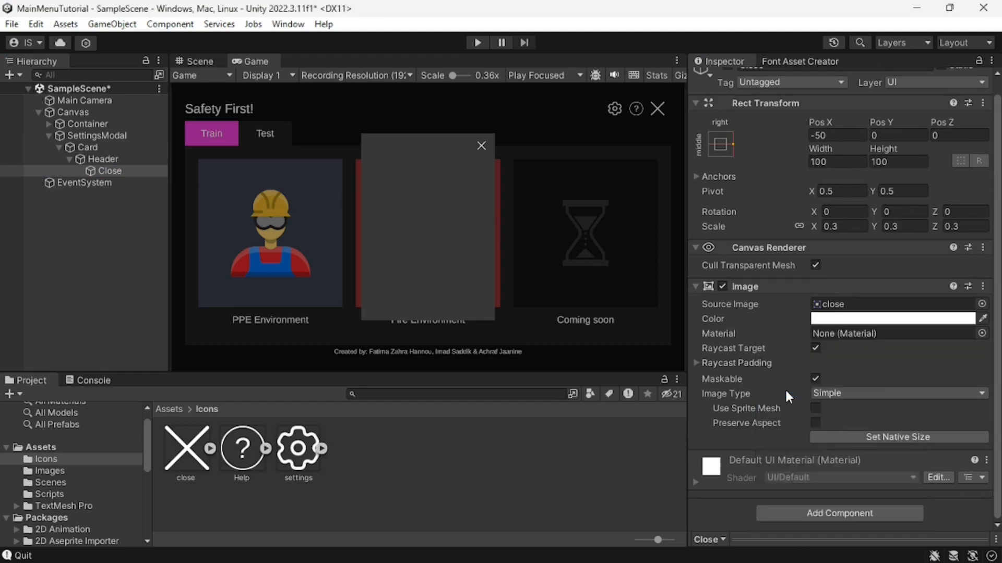
pyautogui.scroll(-5, 785, 388)
pyautogui.click(848, 264)
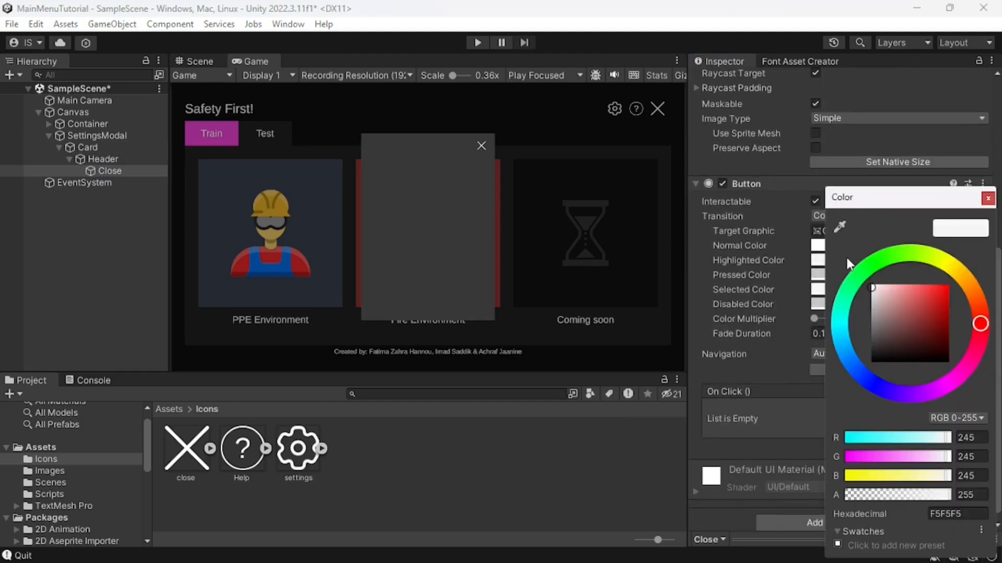
pyautogui.moveTo(878, 305); pyautogui.dragTo(868, 318)
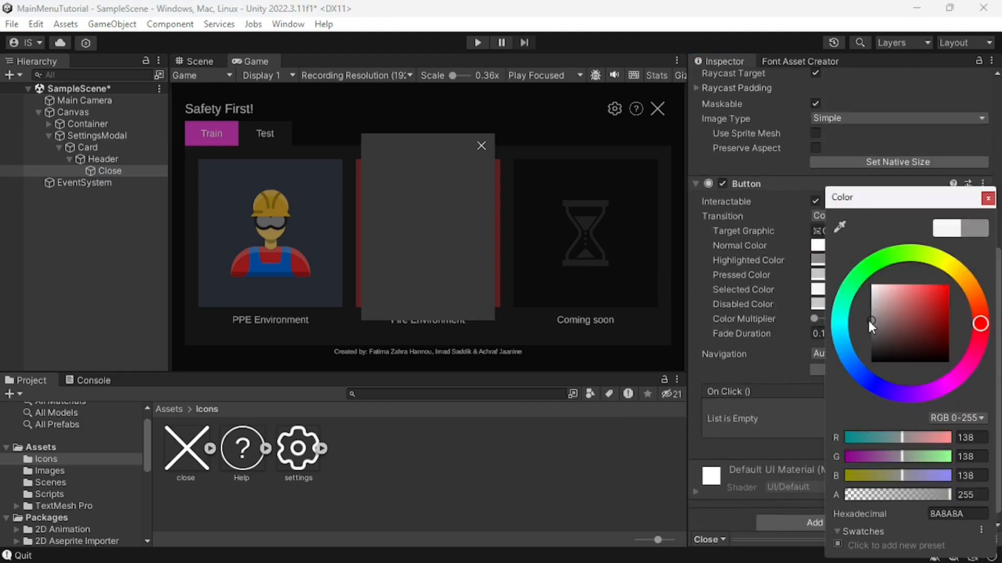
pyautogui.click(988, 199)
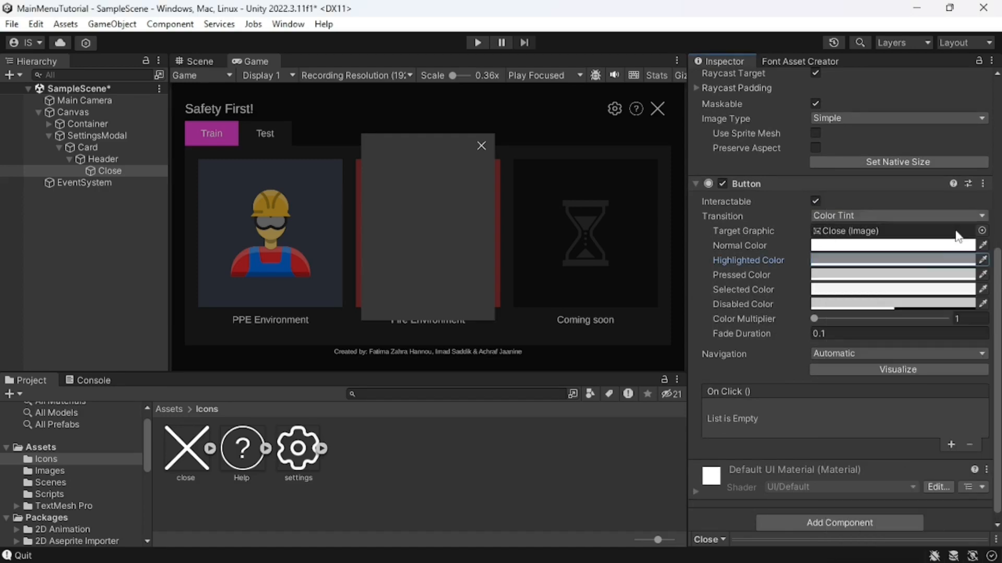
# - Add an On Click event calling SettingsModal's GameObject.SetActive (unchecked) on Close, then save the scene
pyautogui.click(948, 444)
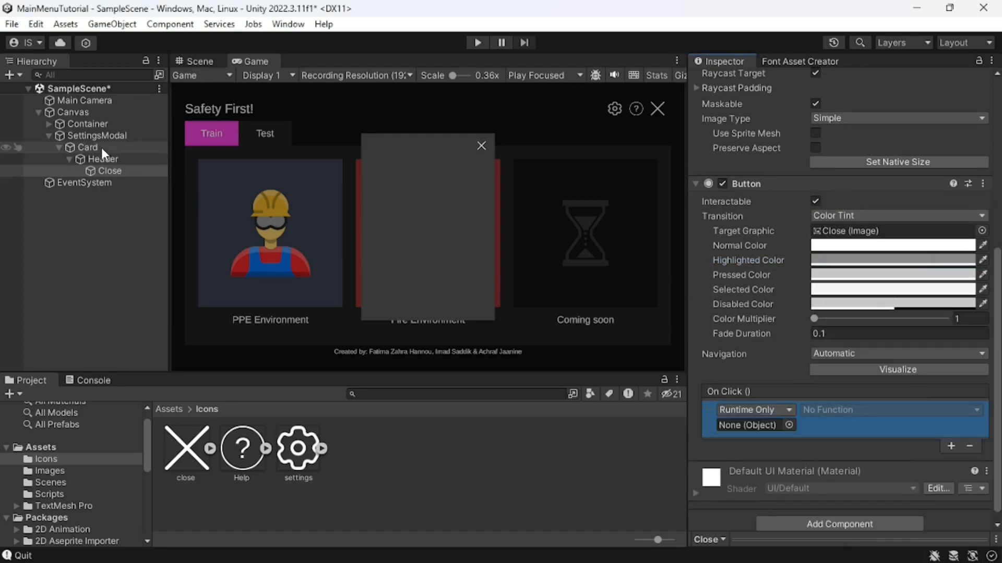
pyautogui.moveTo(95, 135); pyautogui.dragTo(740, 428)
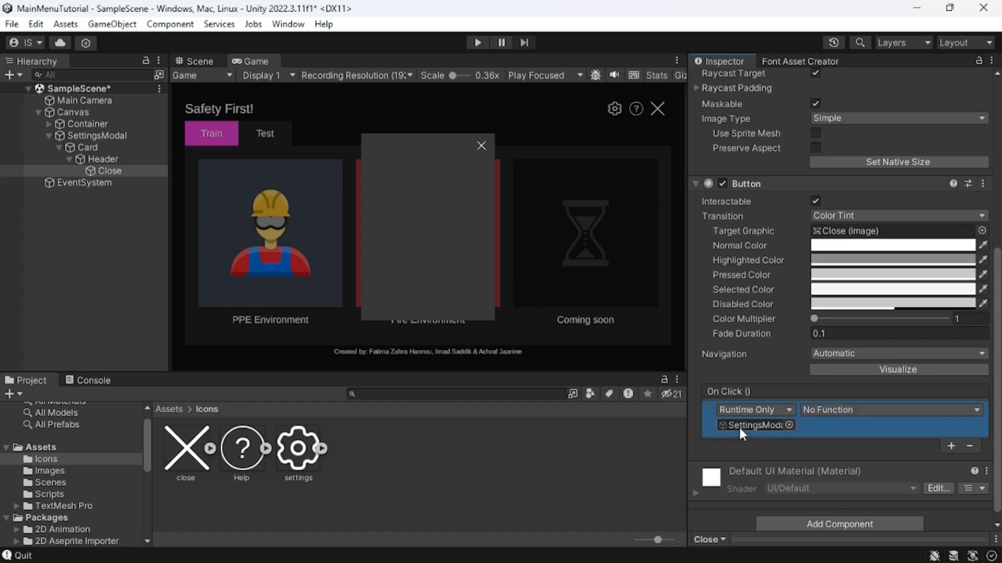
pyautogui.click(839, 410)
pyautogui.moveTo(848, 454)
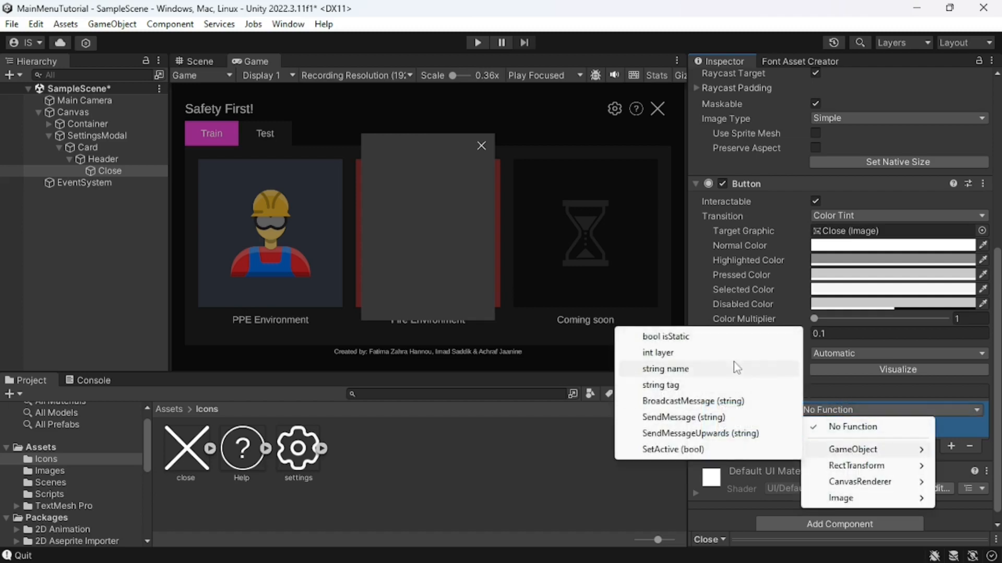
pyautogui.click(673, 449)
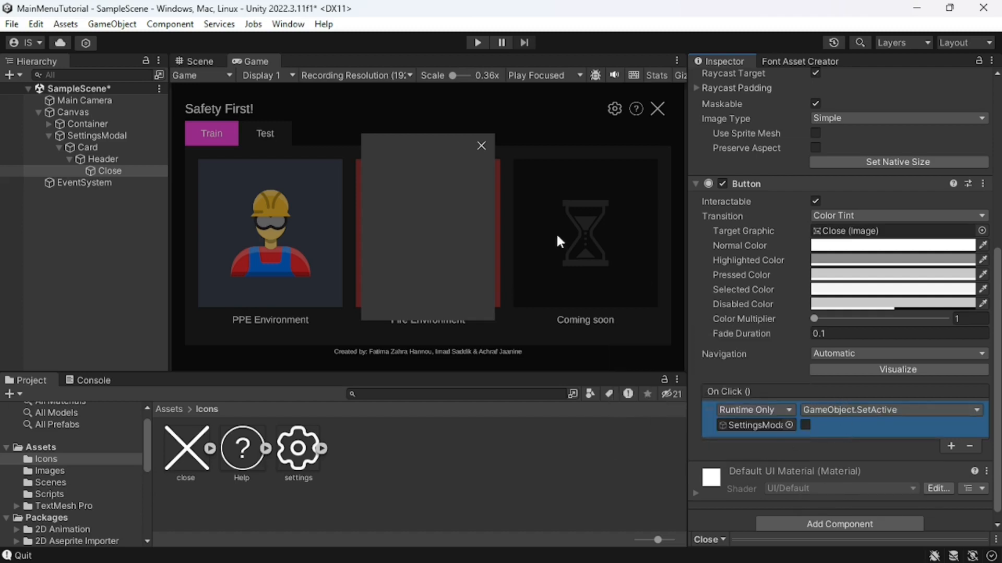
pyautogui.hotkey('ctrl', 's')
# - Collapse the Header, Card and SettingsModal hierarchy branches and select SettingsModal
pyautogui.click(148, 167)
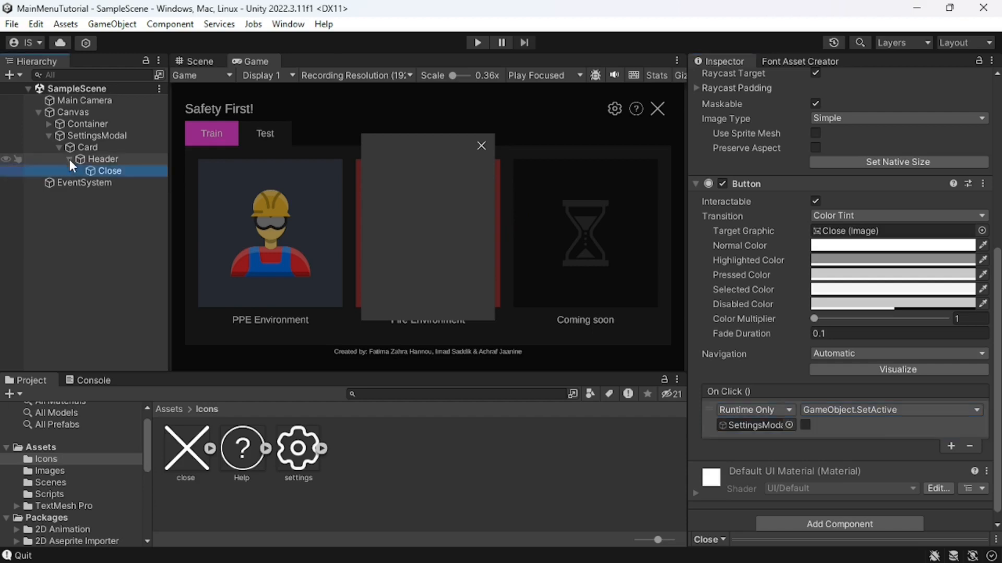
pyautogui.click(69, 158)
pyautogui.click(59, 147)
pyautogui.click(48, 136)
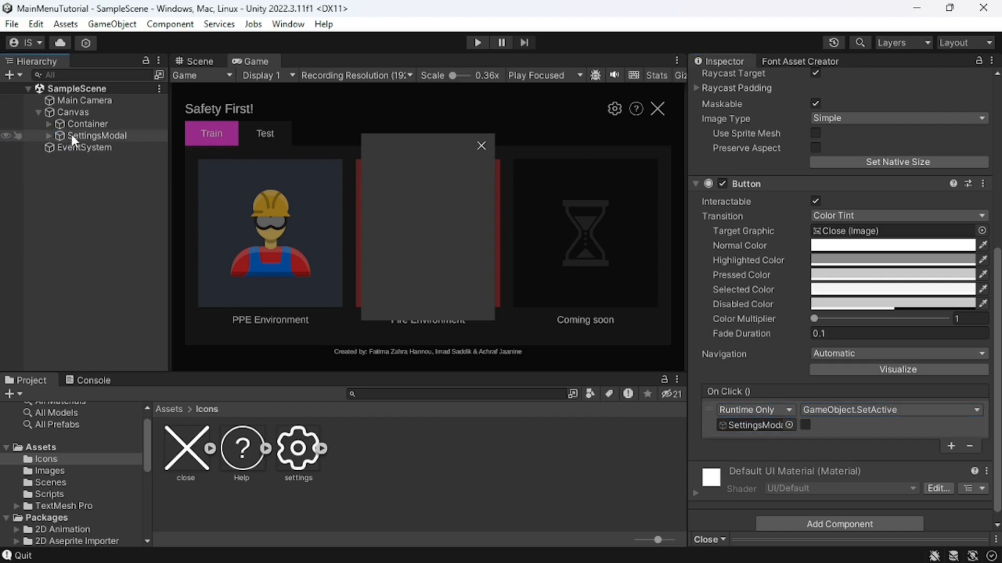
pyautogui.click(73, 137)
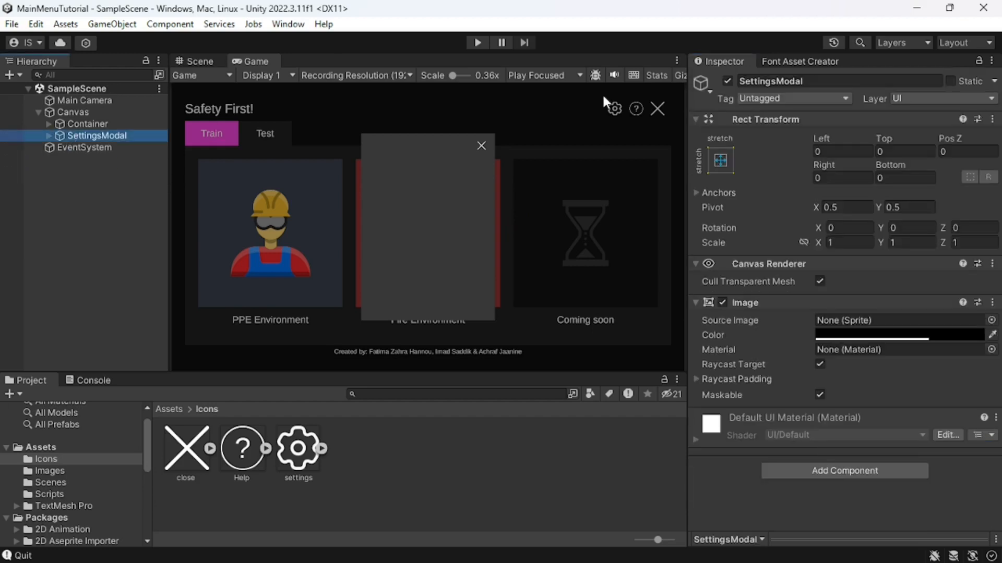
# - Deactivate SettingsModal, then select the Settings icon under Container > Row1 > Col2
pyautogui.click(727, 81)
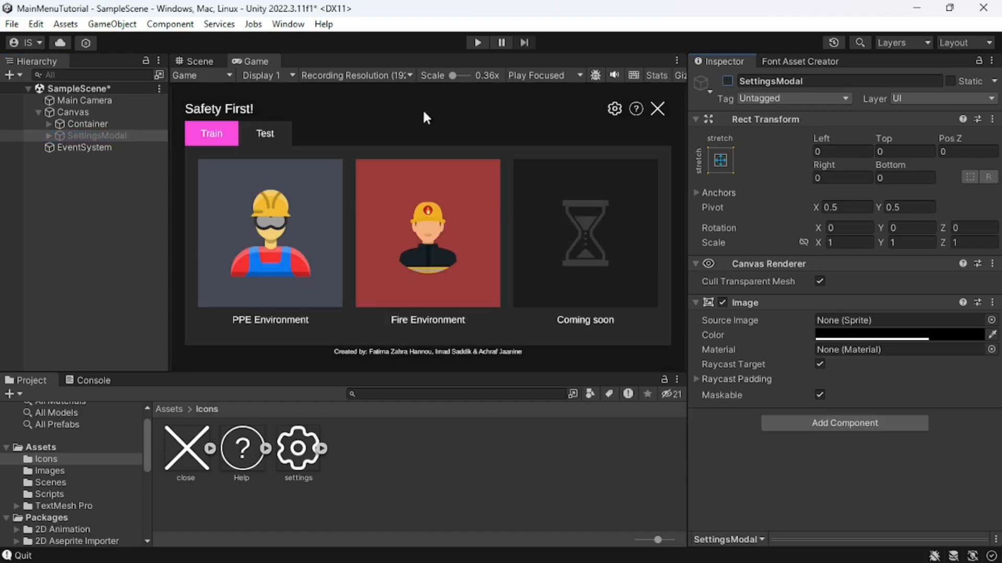
pyautogui.click(48, 124)
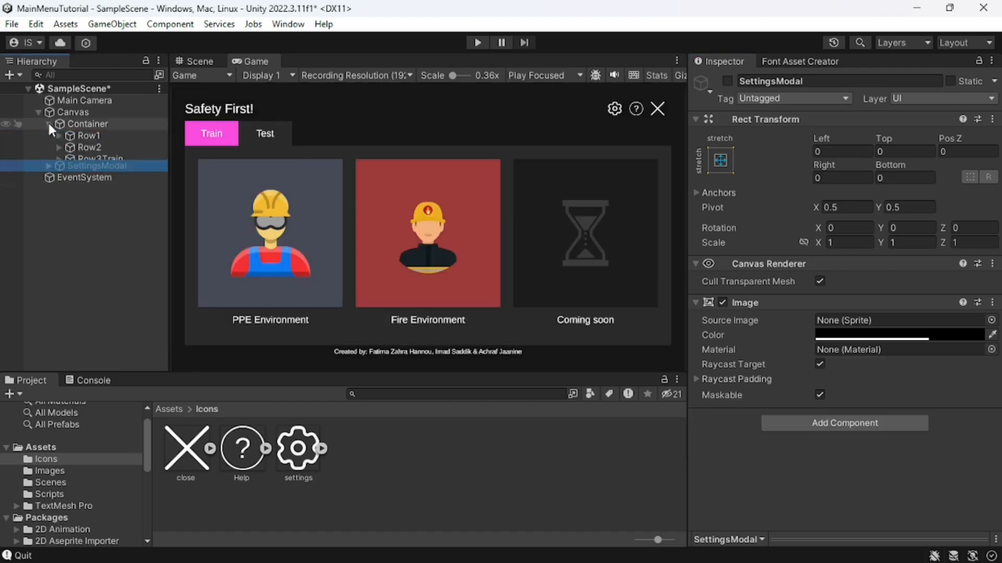
pyautogui.click(57, 137)
pyautogui.click(70, 159)
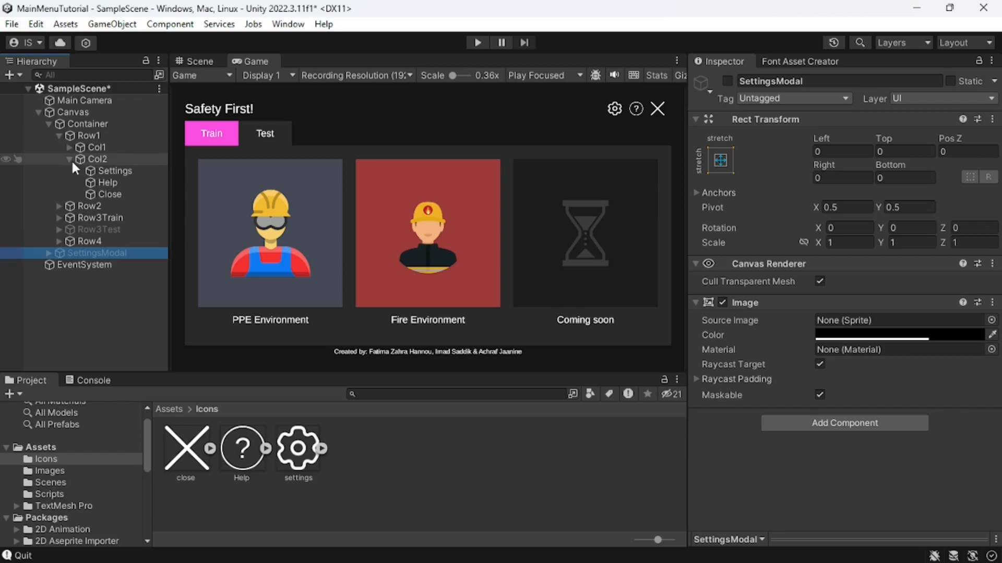
pyautogui.click(99, 171)
# - Give the Settings button an On Click calling SettingsModal GameObject.SetActive (checked), save, and enter Play mode
pyautogui.scroll(-5, 741, 386)
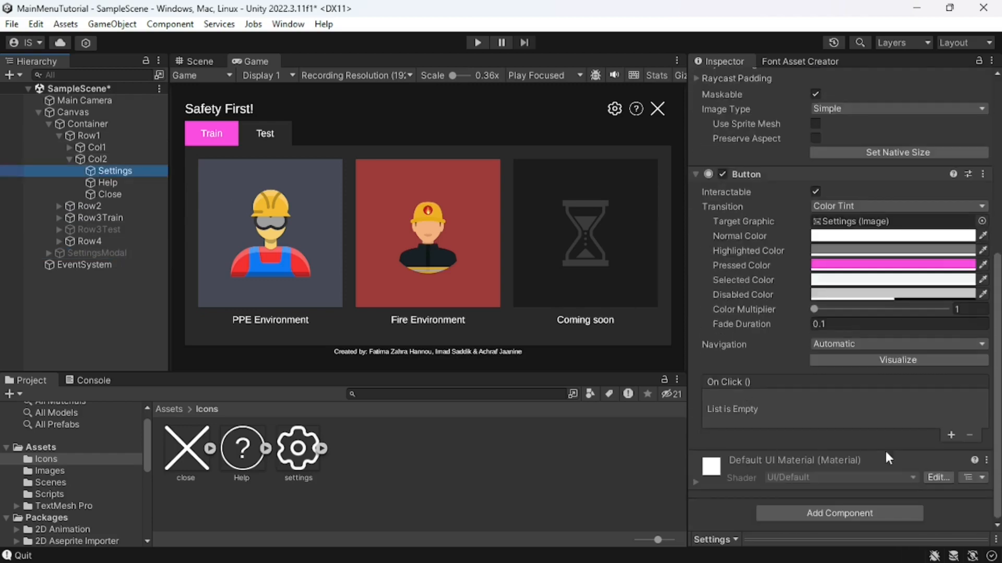
pyautogui.click(950, 436)
pyautogui.moveTo(97, 254); pyautogui.dragTo(755, 414)
pyautogui.click(813, 400)
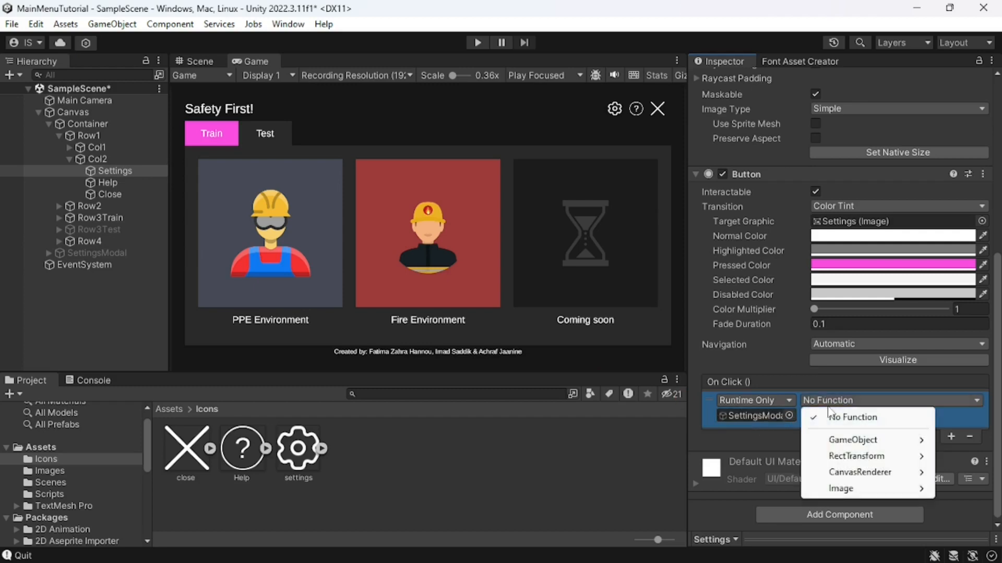
pyautogui.moveTo(837, 445)
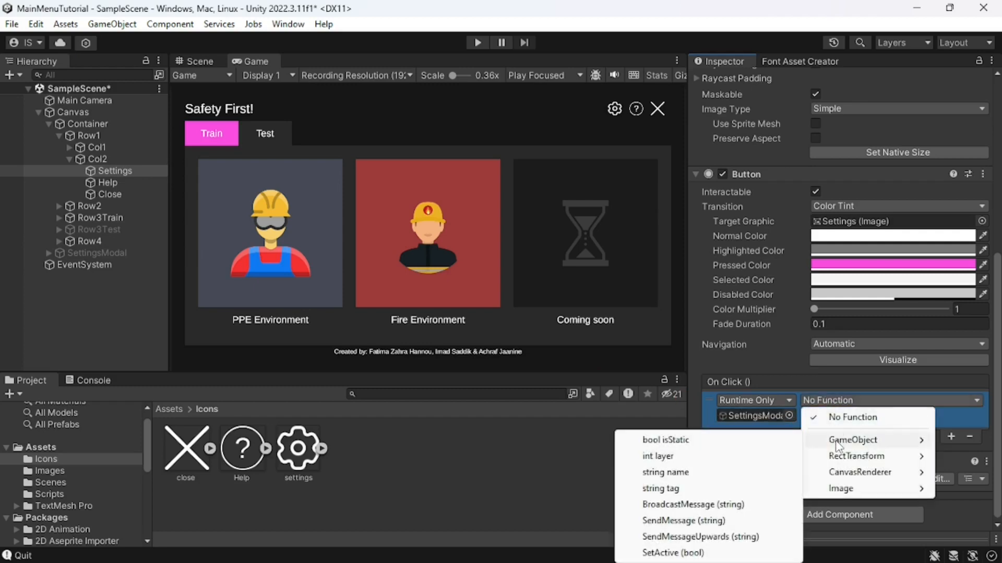
pyautogui.click(678, 552)
pyautogui.click(805, 417)
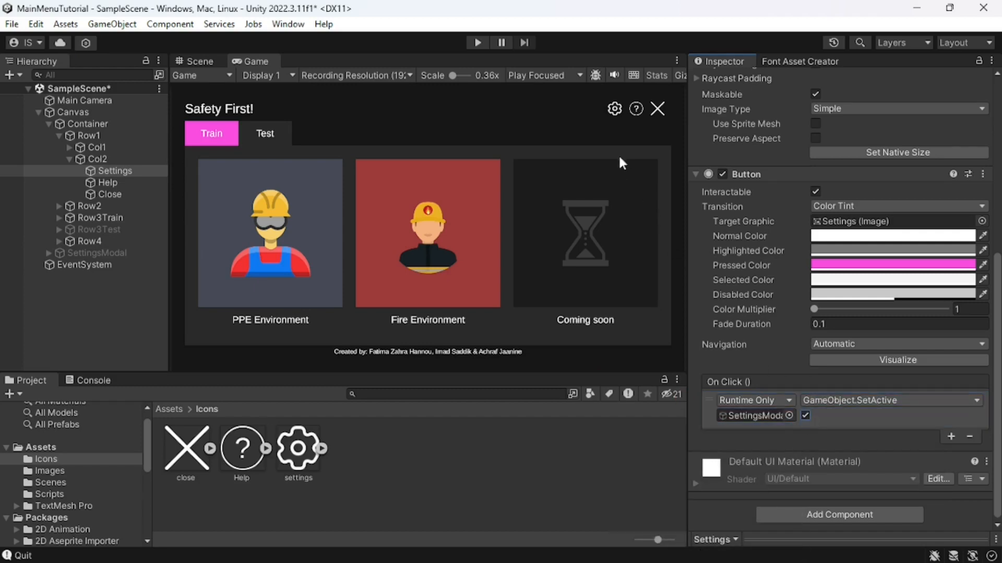
pyautogui.hotkey('ctrl', 's')
pyautogui.click(478, 43)
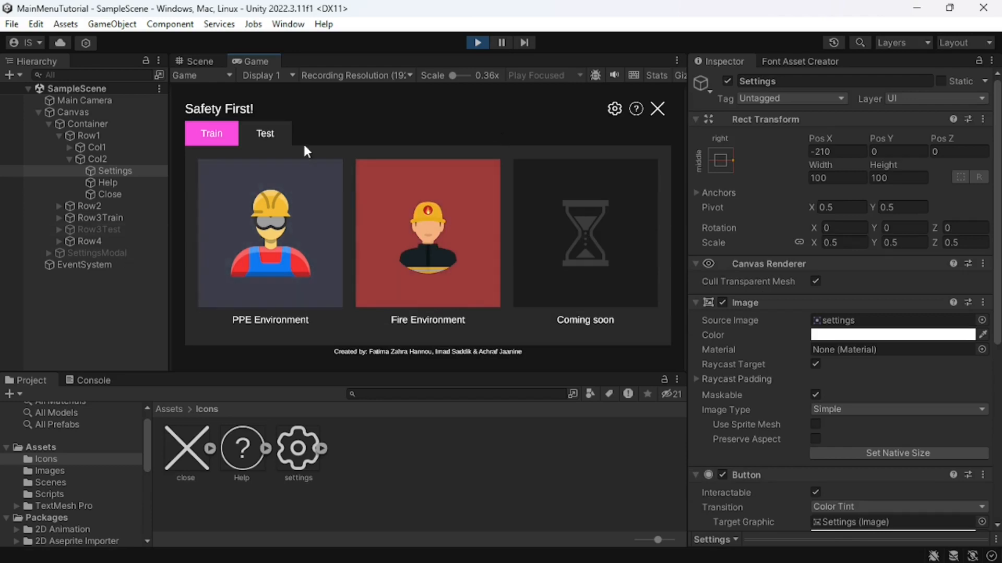
pyautogui.click(615, 109)
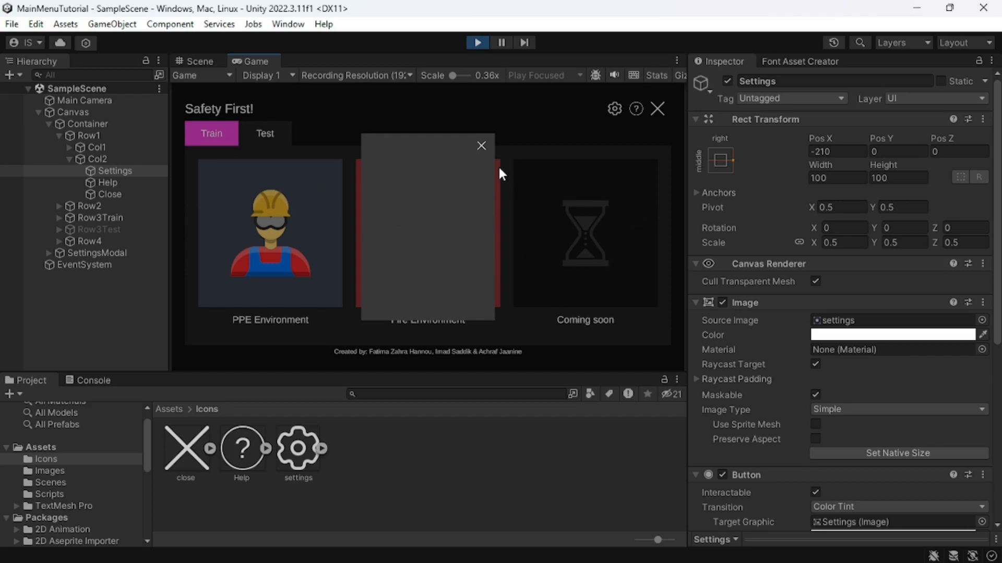
pyautogui.click(480, 145)
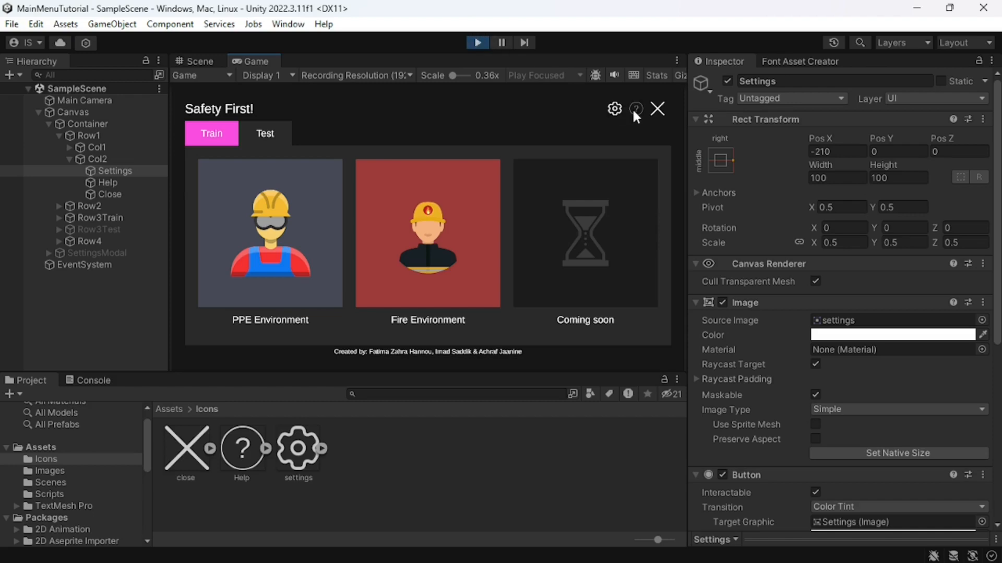
pyautogui.hotkey('ctrl', 'p')
pyautogui.click(48, 124)
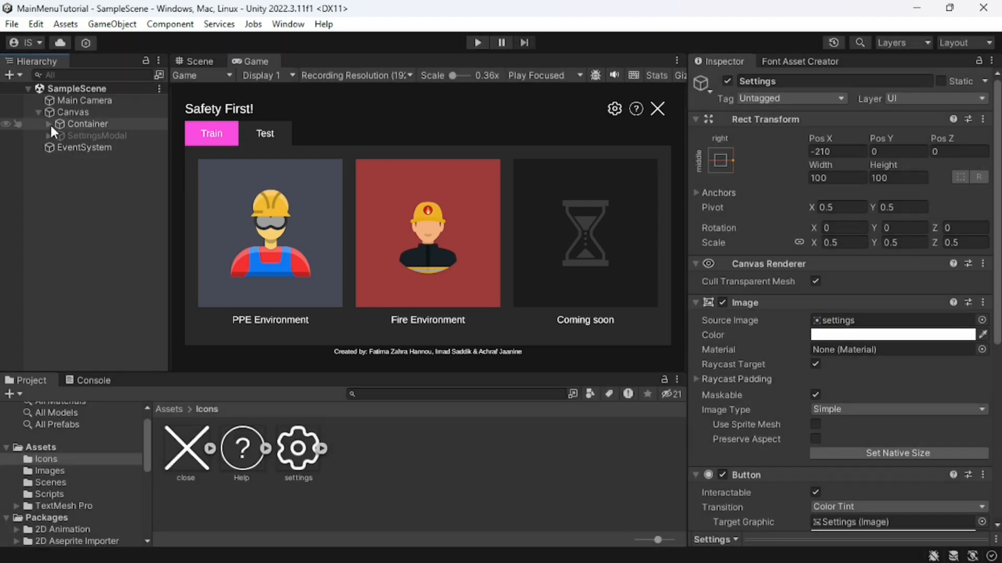
# - Create an empty child of Canvas named HelpModal
pyautogui.click(84, 113)
pyautogui.rightClick(85, 114)
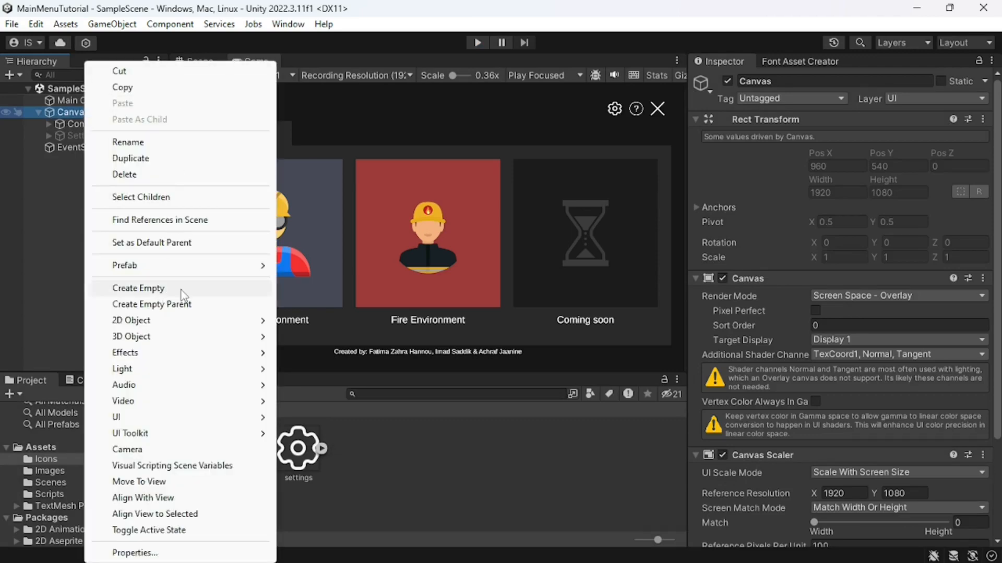
pyautogui.click(138, 288)
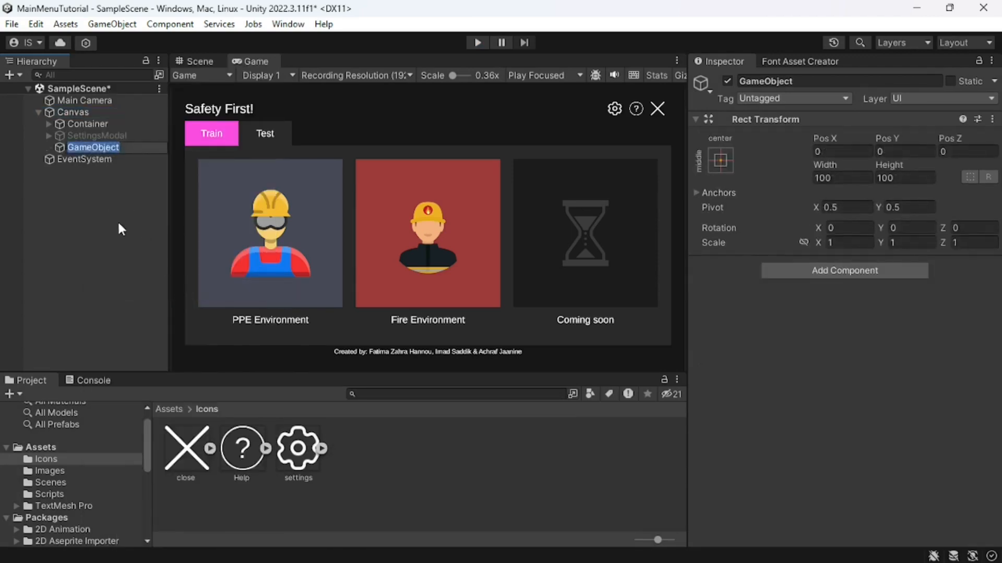
pyautogui.write('HelpModa')
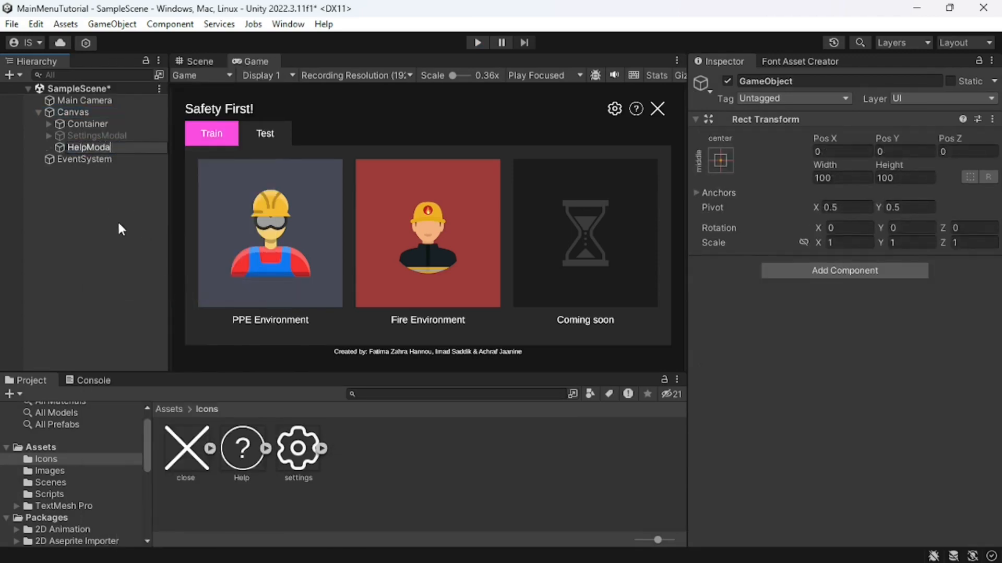
pyautogui.write('l')
pyautogui.press('Return')
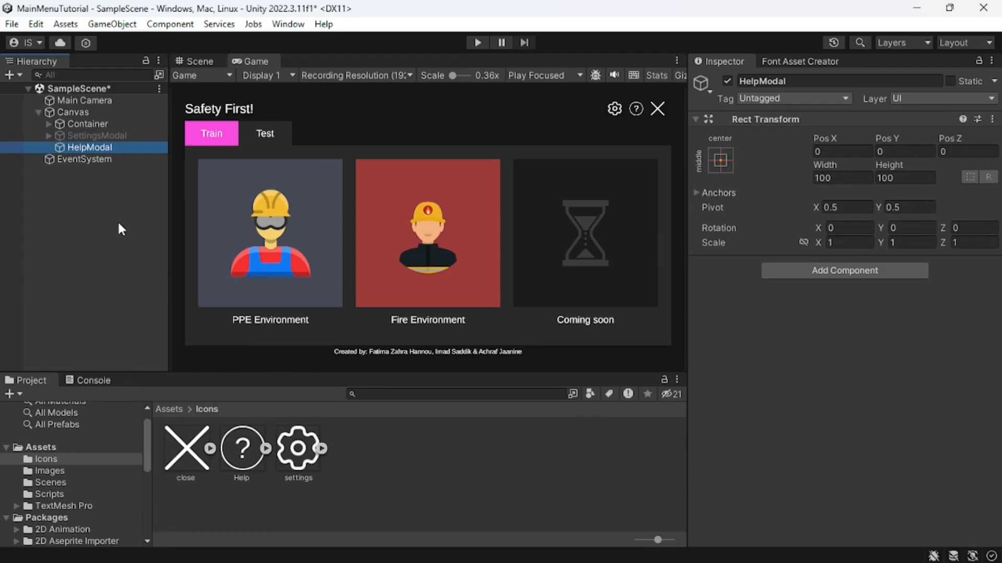
pyautogui.click(83, 137)
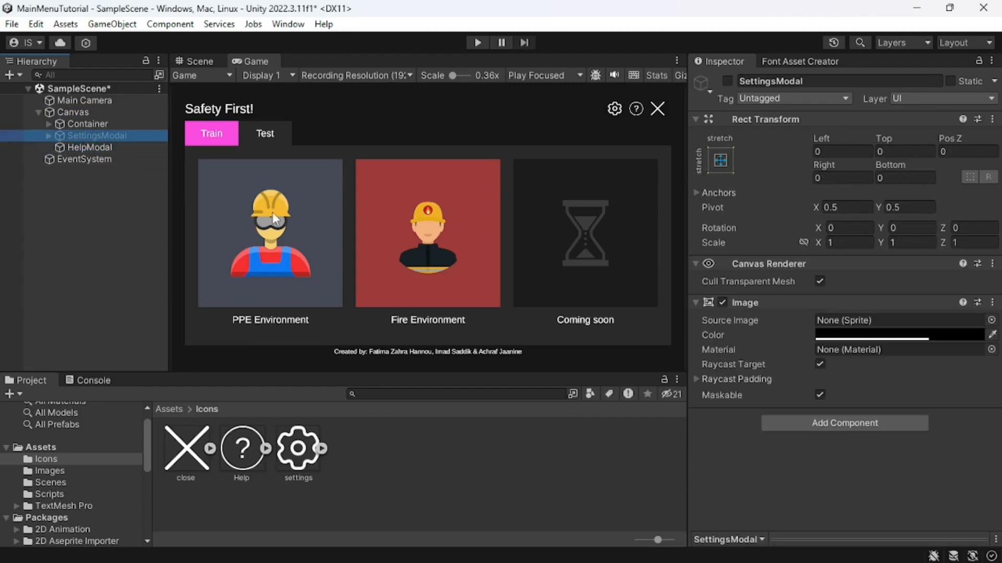
pyautogui.click(89, 148)
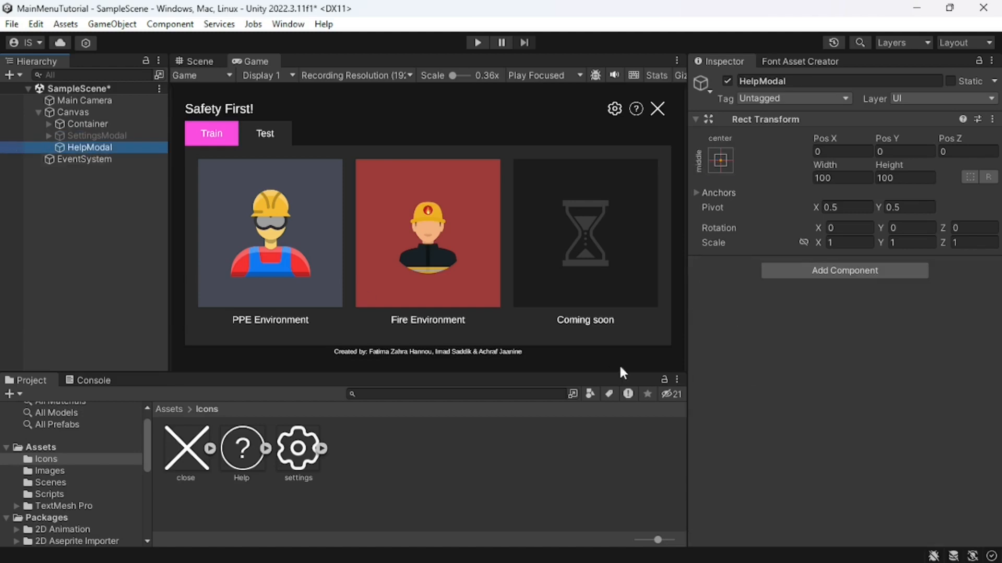
# - Add an Image to HelpModal and anchor it stretch-stretch to fill the canvas
pyautogui.click(824, 267)
pyautogui.write('image')
pyautogui.press('Return')
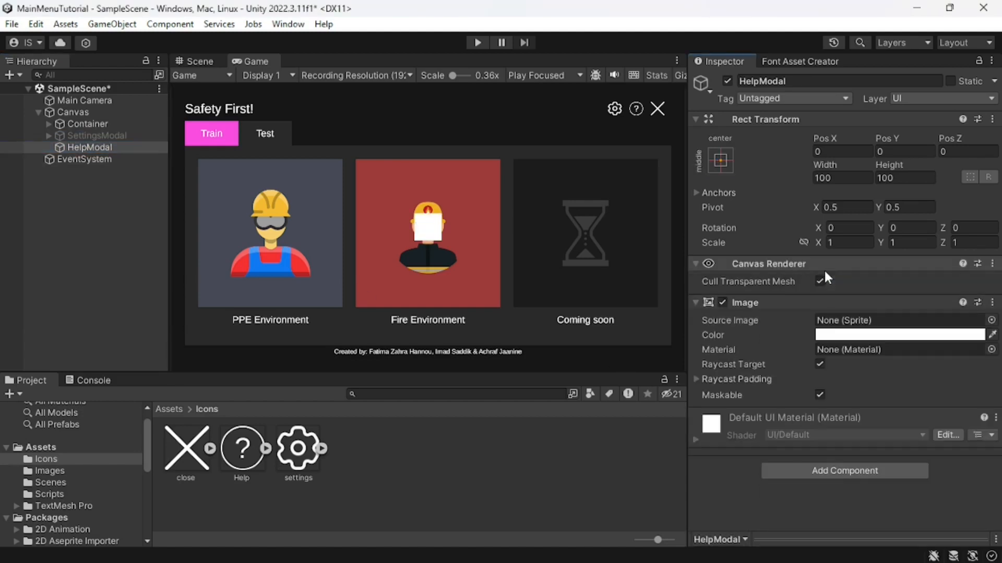
pyautogui.click(719, 161)
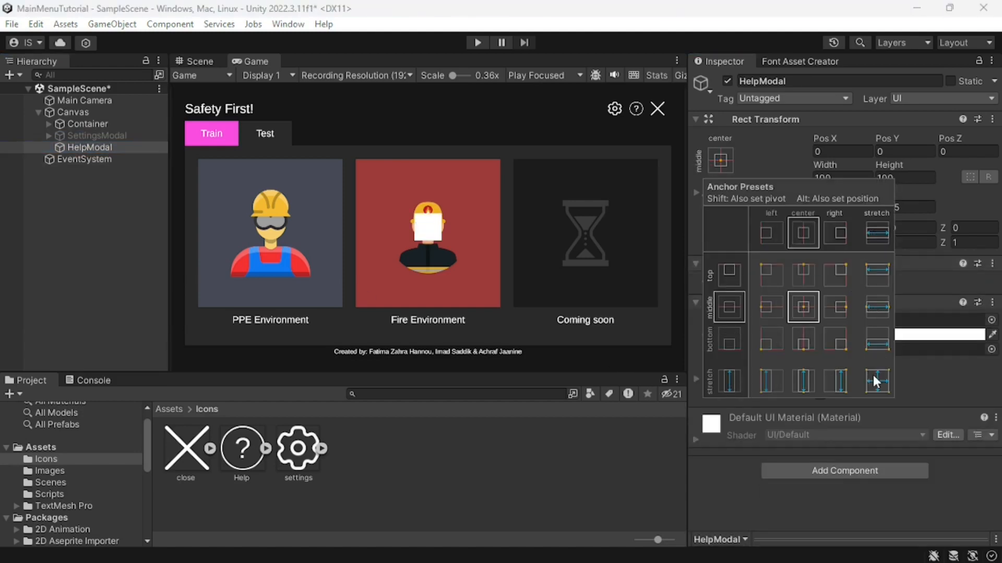
pyautogui.keyDown('alt'); pyautogui.click(876, 382); pyautogui.keyUp('alt')
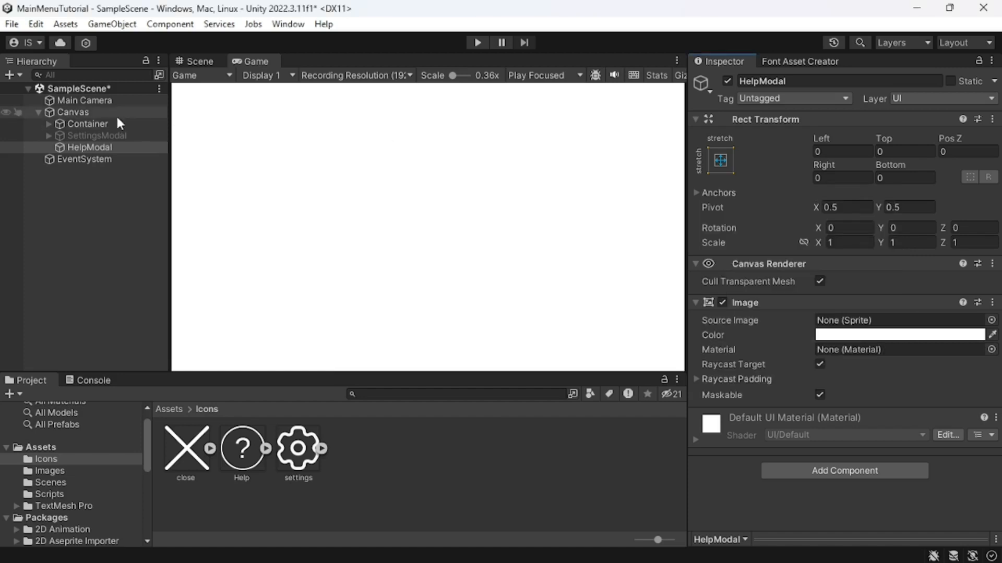
# - Set HelpModal's Image colour to black with alpha 100
pyautogui.click(858, 335)
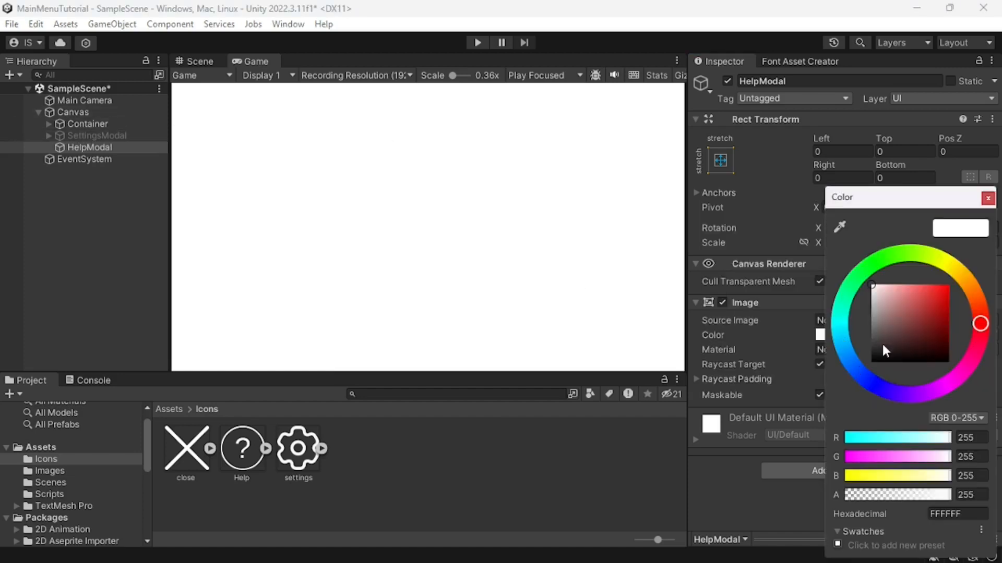
pyautogui.moveTo(885, 351); pyautogui.dragTo(868, 365)
pyautogui.click(969, 494)
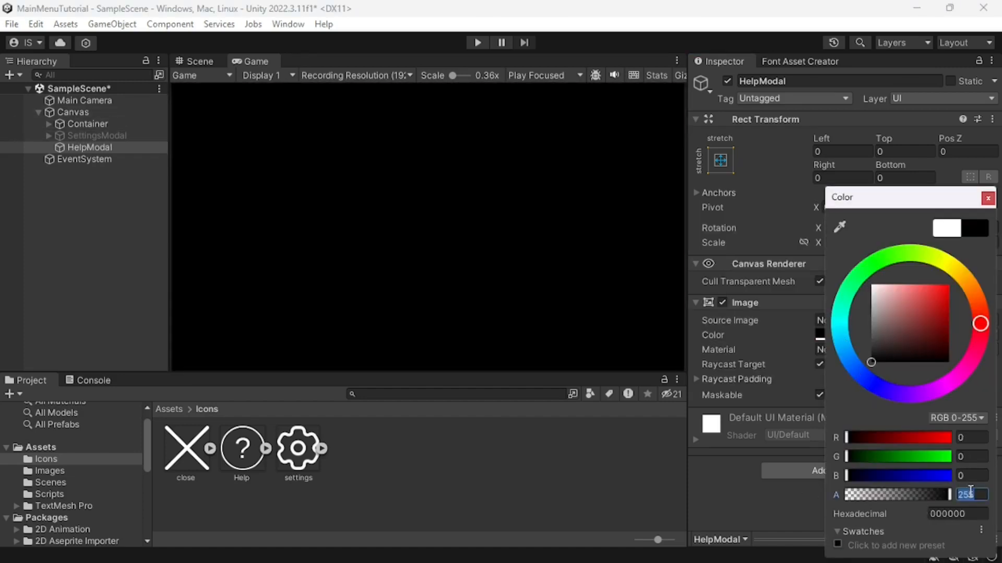
pyautogui.write('100')
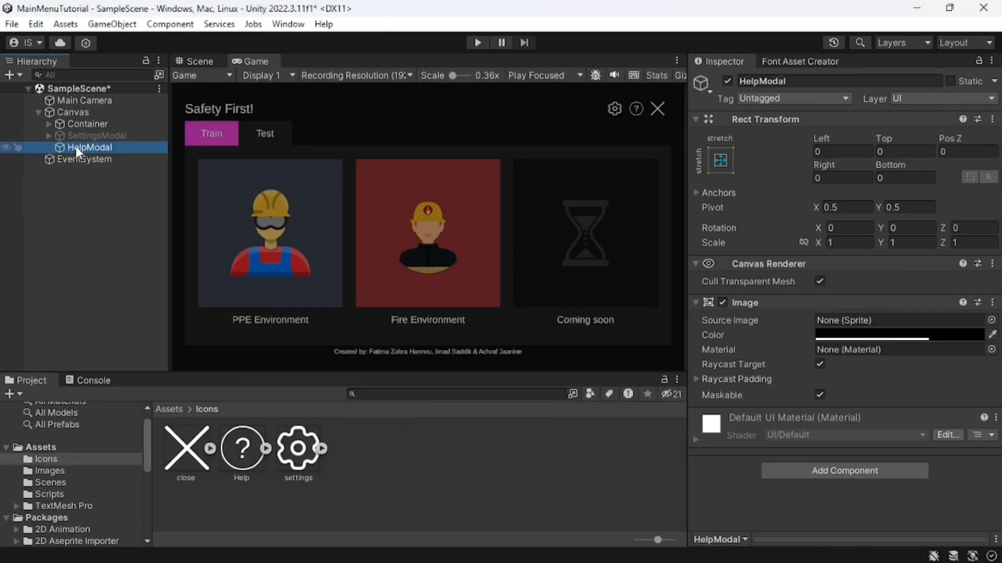
pyautogui.rightClick(77, 147)
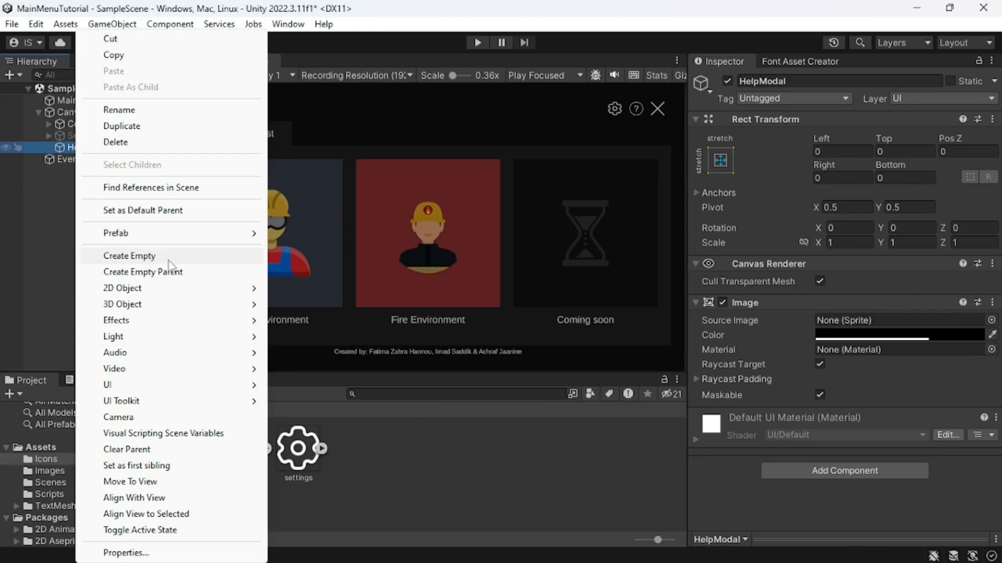
# - Create a Container child under HelpModal, sized 1720 by 880, with an Image component
pyautogui.click(167, 258)
pyautogui.write('Cont')
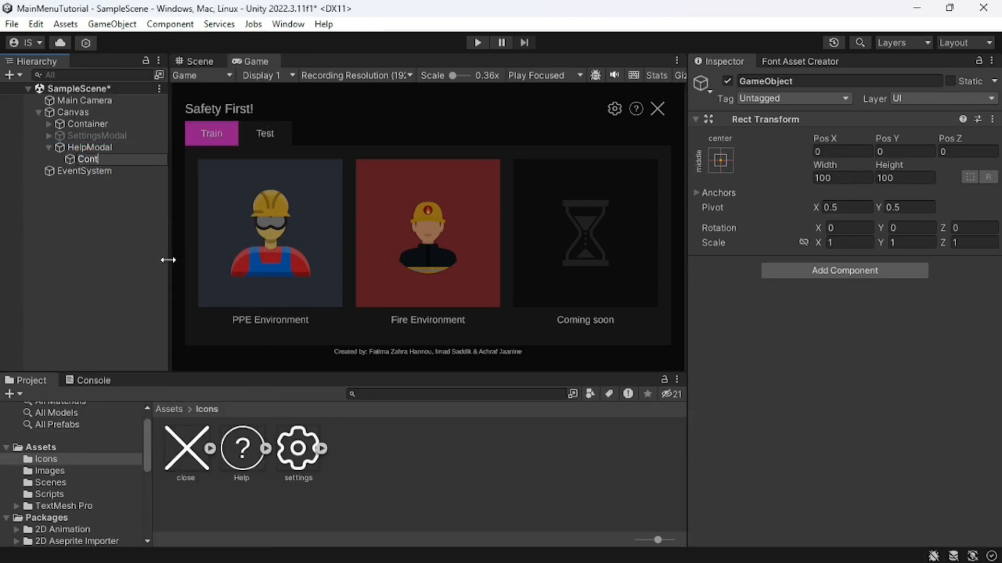
pyautogui.write('ainer')
pyautogui.press('Return')
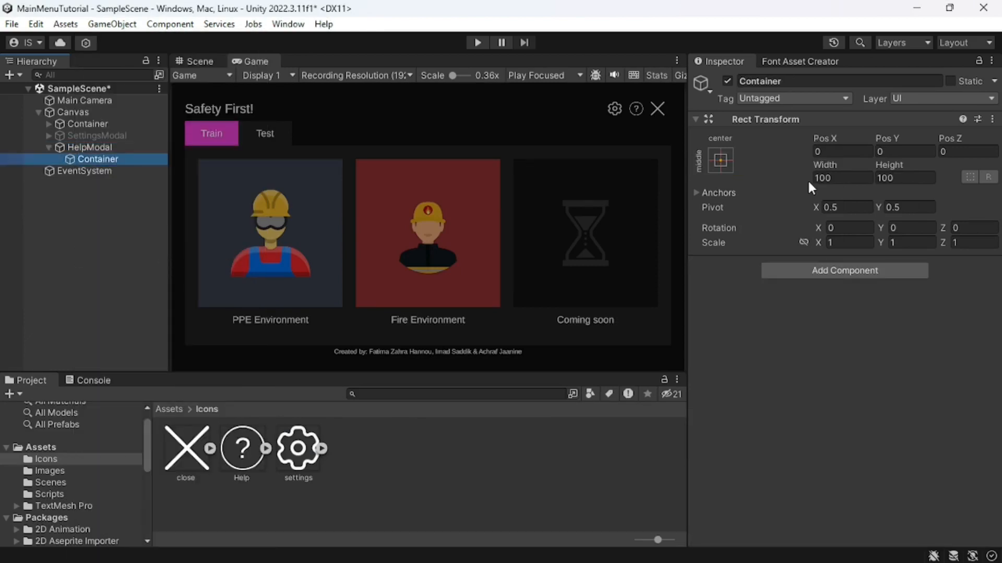
pyautogui.click(835, 179)
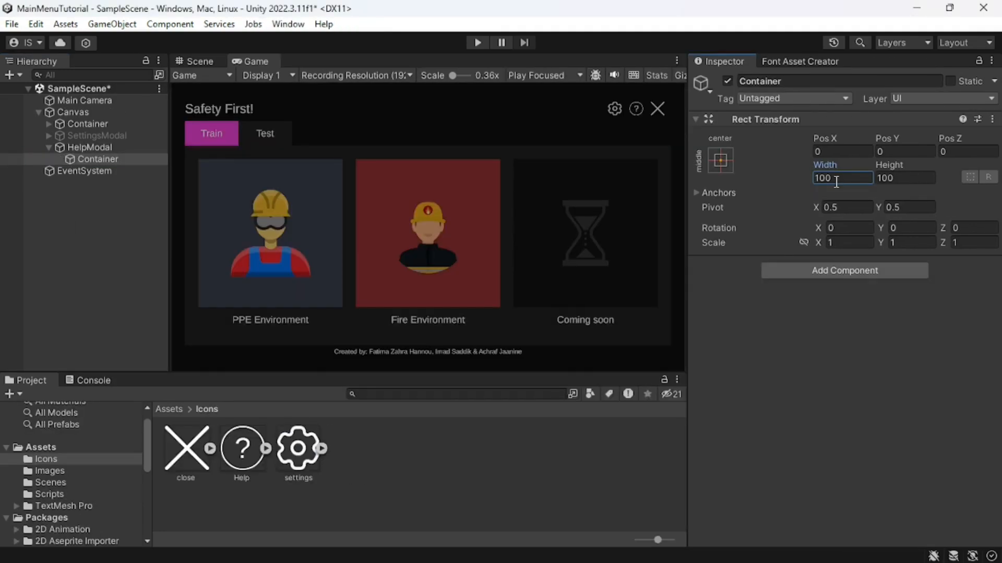
pyautogui.doubleClick(835, 179)
pyautogui.write('1720')
pyautogui.press('Tab')
pyautogui.write('880')
pyautogui.click(818, 276)
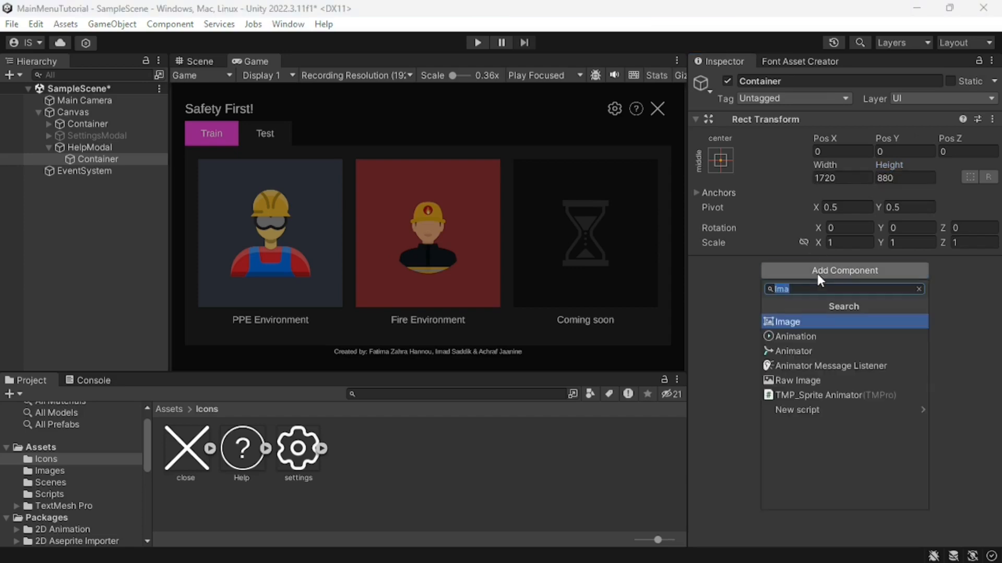
pyautogui.click(791, 322)
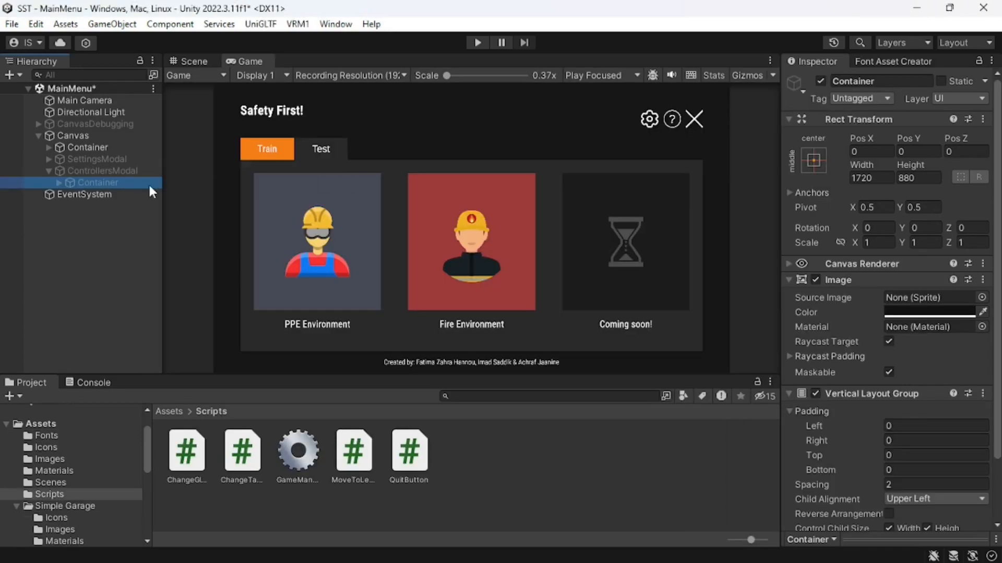
# - Copy colour hex 121212 from the reference project's modal Container and inspect its Row1 and Row2
pyautogui.click(918, 312)
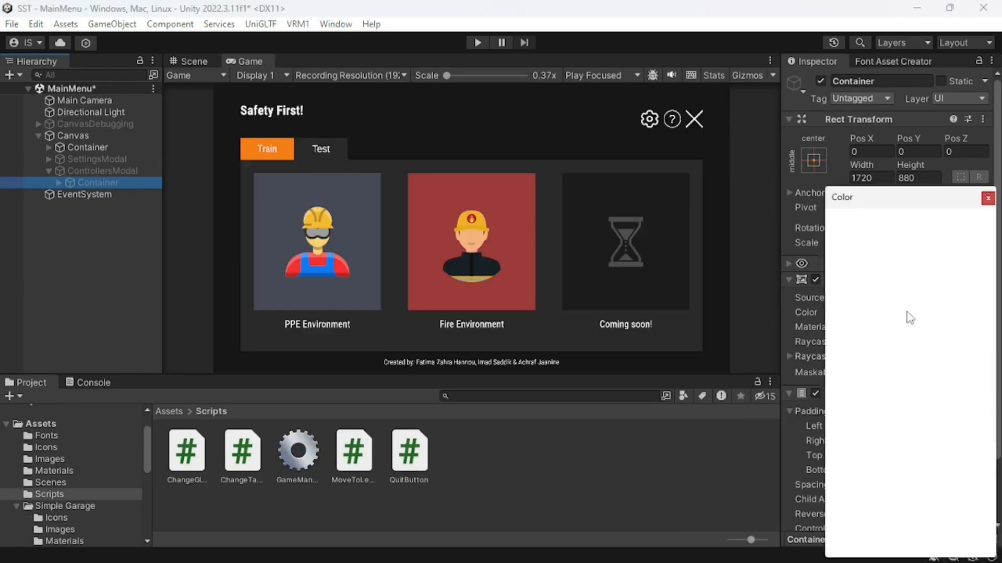
pyautogui.click(974, 514)
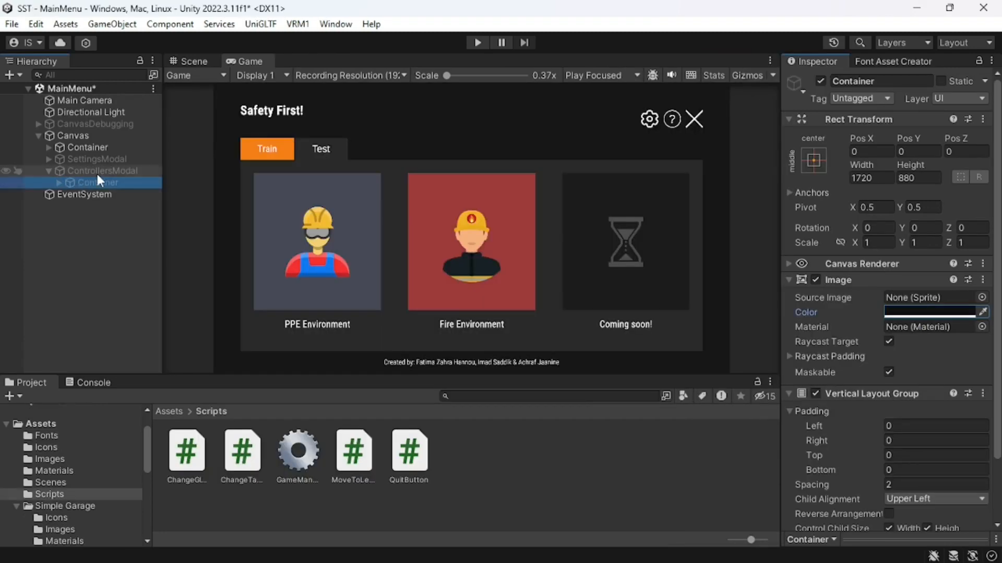
pyautogui.click(96, 171)
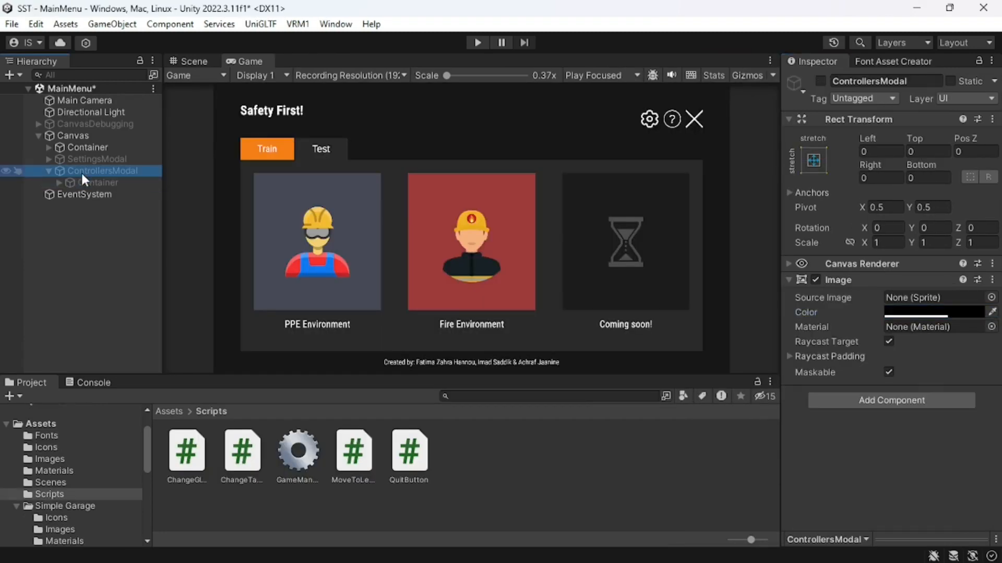
pyautogui.click(820, 80)
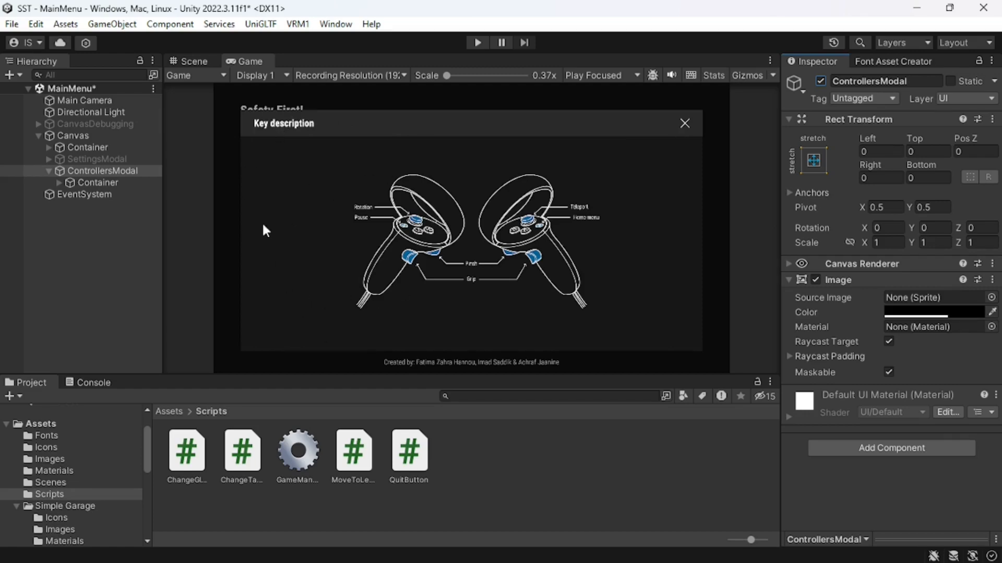
pyautogui.click(59, 182)
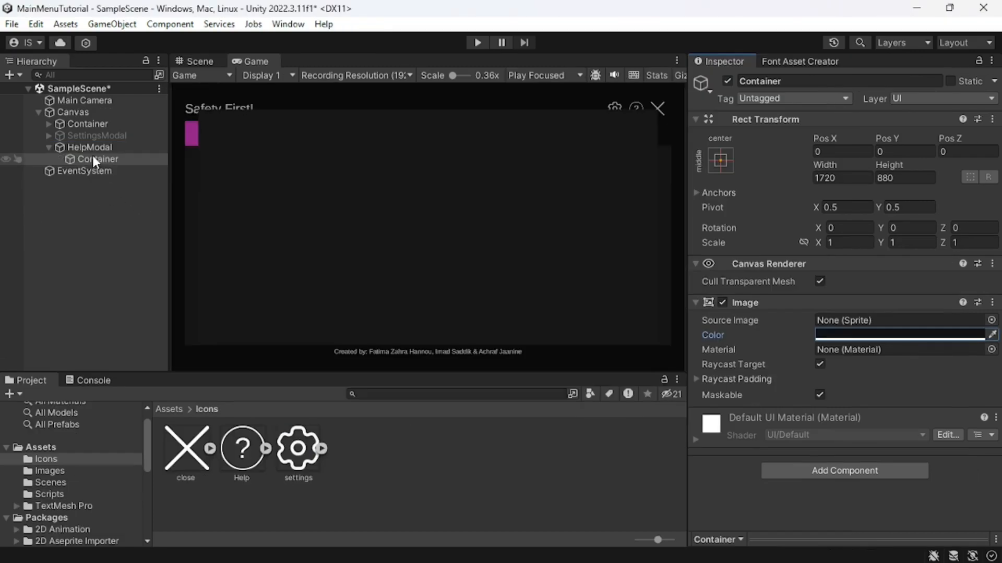
# - Create an empty Row1 inside Container and duplicate it as Row2
pyautogui.rightClick(91, 162)
pyautogui.click(157, 269)
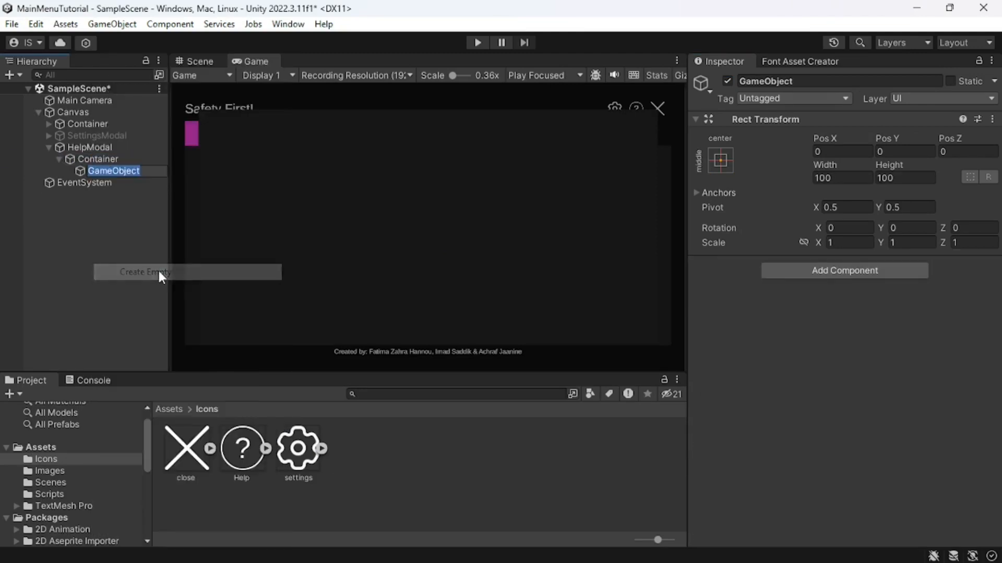
pyautogui.write('Row1')
pyautogui.press('Return')
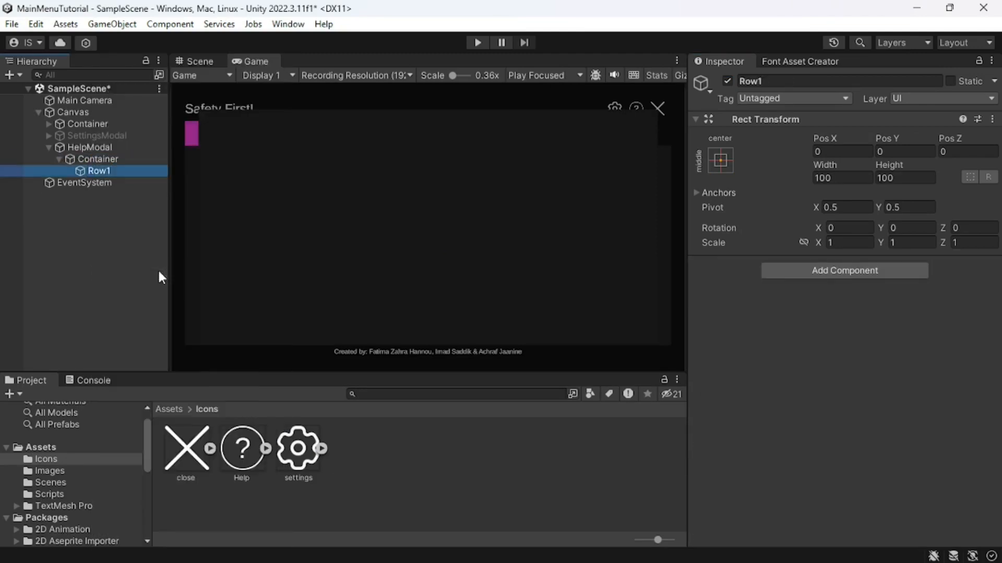
pyautogui.hotkey('ctrl', 'd')
pyautogui.press('F2')
pyautogui.press('End')
pyautogui.press('BackSpace')
pyautogui.press('BackSpace')
pyautogui.press('BackSpace')
pyautogui.press('BackSpace')
pyautogui.press('BackSpace')
pyautogui.write('2')
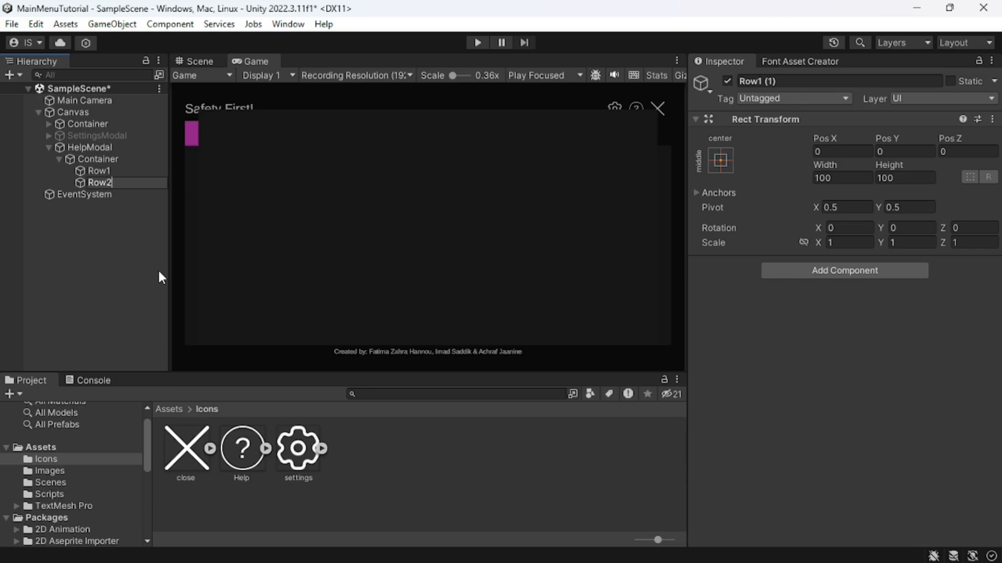
pyautogui.press('Return')
# - Add a Vertical Layout Group to Container with Control Child Size Height enabled
pyautogui.click(81, 158)
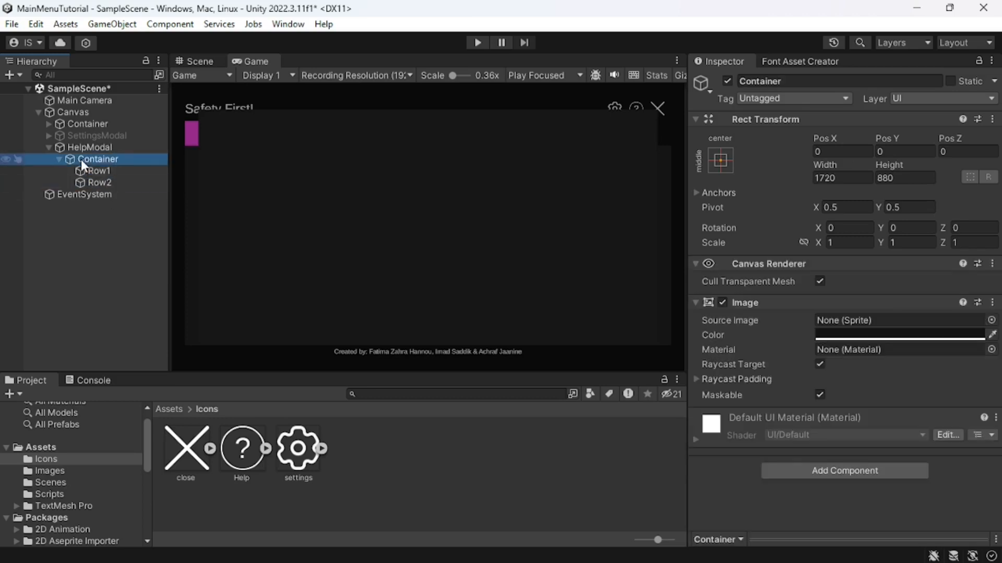
pyautogui.click(793, 472)
pyautogui.write('Ver')
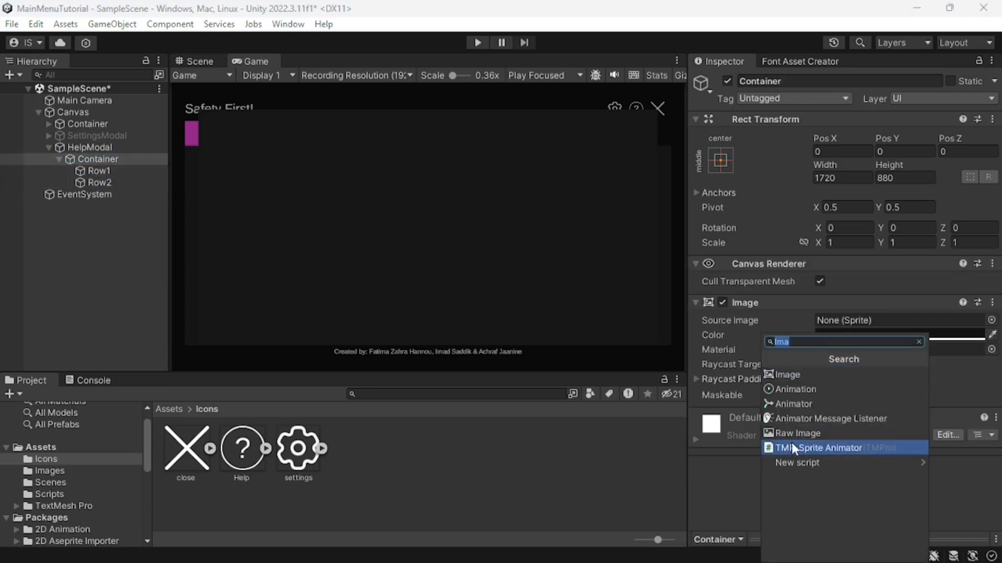
pyautogui.write('ti')
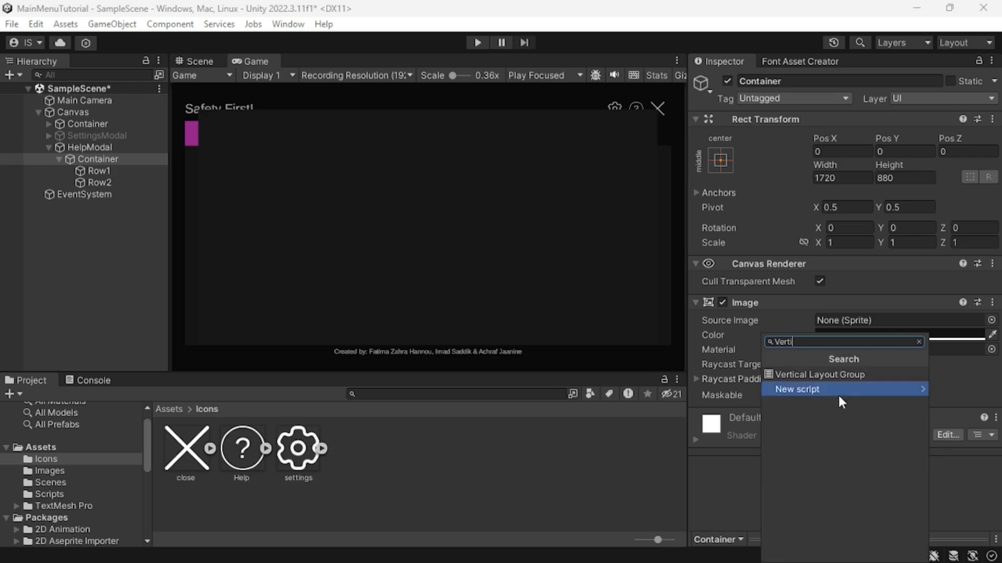
pyautogui.click(850, 375)
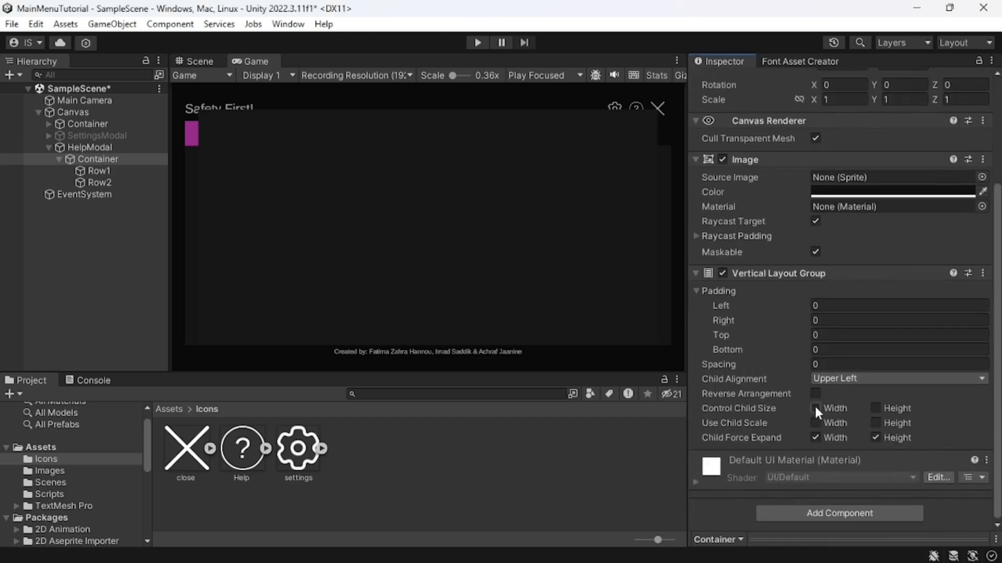
pyautogui.click(875, 408)
pyautogui.click(102, 170)
pyautogui.click(102, 182)
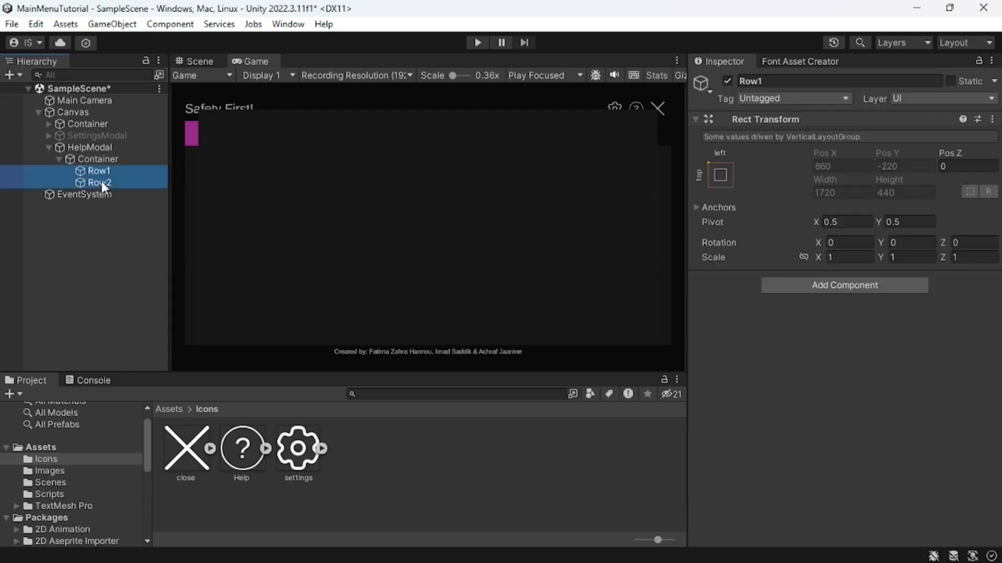
# - Add Image components to Row2 and Row1, colouring Row1 red (FF0000)
pyautogui.click(774, 286)
pyautogui.write('im')
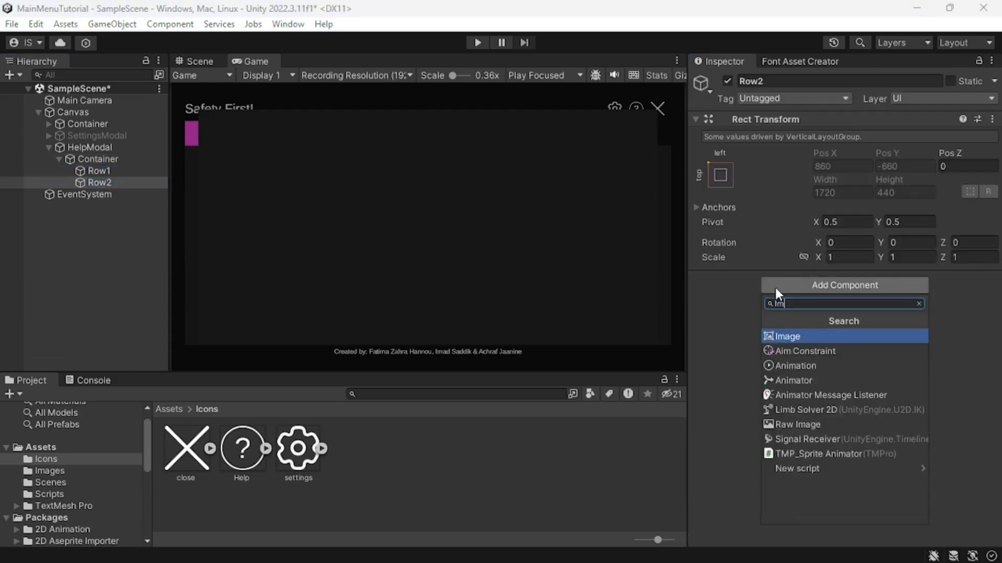
pyautogui.press('Return')
pyautogui.click(94, 171)
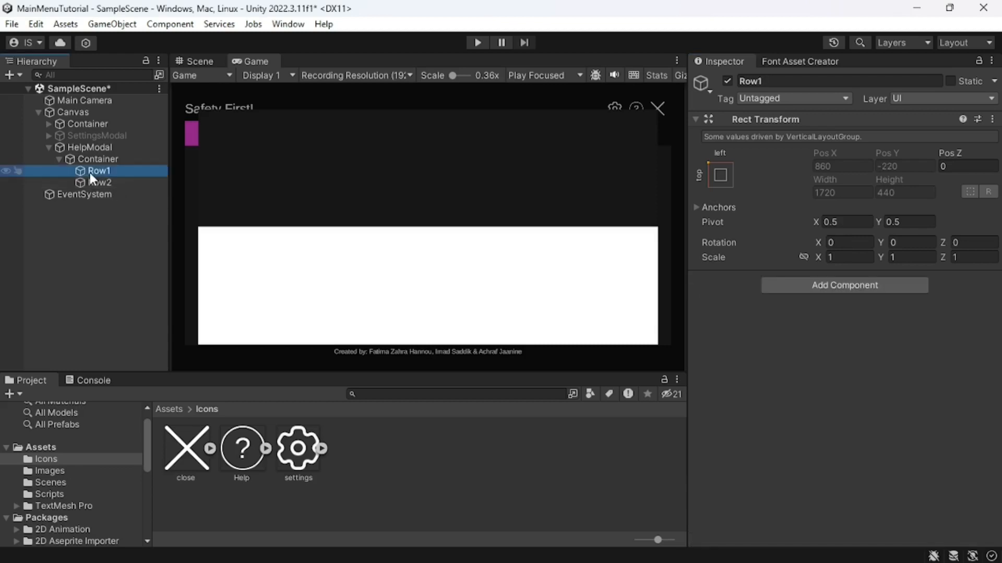
pyautogui.click(825, 285)
pyautogui.write('im')
pyautogui.press('Return')
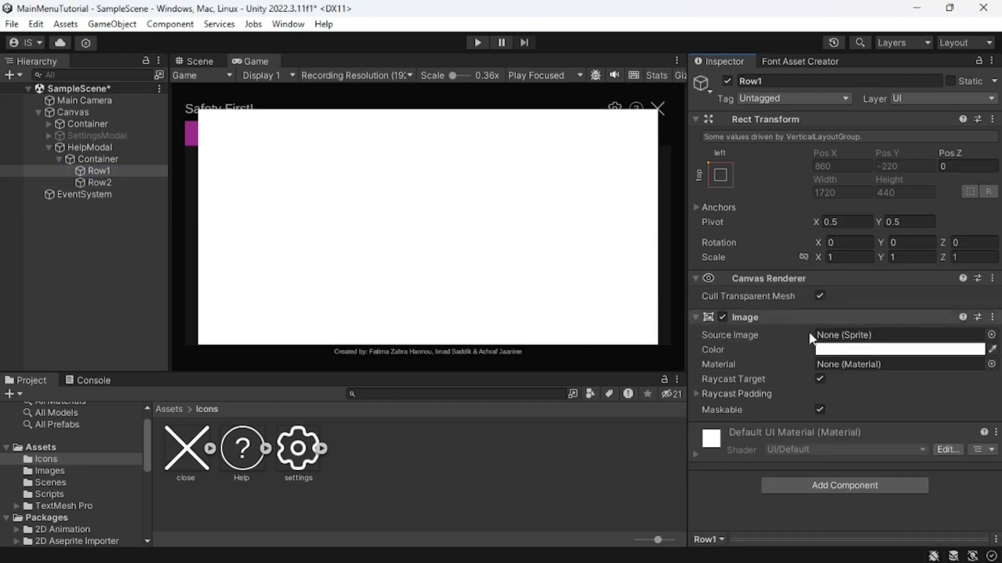
pyautogui.click(859, 349)
pyautogui.moveTo(875, 315)
pyautogui.mouseDown()
pyautogui.moveTo(923, 290)
pyautogui.moveTo(962, 236)
pyautogui.mouseUp()
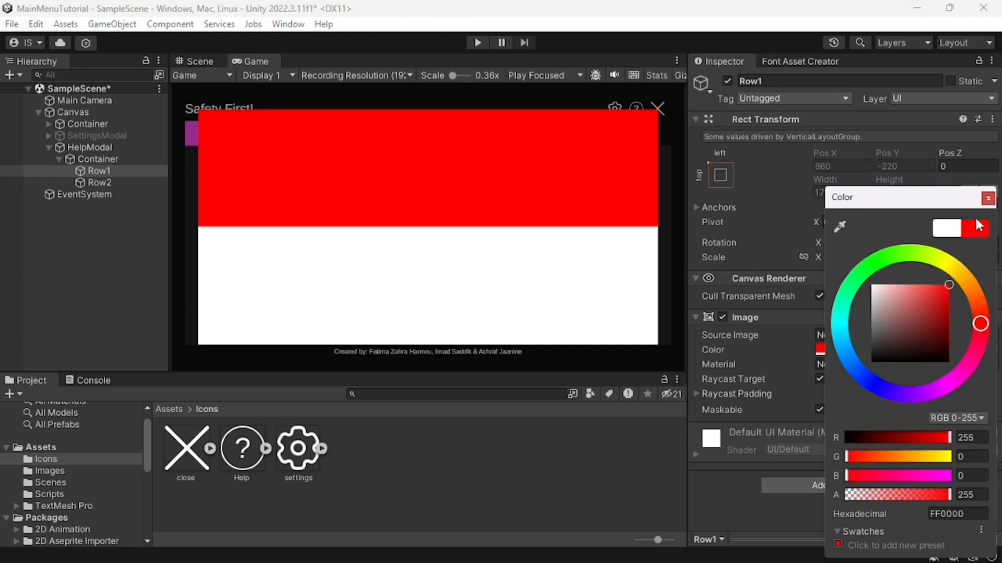
pyautogui.click(988, 199)
# - Colour Row2's Image dark green
pyautogui.click(133, 173)
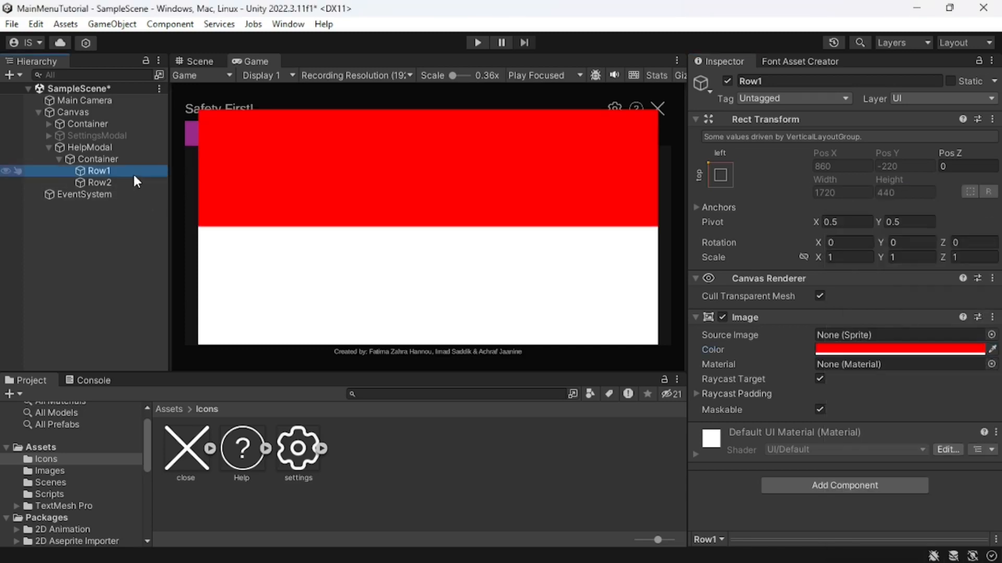
pyautogui.click(134, 181)
pyautogui.click(840, 349)
pyautogui.click(947, 265)
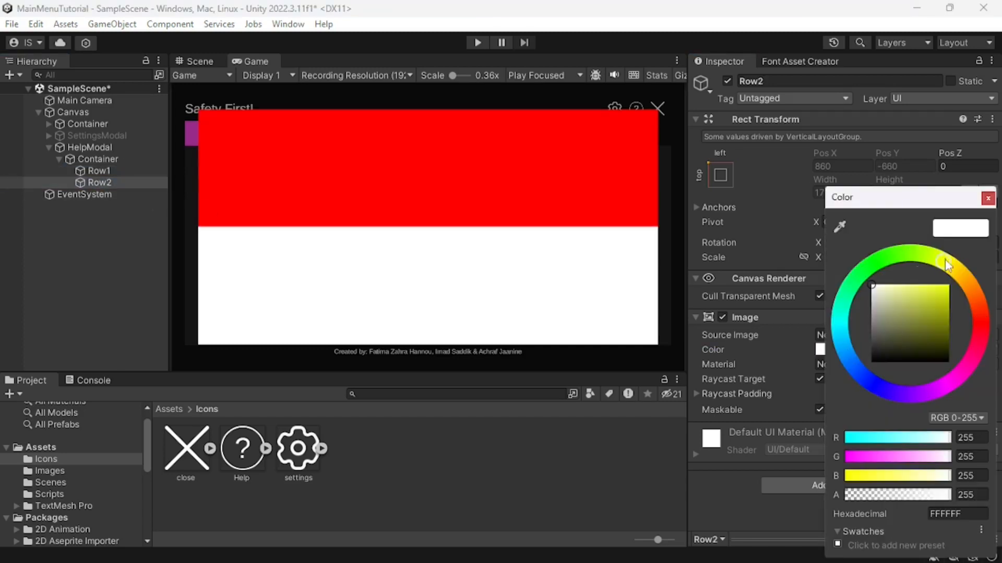
pyautogui.moveTo(945, 260); pyautogui.dragTo(899, 253)
pyautogui.moveTo(931, 308); pyautogui.dragTo(948, 328)
pyautogui.click(987, 198)
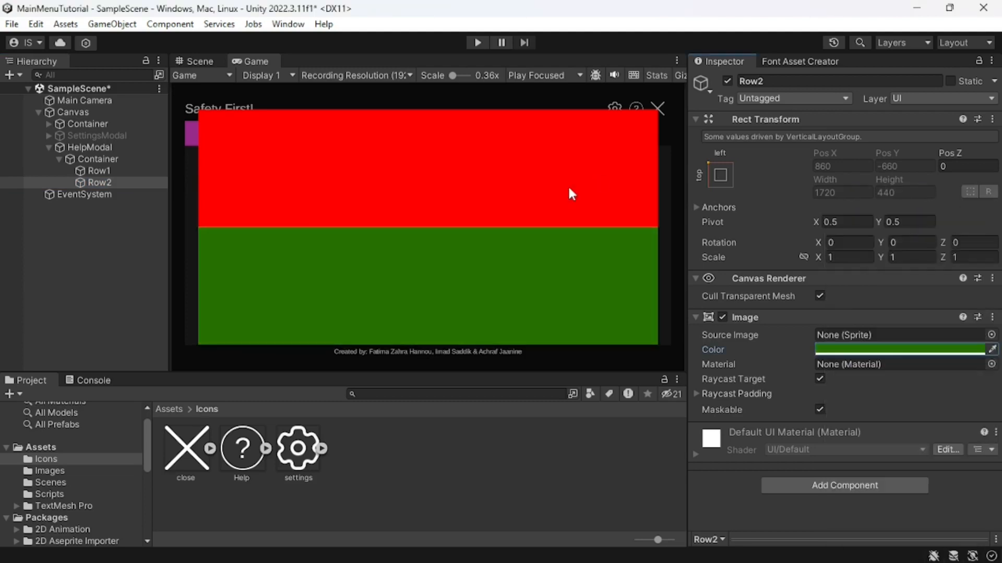
pyautogui.click(93, 160)
# - Uncheck Container's Child Force Expand Height and add a Layout Element to Row1 and Row2
pyautogui.scroll(-5, 743, 392)
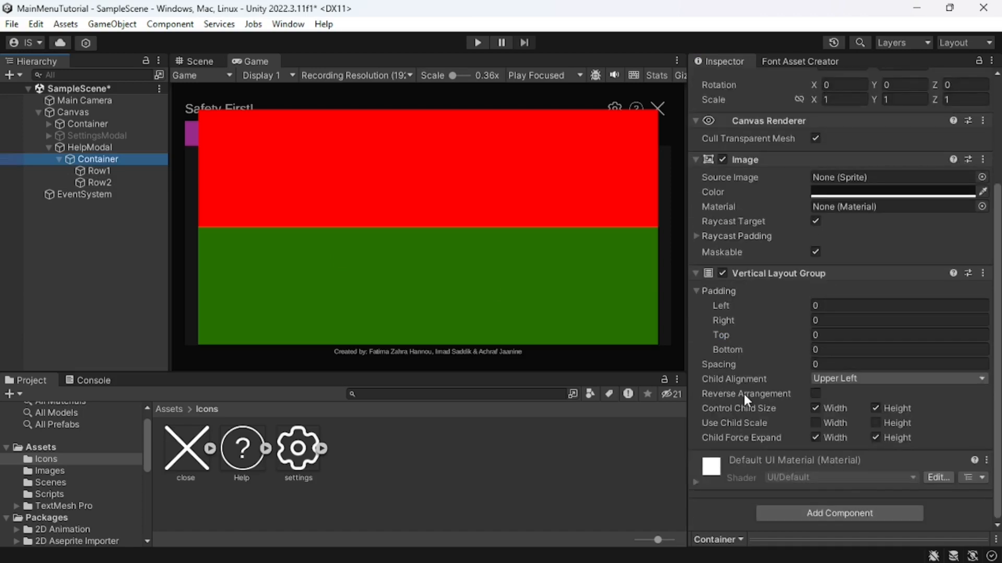
pyautogui.click(875, 437)
pyautogui.click(99, 182)
pyautogui.keyDown('shift'); pyautogui.click(107, 171); pyautogui.keyUp('shift')
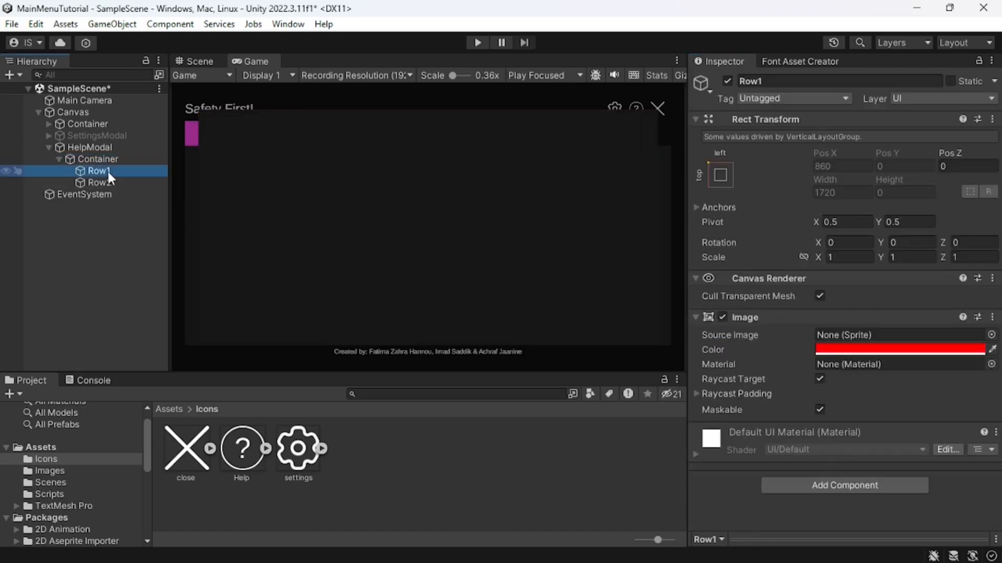
pyautogui.click(811, 484)
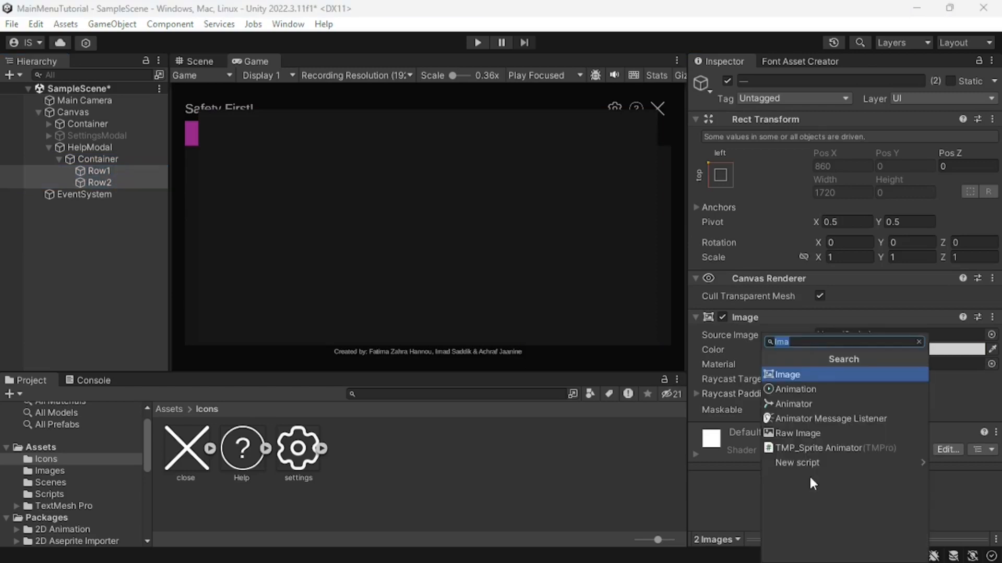
pyautogui.write('Layou')
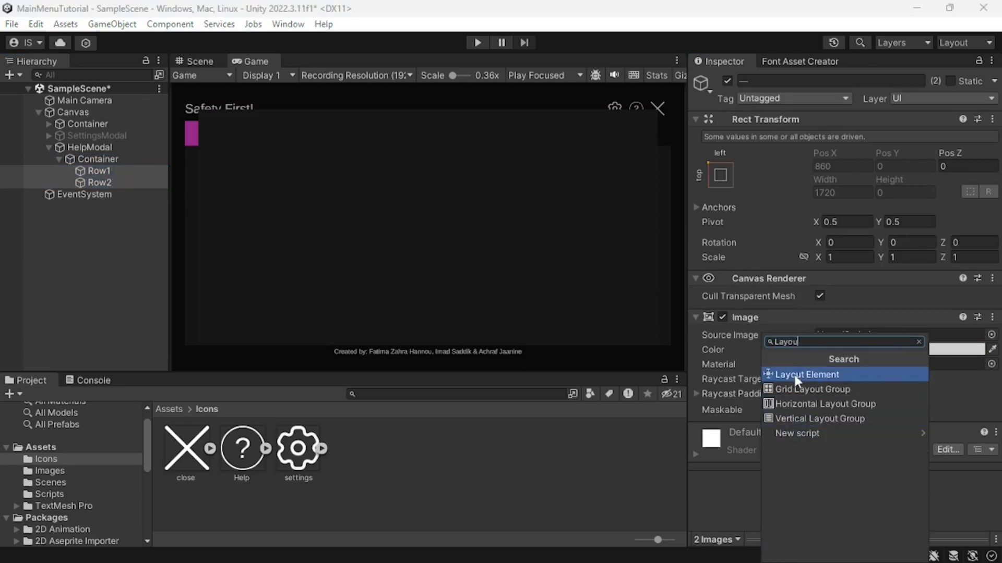
pyautogui.click(794, 374)
# - Enable Flexible Height on both rows' Layout Elements
pyautogui.click(102, 183)
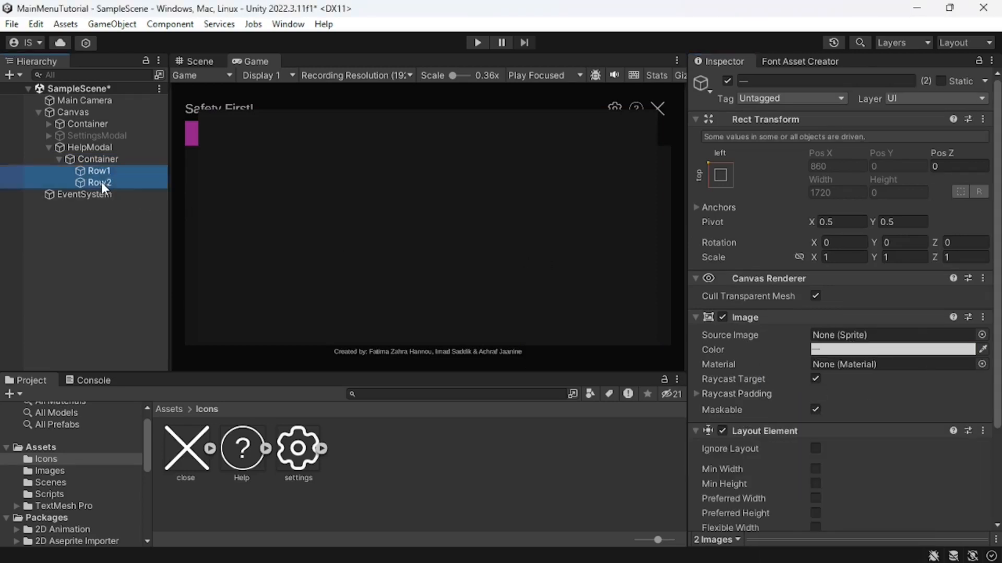
pyautogui.keyDown('shift'); pyautogui.click(107, 162); pyautogui.keyUp('shift')
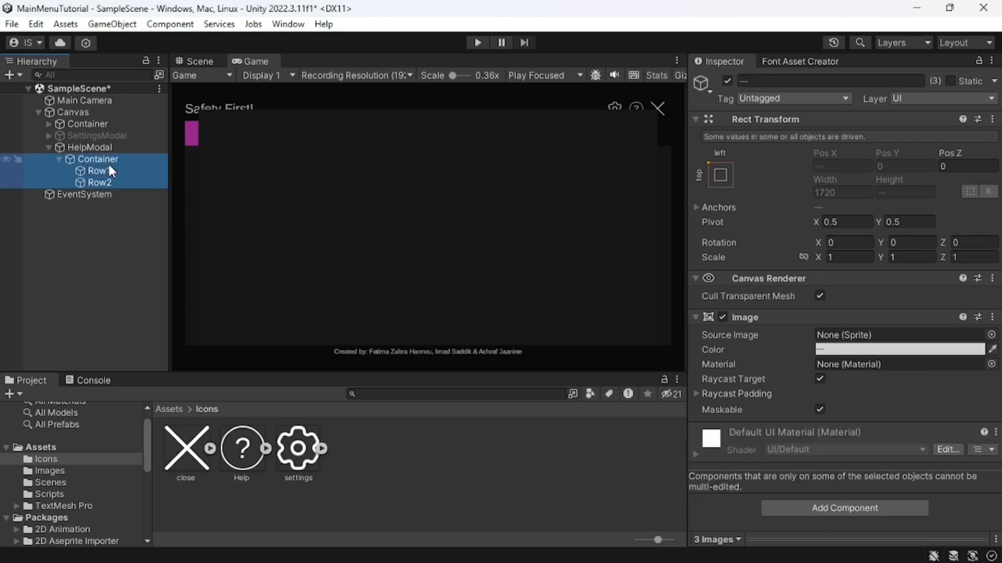
pyautogui.click(107, 167)
pyautogui.keyDown('shift'); pyautogui.click(102, 179); pyautogui.keyUp('shift')
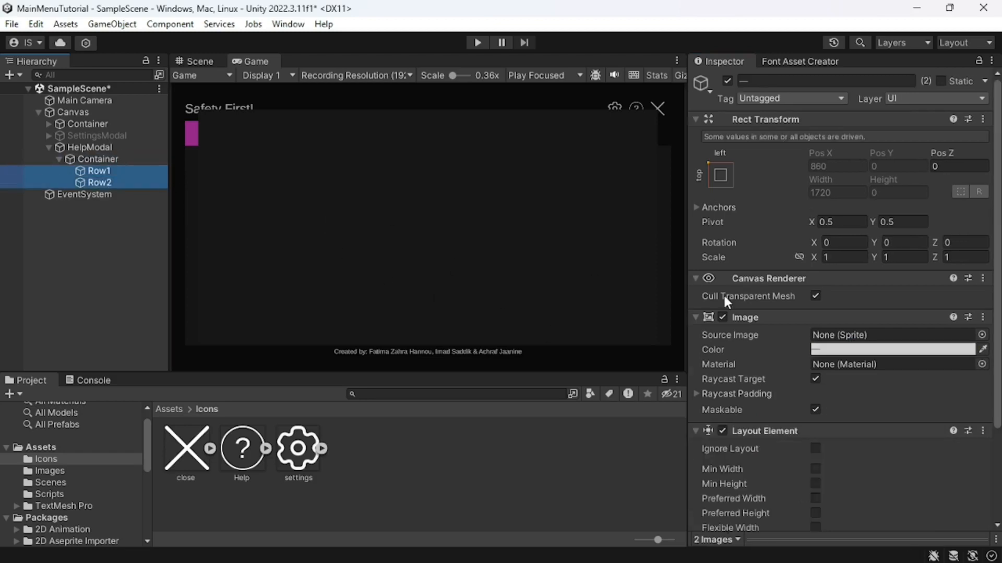
pyautogui.scroll(-3, 723, 293)
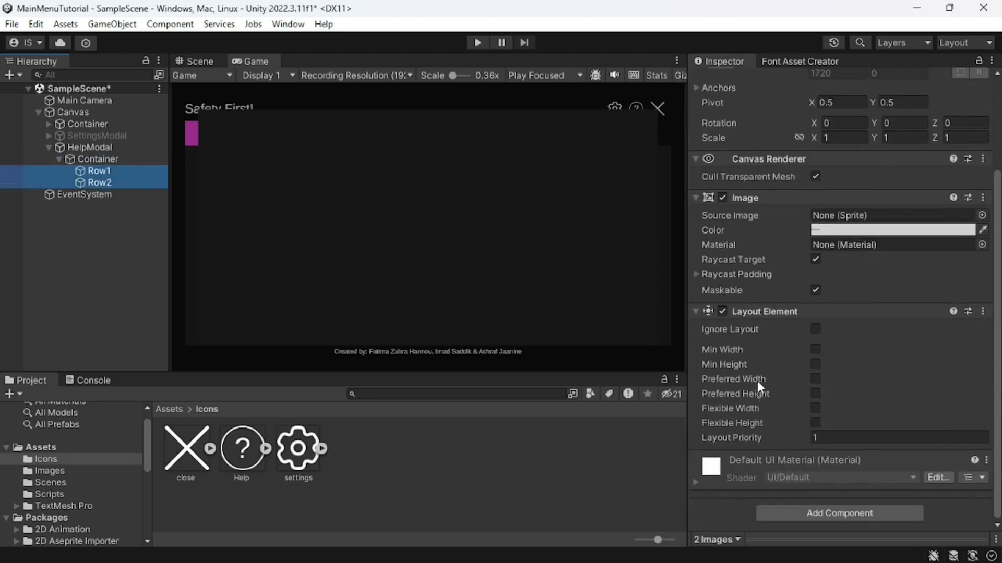
pyautogui.click(816, 422)
# - Set Row2's Flexible Height to 8 and turn off Row1's red Image
pyautogui.click(100, 183)
pyautogui.click(879, 427)
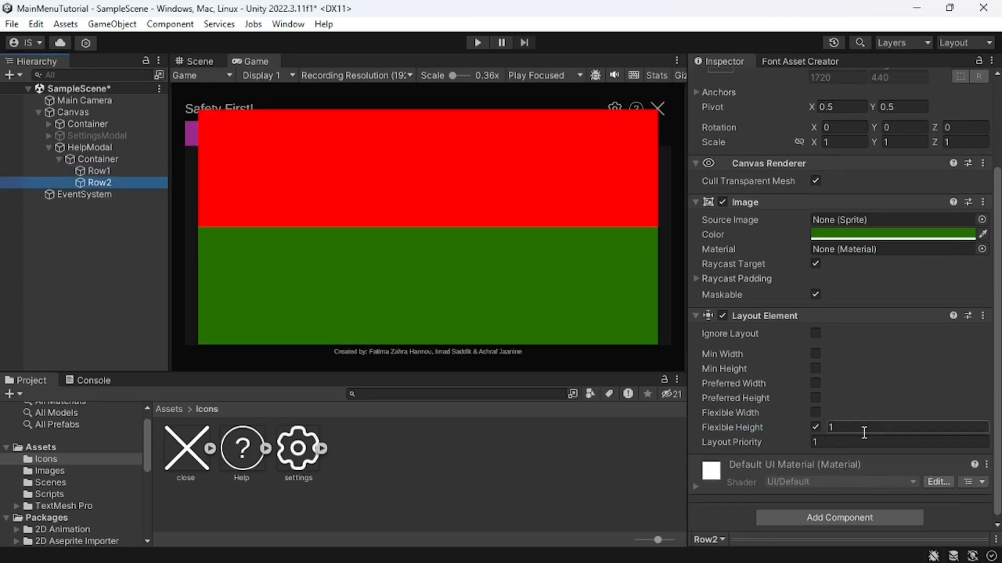
pyautogui.write('10')
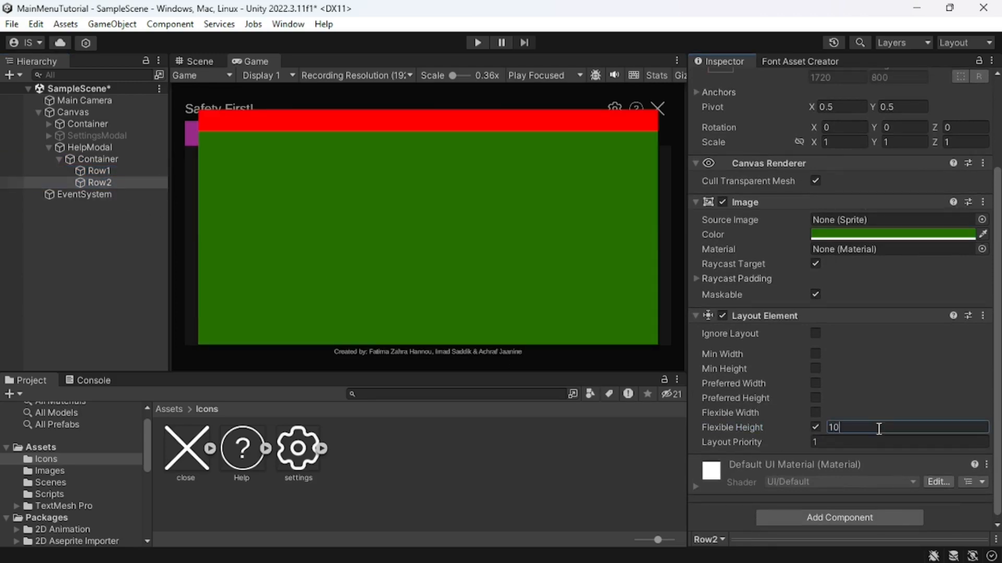
pyautogui.press('BackSpace')
pyautogui.press('BackSpace')
pyautogui.write('8')
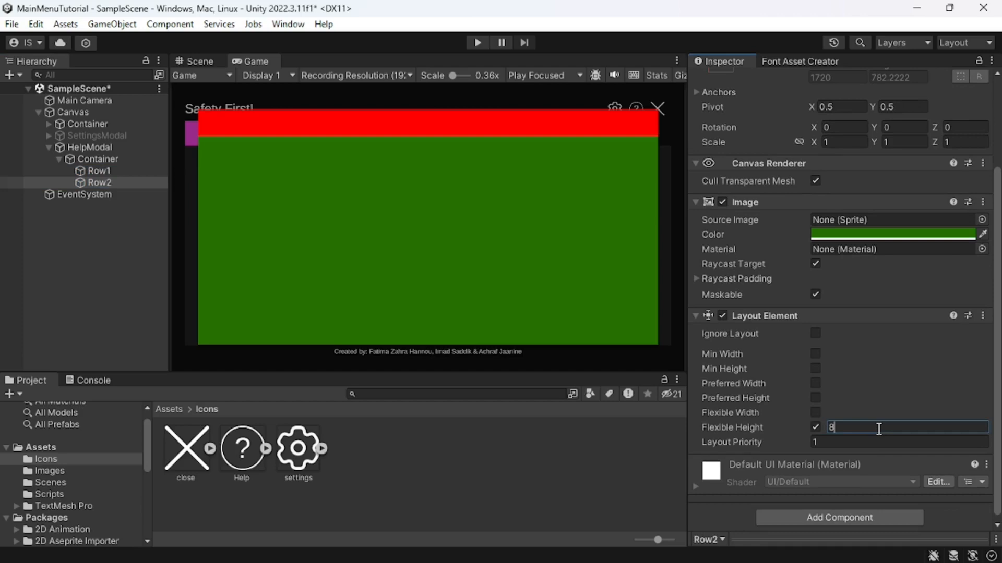
pyautogui.click(100, 171)
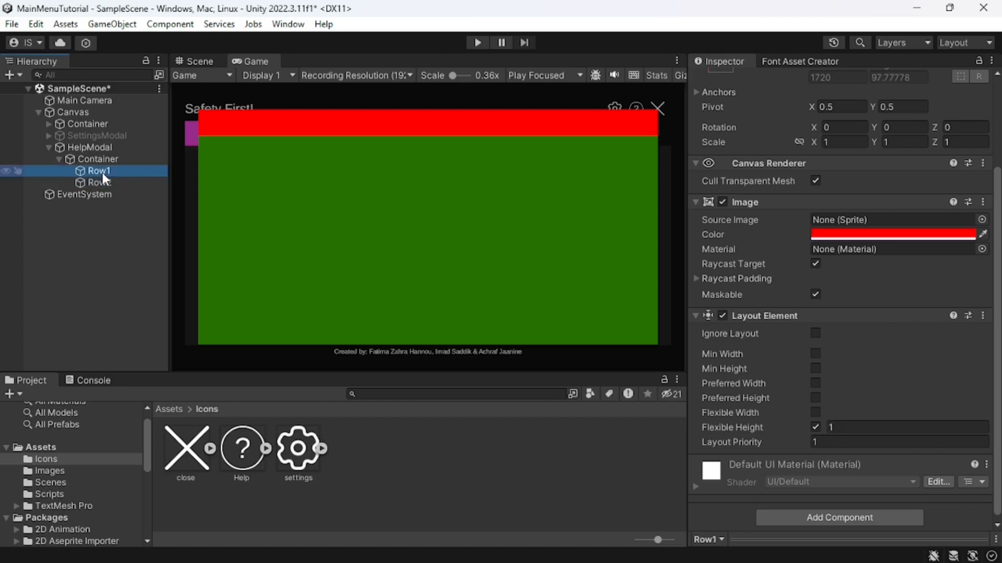
pyautogui.click(722, 202)
# - Turn off Row2's green image and add an empty child named ImageContainer under Row2
pyautogui.click(137, 183)
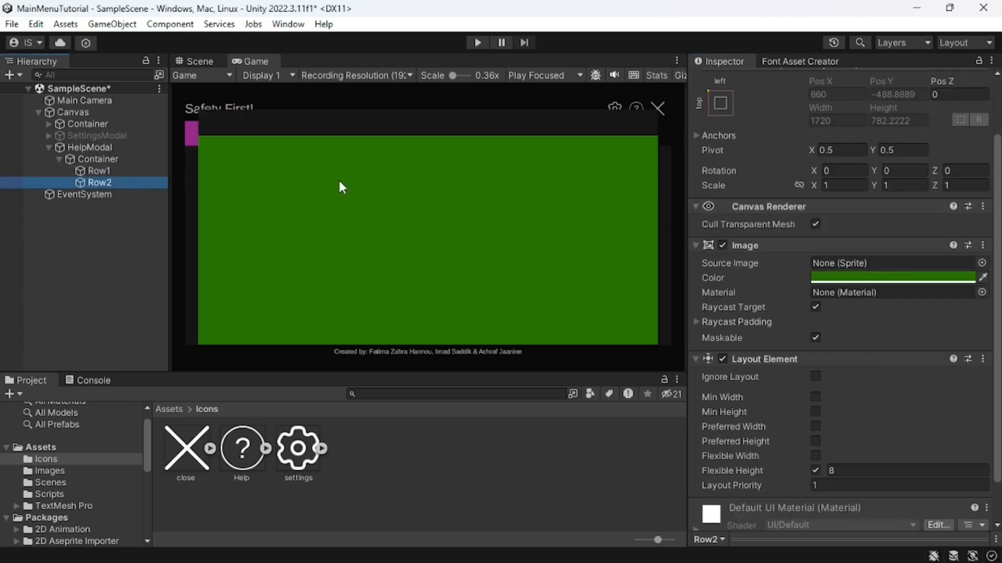
pyautogui.click(722, 245)
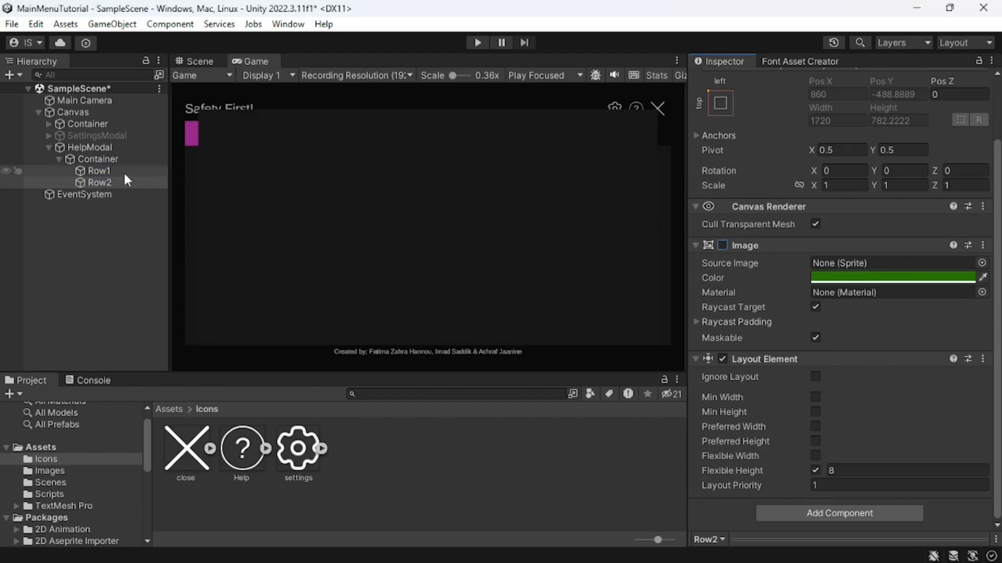
pyautogui.click(106, 180)
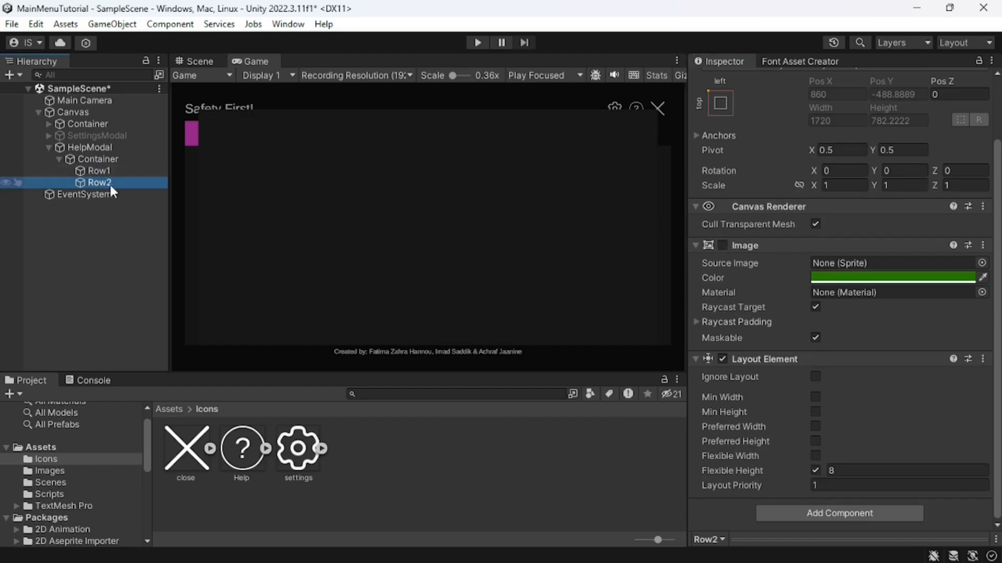
pyautogui.rightClick(108, 182)
pyautogui.click(230, 260)
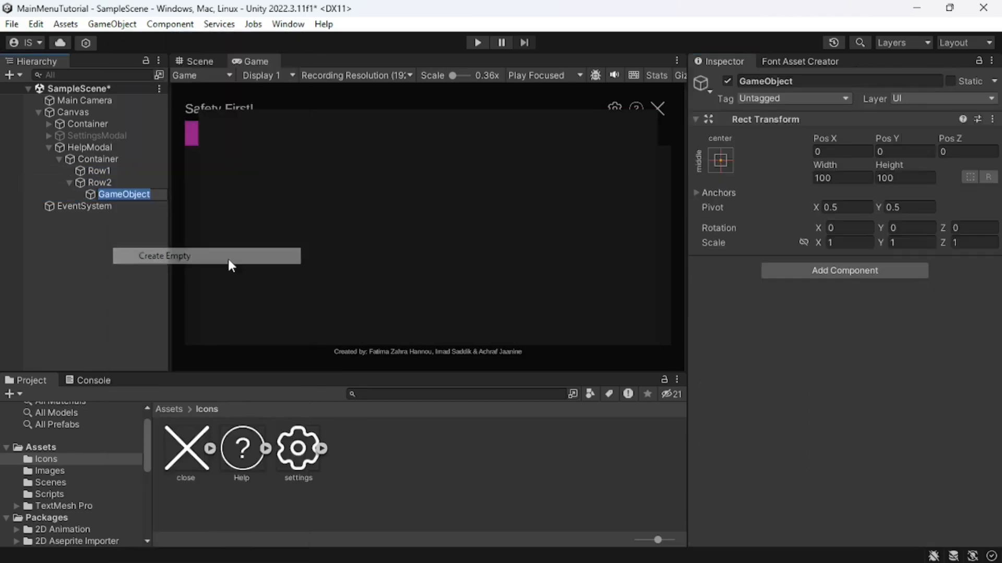
pyautogui.write('I')
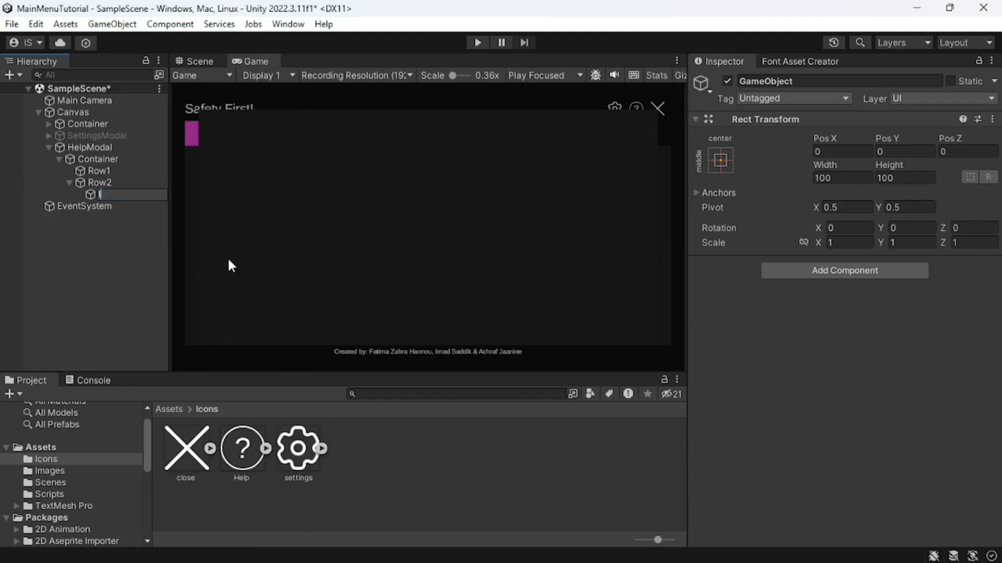
pyautogui.write('mageContainer')
pyautogui.press('Return')
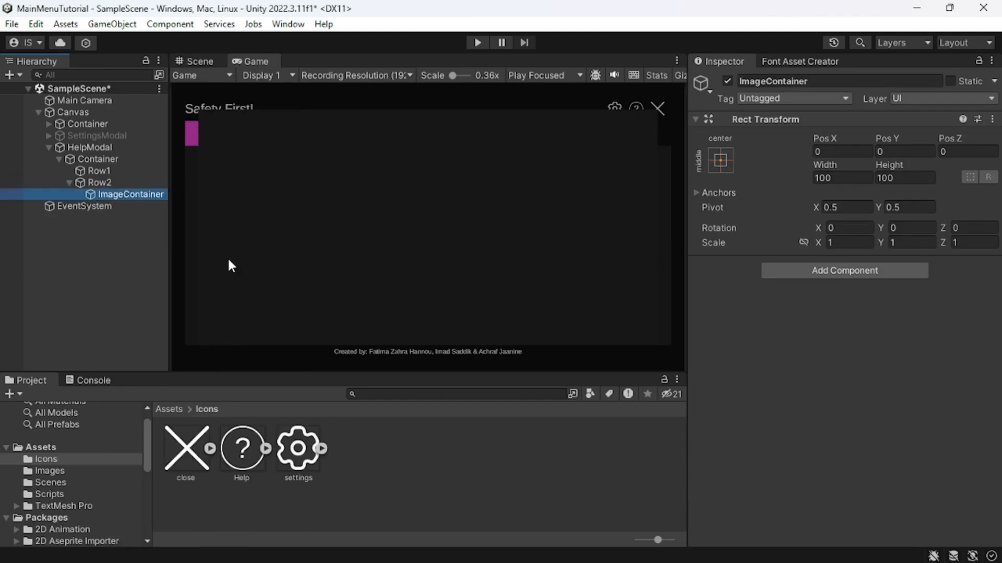
# - Create a child object named Image under ImageContainer and give it an Image component
pyautogui.rightClick(146, 194)
pyautogui.click(204, 273)
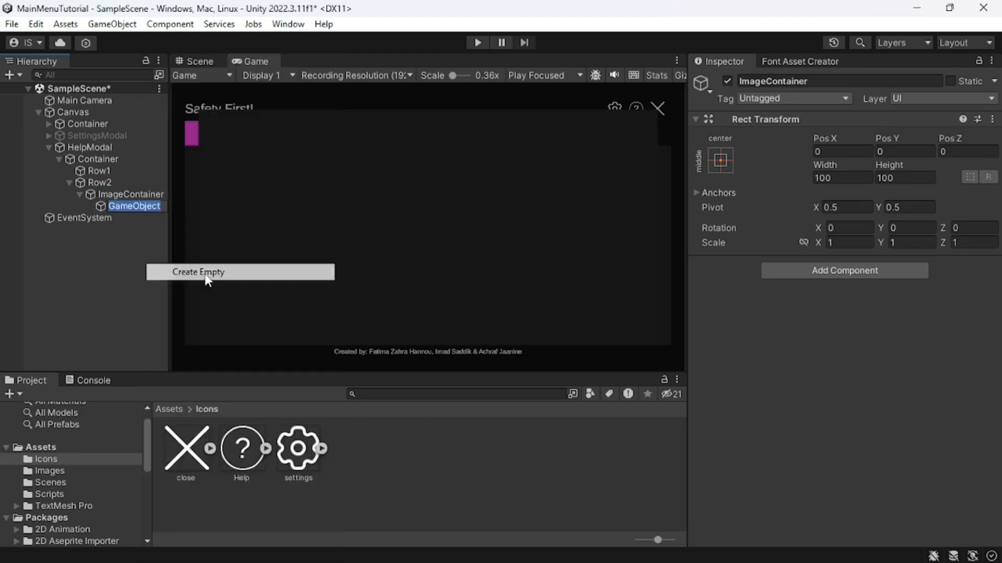
pyautogui.write('Image')
pyautogui.press('Return')
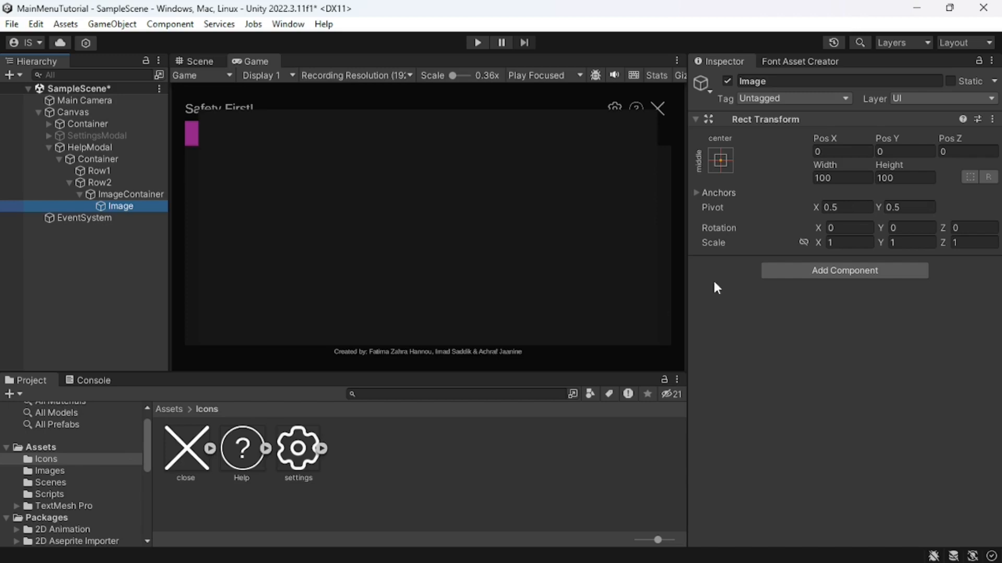
pyautogui.click(793, 270)
pyautogui.write('image')
pyautogui.press('Return')
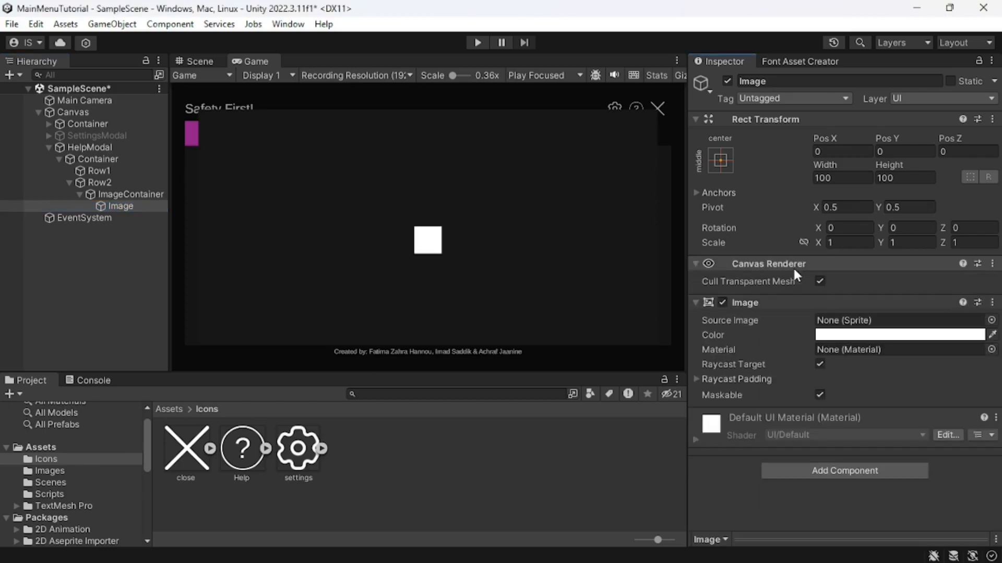
# - Set the controllers sprite from the Images folder as the Image's Source Image
pyautogui.click(49, 471)
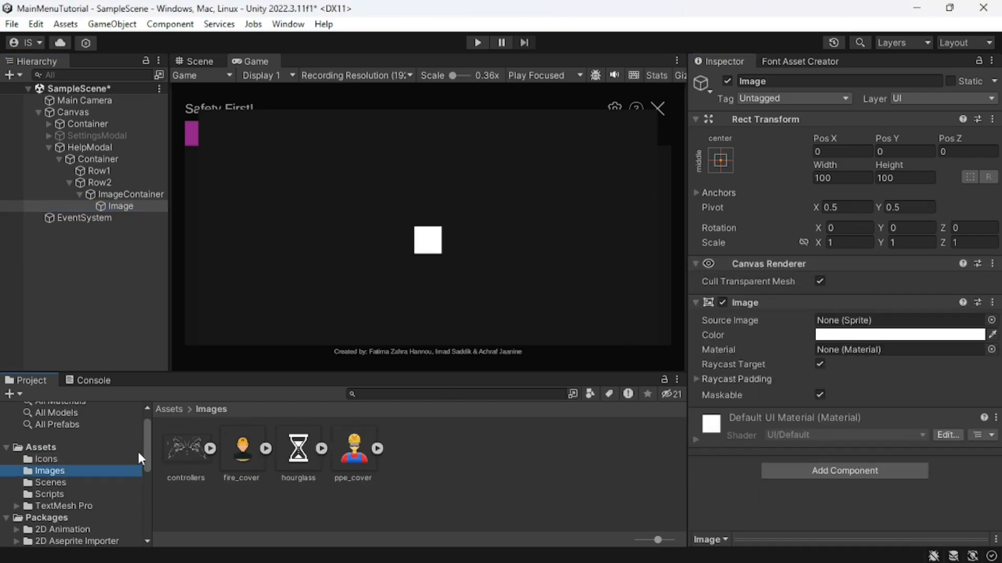
pyautogui.moveTo(176, 449); pyautogui.dragTo(847, 321)
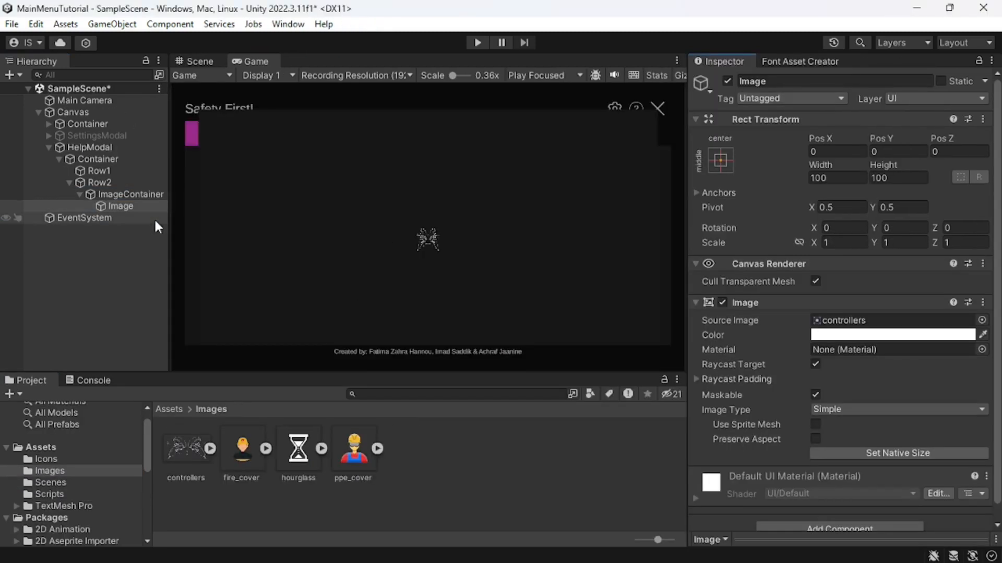
pyautogui.click(132, 195)
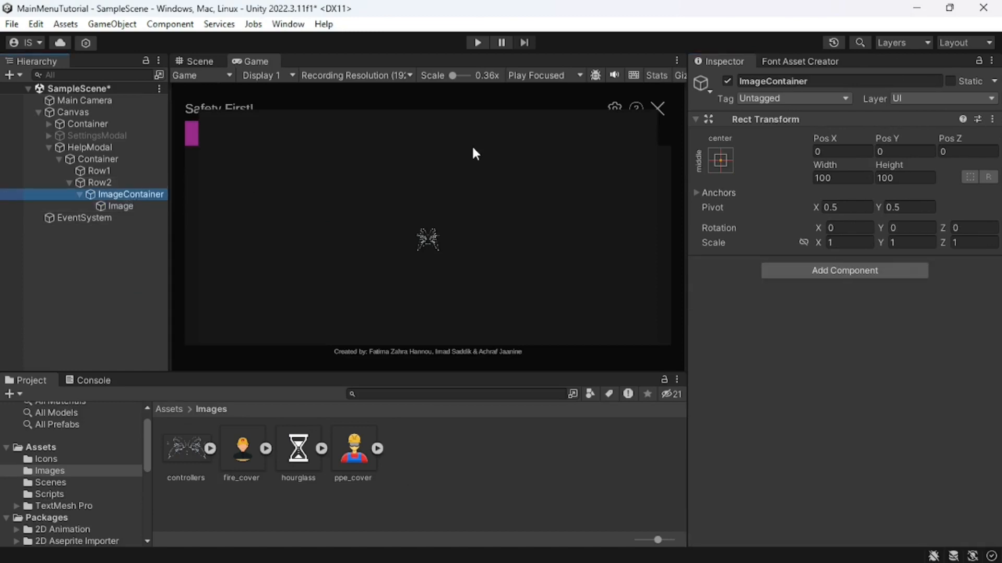
pyautogui.click(712, 162)
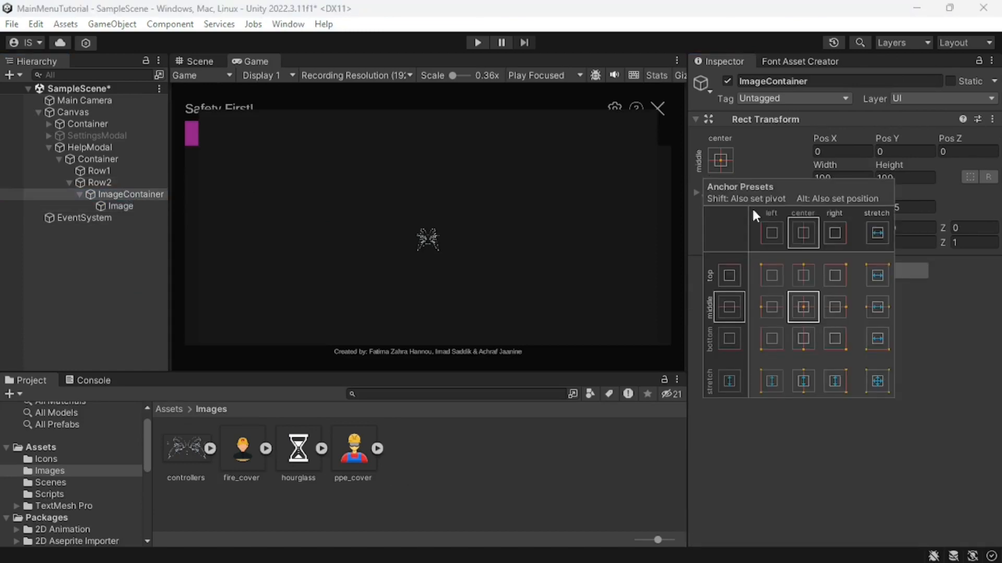
# - Stretch ImageContainer to fill Row2 and size the controllers Image to 1920×1080
pyautogui.click(870, 380)
pyautogui.click(761, 177)
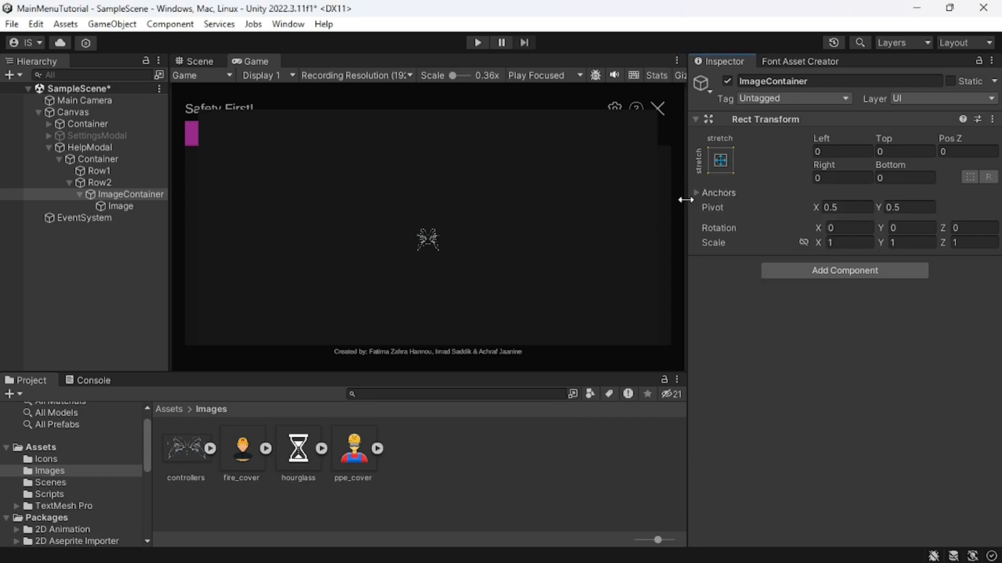
pyautogui.click(121, 206)
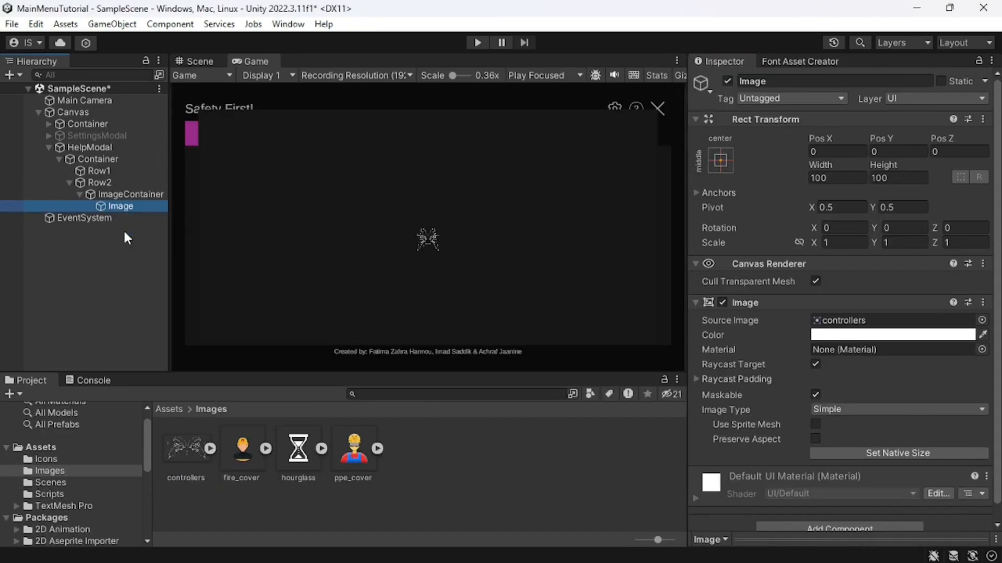
pyautogui.click(840, 174)
pyautogui.write('1920')
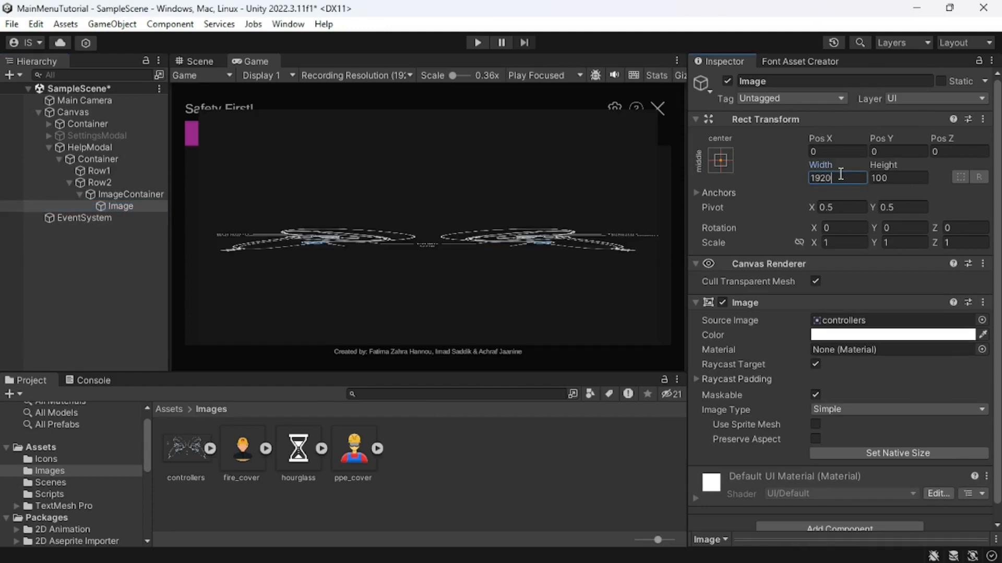
pyautogui.press('Tab')
pyautogui.write('1080')
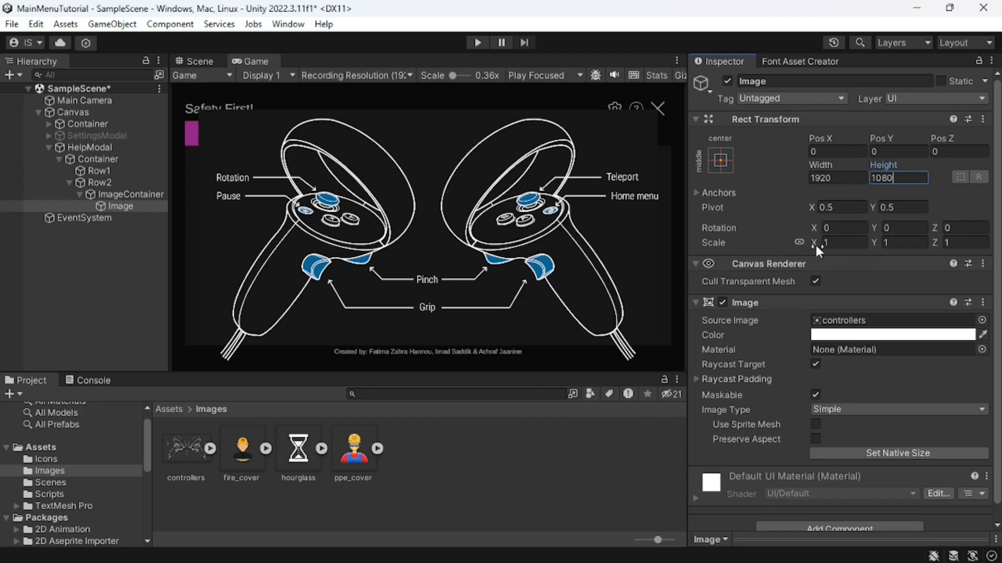
# - Set the controllers Image's uniform scale to 0.6 after trying 0.5 and 0.7
pyautogui.moveTo(816, 247); pyautogui.dragTo(806, 241)
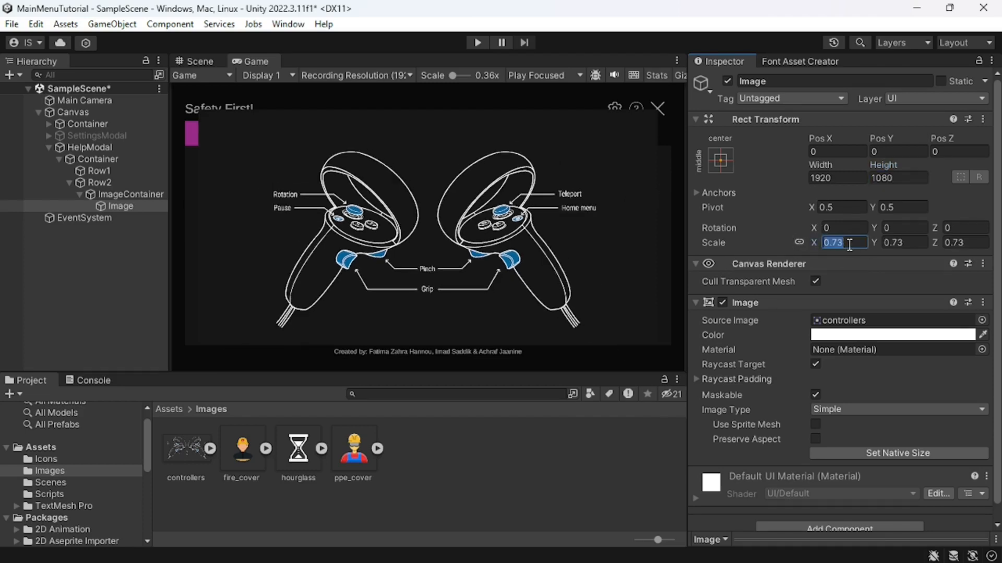
pyautogui.write('.5')
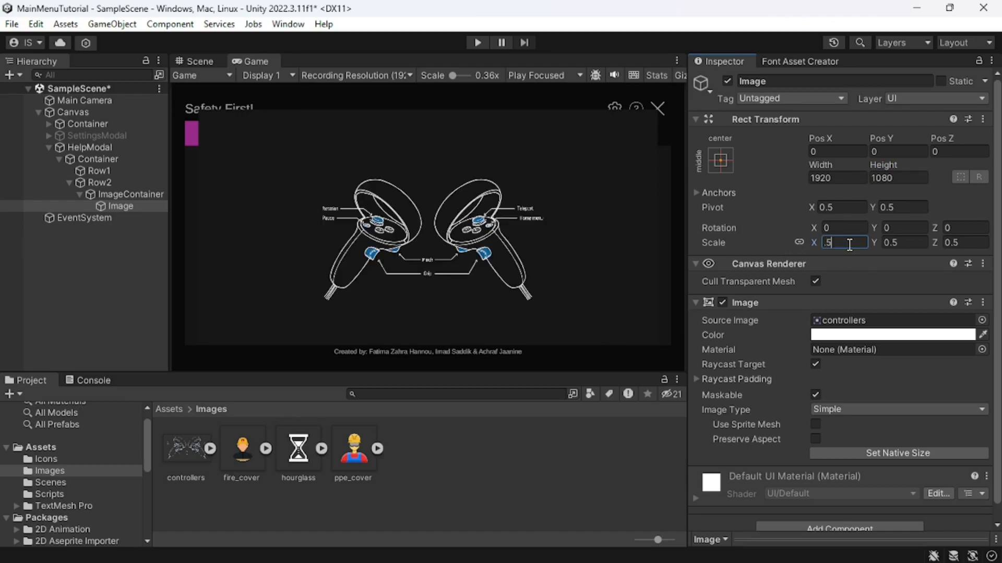
pyautogui.press('BackSpace')
pyautogui.write('7')
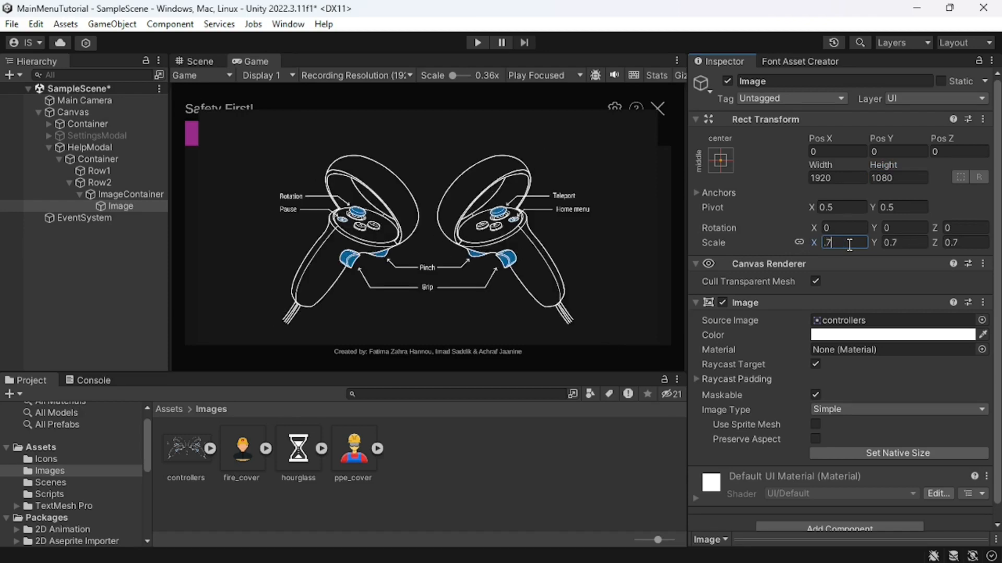
pyautogui.press('BackSpace')
pyautogui.write('5')
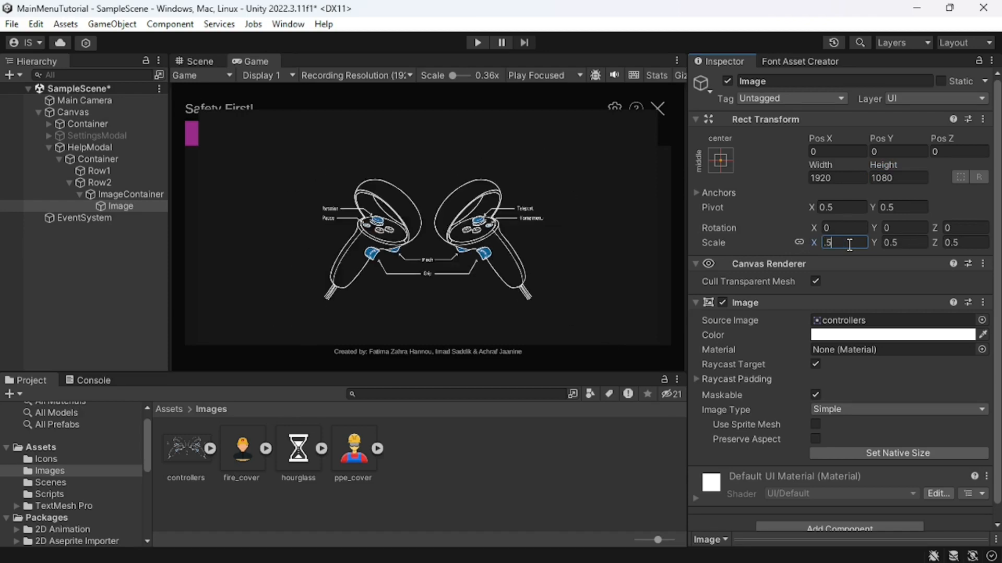
pyautogui.press('BackSpace')
pyautogui.write('6')
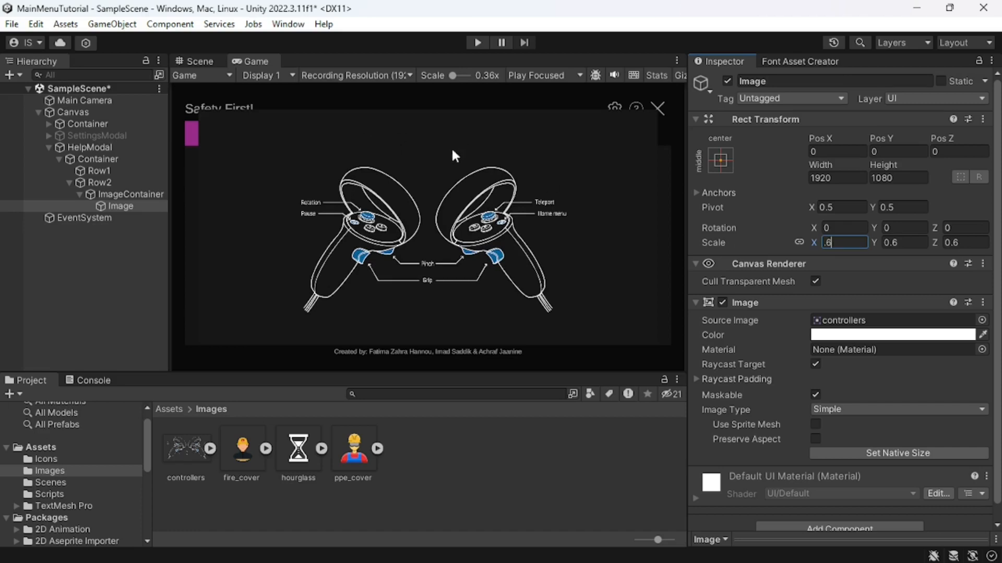
pyautogui.click(79, 193)
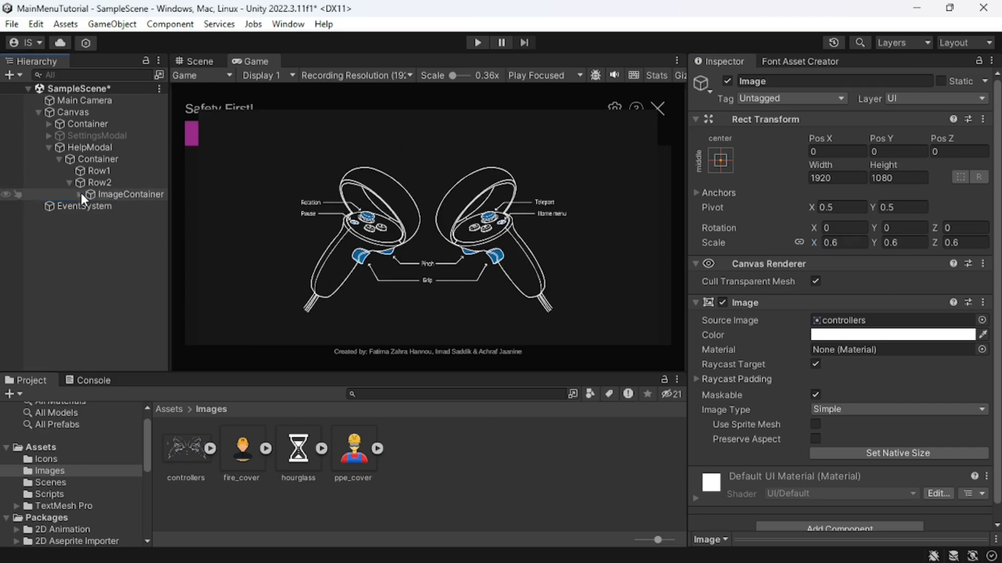
# - Turn on Row1's background image and colour it with a sampled dark grey
pyautogui.click(70, 183)
pyautogui.click(91, 171)
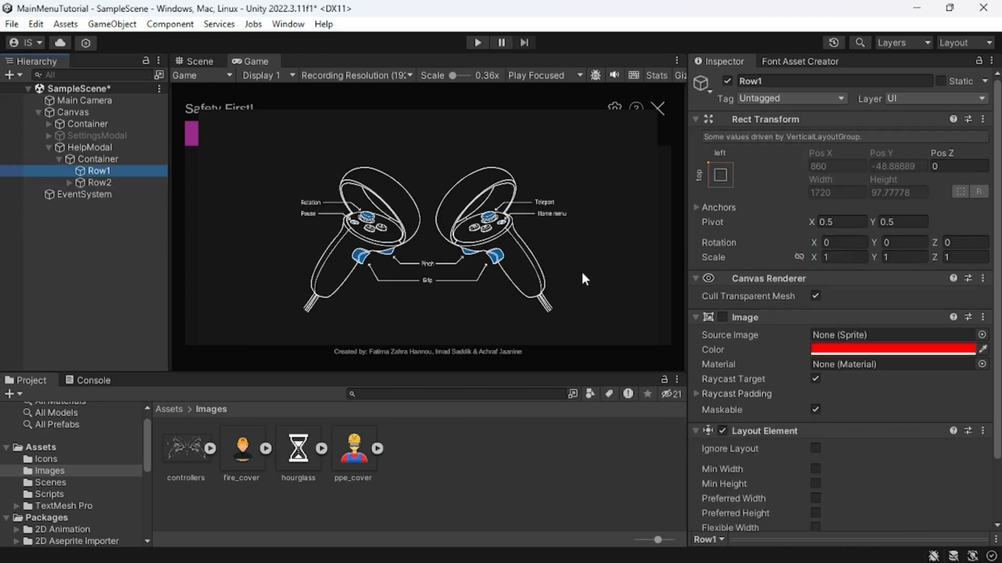
pyautogui.click(721, 318)
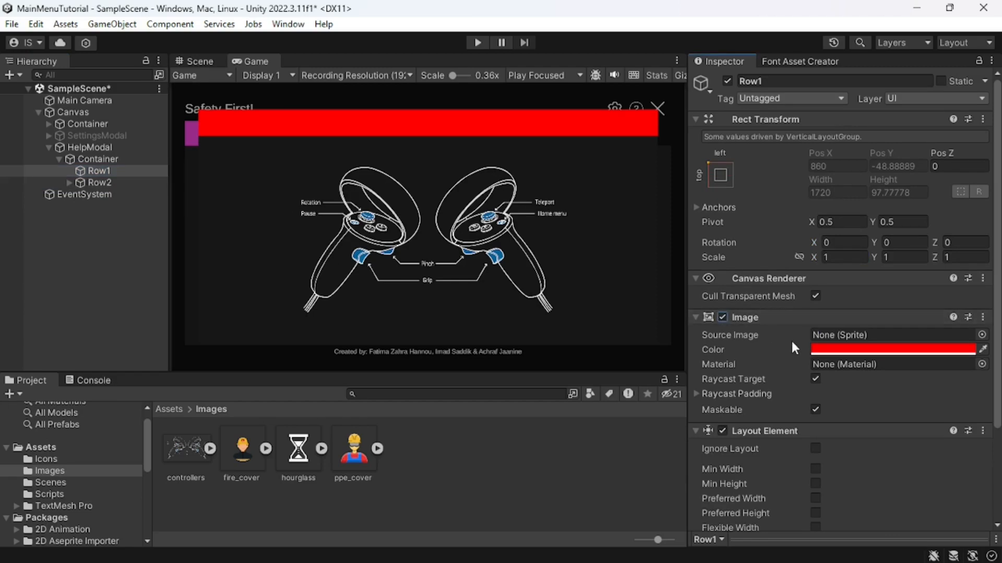
pyautogui.click(983, 351)
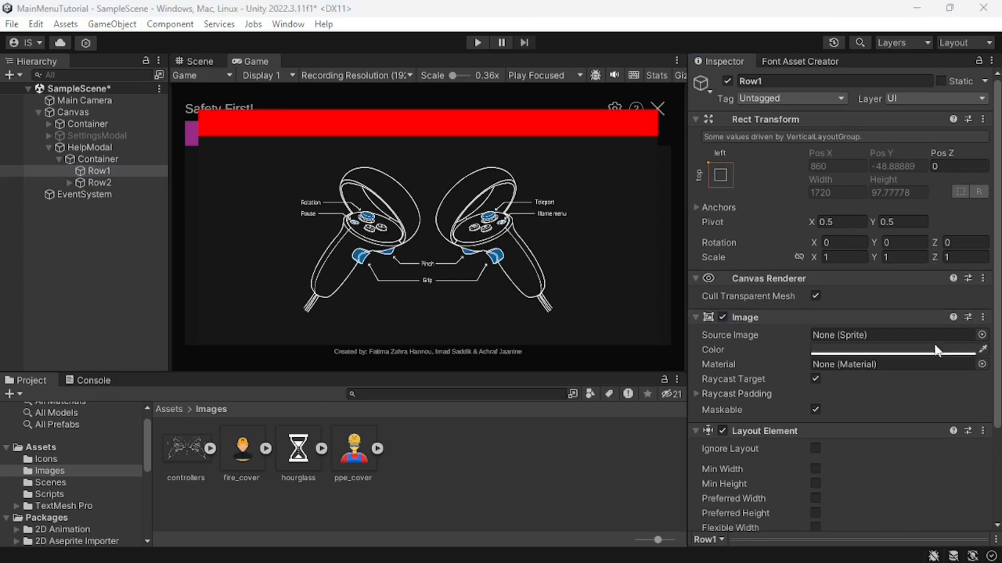
pyautogui.click(888, 295)
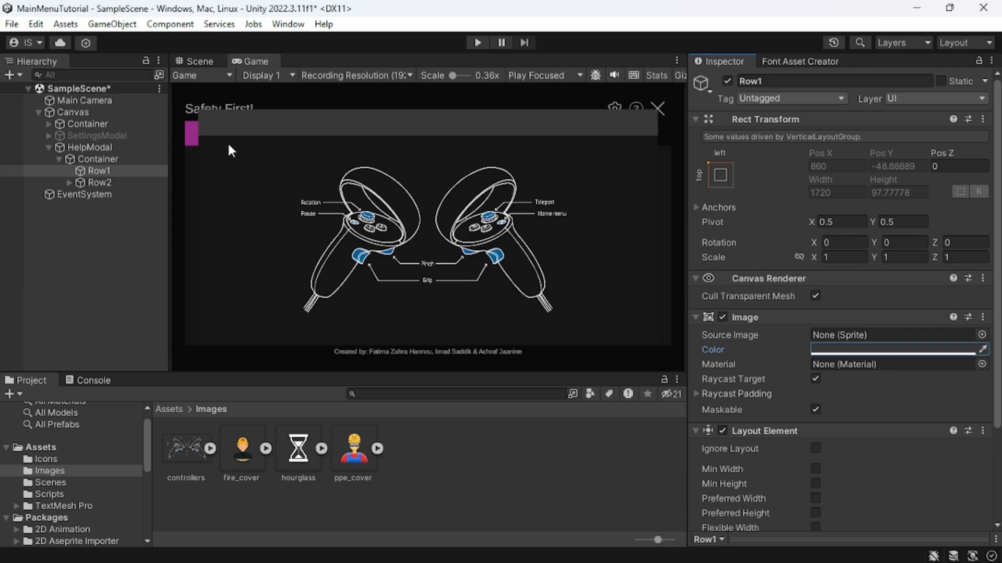
# - Set the Container's row spacing to 10 and turn off its background image
pyautogui.click(89, 159)
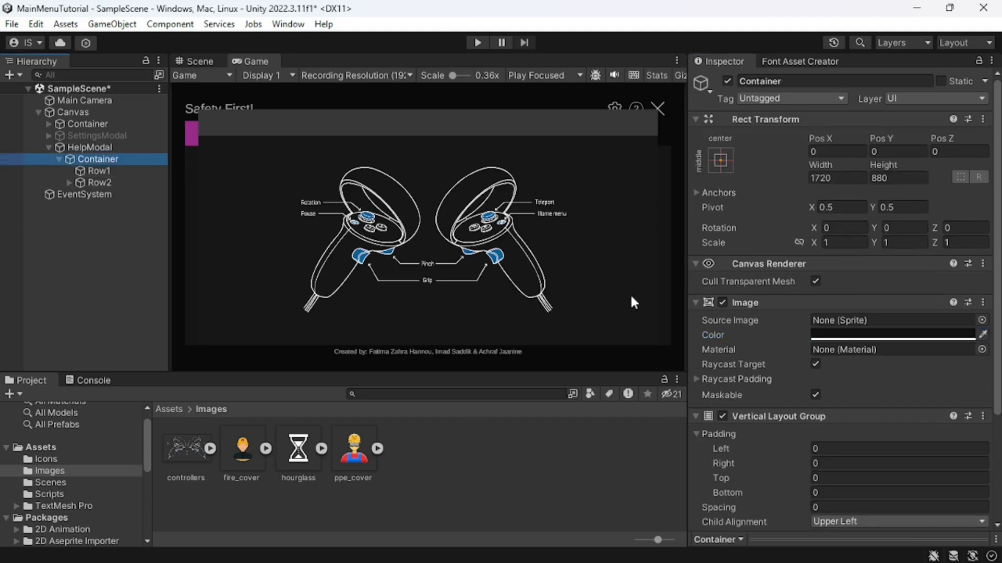
pyautogui.scroll(-3, 808, 399)
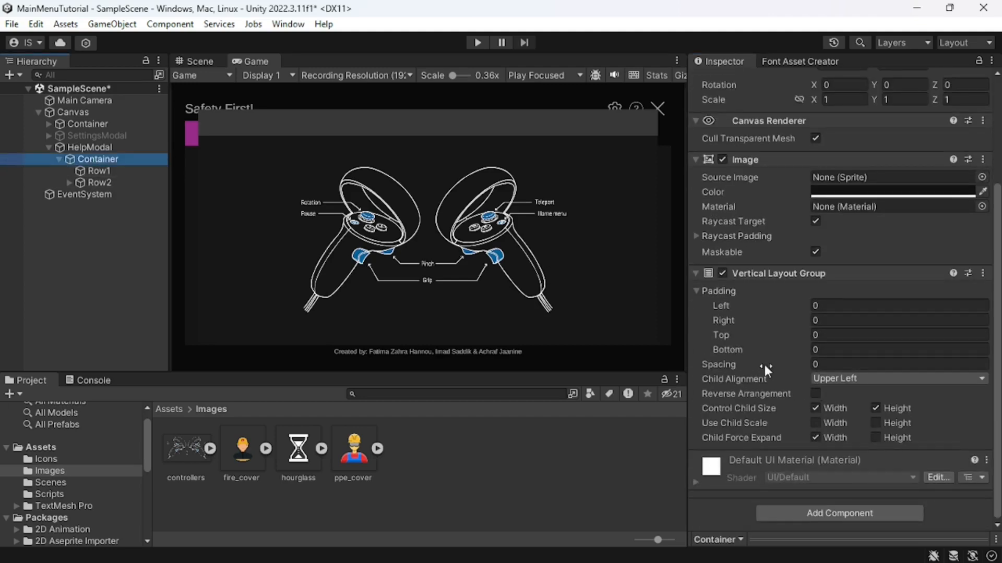
pyautogui.click(830, 365)
pyautogui.write('20')
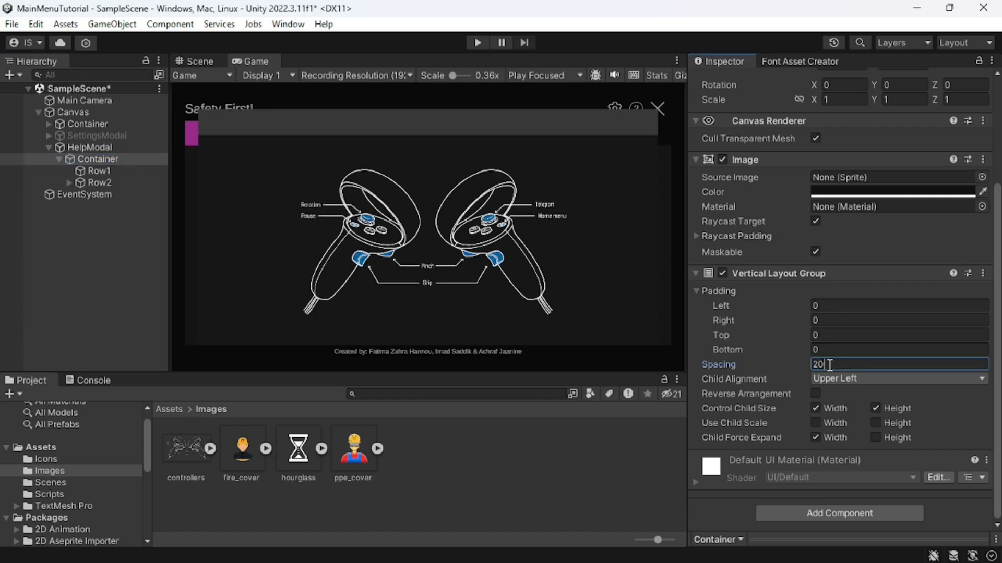
pyautogui.press('BackSpace')
pyautogui.press('BackSpace')
pyautogui.write('10')
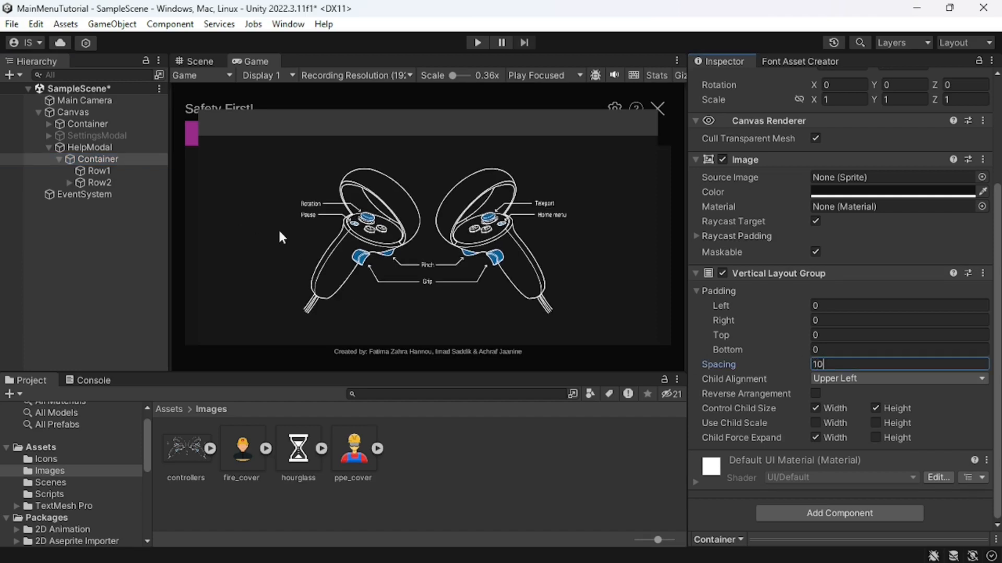
pyautogui.click(850, 192)
pyautogui.click(951, 496)
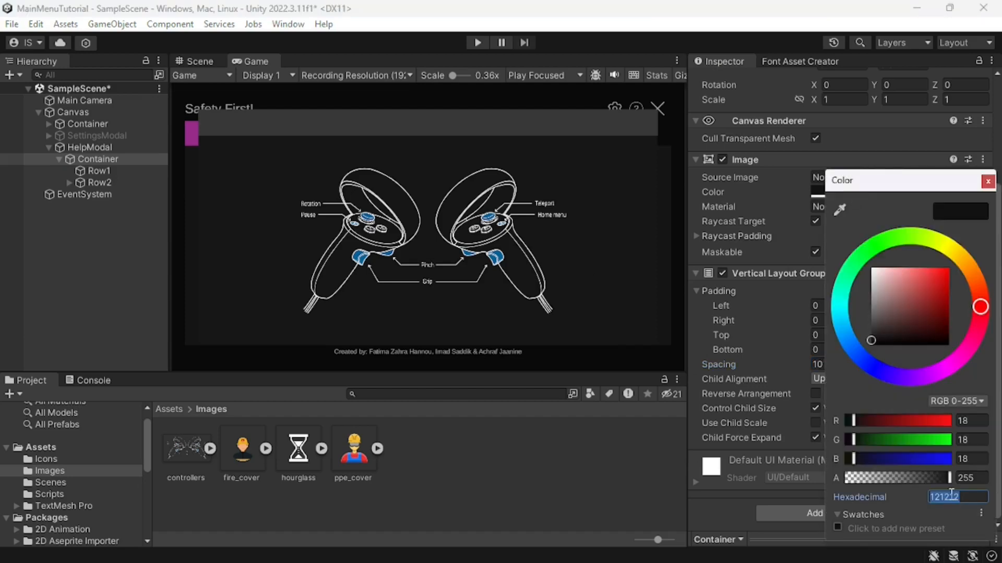
pyautogui.click(987, 181)
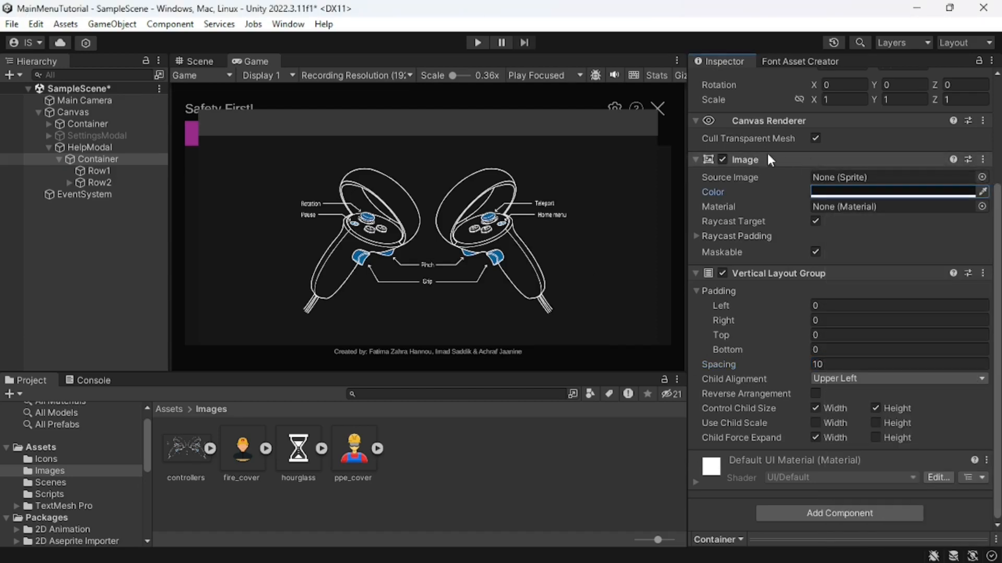
pyautogui.click(722, 159)
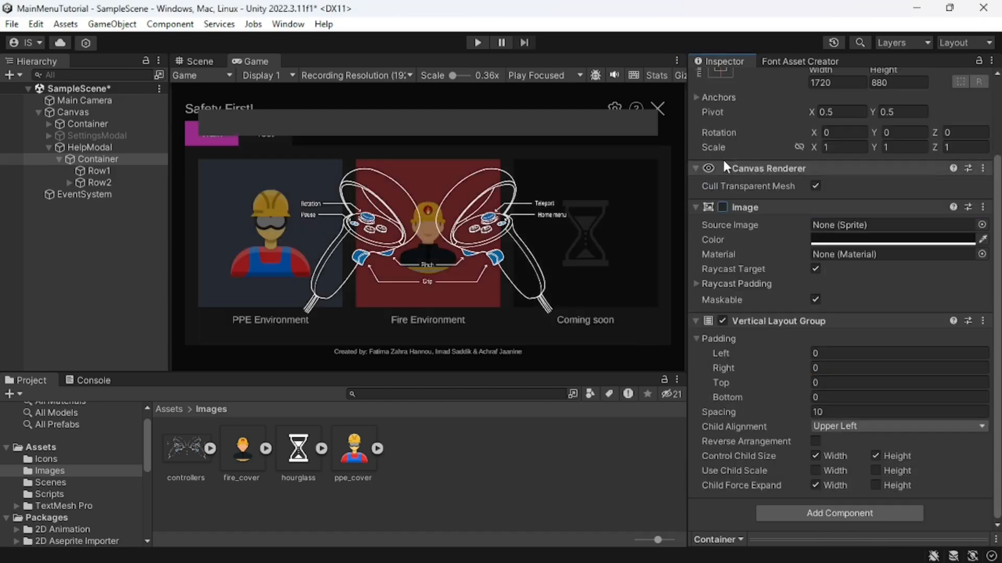
# - Turn on Row2's background image and set its colour to hex 121212
pyautogui.click(98, 183)
pyautogui.click(723, 245)
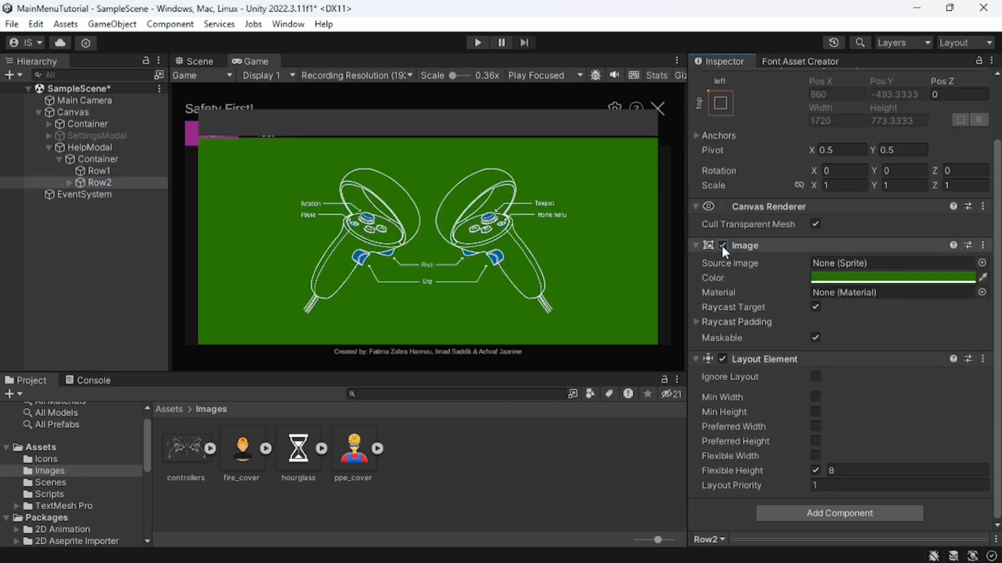
pyautogui.click(835, 278)
pyautogui.click(947, 514)
pyautogui.write('121212')
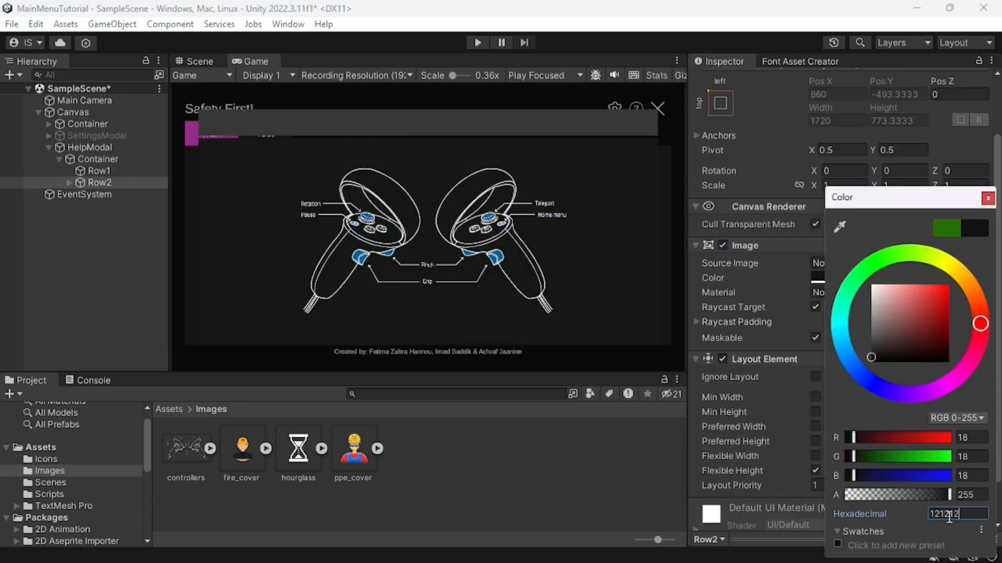
pyautogui.click(988, 199)
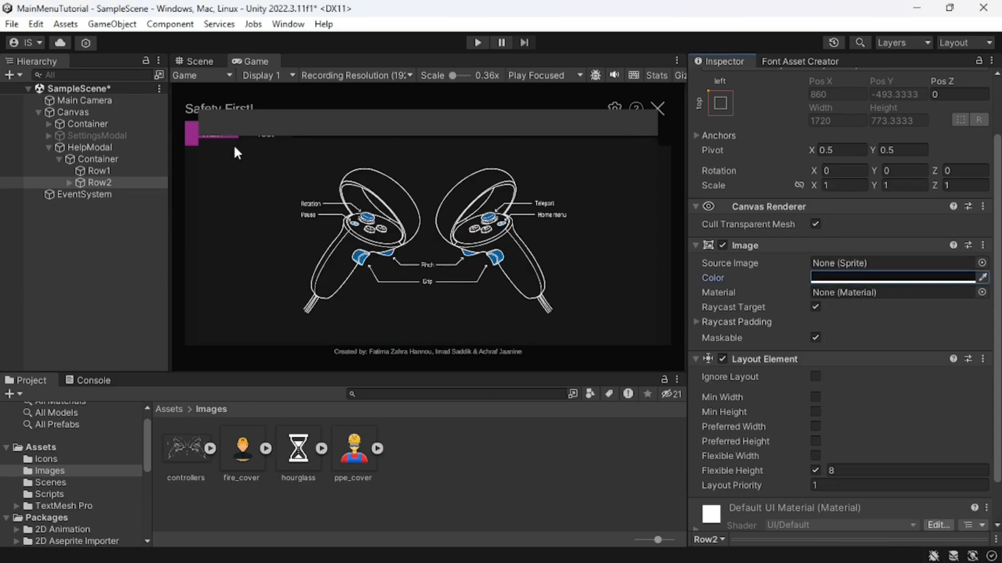
# - Change the Container's Vertical Layout Group spacing to 5
pyautogui.scroll(5, 235, 144)
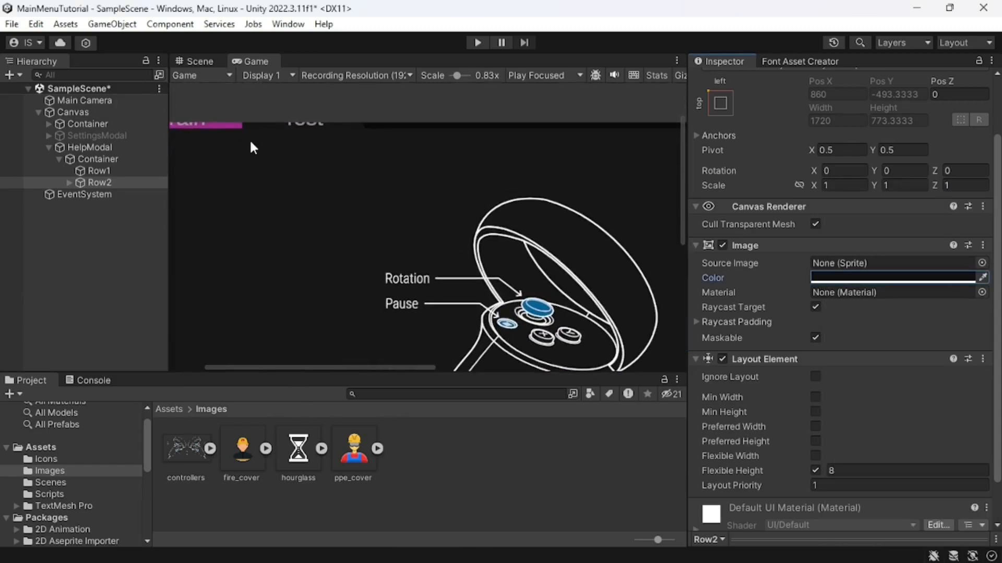
pyautogui.click(104, 160)
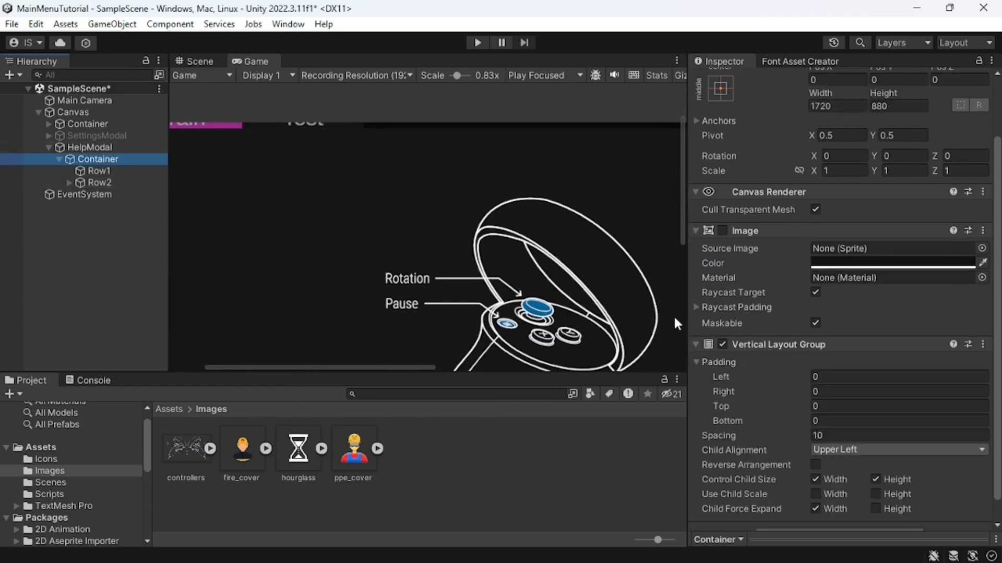
pyautogui.click(837, 436)
pyautogui.write('5')
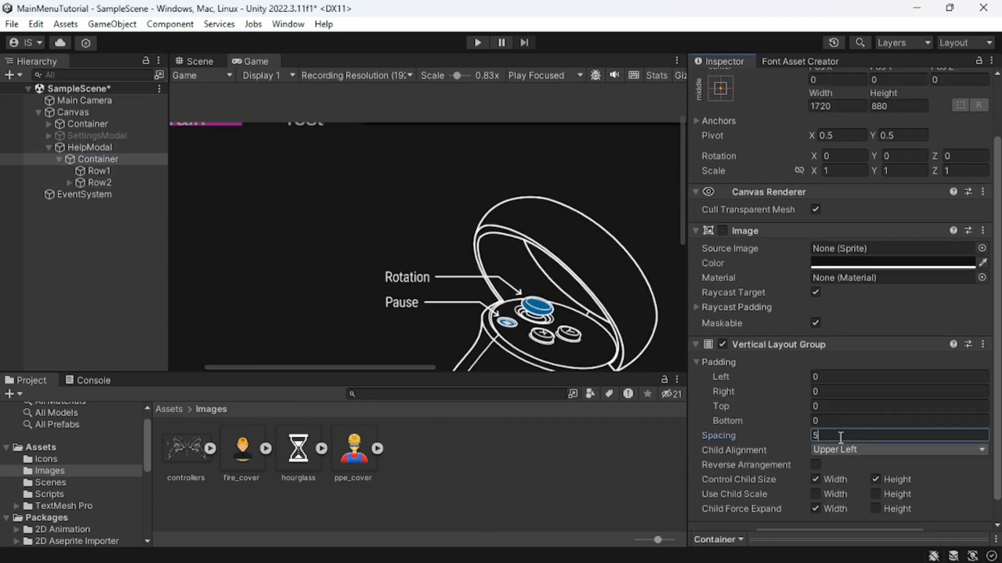
pyautogui.scroll(-3, 300, 316)
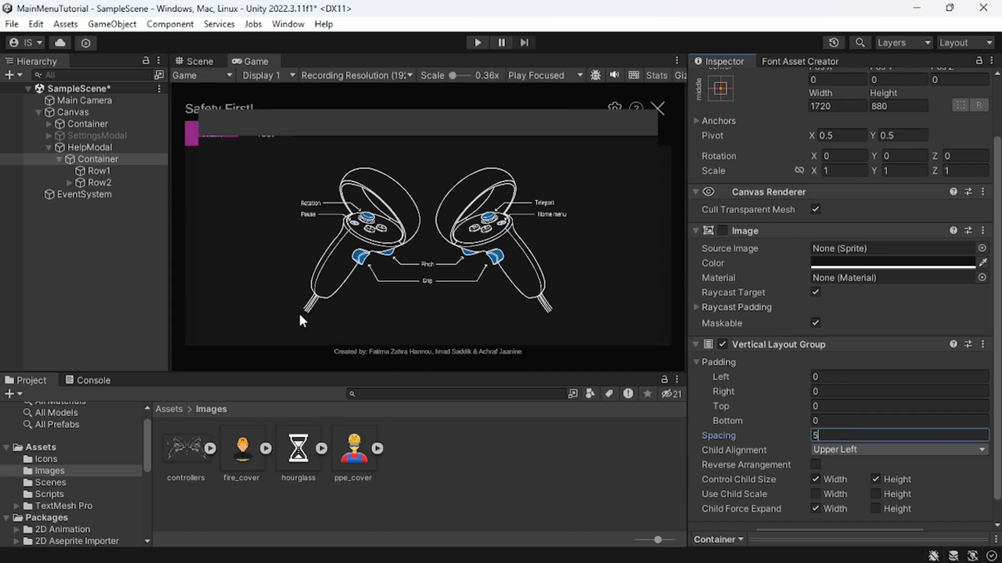
# - Add a Text - TextMeshPro object inside Row1 named ControllerKeys
pyautogui.click(116, 170)
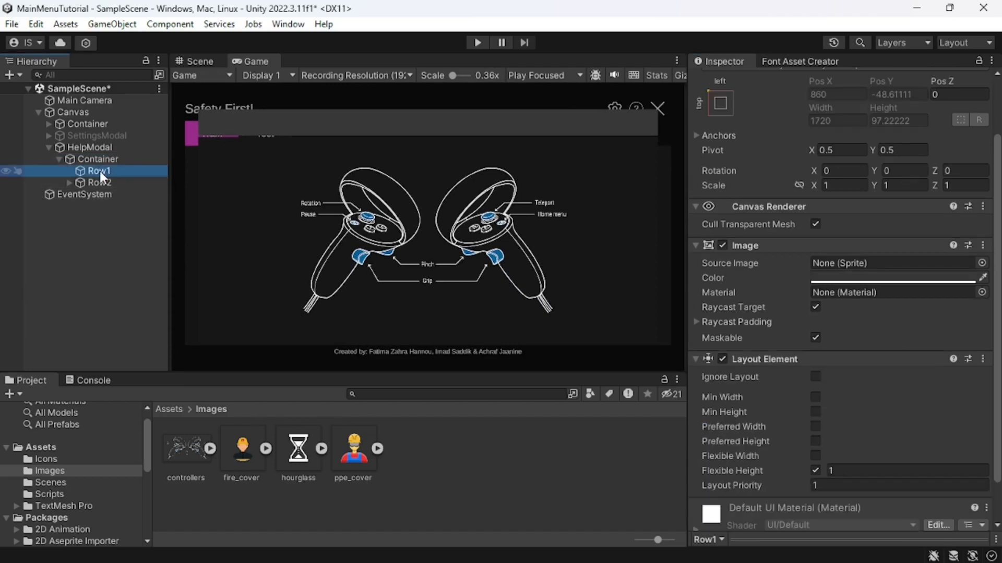
pyautogui.rightClick(100, 171)
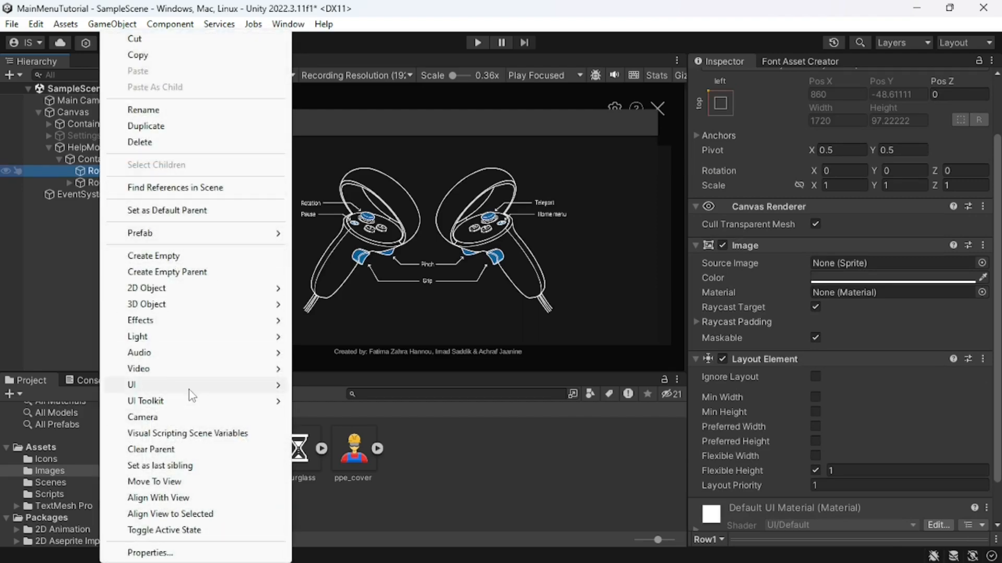
pyautogui.moveTo(189, 390)
pyautogui.click(362, 171)
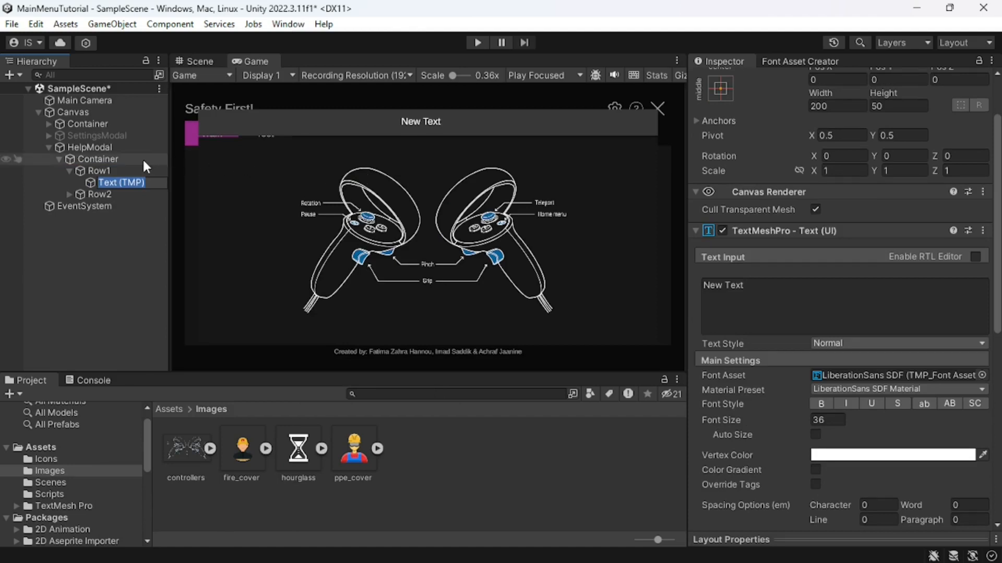
pyautogui.write('Key')
pyautogui.press('BackSpace')
pyautogui.press('BackSpace')
pyautogui.press('BackSpace')
pyautogui.write('ControllerKeys')
pyautogui.press('Return')
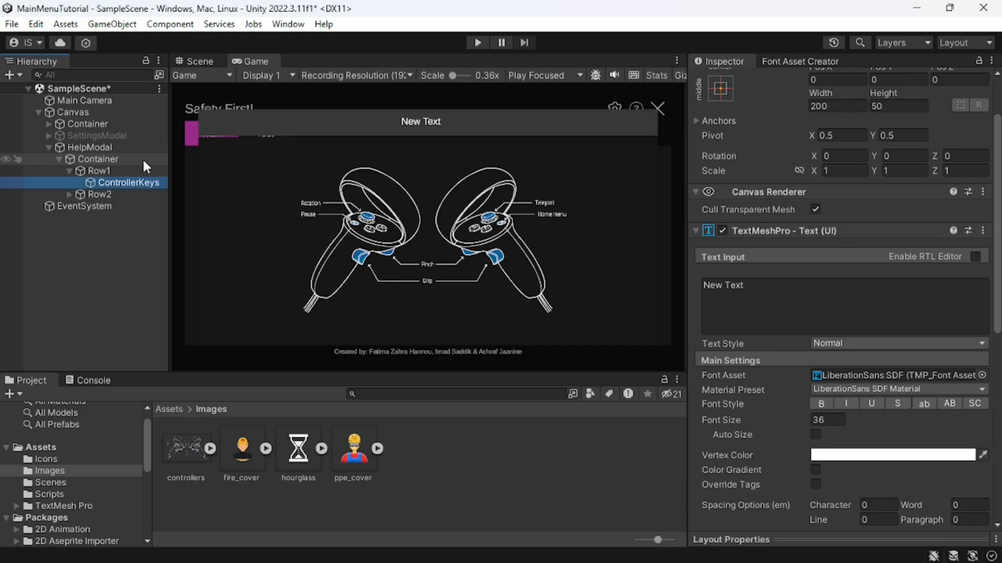
# - Add an empty child named Close inside Row1
pyautogui.rightClick(123, 171)
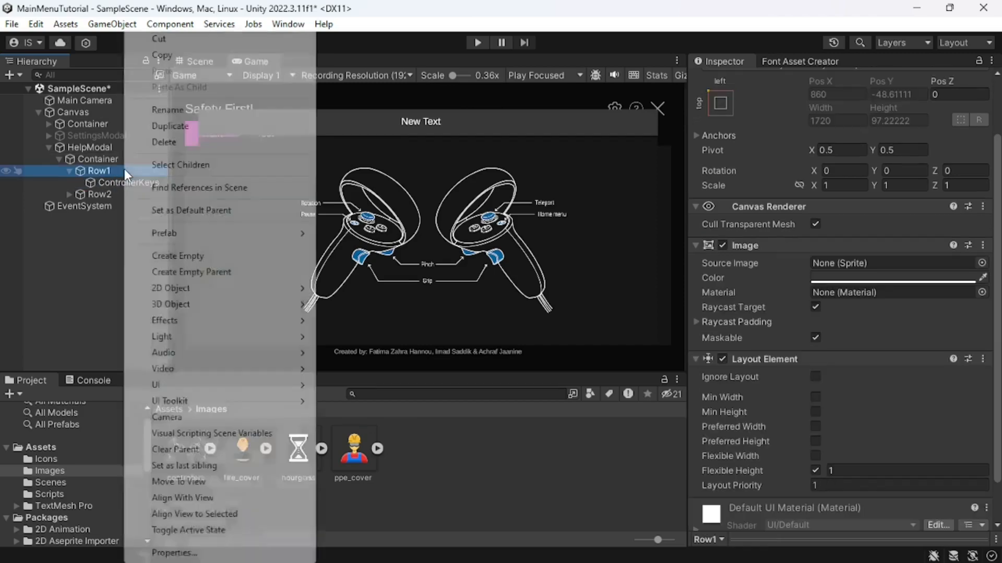
pyautogui.click(207, 262)
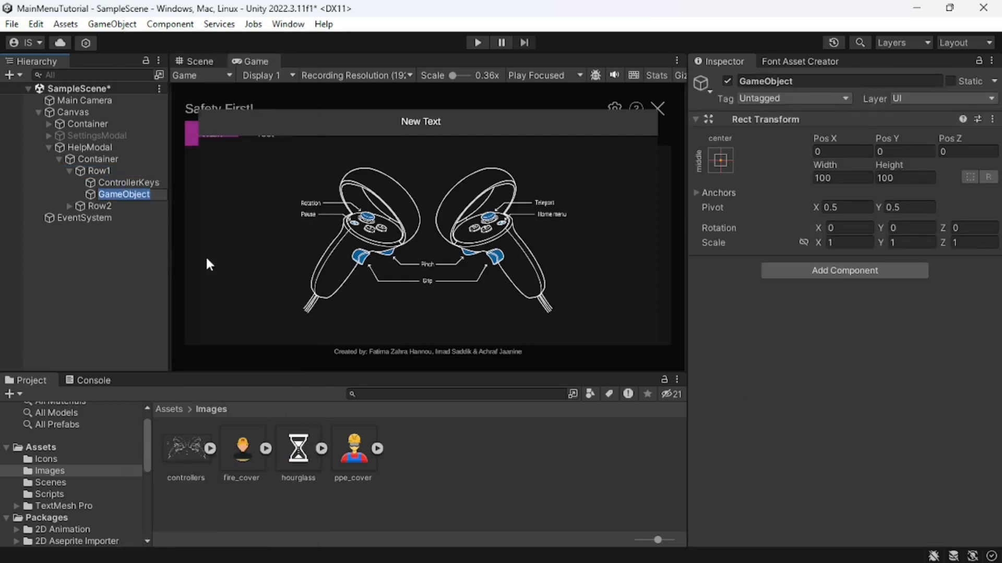
pyautogui.write('Close')
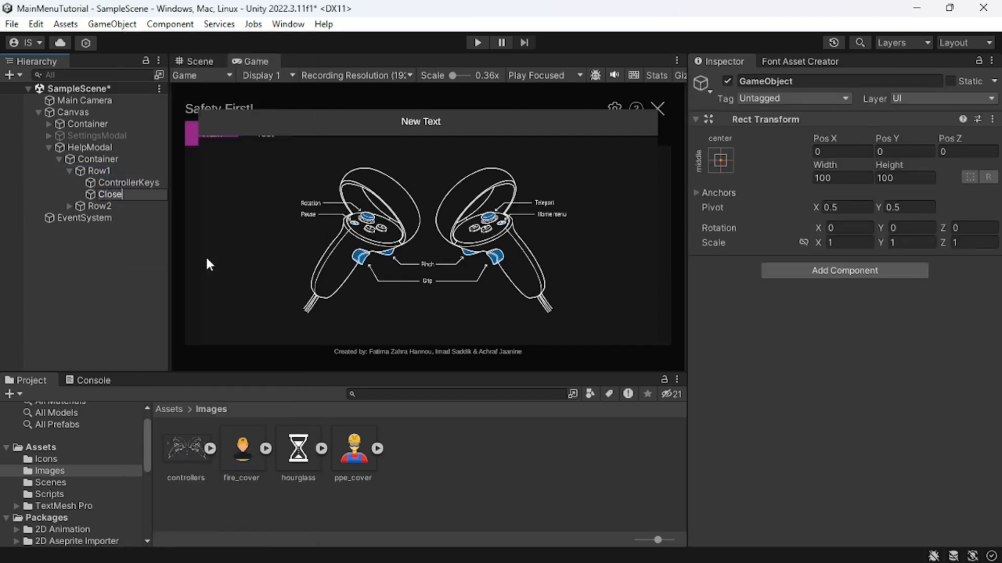
pyautogui.press('Return')
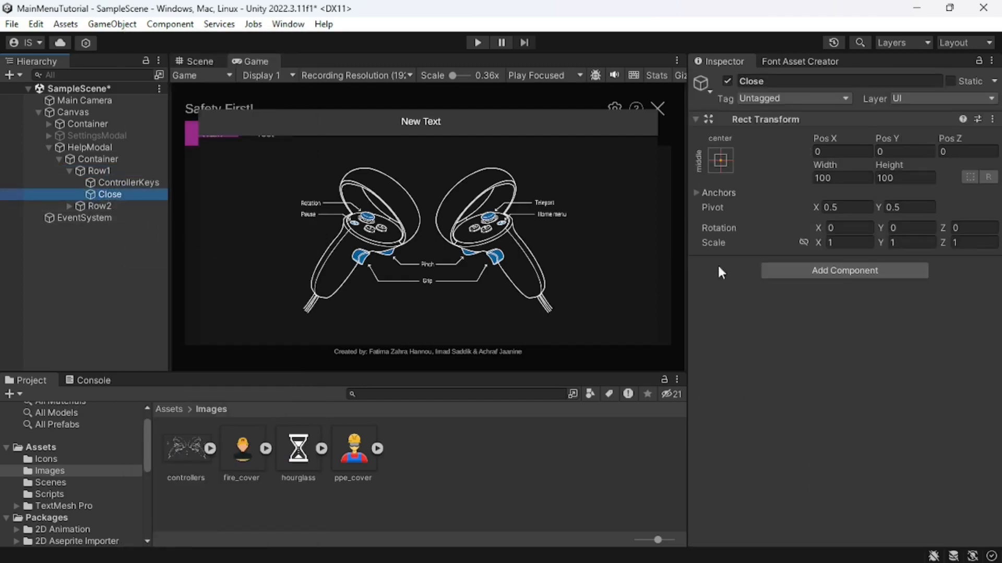
# - Give Close an Image component with the close icon from Icons as its source
pyautogui.click(777, 271)
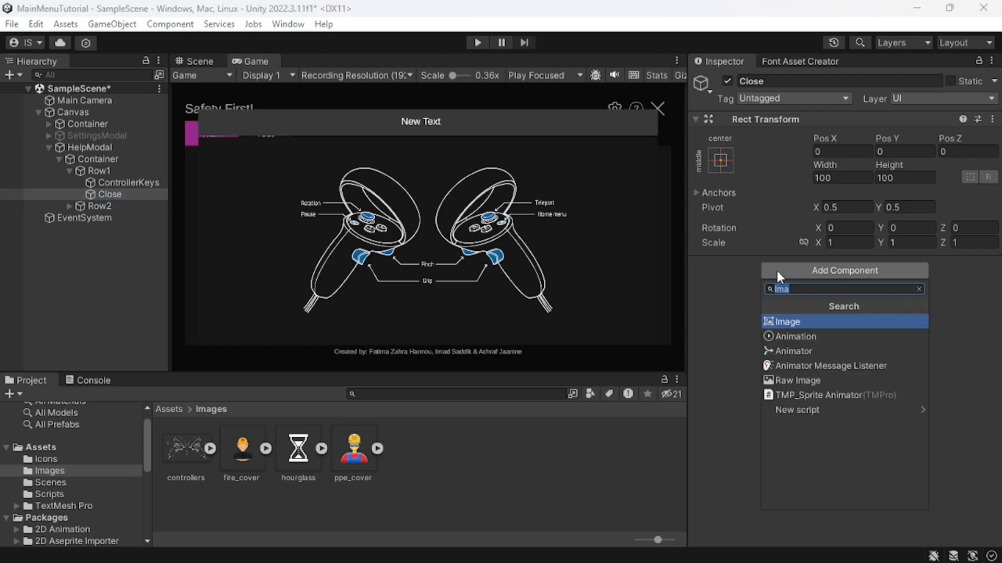
pyautogui.click(777, 321)
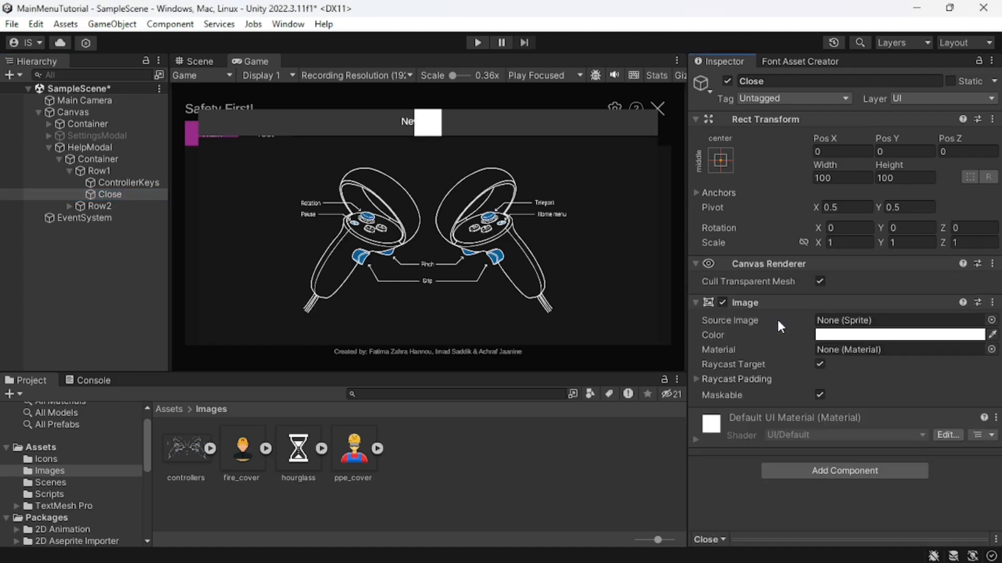
pyautogui.click(48, 460)
pyautogui.moveTo(187, 448); pyautogui.dragTo(831, 323)
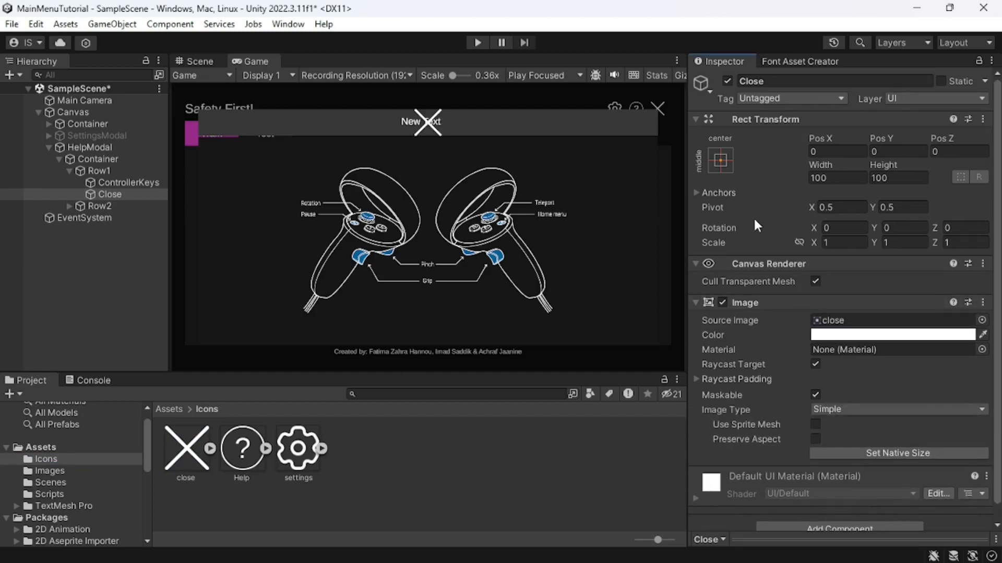
# - Scale Close uniformly to 0.3 and anchor it to the middle-right of Row1
pyautogui.click(798, 242)
pyautogui.click(844, 242)
pyautogui.write('.3')
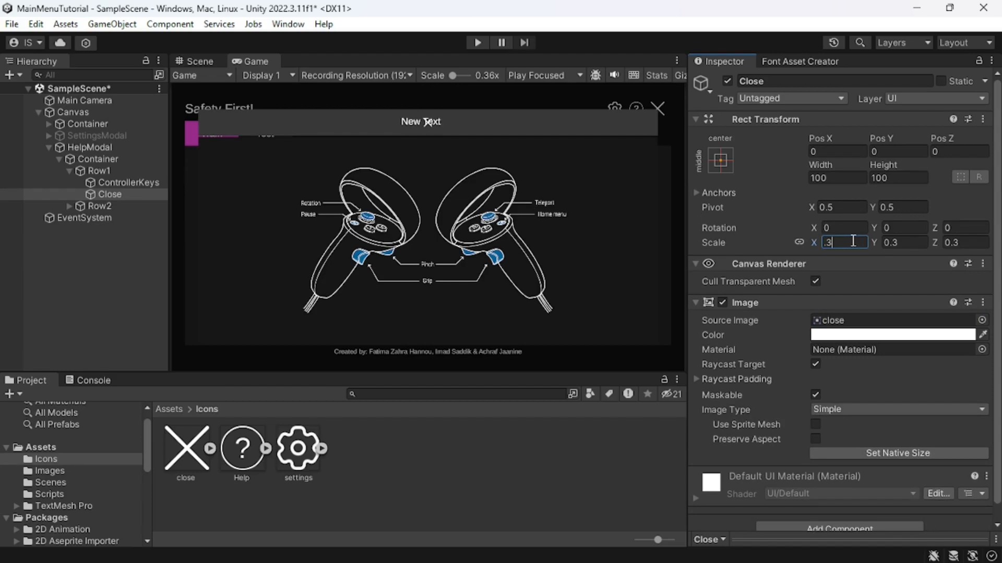
pyautogui.click(721, 161)
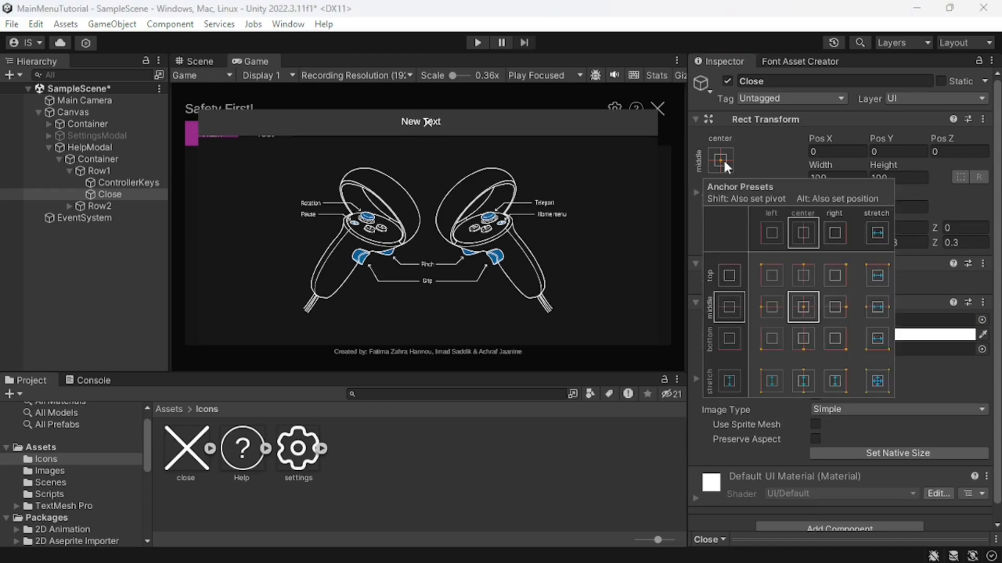
pyautogui.press('alt')
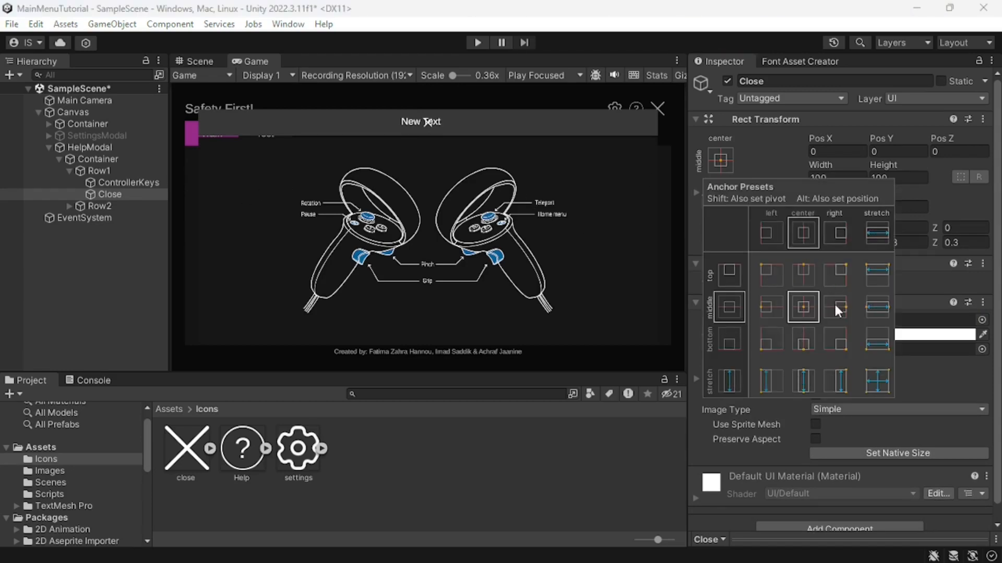
pyautogui.keyDown('alt'); pyautogui.click(833, 302); pyautogui.keyUp('alt')
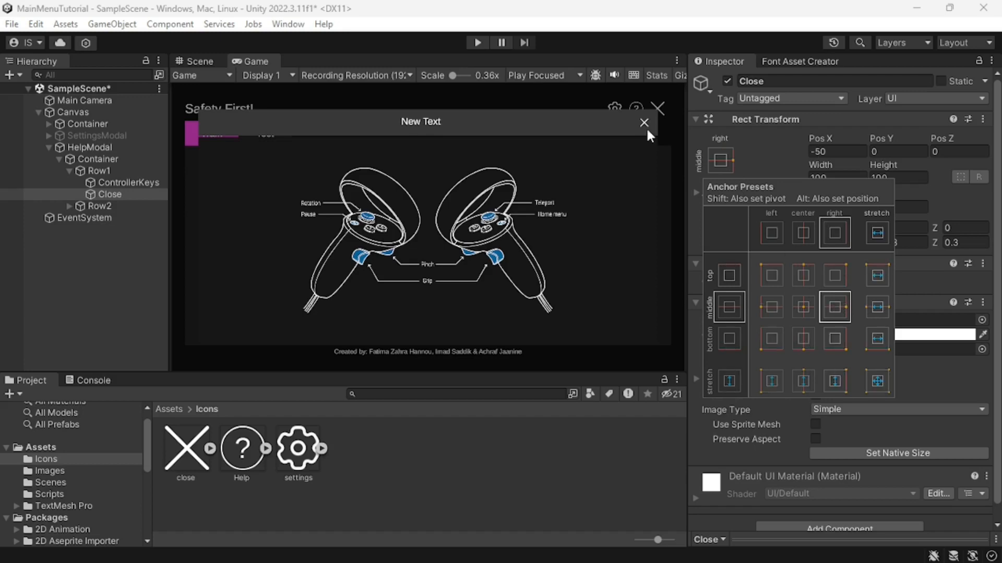
# - Add a Button component to Close with a grey Highlighted Color
pyautogui.click(768, 146)
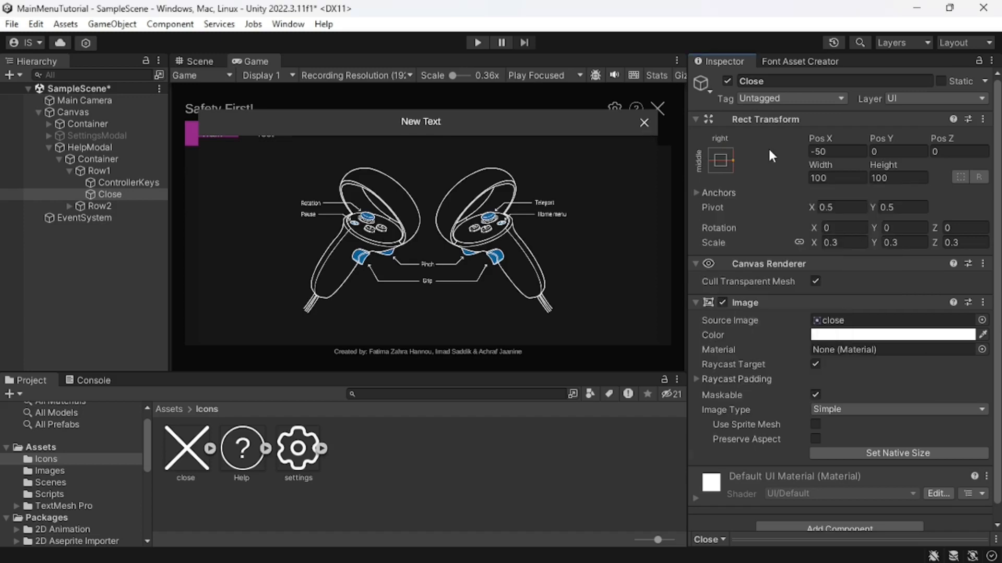
pyautogui.scroll(-2, 768, 146)
pyautogui.click(790, 511)
pyautogui.write('butt')
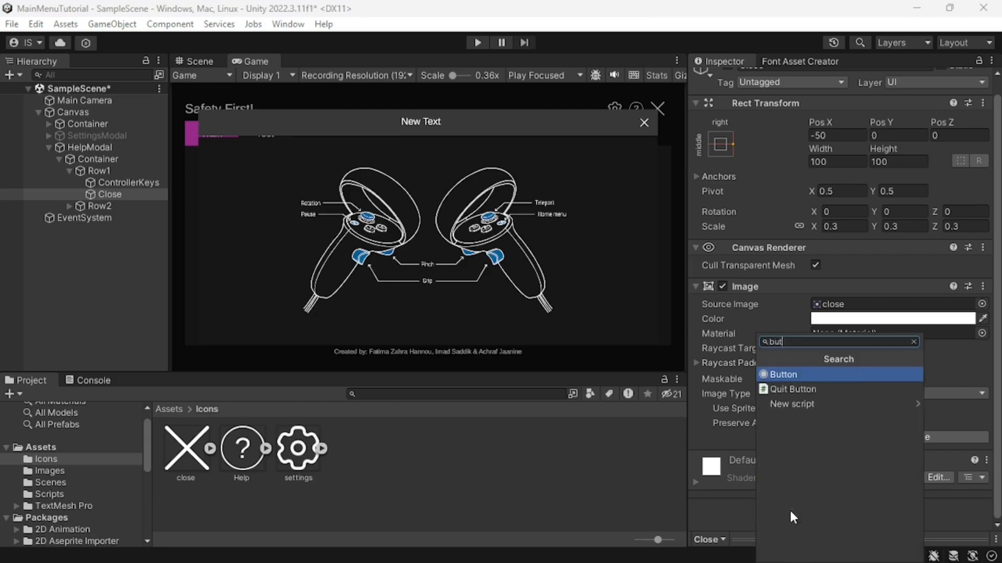
pyautogui.click(771, 376)
pyautogui.scroll(-5, 770, 371)
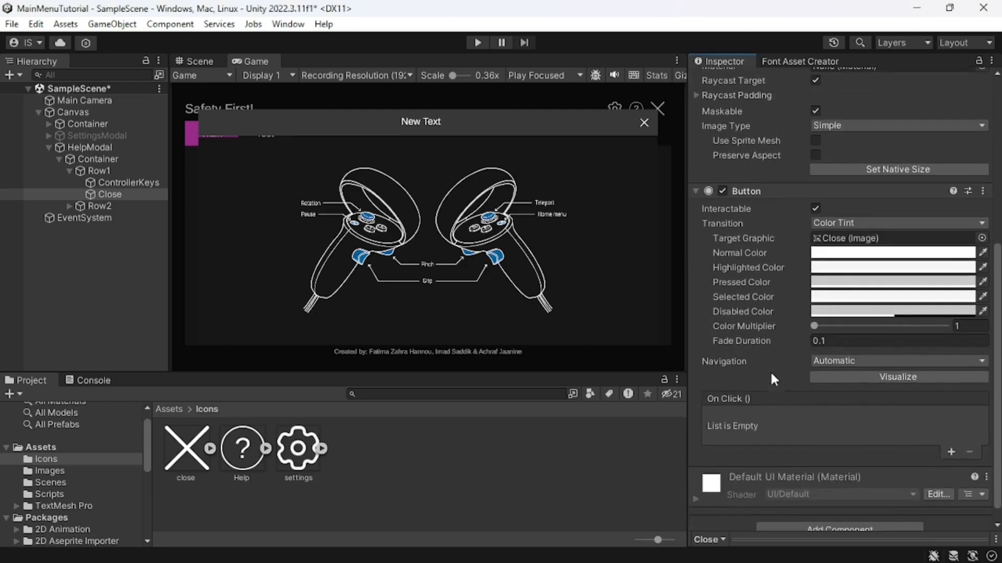
pyautogui.click(843, 282)
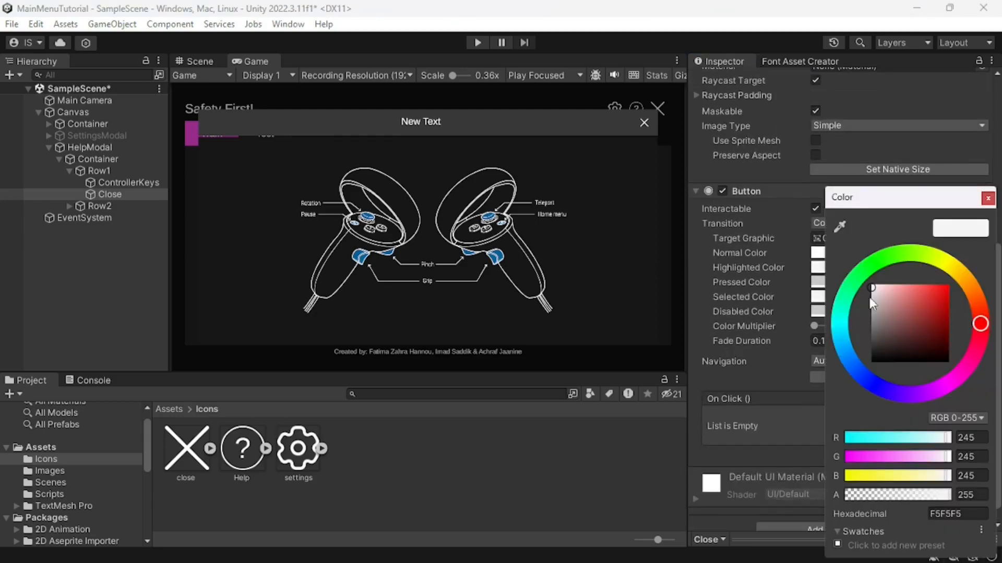
pyautogui.click(872, 311)
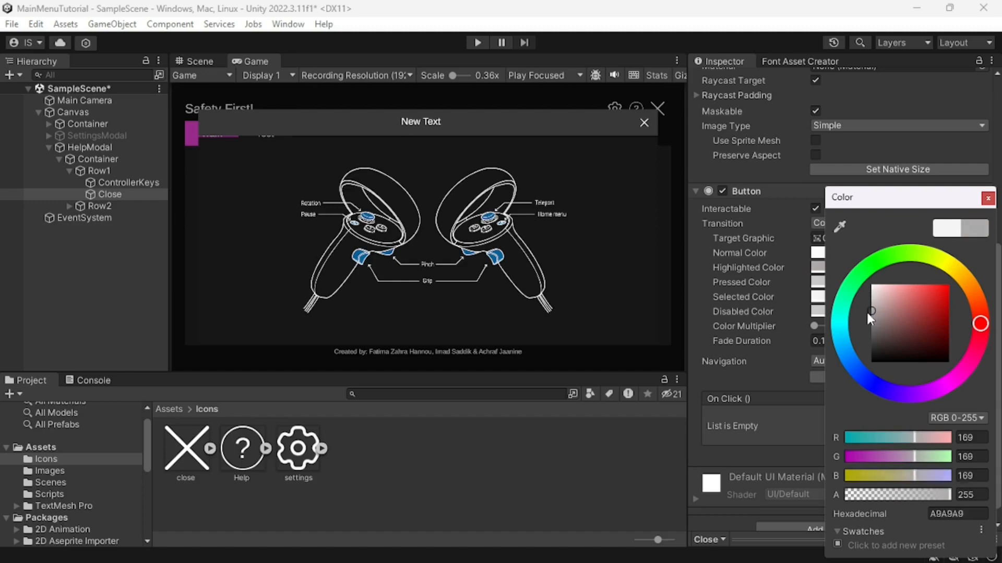
pyautogui.click(988, 198)
# - Add an On Click action calling GameObject.SetActive on HelpModal, left unchecked
pyautogui.scroll(-1, 960, 231)
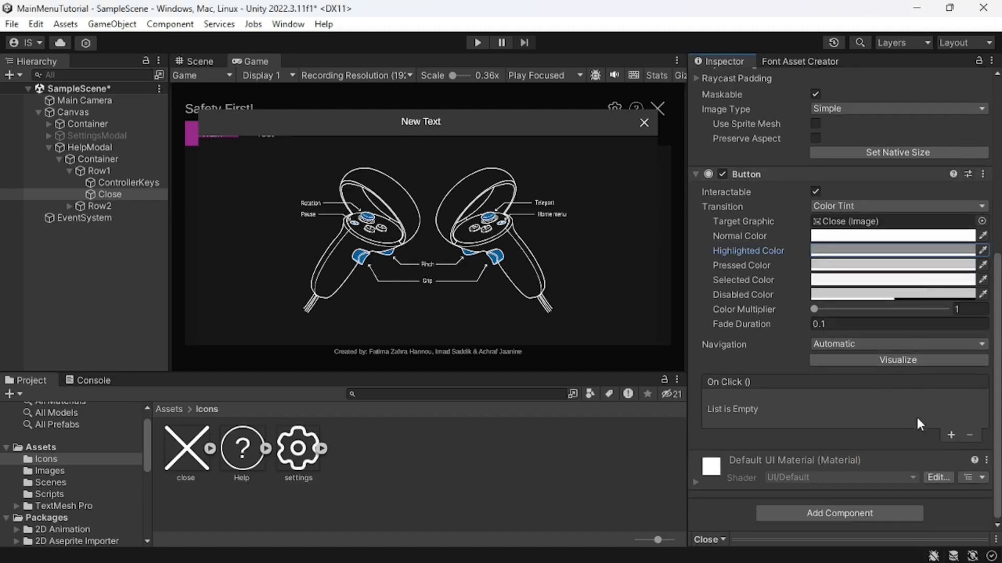
pyautogui.click(951, 436)
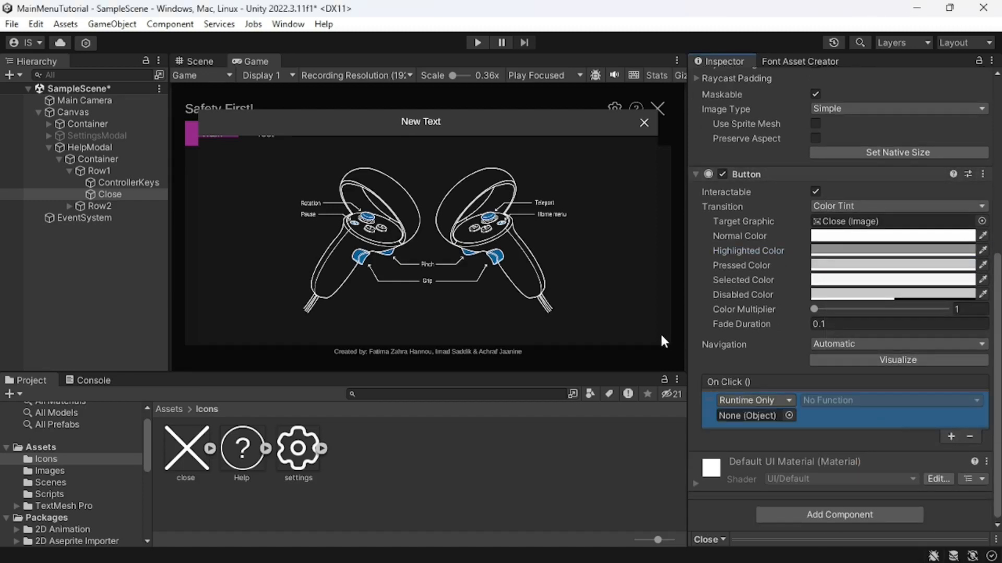
pyautogui.click(59, 159)
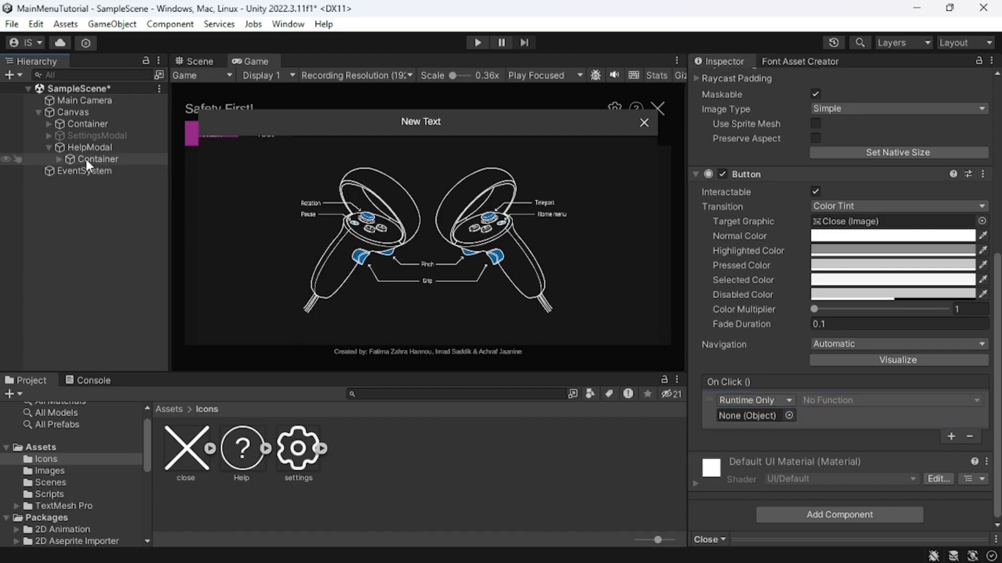
pyautogui.moveTo(71, 146); pyautogui.dragTo(743, 418)
pyautogui.click(806, 401)
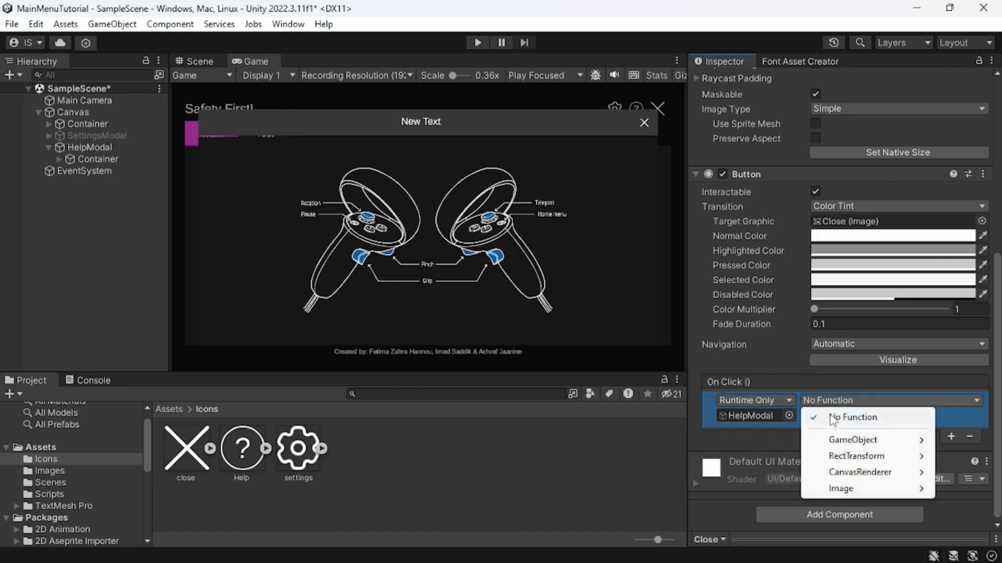
pyautogui.moveTo(844, 444)
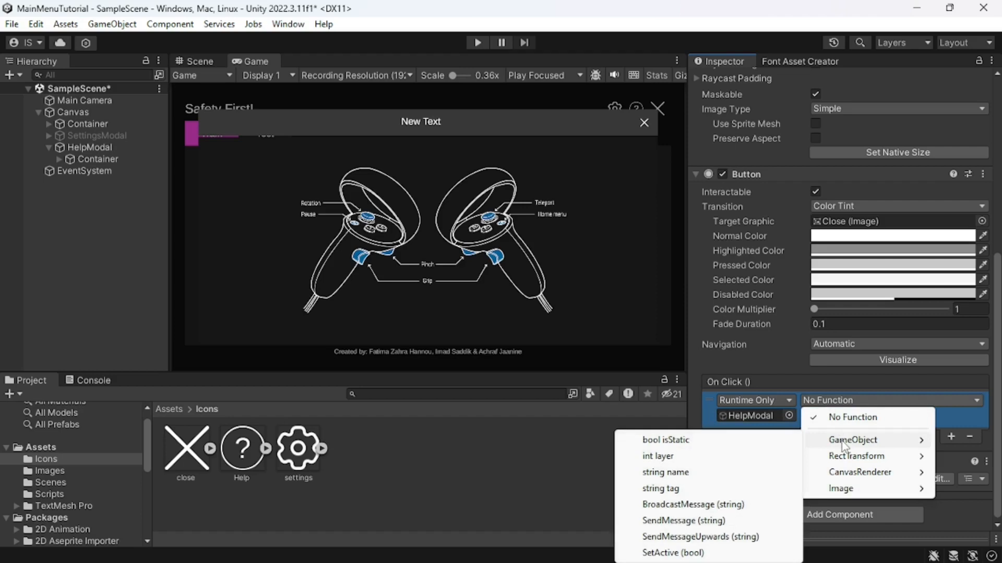
pyautogui.click(701, 552)
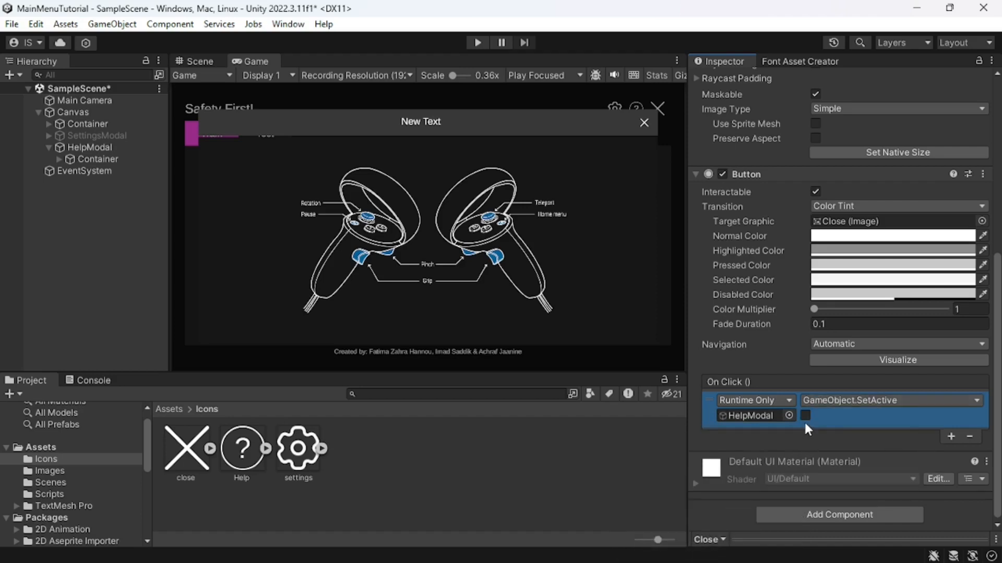
pyautogui.click(60, 159)
# - Replace the ControllerKeys placeholder text with 'Key description'
pyautogui.click(104, 182)
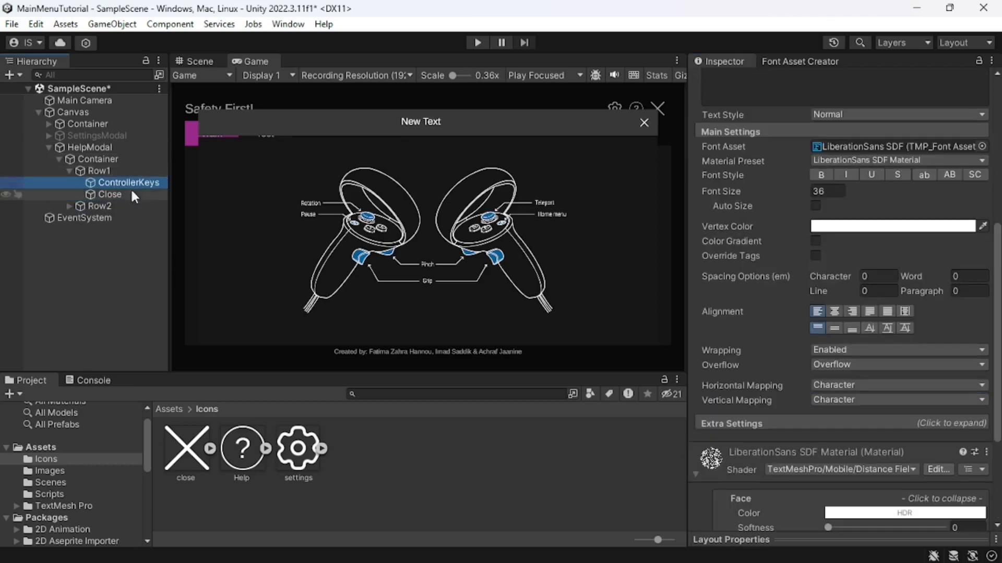
pyautogui.scroll(3, 797, 115)
pyautogui.moveTo(704, 135); pyautogui.dragTo(779, 148)
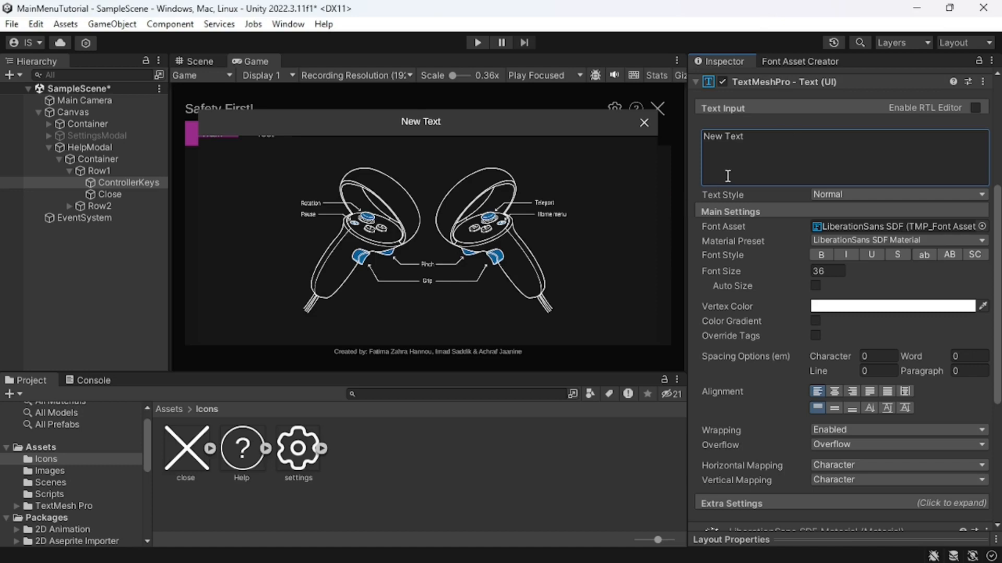
pyautogui.click(762, 155)
pyautogui.write('Key description')
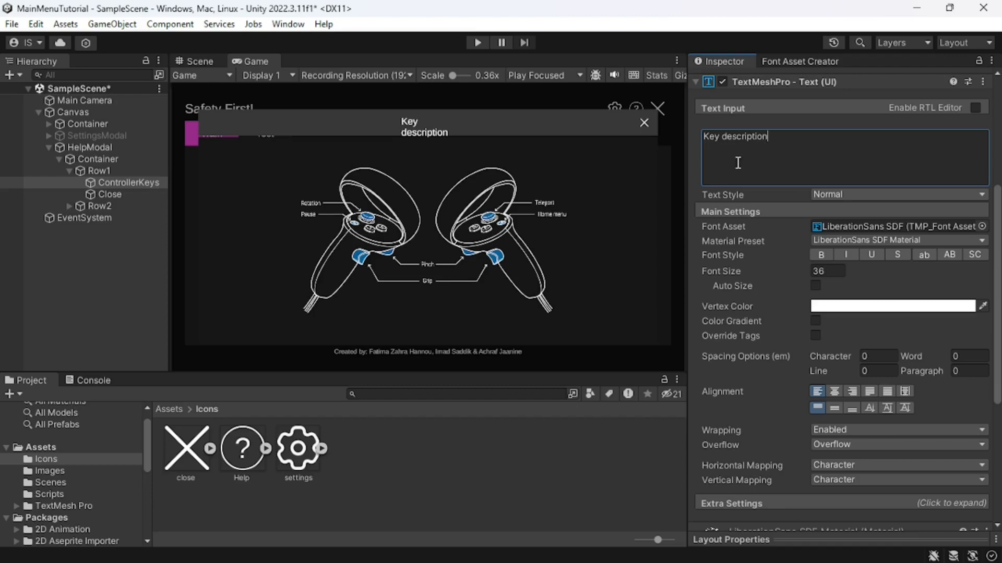
# - Stretch the header text across its row with position and pivot, and centre it vertically
pyautogui.scroll(5, 736, 162)
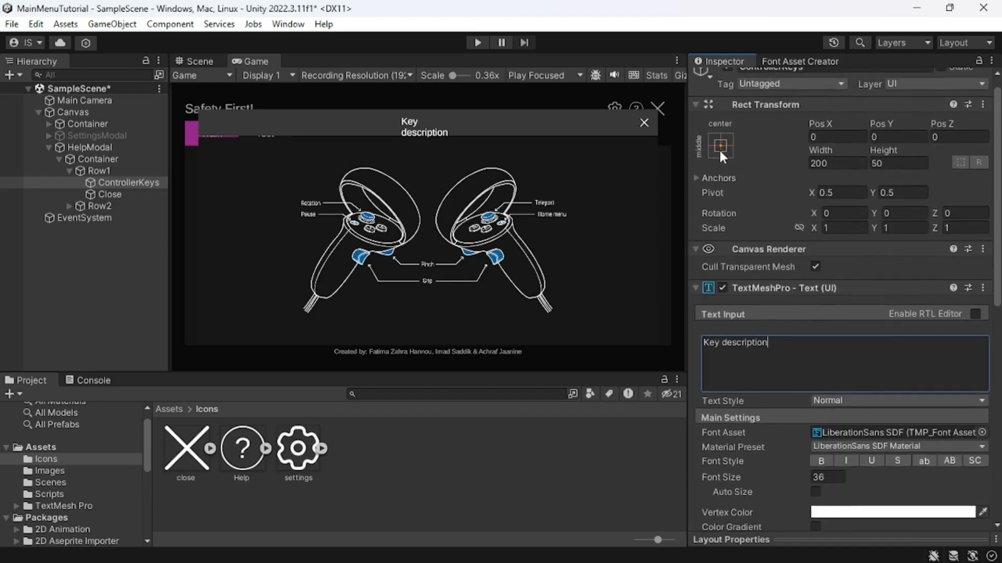
pyautogui.click(719, 148)
pyautogui.hotkey('shift', 'alt')
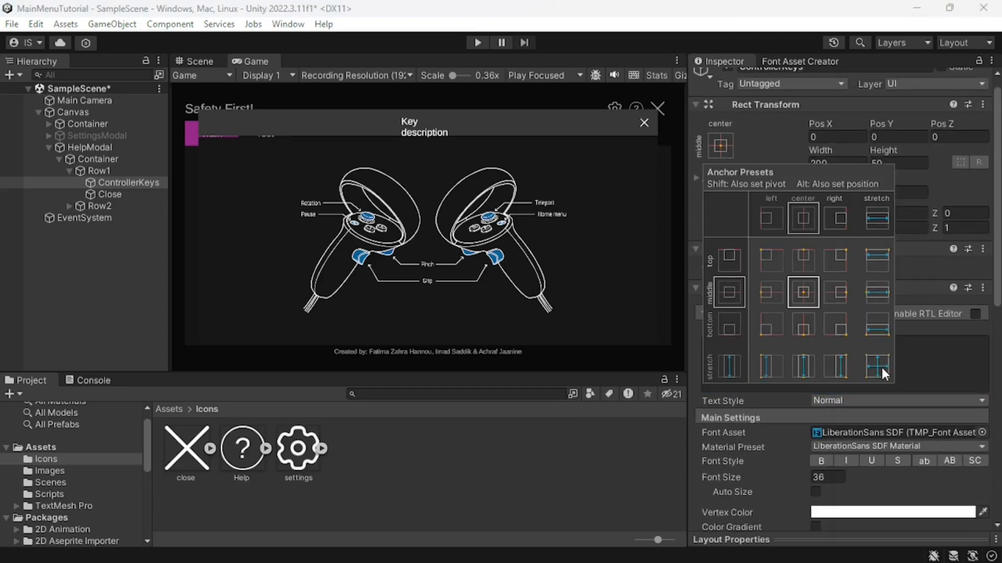
pyautogui.keyDown('alt'); pyautogui.keyDown('shift'); pyautogui.click(880, 365); pyautogui.keyUp('shift'); pyautogui.keyUp('alt')
pyautogui.scroll(-5, 766, 130)
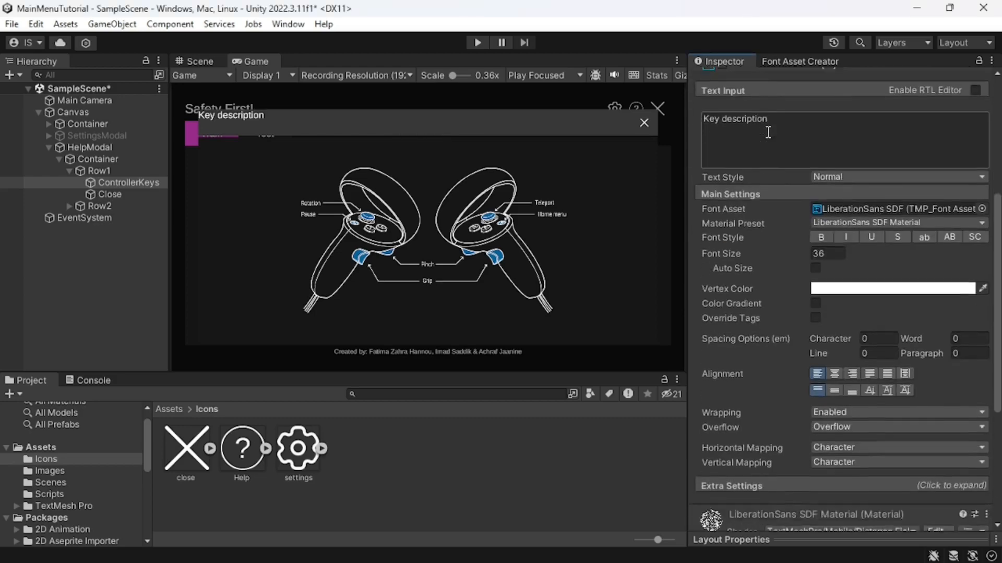
pyautogui.scroll(-2, 768, 132)
pyautogui.click(835, 341)
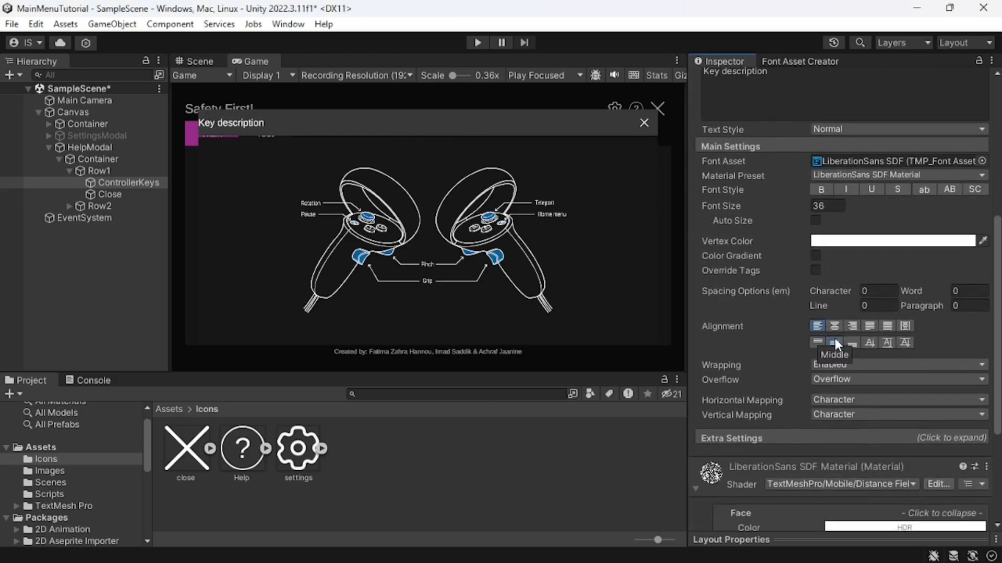
# - Set the header's Rect Transform Left offset to 50
pyautogui.scroll(10, 741, 319)
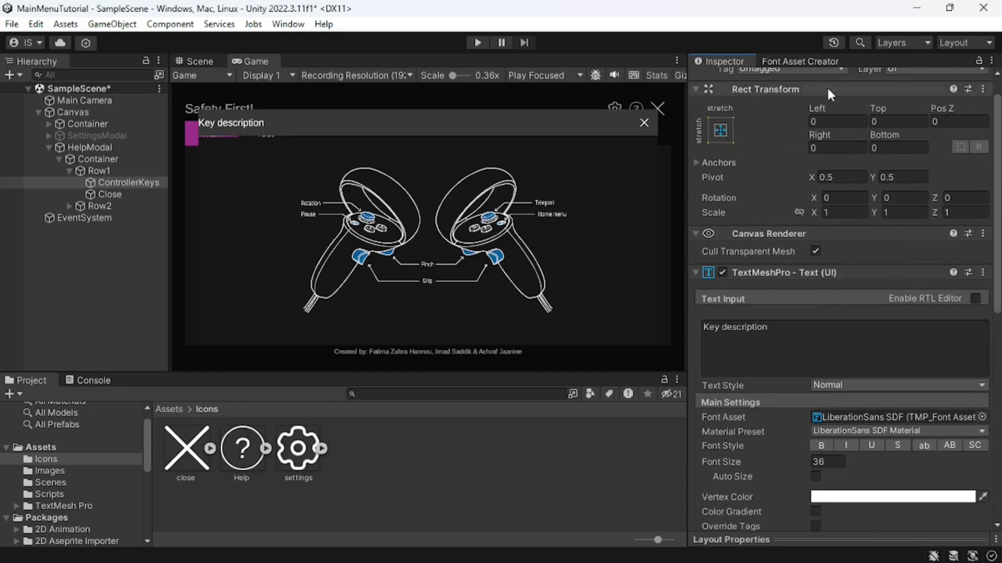
pyautogui.click(834, 135)
pyautogui.click(836, 121)
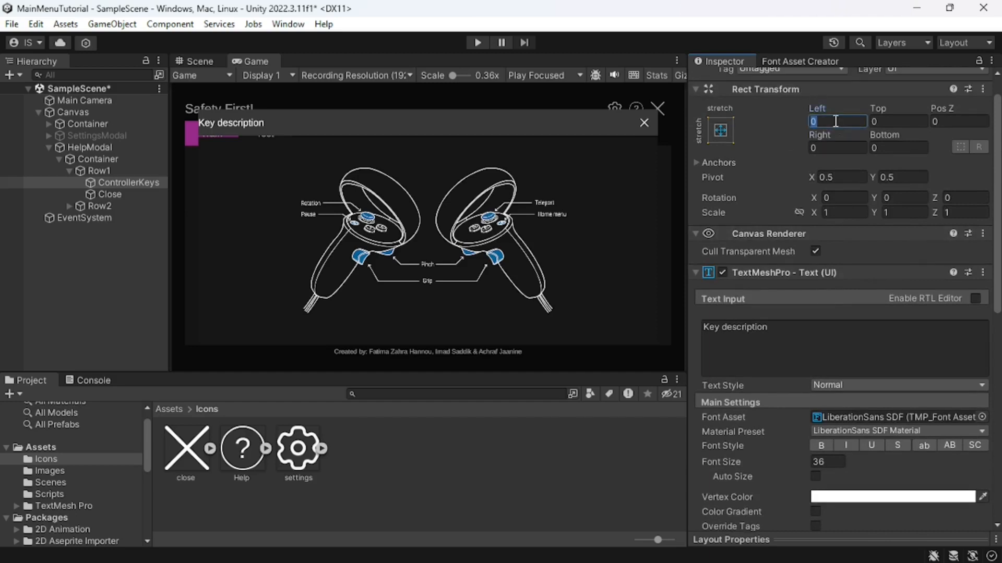
pyautogui.write('50')
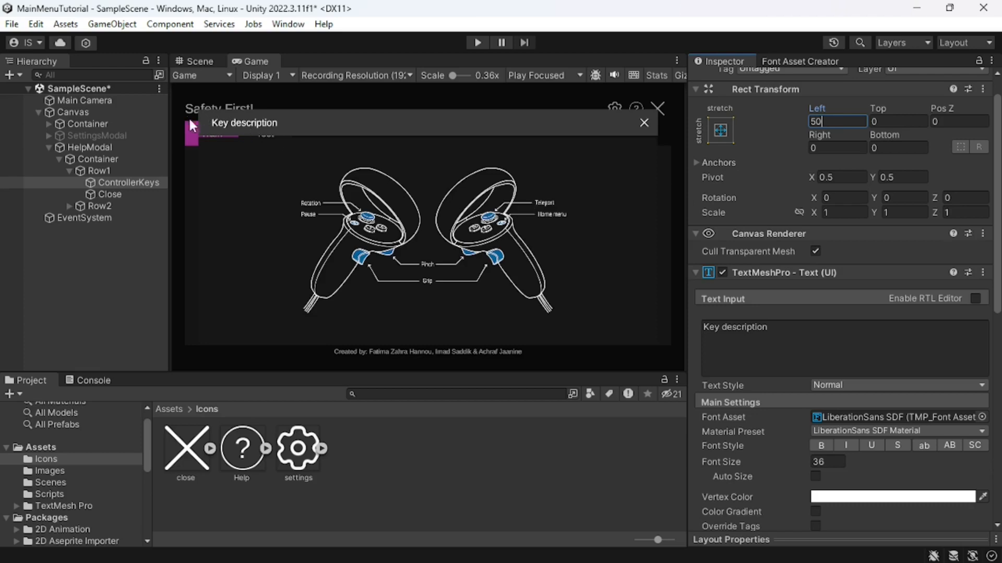
pyautogui.click(77, 157)
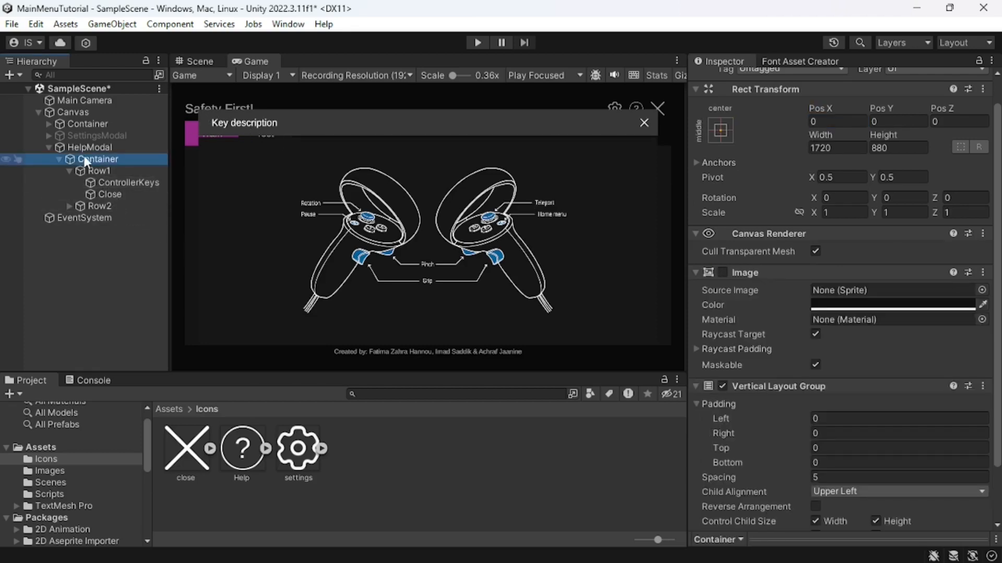
# - Raise the HelpModal backdrop colour's alpha from 170 to 228
pyautogui.click(80, 146)
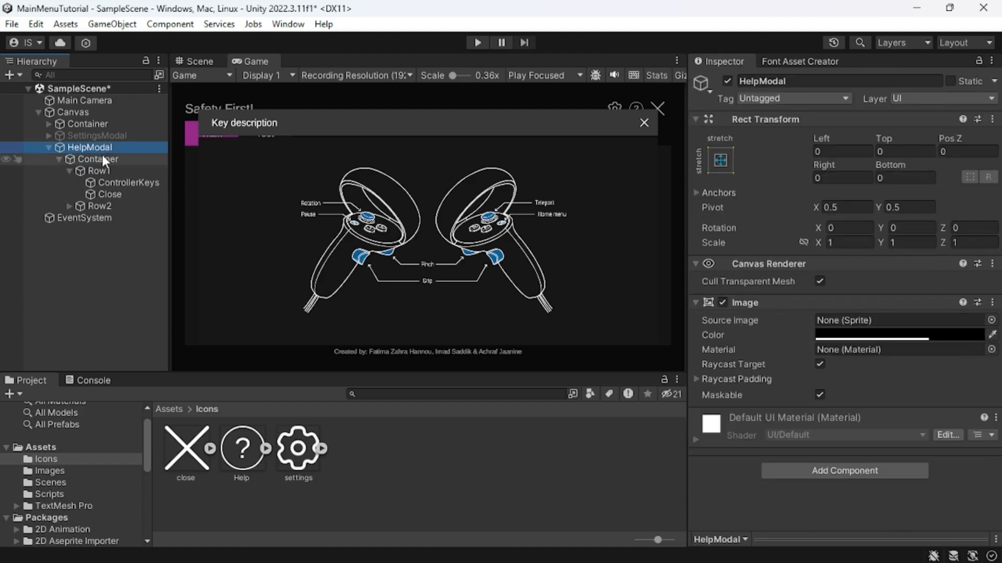
pyautogui.click(835, 334)
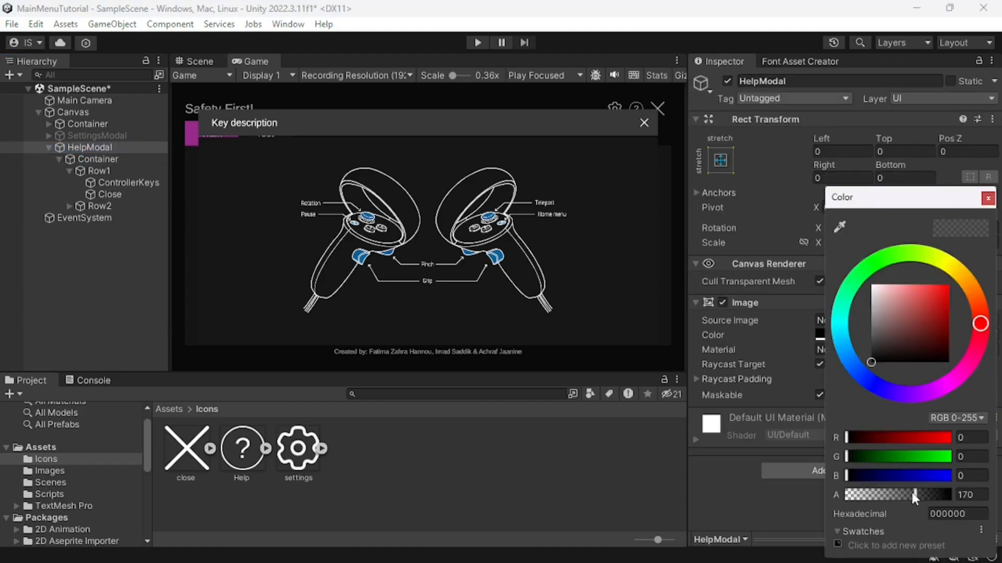
pyautogui.moveTo(915, 497); pyautogui.dragTo(939, 500)
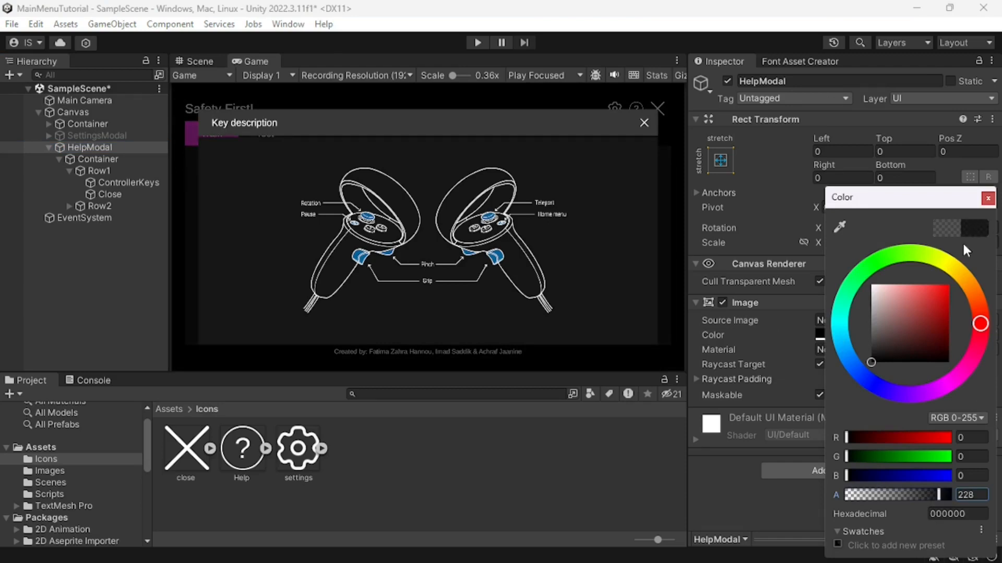
pyautogui.click(987, 198)
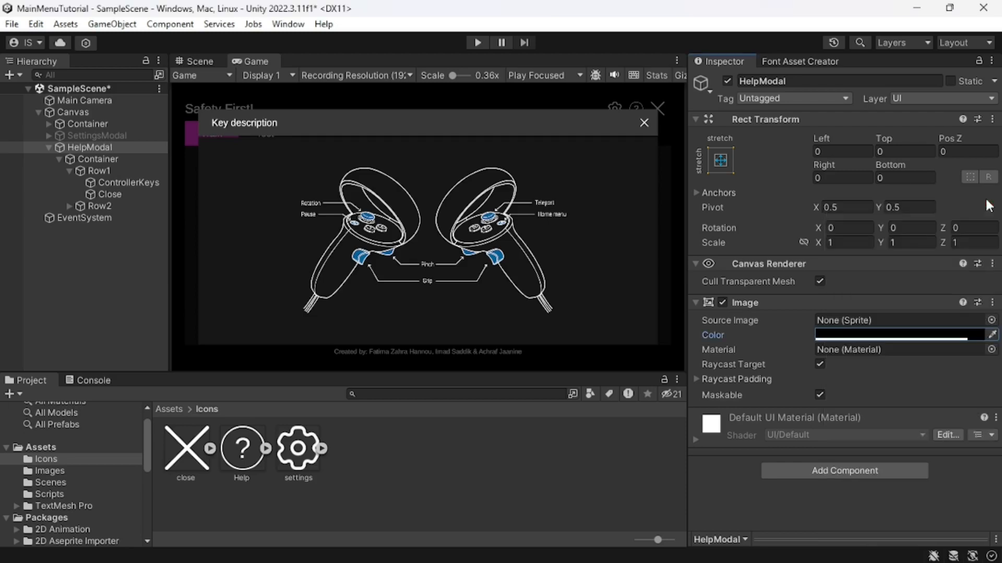
pyautogui.click(50, 148)
pyautogui.click(88, 148)
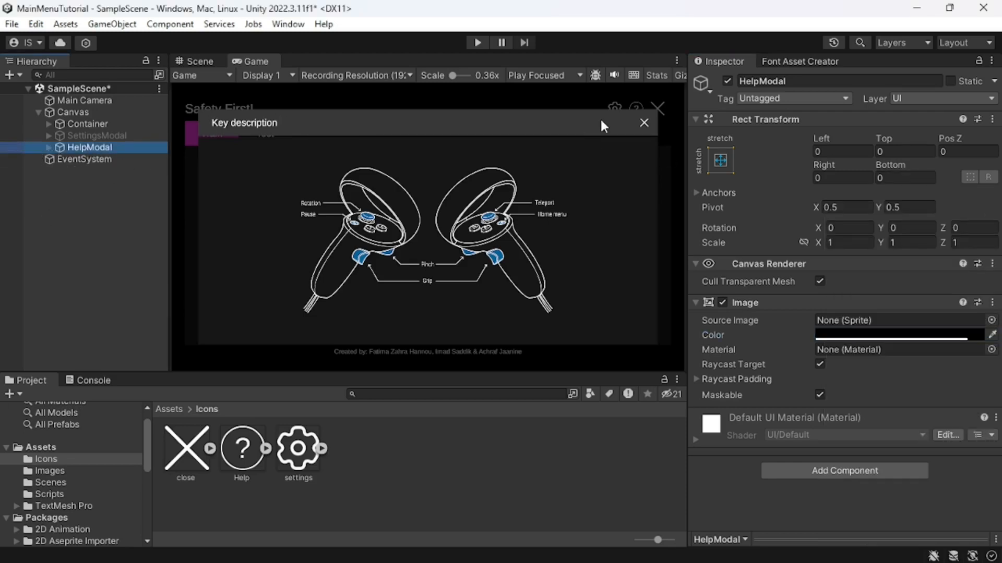
# - Deactivate HelpModal so it is hidden by default, then select the Help icon
pyautogui.click(728, 81)
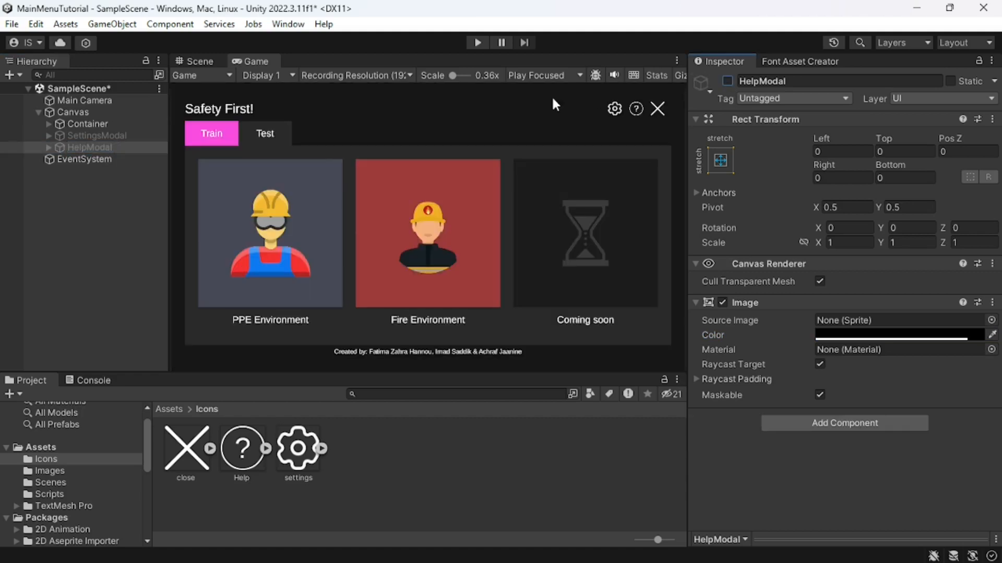
pyautogui.click(48, 124)
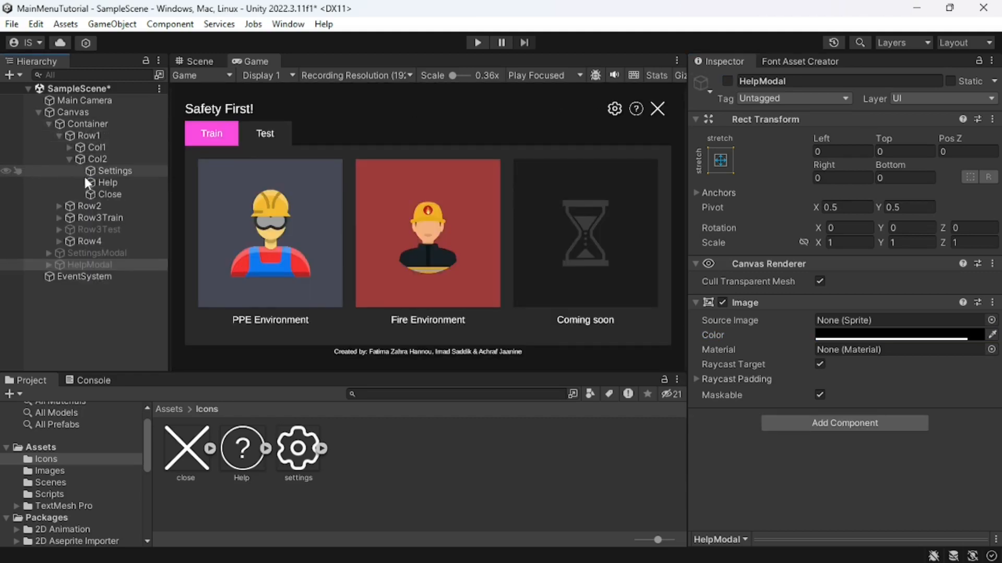
pyautogui.click(108, 183)
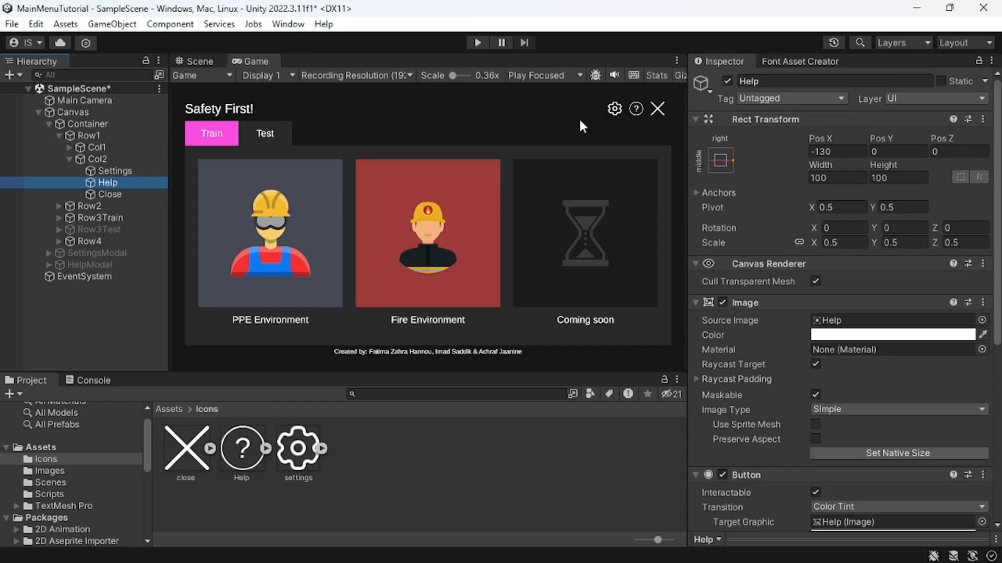
# - Make the Help icon's On Click call HelpModal SetActive (checked), save the scene and enter Play mode
pyautogui.scroll(-6, 757, 297)
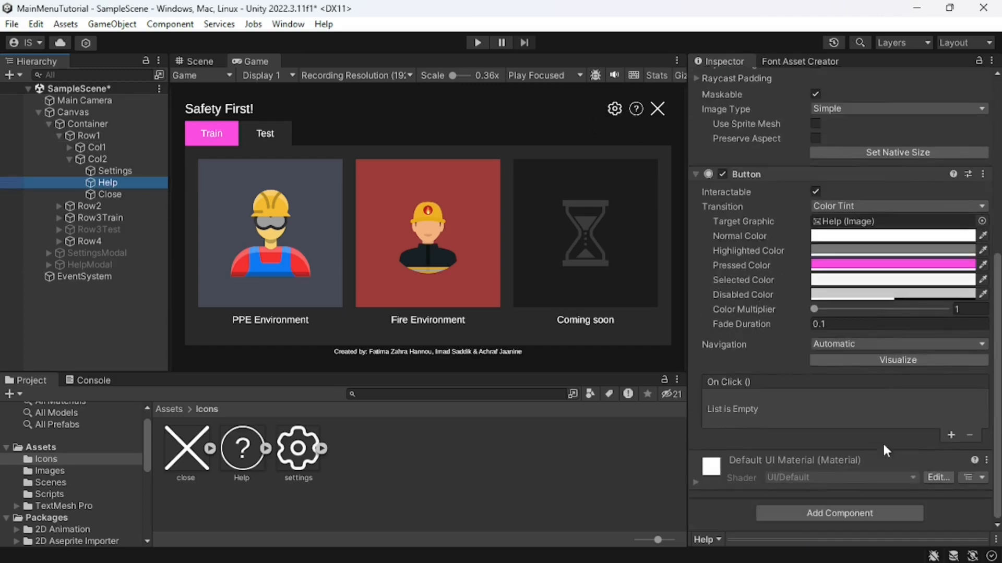
pyautogui.click(951, 436)
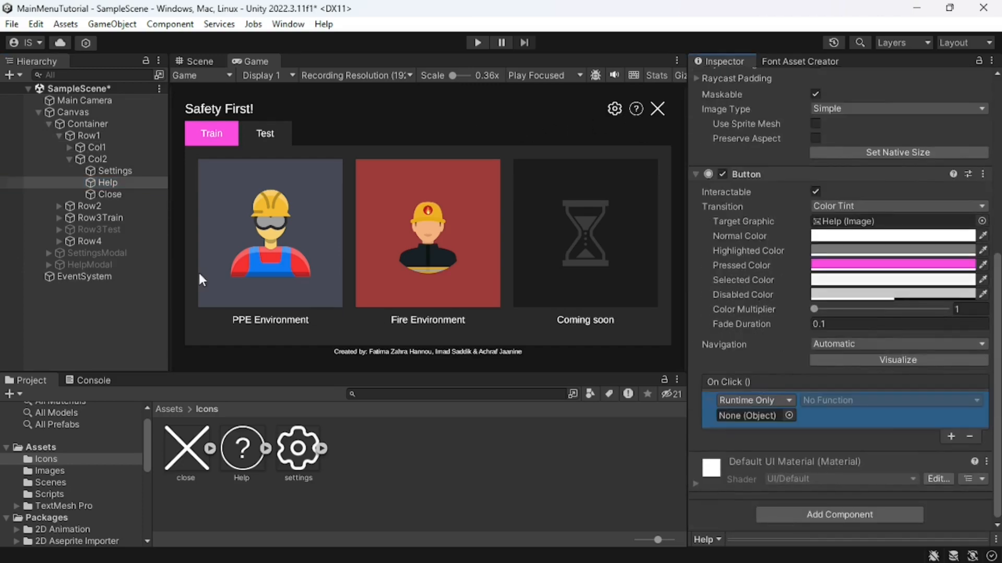
pyautogui.moveTo(96, 265); pyautogui.dragTo(762, 415)
pyautogui.click(830, 402)
pyautogui.moveTo(835, 441)
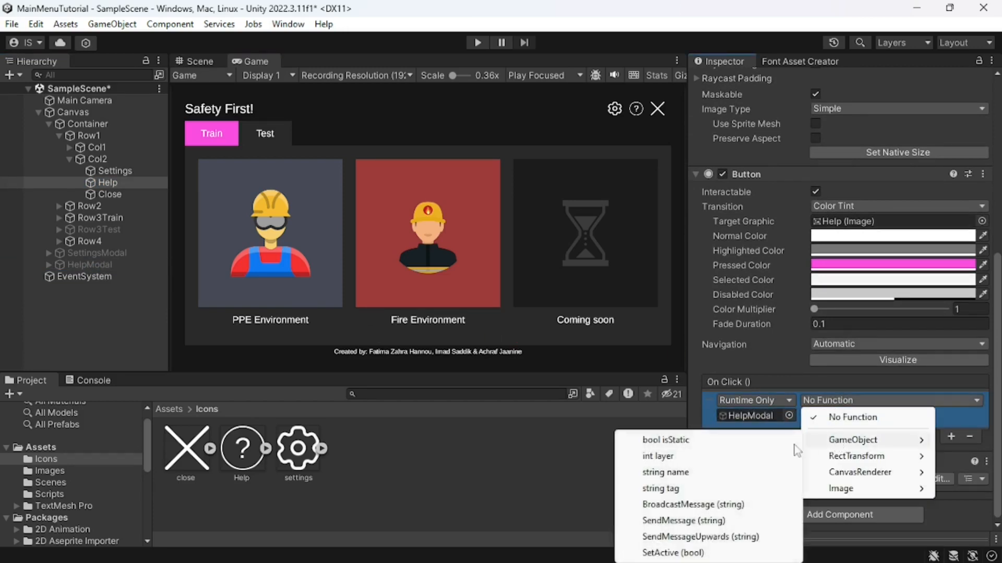
pyautogui.click(673, 552)
pyautogui.click(805, 416)
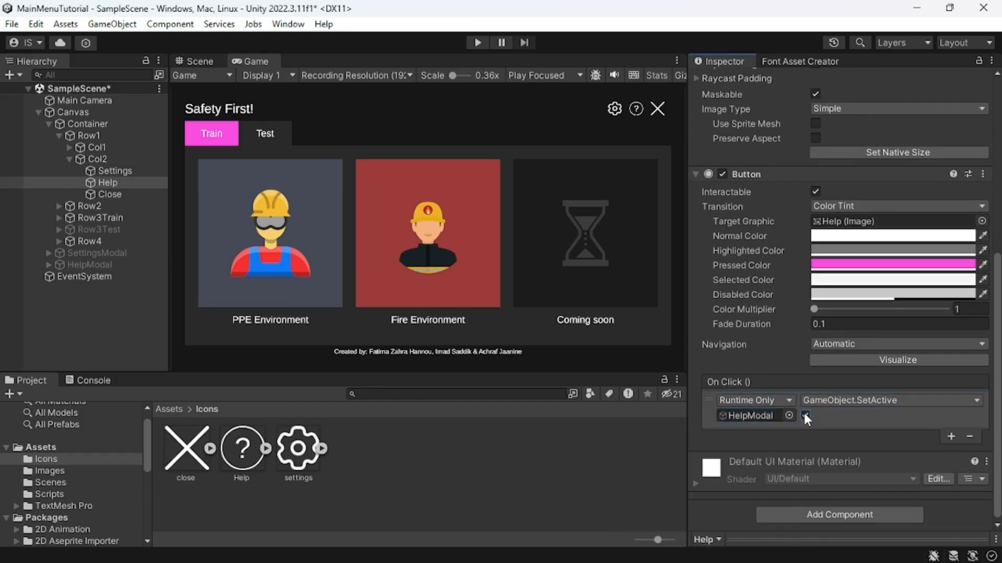
pyautogui.hotkey('ctrl', 's')
pyautogui.click(476, 41)
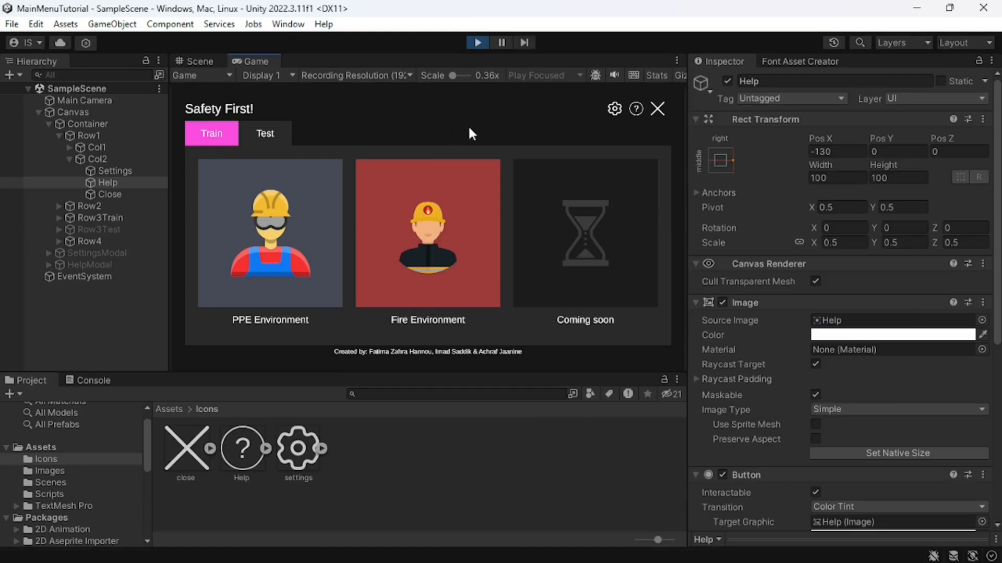
# - In the running game, open and close the settings modal, then open the Key description help modal and close it with X
pyautogui.click(615, 110)
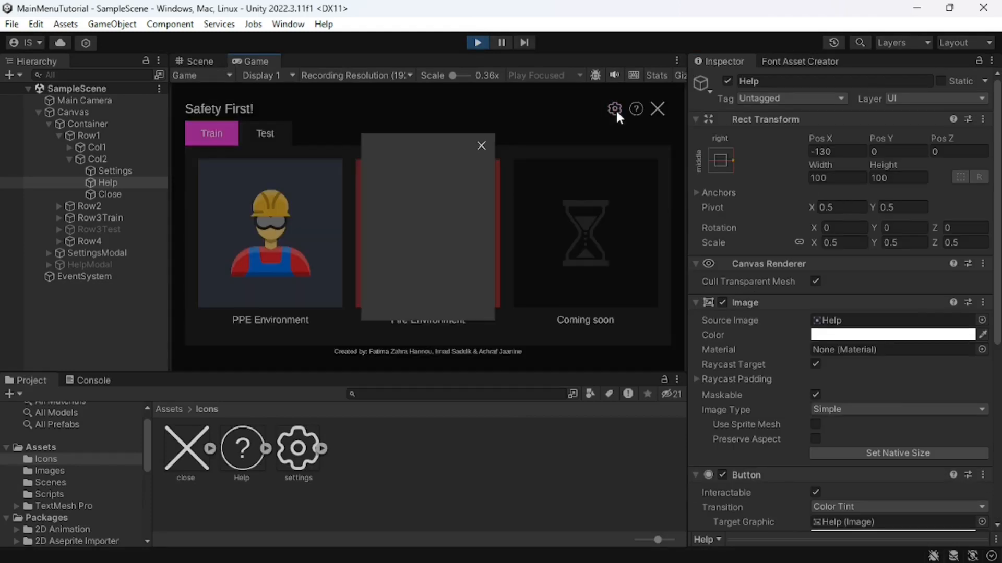
pyautogui.click(481, 146)
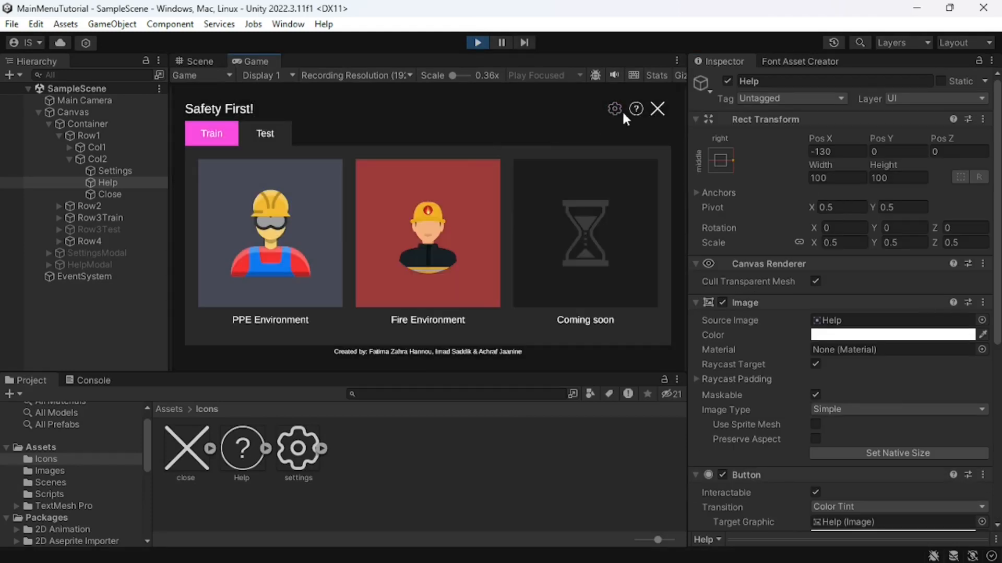
pyautogui.click(636, 109)
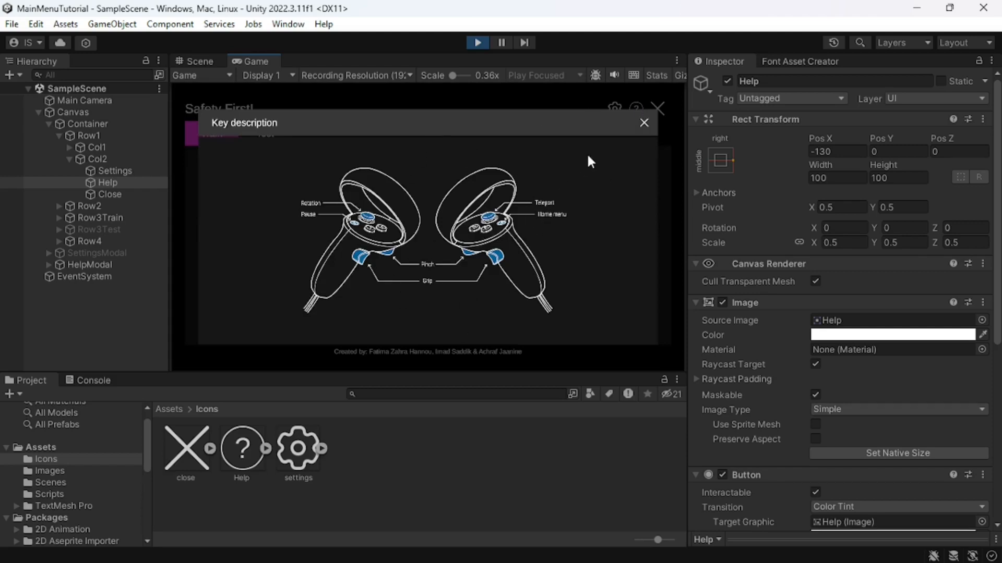
pyautogui.click(644, 123)
# - Reopen the help modal and close it again to confirm the help icon and close button work repeatedly
pyautogui.click(636, 116)
pyautogui.click(644, 122)
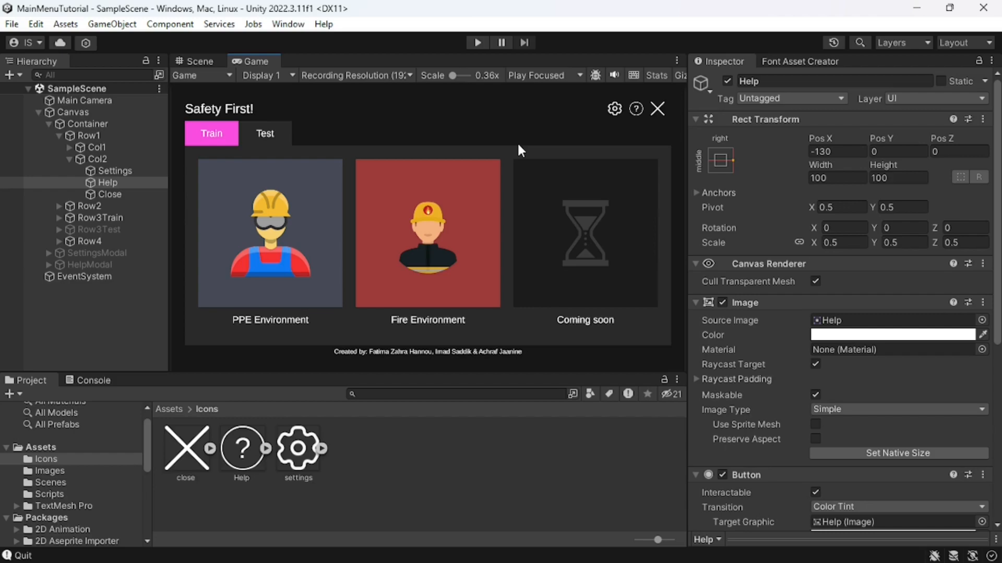
pyautogui.scroll(-5, 772, 475)
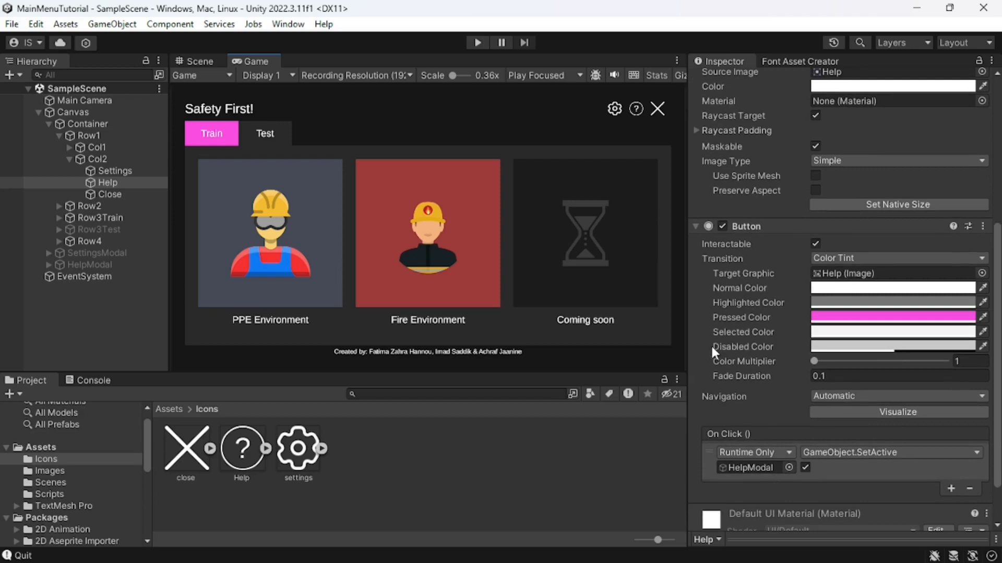
pyautogui.scroll(-2, 725, 330)
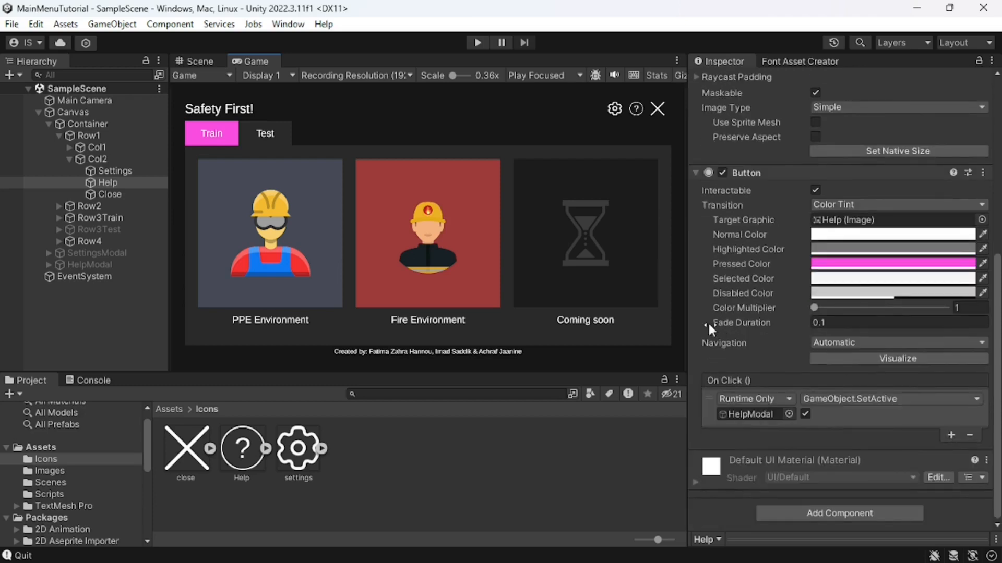